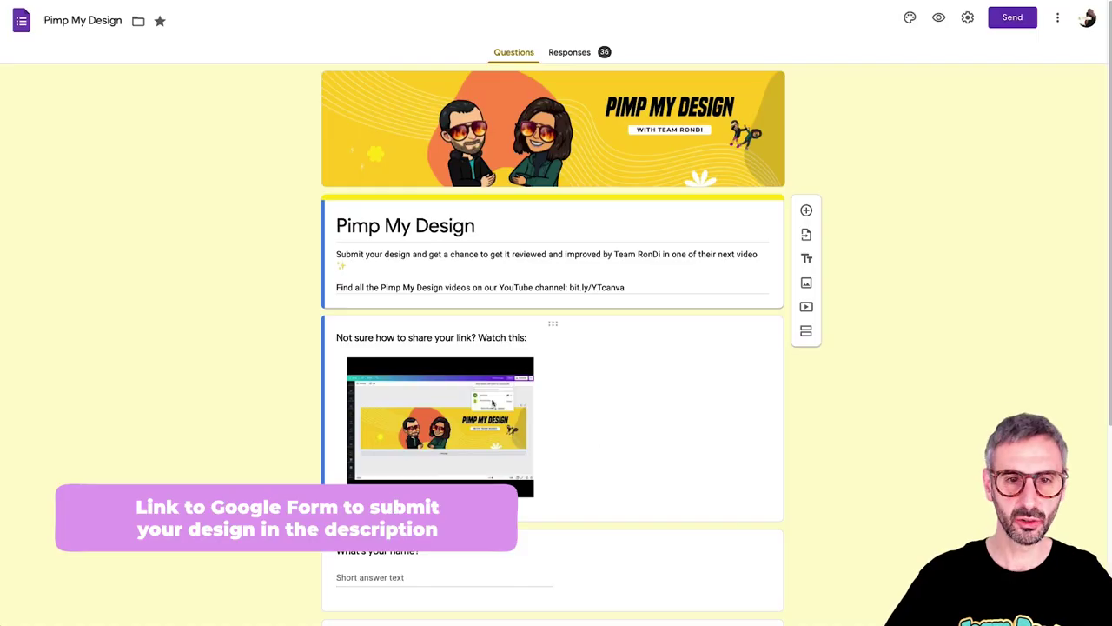
Step: Check the pixel dimensions of the WhatsApp status design
{"action": "scroll", "coordinate": [443, 434], "scroll_direction": "down", "scroll_amount": 1}
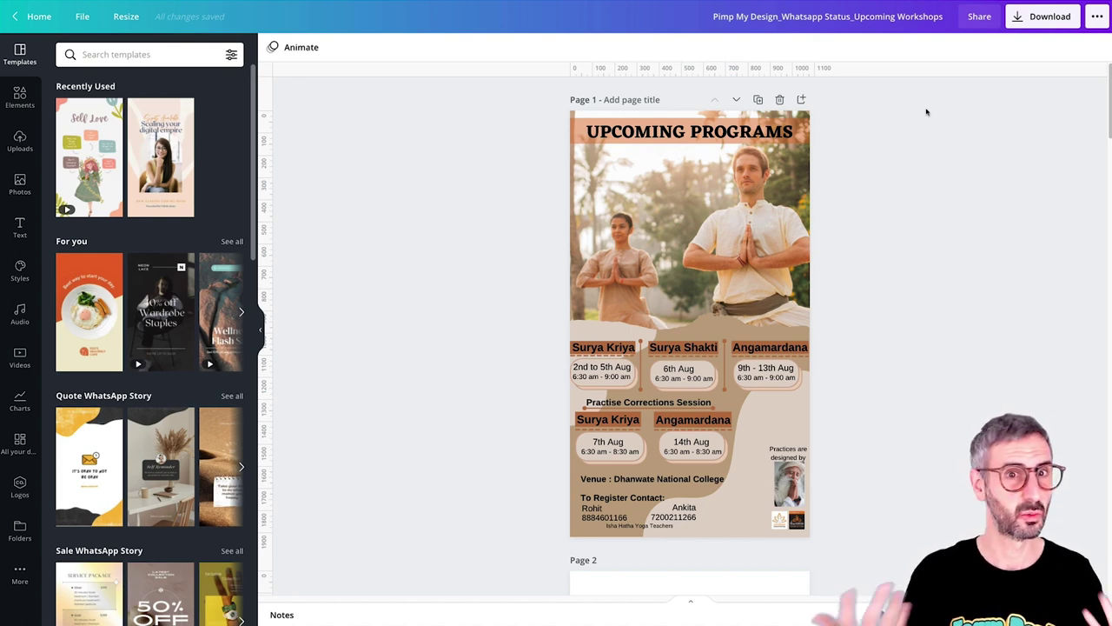
{"action": "left_click", "coordinate": [88, 24]}
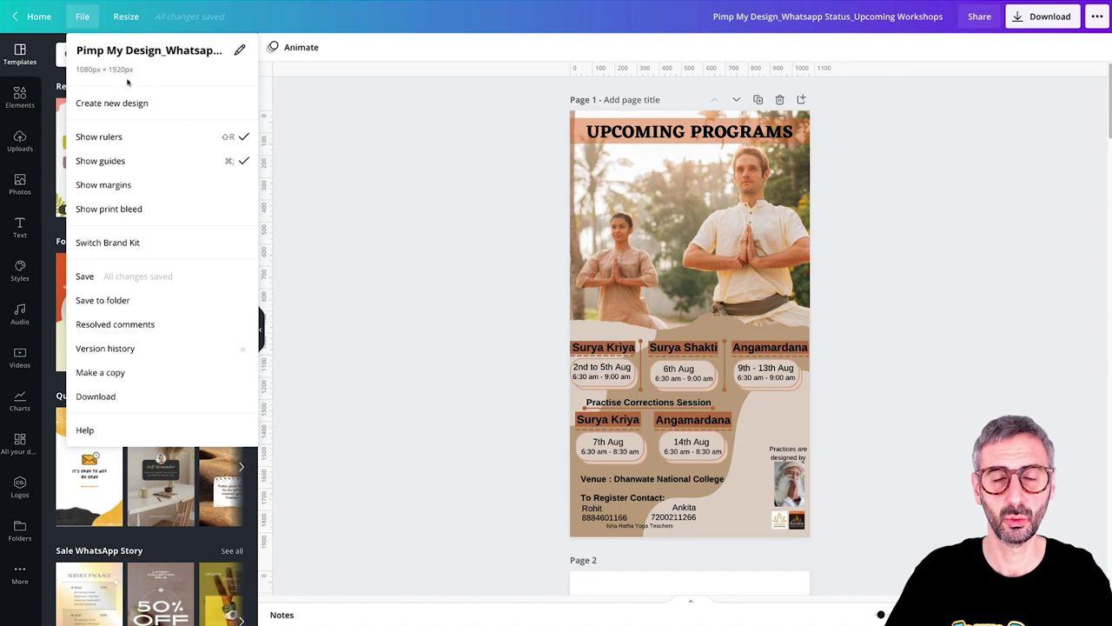
{"action": "left_click", "coordinate": [418, 217]}
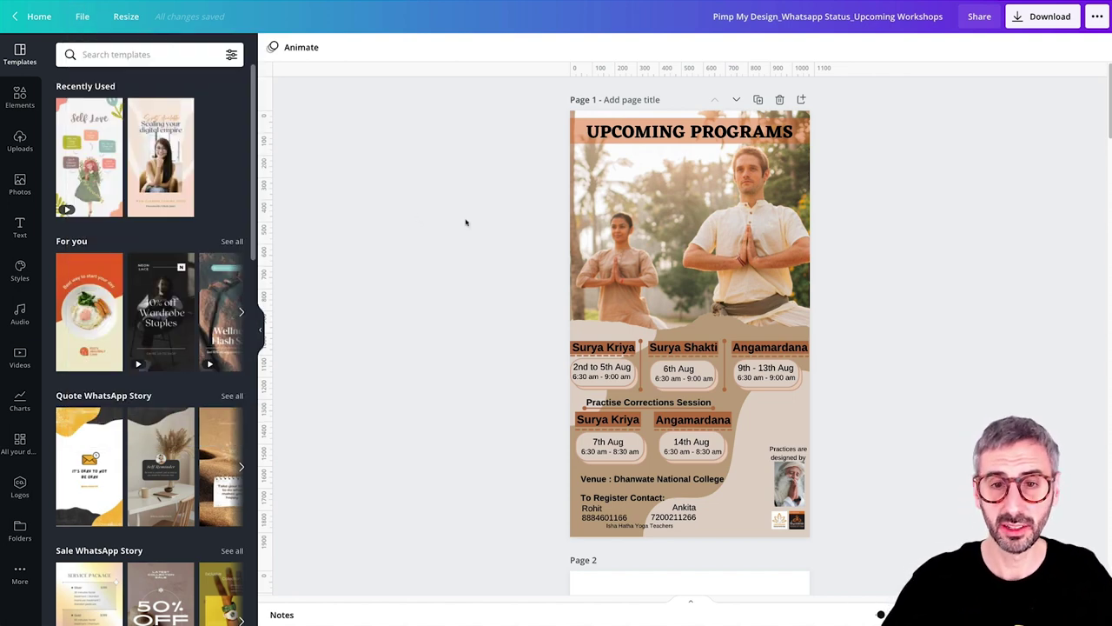
Step: Examine the Upcoming Programs poster's layout, from the title and photo through the schedule blocks to the venue, contact details and logos
{"action": "scroll", "coordinate": [950, 298], "scroll_direction": "down", "scroll_amount": 1}
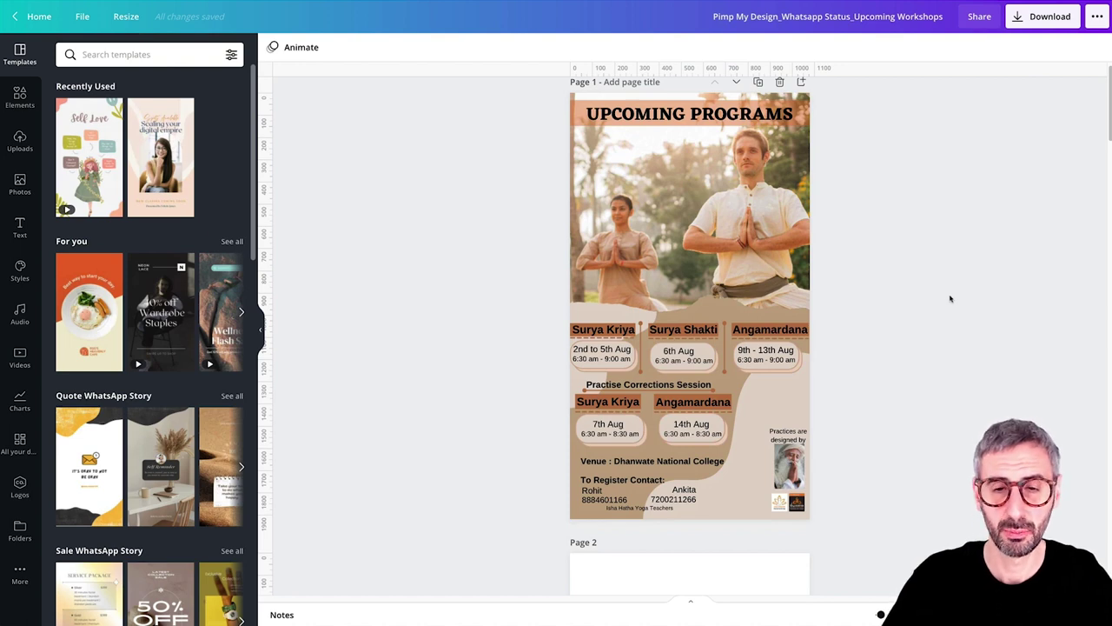
{"action": "scroll", "coordinate": [951, 301], "scroll_direction": "up", "scroll_amount": 1}
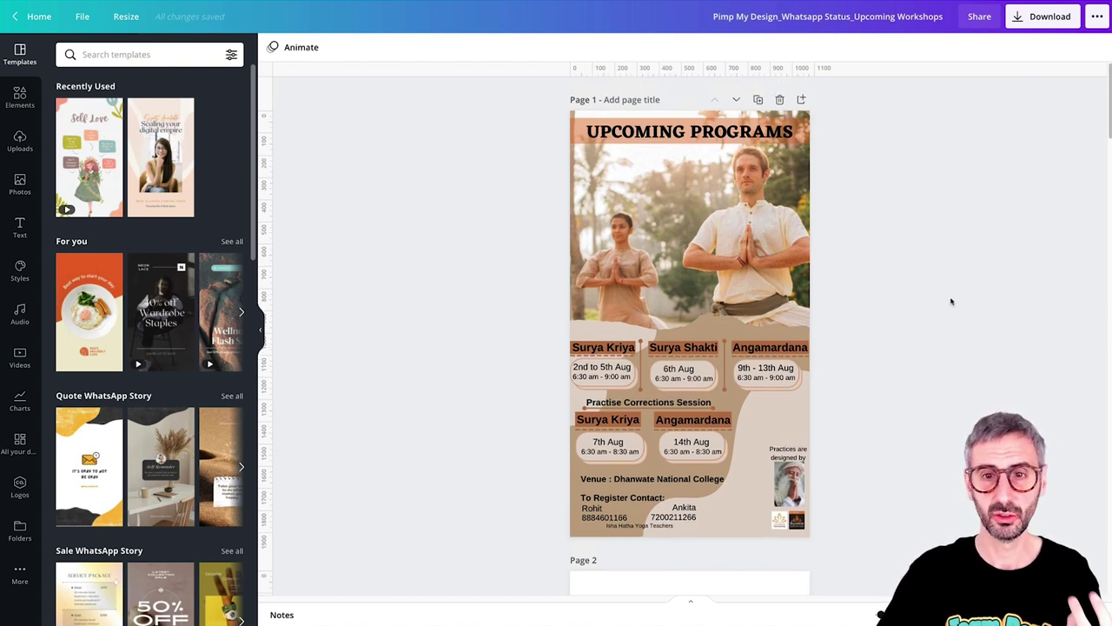
{"action": "scroll", "coordinate": [802, 304], "scroll_direction": "down", "scroll_amount": 1}
{"action": "scroll", "coordinate": [800, 303], "scroll_direction": "up", "scroll_amount": 1}
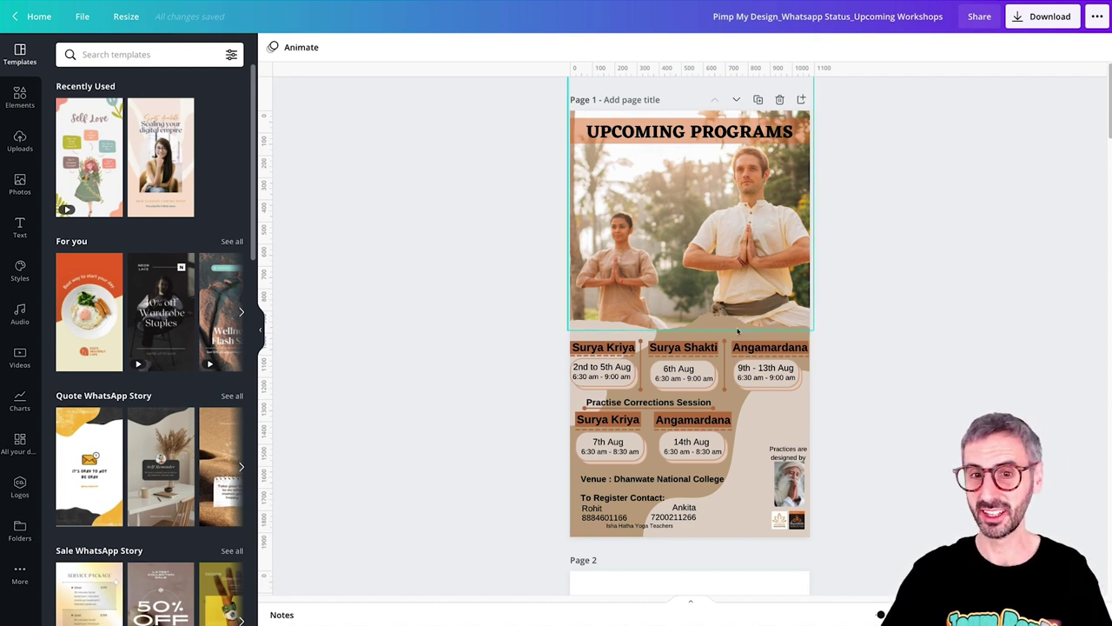
{"action": "left_click_drag", "start_coordinate": [444, 345], "coordinate": [548, 391]}
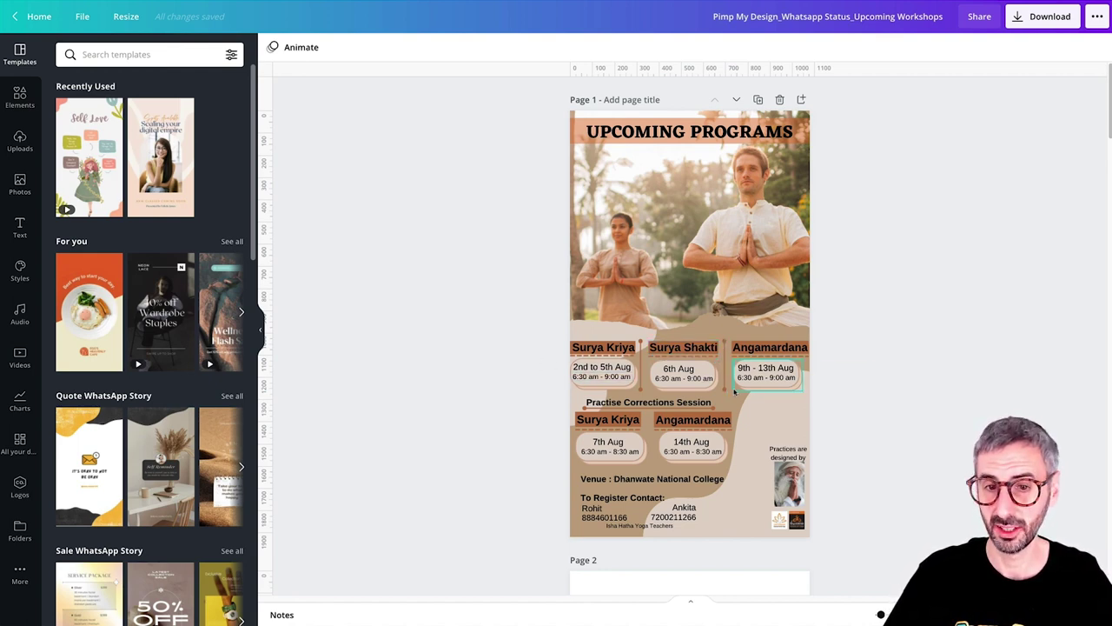
{"action": "left_click_drag", "start_coordinate": [486, 477], "coordinate": [730, 541]}
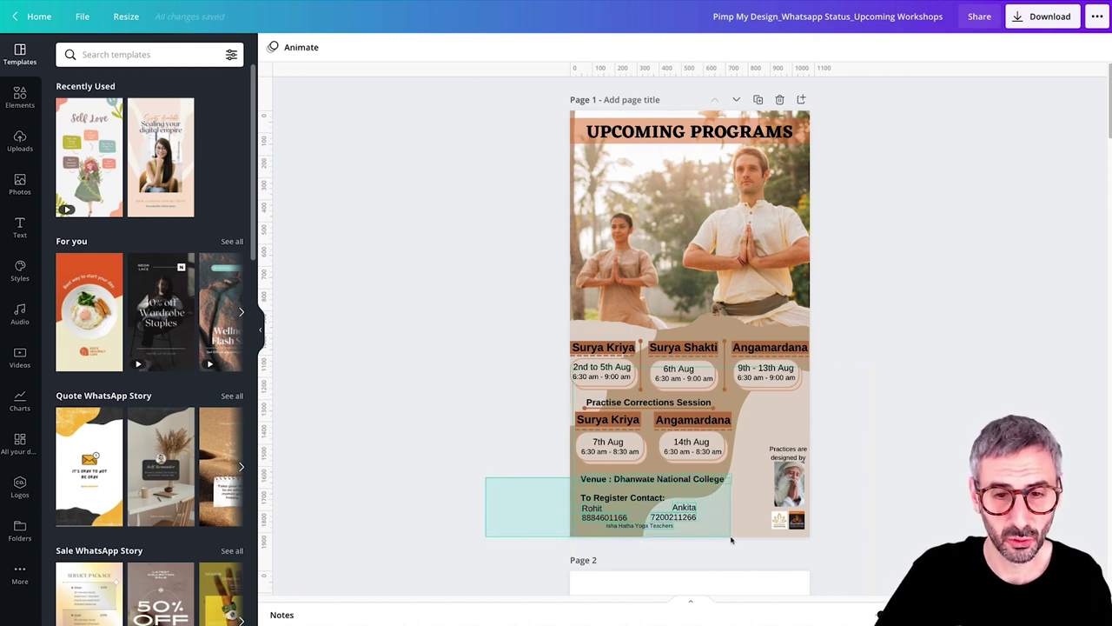
{"action": "left_click_drag", "start_coordinate": [731, 540], "coordinate": [731, 541]}
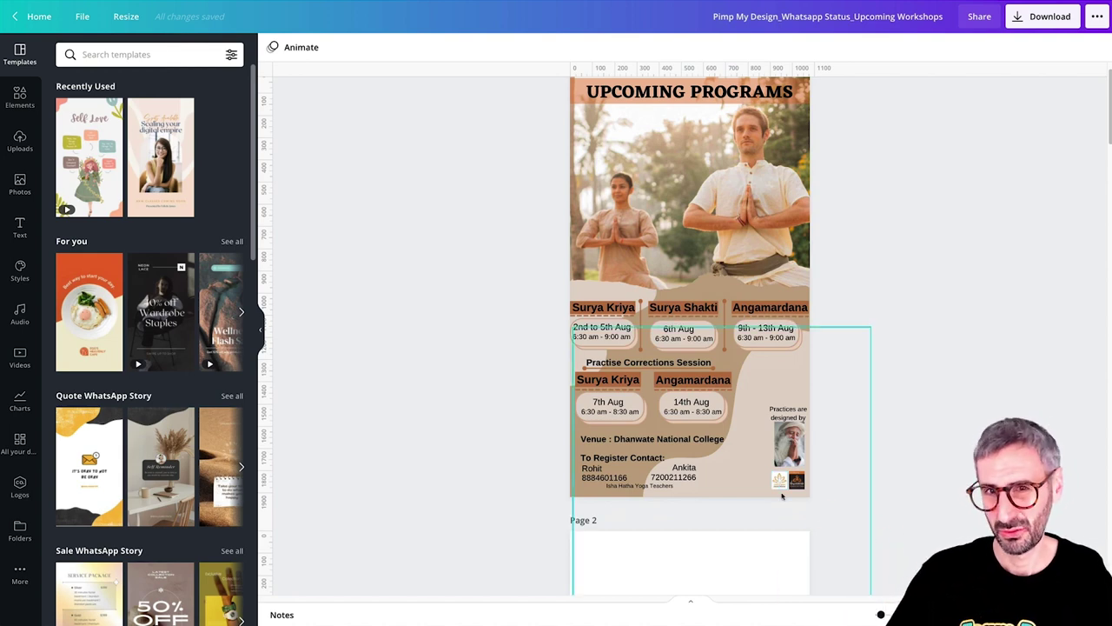
{"action": "scroll", "coordinate": [834, 391], "scroll_direction": "up", "scroll_amount": 1}
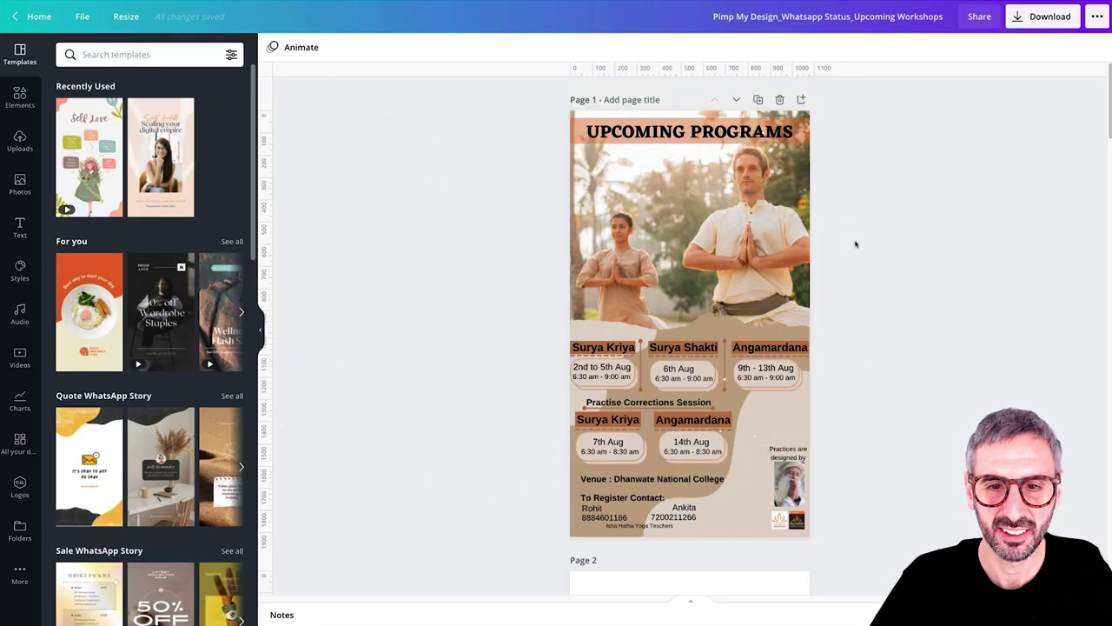
{"action": "scroll", "coordinate": [856, 244], "scroll_direction": "down", "scroll_amount": 1}
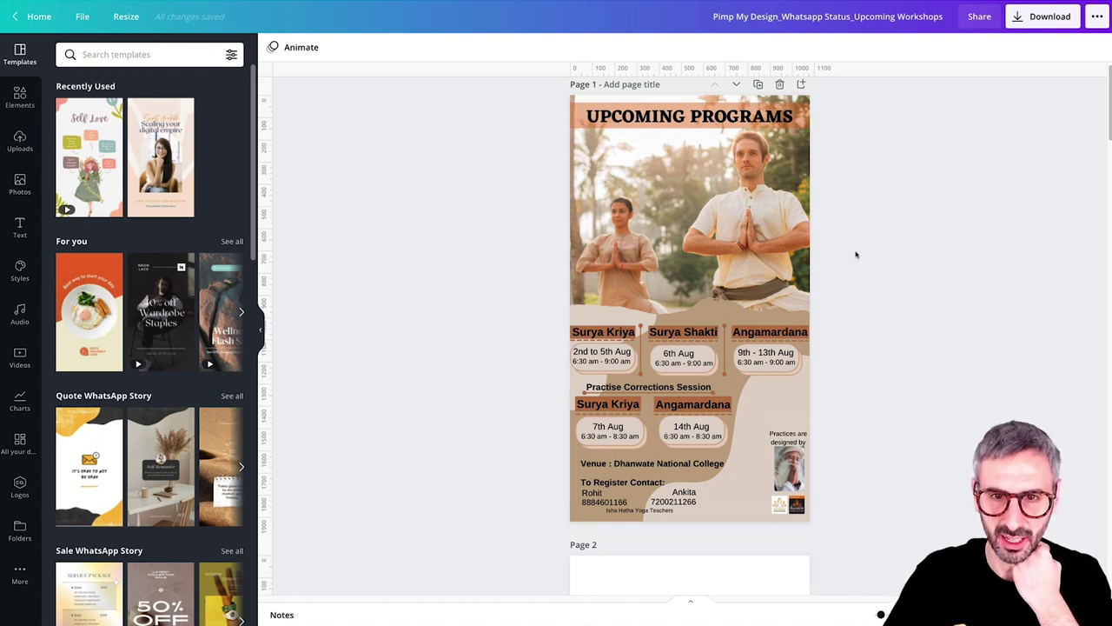
{"action": "scroll", "coordinate": [856, 254], "scroll_direction": "up", "scroll_amount": 1}
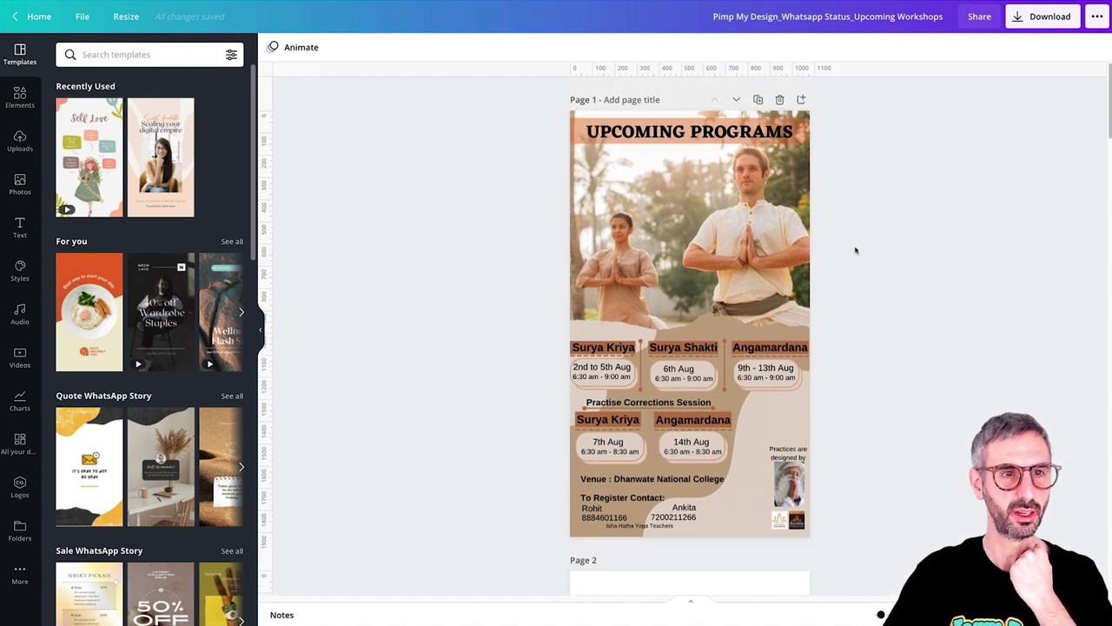
{"action": "scroll", "coordinate": [340, 325], "scroll_direction": "down", "scroll_amount": 2}
{"action": "scroll", "coordinate": [344, 328], "scroll_direction": "up", "scroll_amount": 2}
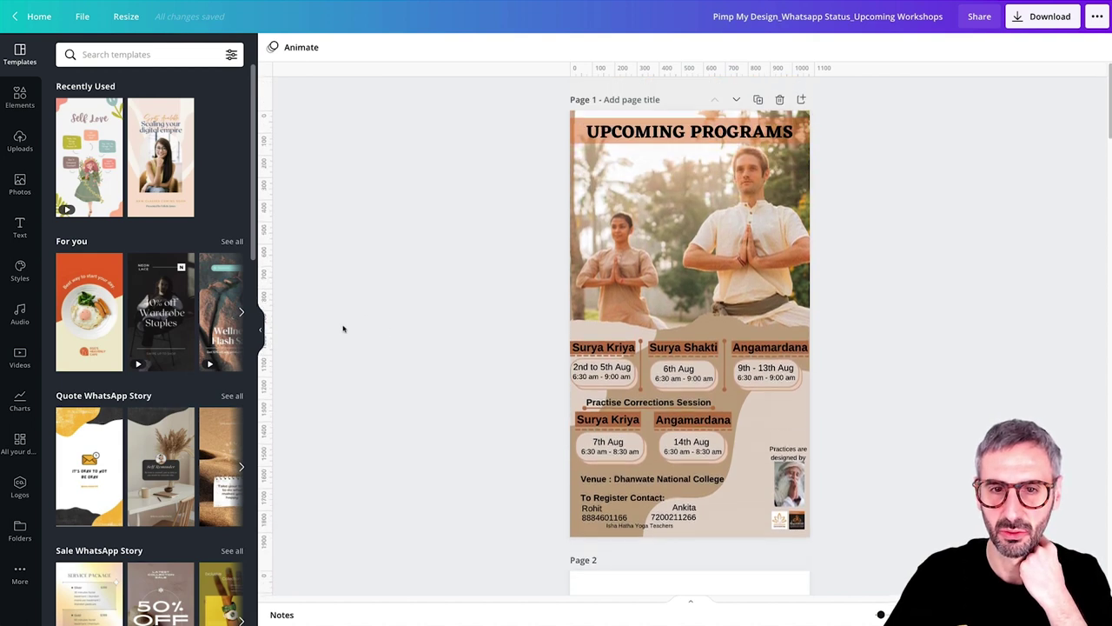
{"action": "scroll", "coordinate": [442, 380], "scroll_direction": "down", "scroll_amount": 1}
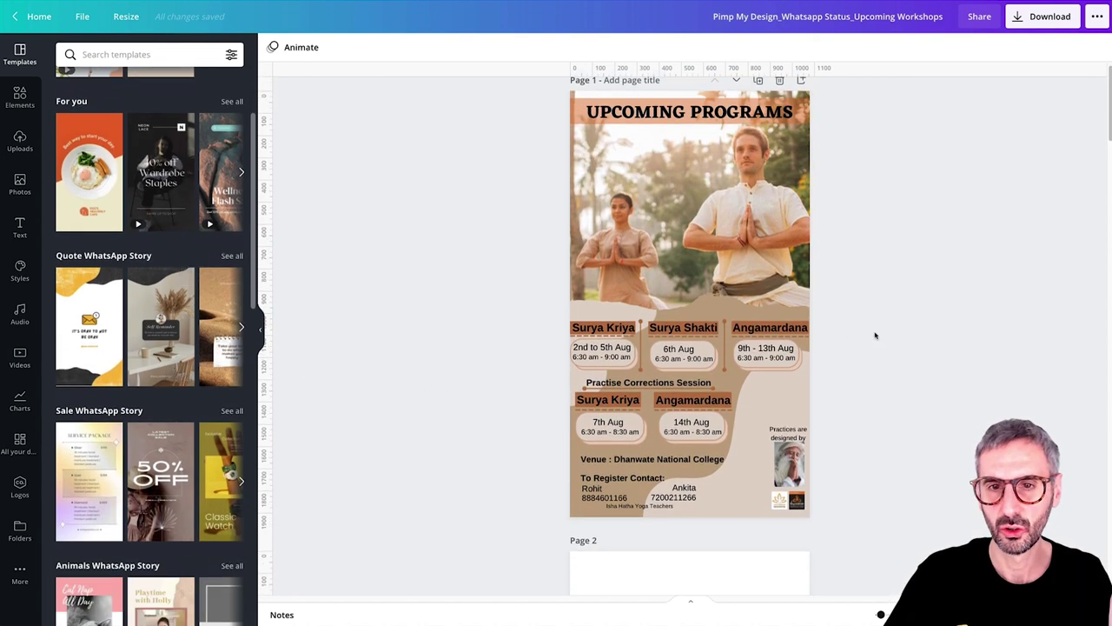
{"action": "scroll", "coordinate": [877, 339], "scroll_direction": "down", "scroll_amount": 2}
{"action": "scroll", "coordinate": [887, 342], "scroll_direction": "up", "scroll_amount": 3}
{"action": "scroll", "coordinate": [886, 343], "scroll_direction": "down", "scroll_amount": 1}
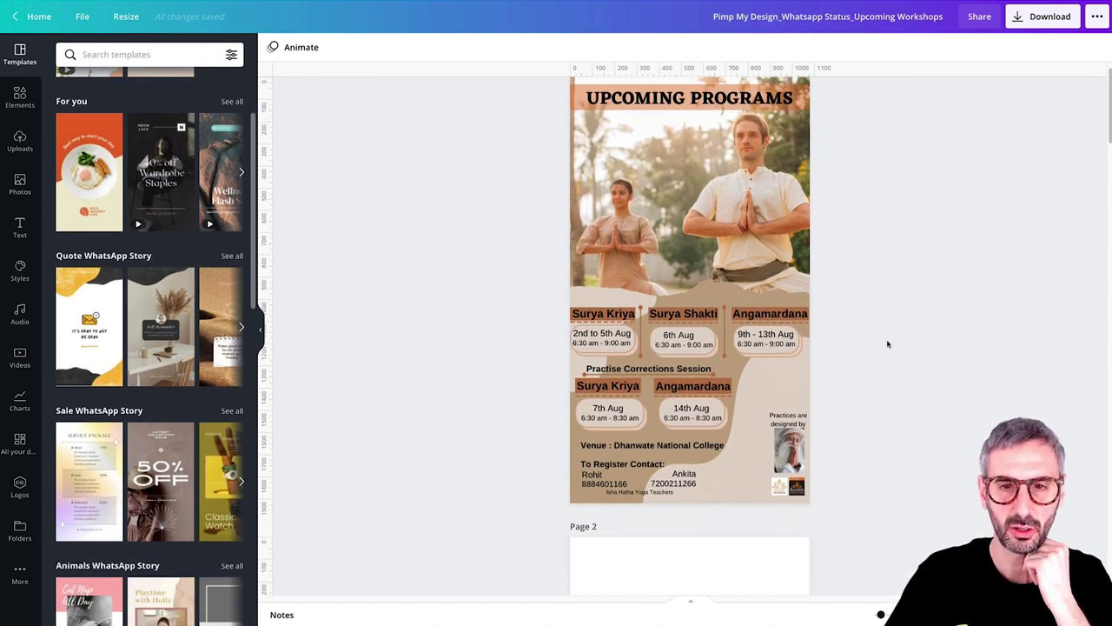
{"action": "scroll", "coordinate": [608, 438], "scroll_direction": "down", "scroll_amount": 3}
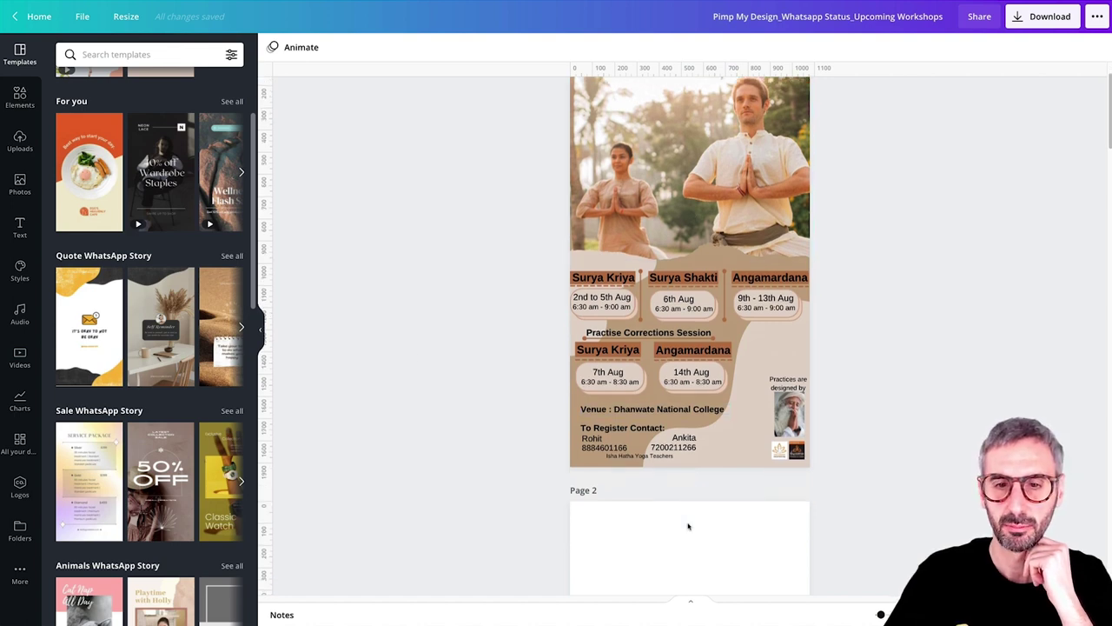
{"action": "scroll", "coordinate": [570, 223], "scroll_direction": "up", "scroll_amount": 4}
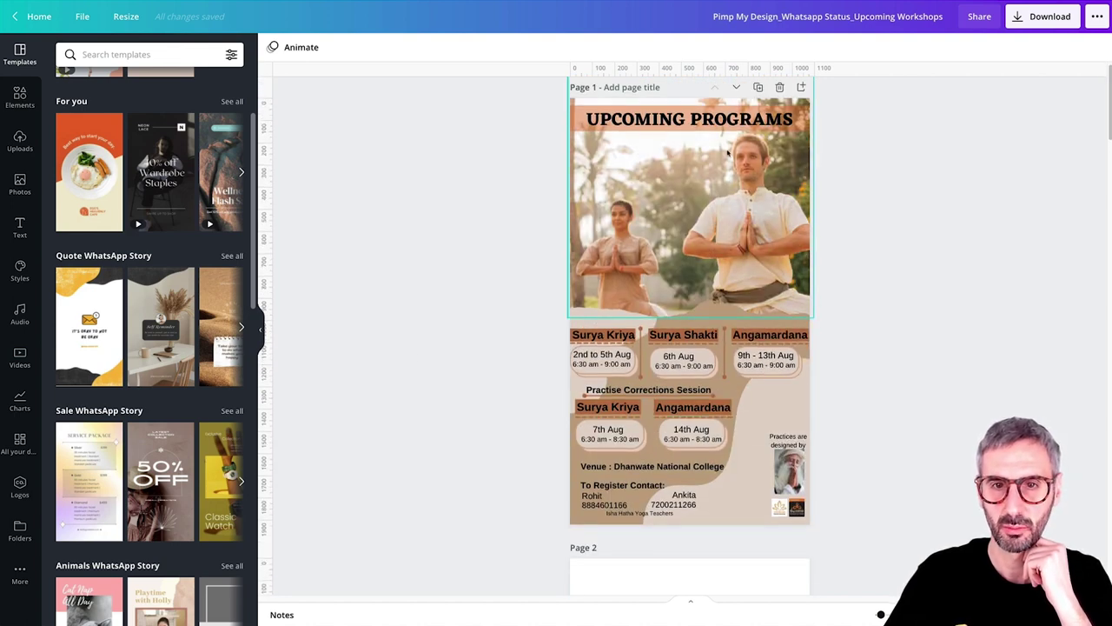
Step: Search the design elements for "circle frame" and limit the results to graphics
{"action": "left_click", "coordinate": [20, 96]}
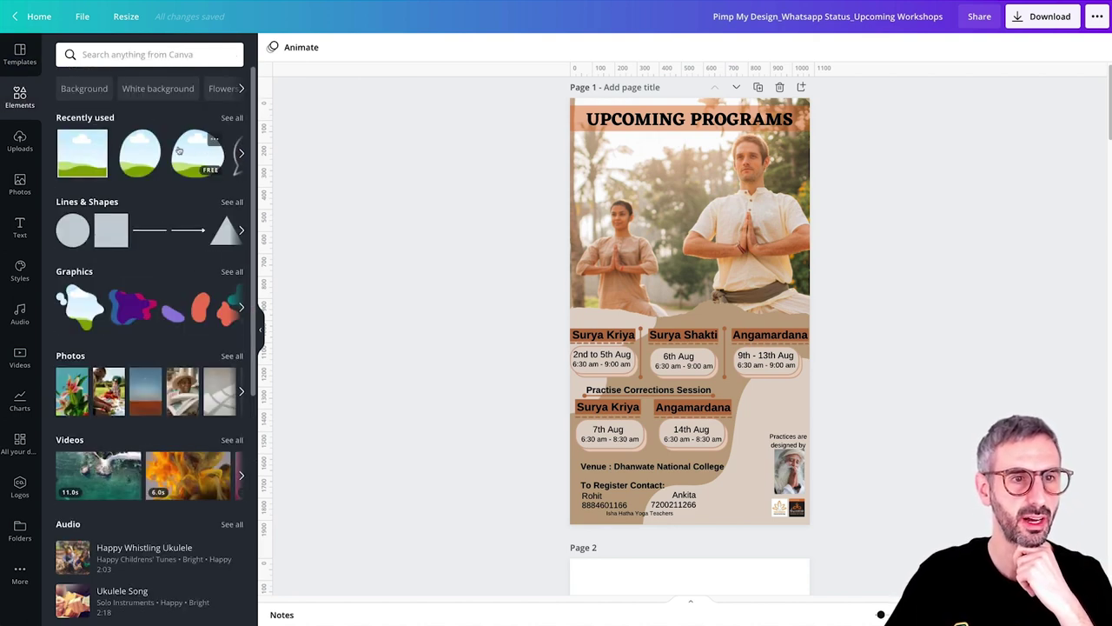
{"action": "scroll", "coordinate": [178, 150], "scroll_direction": "down", "scroll_amount": 2}
{"action": "scroll", "coordinate": [165, 104], "scroll_direction": "up", "scroll_amount": 2}
{"action": "left_click", "coordinate": [152, 54]}
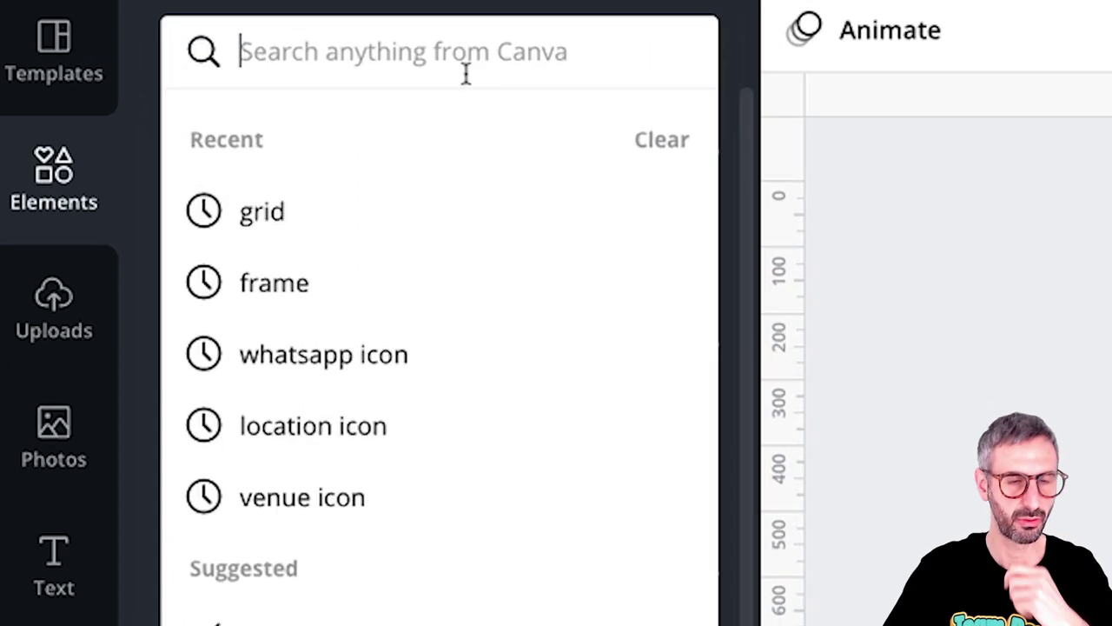
{"action": "type", "text": "circle fr"}
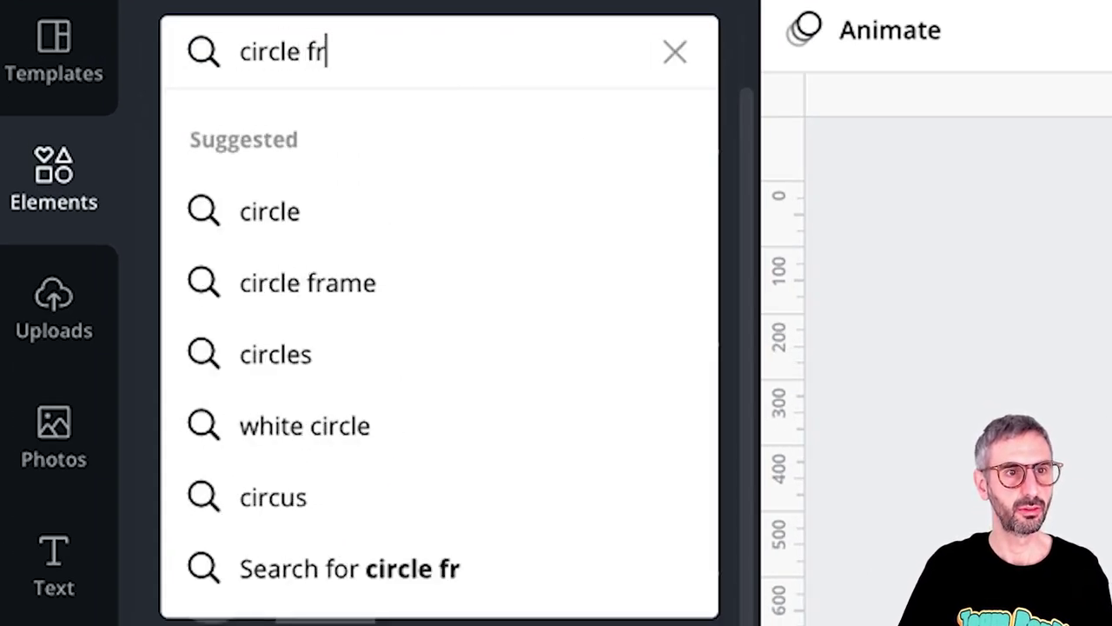
{"action": "type", "text": "ame"}
{"action": "key", "text": "Return"}
{"action": "left_click", "coordinate": [143, 84]}
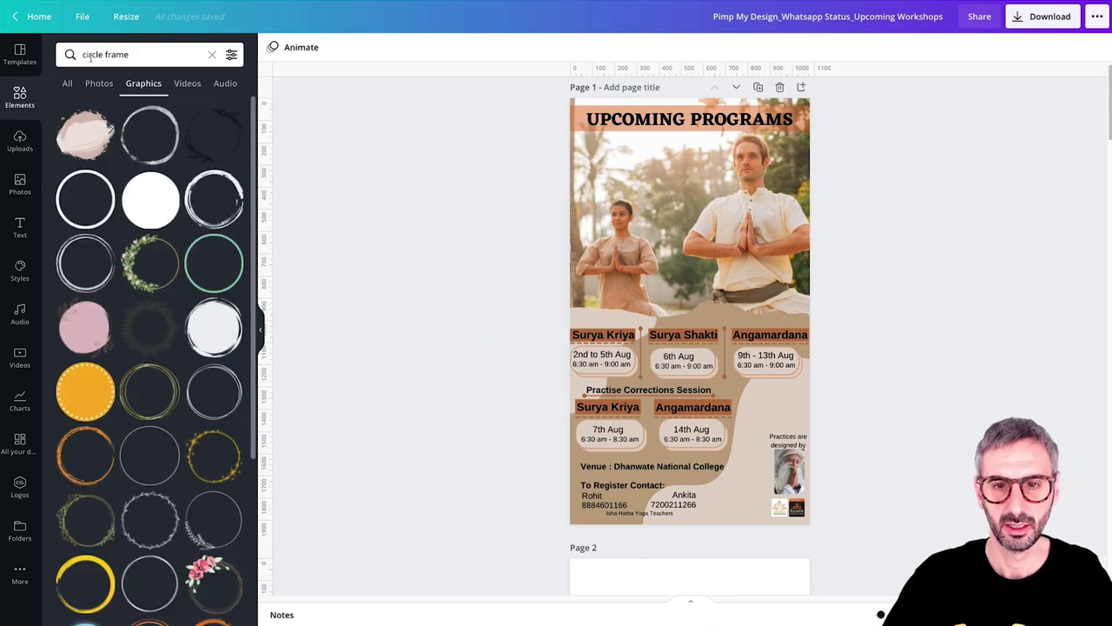
Step: Shorten the element search to "frame" and add the plain circular frame to the blank page 2
{"action": "double_click", "coordinate": [94, 53]}
{"action": "key", "text": "BackSpace"}
{"action": "key", "text": "Return"}
{"action": "scroll", "coordinate": [728, 344], "scroll_direction": "down", "scroll_amount": 3}
{"action": "scroll", "coordinate": [710, 392], "scroll_direction": "down", "scroll_amount": 3}
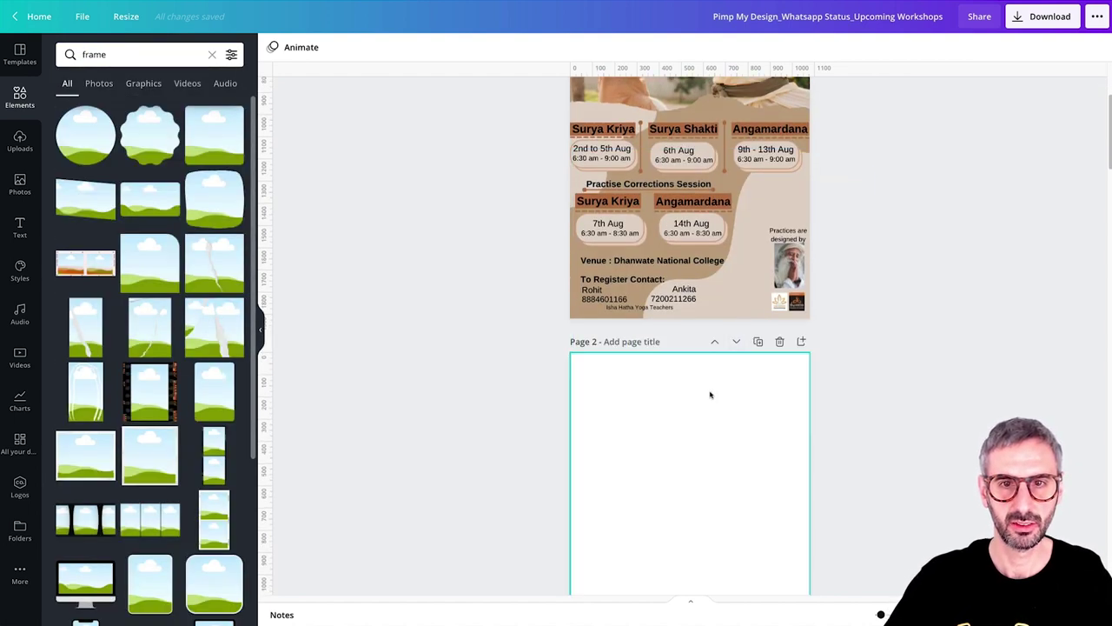
{"action": "left_click", "coordinate": [707, 399]}
{"action": "left_click", "coordinate": [85, 134]}
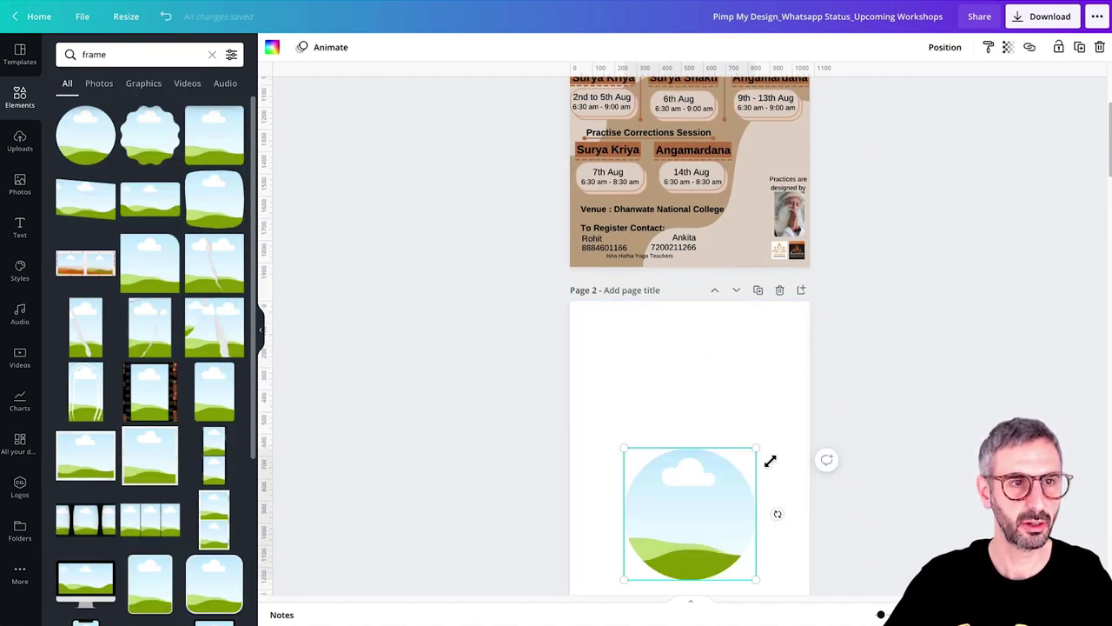
Step: Shrink the circular frame to a small swatch near the top of page 2 and duplicate it into a row of four
{"action": "left_click_drag", "start_coordinate": [770, 459], "coordinate": [610, 330]}
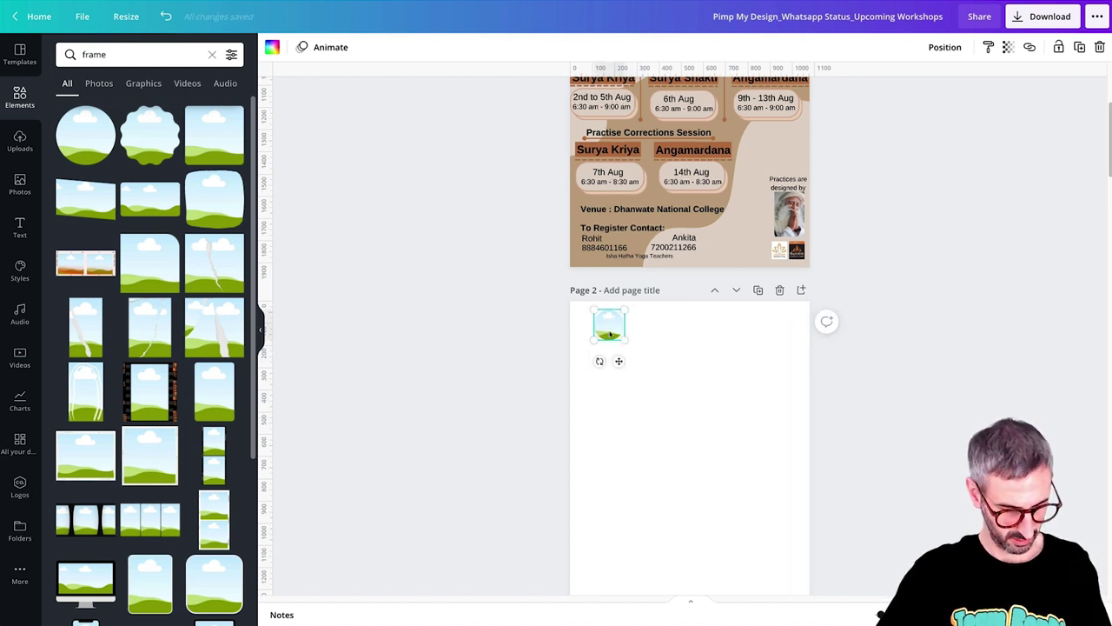
{"action": "left_click_drag", "start_coordinate": [611, 335], "coordinate": [700, 339]}
{"action": "scroll", "coordinate": [787, 401], "scroll_direction": "up", "scroll_amount": 5}
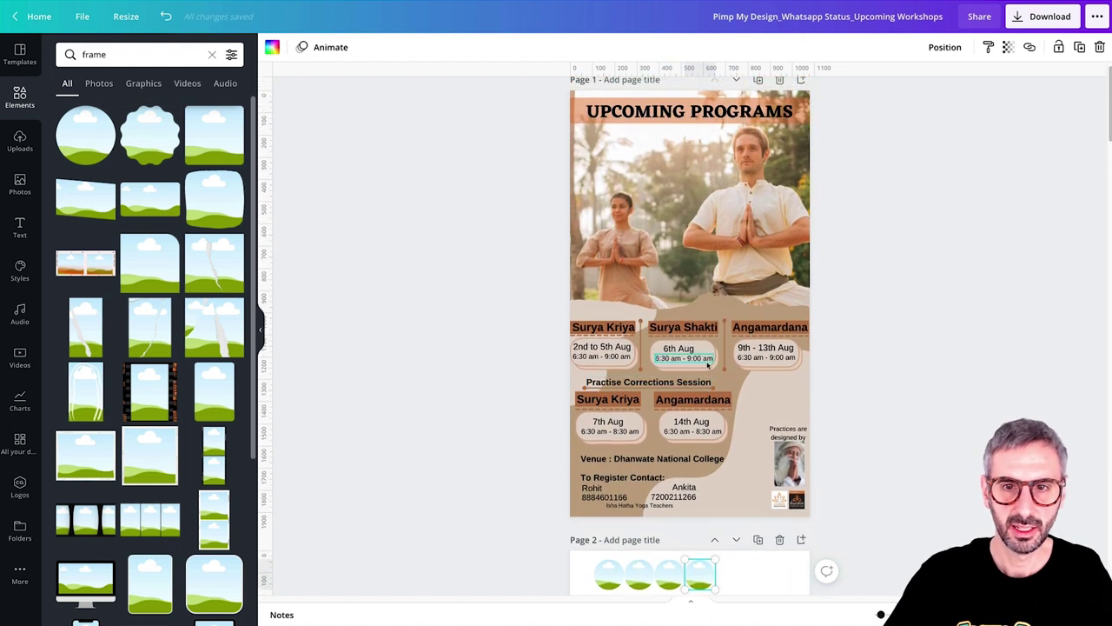
Step: Fill the first circle on page 2 with the light beige #e2d5cc used by the poster's organic background shape
{"action": "left_click", "coordinate": [787, 402]}
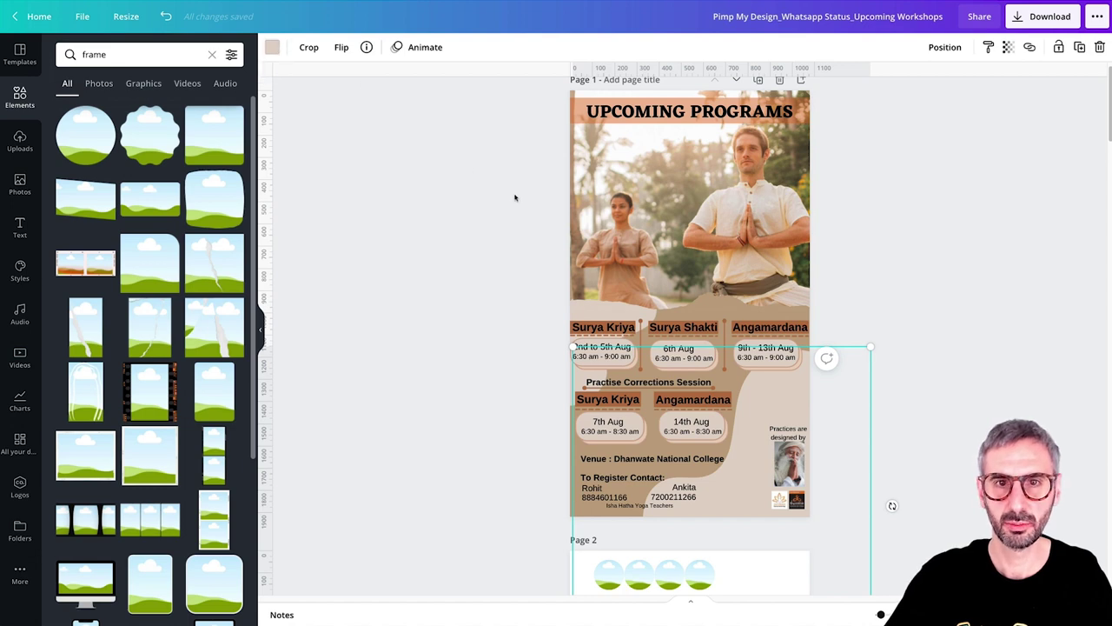
{"action": "scroll", "coordinate": [513, 197], "scroll_direction": "up", "scroll_amount": 1}
{"action": "scroll", "coordinate": [513, 196], "scroll_direction": "down", "scroll_amount": 2}
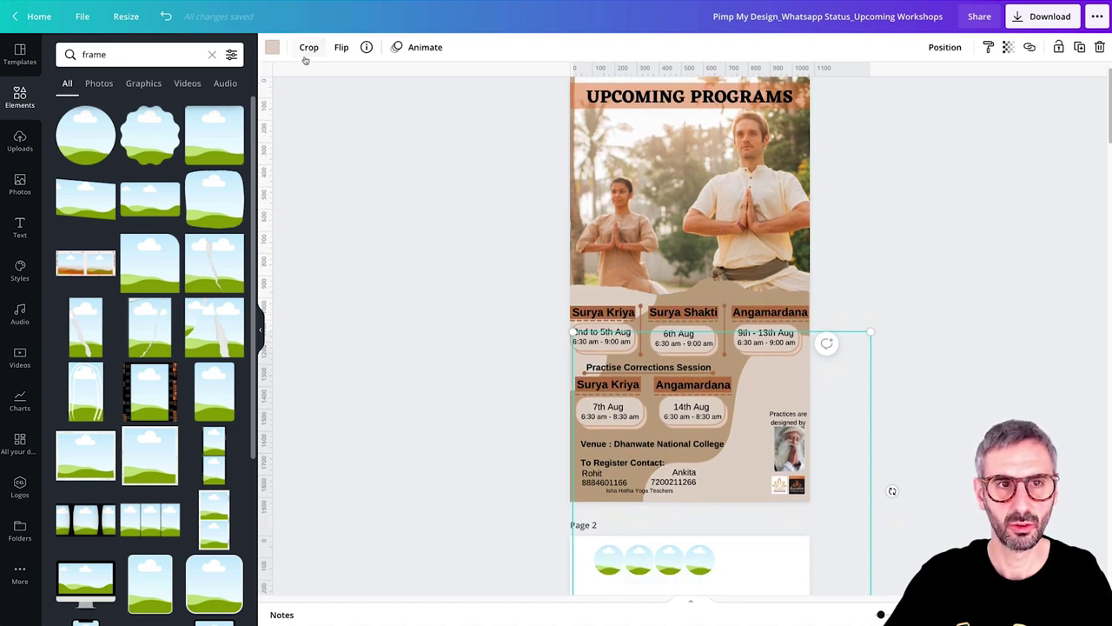
{"action": "left_click", "coordinate": [272, 47]}
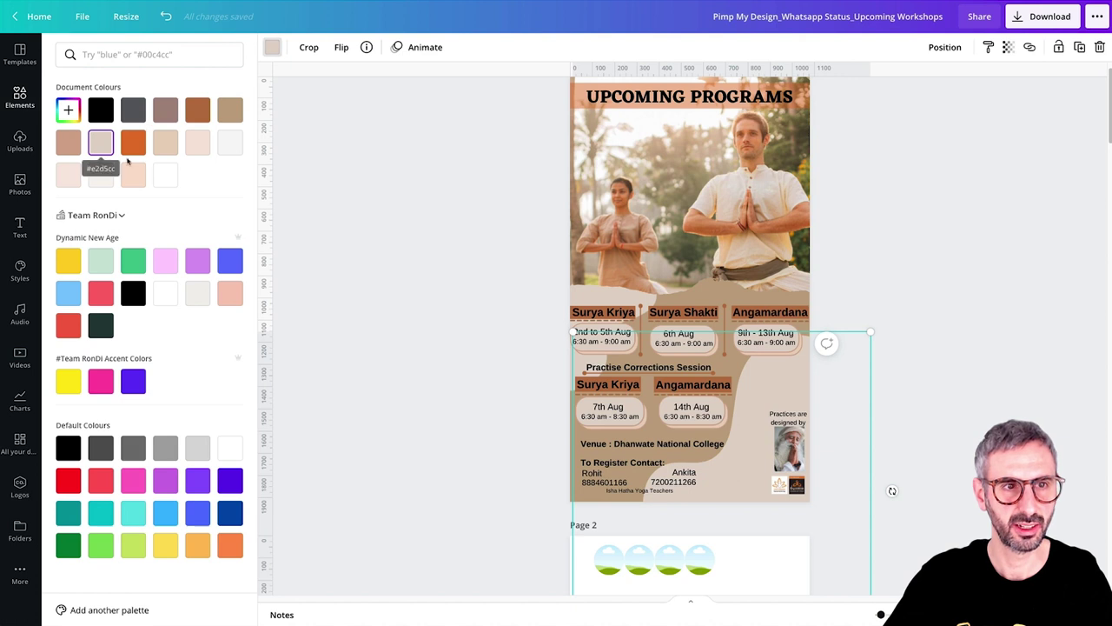
{"action": "scroll", "coordinate": [692, 492], "scroll_direction": "down", "scroll_amount": 2}
{"action": "left_click", "coordinate": [612, 469]}
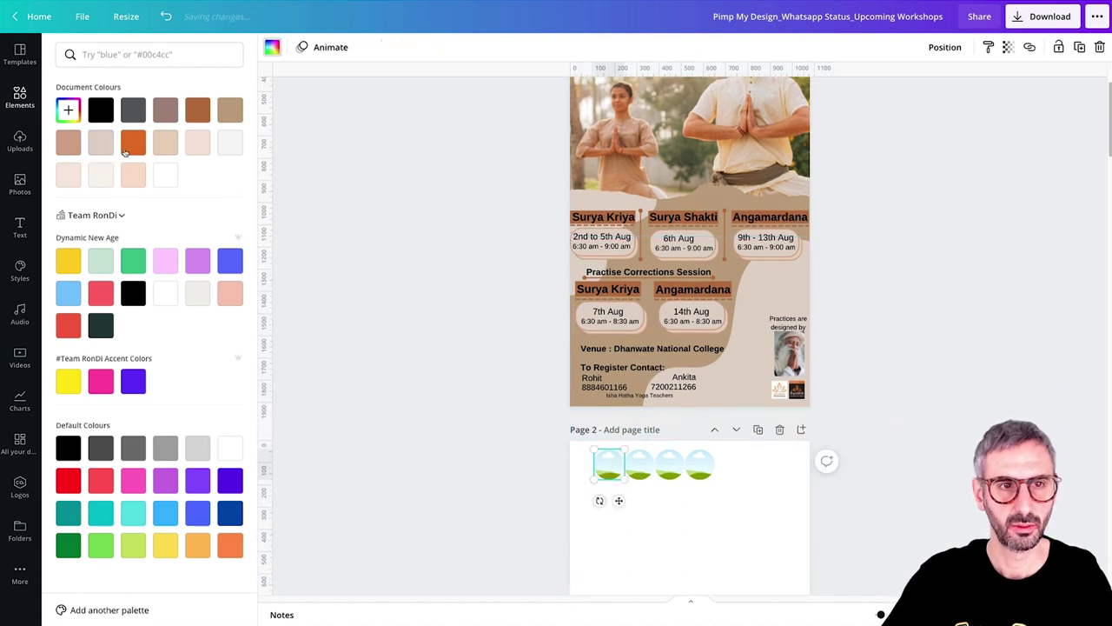
{"action": "left_click", "coordinate": [100, 142]}
{"action": "left_click", "coordinate": [20, 98]}
Step: Fill the second circle on page 2 with the brown colour of the poster's page background
{"action": "scroll", "coordinate": [676, 415], "scroll_direction": "up", "scroll_amount": 2}
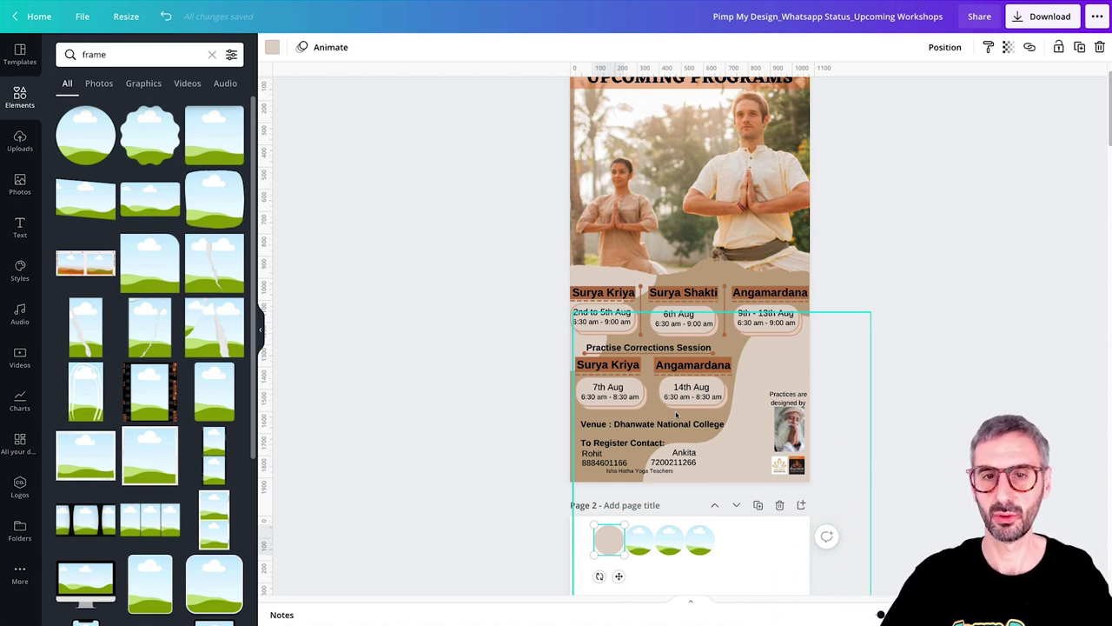
{"action": "scroll", "coordinate": [708, 325], "scroll_direction": "up", "scroll_amount": 2}
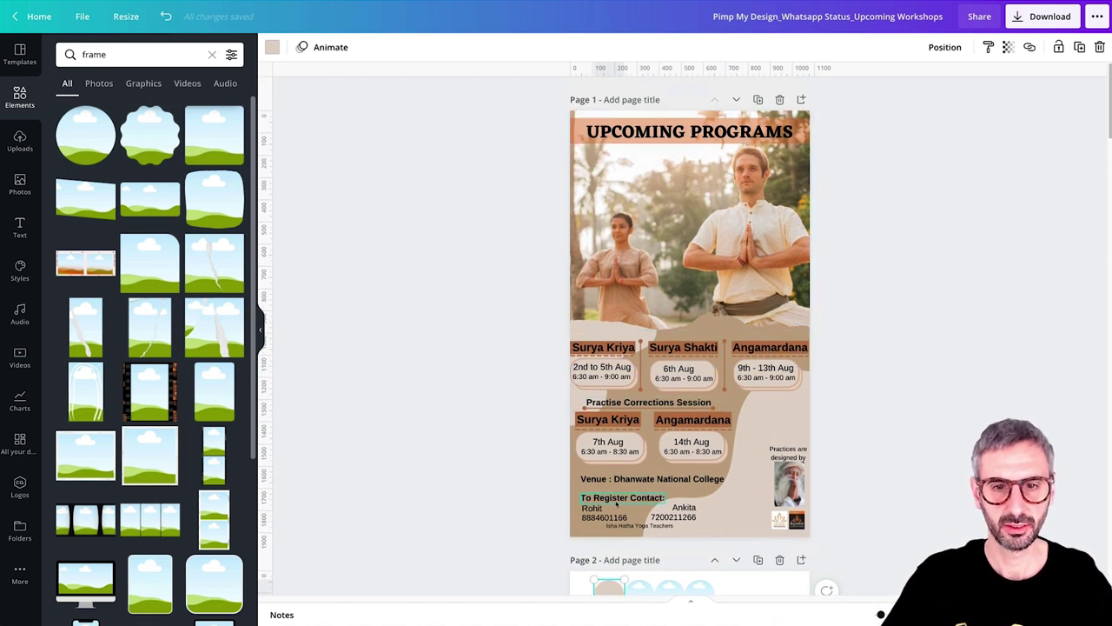
{"action": "left_click", "coordinate": [273, 48]}
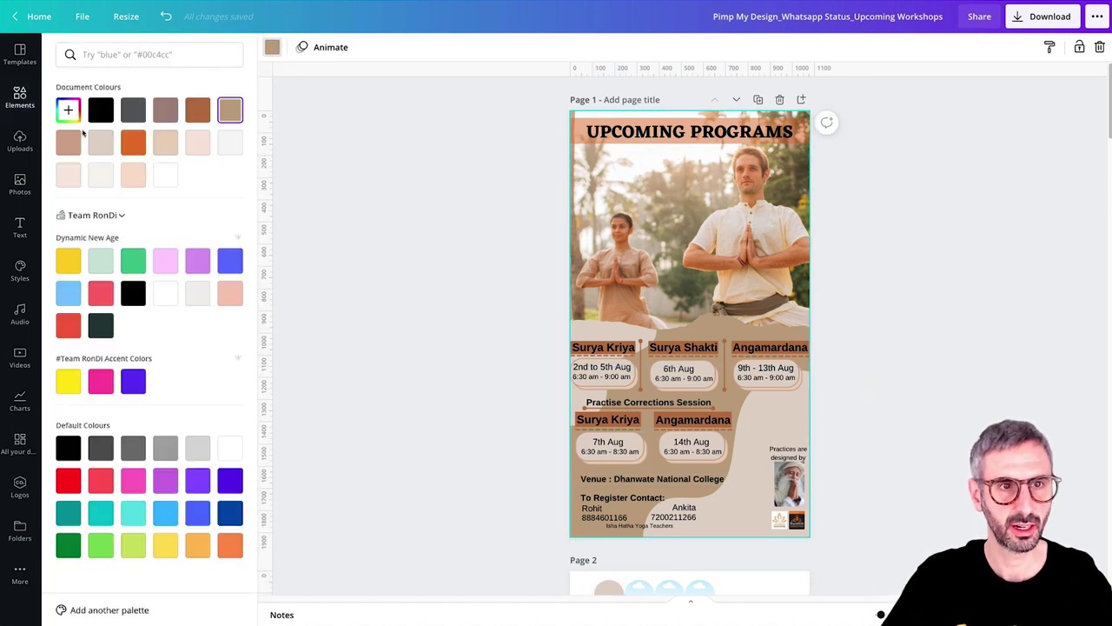
{"action": "key", "text": "ctrl+z"}
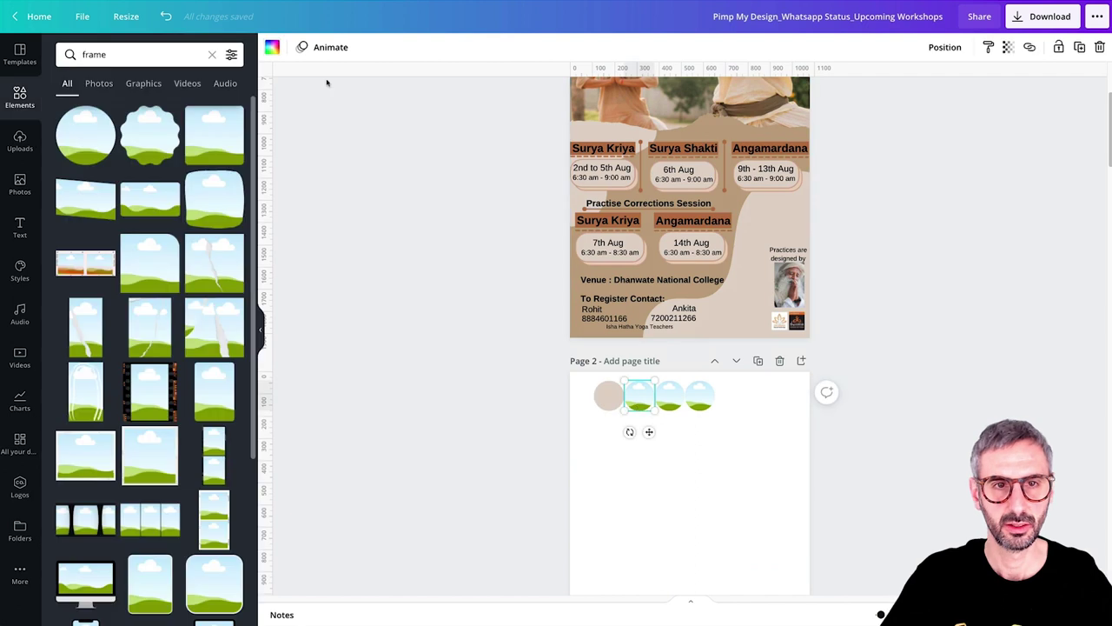
{"action": "left_click", "coordinate": [274, 49]}
{"action": "left_click", "coordinate": [230, 109]}
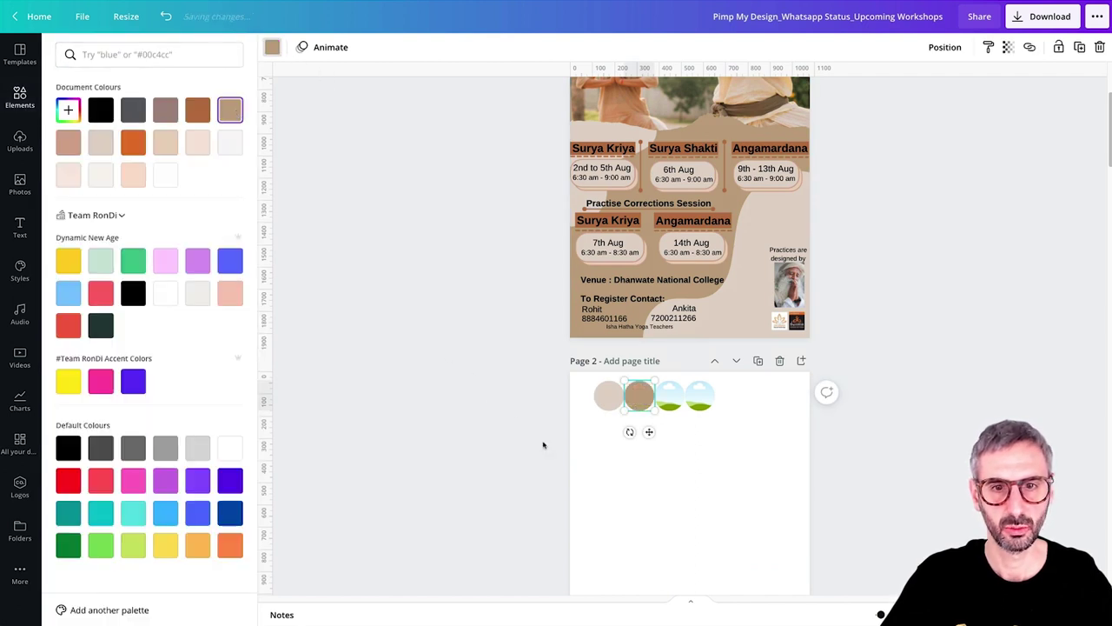
{"action": "key", "text": "ctrl+z"}
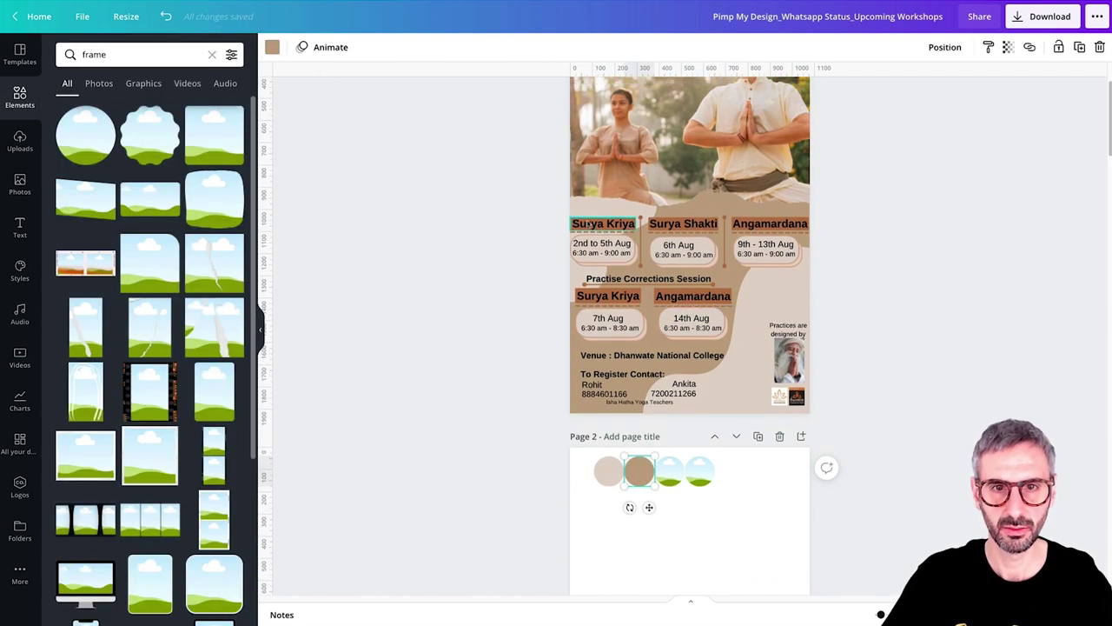
{"action": "scroll", "coordinate": [594, 228], "scroll_direction": "up", "scroll_amount": 3}
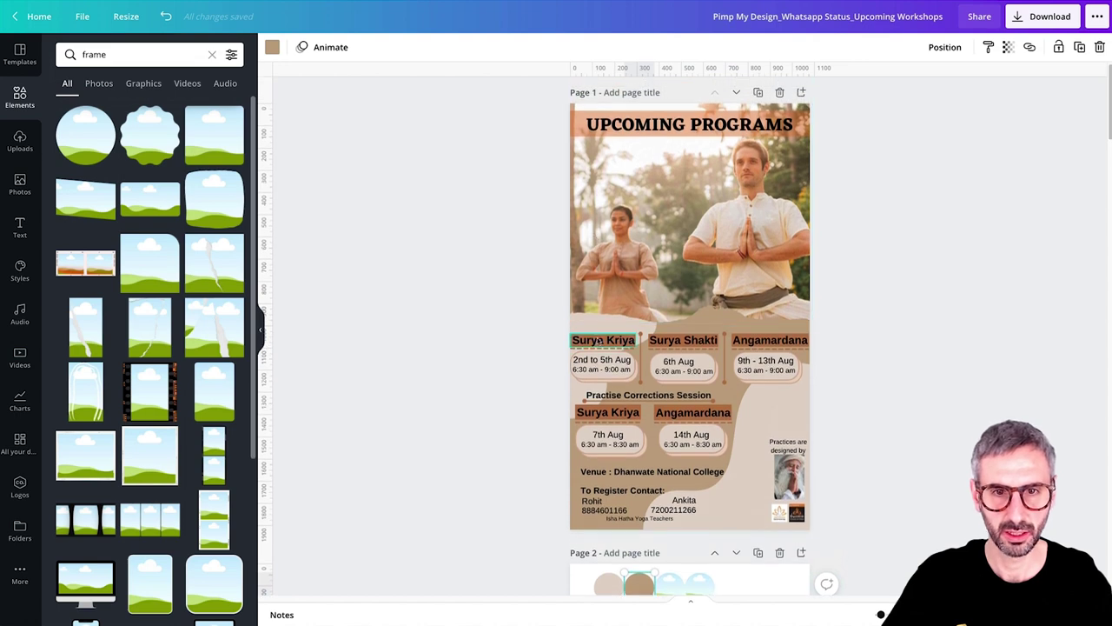
{"action": "left_click", "coordinate": [600, 340]}
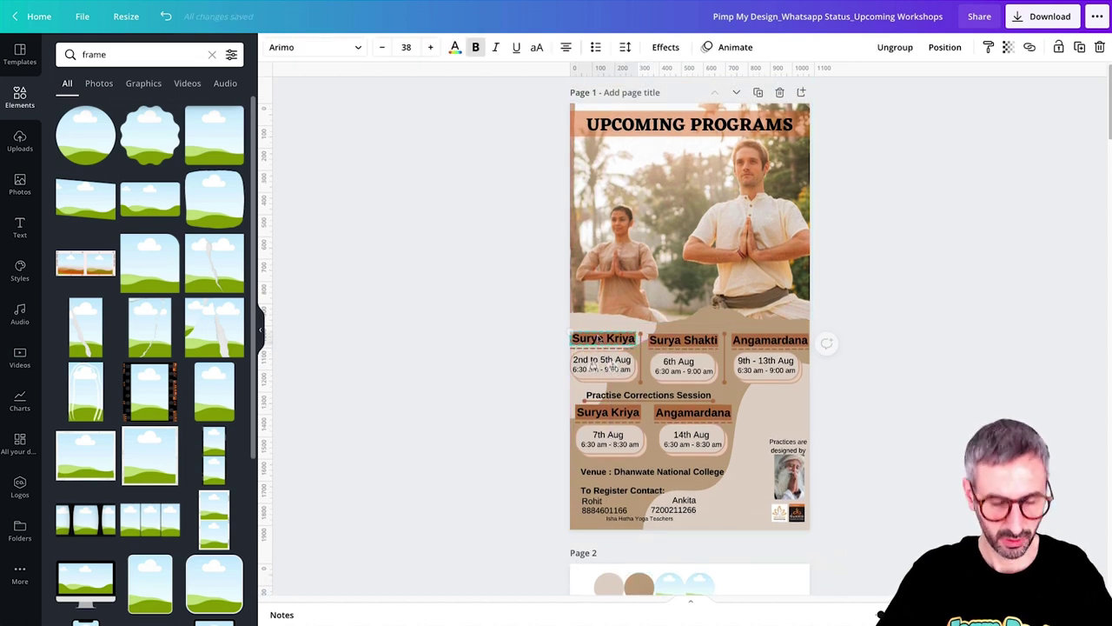
{"action": "key", "text": "ctrl+z"}
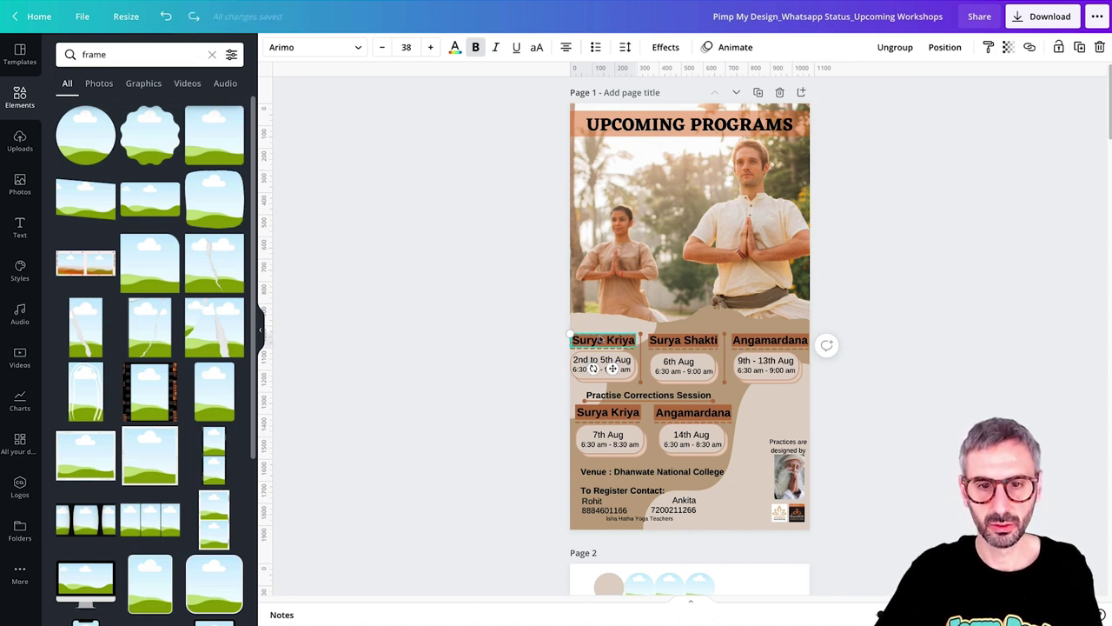
{"action": "scroll", "coordinate": [599, 340], "scroll_direction": "down", "scroll_amount": 3}
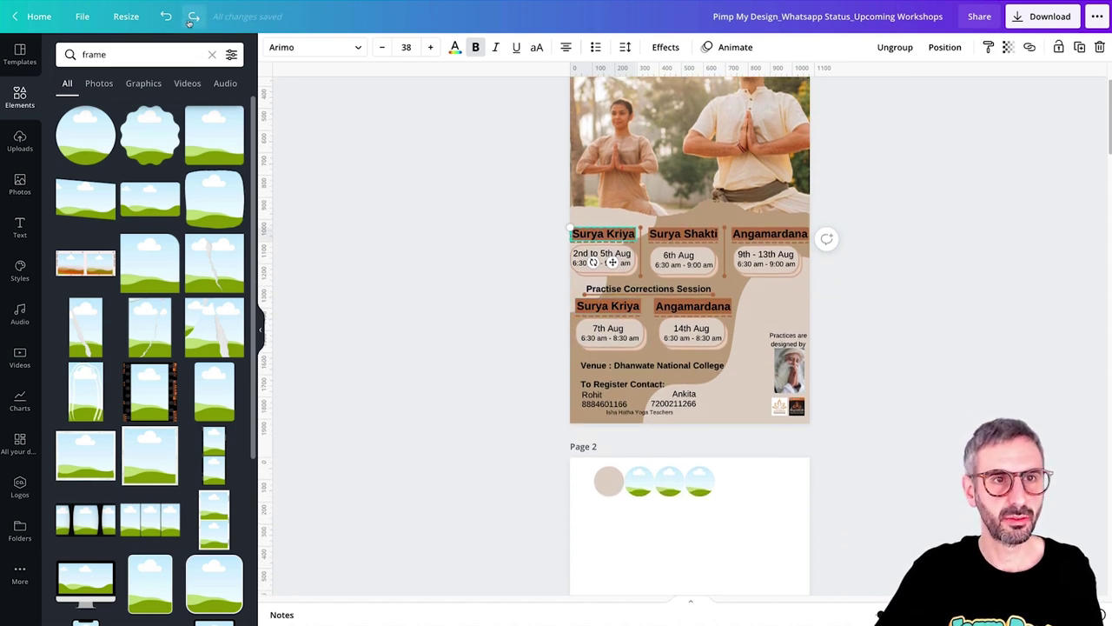
{"action": "left_click", "coordinate": [193, 17]}
{"action": "scroll", "coordinate": [649, 328], "scroll_direction": "up", "scroll_amount": 2}
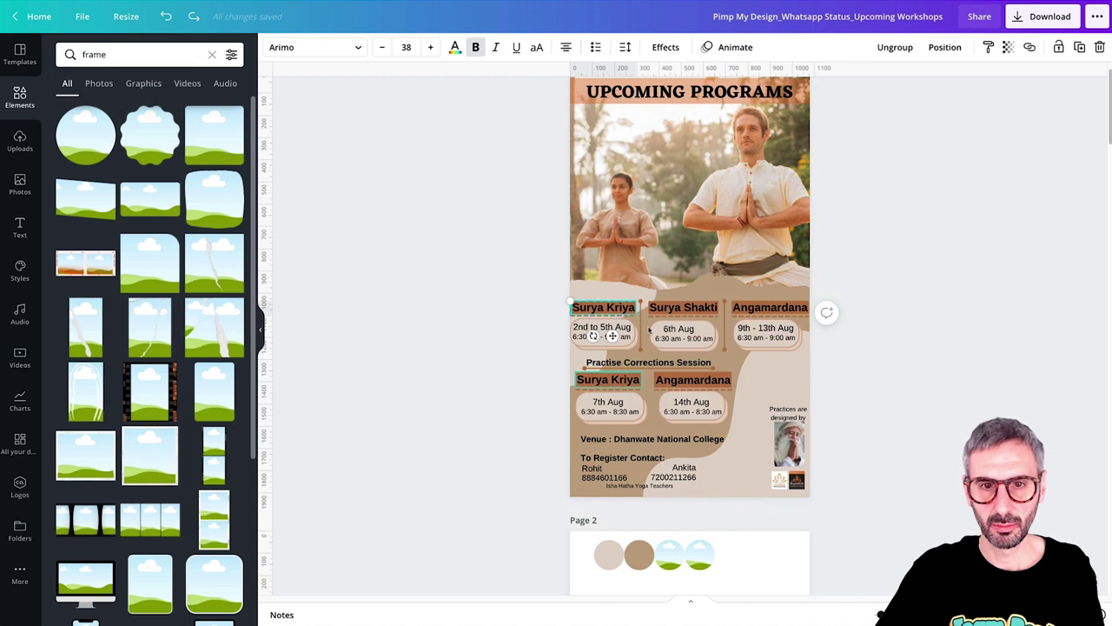
Step: Fill the third circle on page 2 with the rust brown of the line under "Practise Corrections Session"
{"action": "left_click", "coordinate": [705, 369]}
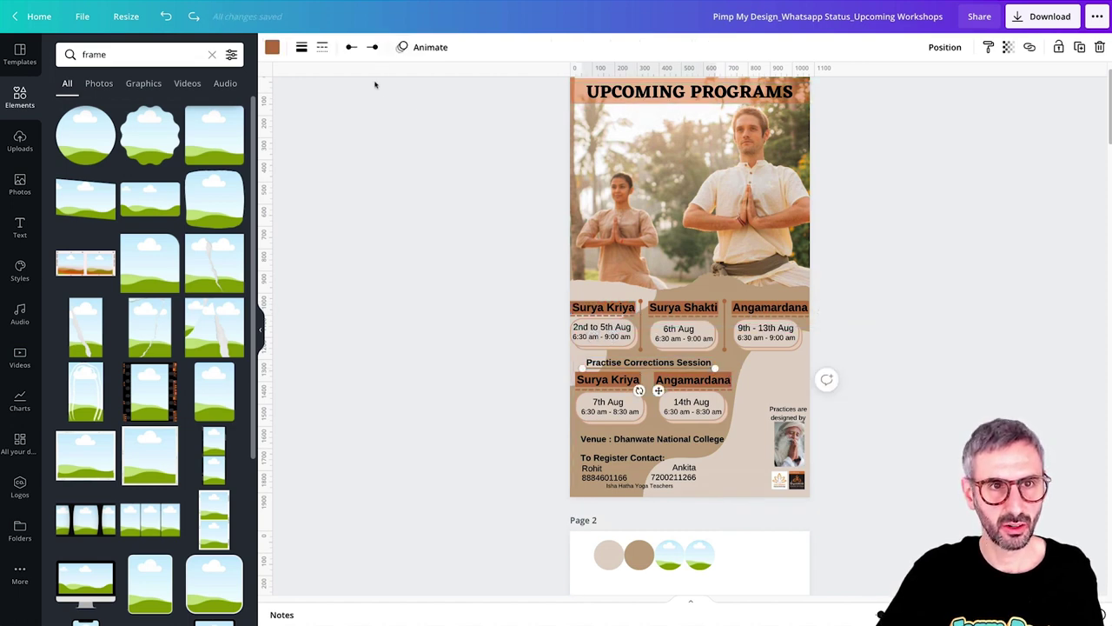
{"action": "left_click", "coordinate": [271, 47]}
{"action": "left_click_drag", "start_coordinate": [197, 110], "coordinate": [669, 554]}
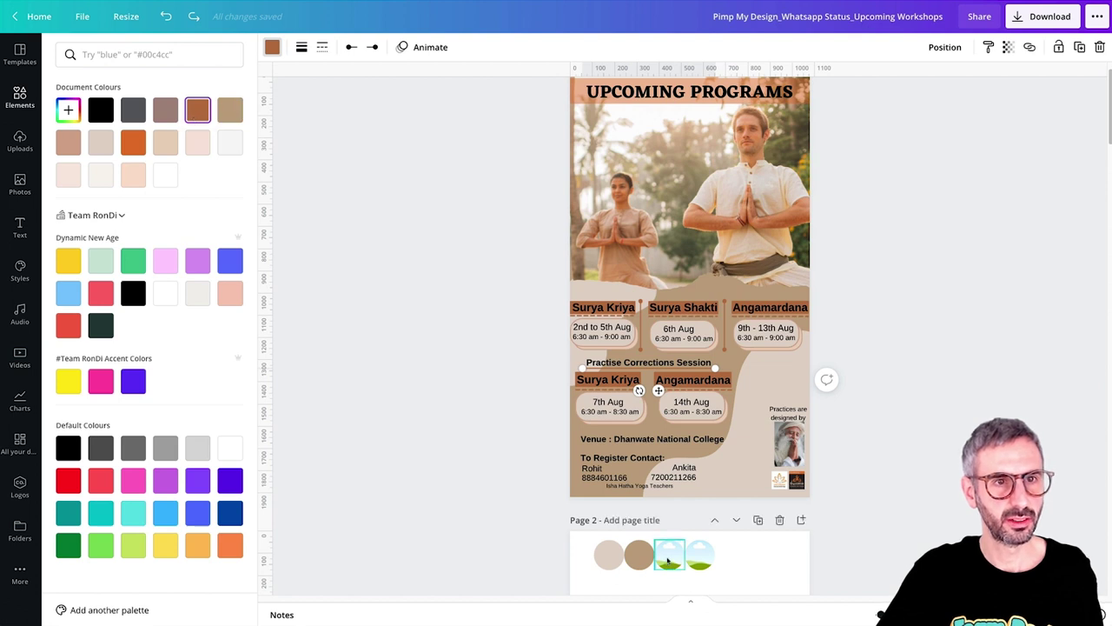
Step: Check the fill colour and transparency of the banner behind the poster's title
{"action": "scroll", "coordinate": [608, 261], "scroll_direction": "up", "scroll_amount": 1}
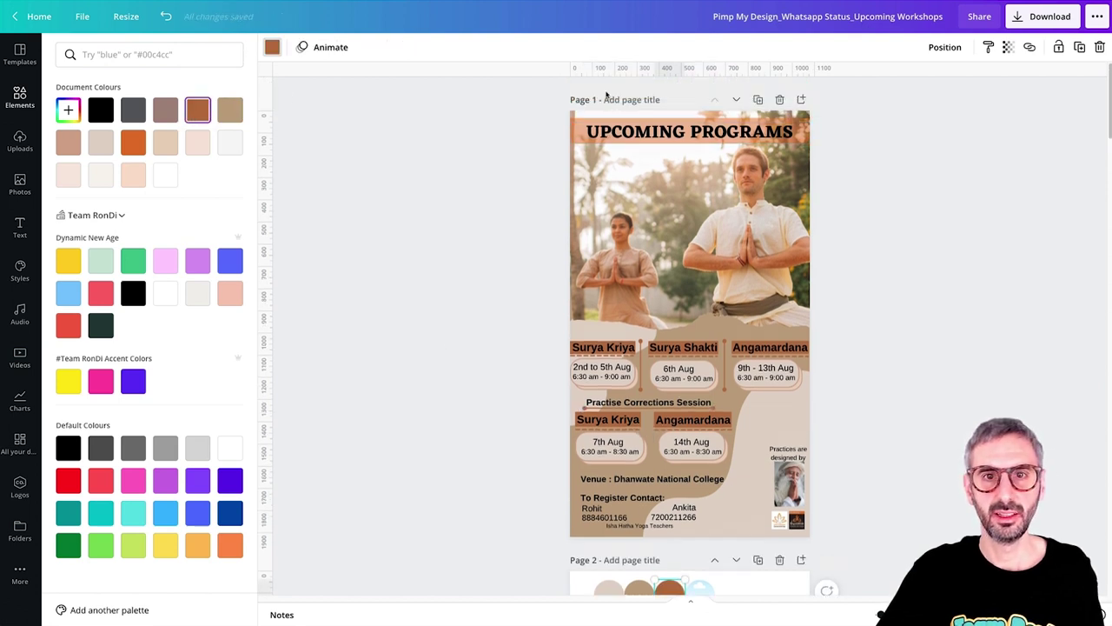
{"action": "left_click", "coordinate": [702, 131]}
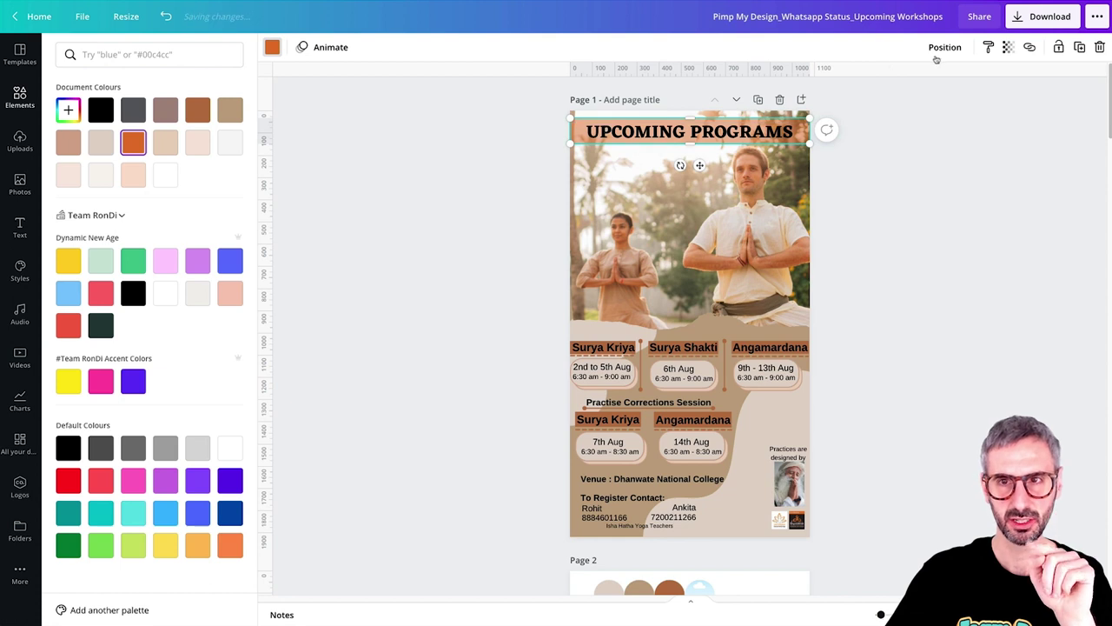
{"action": "left_click", "coordinate": [1007, 48]}
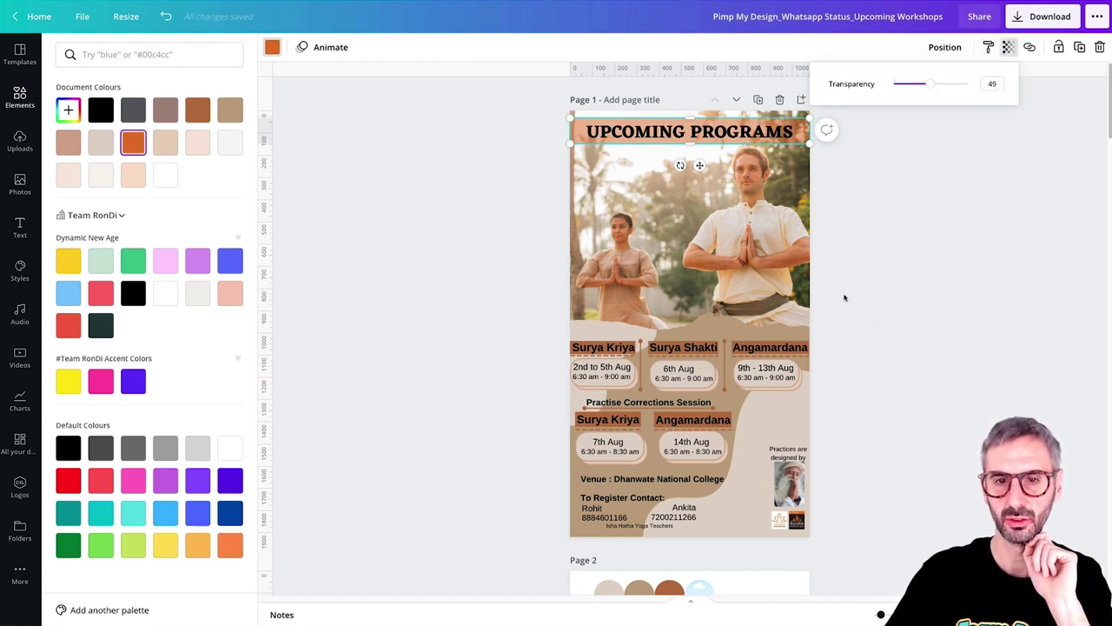
{"action": "scroll", "coordinate": [647, 409], "scroll_direction": "down", "scroll_amount": 2}
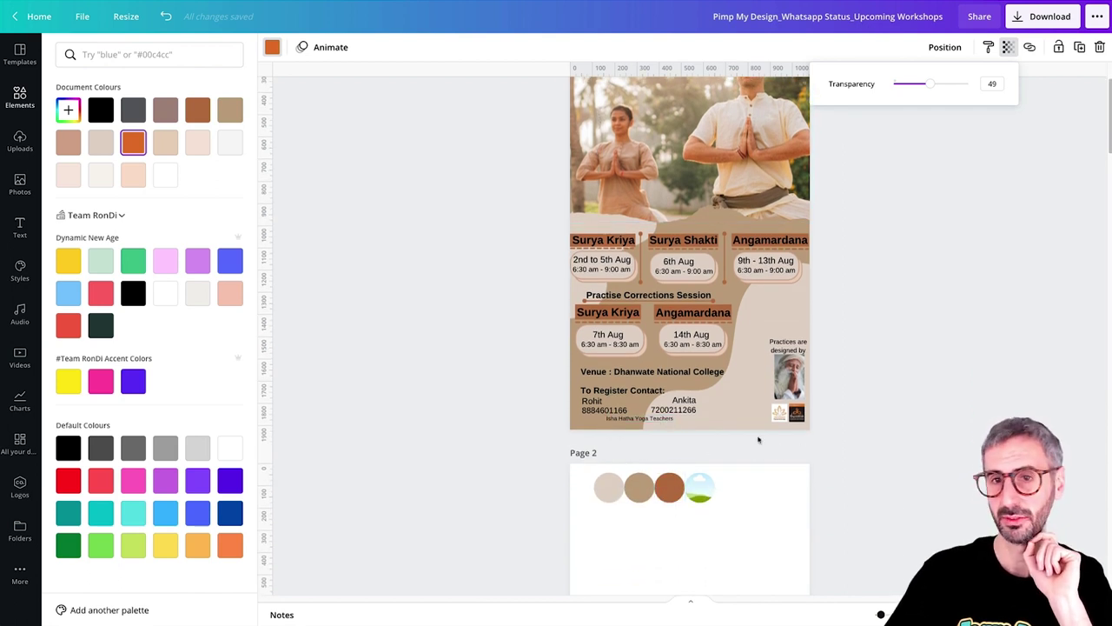
Step: Fill the fourth circle on page 2 with the same rust brown and set its transparency to 50
{"action": "left_click", "coordinate": [700, 487]}
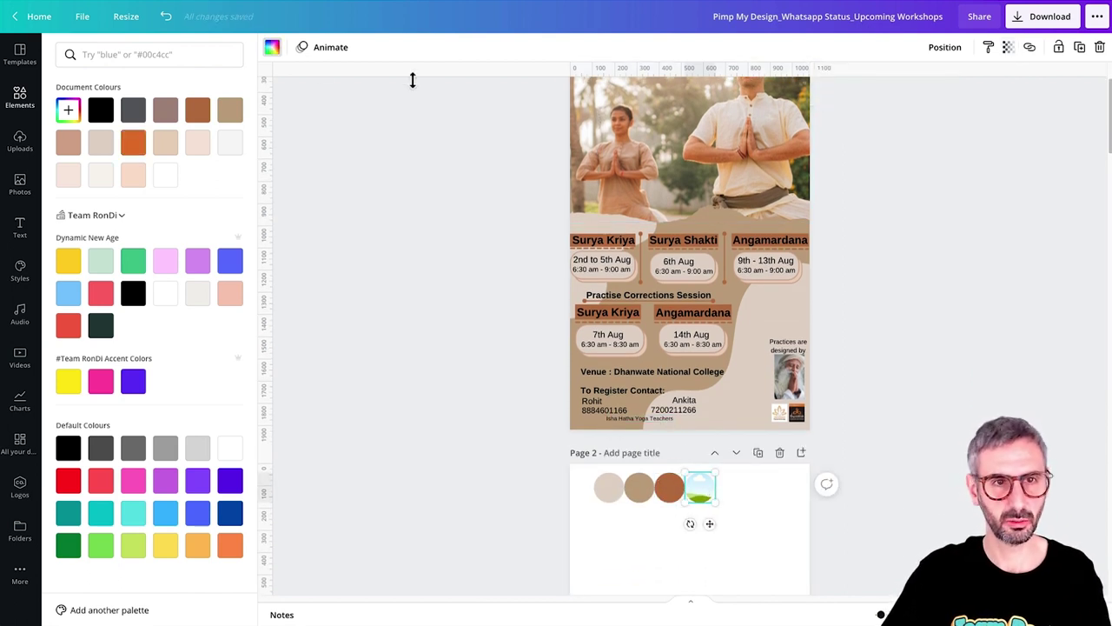
{"action": "left_click", "coordinate": [197, 109]}
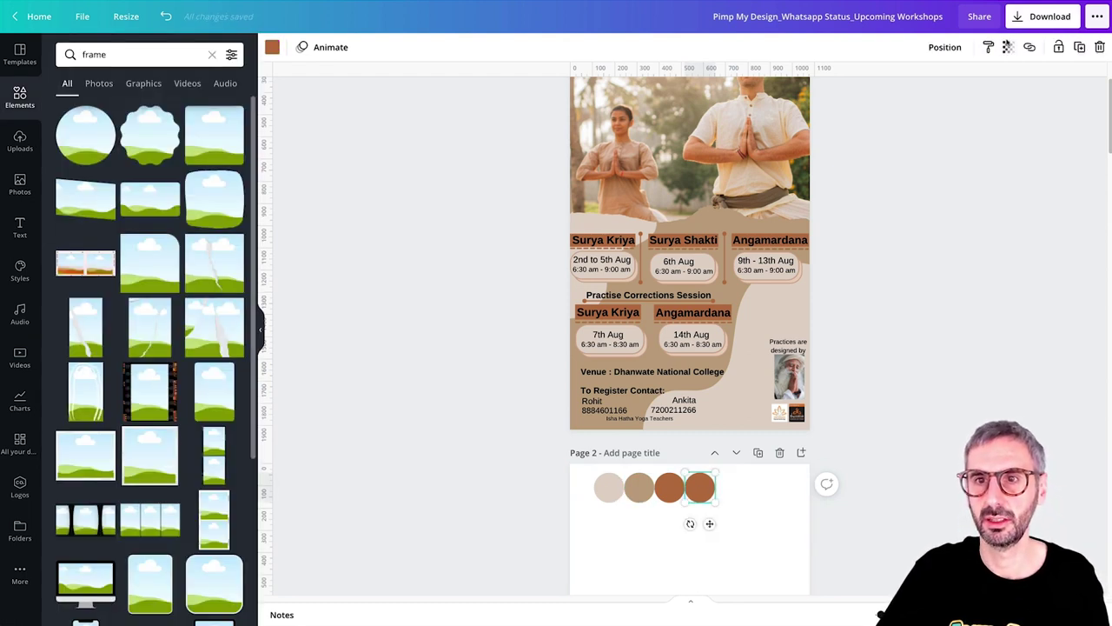
{"action": "left_click", "coordinate": [1010, 48]}
{"action": "left_click", "coordinate": [992, 84]}
{"action": "type", "text": "5"}
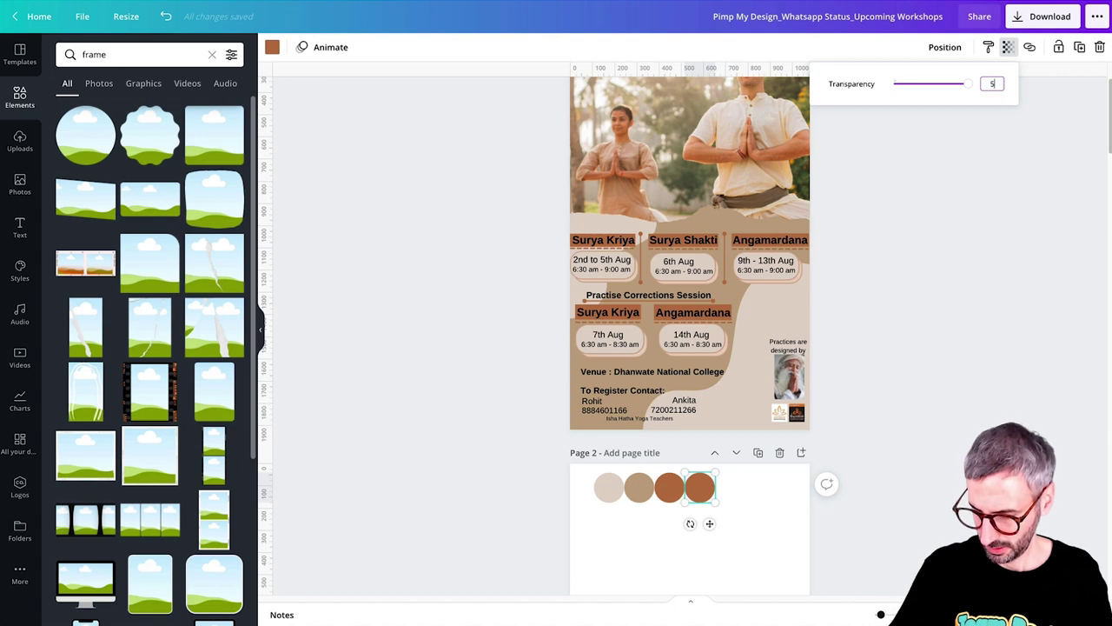
{"action": "type", "text": "0"}
{"action": "left_click", "coordinate": [777, 534]}
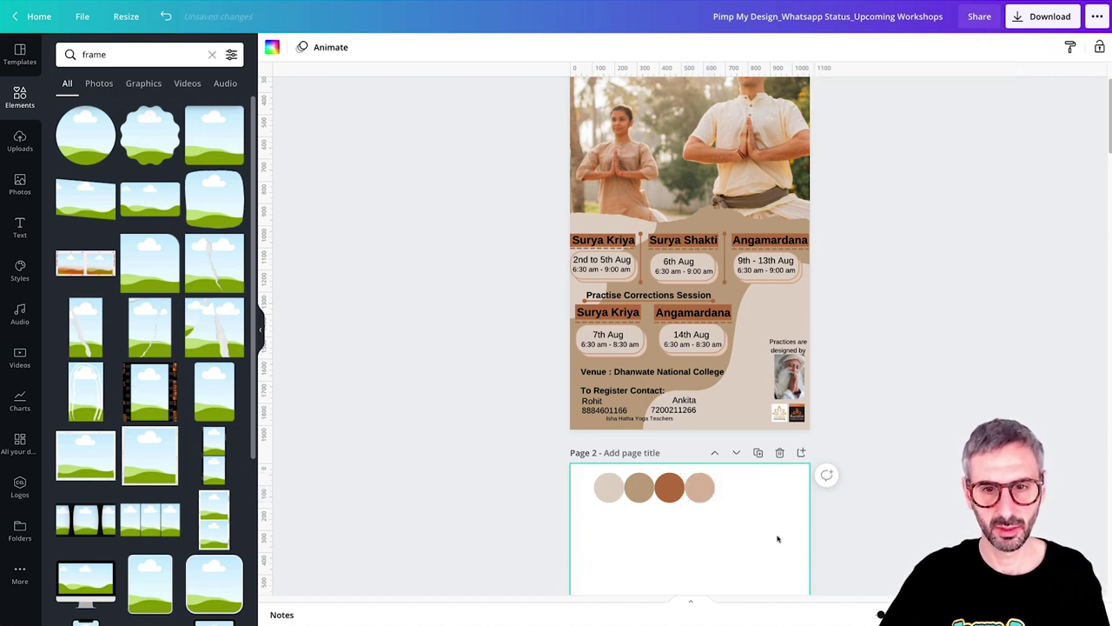
Step: Copy the translucent title banner from the poster onto page 2 and place it below the colour circles
{"action": "scroll", "coordinate": [827, 578], "scroll_direction": "up", "scroll_amount": 2}
{"action": "scroll", "coordinate": [777, 528], "scroll_direction": "down", "scroll_amount": 3}
{"action": "left_click", "coordinate": [706, 414]}
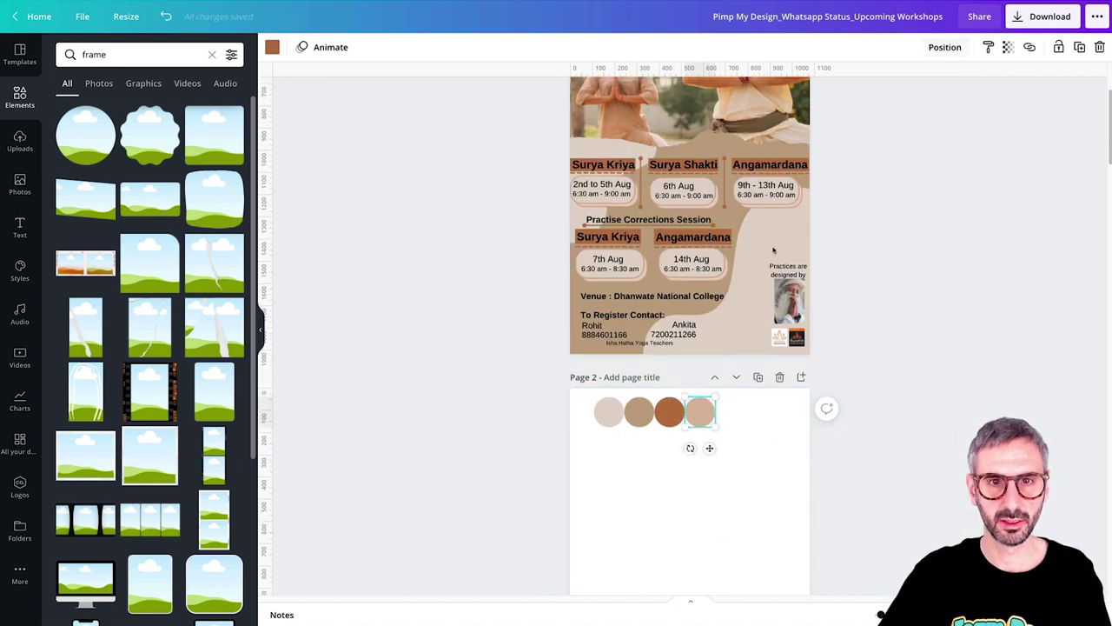
{"action": "scroll", "coordinate": [702, 412], "scroll_direction": "up", "scroll_amount": 3}
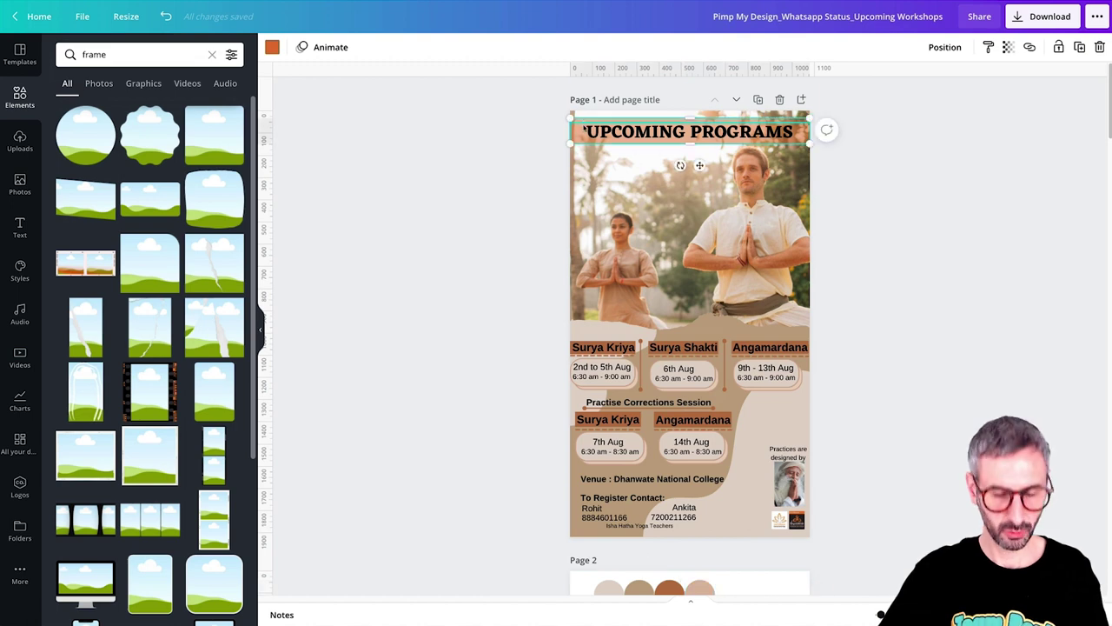
{"action": "scroll", "coordinate": [679, 442], "scroll_direction": "down", "scroll_amount": 3}
{"action": "left_click", "coordinate": [678, 442]}
{"action": "key", "text": "ctrl+v"}
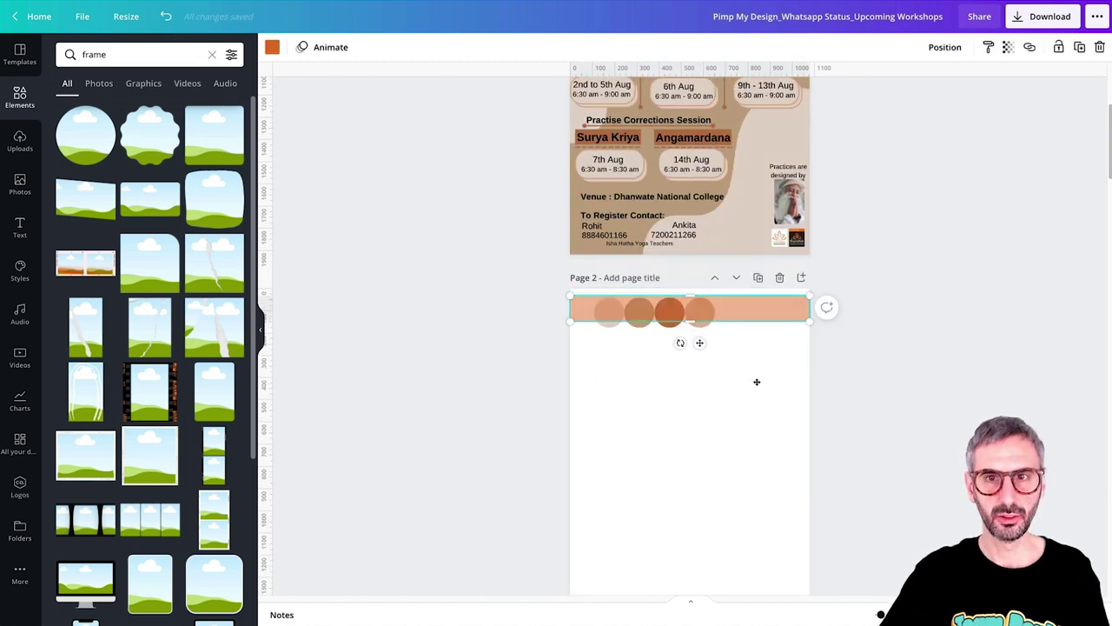
{"action": "left_click_drag", "start_coordinate": [756, 311], "coordinate": [752, 455]}
Step: Make the copied banner on page 2 fully opaque
{"action": "left_click", "coordinate": [1008, 47]}
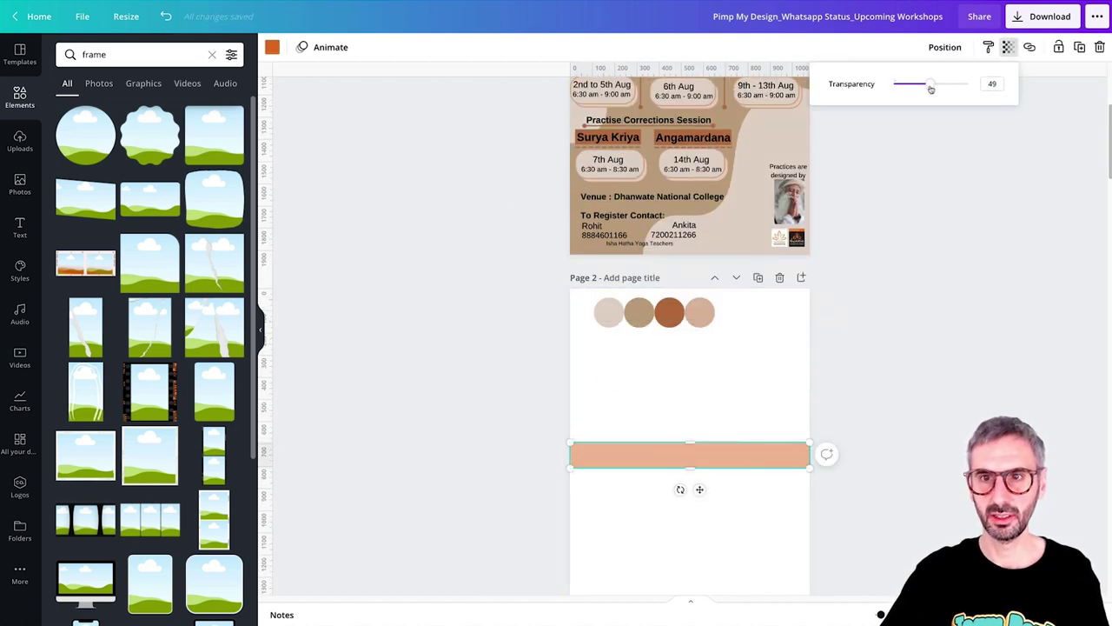
{"action": "left_click_drag", "start_coordinate": [930, 89], "coordinate": [983, 91]}
{"action": "left_click", "coordinate": [749, 405]}
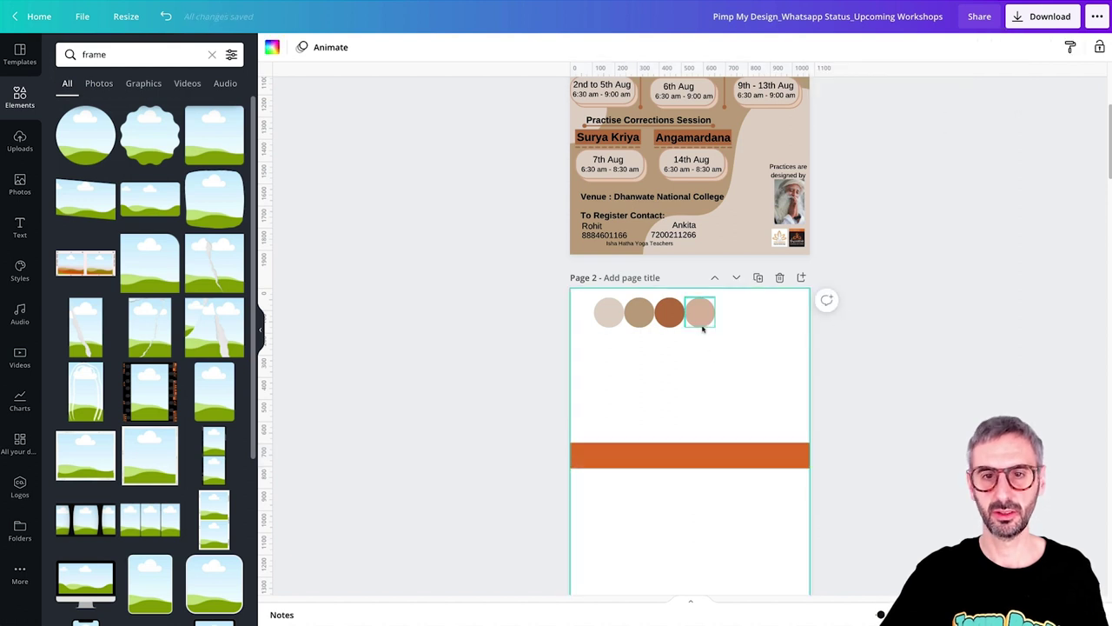
Step: Change the fourth circle's colour to the bright orange document colour used by the banner copy
{"action": "left_click", "coordinate": [682, 456]}
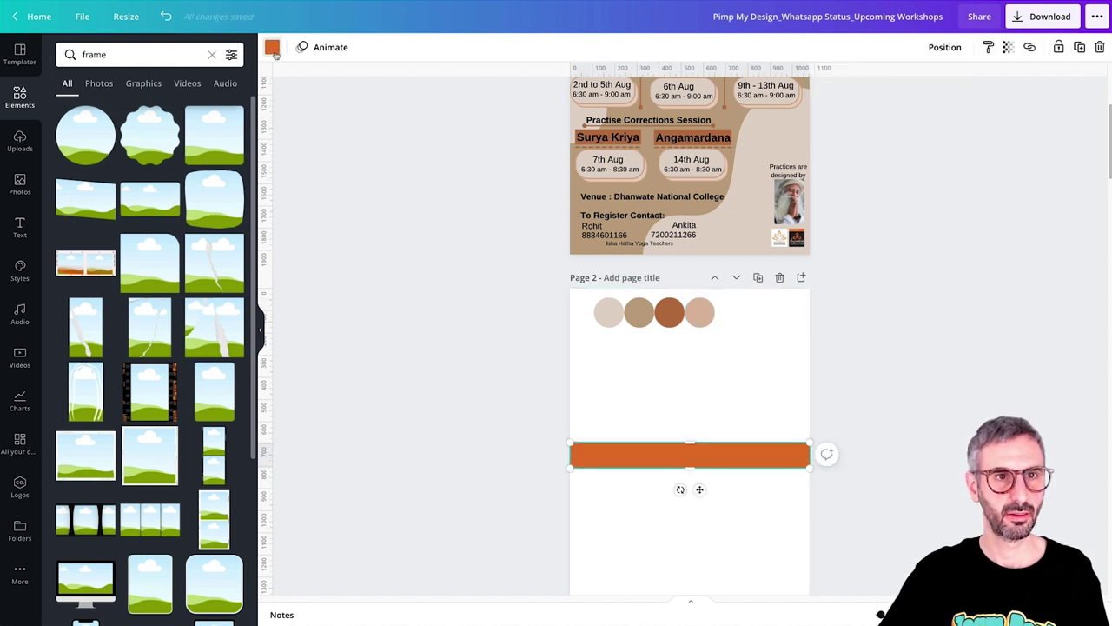
{"action": "left_click", "coordinate": [272, 48]}
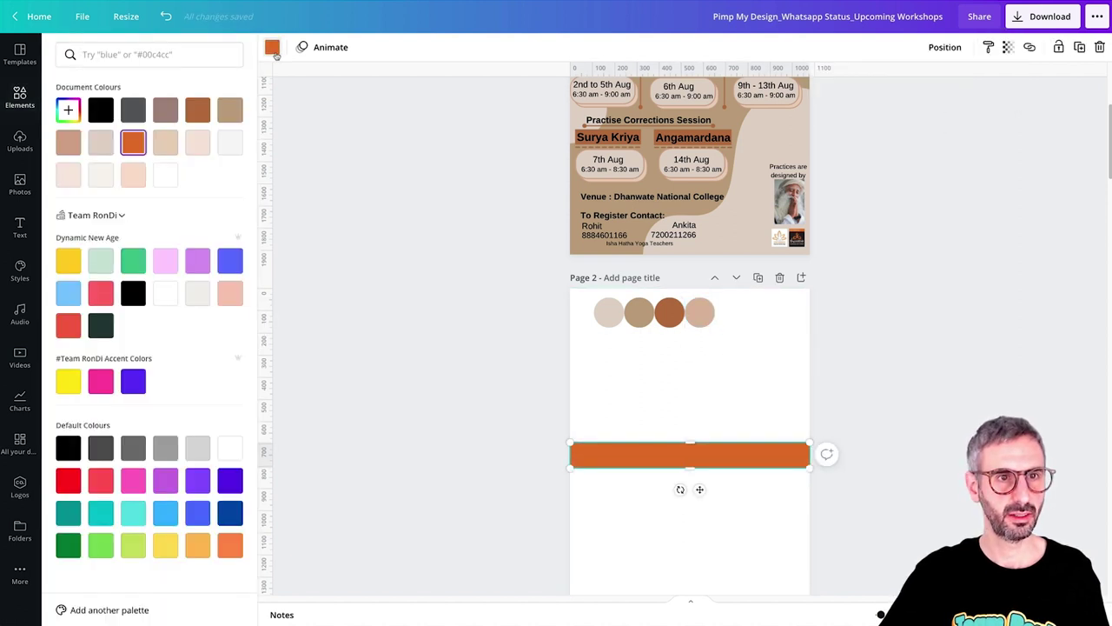
{"action": "left_click", "coordinate": [700, 318]}
{"action": "left_click", "coordinate": [133, 141]}
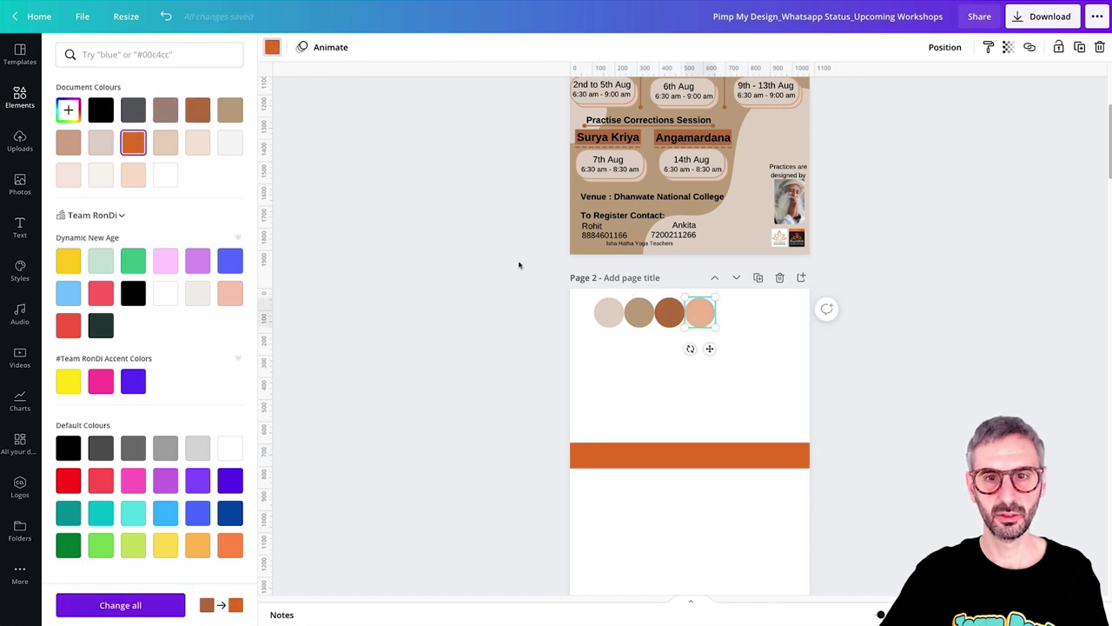
Step: Delete the banner copy from page 2
{"action": "key", "text": "Escape"}
{"action": "left_click_drag", "start_coordinate": [735, 422], "coordinate": [626, 441]}
{"action": "key", "text": "Delete"}
Step: Move the row of four colour circles together so that it is centred horizontally on page 2
{"action": "scroll", "coordinate": [739, 444], "scroll_direction": "up", "scroll_amount": 2}
{"action": "scroll", "coordinate": [628, 442], "scroll_direction": "up", "scroll_amount": 3}
{"action": "scroll", "coordinate": [632, 444], "scroll_direction": "down", "scroll_amount": 2}
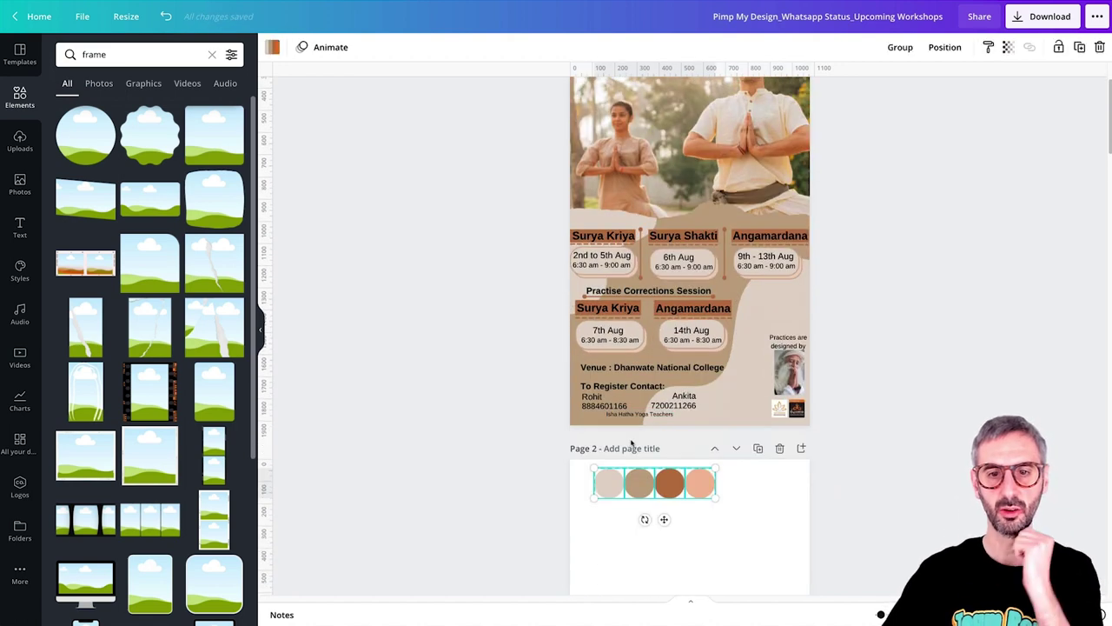
{"action": "left_click_drag", "start_coordinate": [668, 491], "coordinate": [701, 490]}
Step: Copy the "UPCOMING PROGRAMS" title text from the poster onto page 2 below the colour circles
{"action": "scroll", "coordinate": [787, 339], "scroll_direction": "down", "scroll_amount": 8}
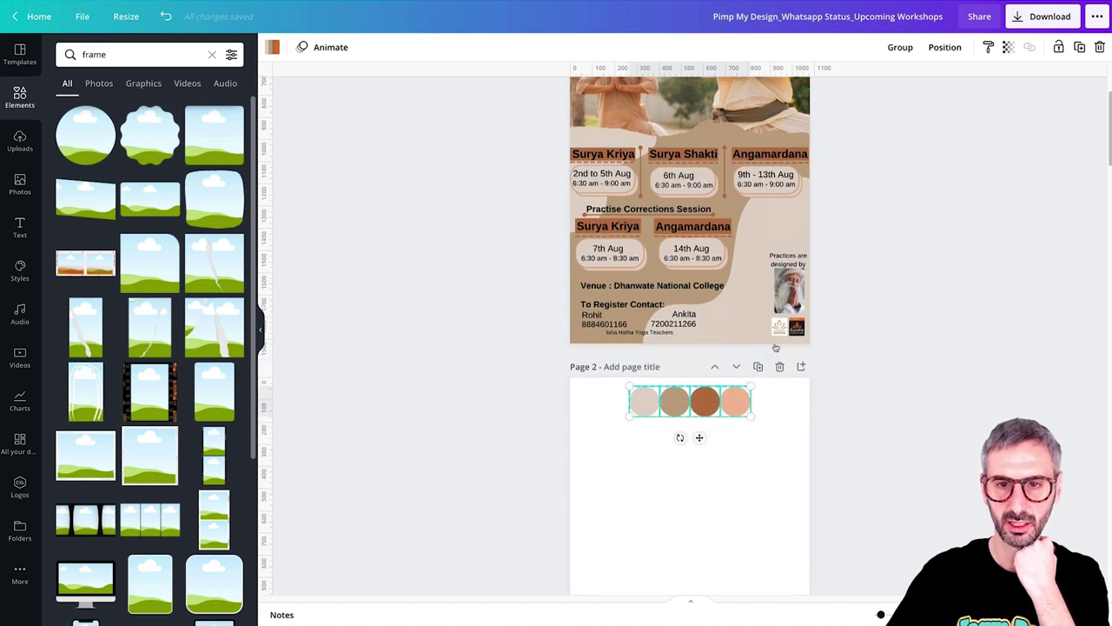
{"action": "scroll", "coordinate": [787, 340], "scroll_direction": "down", "scroll_amount": 1}
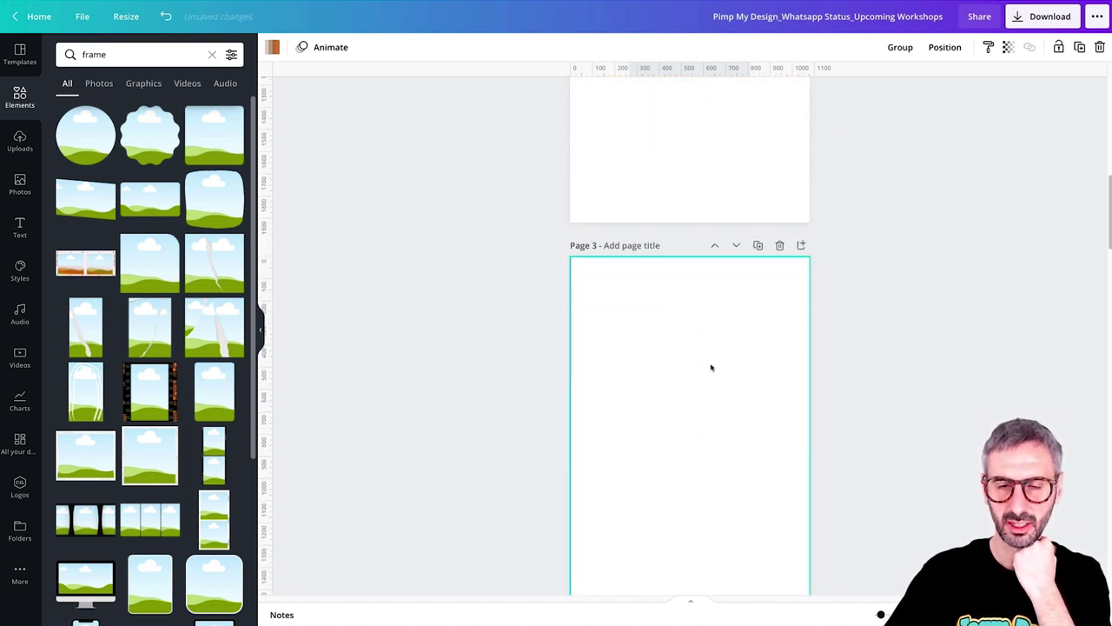
{"action": "scroll", "coordinate": [710, 367], "scroll_direction": "up", "scroll_amount": 10}
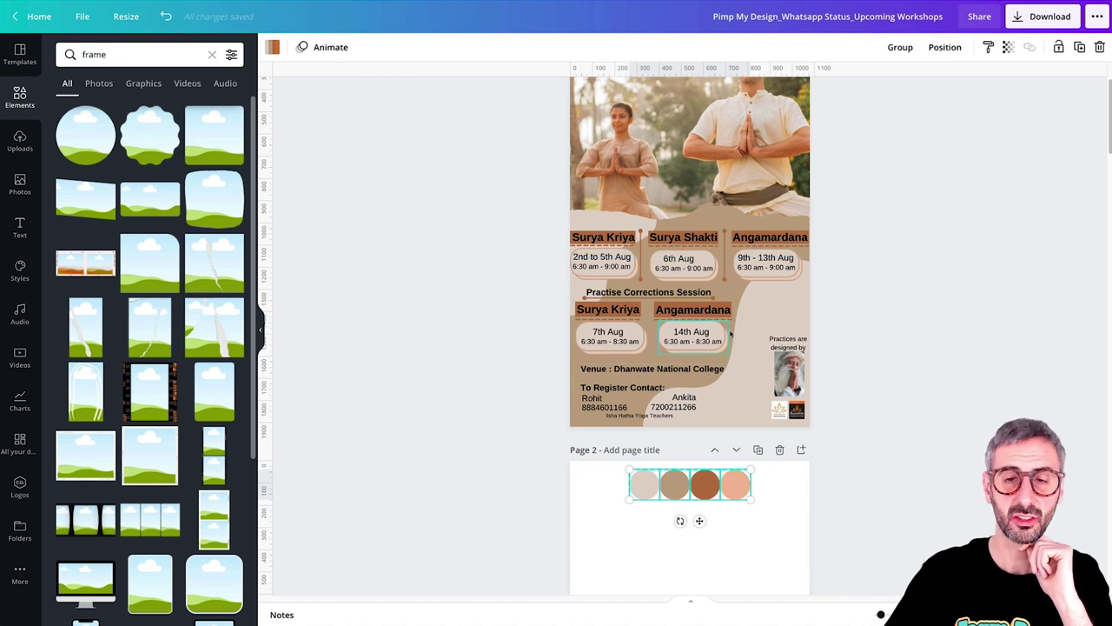
{"action": "scroll", "coordinate": [731, 332], "scroll_direction": "up", "scroll_amount": 3}
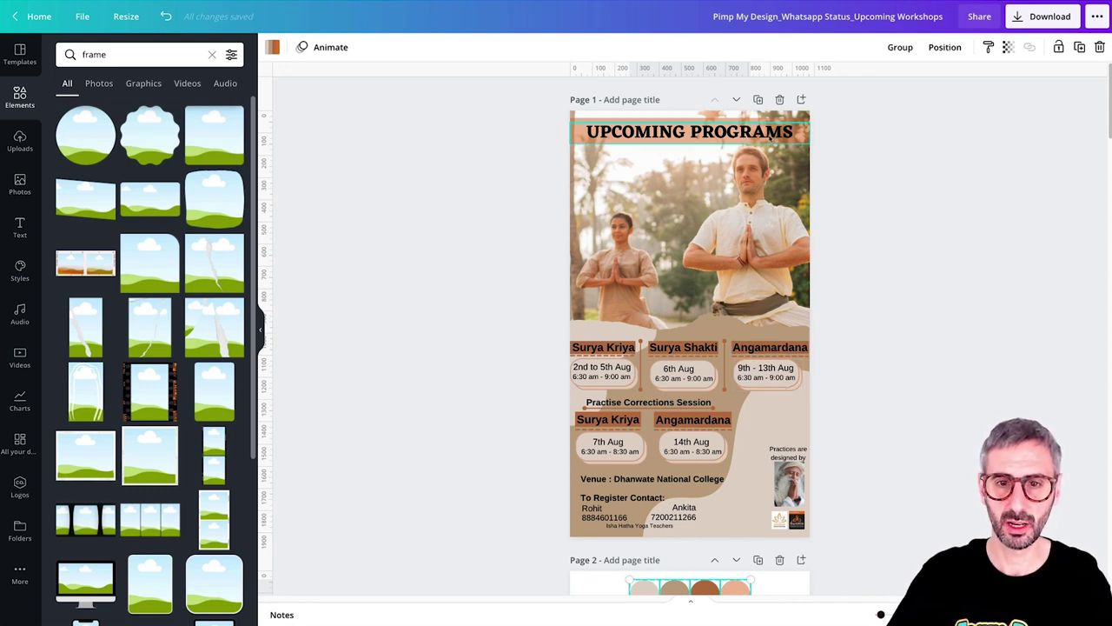
{"action": "scroll", "coordinate": [769, 137], "scroll_direction": "down", "scroll_amount": 1}
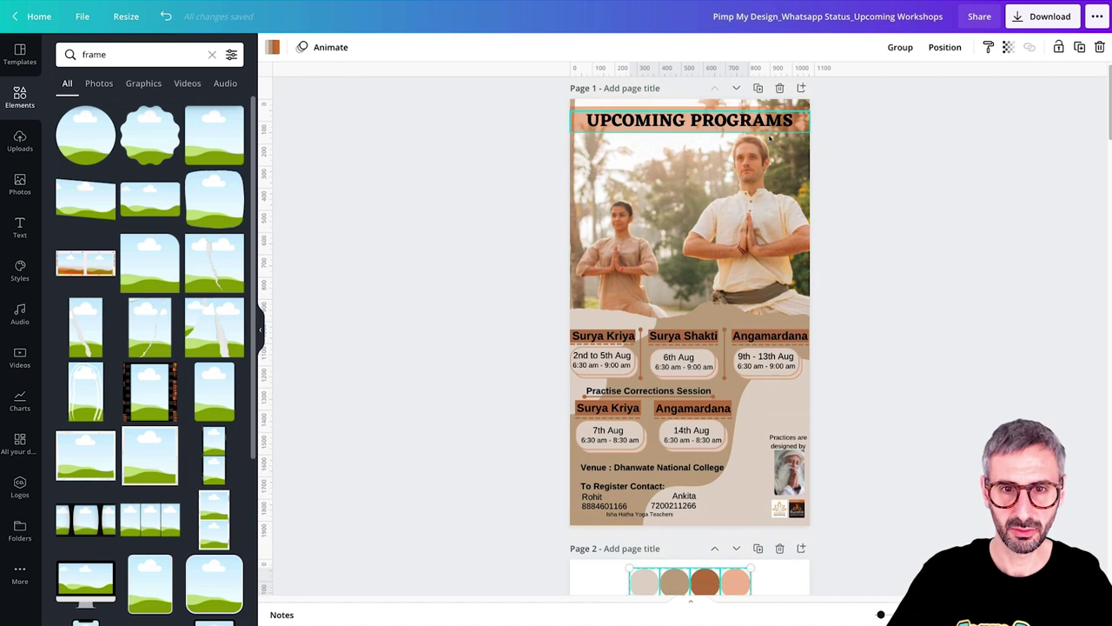
{"action": "left_click", "coordinate": [769, 122]}
{"action": "scroll", "coordinate": [770, 122], "scroll_direction": "down", "scroll_amount": 5}
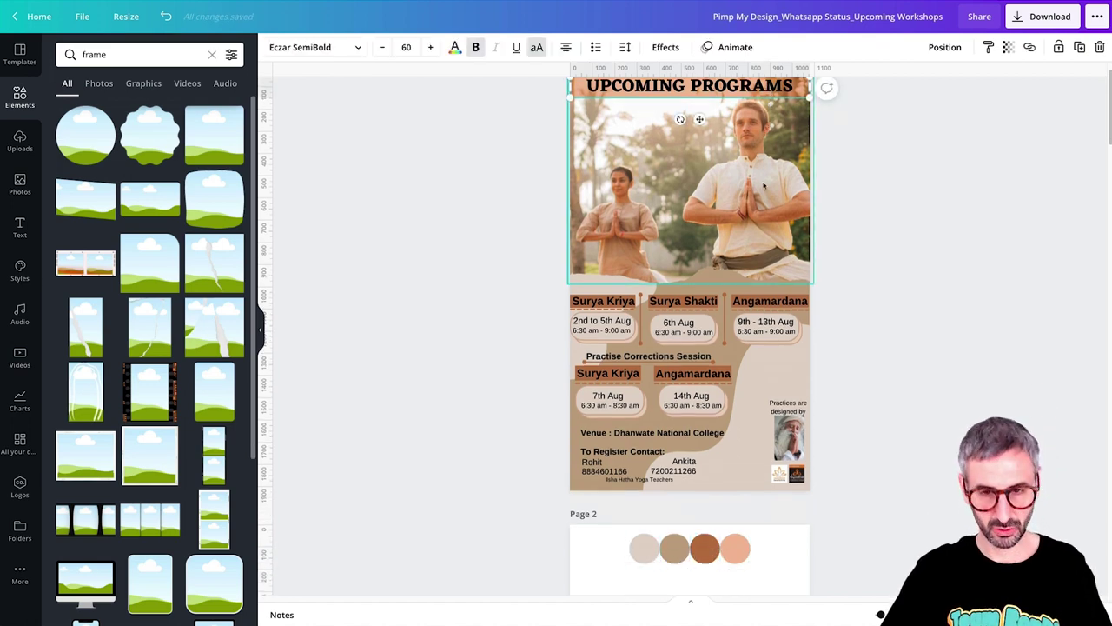
{"action": "key", "text": "ctrl+v"}
Step: Replace "PROGRAMS" with "CLASSES" in the copied title on page 2 so it reads "UPCOMING CLASSES"
{"action": "left_click_drag", "start_coordinate": [703, 292], "coordinate": [792, 339]}
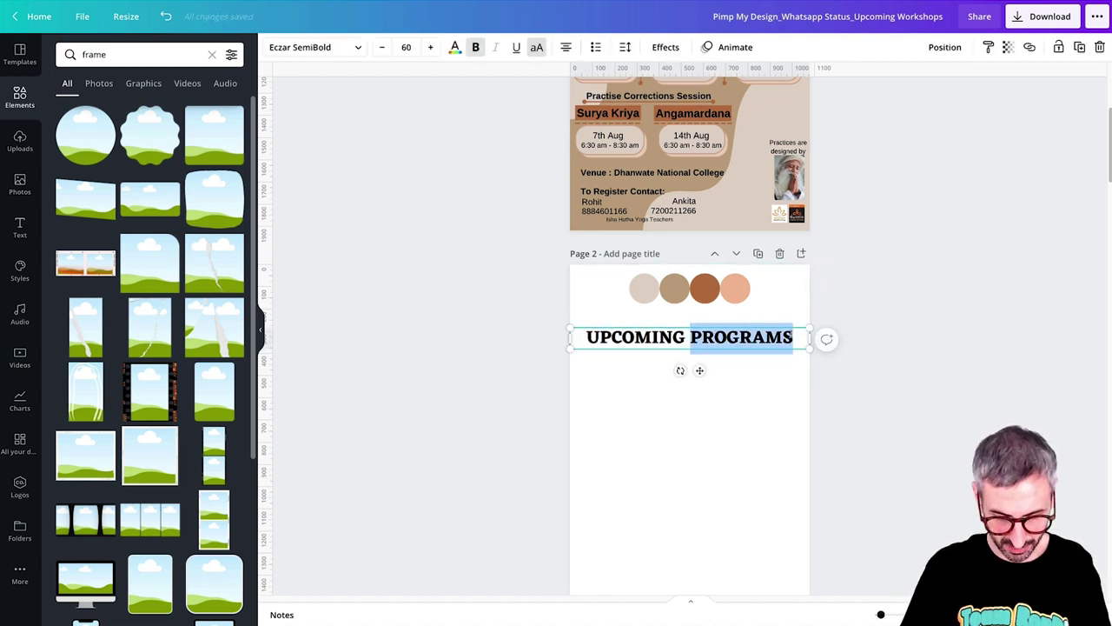
{"action": "type", "text": "CLASSES"}
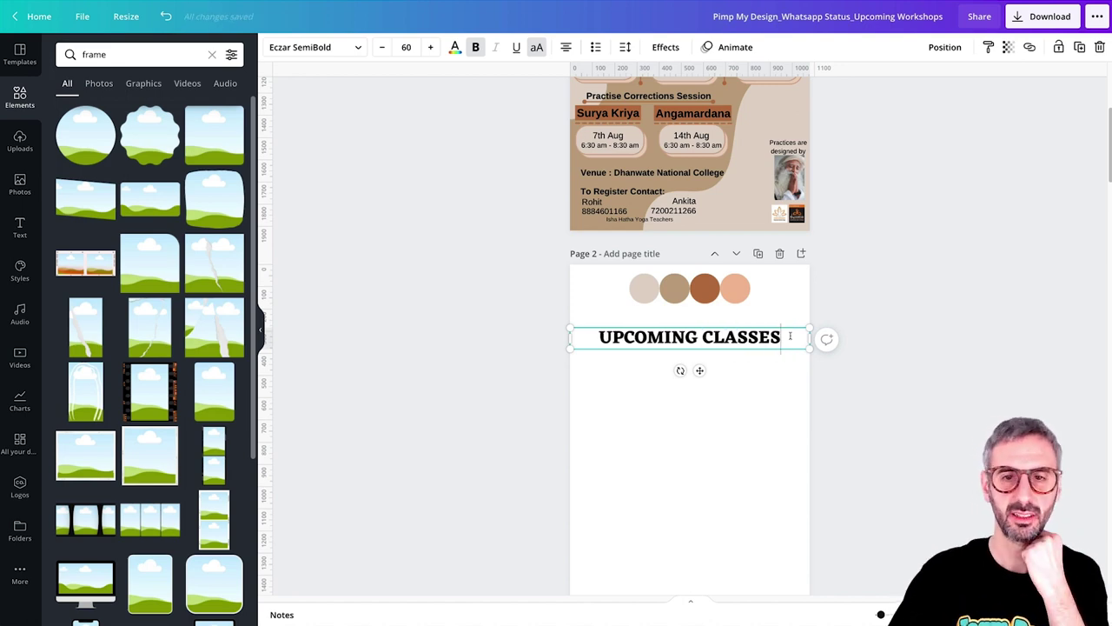
{"action": "left_click", "coordinate": [767, 412]}
Step: Copy the first "Surya Kriya" heading from the poster onto page 2, below the "UPCOMING CLASSES" title
{"action": "scroll", "coordinate": [767, 412], "scroll_direction": "up", "scroll_amount": 4}
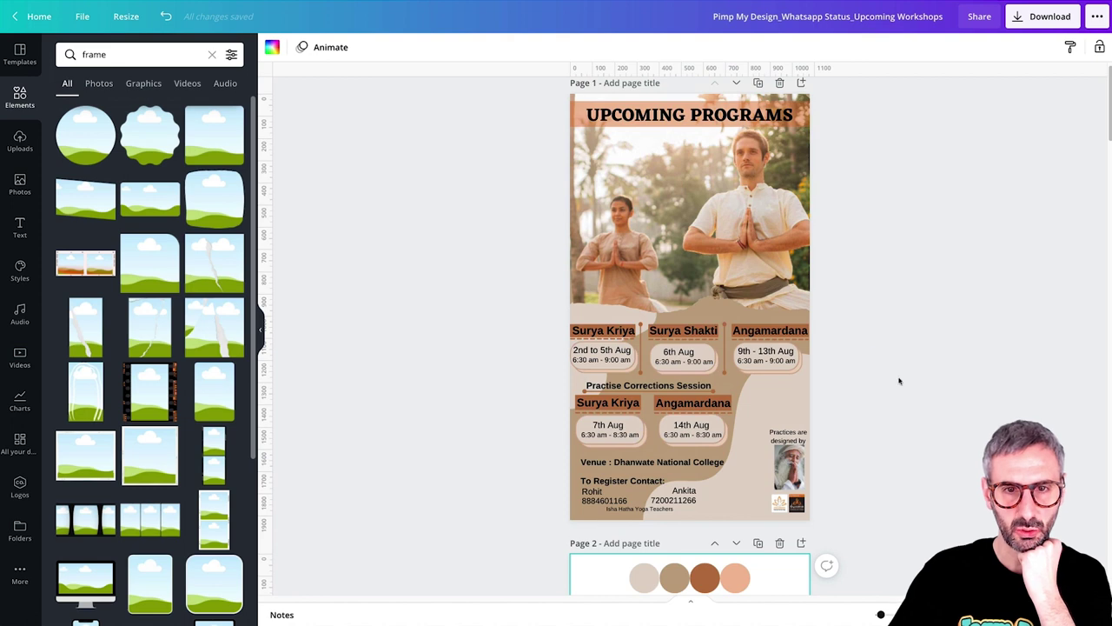
{"action": "left_click_drag", "start_coordinate": [439, 329], "coordinate": [807, 375]}
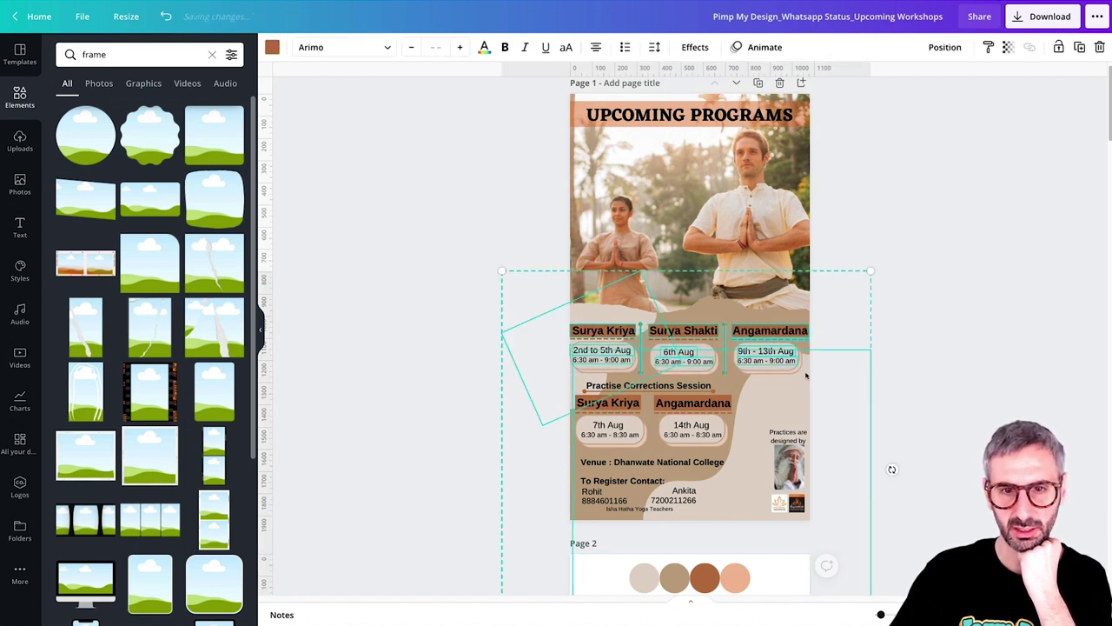
{"action": "left_click", "coordinate": [923, 251]}
{"action": "left_click", "coordinate": [606, 332]}
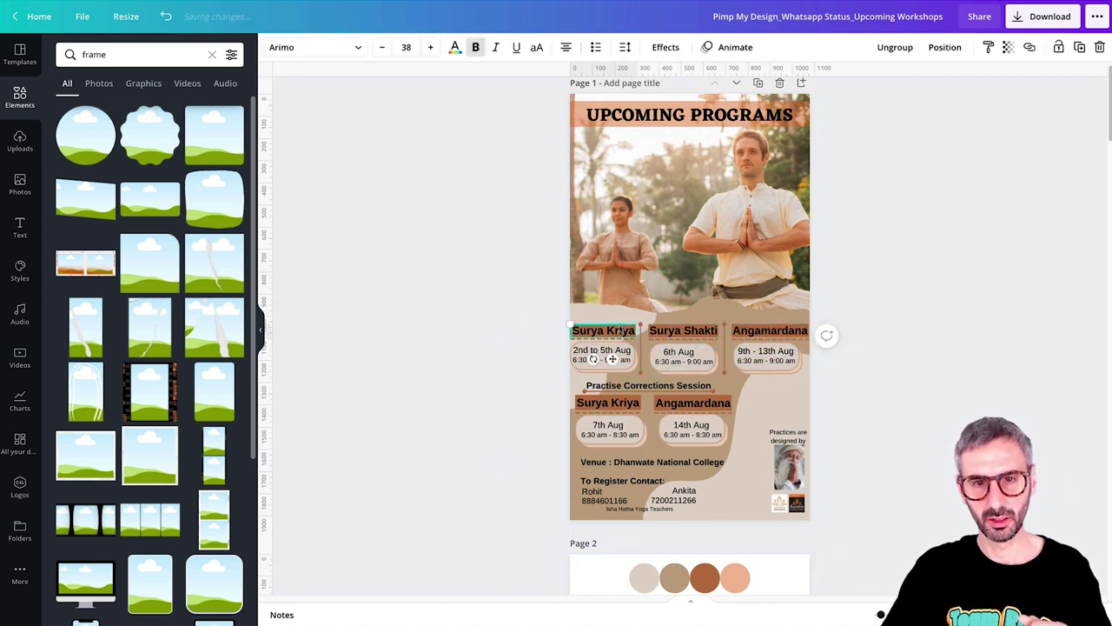
{"action": "key", "text": "ctrl+c"}
{"action": "scroll", "coordinate": [621, 435], "scroll_direction": "down", "scroll_amount": 3}
{"action": "key", "text": "ctrl+v"}
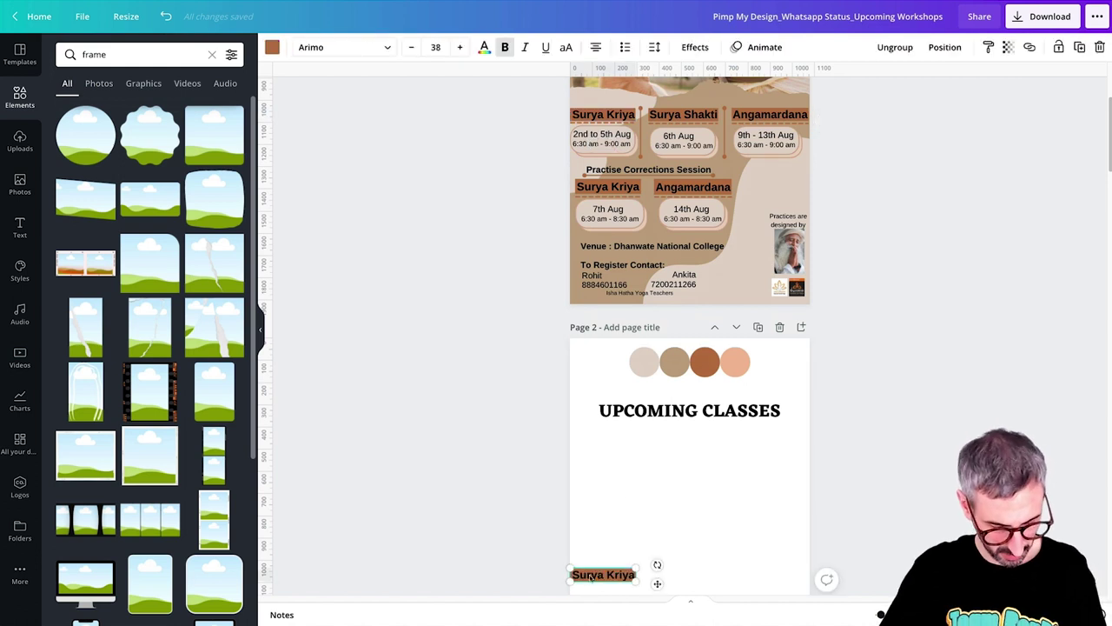
{"action": "left_click_drag", "start_coordinate": [590, 576], "coordinate": [621, 445]}
Step: Copy the "2nd to 5th Aug" date and its "6:30 am - 9:00 am" time beneath the "Surya Kriya" heading on page 2
{"action": "left_click", "coordinate": [596, 138]}
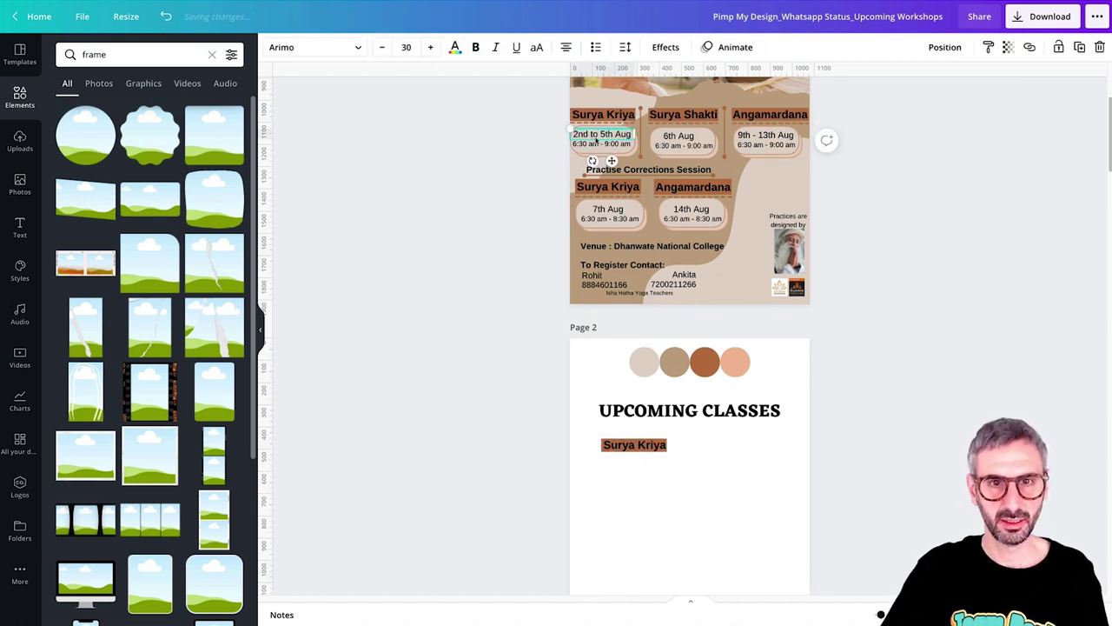
{"action": "left_click_drag", "start_coordinate": [538, 125], "coordinate": [641, 150]}
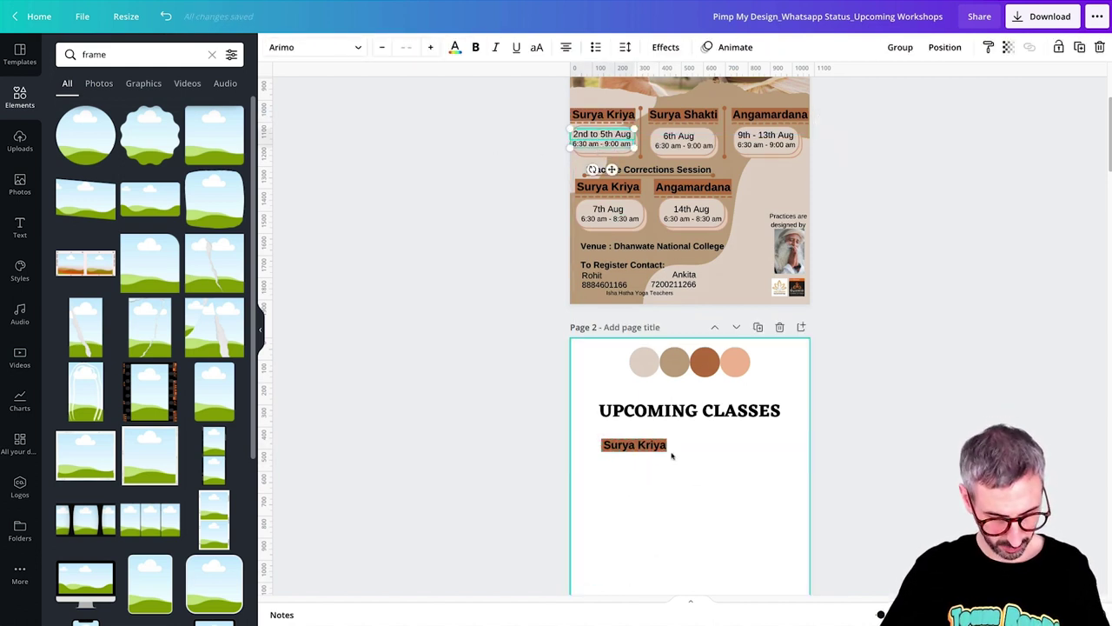
{"action": "key", "text": "ctrl+c"}
{"action": "left_click", "coordinate": [634, 489]}
{"action": "key", "text": "ctrl+v"}
{"action": "scroll", "coordinate": [615, 475], "scroll_direction": "down", "scroll_amount": 1}
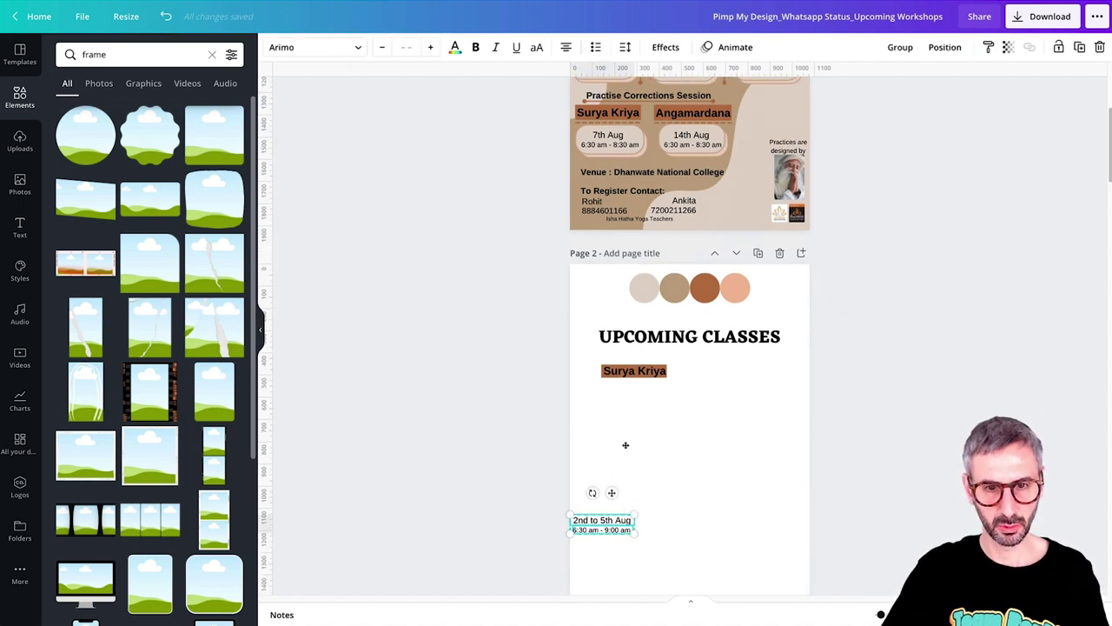
{"action": "left_click_drag", "start_coordinate": [626, 444], "coordinate": [634, 389]}
{"action": "scroll", "coordinate": [670, 385], "scroll_direction": "up", "scroll_amount": 3}
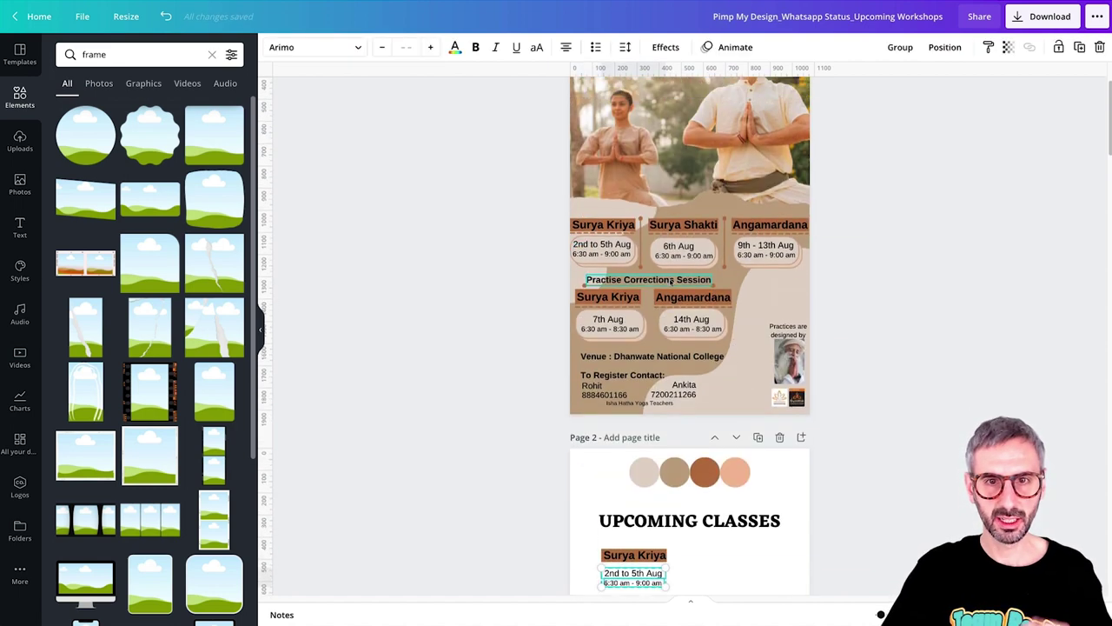
{"action": "left_click_drag", "start_coordinate": [500, 227], "coordinate": [831, 248]}
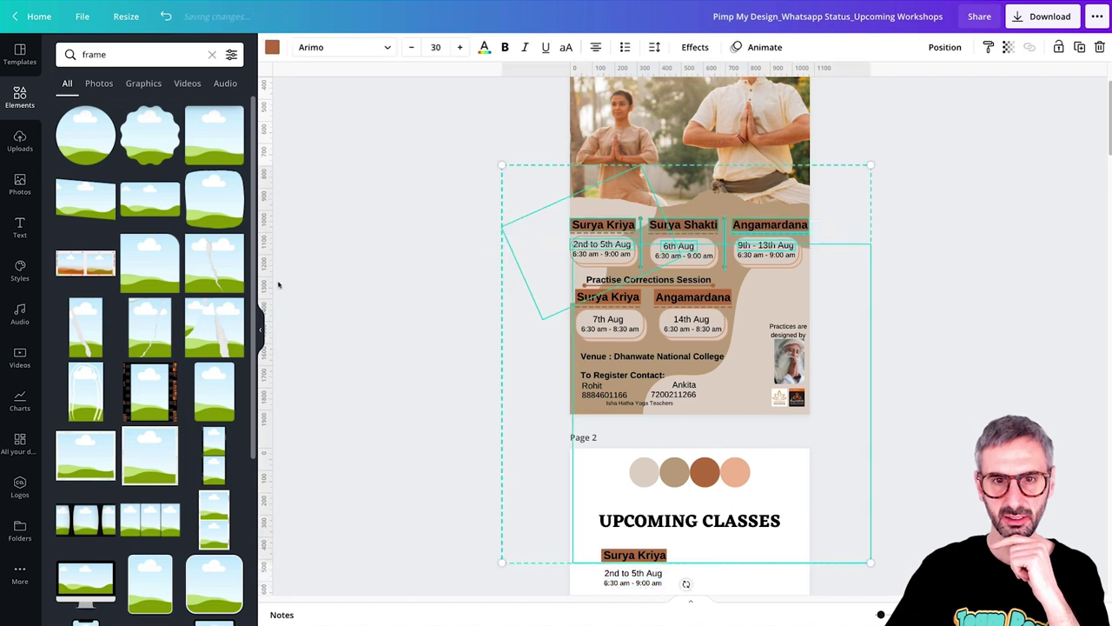
{"action": "left_click", "coordinate": [280, 292]}
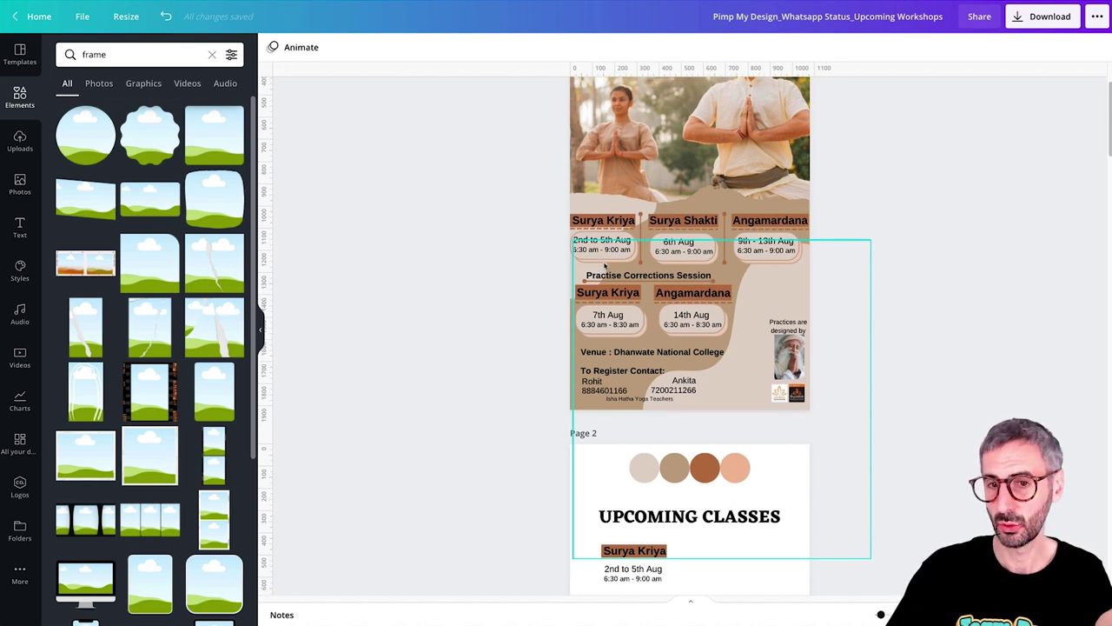
Step: Copy the "Surya Shakti" heading from the poster onto page 2, beside the "Surya Kriya" heading
{"action": "scroll", "coordinate": [630, 306], "scroll_direction": "up", "scroll_amount": 3}
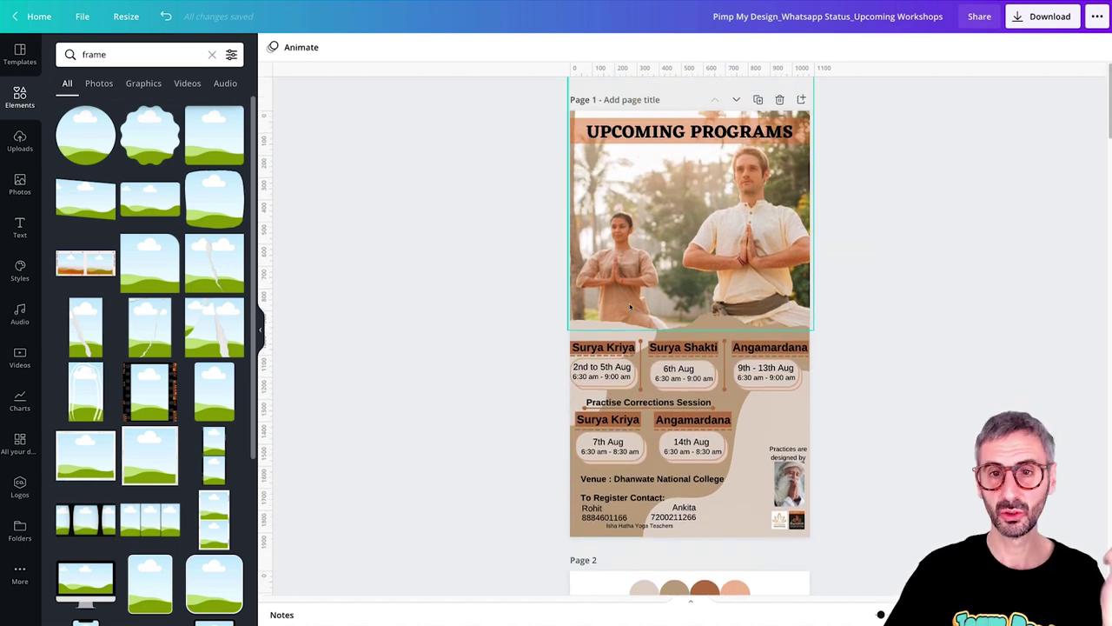
{"action": "scroll", "coordinate": [631, 306], "scroll_direction": "down", "scroll_amount": 1}
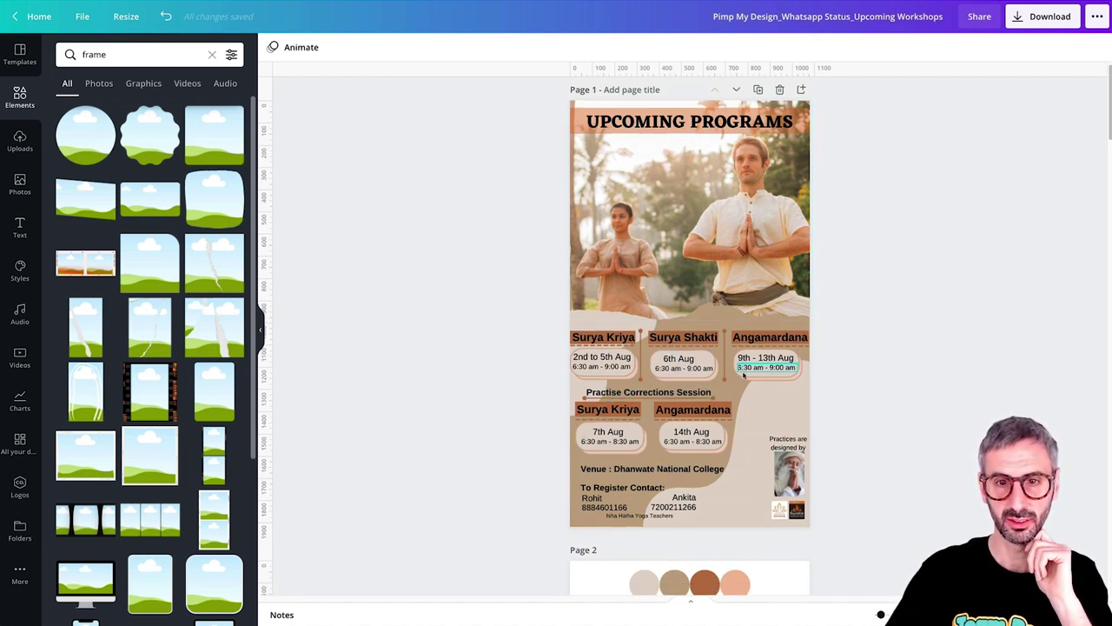
{"action": "scroll", "coordinate": [742, 382], "scroll_direction": "down", "scroll_amount": 5}
{"action": "scroll", "coordinate": [742, 390], "scroll_direction": "up", "scroll_amount": 4}
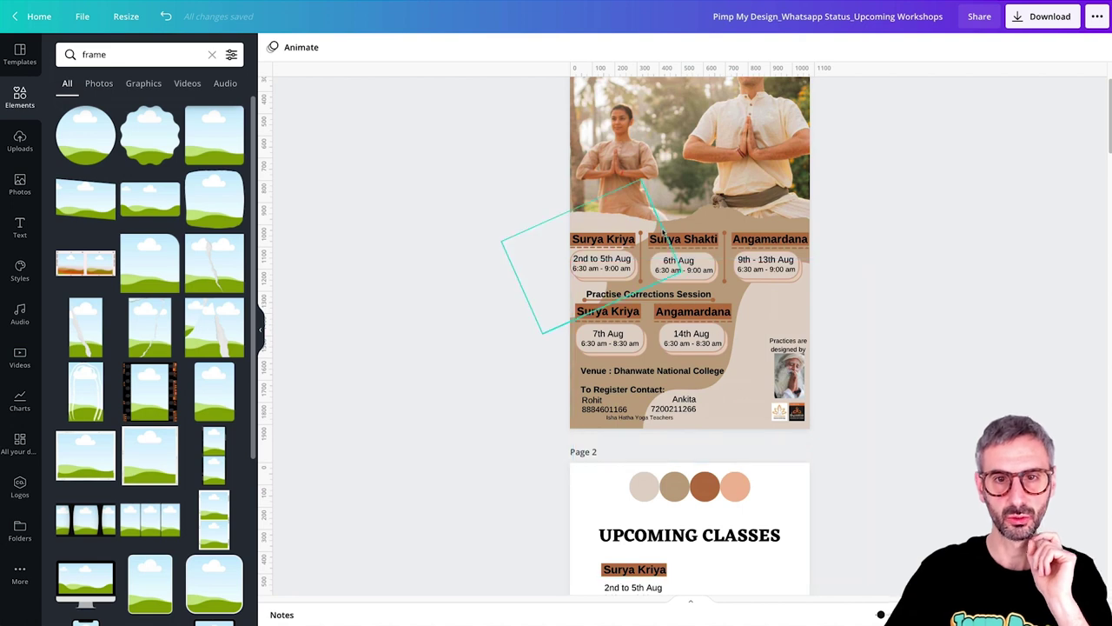
{"action": "left_click", "coordinate": [708, 244]}
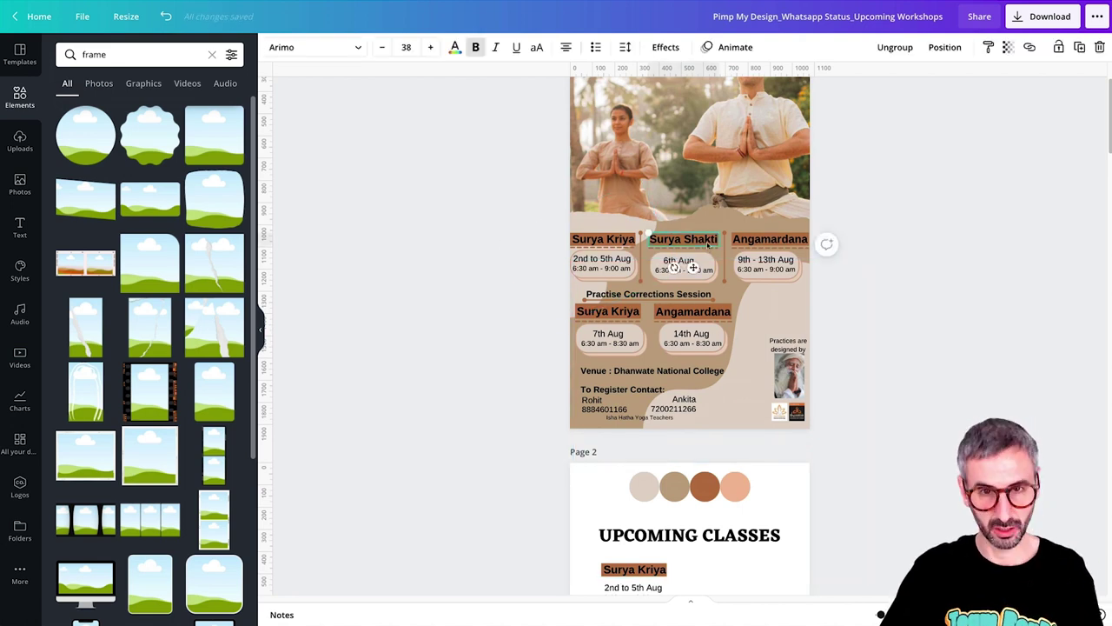
{"action": "scroll", "coordinate": [708, 244], "scroll_direction": "down", "scroll_amount": 3}
{"action": "key", "text": "ctrl+v"}
{"action": "mouse_move", "coordinate": [684, 434]}
{"action": "left_mouse_down"}
{"action": "mouse_move", "coordinate": [720, 435]}
{"action": "mouse_move", "coordinate": [695, 434]}
{"action": "left_mouse_up"}
Step: Copy the "6th Aug" date and time beneath "Surya Shakti" on page 2, and add the "Angamardana" heading beside it
{"action": "left_click", "coordinate": [677, 139]}
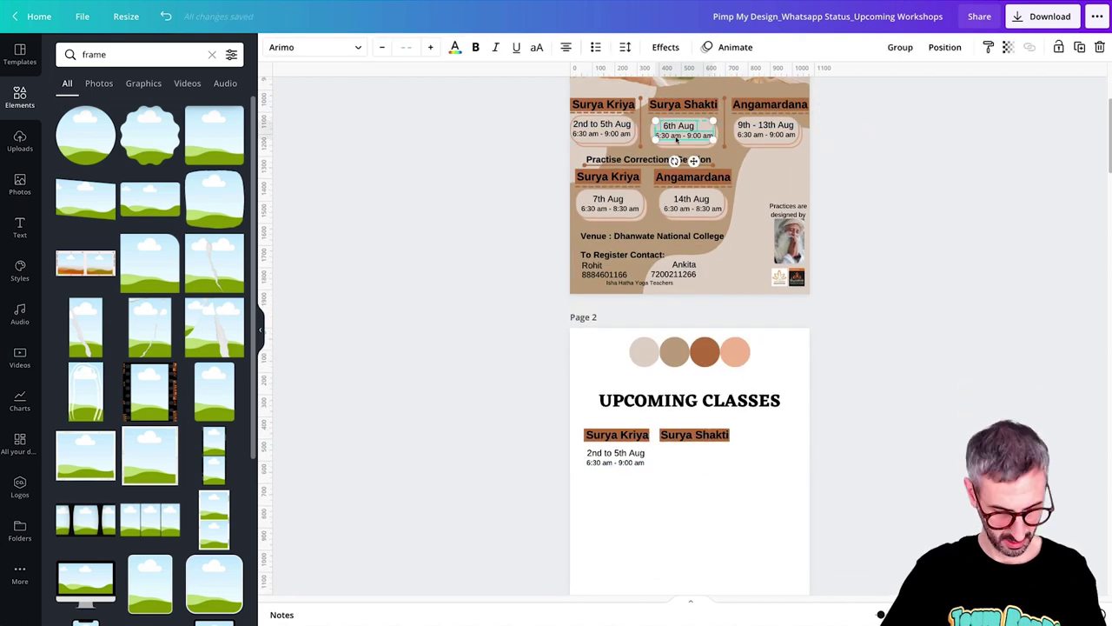
{"action": "key", "text": "ctrl+c"}
{"action": "key", "text": "ctrl+v"}
{"action": "left_click", "coordinate": [765, 447]}
Step: Copy the "9th - 13th Aug" date and its time beneath the "Angamardana" heading on page 2
{"action": "left_click", "coordinate": [768, 138]}
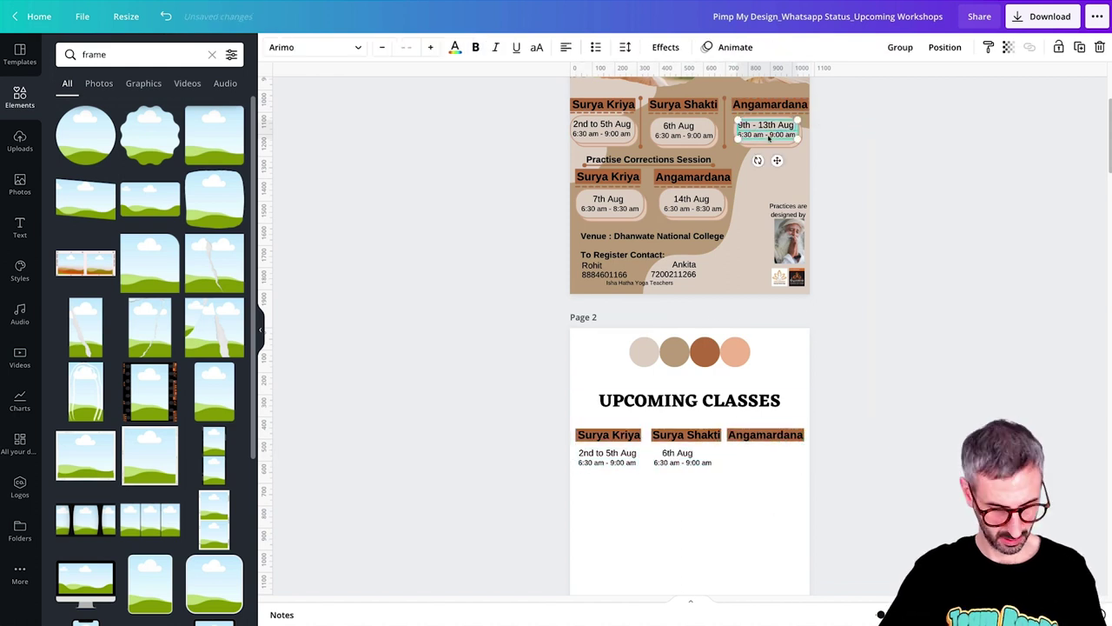
{"action": "key", "text": "ctrl+c"}
{"action": "key", "text": "ctrl+v"}
Step: Copy the second-row "Surya Kriya" and "Angamardana" headings with their 7th Aug and 14th Aug dates and times onto page 2, below the first row
{"action": "left_click", "coordinate": [595, 176]}
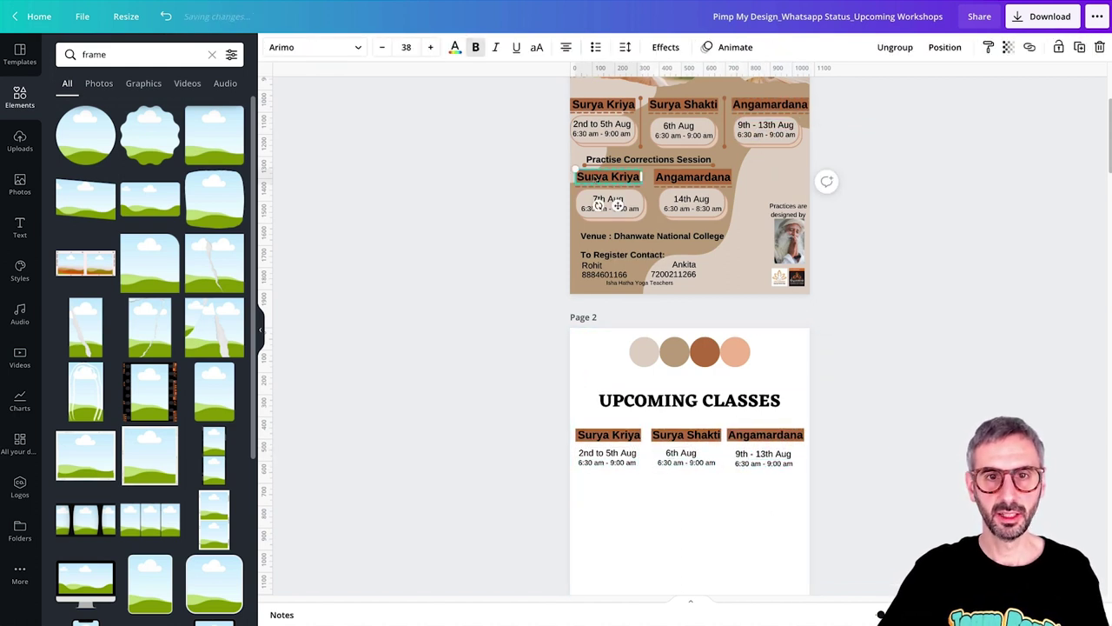
{"action": "left_click", "coordinate": [676, 178], "text": "shift"}
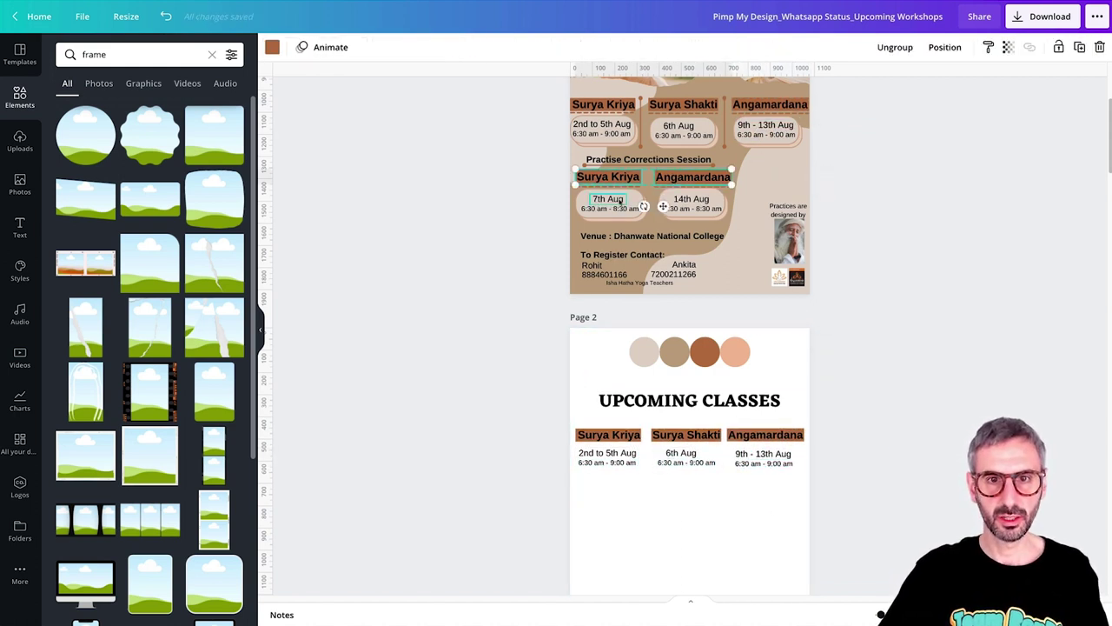
{"action": "left_click", "coordinate": [621, 202], "text": "shift"}
{"action": "left_click", "coordinate": [688, 202], "text": "shift"}
{"action": "key", "text": "ctrl+c"}
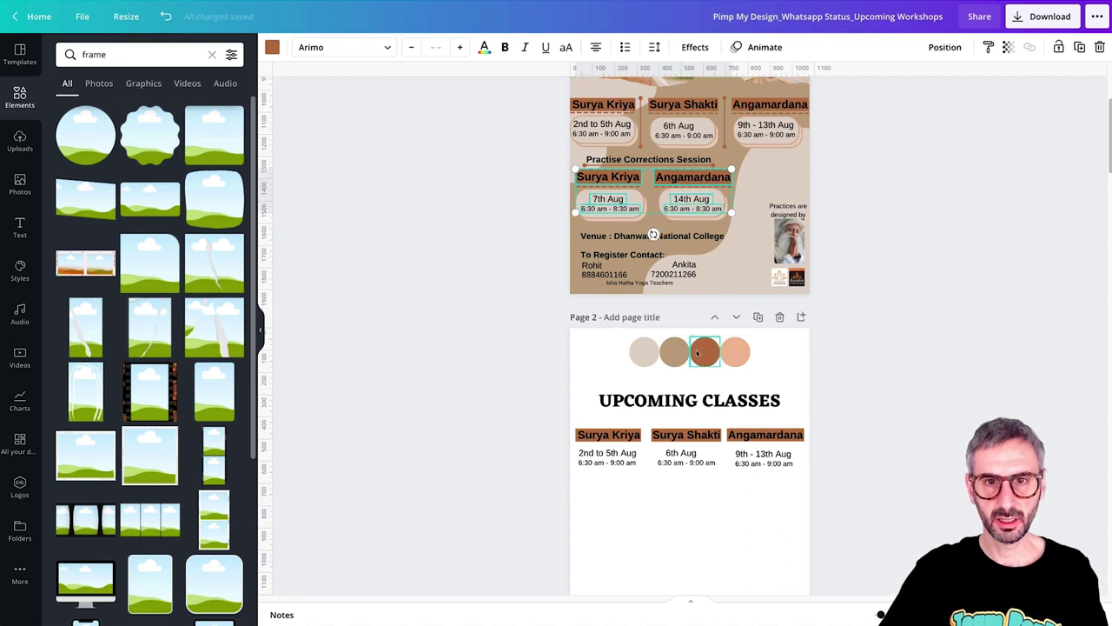
{"action": "scroll", "coordinate": [686, 260], "scroll_direction": "down", "scroll_amount": 3}
{"action": "left_click", "coordinate": [695, 402]}
{"action": "key", "text": "ctrl+v"}
{"action": "left_click_drag", "start_coordinate": [686, 493], "coordinate": [697, 416]}
Step: Copy the "Practise Corrections Session" subtitle between the two class rows on page 2 and move the lower row up closer to it
{"action": "scroll", "coordinate": [686, 261], "scroll_direction": "up", "scroll_amount": 2}
{"action": "left_click", "coordinate": [671, 107]}
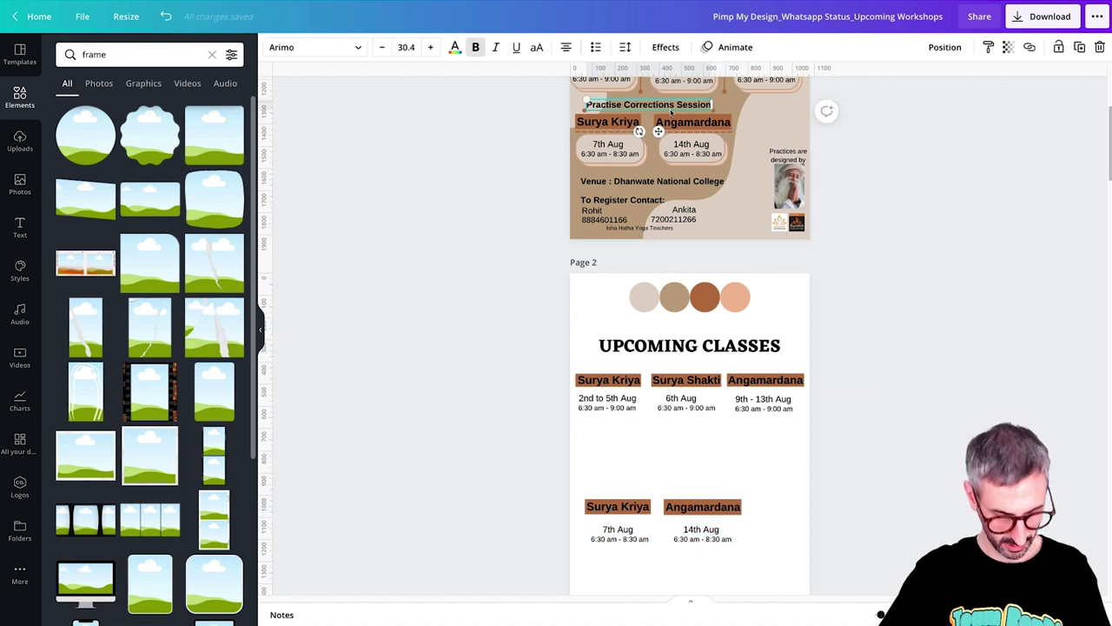
{"action": "key", "text": "ctrl+c"}
{"action": "left_click", "coordinate": [627, 462]}
{"action": "key", "text": "ctrl+v"}
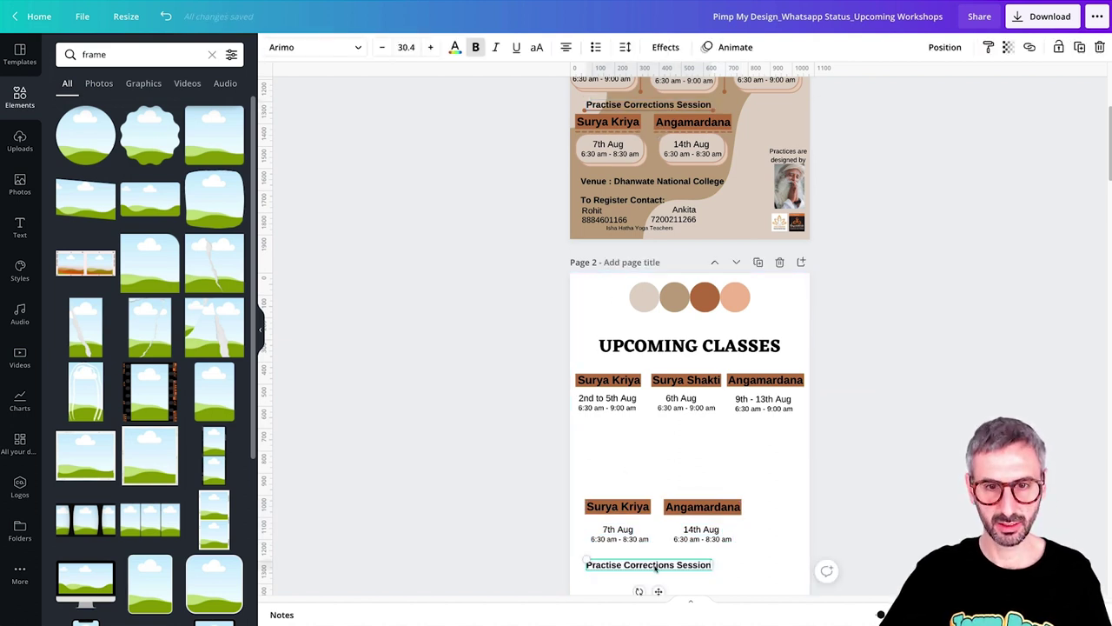
{"action": "left_click_drag", "start_coordinate": [656, 567], "coordinate": [655, 447]}
{"action": "left_click_drag", "start_coordinate": [712, 507], "coordinate": [712, 487]}
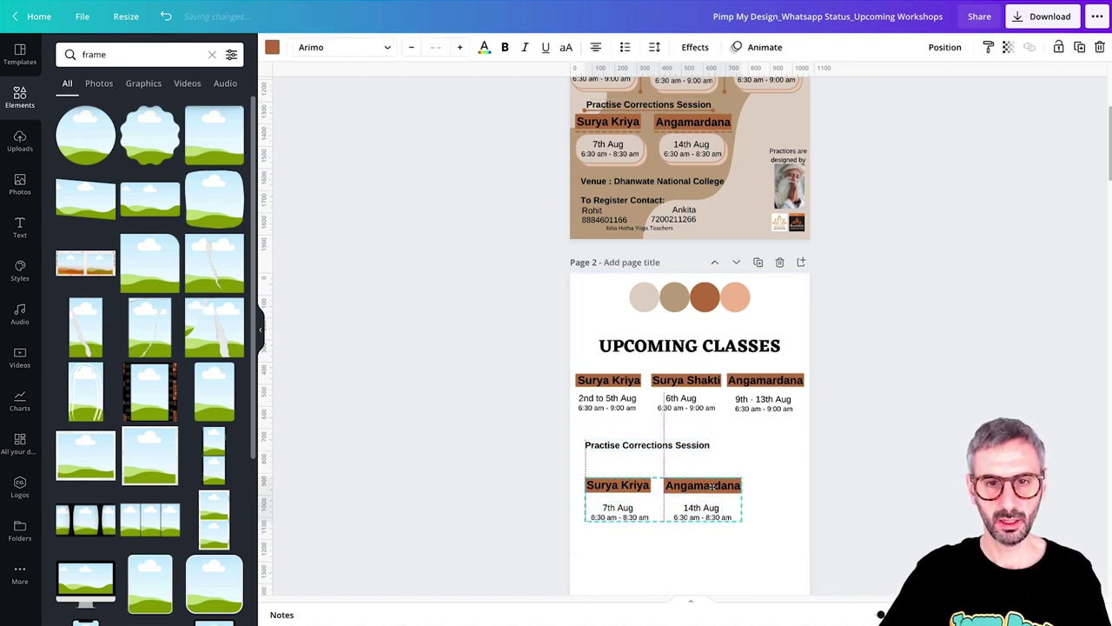
Step: Copy the venue line, contact names and numbers, and "Isha Hatha Yoga Teachers" text onto the lower part of page 2
{"action": "scroll", "coordinate": [528, 280], "scroll_direction": "up", "scroll_amount": 2}
{"action": "left_click_drag", "start_coordinate": [528, 259], "coordinate": [598, 304]}
{"action": "scroll", "coordinate": [728, 469], "scroll_direction": "down", "scroll_amount": 1}
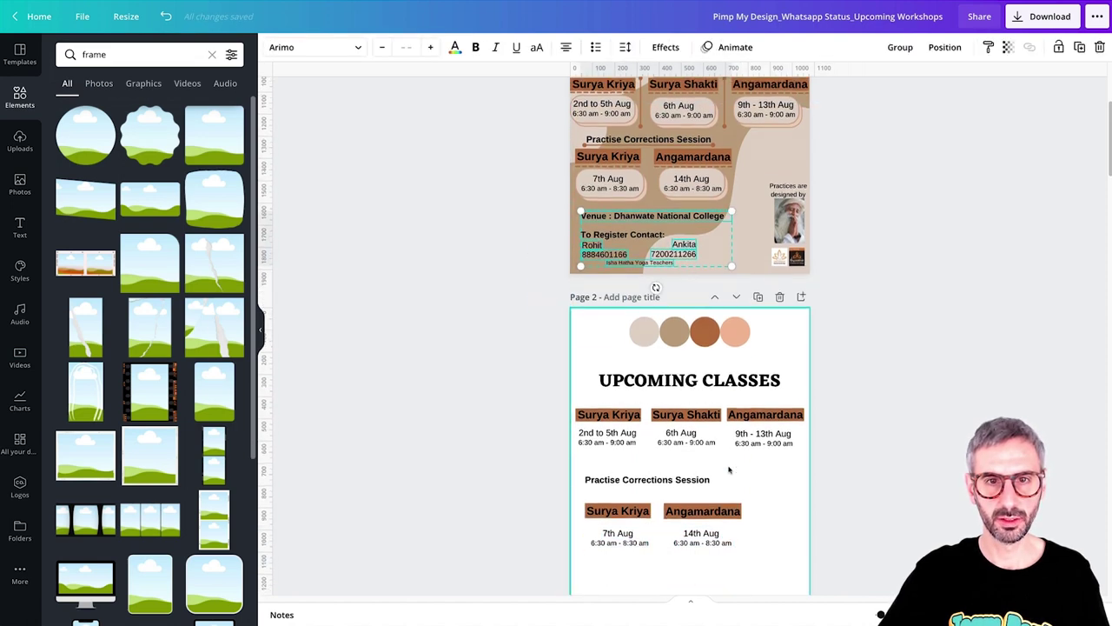
{"action": "scroll", "coordinate": [678, 469], "scroll_direction": "down", "scroll_amount": 5}
{"action": "key", "text": "ctrl+v"}
{"action": "left_click_drag", "start_coordinate": [651, 463], "coordinate": [651, 397]}
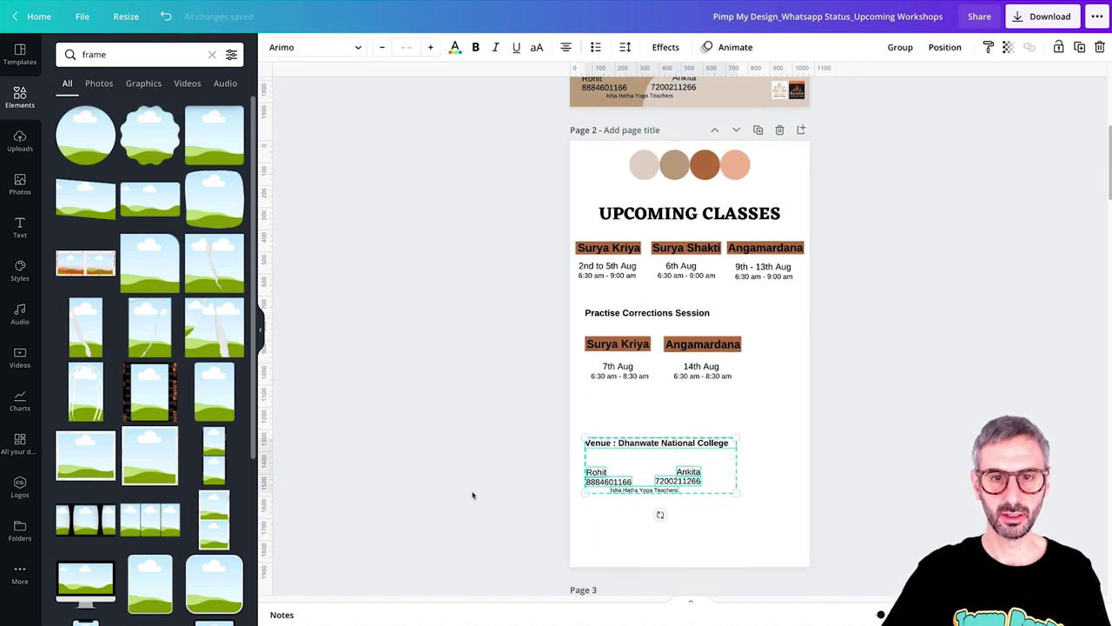
Step: Stack the second contact's name and number beneath the first on page 2, and place "Isha Hatha Yoga Teachers" to their right
{"action": "left_click", "coordinate": [648, 516]}
{"action": "left_click_drag", "start_coordinate": [650, 488], "coordinate": [645, 533]}
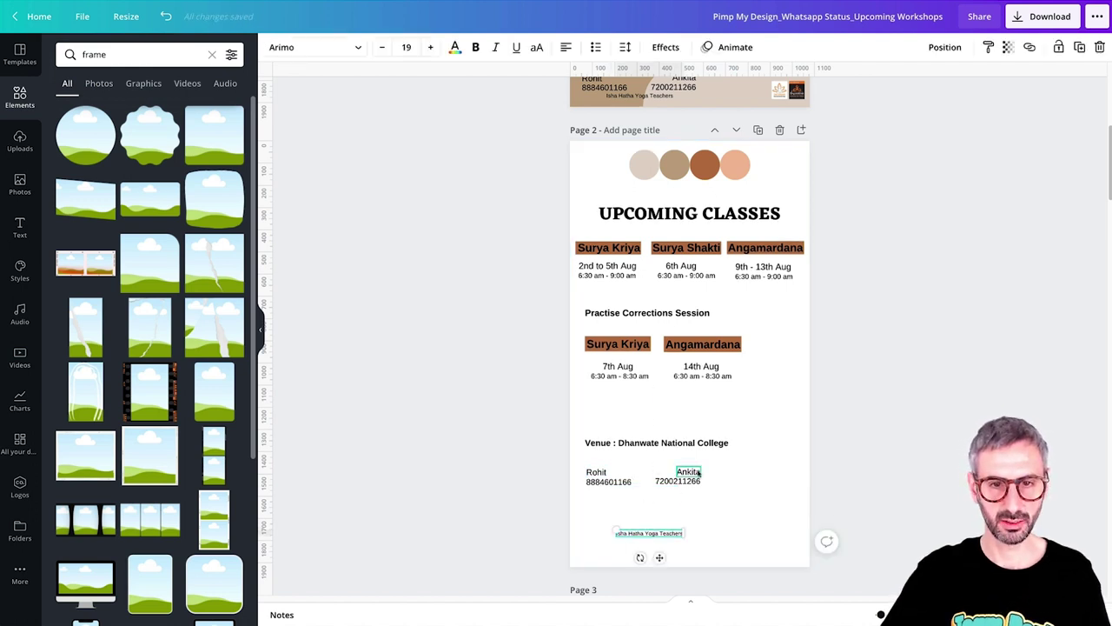
{"action": "left_click_drag", "start_coordinate": [688, 470], "coordinate": [599, 509]}
{"action": "left_click", "coordinate": [686, 470]}
{"action": "left_click_drag", "start_coordinate": [635, 533], "coordinate": [685, 508]}
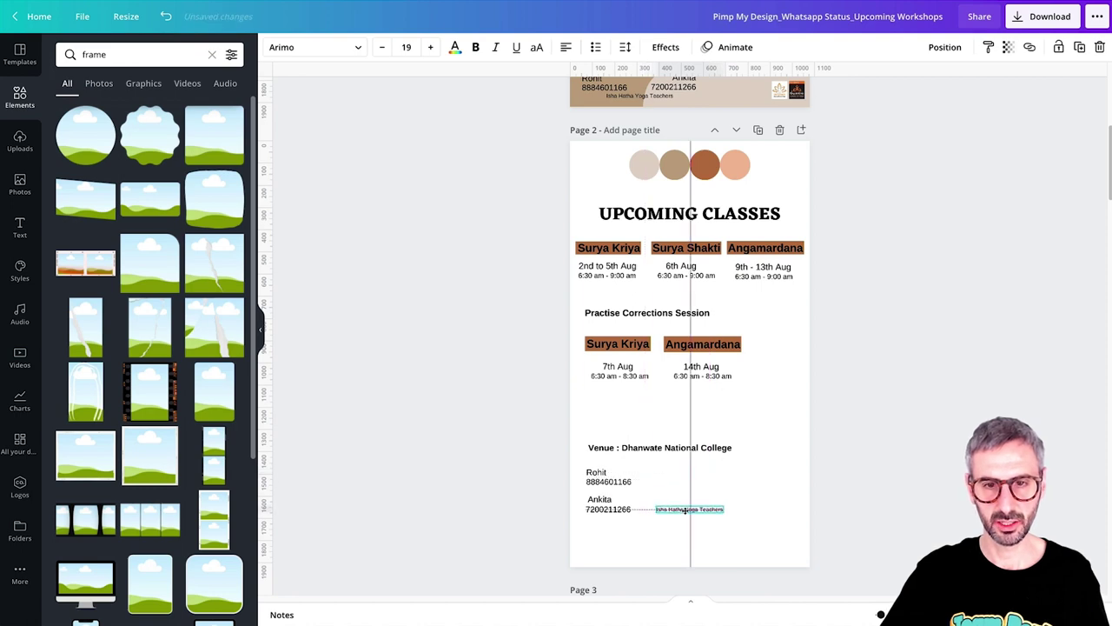
Step: Unlock the two small logos in the bottom-right corner of the page 1 poster
{"action": "scroll", "coordinate": [763, 413], "scroll_direction": "up", "scroll_amount": 5}
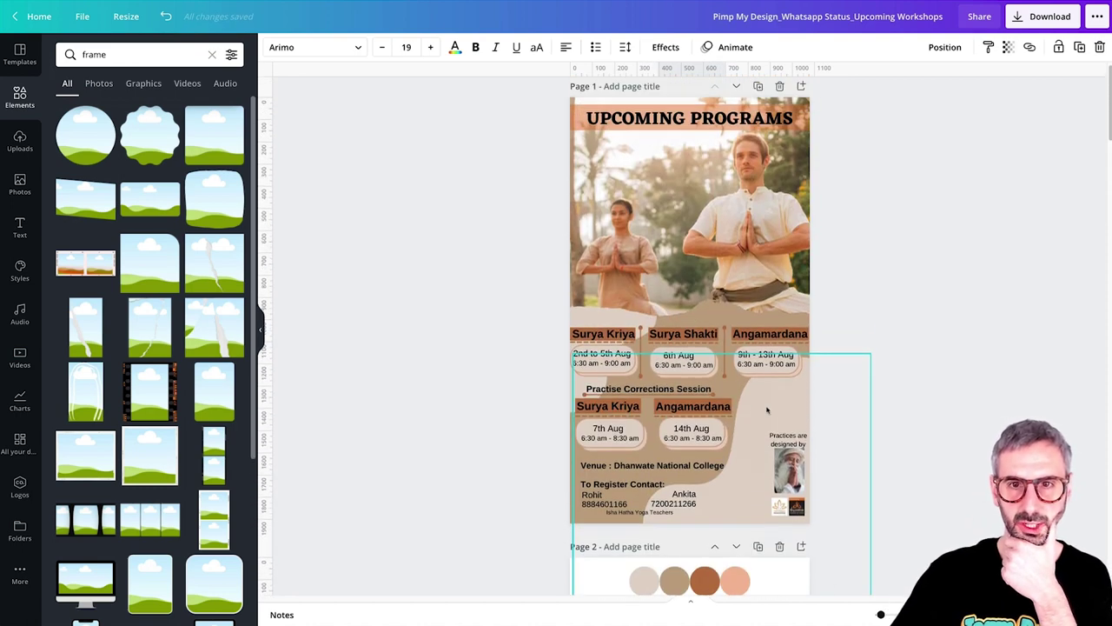
{"action": "scroll", "coordinate": [766, 409], "scroll_direction": "down", "scroll_amount": 5}
{"action": "left_click", "coordinate": [791, 316]}
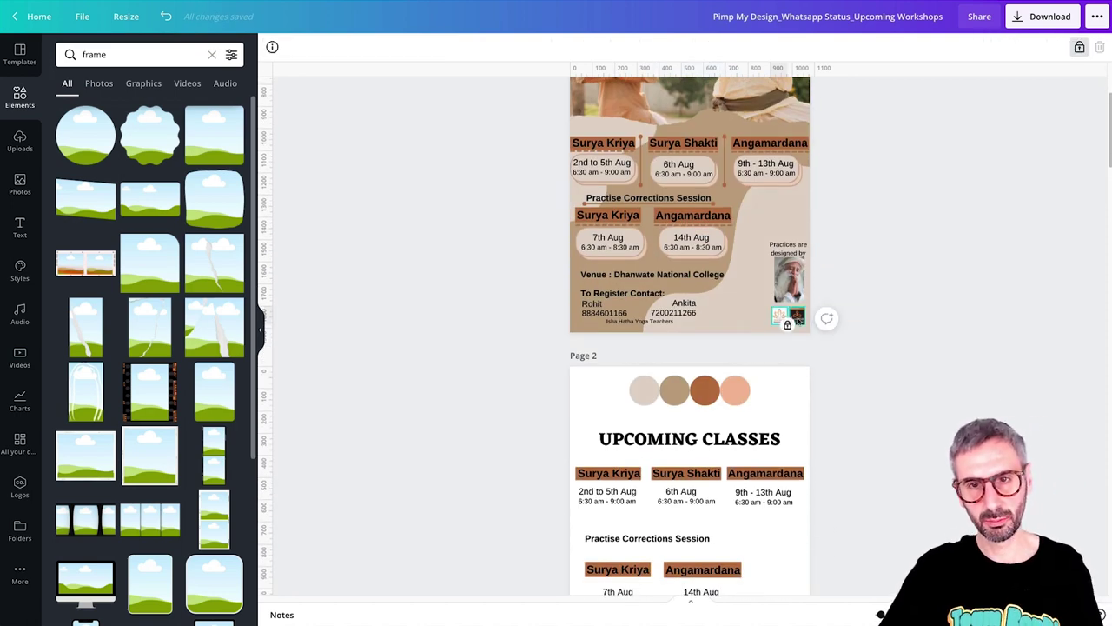
{"action": "left_click", "coordinate": [1080, 48]}
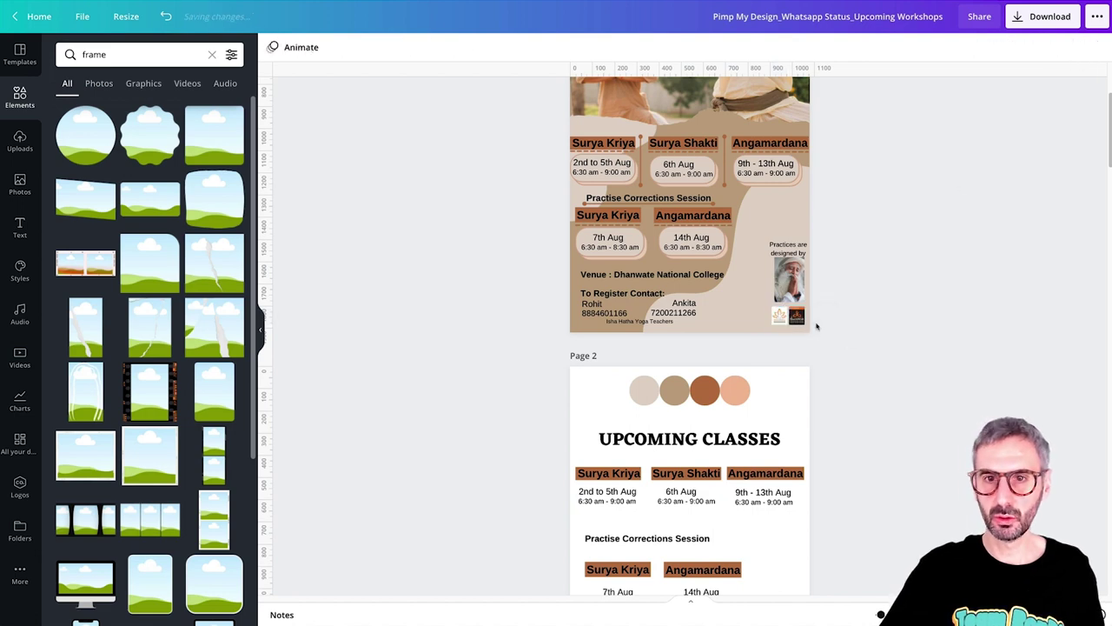
{"action": "left_click", "coordinate": [1080, 48]}
{"action": "left_click", "coordinate": [1080, 48]}
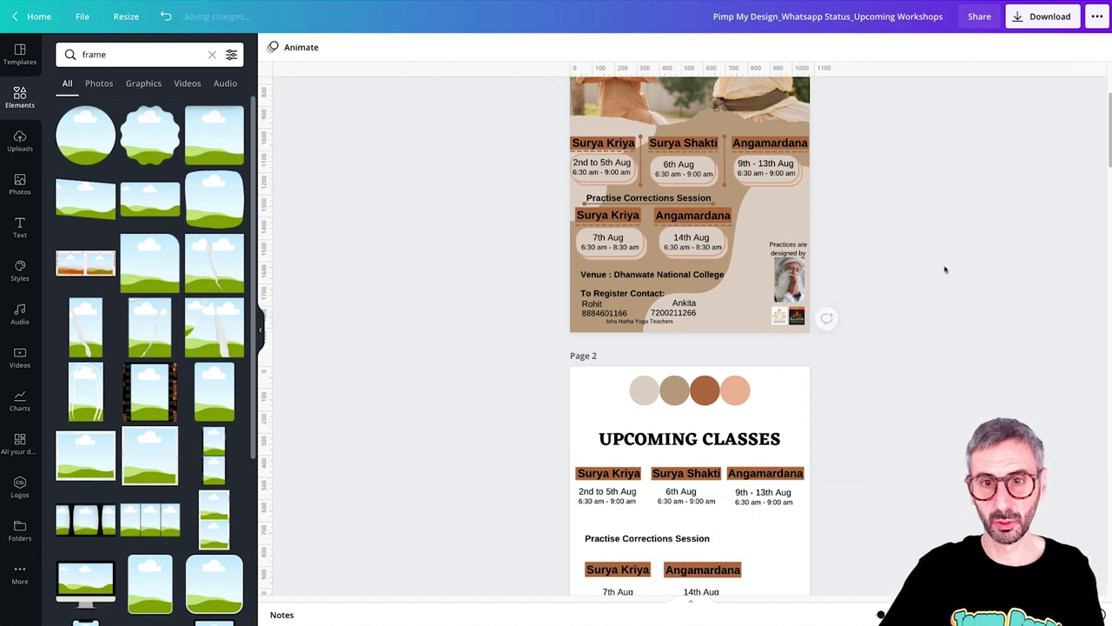
Step: Copy the two logos from the poster into the bottom-right corner of page 2
{"action": "left_click_drag", "start_coordinate": [904, 310], "coordinate": [776, 330]}
{"action": "scroll", "coordinate": [775, 330], "scroll_direction": "down", "scroll_amount": 4}
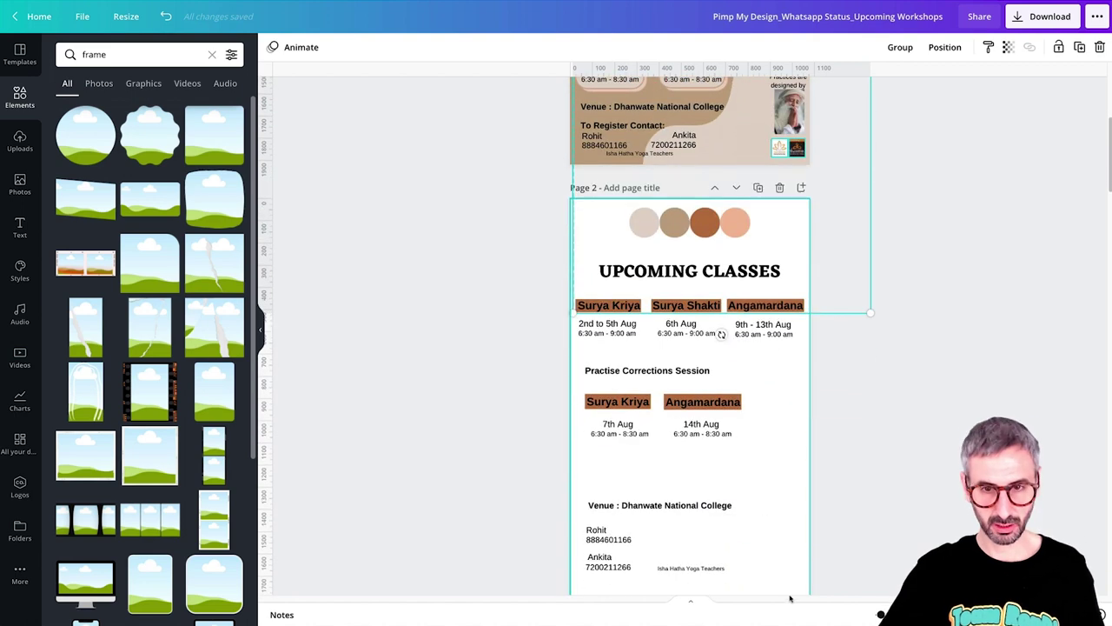
{"action": "left_click", "coordinate": [751, 457]}
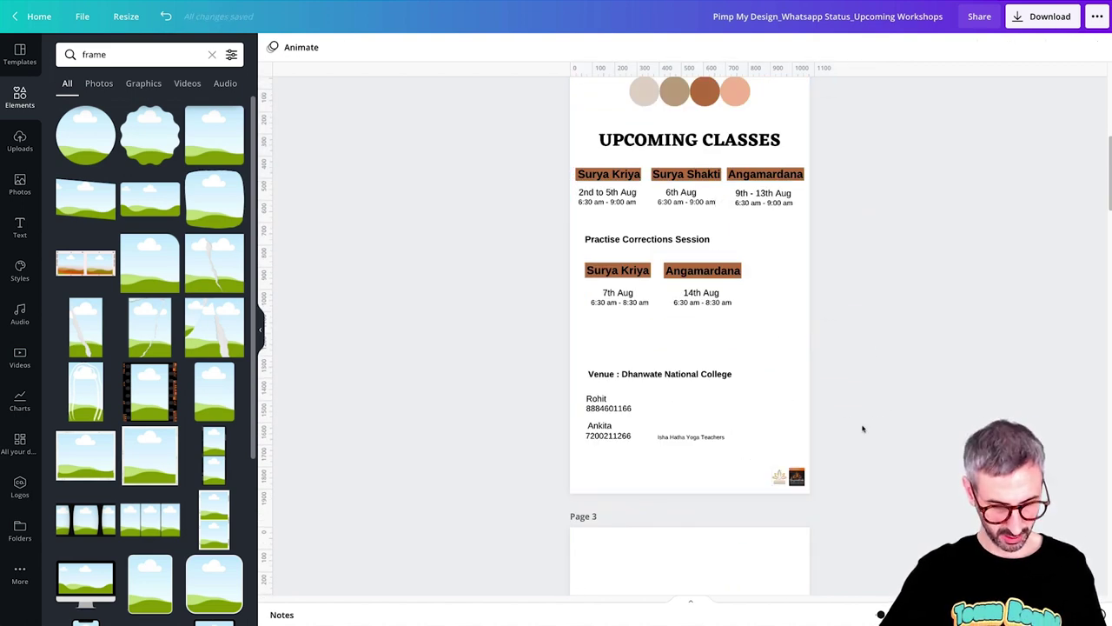
{"action": "left_click_drag", "start_coordinate": [770, 428], "coordinate": [837, 491]}
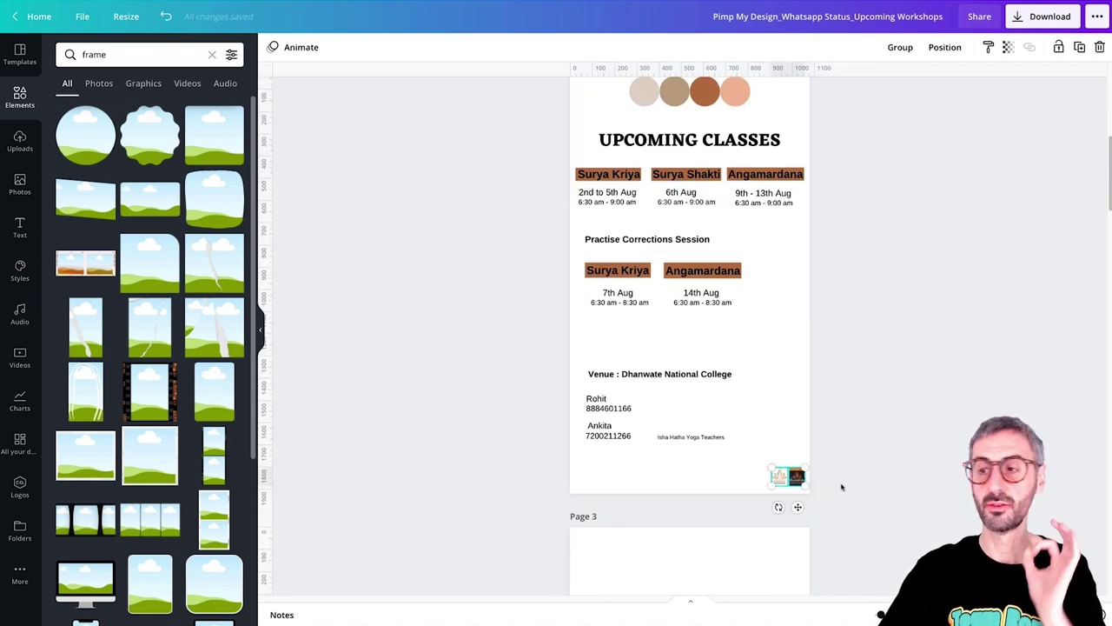
{"action": "scroll", "coordinate": [841, 487], "scroll_direction": "up", "scroll_amount": 3}
{"action": "scroll", "coordinate": [791, 192], "scroll_direction": "up", "scroll_amount": 1}
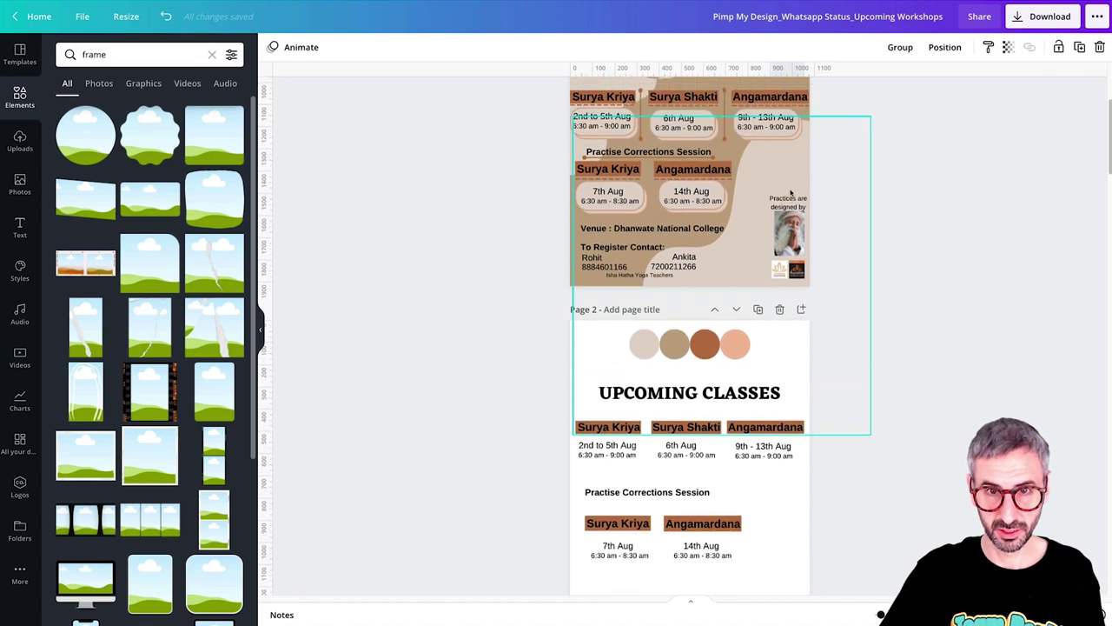
{"action": "scroll", "coordinate": [808, 260], "scroll_direction": "up", "scroll_amount": 1}
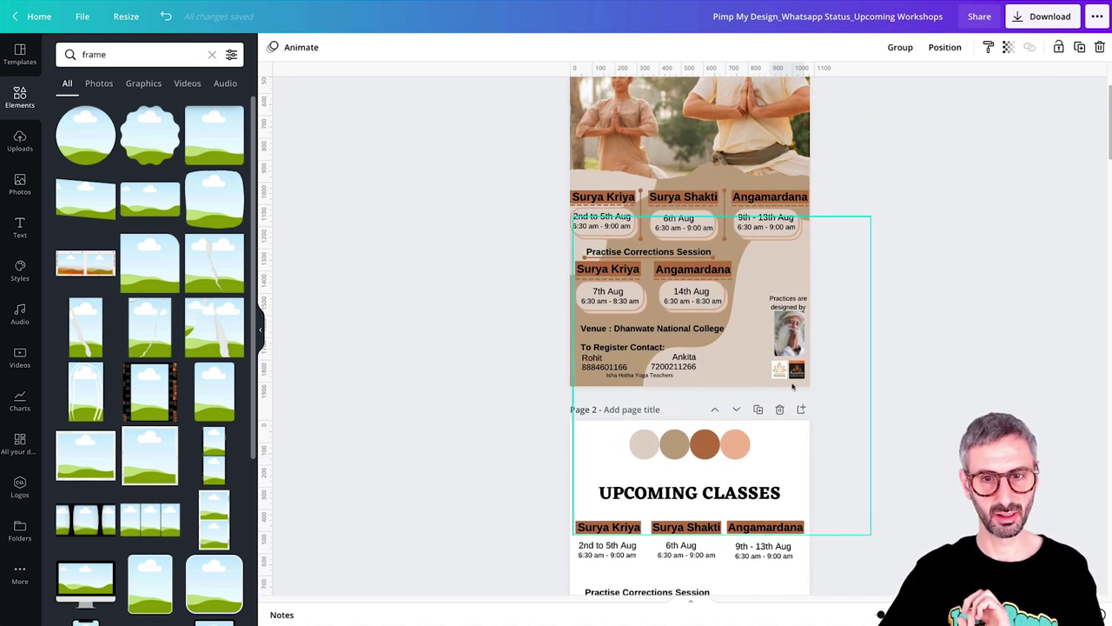
Step: Enlarge the pair of logos in the lower corner of page 2
{"action": "scroll", "coordinate": [793, 386], "scroll_direction": "up", "scroll_amount": 1}
{"action": "scroll", "coordinate": [793, 387], "scroll_direction": "down", "scroll_amount": 7}
{"action": "left_click", "coordinate": [778, 355]}
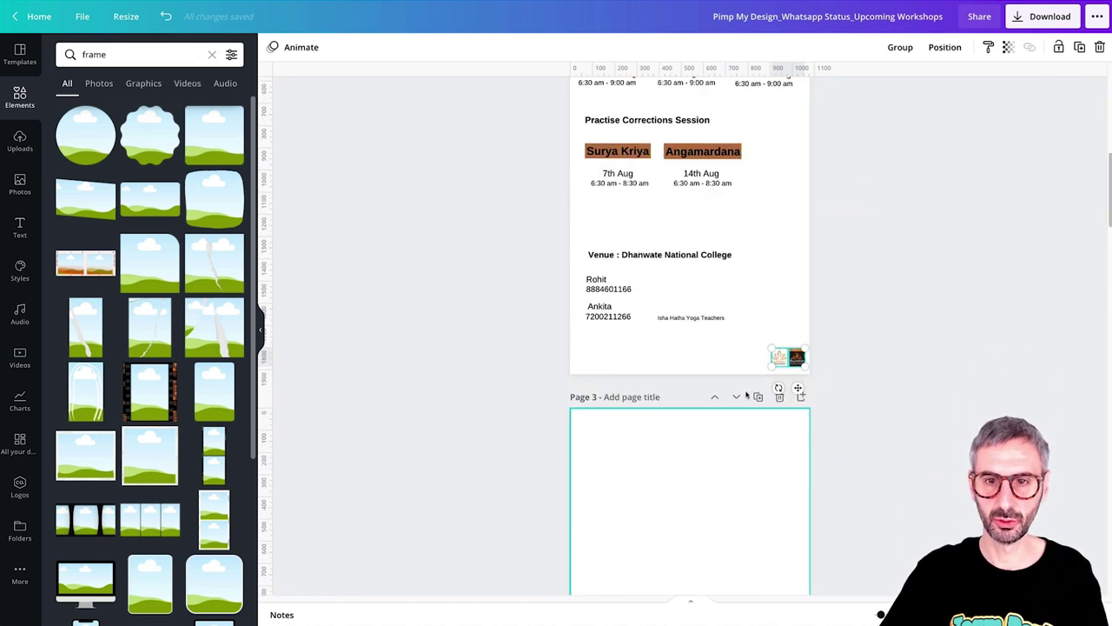
{"action": "left_click_drag", "start_coordinate": [770, 347], "coordinate": [746, 346]}
{"action": "left_click", "coordinate": [923, 317]}
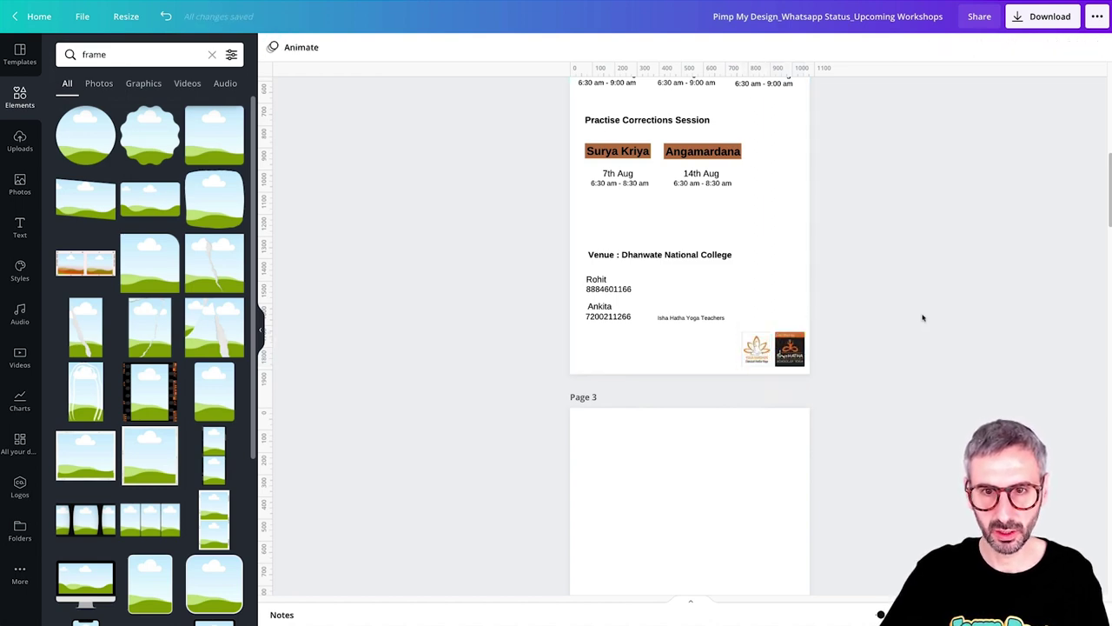
Step: Compare the original poster on page 1 with the colours, texts and logos collected on page 2
{"action": "scroll", "coordinate": [923, 317], "scroll_direction": "up", "scroll_amount": 4}
{"action": "scroll", "coordinate": [925, 316], "scroll_direction": "up", "scroll_amount": 5}
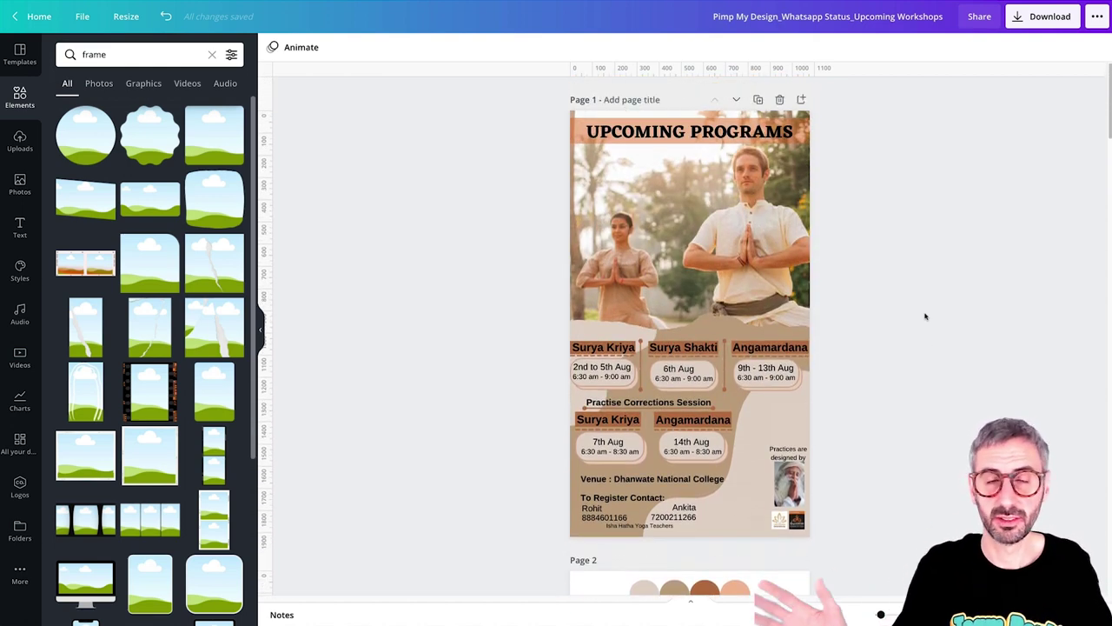
{"action": "scroll", "coordinate": [923, 316], "scroll_direction": "down", "scroll_amount": 5}
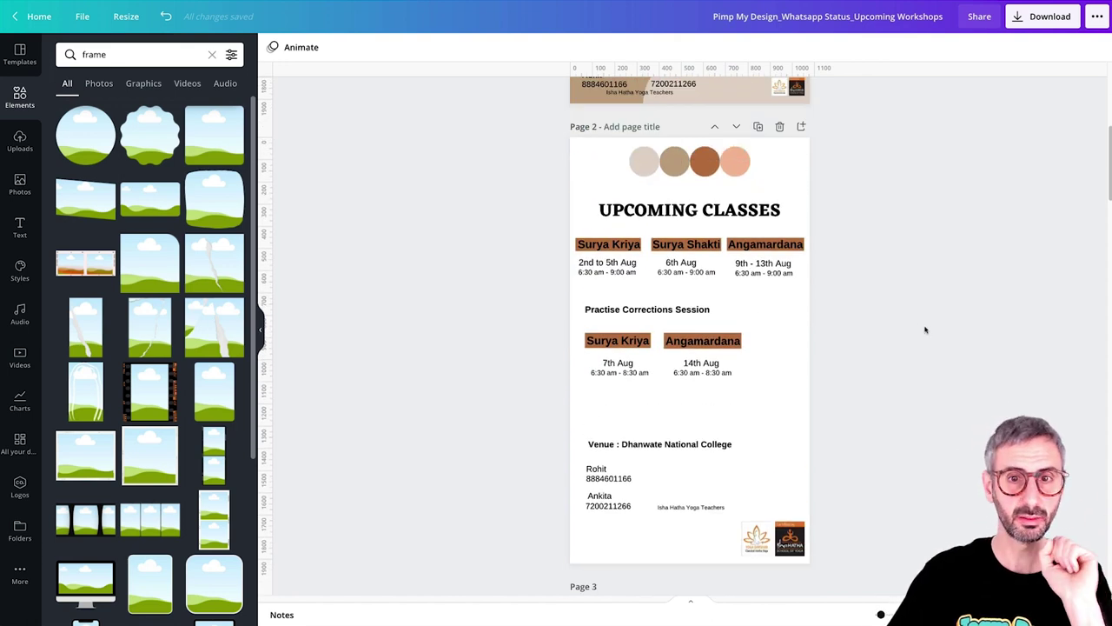
{"action": "scroll", "coordinate": [925, 329], "scroll_direction": "up", "scroll_amount": 3}
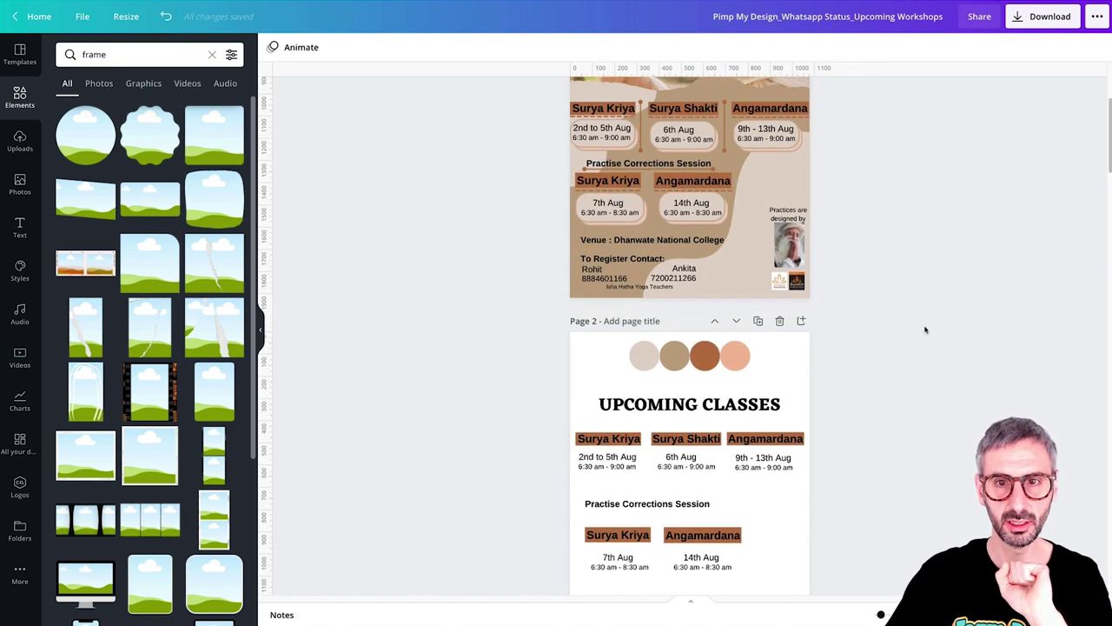
{"action": "scroll", "coordinate": [925, 329], "scroll_direction": "down", "scroll_amount": 1}
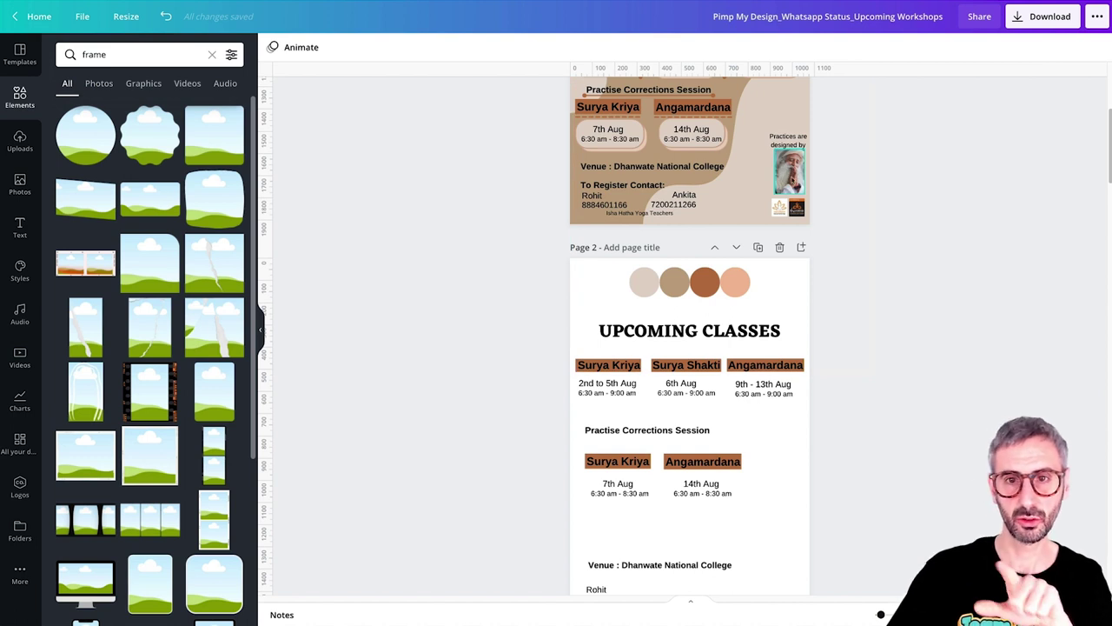
Step: Shift the logo pair on page 2 slightly inward from the page corner and enlarge it a little more
{"action": "scroll", "coordinate": [836, 204], "scroll_direction": "down", "scroll_amount": 4}
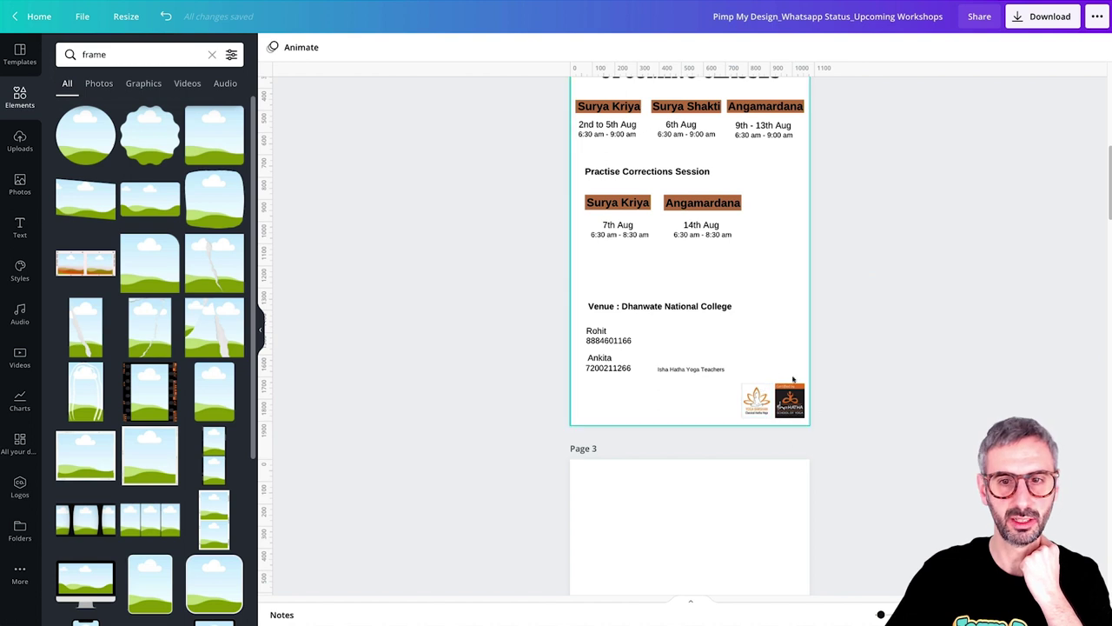
{"action": "left_click_drag", "start_coordinate": [764, 400], "coordinate": [790, 402]}
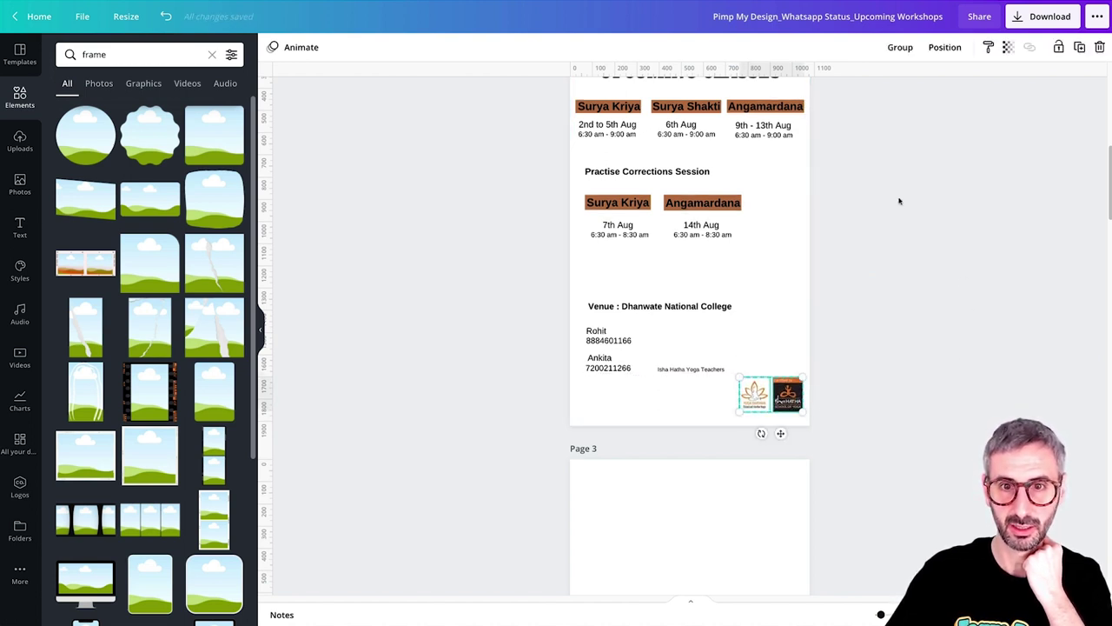
{"action": "left_click_drag", "start_coordinate": [888, 425], "coordinate": [700, 354]}
{"action": "left_click", "coordinate": [764, 357]}
{"action": "left_click", "coordinate": [926, 340]}
Step: Unlock the photo of the two yoga practitioners on the page 1 poster
{"action": "scroll", "coordinate": [927, 340], "scroll_direction": "up", "scroll_amount": 5}
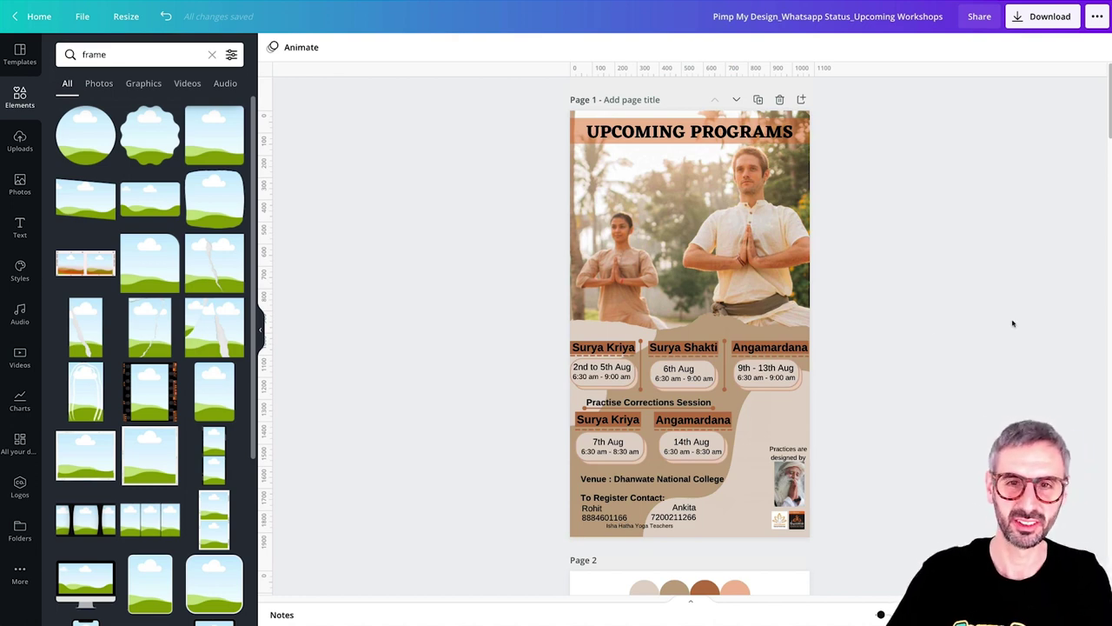
{"action": "left_click", "coordinate": [750, 226]}
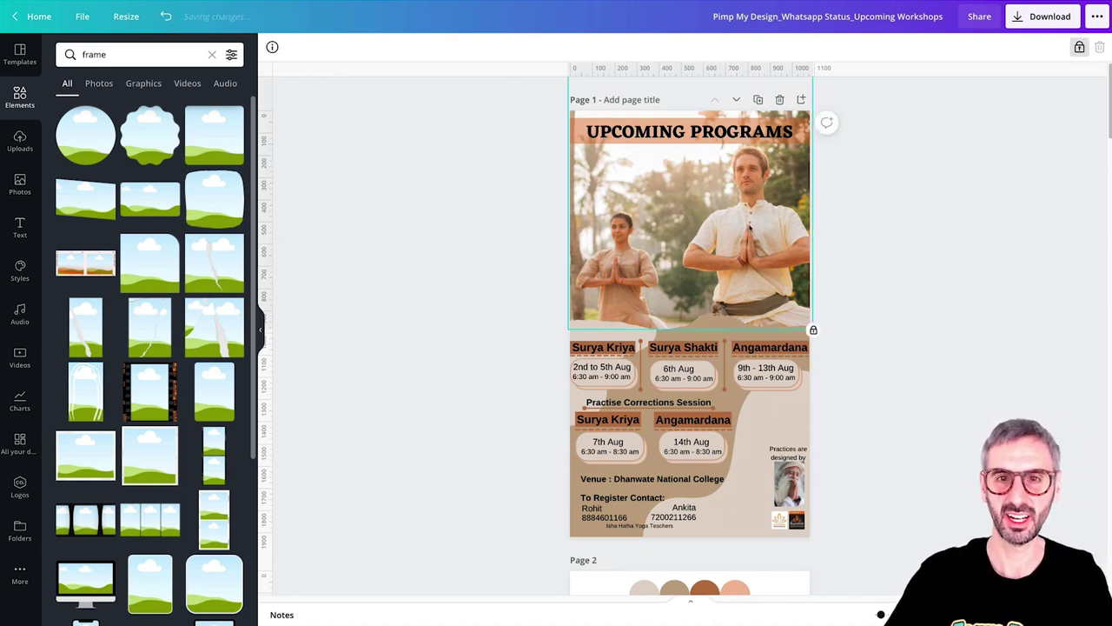
{"action": "left_click", "coordinate": [1079, 47]}
{"action": "left_click", "coordinate": [1028, 235]}
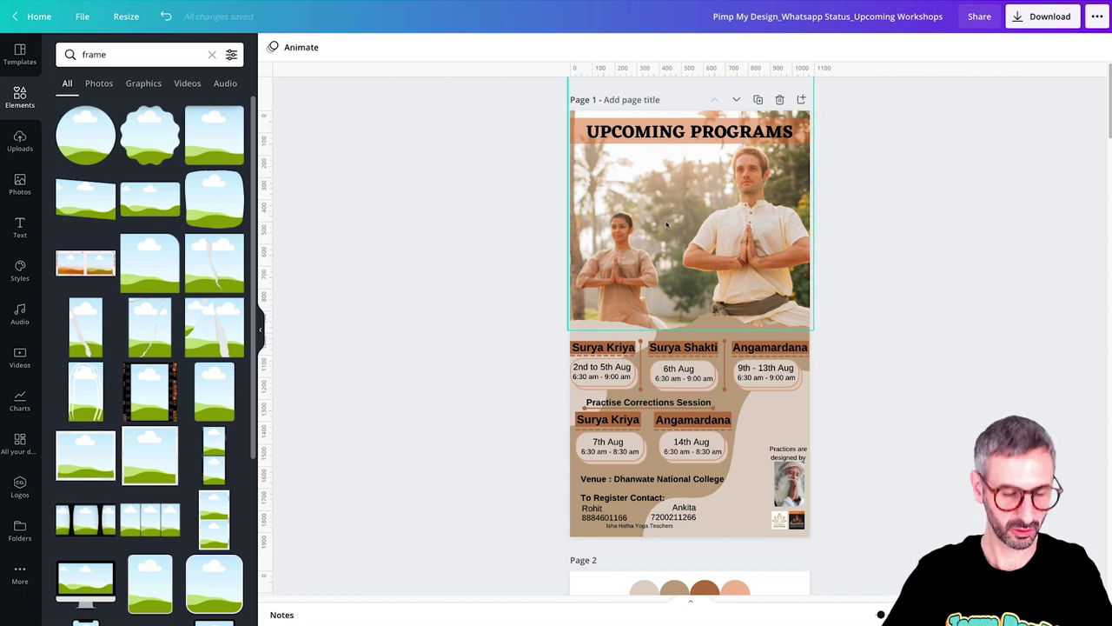
Step: Duplicate the page 1 poster as page 2, ahead of the page with the collected elements
{"action": "scroll", "coordinate": [666, 225], "scroll_direction": "down", "scroll_amount": 5}
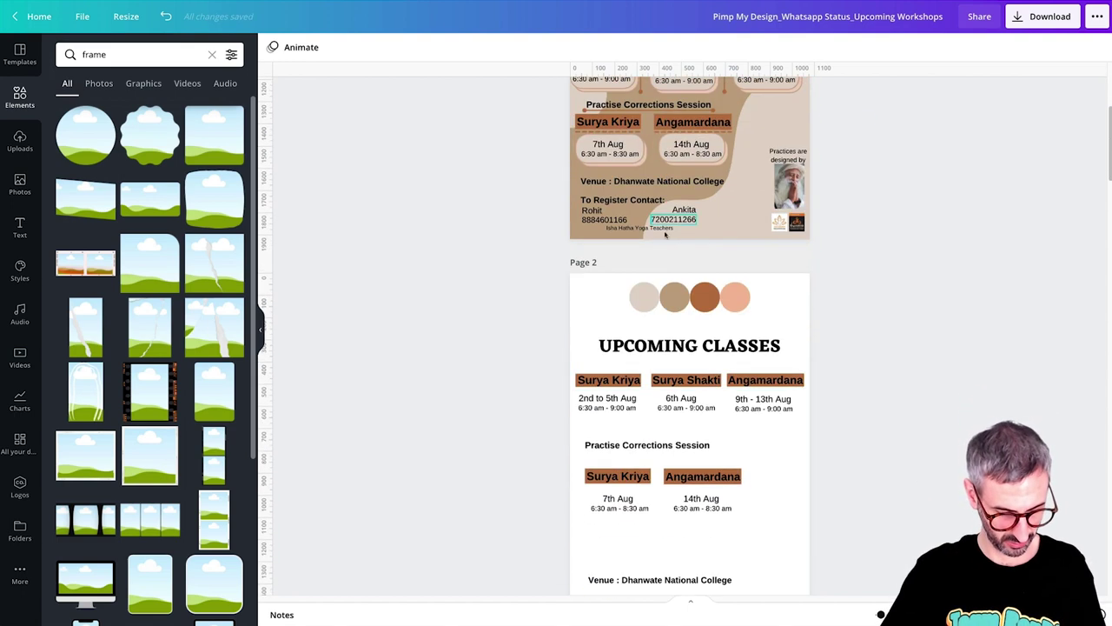
{"action": "scroll", "coordinate": [809, 238], "scroll_direction": "up", "scroll_amount": 5}
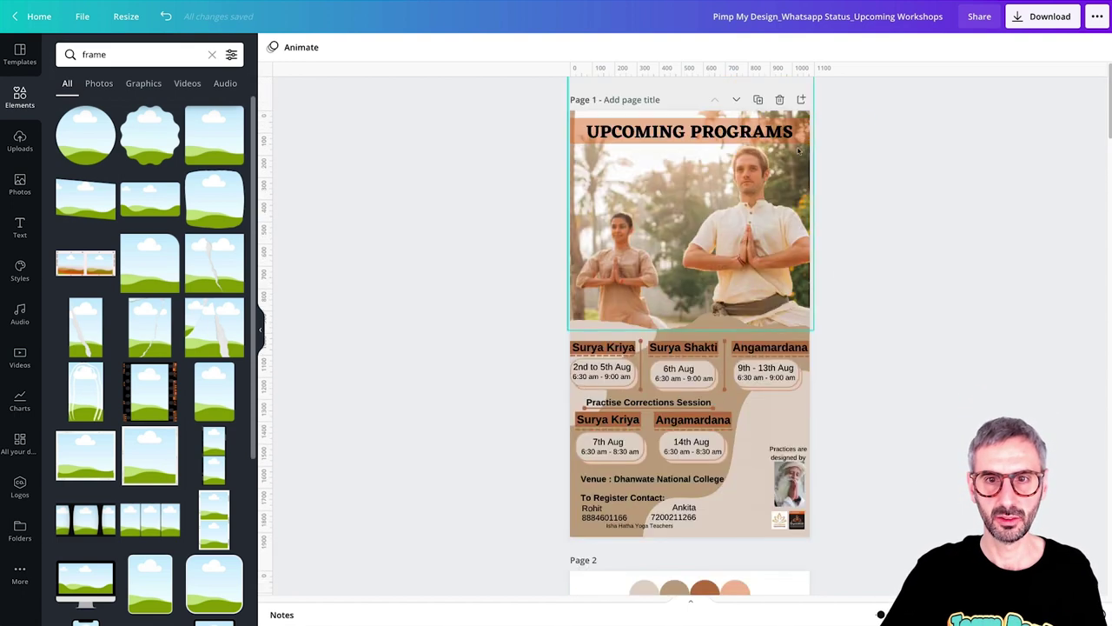
{"action": "left_click", "coordinate": [757, 99]}
{"action": "scroll", "coordinate": [1017, 301], "scroll_direction": "up", "scroll_amount": 4}
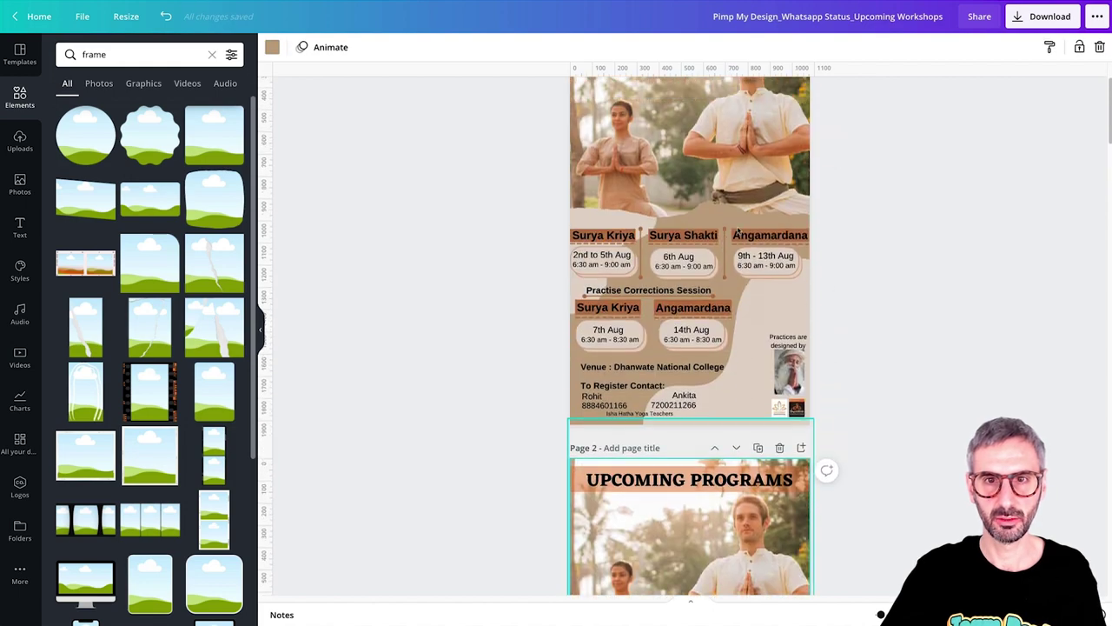
{"action": "left_click", "coordinate": [941, 307]}
{"action": "scroll", "coordinate": [929, 333], "scroll_direction": "down", "scroll_amount": 3}
{"action": "scroll", "coordinate": [929, 332], "scroll_direction": "down", "scroll_amount": 3}
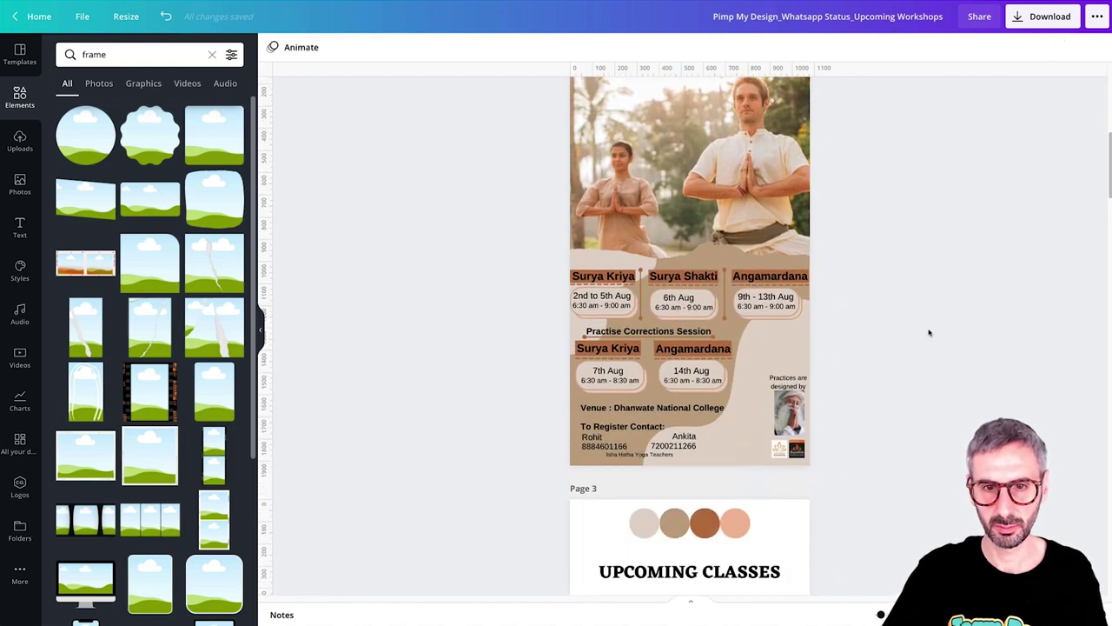
{"action": "scroll", "coordinate": [929, 333], "scroll_direction": "up", "scroll_amount": 3}
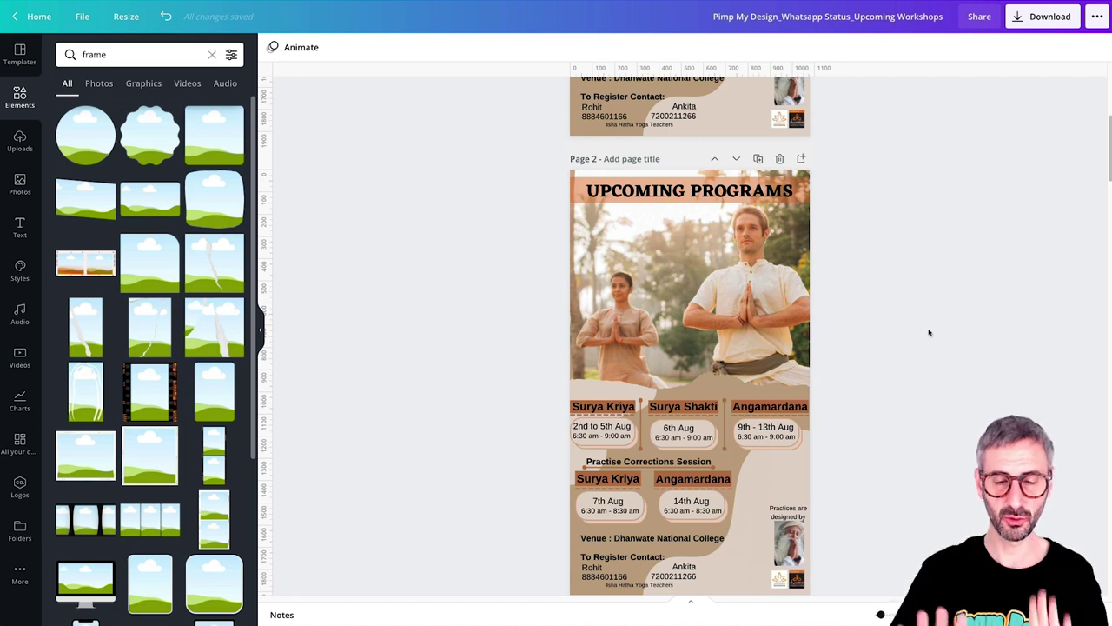
{"action": "scroll", "coordinate": [929, 333], "scroll_direction": "down", "scroll_amount": 4}
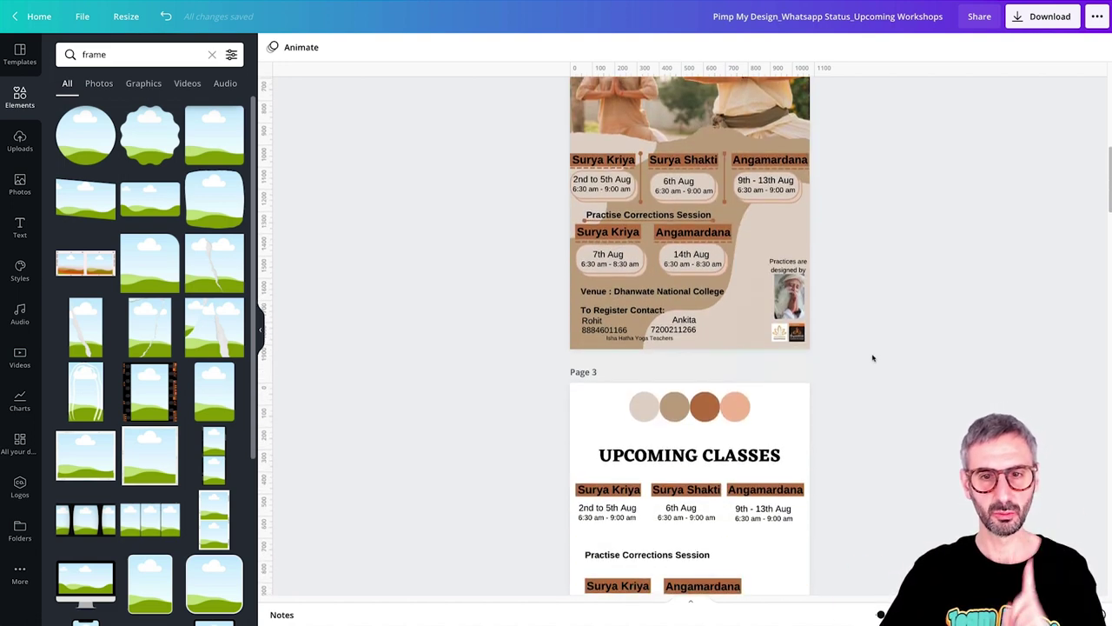
Step: Copy the framed yoga photo from the page 2 poster onto the blank page 4
{"action": "scroll", "coordinate": [869, 350], "scroll_direction": "up", "scroll_amount": 3}
{"action": "left_click", "coordinate": [692, 231]}
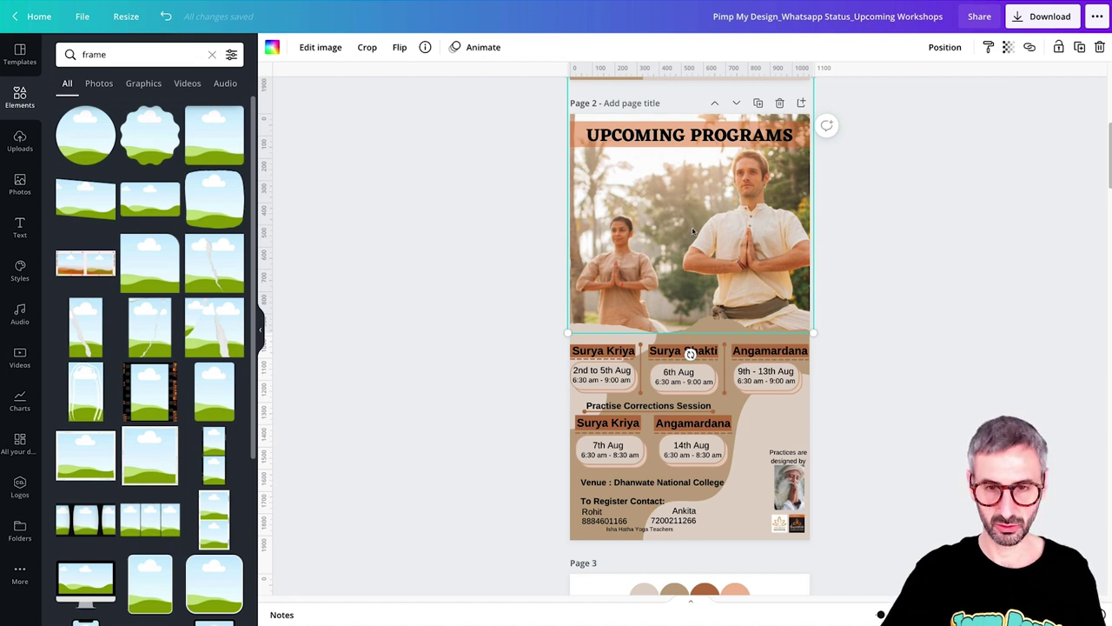
{"action": "scroll", "coordinate": [690, 261], "scroll_direction": "down", "scroll_amount": 10}
{"action": "left_click", "coordinate": [685, 318]}
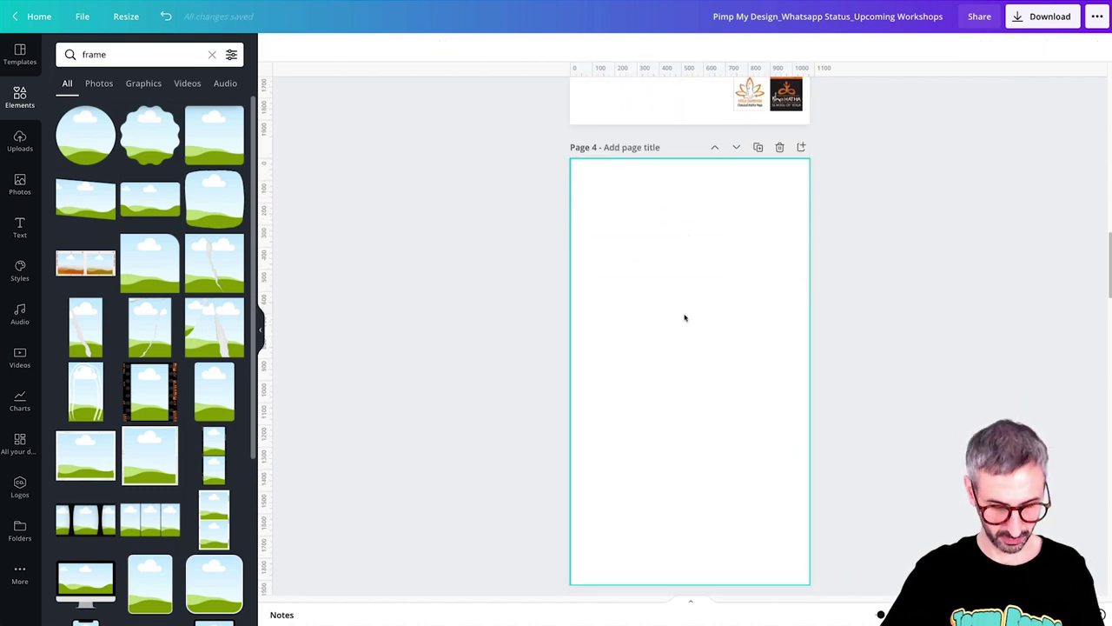
{"action": "key", "text": "ctrl+v"}
{"action": "mouse_move", "coordinate": [689, 357]}
{"action": "left_mouse_down"}
{"action": "mouse_move", "coordinate": [690, 403]}
{"action": "mouse_move", "coordinate": [702, 369]}
{"action": "mouse_move", "coordinate": [690, 365]}
{"action": "left_mouse_up"}
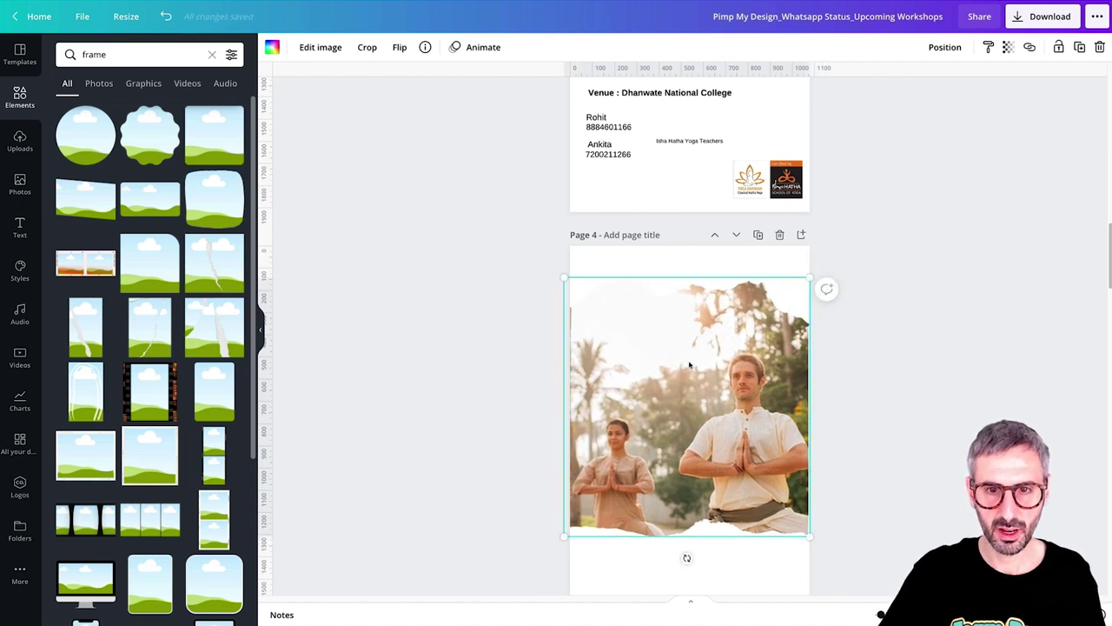
{"action": "scroll", "coordinate": [690, 365], "scroll_direction": "down", "scroll_amount": 2}
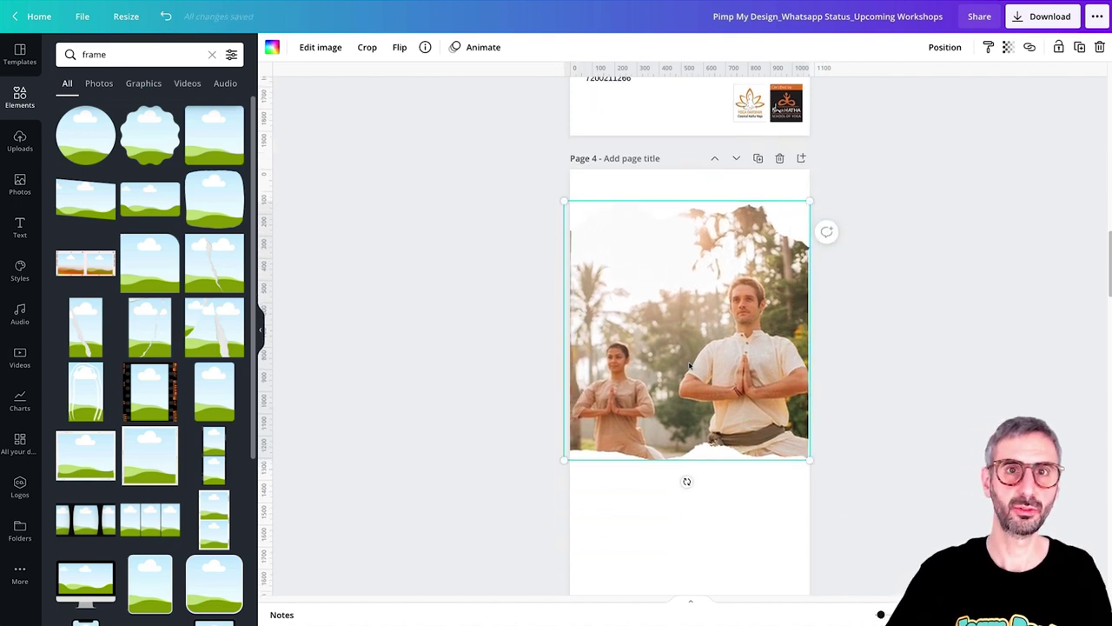
Step: Detach the yoga photo from its frame on page 4, move it up slightly, and delete the empty frame
{"action": "right_click", "coordinate": [697, 273]}
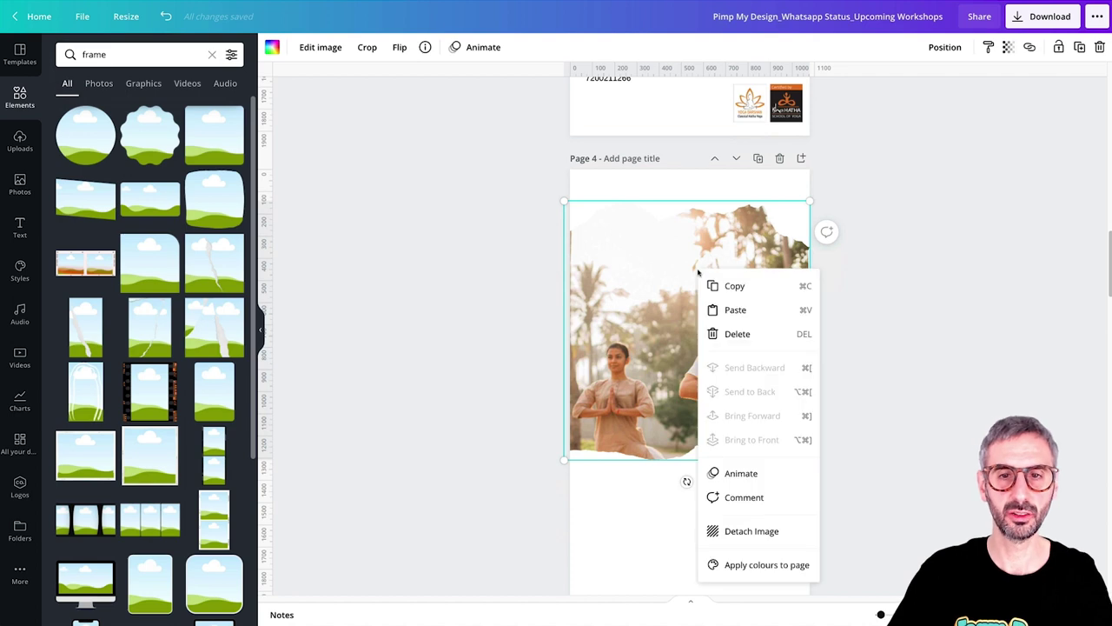
{"action": "left_click", "coordinate": [751, 531]}
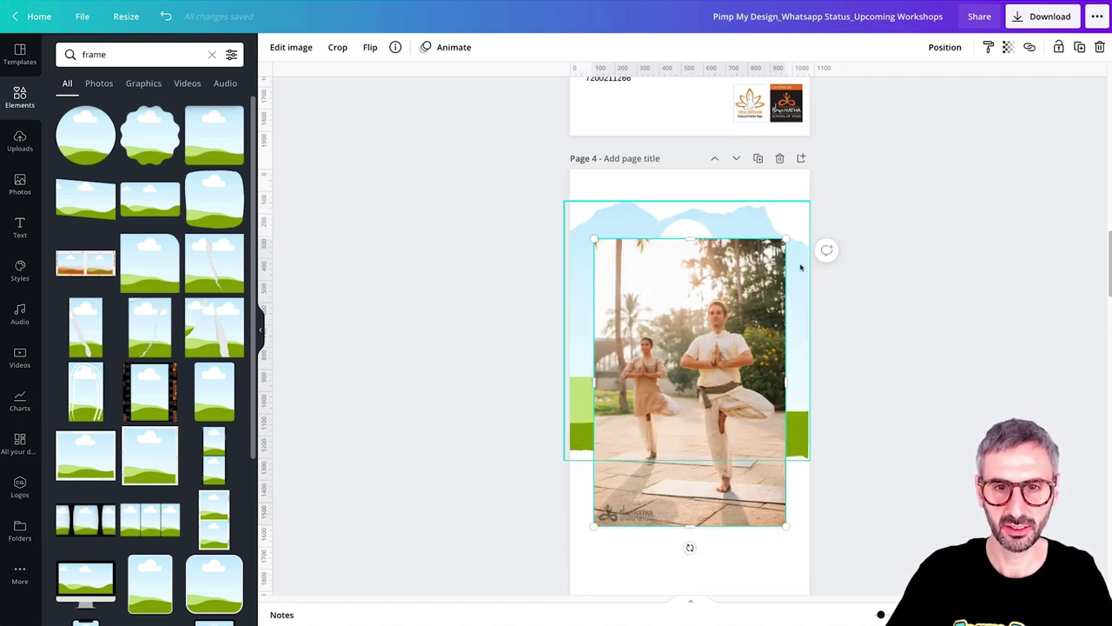
{"action": "left_click_drag", "start_coordinate": [733, 347], "coordinate": [707, 326]}
{"action": "left_click", "coordinate": [713, 281]}
{"action": "key", "text": "Delete"}
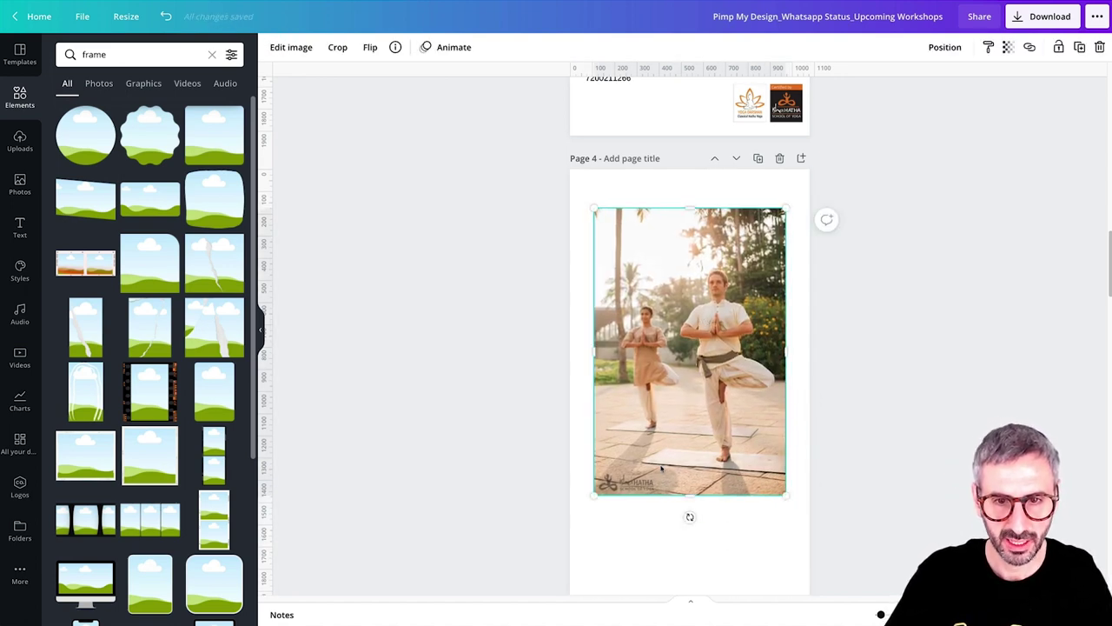
Step: Check the source information of the detached photo and review the poster layout on page 2
{"action": "left_click", "coordinate": [395, 48]}
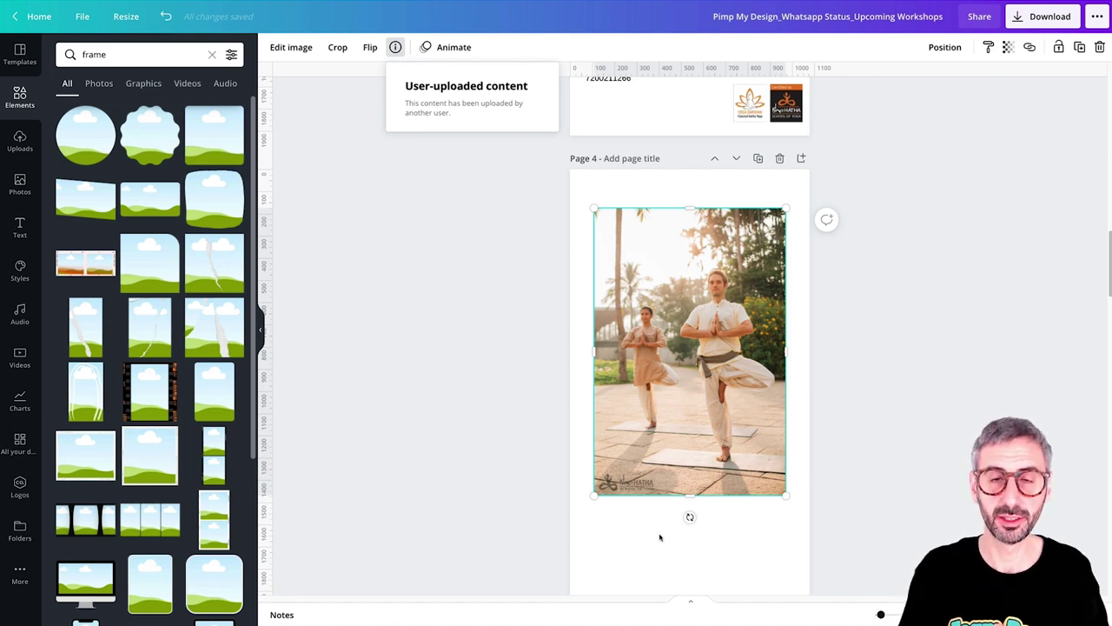
{"action": "left_click", "coordinate": [674, 201]}
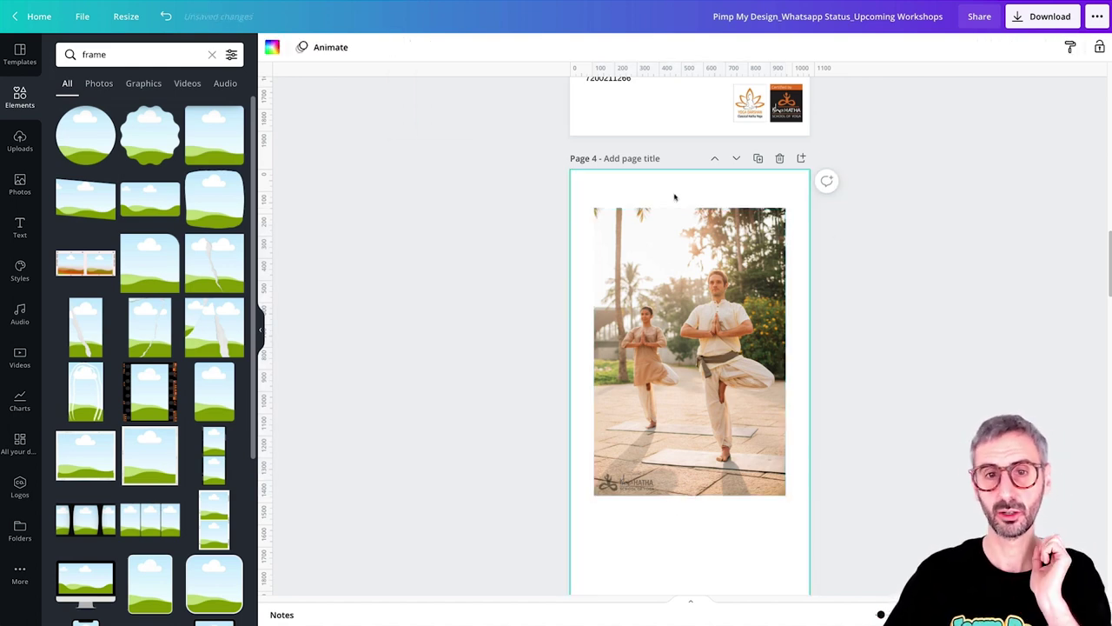
{"action": "scroll", "coordinate": [719, 348], "scroll_direction": "up", "scroll_amount": 3}
{"action": "scroll", "coordinate": [719, 348], "scroll_direction": "down", "scroll_amount": 3}
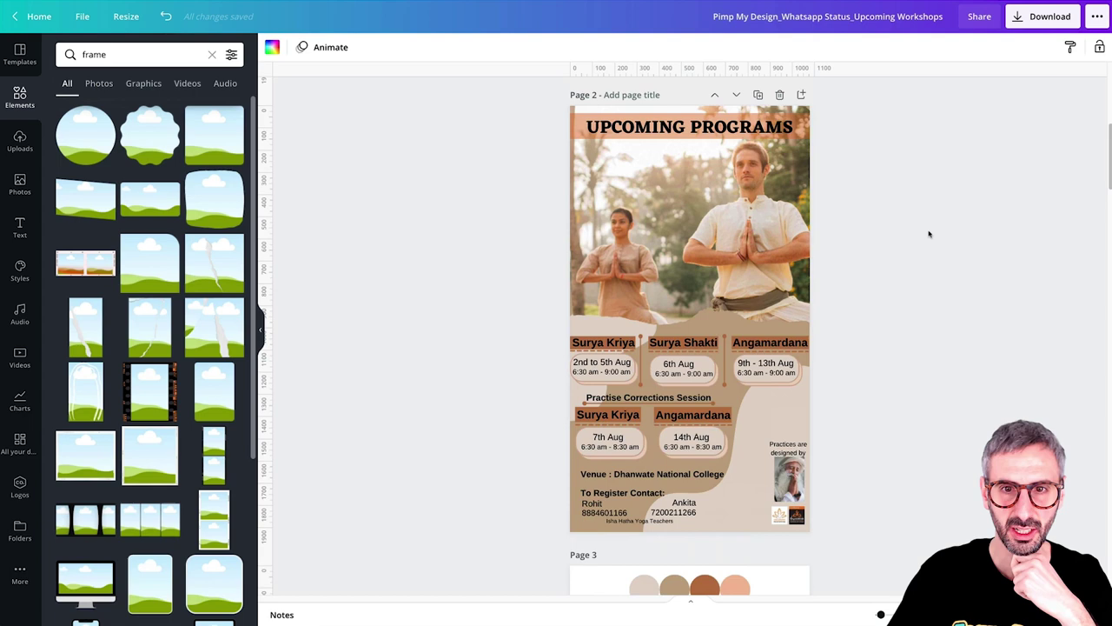
{"action": "scroll", "coordinate": [927, 235], "scroll_direction": "down", "scroll_amount": 2}
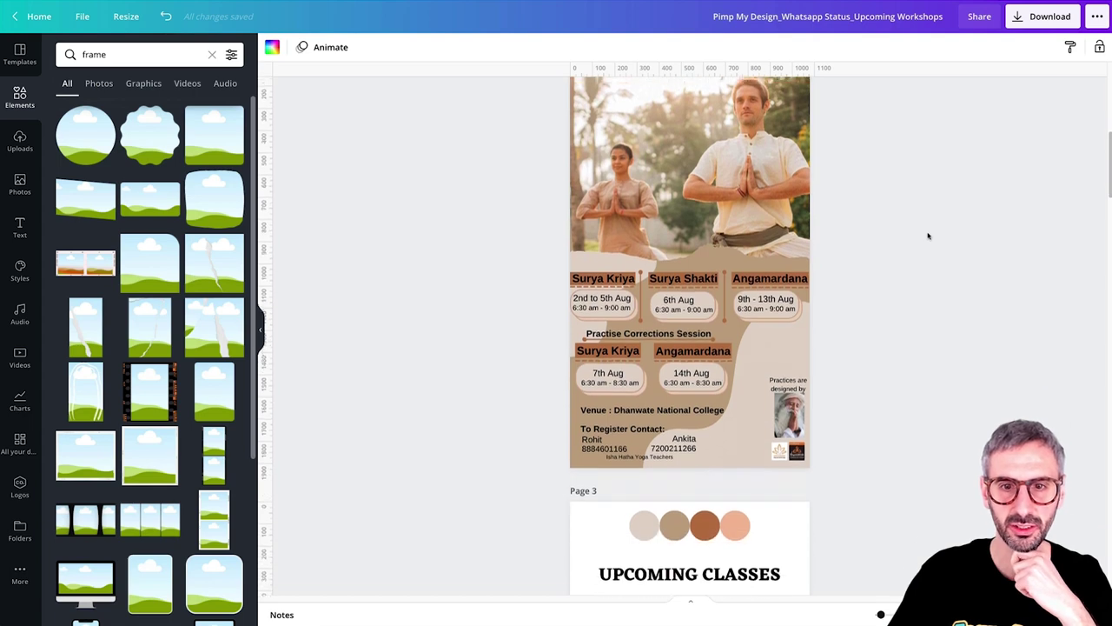
{"action": "scroll", "coordinate": [928, 235], "scroll_direction": "up", "scroll_amount": 3}
{"action": "scroll", "coordinate": [928, 235], "scroll_direction": "down", "scroll_amount": 1}
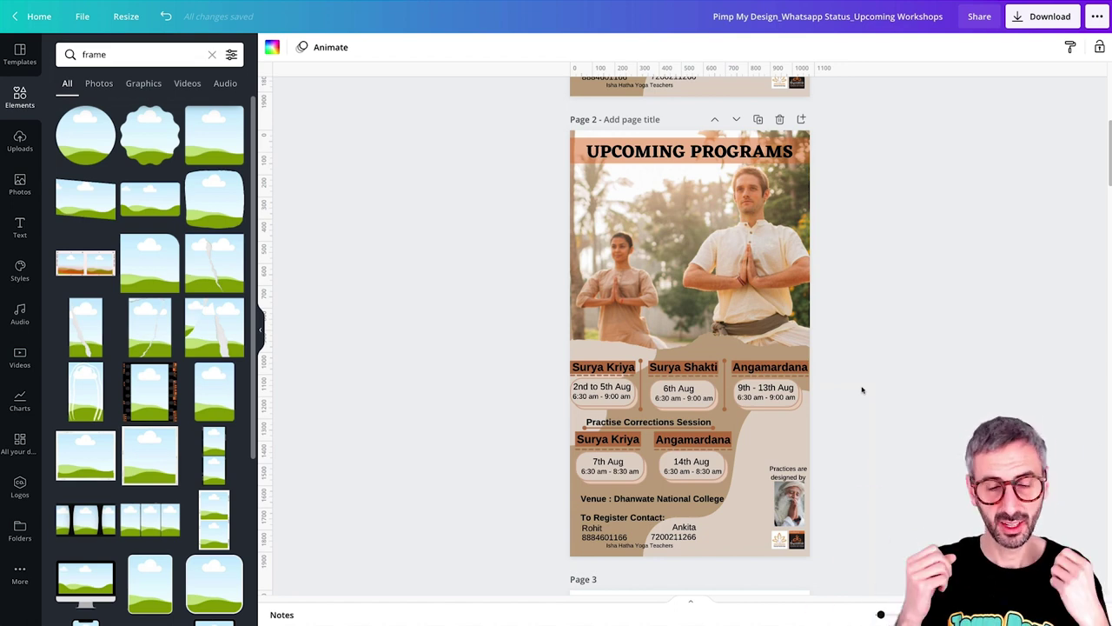
Step: Examine the consistency of the poster's text and layout on page 2 against the elements collected on page 3
{"action": "left_click_drag", "start_coordinate": [532, 499], "coordinate": [730, 544]}
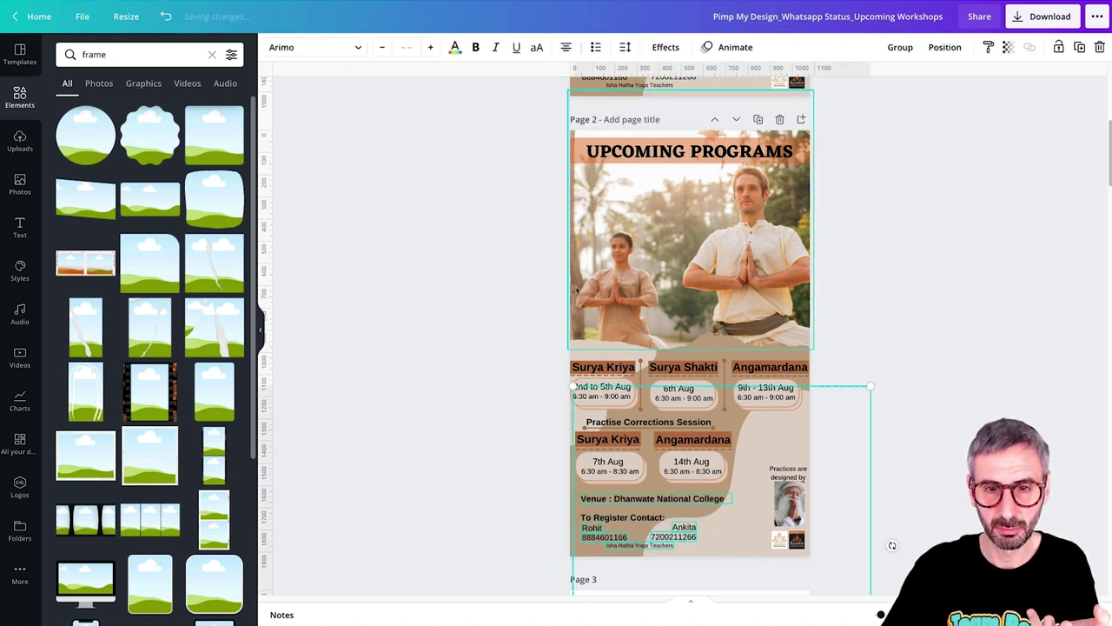
{"action": "left_click", "coordinate": [417, 367]}
{"action": "left_click_drag", "start_coordinate": [430, 374], "coordinate": [440, 427]}
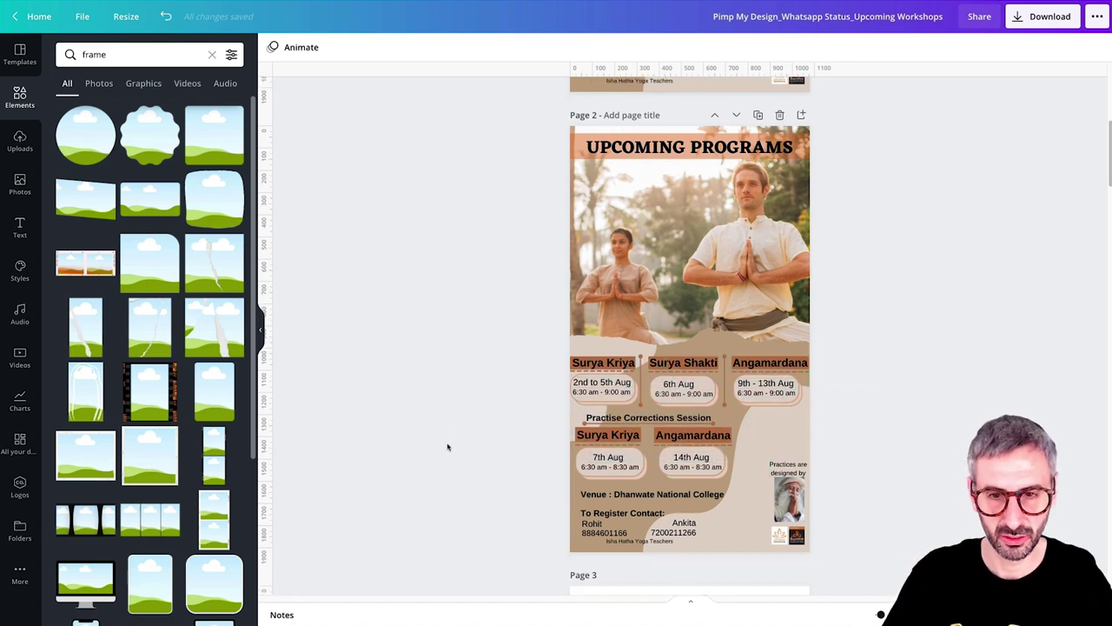
{"action": "scroll", "coordinate": [447, 446], "scroll_direction": "down", "scroll_amount": 5}
{"action": "scroll", "coordinate": [661, 392], "scroll_direction": "up", "scroll_amount": 4}
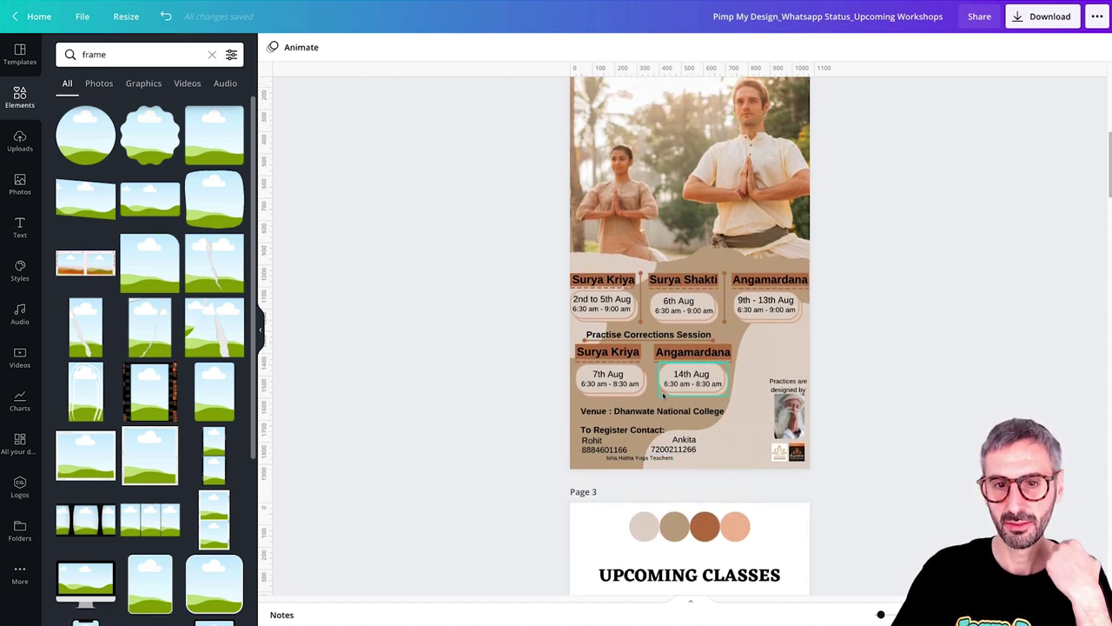
{"action": "scroll", "coordinate": [662, 393], "scroll_direction": "up", "scroll_amount": 1}
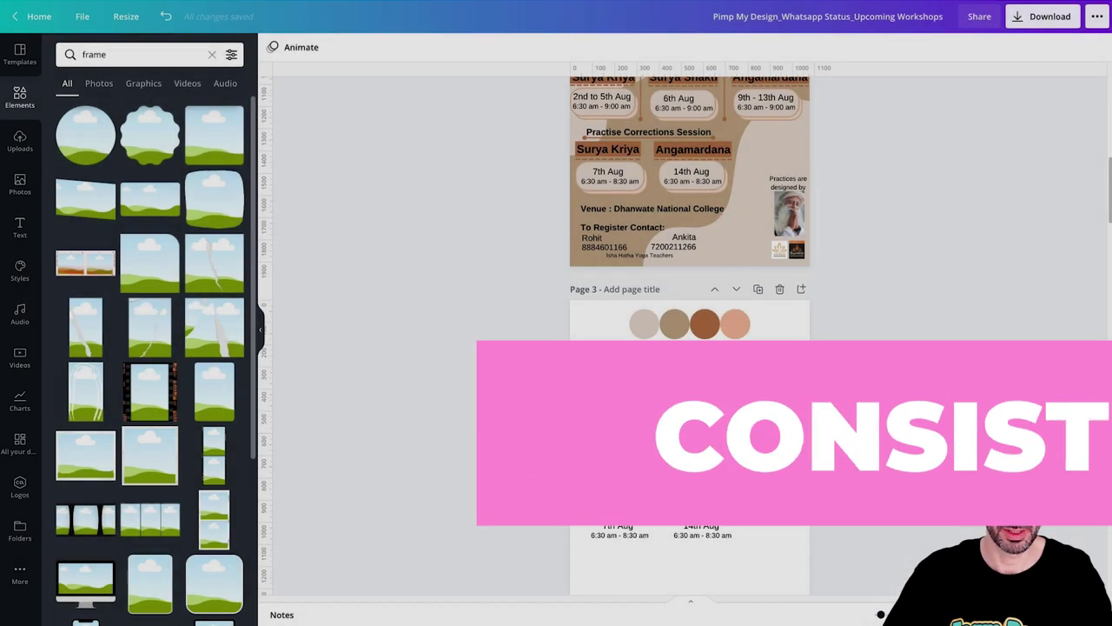
{"action": "scroll", "coordinate": [752, 99], "scroll_direction": "down", "scroll_amount": 3}
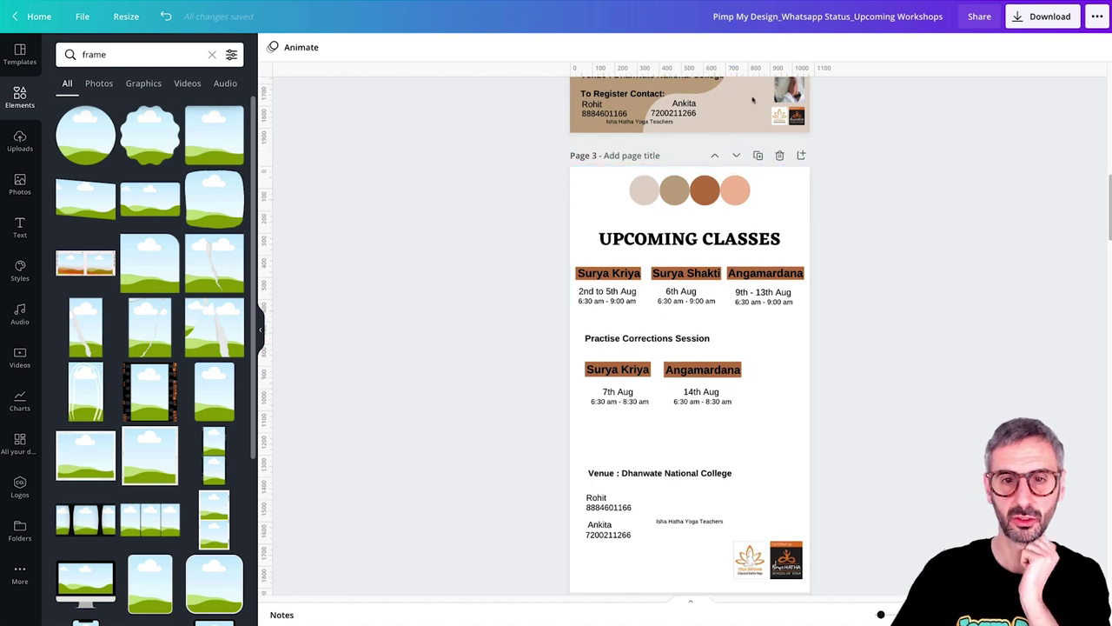
{"action": "left_click_drag", "start_coordinate": [495, 178], "coordinate": [437, 513]}
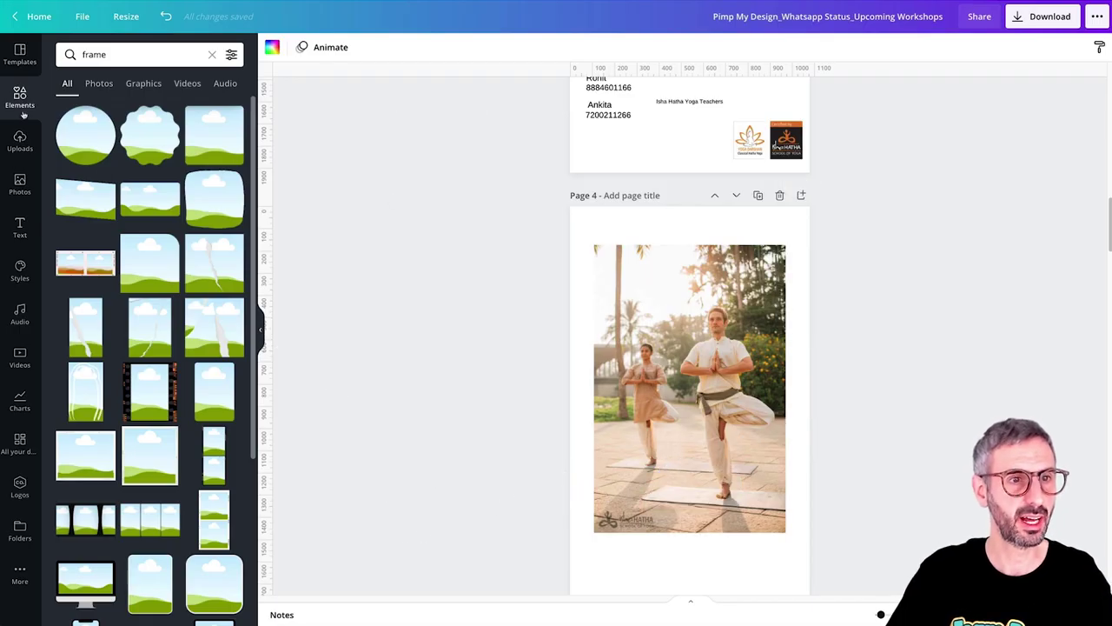
Step: Browse the suggested WhatsApp Story templates beside the design for layout ideas
{"action": "left_click", "coordinate": [21, 57]}
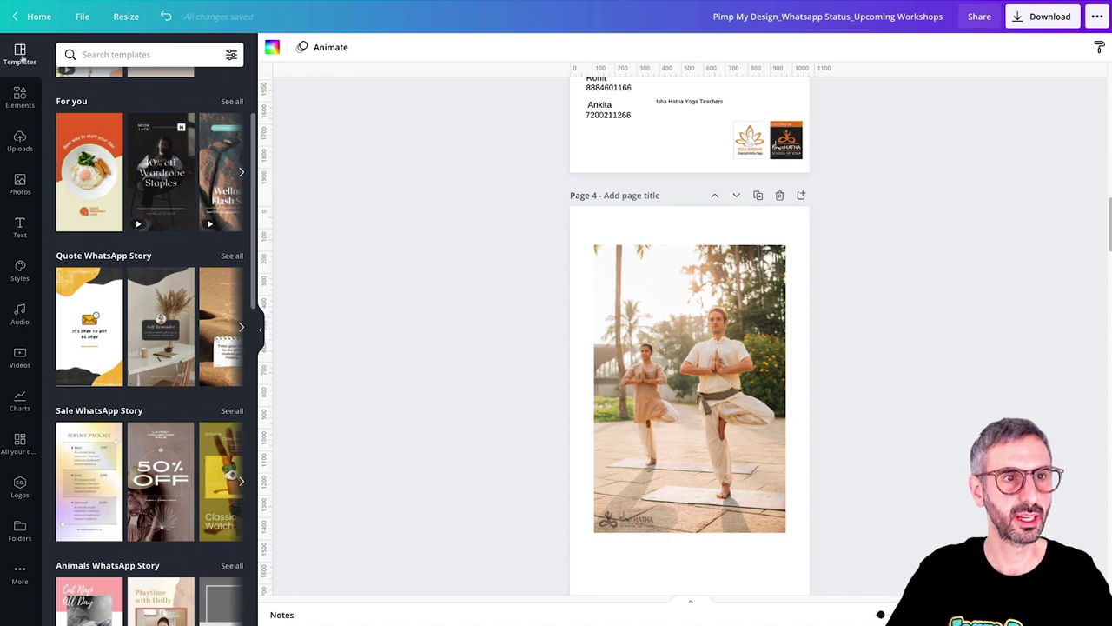
{"action": "scroll", "coordinate": [203, 204], "scroll_direction": "down", "scroll_amount": 3}
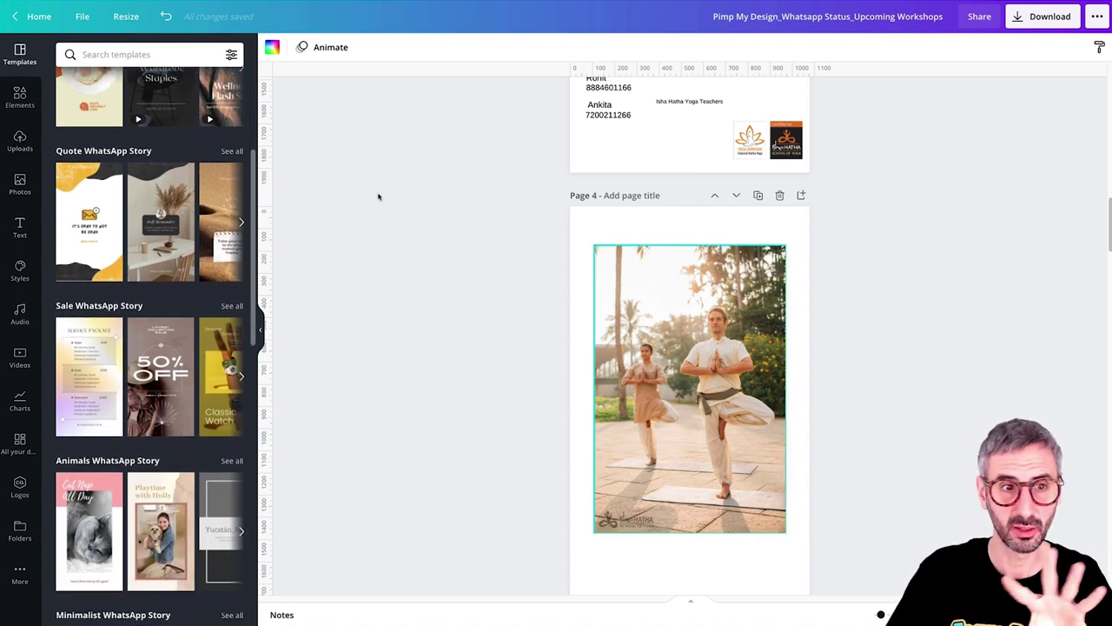
{"action": "scroll", "coordinate": [185, 176], "scroll_direction": "up", "scroll_amount": 3}
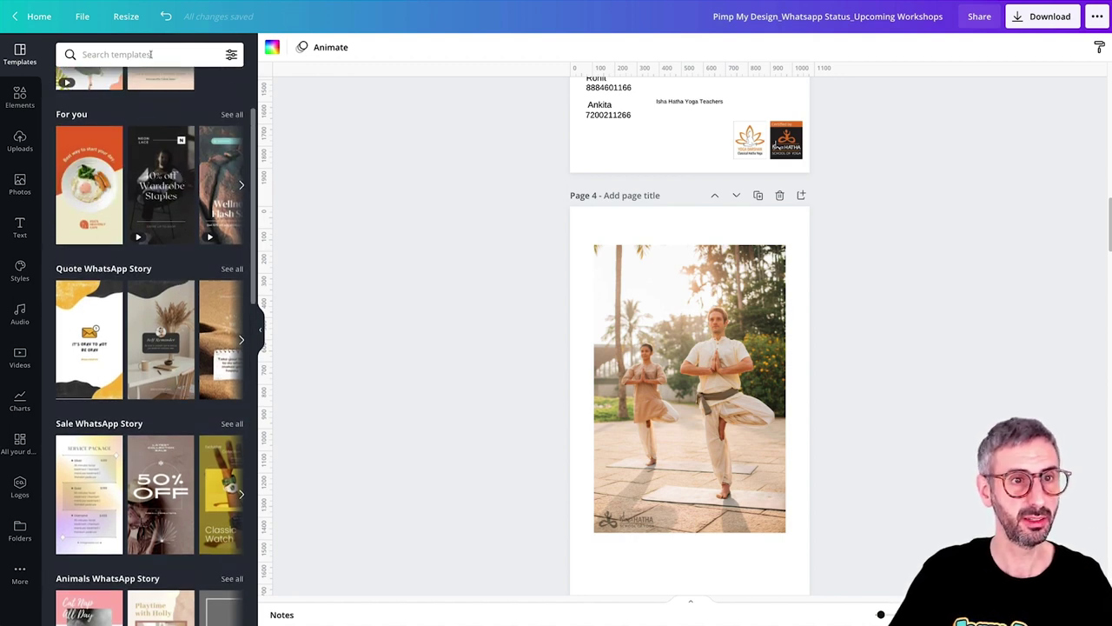
{"action": "left_click", "coordinate": [375, 149]}
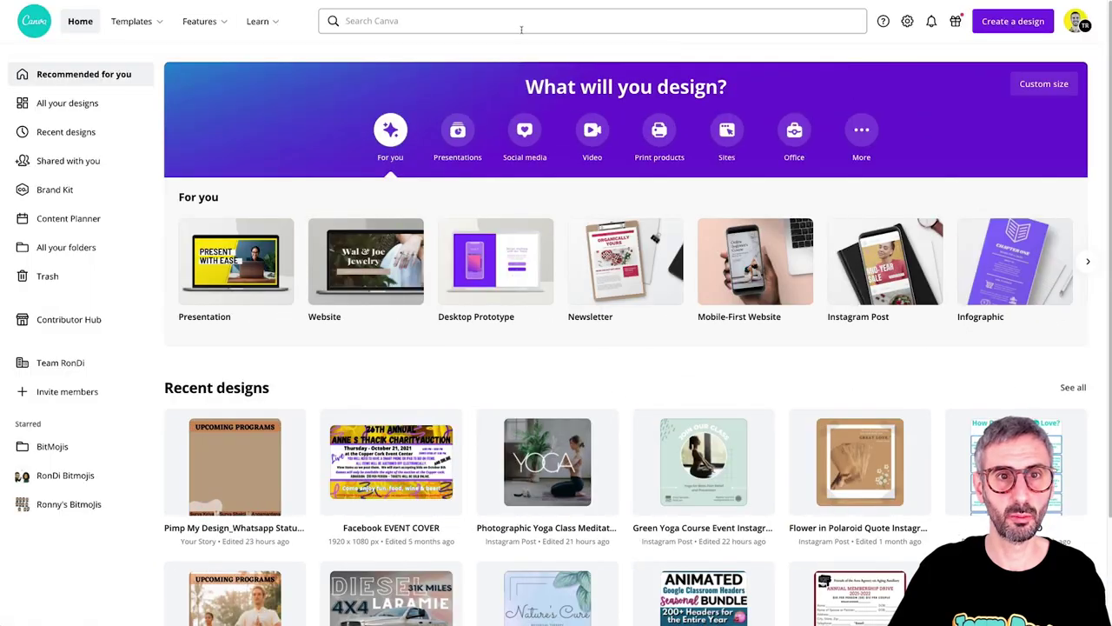
Step: Search the home page for "whatsapp story" and look through the story templates found
{"action": "left_click", "coordinate": [521, 27]}
{"action": "type", "text": "whatsapp story"}
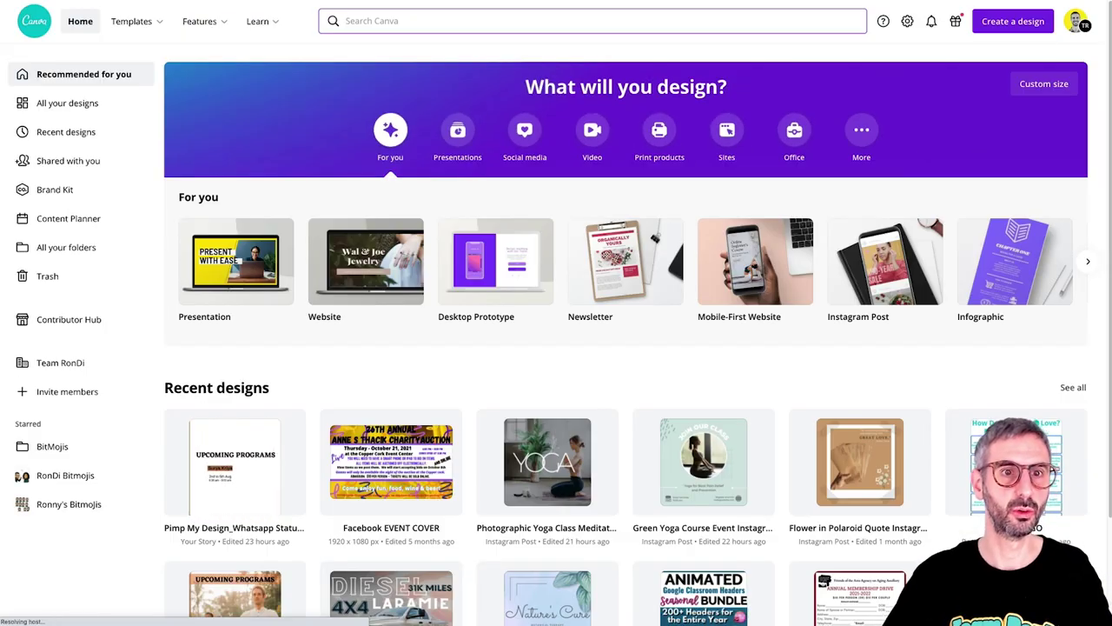
{"action": "key", "text": "Return"}
{"action": "scroll", "coordinate": [641, 268], "scroll_direction": "down", "scroll_amount": 10}
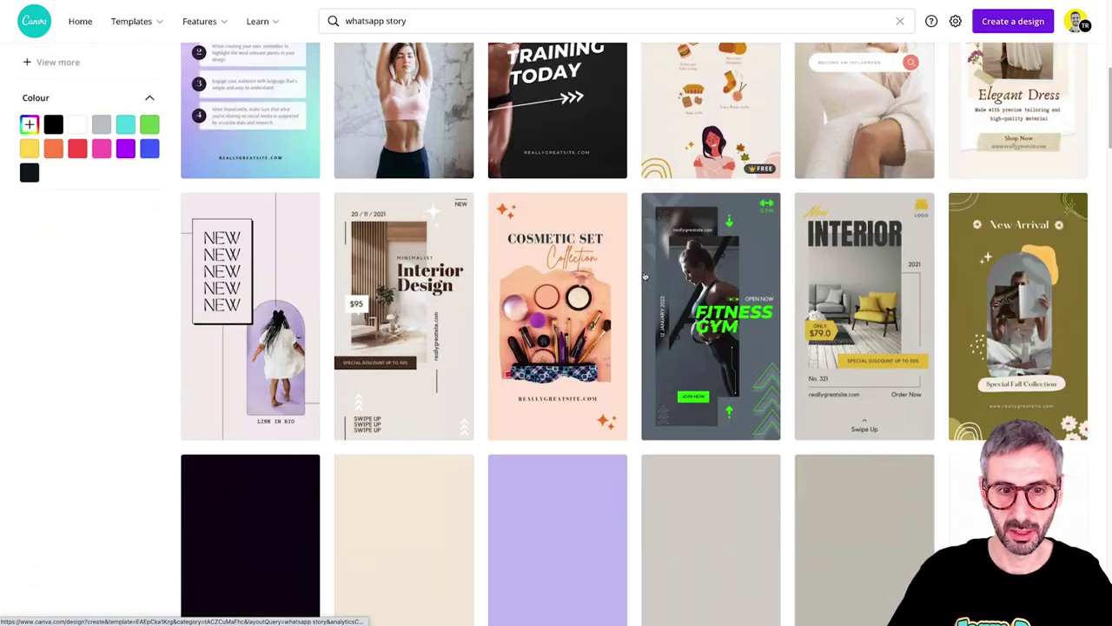
{"action": "scroll", "coordinate": [869, 330], "scroll_direction": "down", "scroll_amount": 5}
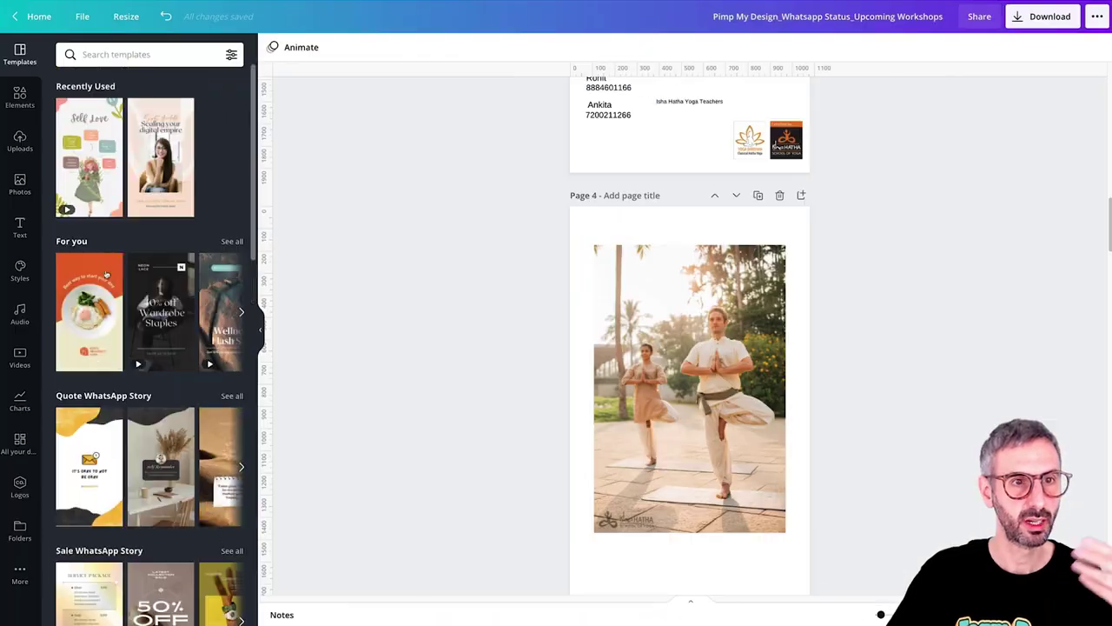
Step: Look through the editor's WhatsApp Story template categories for a layout that could hold the class information
{"action": "scroll", "coordinate": [150, 347], "scroll_direction": "down", "scroll_amount": 10}
{"action": "scroll", "coordinate": [133, 337], "scroll_direction": "down", "scroll_amount": 5}
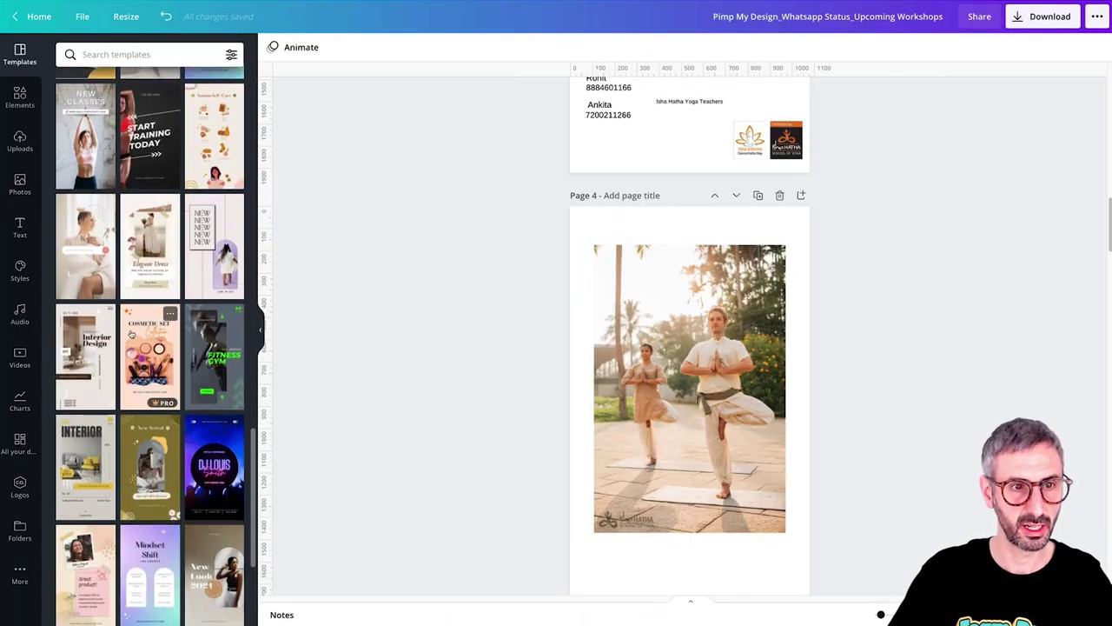
{"action": "scroll", "coordinate": [133, 337], "scroll_direction": "up", "scroll_amount": 15}
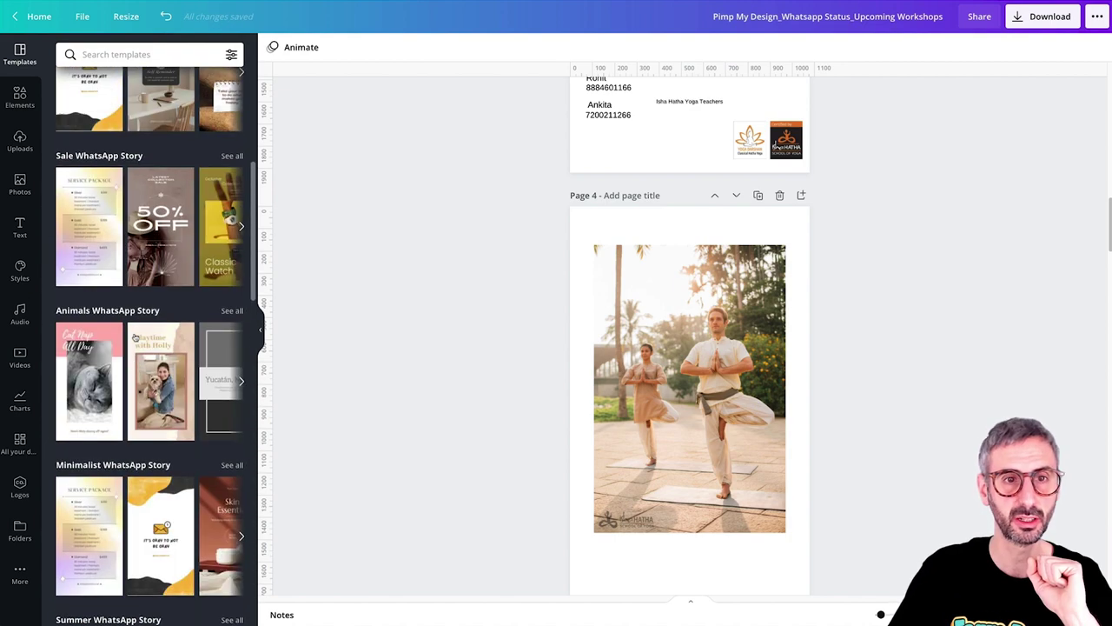
{"action": "mouse_move", "coordinate": [135, 337]}
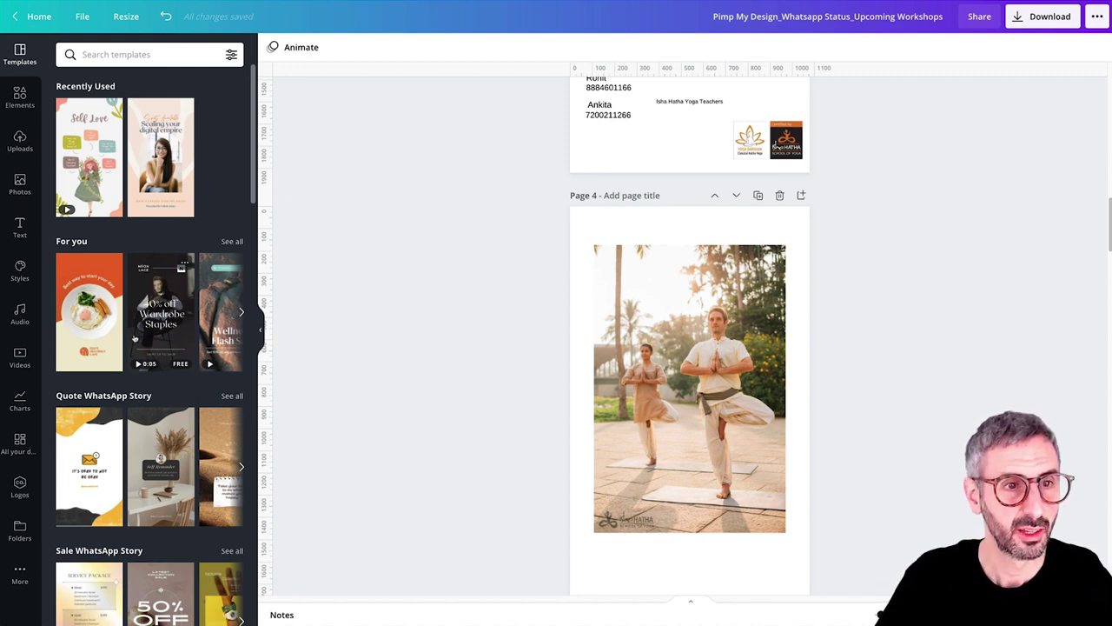
{"action": "scroll", "coordinate": [425, 516], "scroll_direction": "down", "scroll_amount": 3}
{"action": "scroll", "coordinate": [133, 415], "scroll_direction": "down", "scroll_amount": 4}
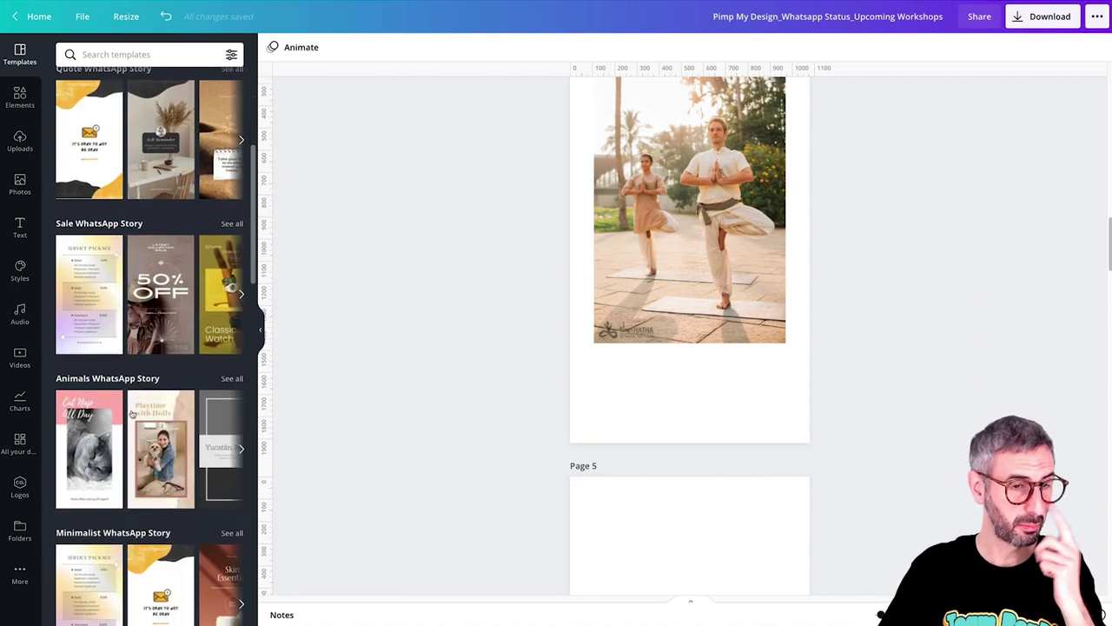
{"action": "scroll", "coordinate": [132, 414], "scroll_direction": "down", "scroll_amount": 2}
{"action": "scroll", "coordinate": [132, 415], "scroll_direction": "up", "scroll_amount": 3}
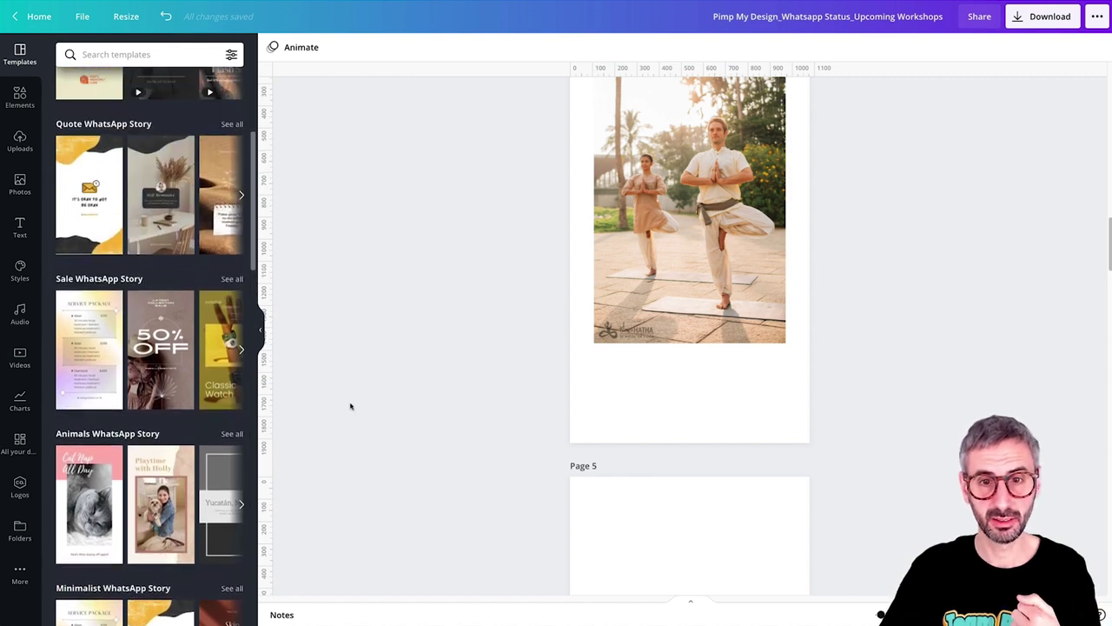
{"action": "scroll", "coordinate": [695, 417], "scroll_direction": "down", "scroll_amount": 3}
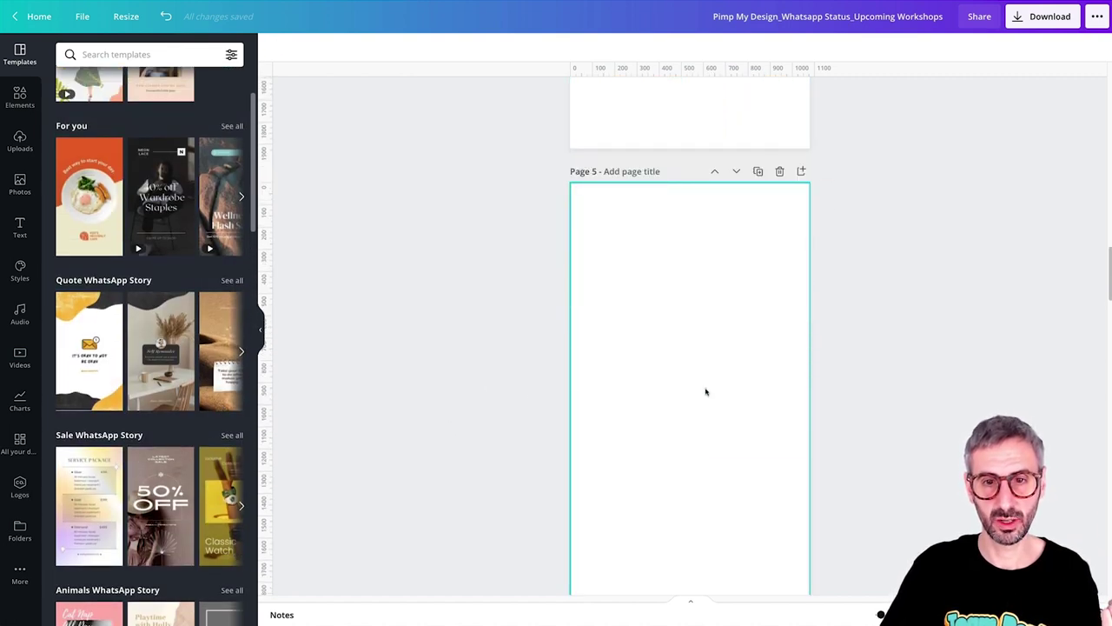
Step: Apply the recently used Self Love template to blank page 5 and compare it with the elements collected on page 3
{"action": "left_click", "coordinate": [706, 391]}
{"action": "scroll", "coordinate": [132, 348], "scroll_direction": "up", "scroll_amount": 2}
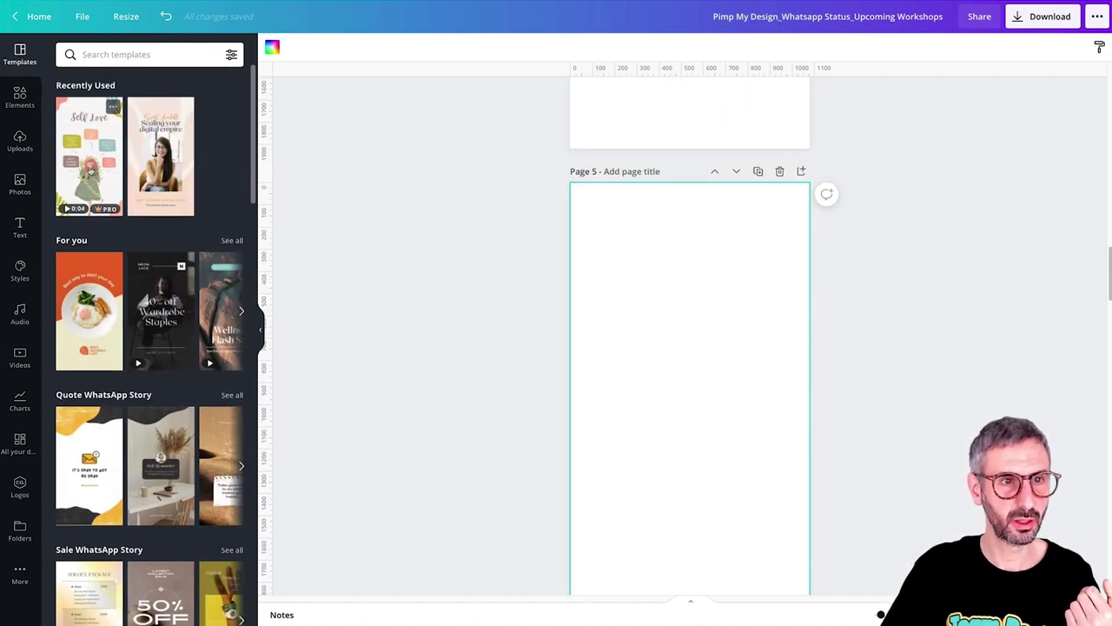
{"action": "left_click", "coordinate": [124, 186]}
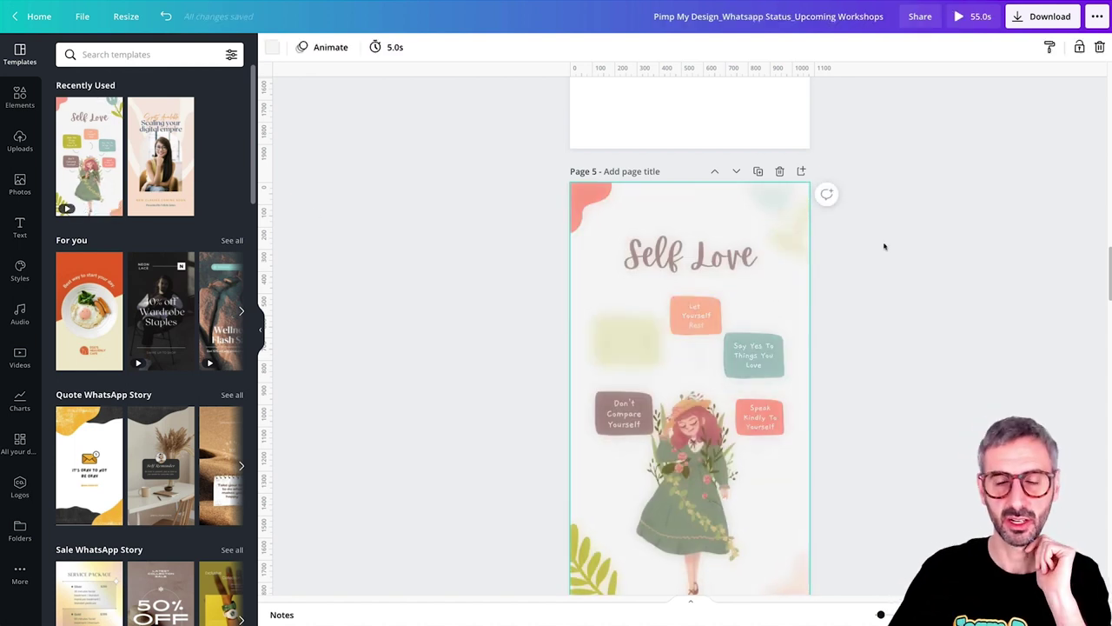
{"action": "scroll", "coordinate": [884, 245], "scroll_direction": "down", "scroll_amount": 1}
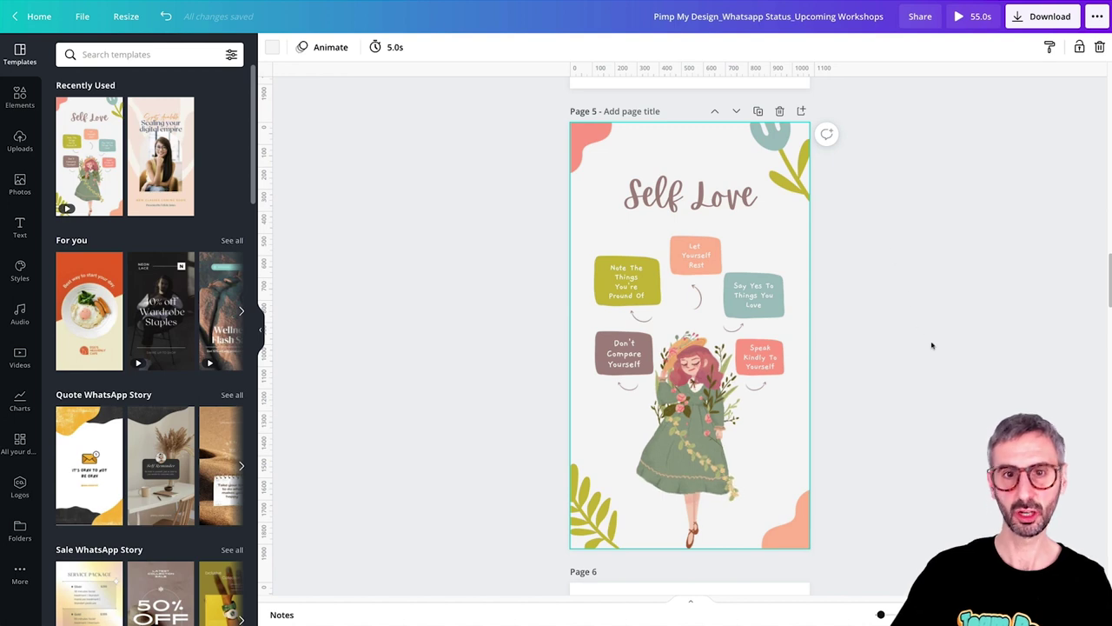
{"action": "scroll", "coordinate": [882, 333], "scroll_direction": "up", "scroll_amount": 10}
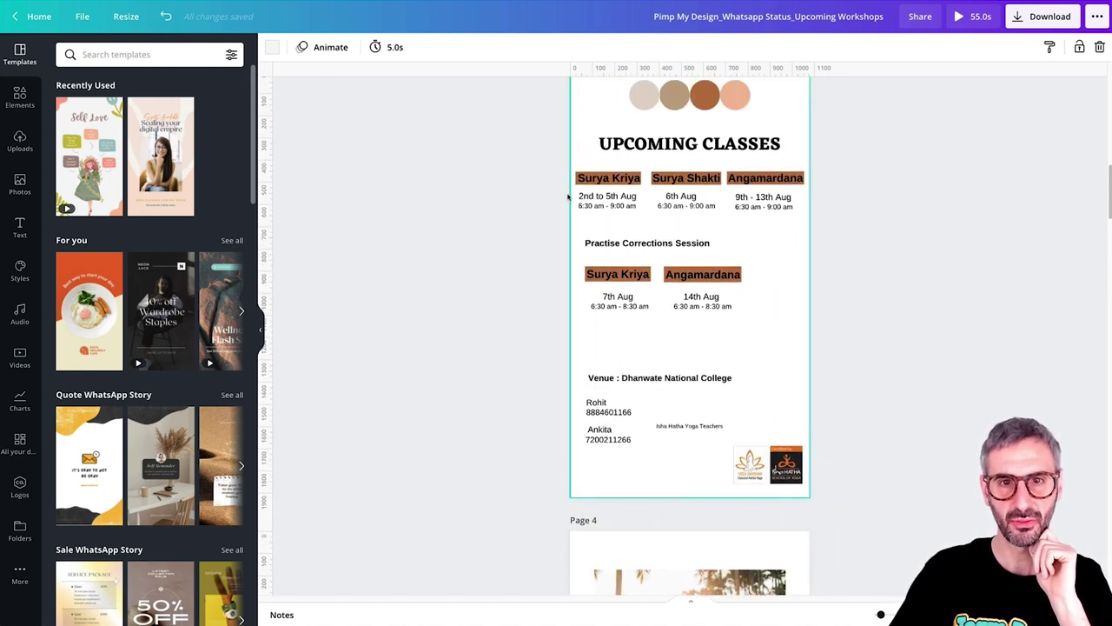
{"action": "scroll", "coordinate": [809, 214], "scroll_direction": "down", "scroll_amount": 7}
{"action": "scroll", "coordinate": [750, 363], "scroll_direction": "down", "scroll_amount": 3}
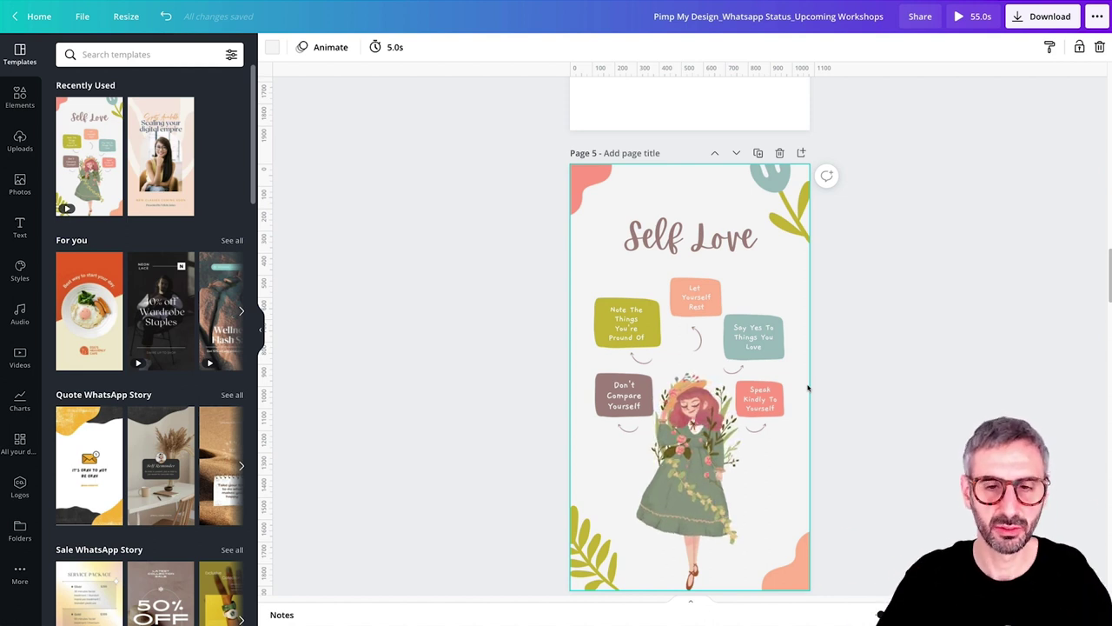
Step: Delete the girl illustration, the blue flower and the green leaf branch from the page 5 template
{"action": "left_click", "coordinate": [675, 511]}
{"action": "key", "text": "Delete"}
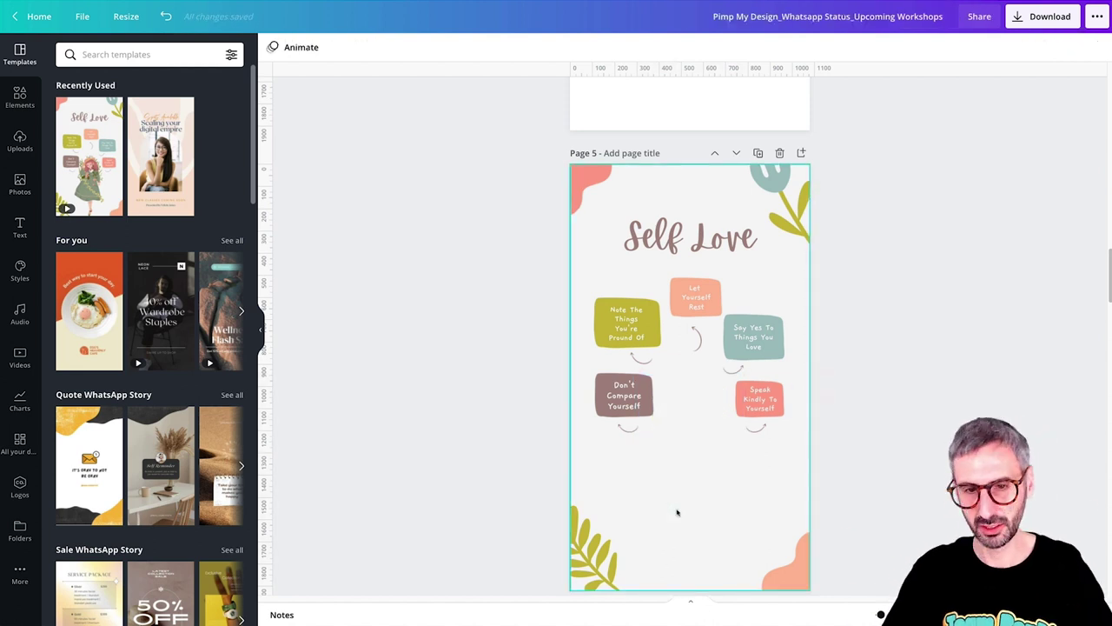
{"action": "left_click", "coordinate": [576, 584]}
{"action": "left_click", "coordinate": [789, 192]}
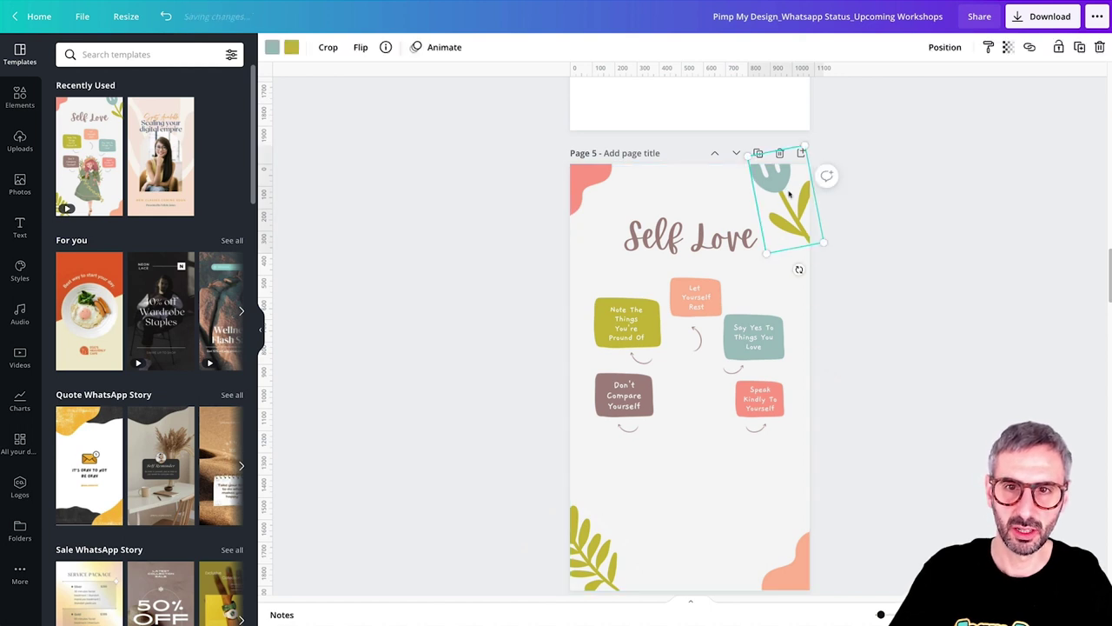
{"action": "key", "text": "Delete"}
{"action": "left_click", "coordinate": [612, 516]}
{"action": "key", "text": "Delete"}
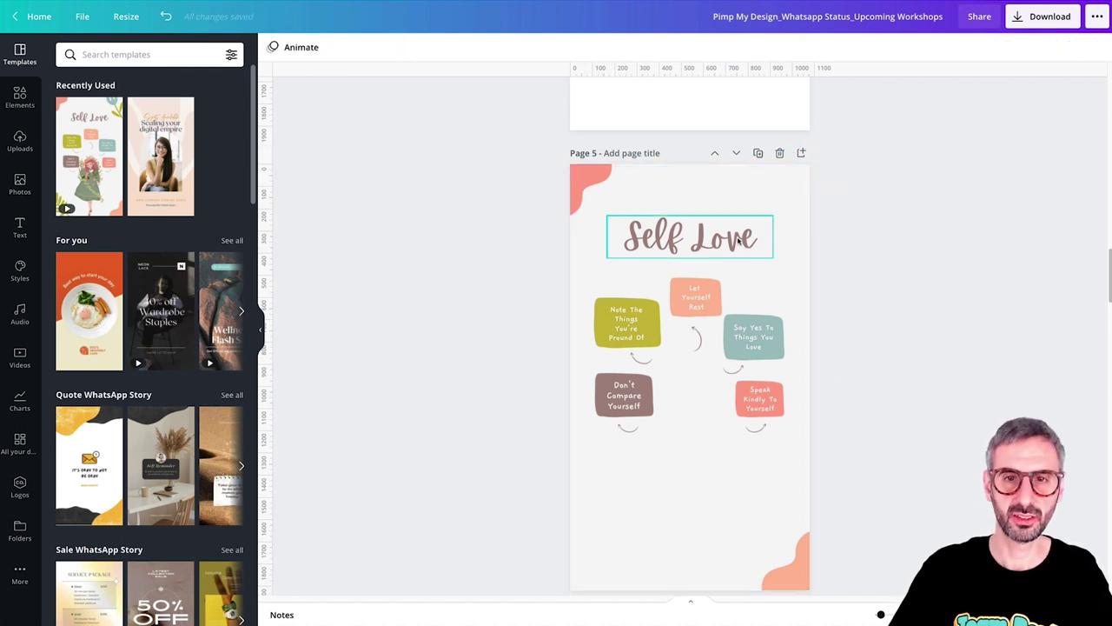
Step: Replace the Self Love title on page 5 with "Upcoming Classes", reusing the heading text from page 3
{"action": "scroll", "coordinate": [686, 258], "scroll_direction": "up", "scroll_amount": 3}
{"action": "left_click", "coordinate": [687, 370]}
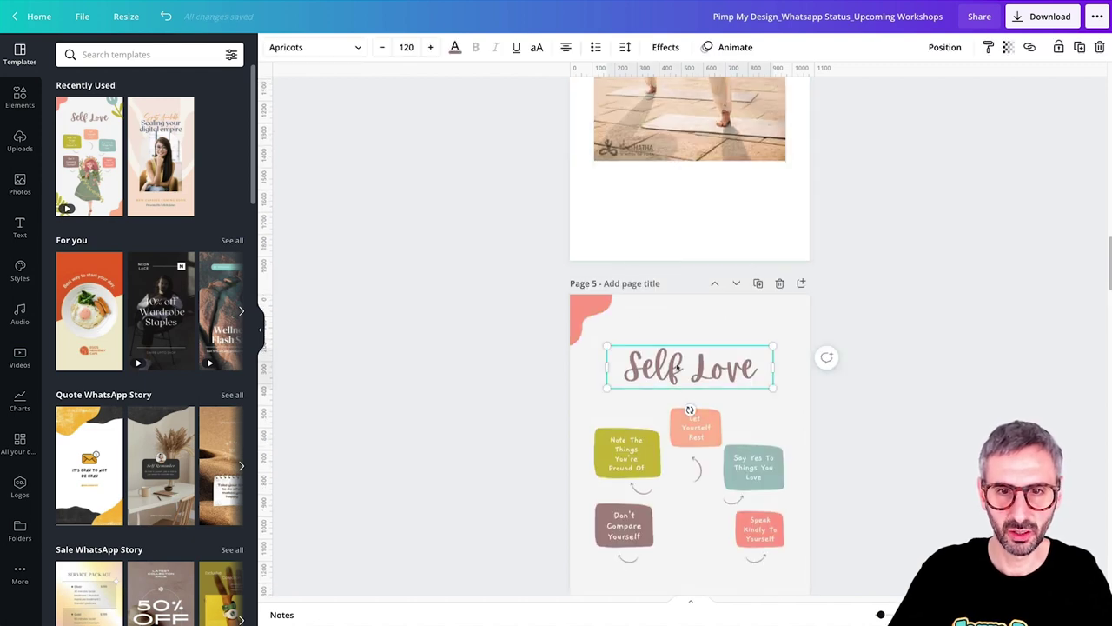
{"action": "left_click", "coordinate": [686, 370]}
{"action": "scroll", "coordinate": [682, 374], "scroll_direction": "up", "scroll_amount": 10}
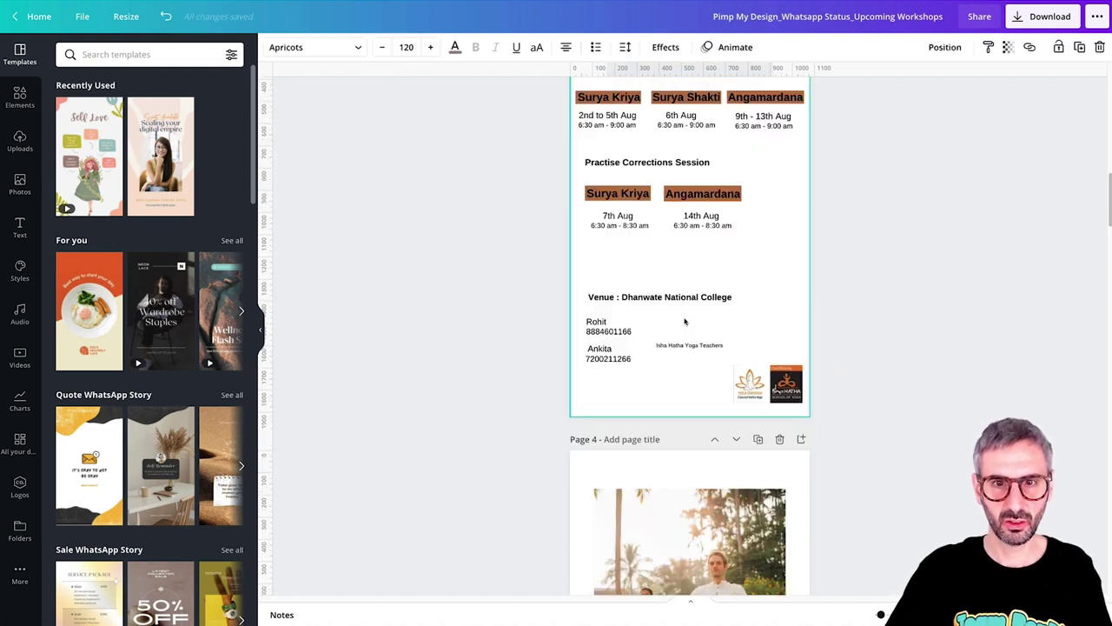
{"action": "left_click", "coordinate": [700, 317]}
{"action": "left_click", "coordinate": [713, 316]}
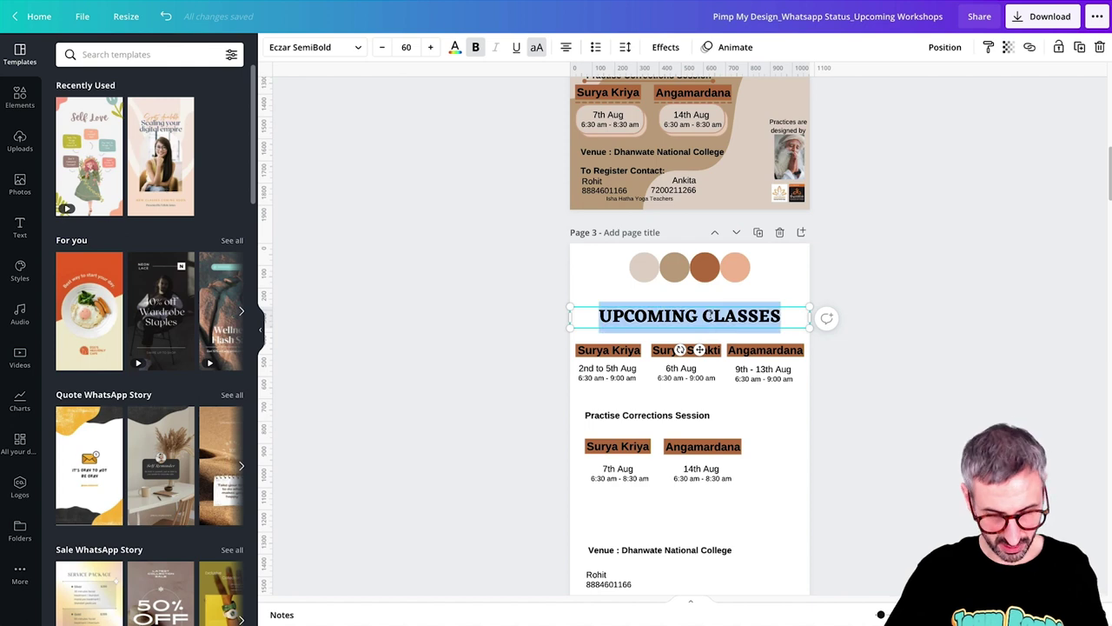
{"action": "scroll", "coordinate": [699, 349], "scroll_direction": "down", "scroll_amount": 10}
{"action": "left_click", "coordinate": [704, 484]}
{"action": "left_click", "coordinate": [704, 484]}
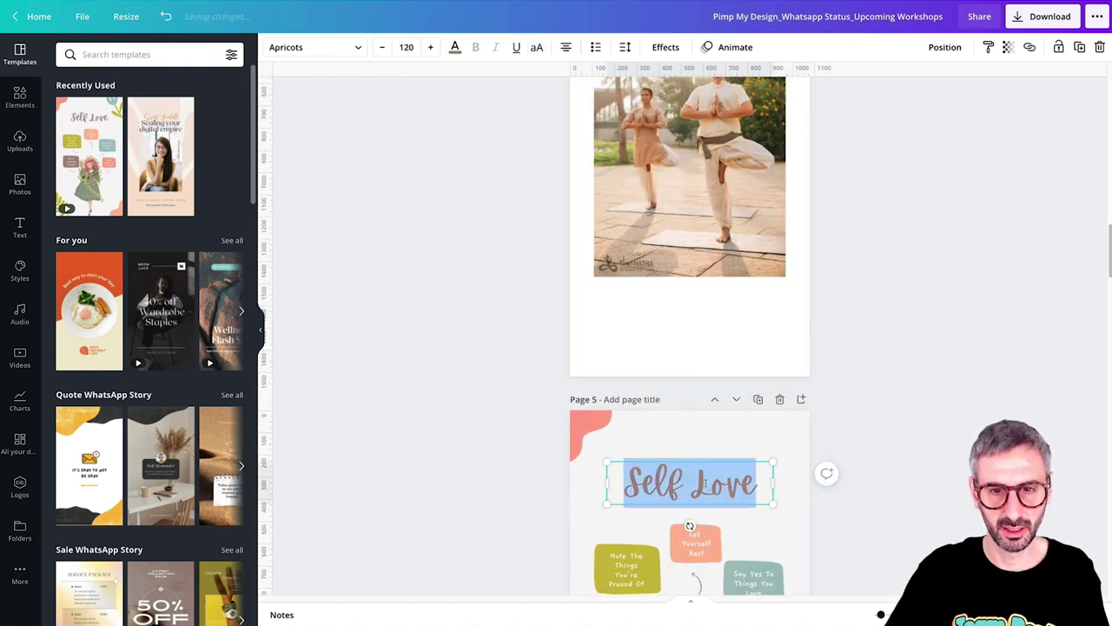
{"action": "type", "text": "Upcoming Classes"}
Step: Adjust the line spacing of the two-line Upcoming Classes title on page 5
{"action": "scroll", "coordinate": [705, 391], "scroll_direction": "down", "scroll_amount": 5}
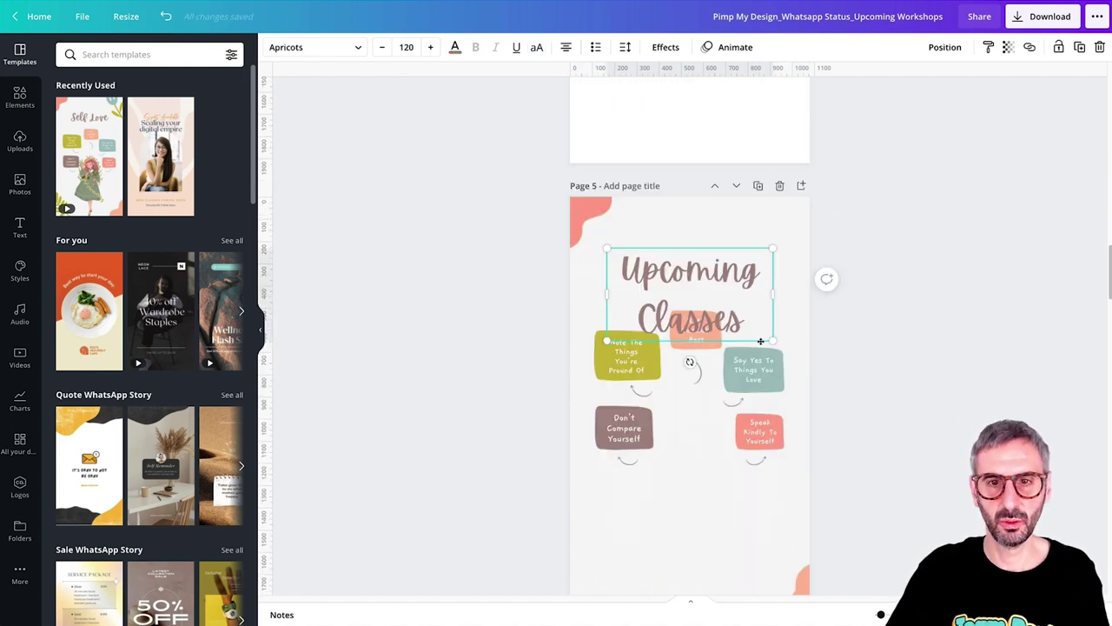
{"action": "left_click", "coordinate": [623, 48]}
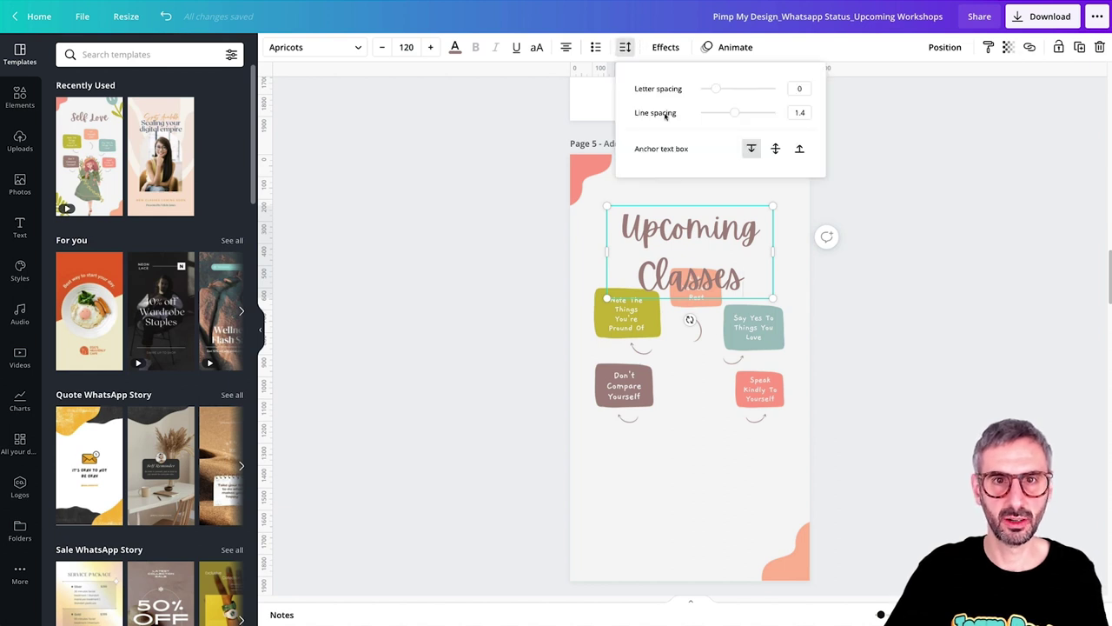
{"action": "mouse_move", "coordinate": [735, 114]}
{"action": "left_mouse_down"}
{"action": "mouse_move", "coordinate": [697, 119]}
{"action": "mouse_move", "coordinate": [735, 125]}
{"action": "left_mouse_up"}
{"action": "left_click", "coordinate": [692, 454]}
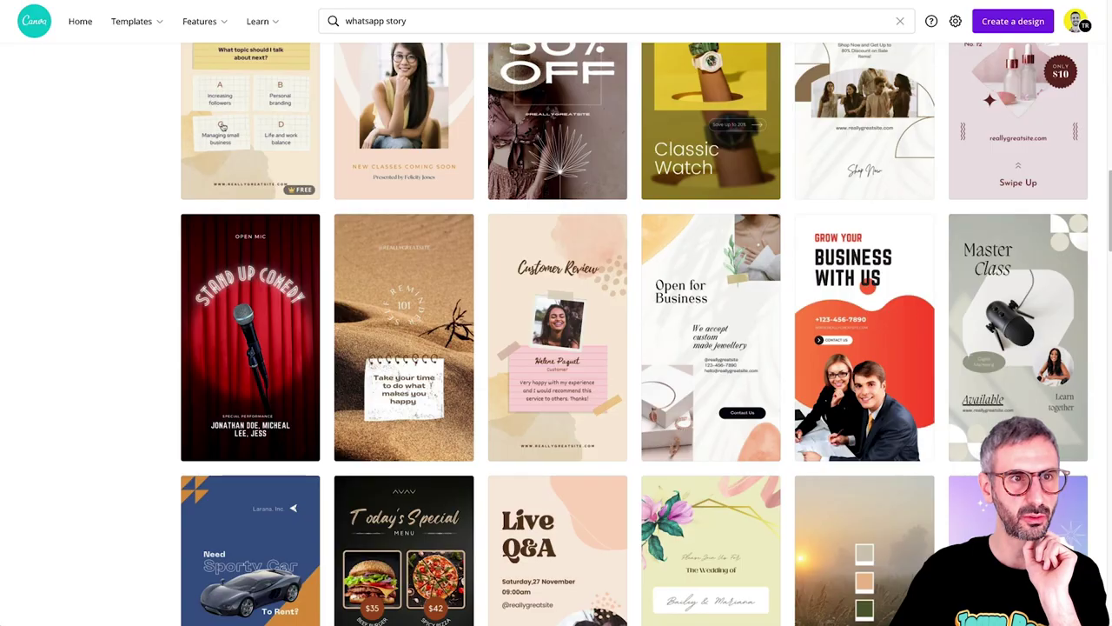
Step: Search the template library for "yoga" and browse the templates for design inspiration
{"action": "scroll", "coordinate": [77, 98], "scroll_direction": "up", "scroll_amount": 8}
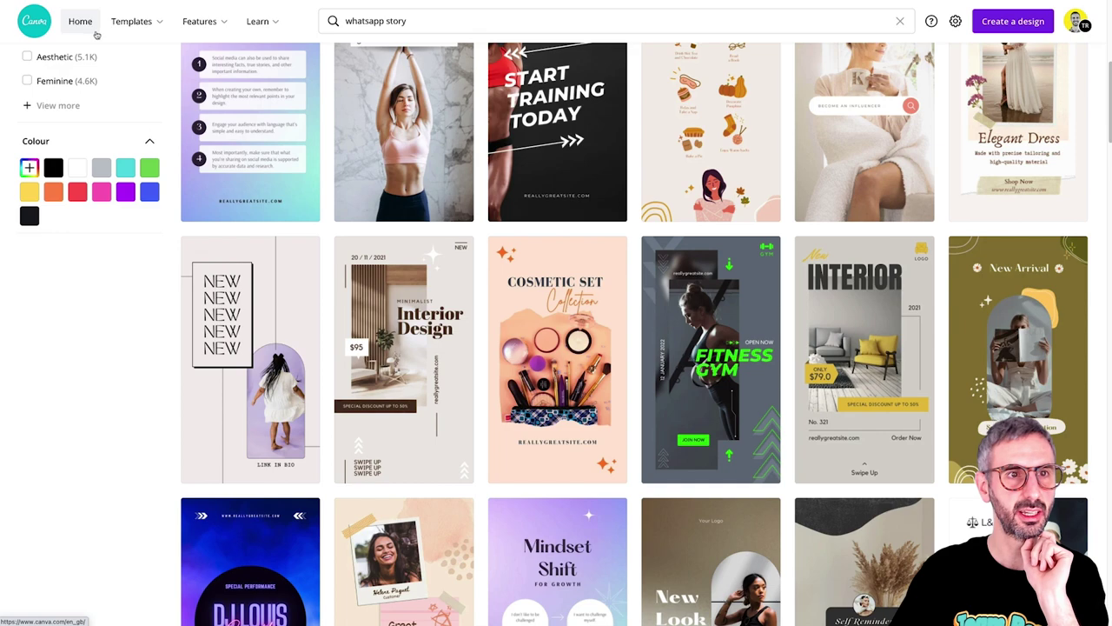
{"action": "left_click", "coordinate": [83, 20]}
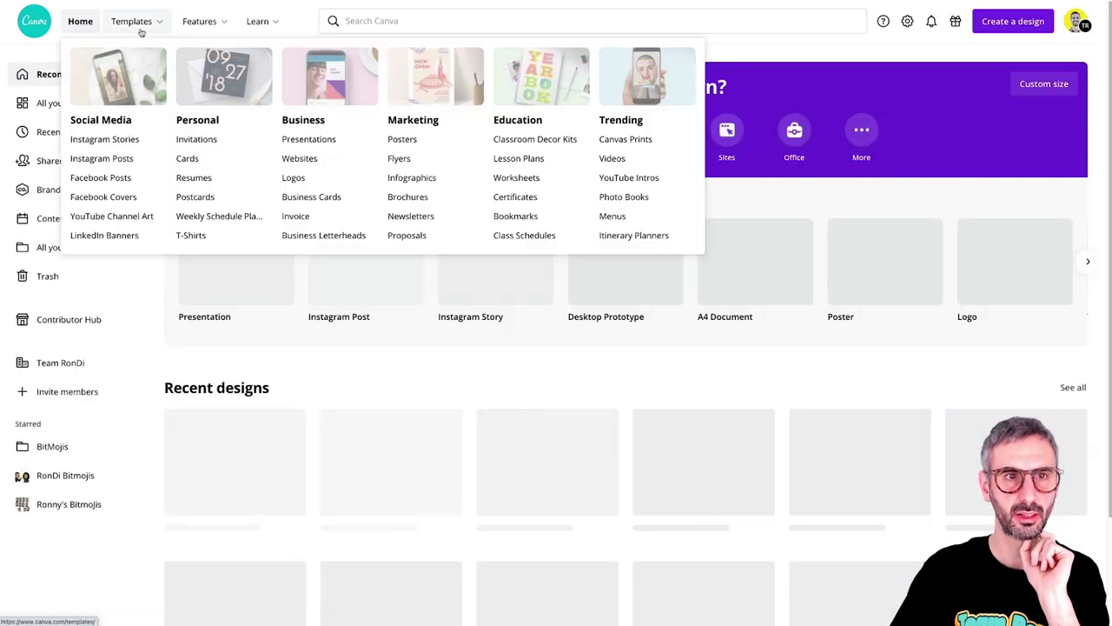
{"action": "left_click", "coordinate": [141, 26]}
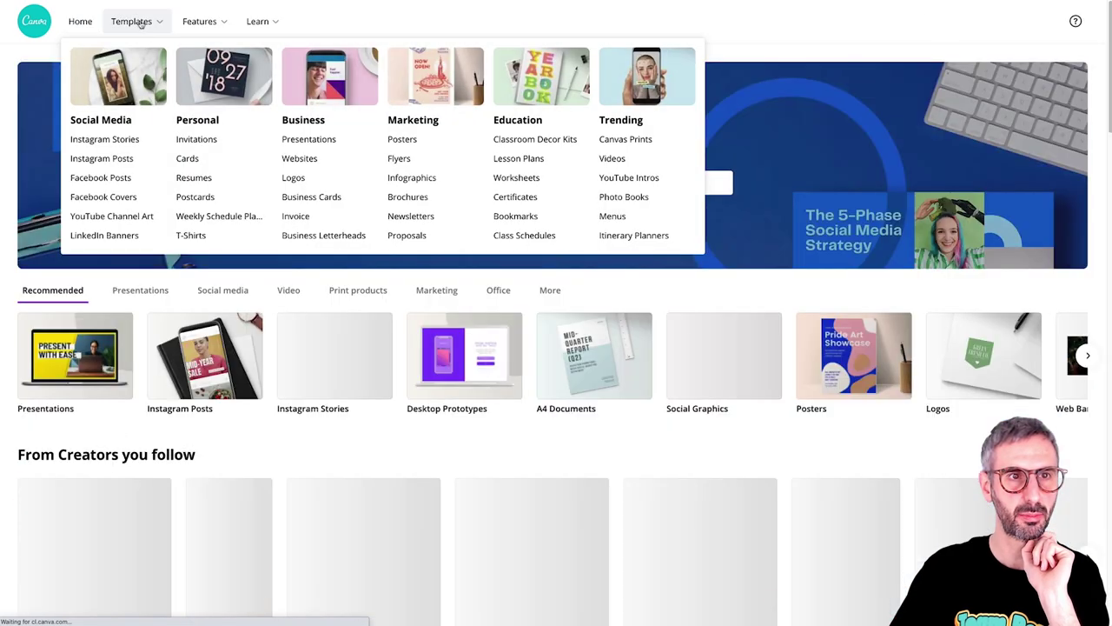
{"action": "left_click", "coordinate": [709, 182]}
{"action": "type", "text": "yoga"}
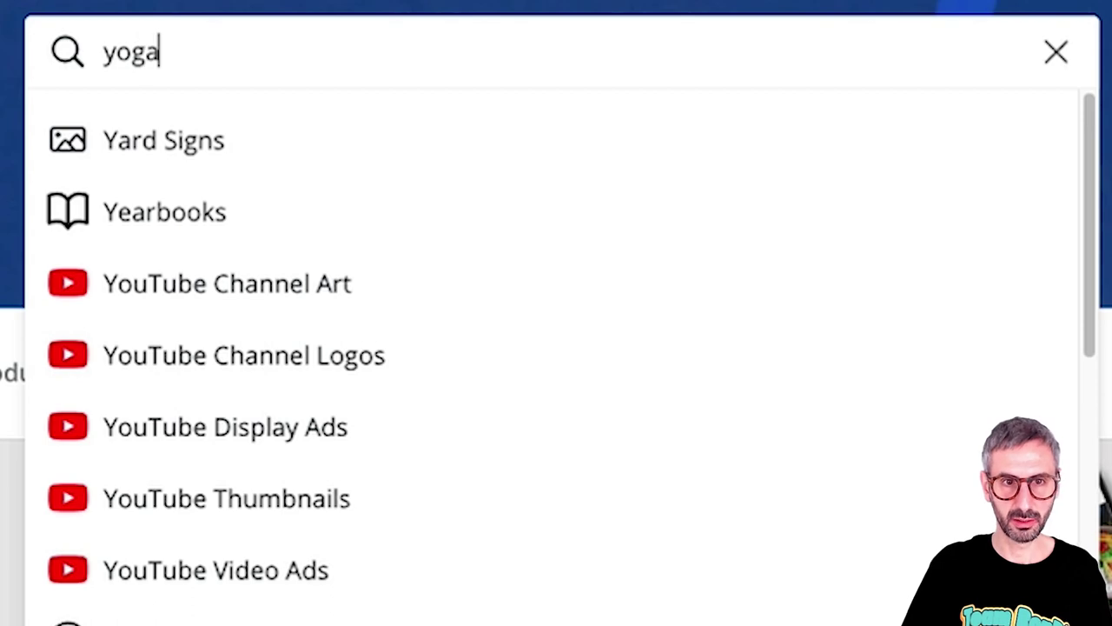
{"action": "key", "text": "Return"}
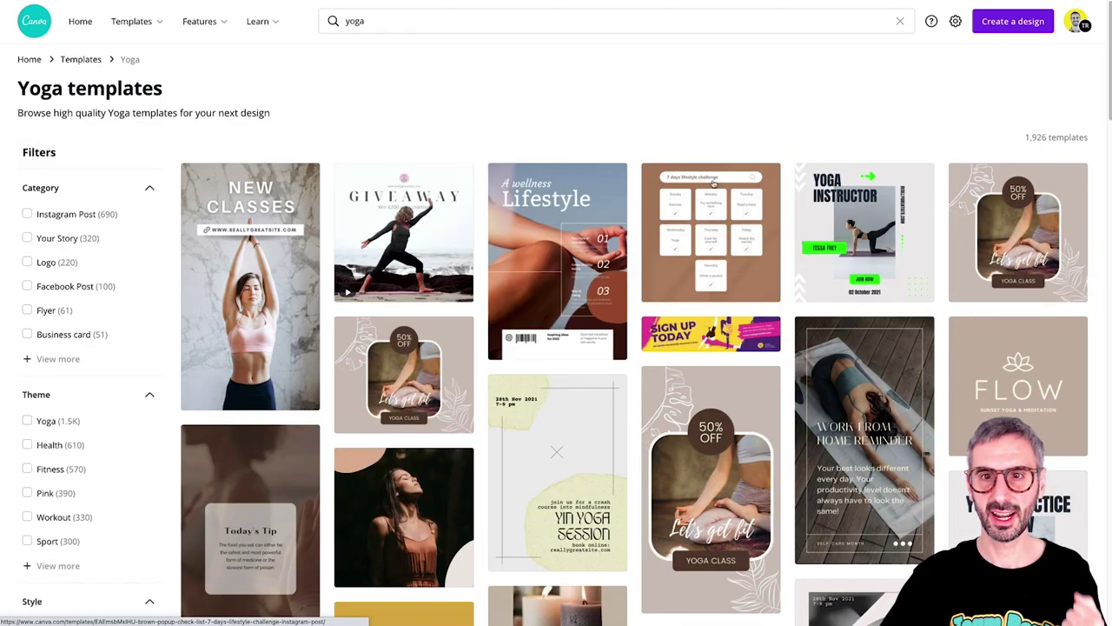
{"action": "scroll", "coordinate": [714, 183], "scroll_direction": "down", "scroll_amount": 5}
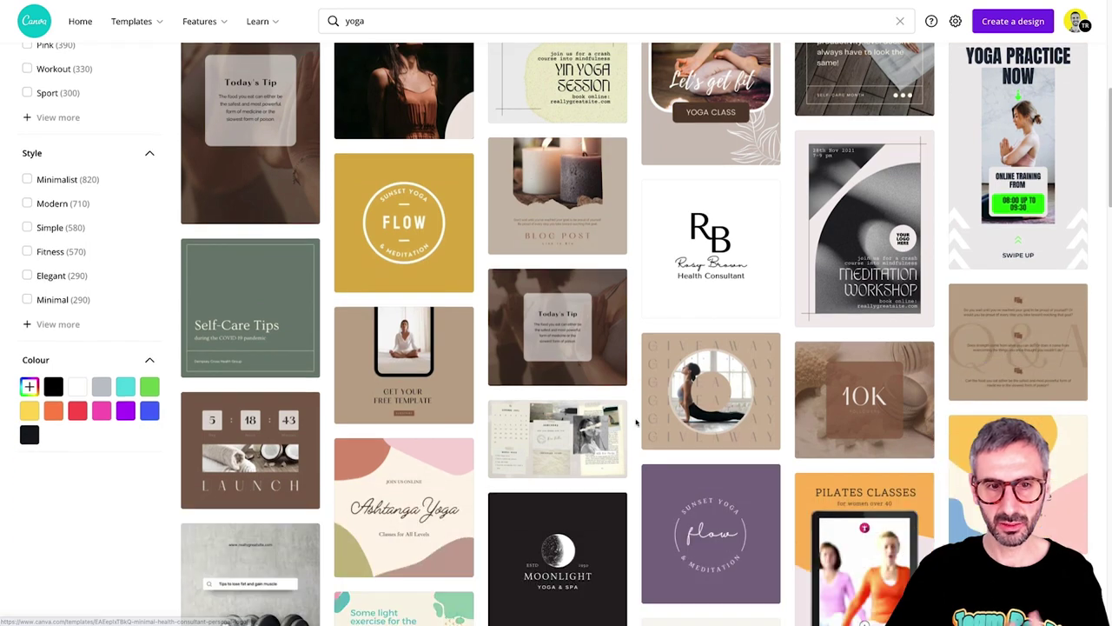
{"action": "scroll", "coordinate": [636, 422], "scroll_direction": "down", "scroll_amount": 8}
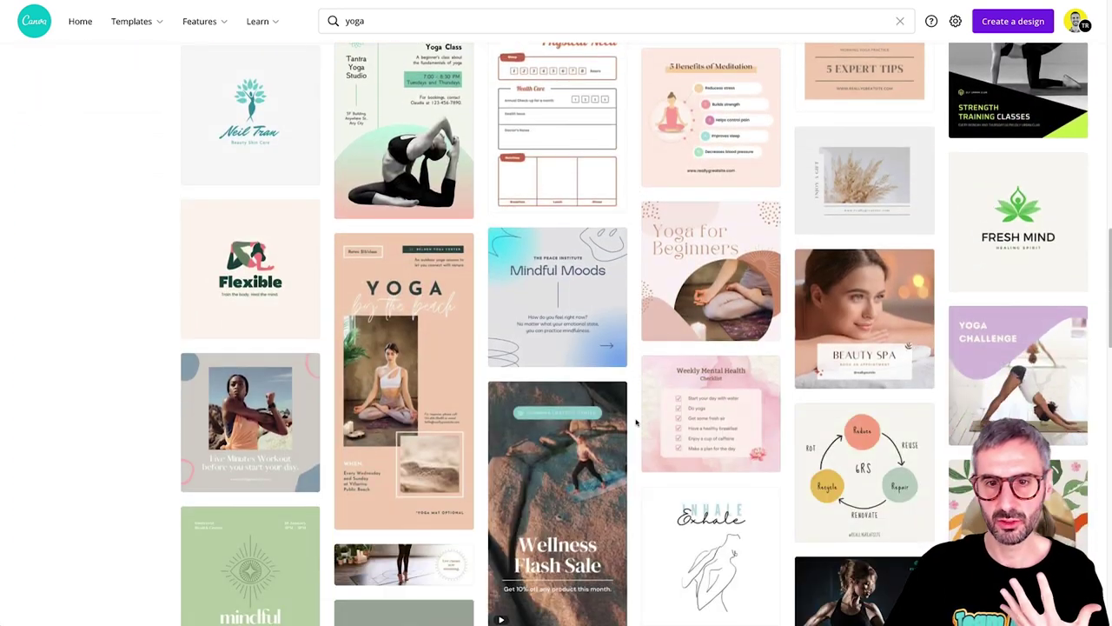
Step: Browse the yoga templates and examine the Green Yoga Course Event Instagram Post preview
{"action": "scroll", "coordinate": [636, 422], "scroll_direction": "down", "scroll_amount": 2}
{"action": "scroll", "coordinate": [636, 422], "scroll_direction": "down", "scroll_amount": 2}
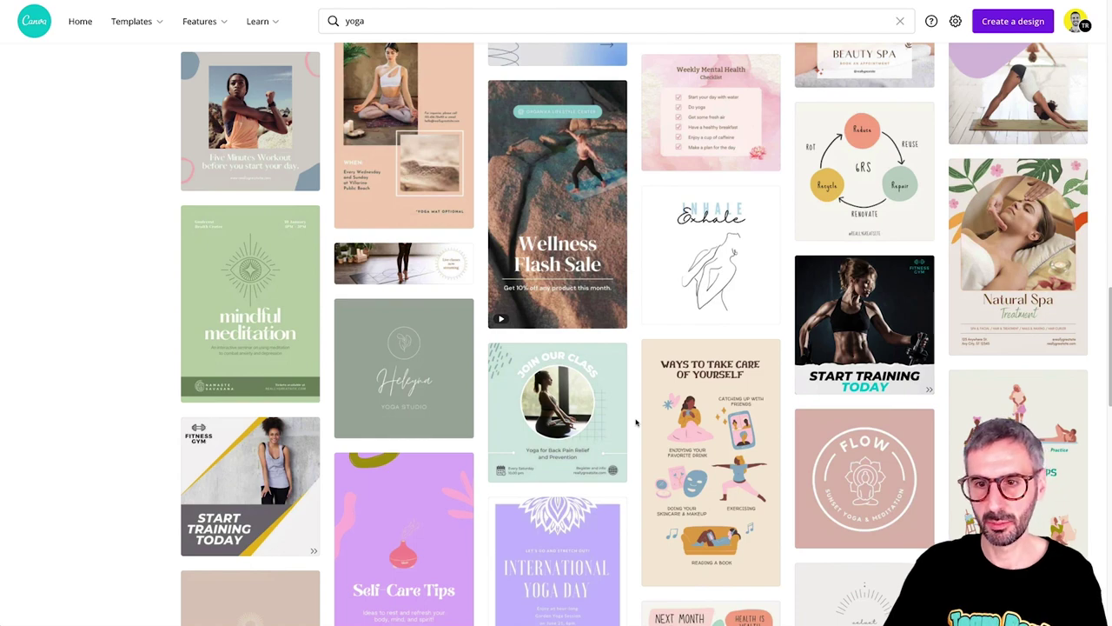
{"action": "left_click", "coordinate": [532, 401]}
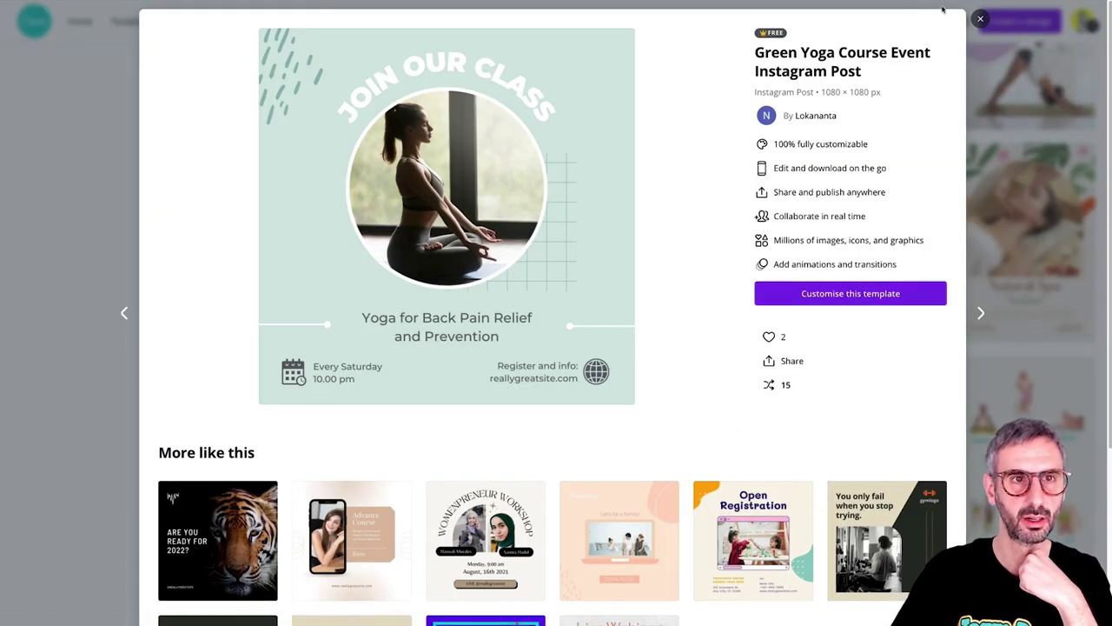
{"action": "scroll", "coordinate": [878, 129], "scroll_direction": "down", "scroll_amount": 3}
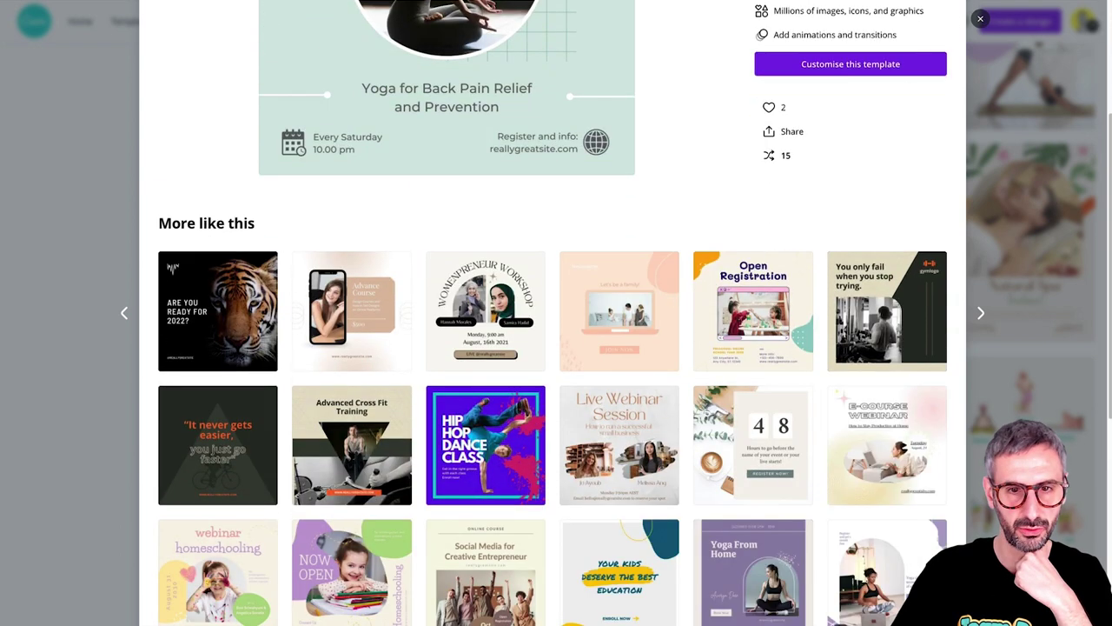
{"action": "left_click", "coordinate": [980, 19]}
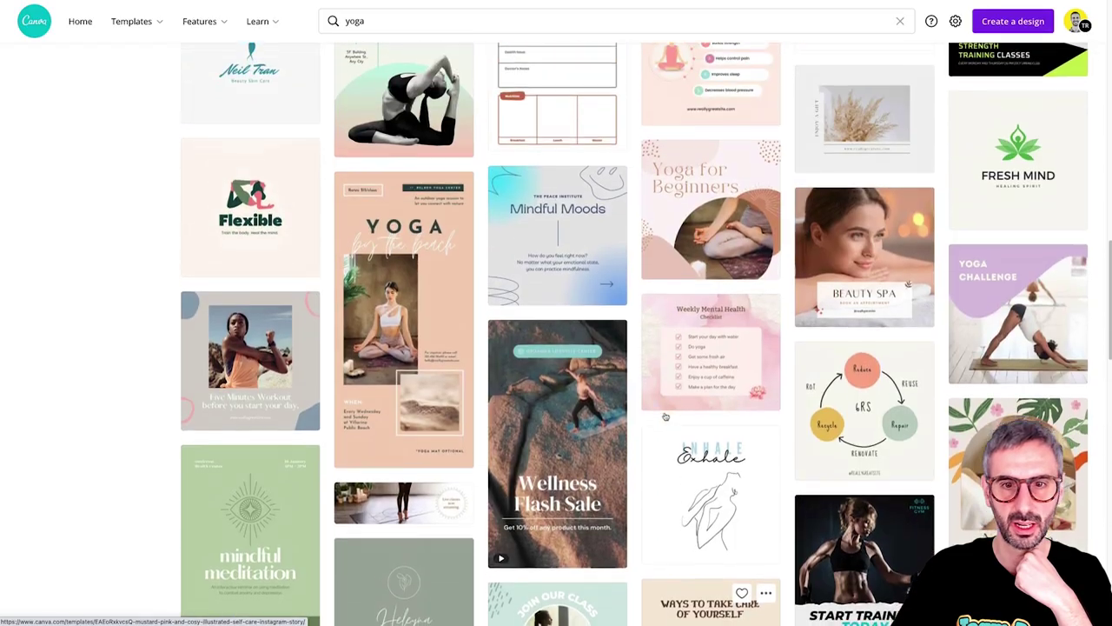
Step: Find the Photographic Yoga Class Meditation Center Instagram Post among the yoga templates and open it for customising
{"action": "scroll", "coordinate": [666, 417], "scroll_direction": "down", "scroll_amount": 6}
{"action": "scroll", "coordinate": [666, 417], "scroll_direction": "down", "scroll_amount": 2}
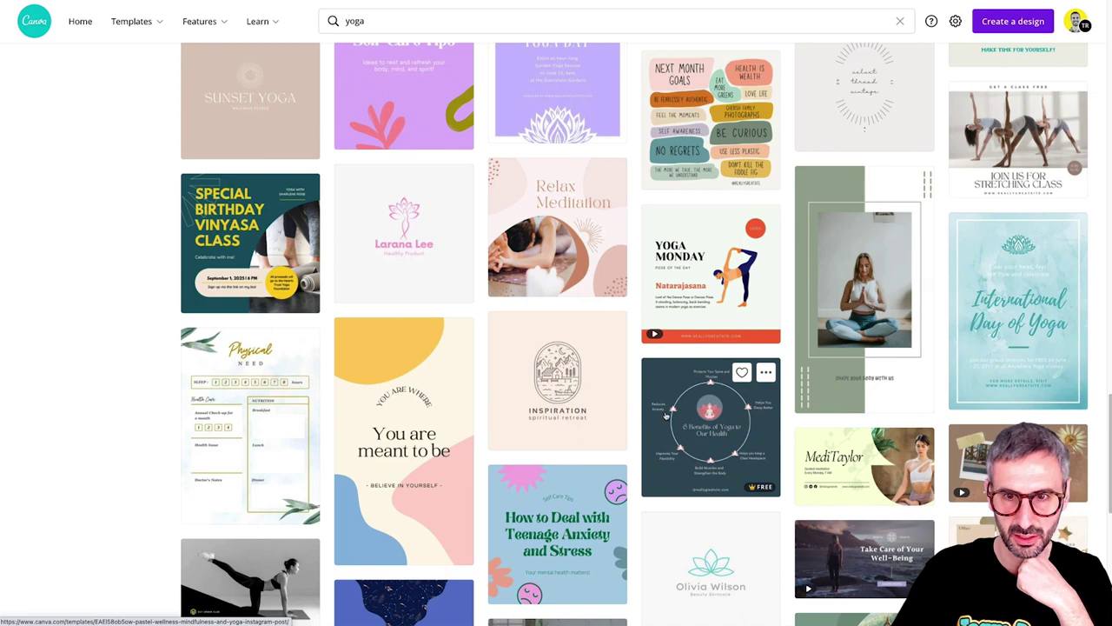
{"action": "scroll", "coordinate": [666, 416], "scroll_direction": "down", "scroll_amount": 5}
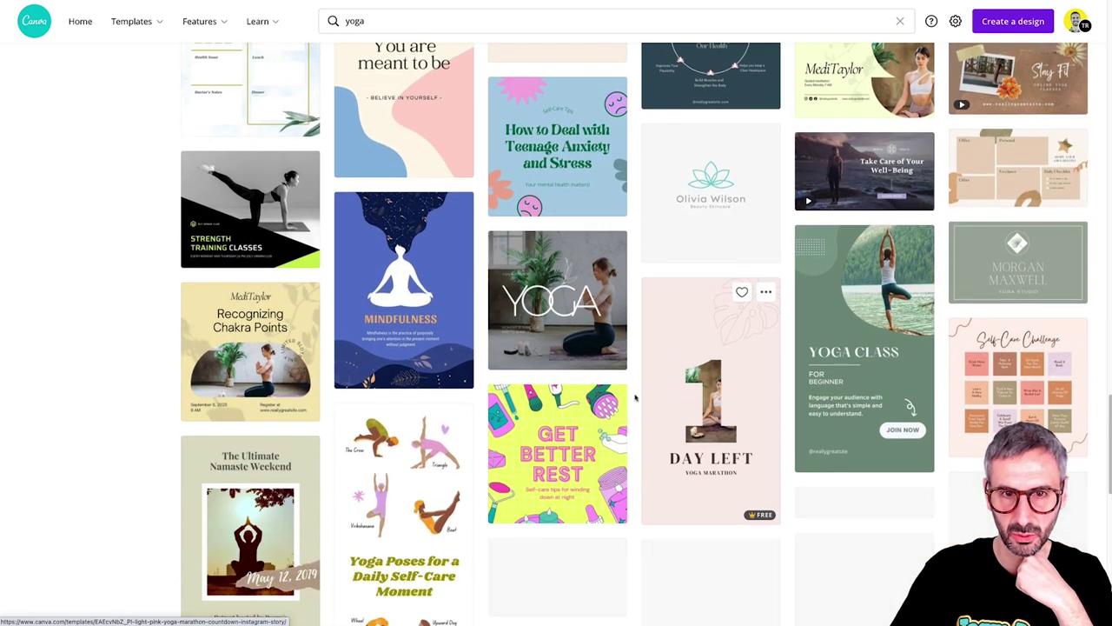
{"action": "left_click", "coordinate": [566, 299]}
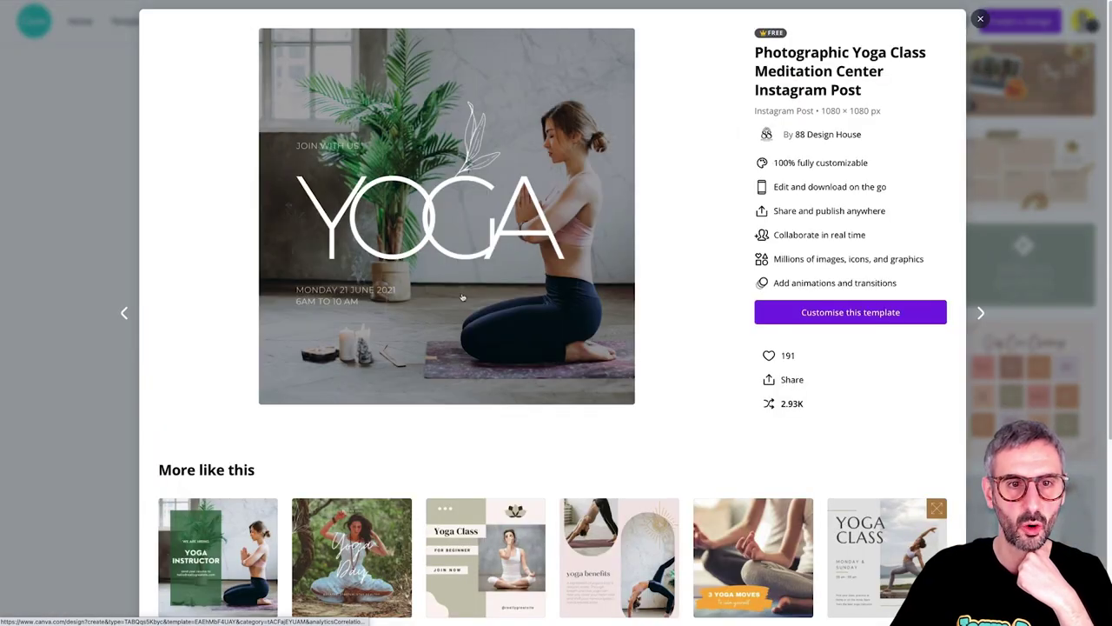
{"action": "left_click", "coordinate": [489, 282]}
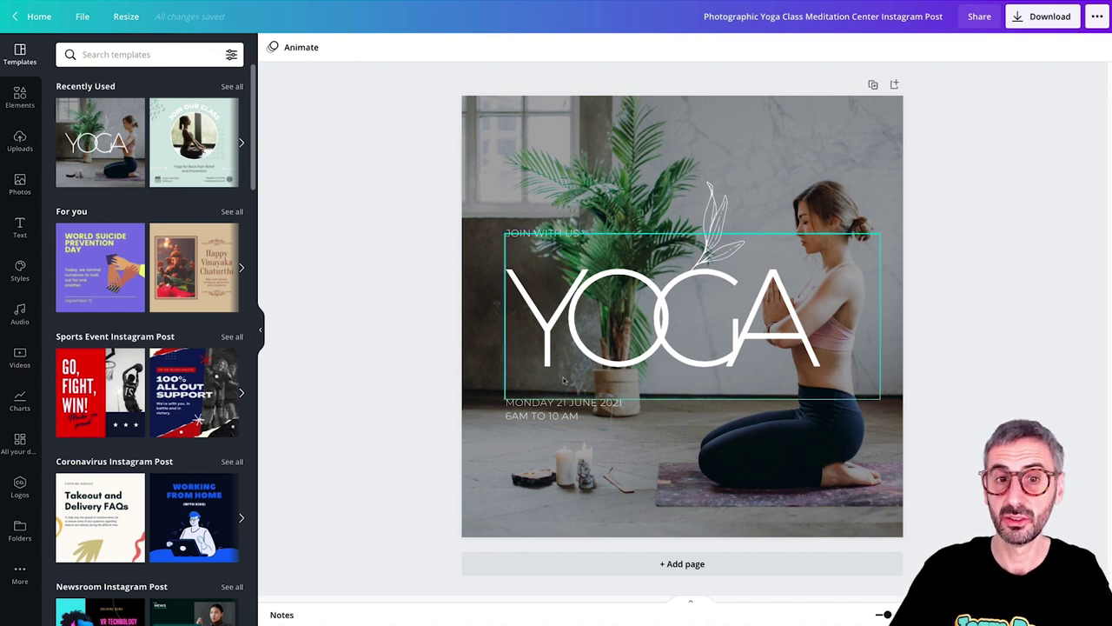
Step: Copy the date and time text from the photographic yoga template onto page 5, below the coloured boxes
{"action": "left_click", "coordinate": [561, 408]}
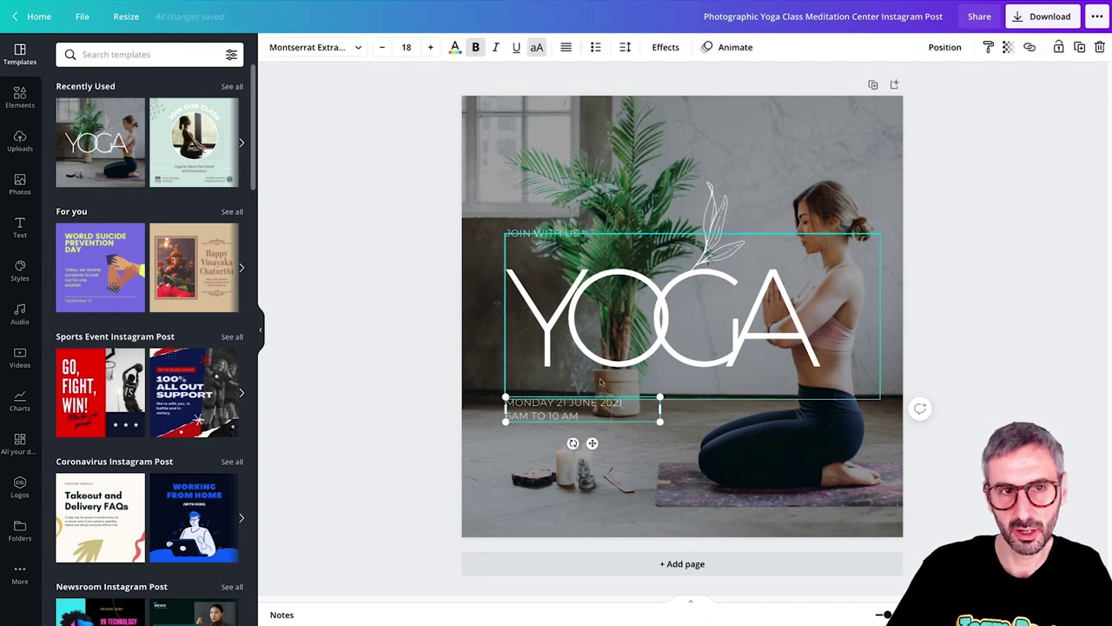
{"action": "left_click", "coordinate": [358, 47]}
{"action": "left_click", "coordinate": [160, 110]}
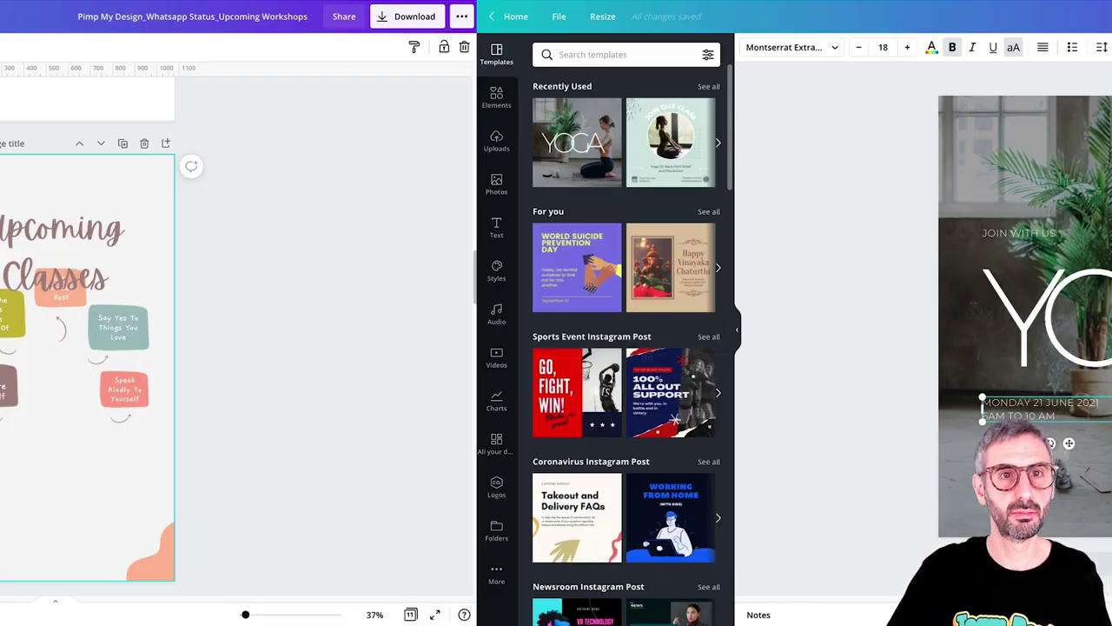
{"action": "scroll", "coordinate": [696, 521], "scroll_direction": "up", "scroll_amount": 8}
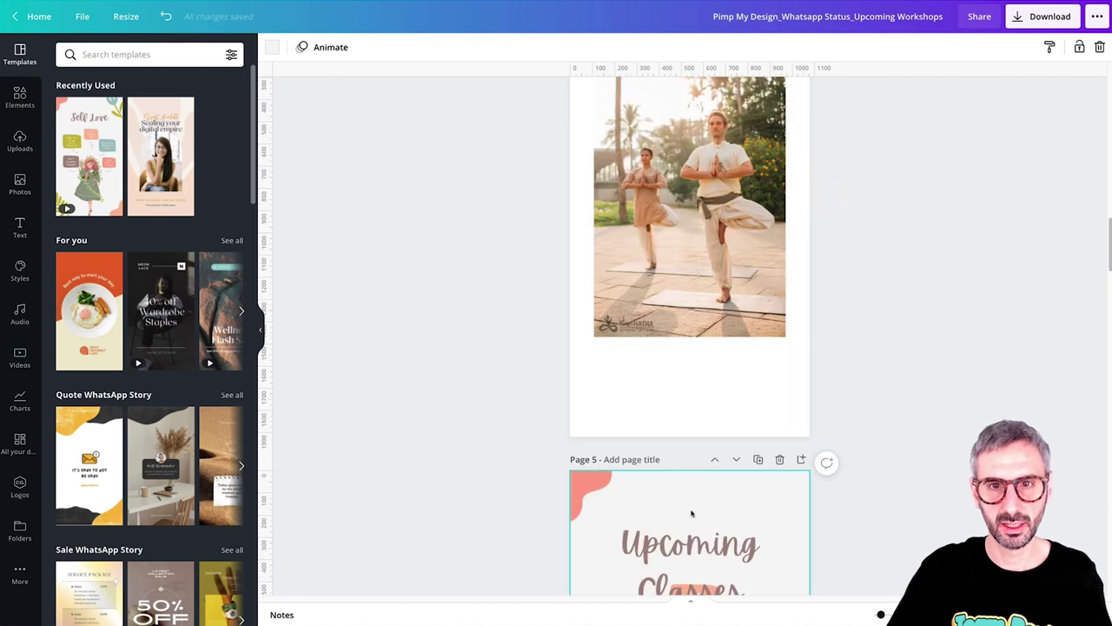
{"action": "scroll", "coordinate": [683, 500], "scroll_direction": "down", "scroll_amount": 8}
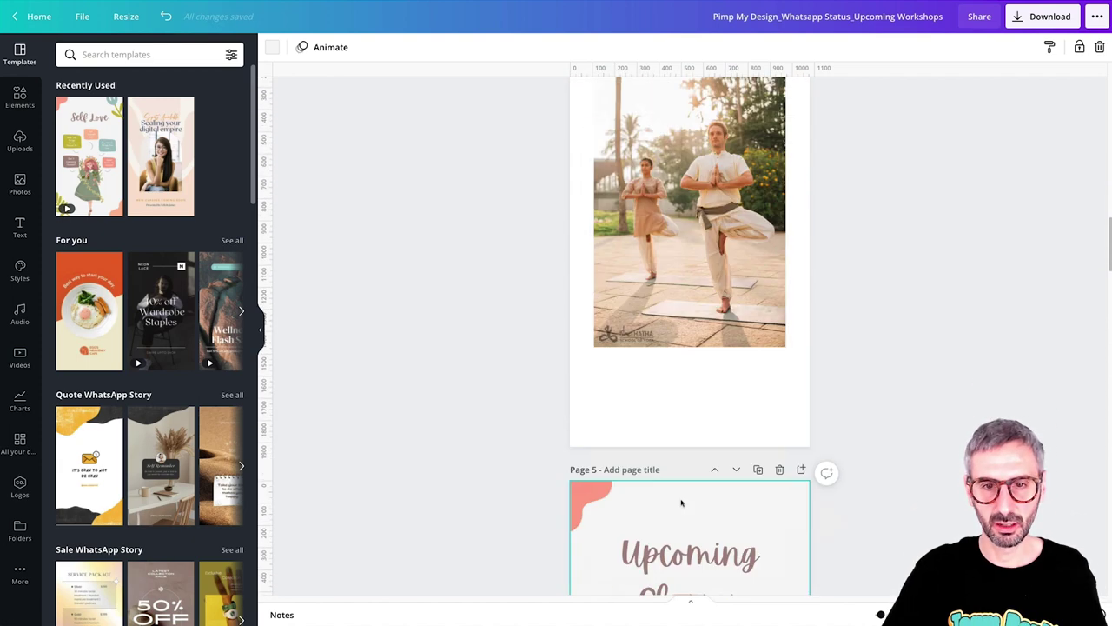
{"action": "left_click_drag", "start_coordinate": [669, 283], "coordinate": [656, 439]}
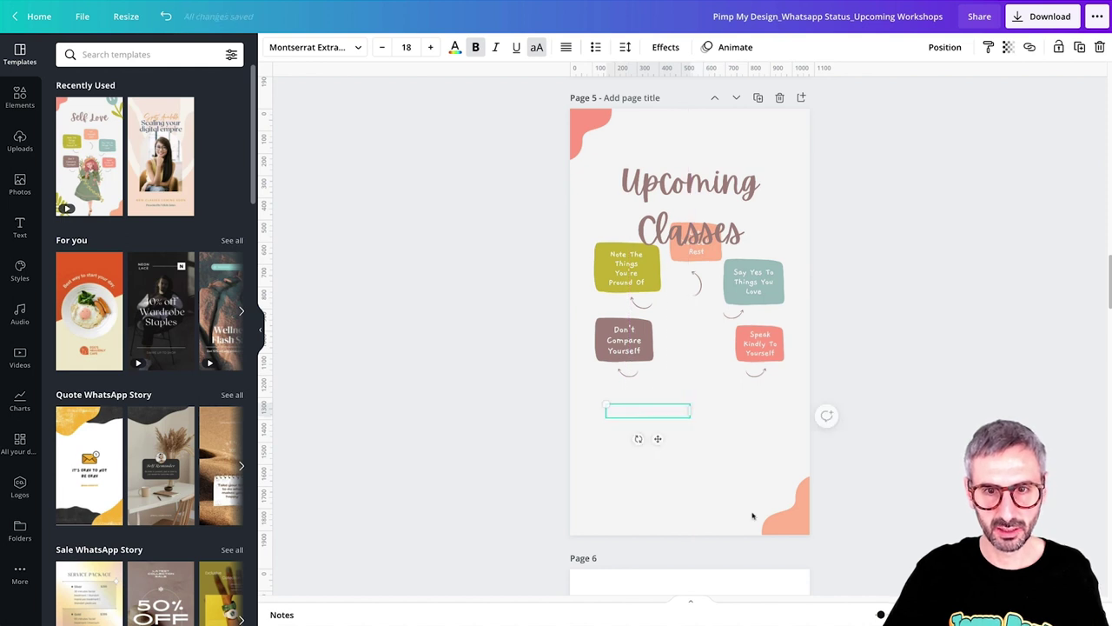
Step: Turn page 5's light grey background white and colour the pasted date and time text dark grey
{"action": "left_click", "coordinate": [740, 478]}
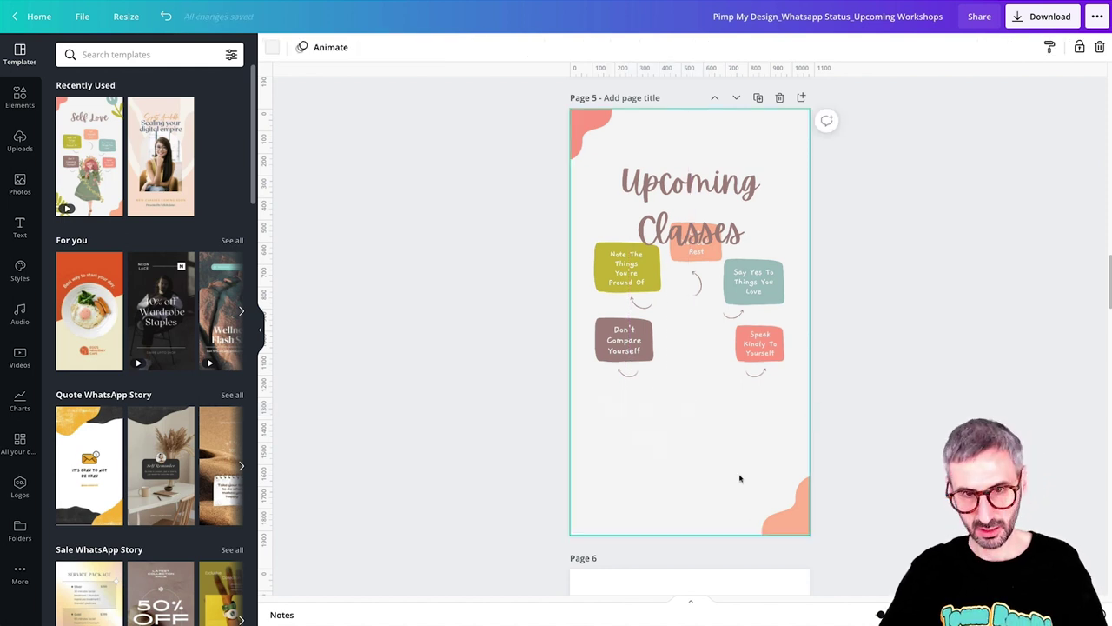
{"action": "left_click", "coordinate": [655, 408]}
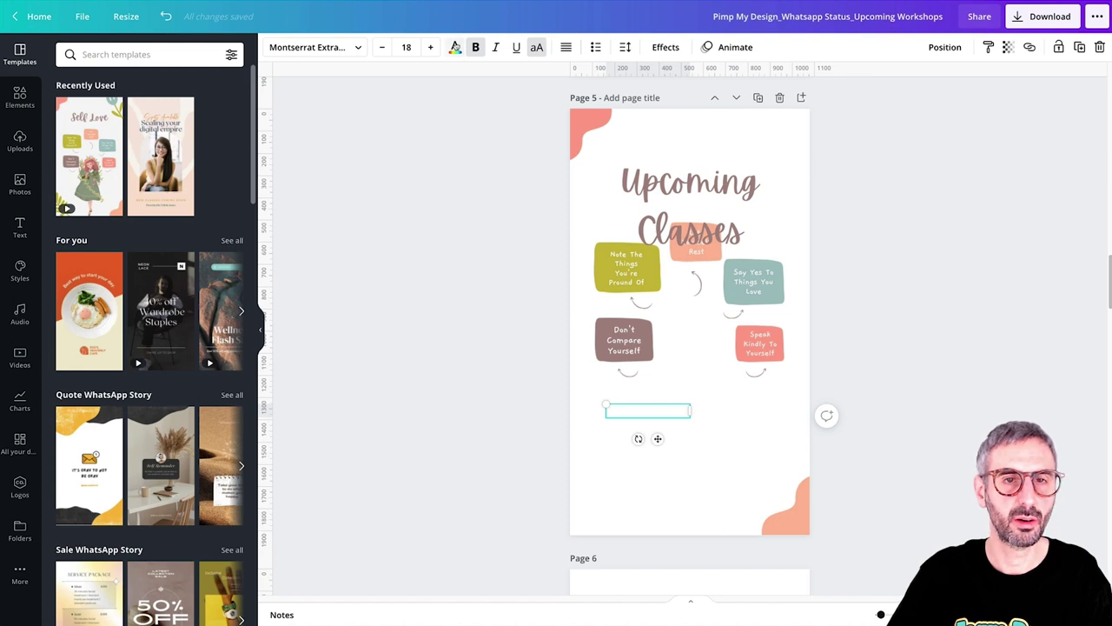
{"action": "left_click", "coordinate": [454, 47]}
{"action": "left_click", "coordinate": [133, 111]}
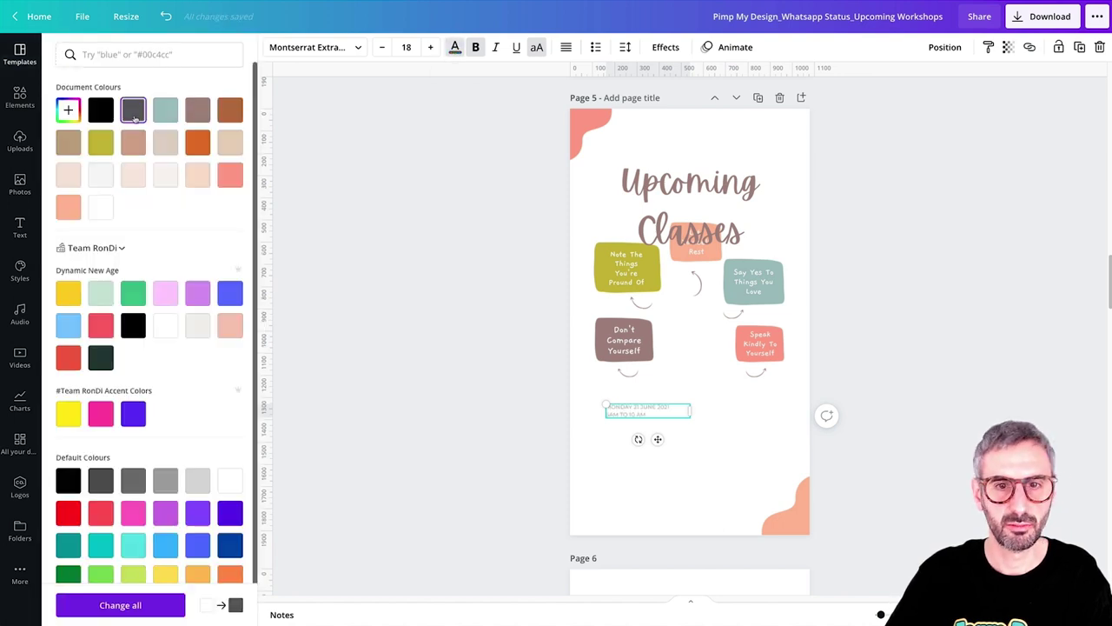
{"action": "left_click", "coordinate": [687, 456]}
{"action": "scroll", "coordinate": [643, 435], "scroll_direction": "up", "scroll_amount": 1}
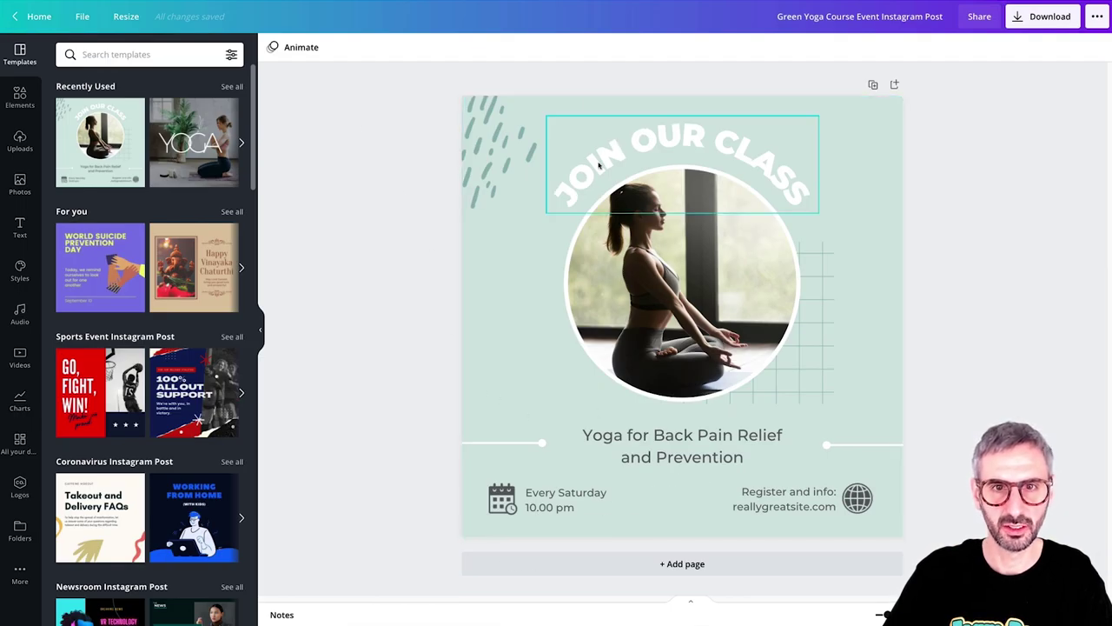
Step: Copy the curved JOIN OUR CLASS heading from the Green Yoga Course template into page 5's lower area and colour it dark grey
{"action": "left_click", "coordinate": [580, 186]}
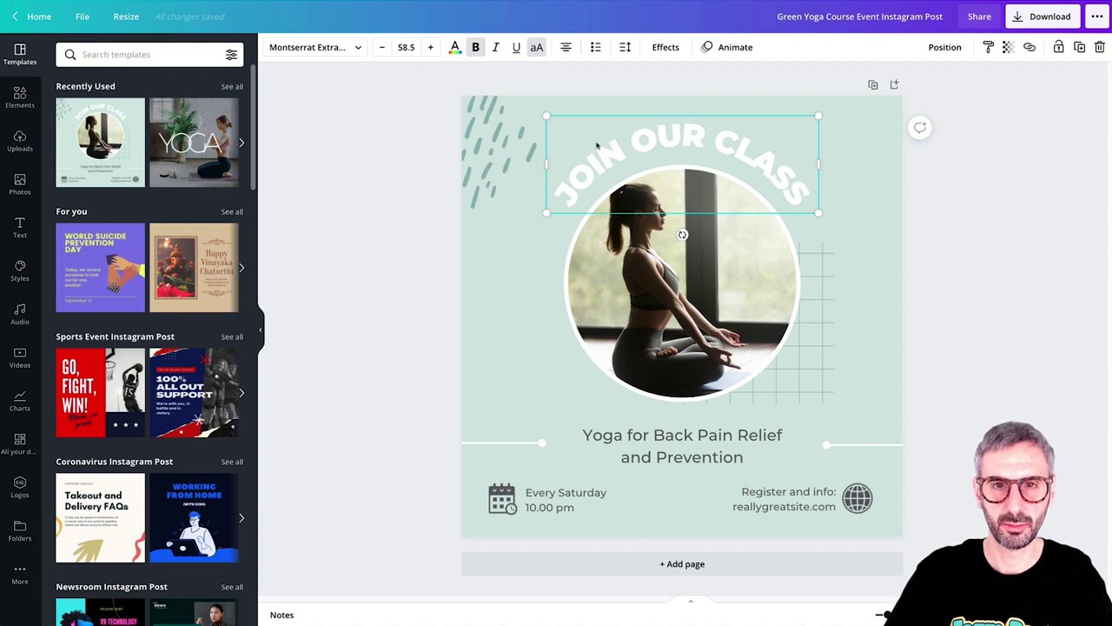
{"action": "left_click", "coordinate": [356, 48]}
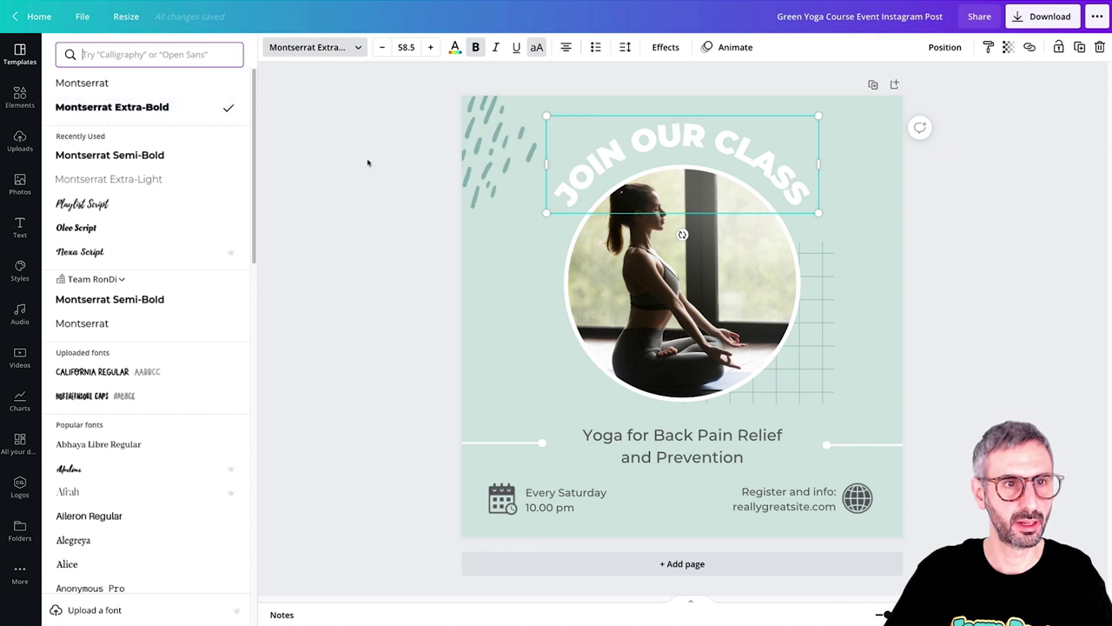
{"action": "left_click", "coordinate": [572, 180]}
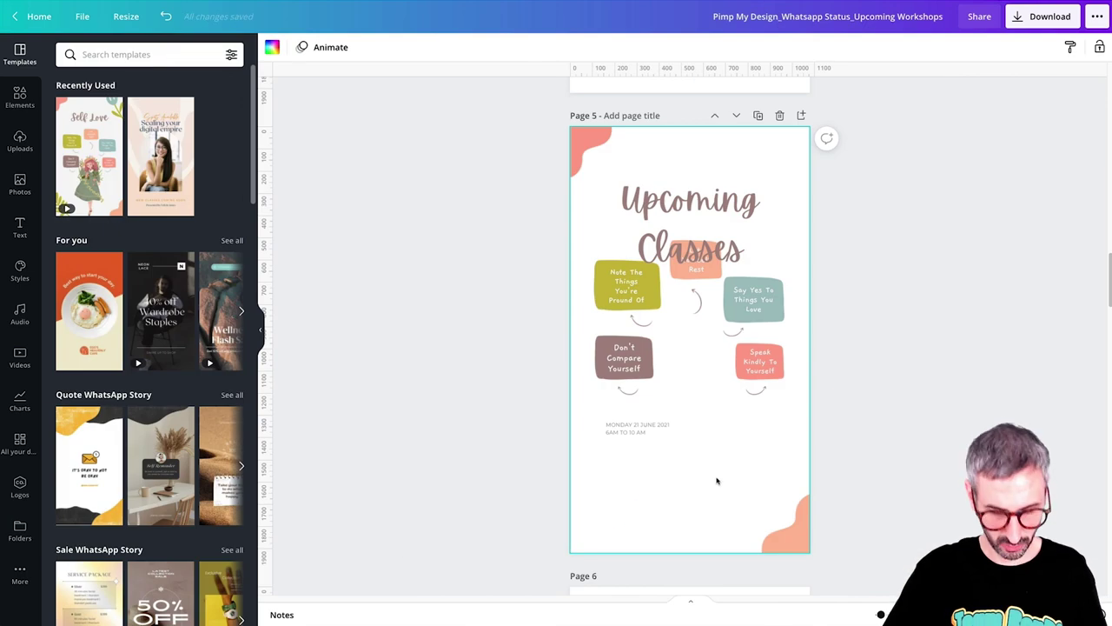
{"action": "left_click", "coordinate": [691, 165]}
{"action": "left_click", "coordinate": [455, 49]}
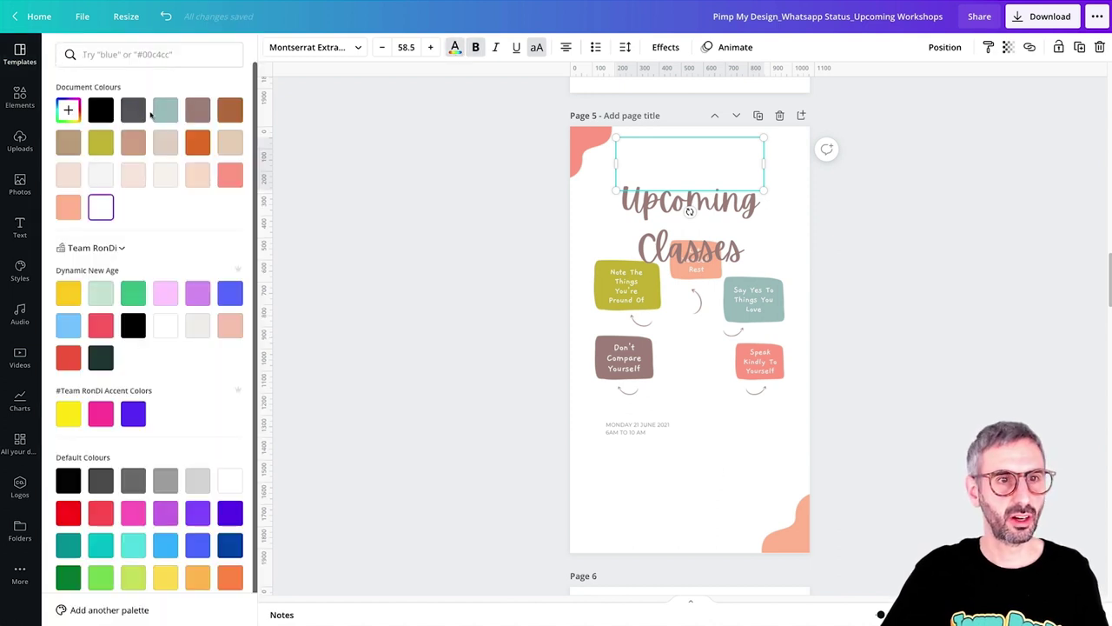
{"action": "left_click", "coordinate": [133, 109]}
{"action": "left_click_drag", "start_coordinate": [728, 163], "coordinate": [737, 452]}
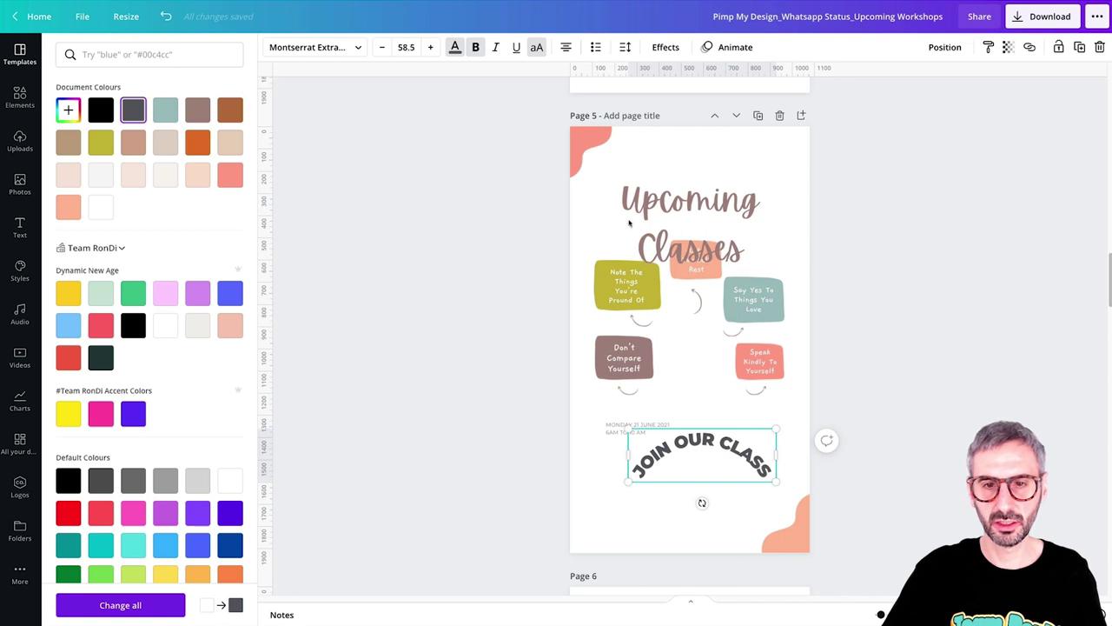
Step: Straighten the JOIN OUR CLASS heading with a curve of 0 and replace its text with the Upcoming Classes title wording
{"action": "left_click", "coordinate": [677, 50]}
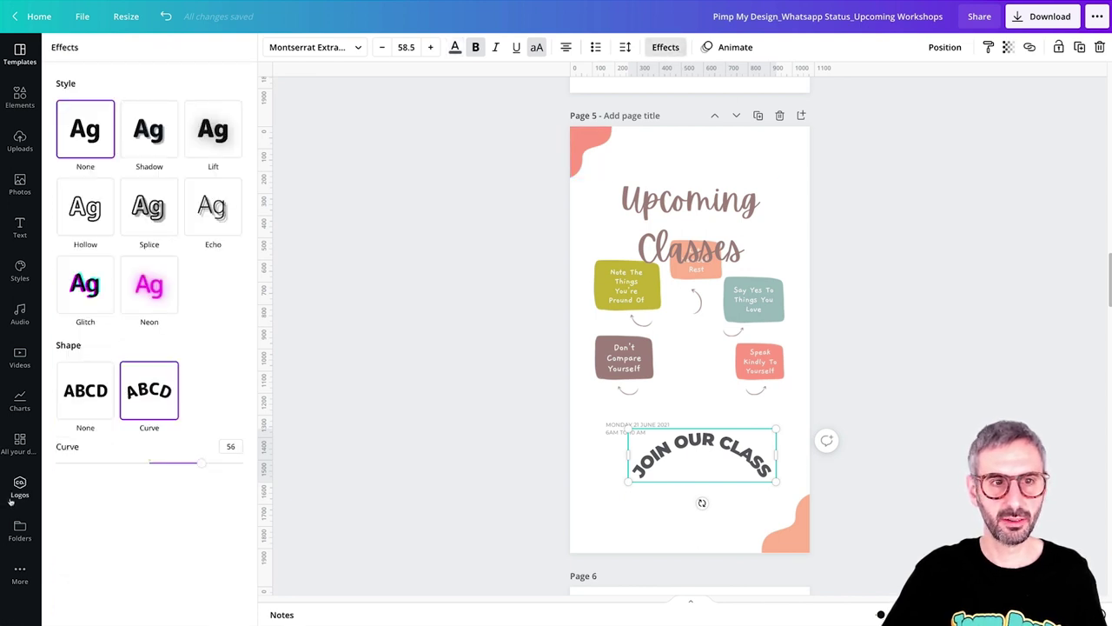
{"action": "type", "text": "0"}
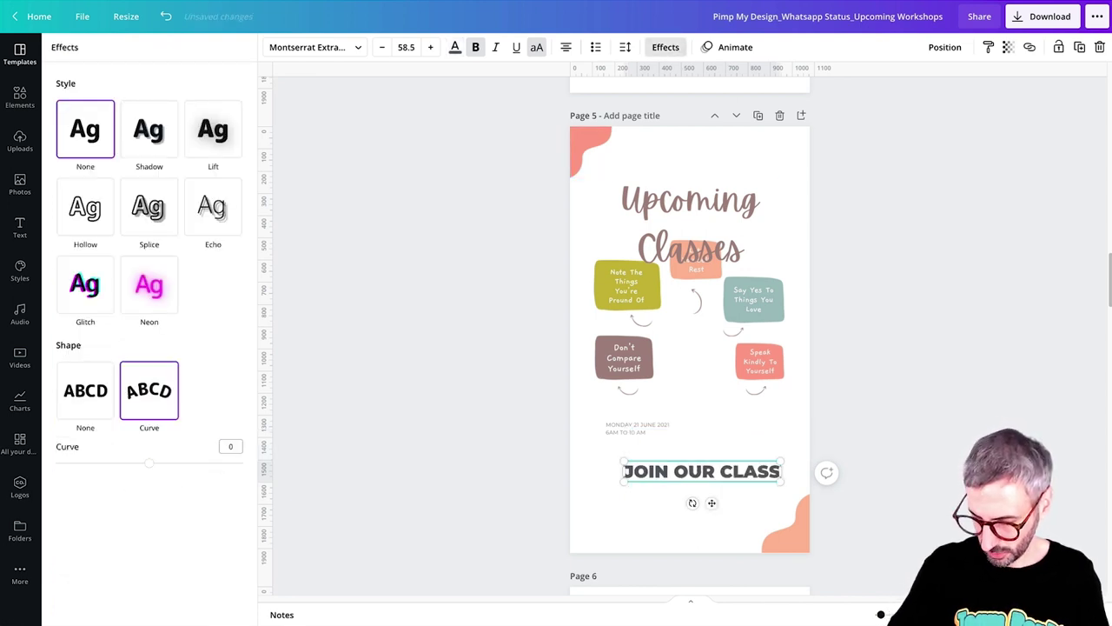
{"action": "left_click", "coordinate": [668, 203]}
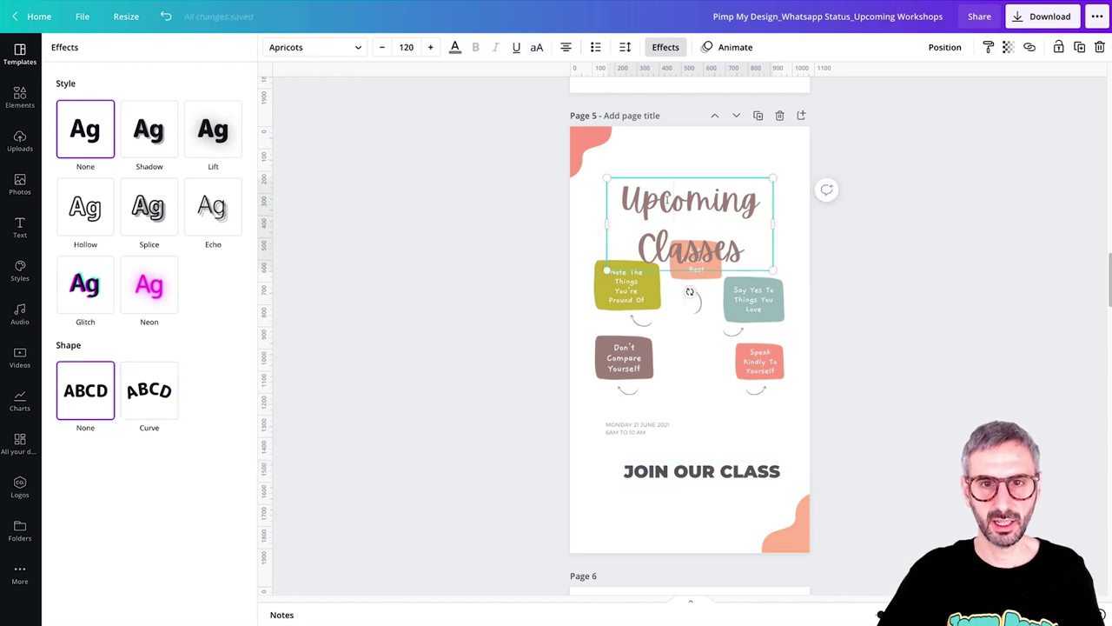
{"action": "double_click", "coordinate": [667, 201]}
{"action": "key", "text": "ctrl+c"}
{"action": "left_click", "coordinate": [753, 475]}
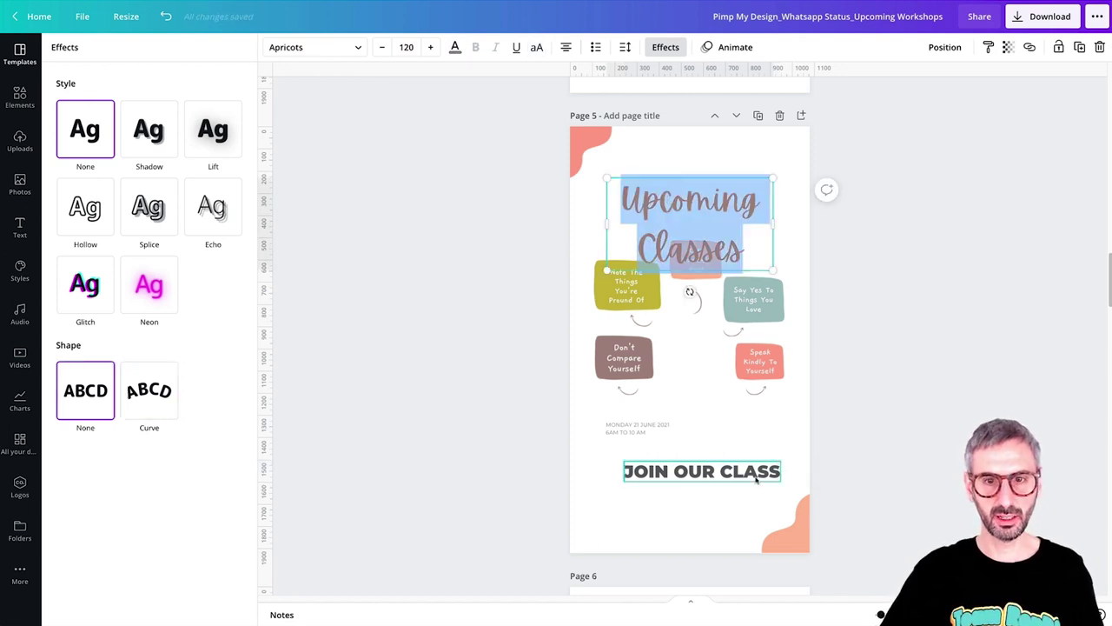
{"action": "double_click", "coordinate": [753, 475]}
{"action": "key", "text": "ctrl+v"}
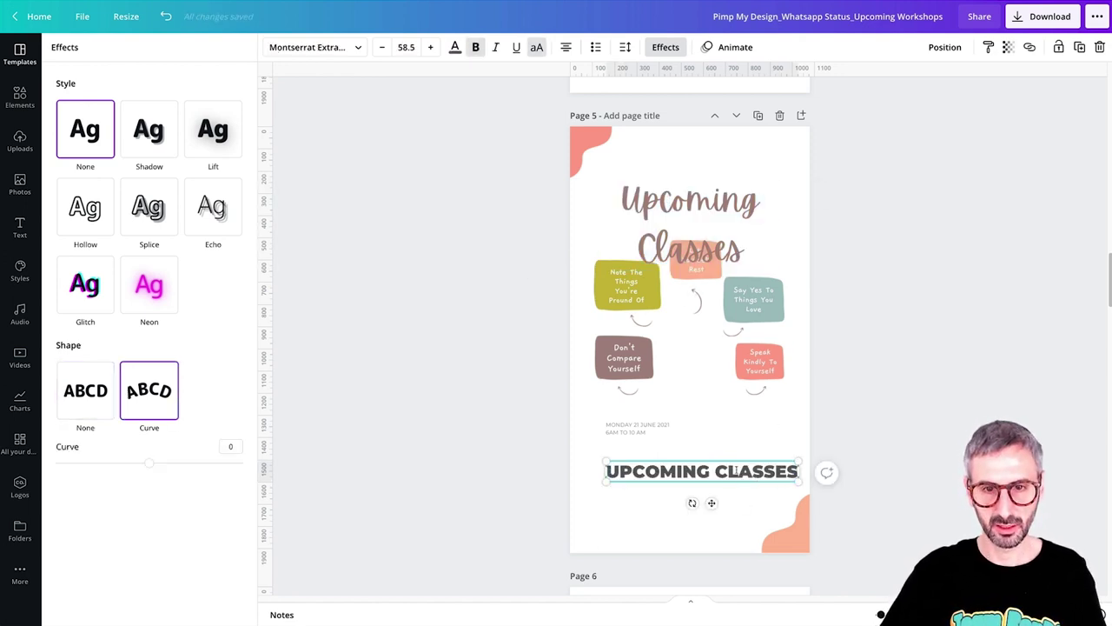
Step: Delete the script-style Upcoming Classes title and move the bold UPCOMING CLASSES heading to the top of page 5
{"action": "left_click", "coordinate": [702, 203]}
{"action": "key", "text": "Delete"}
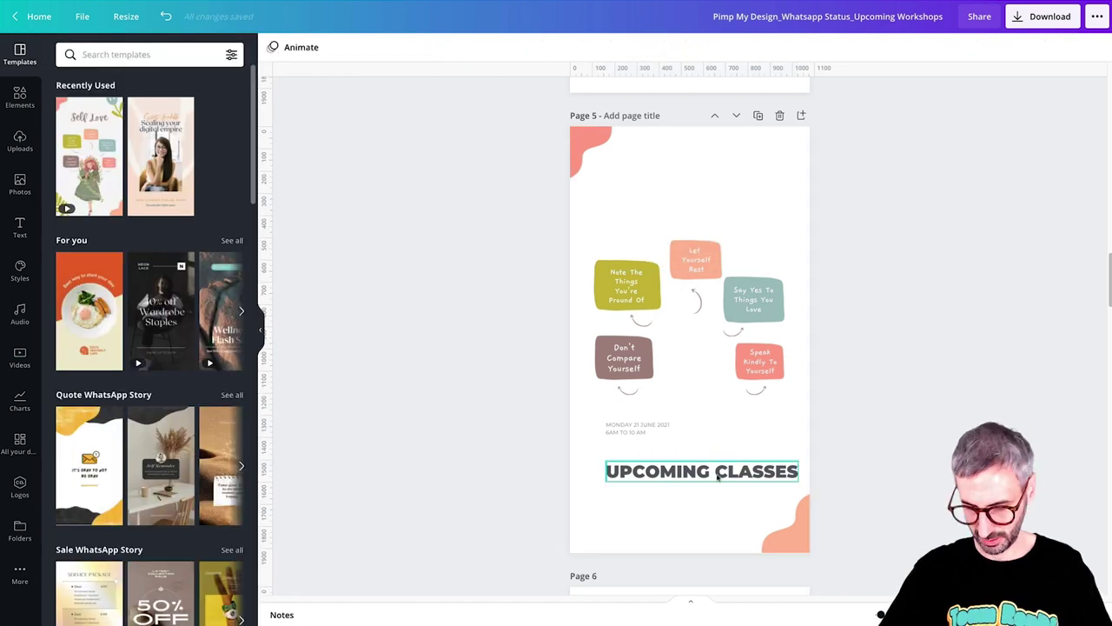
{"action": "left_click_drag", "start_coordinate": [717, 475], "coordinate": [710, 181]}
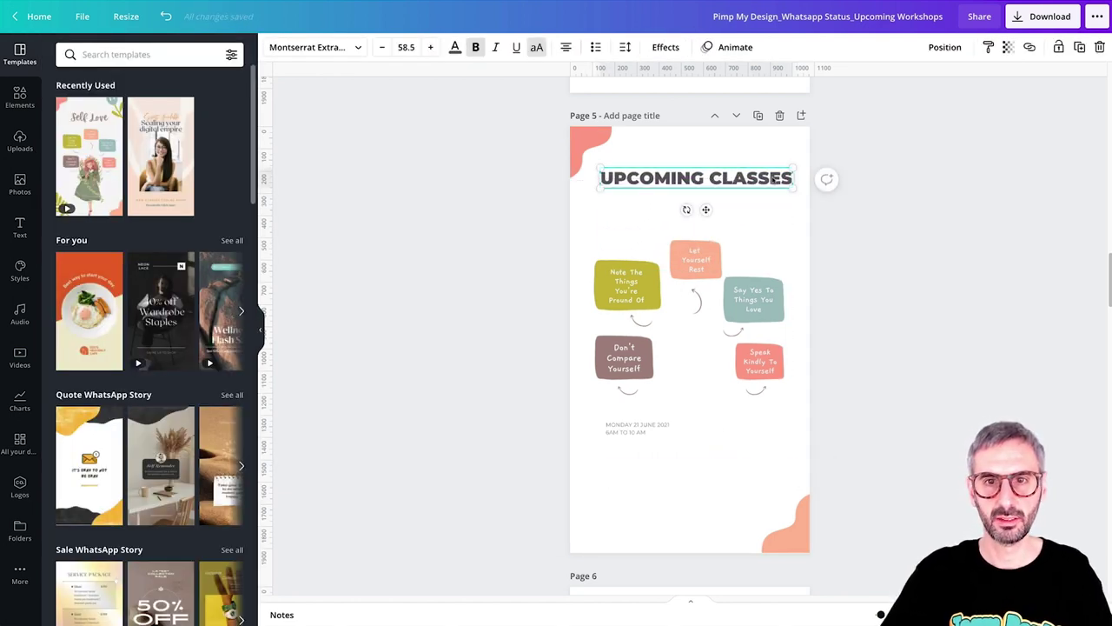
Step: Break the UPCOMING CLASSES heading into two lines at font size 60 and set its line spacing to about 1.24
{"action": "left_click", "coordinate": [799, 185]}
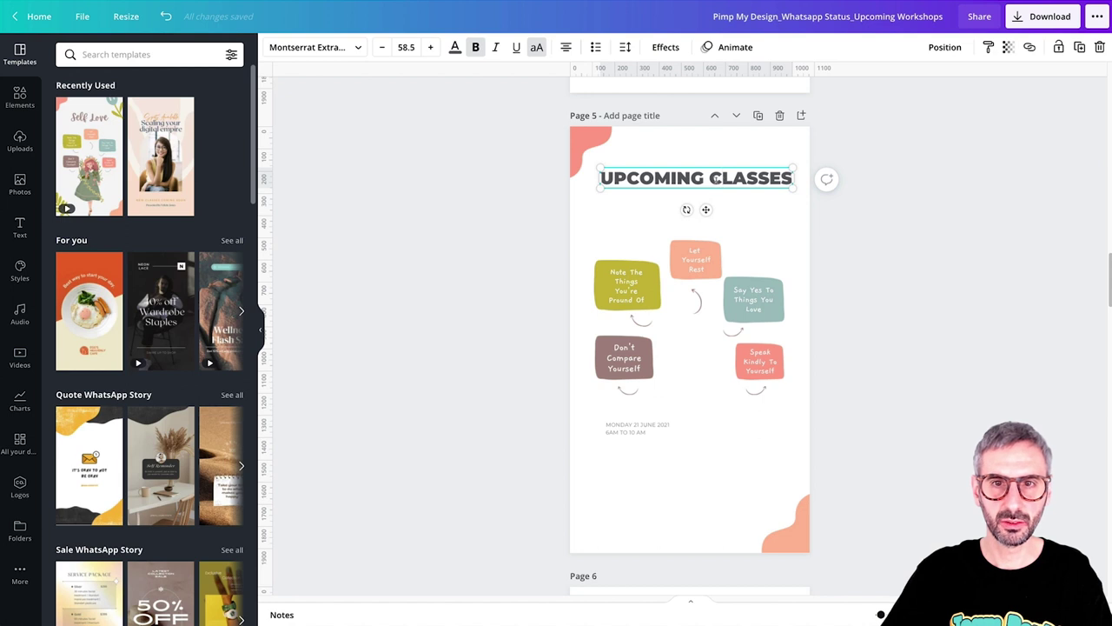
{"action": "key", "text": "Return"}
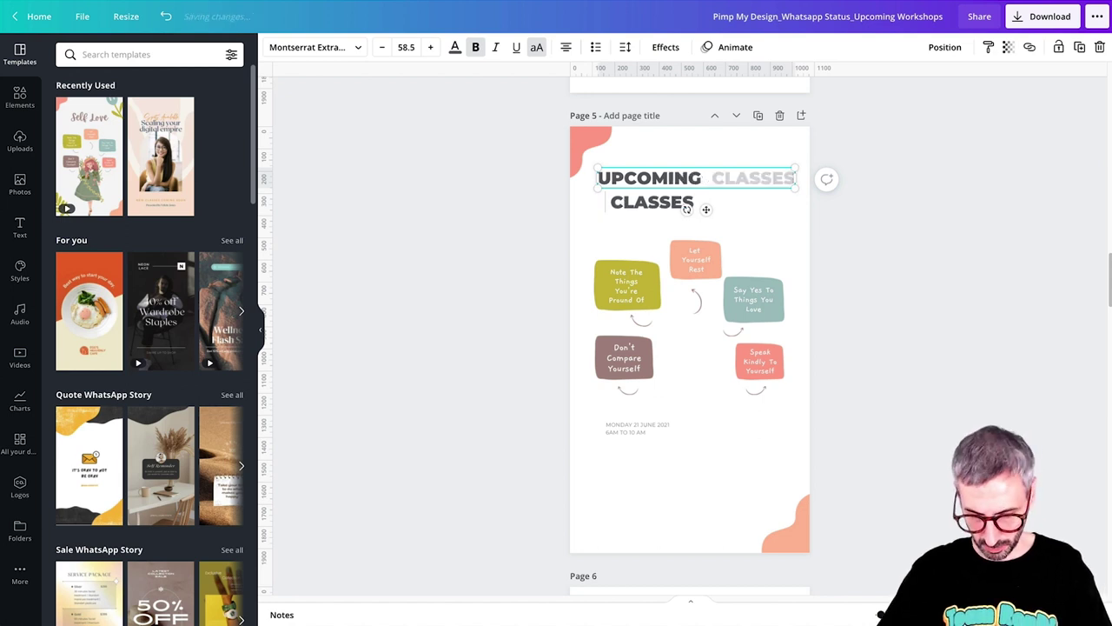
{"action": "left_click_drag", "start_coordinate": [704, 208], "coordinate": [715, 180]}
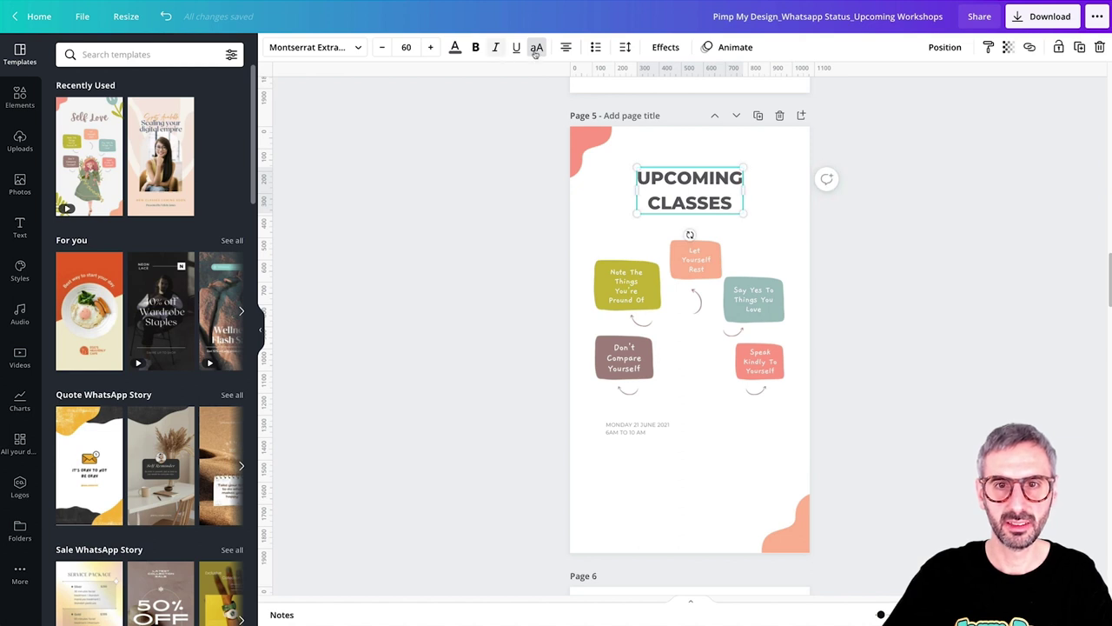
{"action": "left_click", "coordinate": [626, 48]}
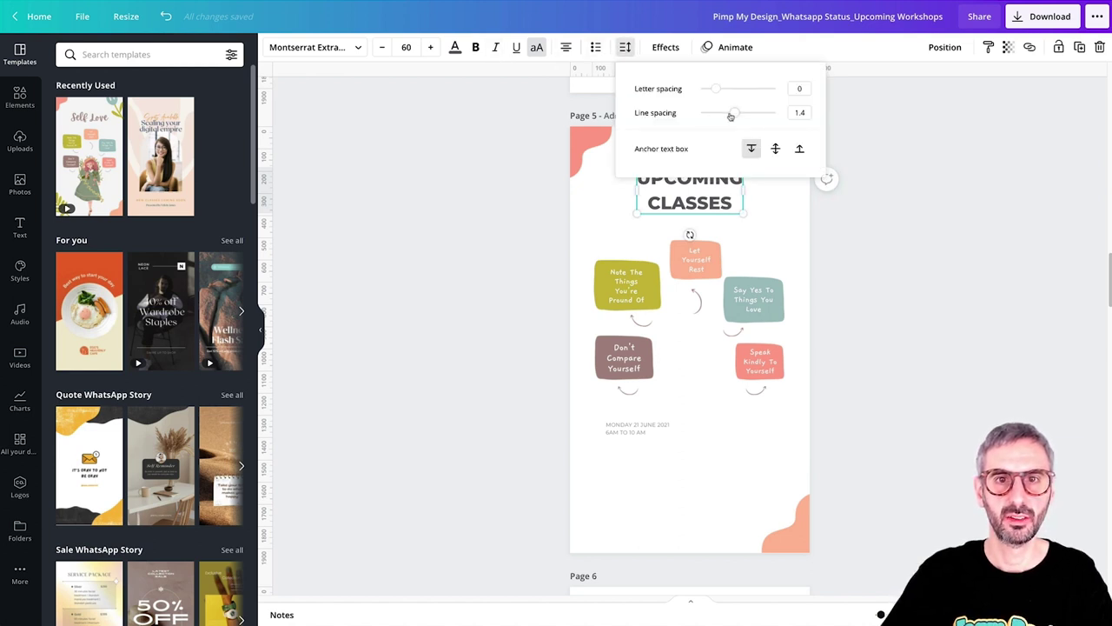
{"action": "left_click_drag", "start_coordinate": [731, 115], "coordinate": [728, 114]}
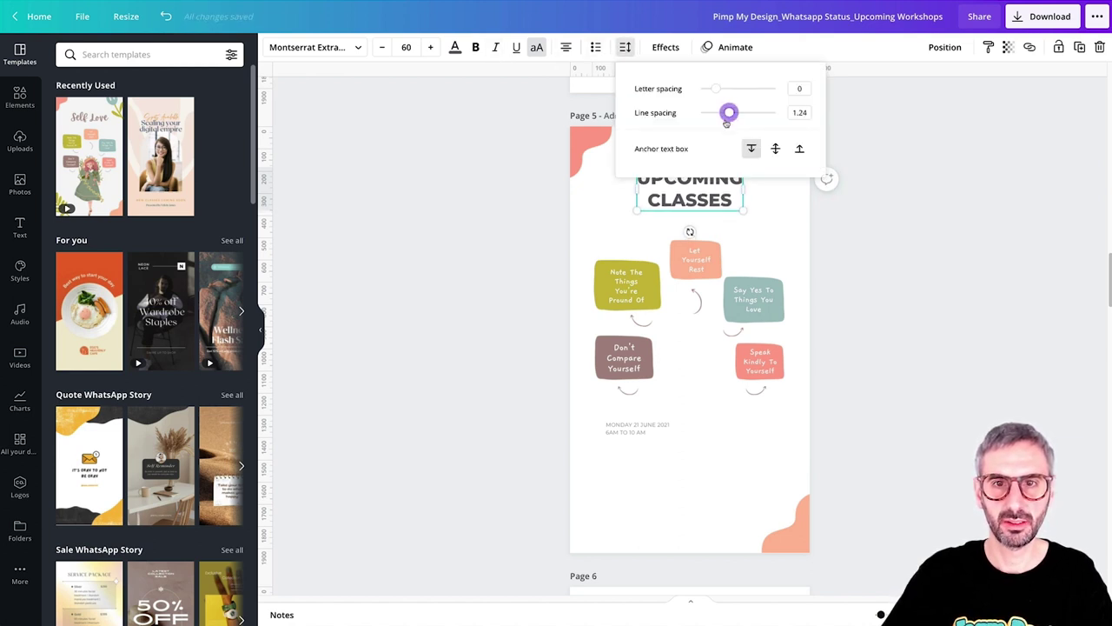
{"action": "left_click", "coordinate": [779, 246]}
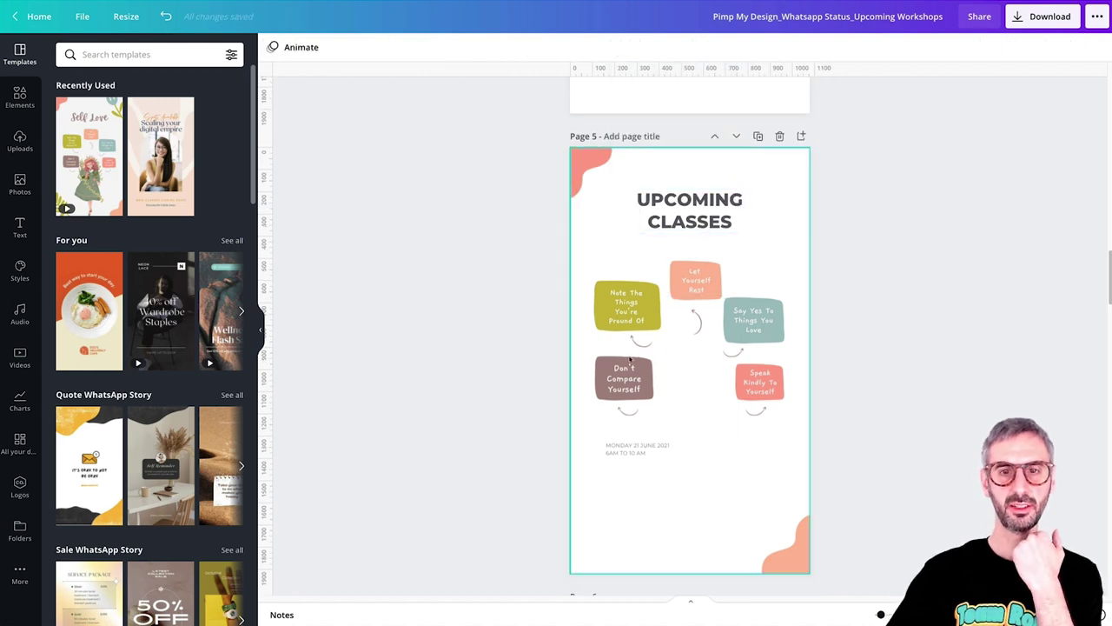
Step: Delete the self-care text from all five coloured shapes on page 5, leaving the shapes empty
{"action": "scroll", "coordinate": [612, 242], "scroll_direction": "up", "scroll_amount": 10}
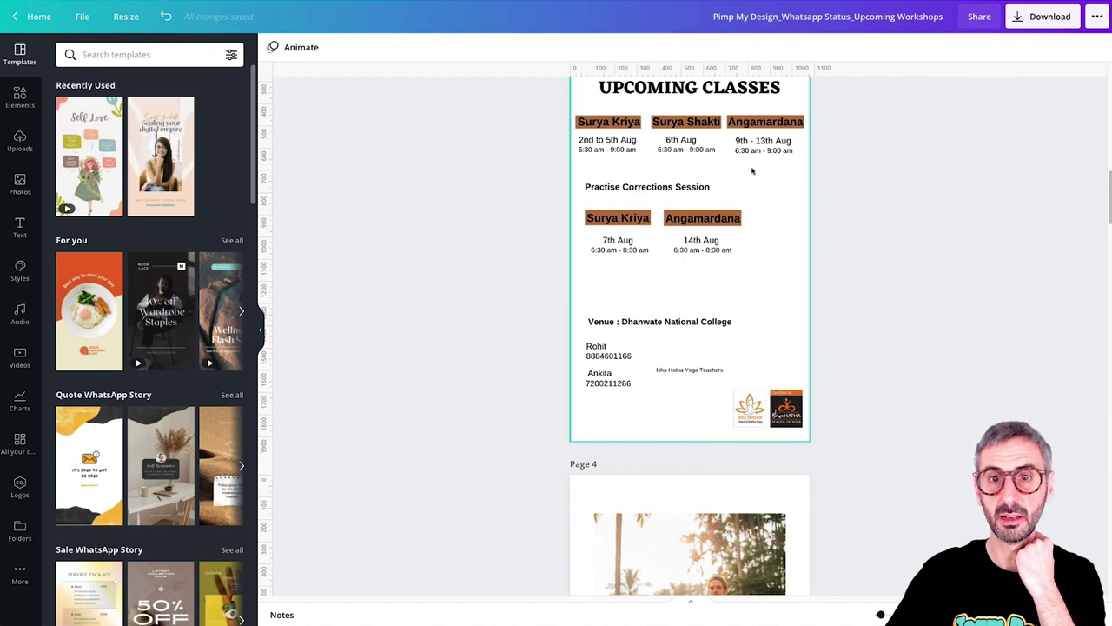
{"action": "scroll", "coordinate": [738, 382], "scroll_direction": "down", "scroll_amount": 10}
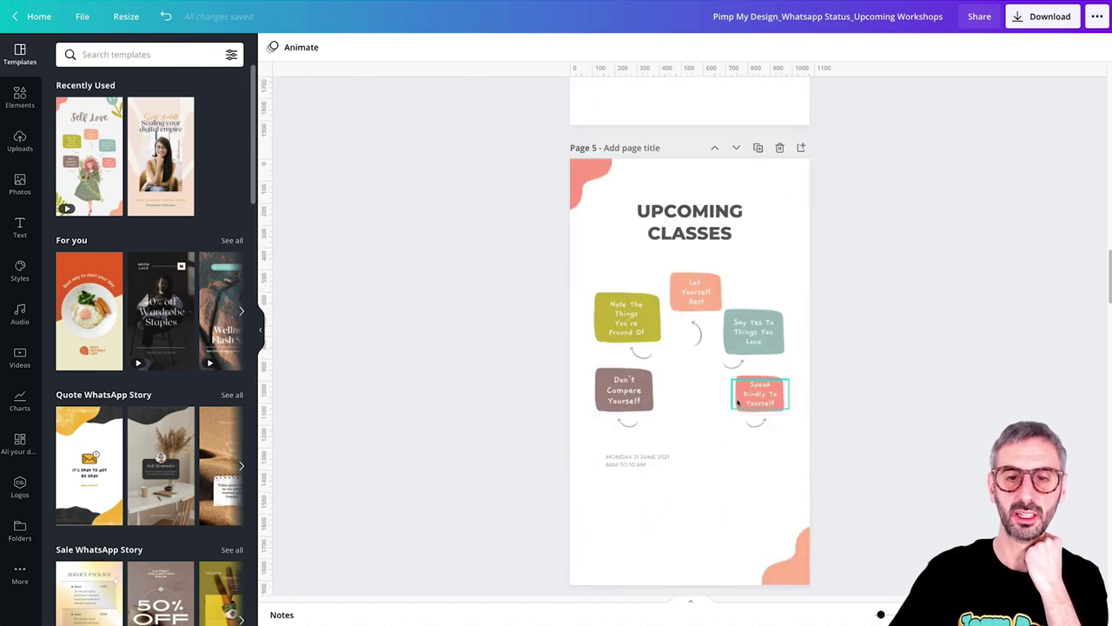
{"action": "left_click", "coordinate": [630, 315]}
{"action": "key", "text": "Delete"}
{"action": "left_click", "coordinate": [695, 292]}
{"action": "key", "text": "Delete"}
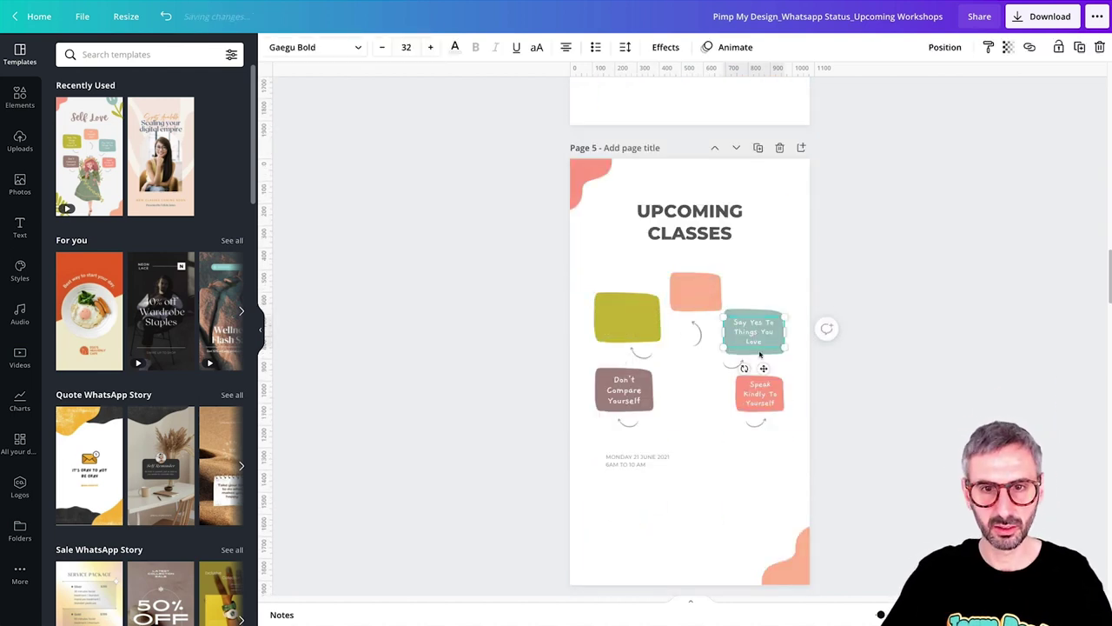
{"action": "left_click", "coordinate": [753, 333]}
{"action": "left_click", "coordinate": [759, 393], "text": "shift"}
{"action": "key", "text": "Delete"}
{"action": "left_click", "coordinate": [624, 389]}
{"action": "key", "text": "Delete"}
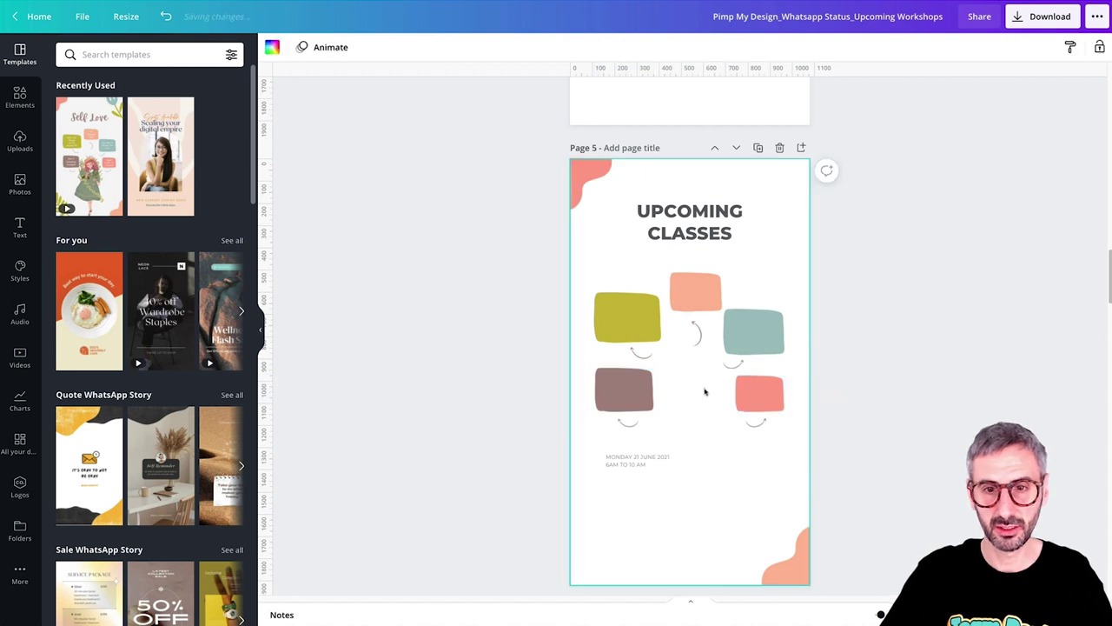
Step: Enlarge the pink, brown, peach and teal shapes to roughly match the green one and centre the peach shape under the heading
{"action": "left_click", "coordinate": [746, 402]}
{"action": "left_click_drag", "start_coordinate": [737, 414], "coordinate": [755, 434]}
{"action": "left_click", "coordinate": [755, 428]}
{"action": "left_click", "coordinate": [618, 388]}
{"action": "left_click_drag", "start_coordinate": [654, 411], "coordinate": [660, 417]}
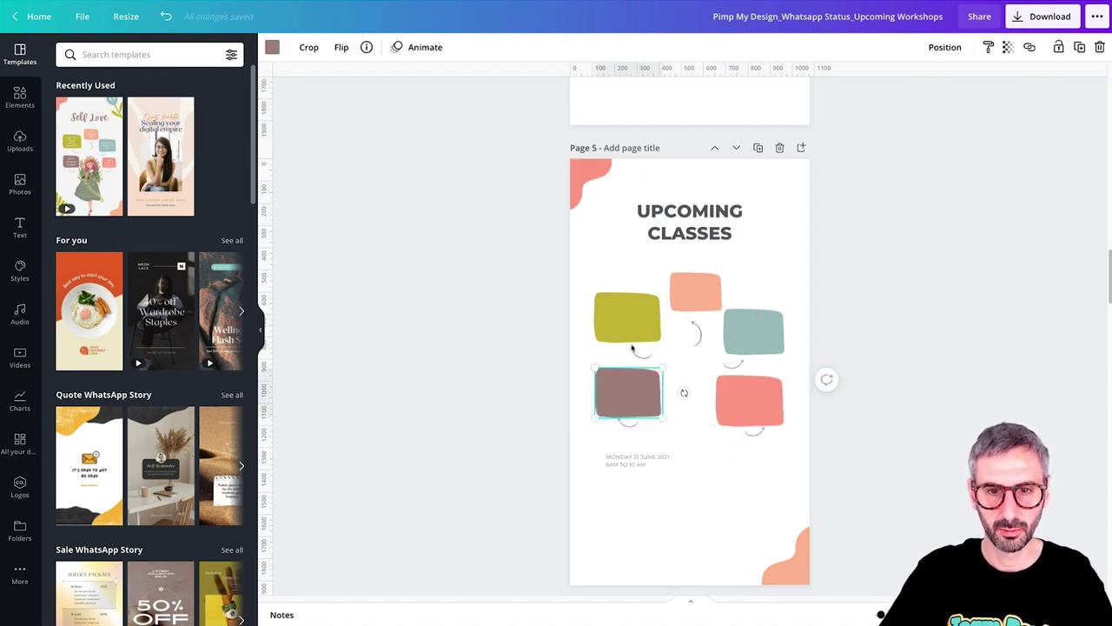
{"action": "left_click", "coordinate": [695, 291]}
{"action": "left_click_drag", "start_coordinate": [722, 272], "coordinate": [741, 259]}
{"action": "left_click", "coordinate": [763, 352]}
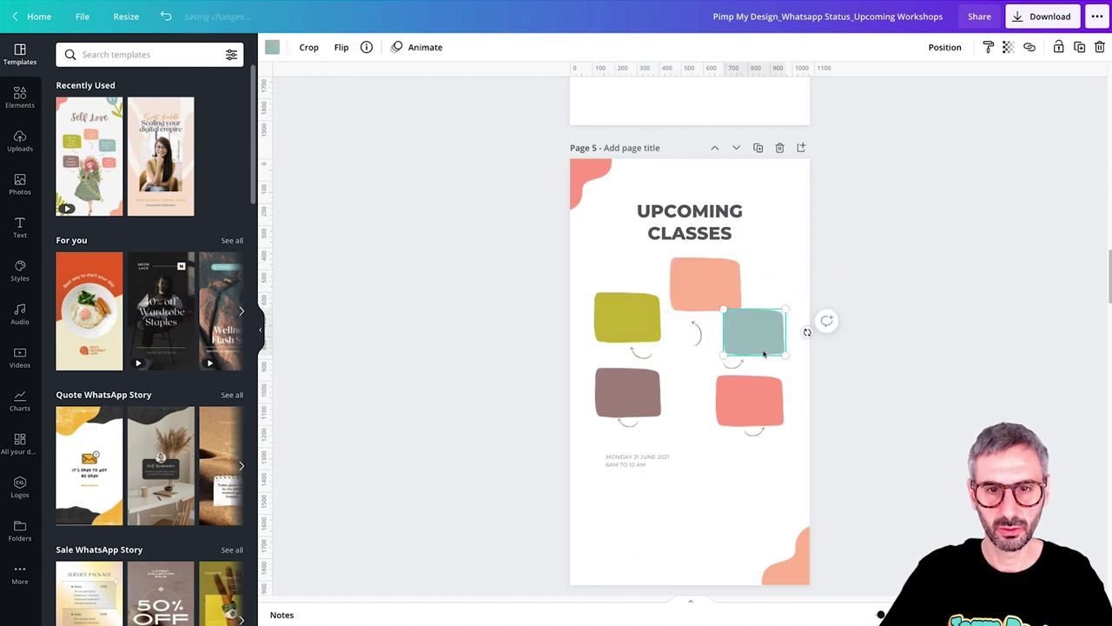
{"action": "left_click_drag", "start_coordinate": [793, 318], "coordinate": [797, 314]}
{"action": "left_click_drag", "start_coordinate": [692, 278], "coordinate": [682, 270]}
{"action": "left_click", "coordinate": [871, 281]}
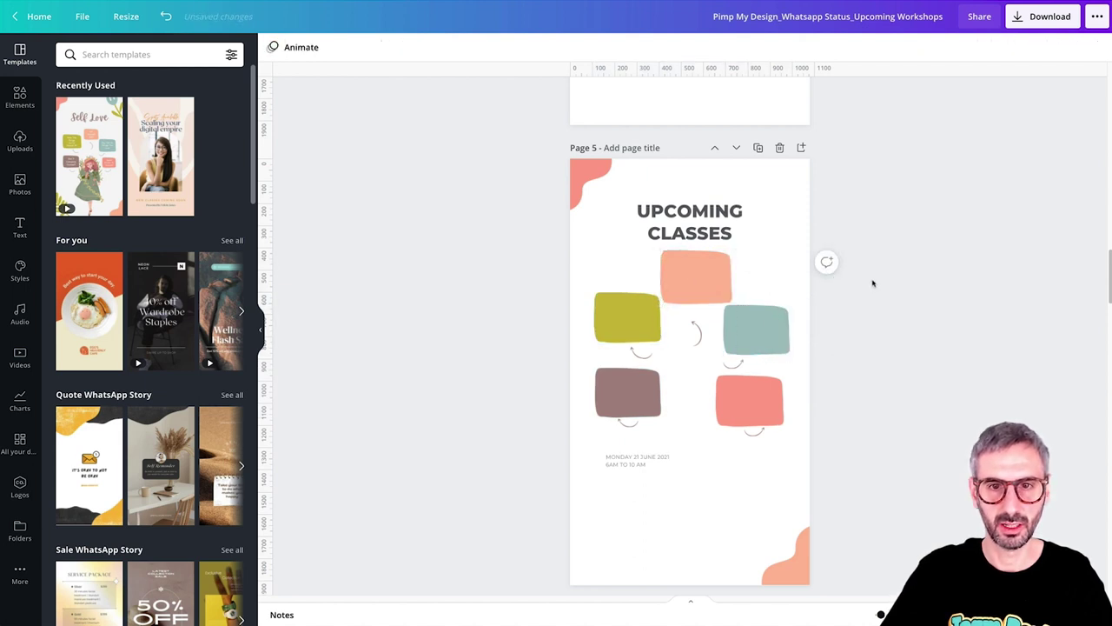
Step: Examine how pages 2 and 3 arrange the class names, dates, correction sessions and venue details
{"action": "scroll", "coordinate": [814, 469], "scroll_direction": "up", "scroll_amount": 10}
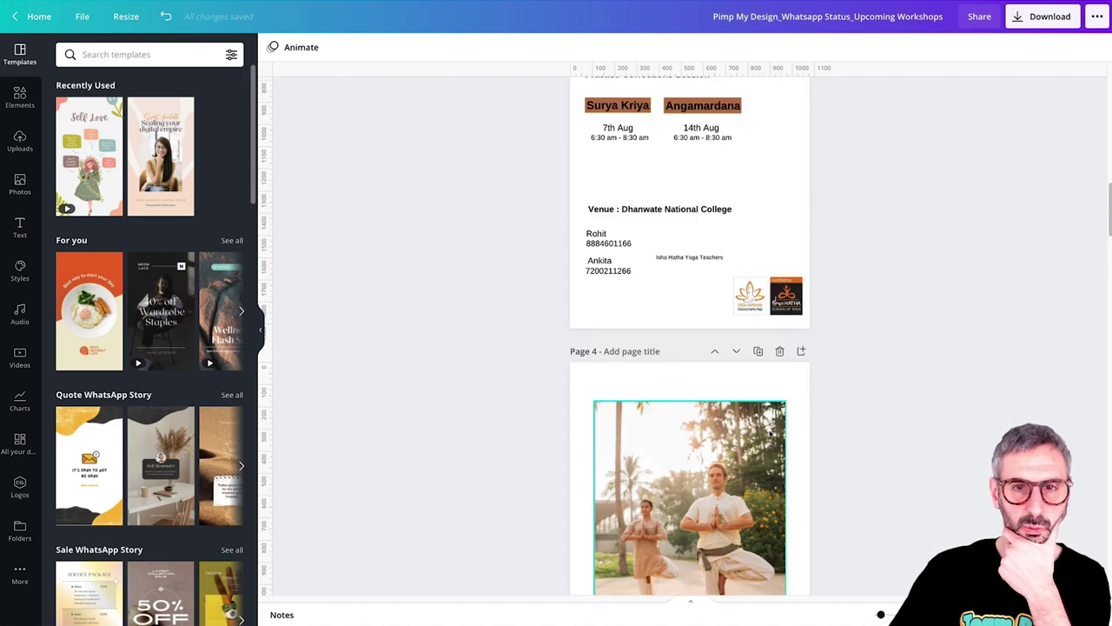
{"action": "scroll", "coordinate": [720, 226], "scroll_direction": "up", "scroll_amount": 10}
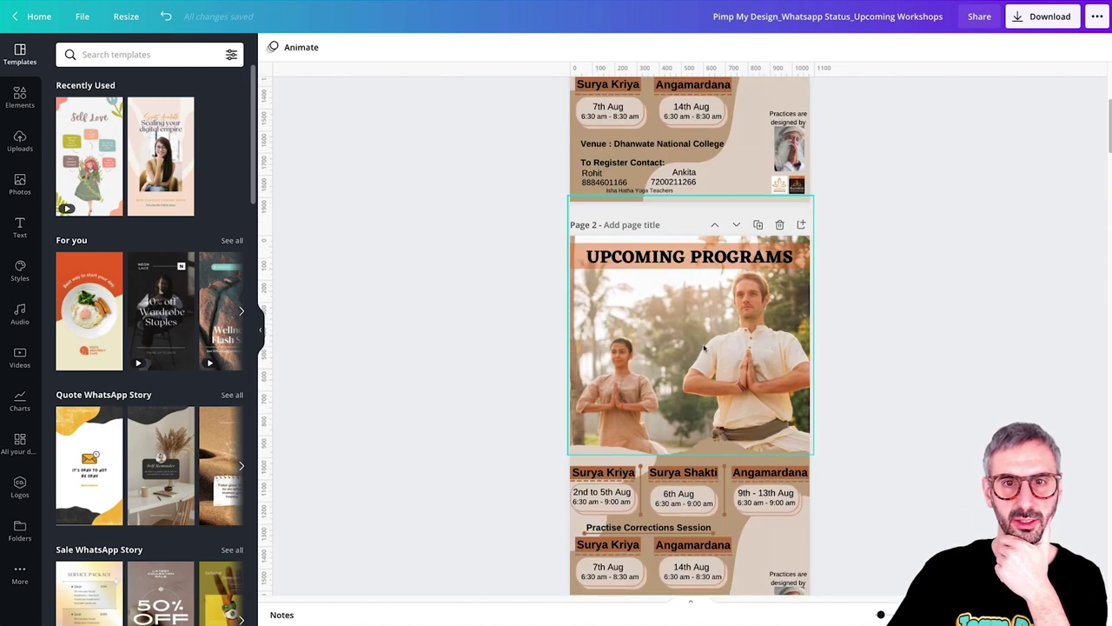
{"action": "scroll", "coordinate": [708, 348], "scroll_direction": "down", "scroll_amount": 3}
{"action": "scroll", "coordinate": [448, 331], "scroll_direction": "up", "scroll_amount": 1}
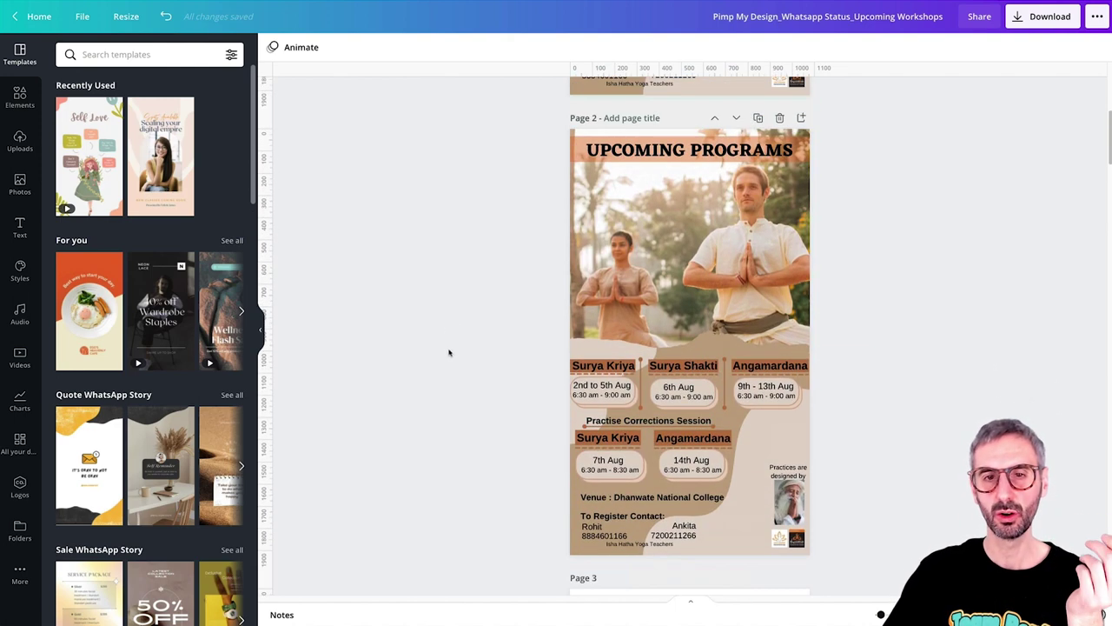
{"action": "left_click_drag", "start_coordinate": [522, 378], "coordinate": [725, 393]}
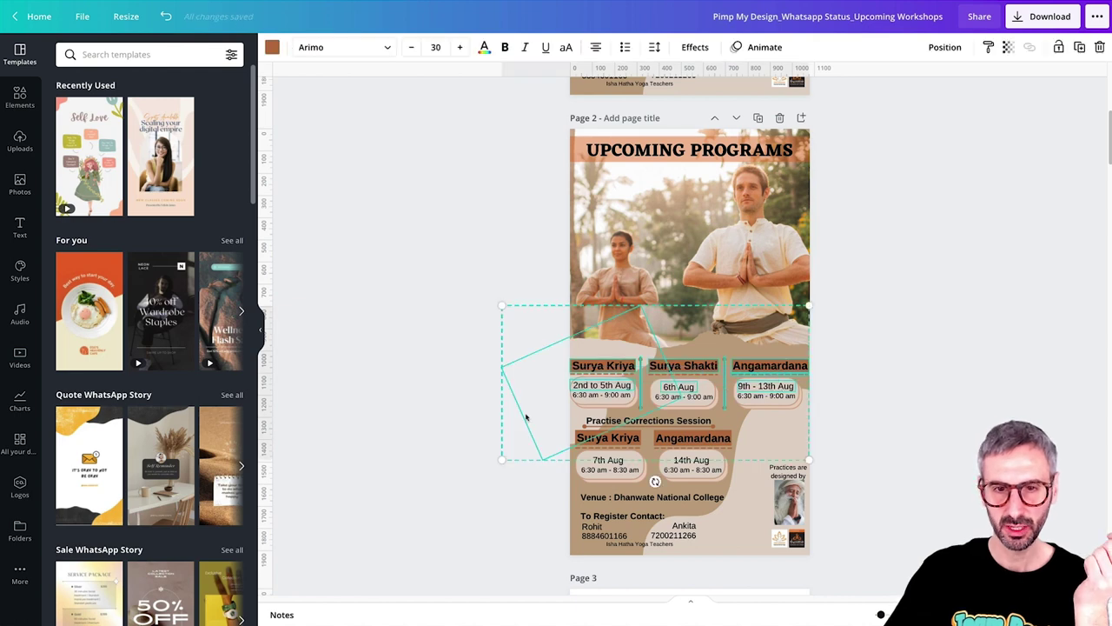
{"action": "left_click_drag", "start_coordinate": [472, 433], "coordinate": [643, 473]}
{"action": "left_click", "coordinate": [437, 412]}
{"action": "scroll", "coordinate": [438, 415], "scroll_direction": "down", "scroll_amount": 7}
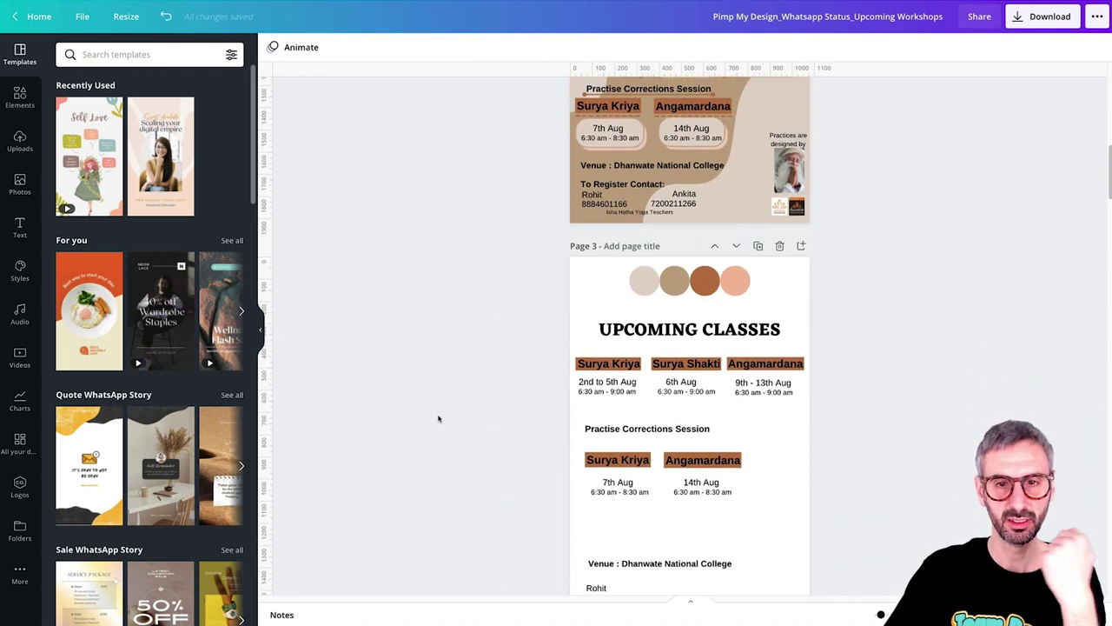
{"action": "scroll", "coordinate": [439, 420], "scroll_direction": "down", "scroll_amount": 3}
{"action": "scroll", "coordinate": [439, 420], "scroll_direction": "up", "scroll_amount": 5}
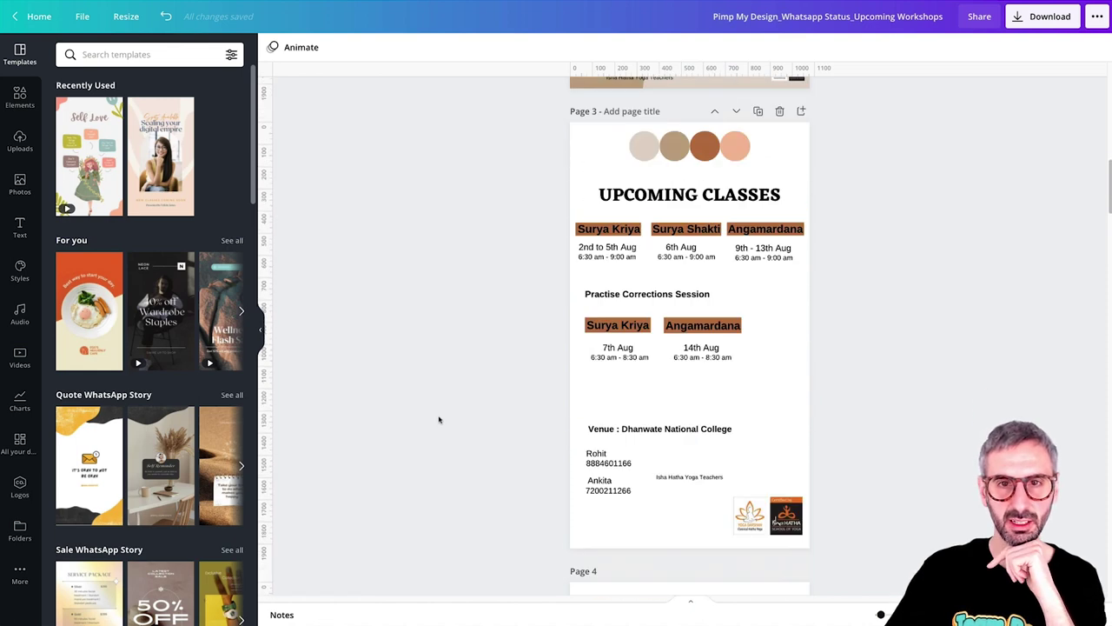
{"action": "scroll", "coordinate": [439, 420], "scroll_direction": "up", "scroll_amount": 5}
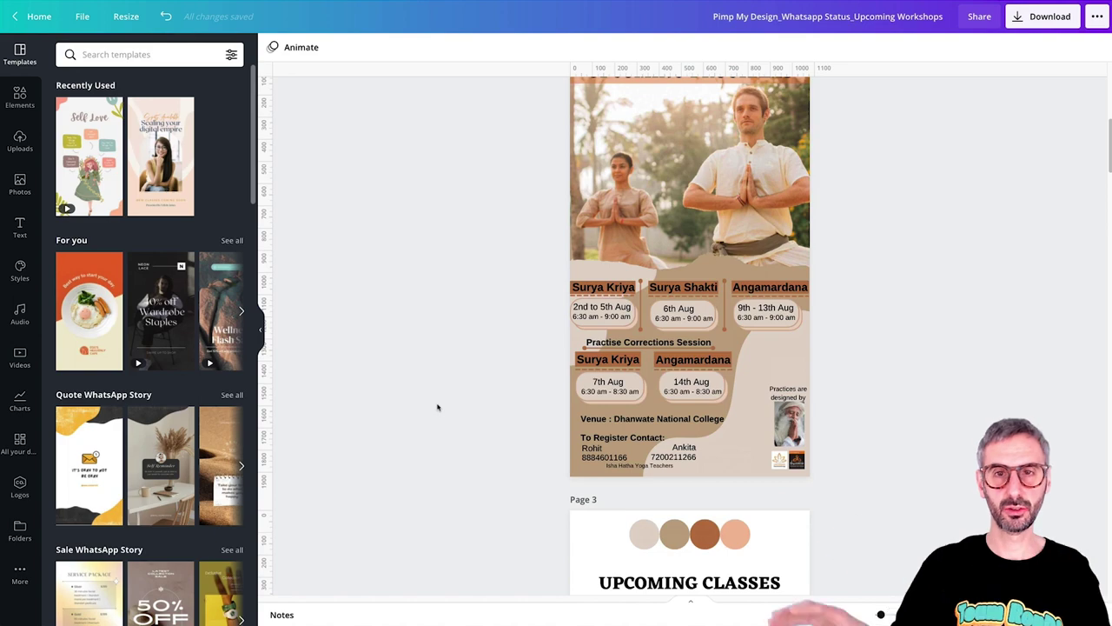
{"action": "scroll", "coordinate": [476, 403], "scroll_direction": "down", "scroll_amount": 3}
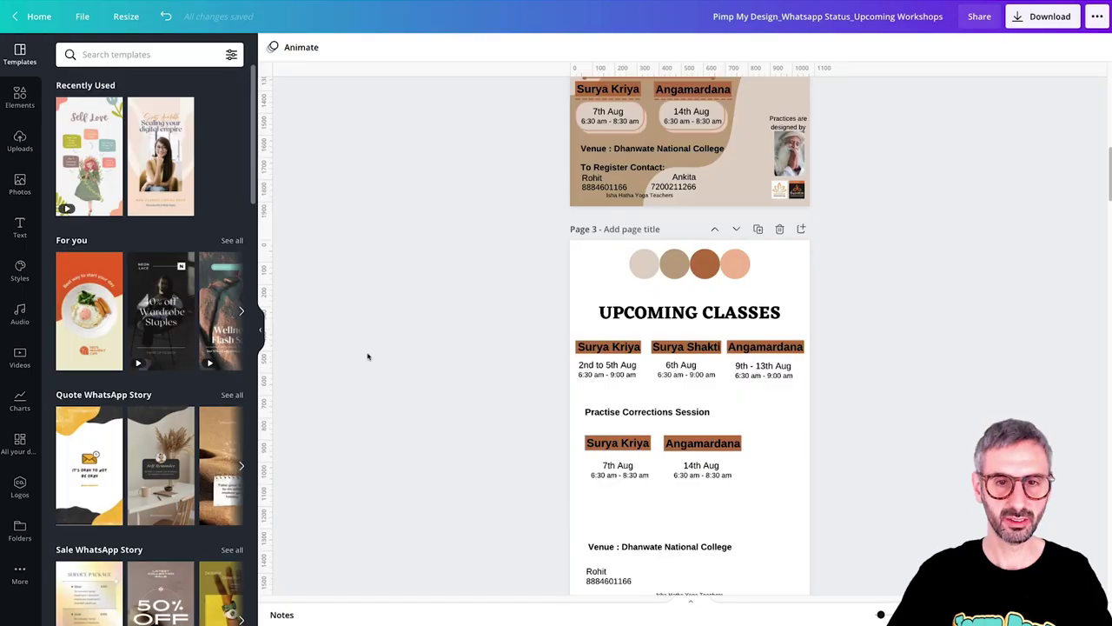
Step: Copy the Surya Kriya, Surya Shakti and Angamardana entries with their dates and times from page 3 into page 5's lower area
{"action": "left_click_drag", "start_coordinate": [431, 341], "coordinate": [791, 384]}
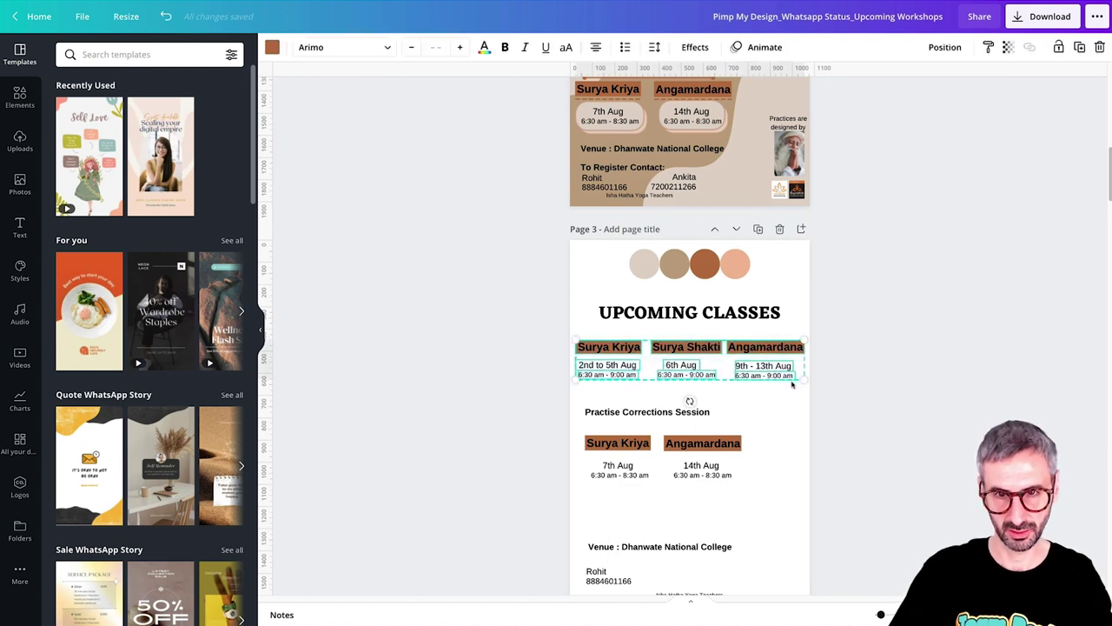
{"action": "scroll", "coordinate": [689, 399], "scroll_direction": "down", "scroll_amount": 14}
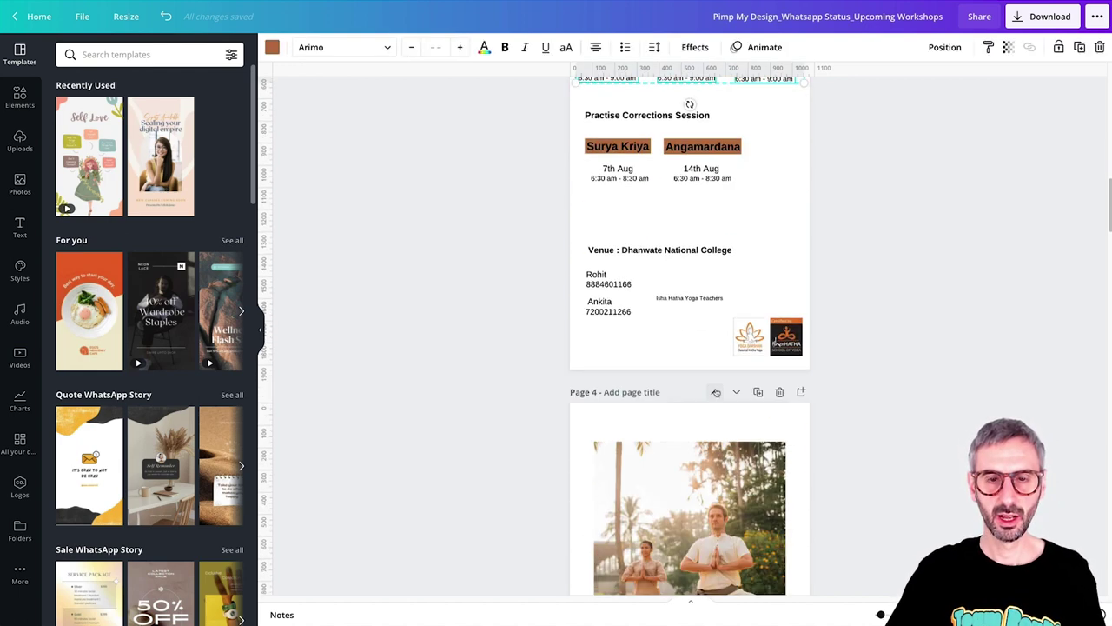
{"action": "left_click", "coordinate": [625, 339]}
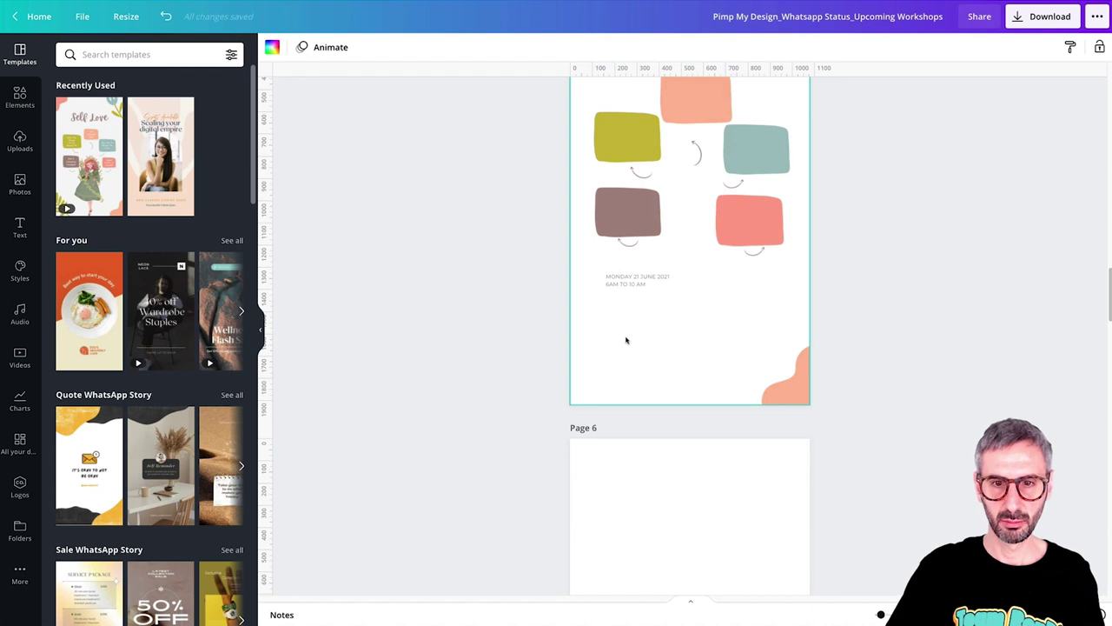
{"action": "key", "text": "ctrl+v"}
{"action": "left_click_drag", "start_coordinate": [672, 118], "coordinate": [674, 358]}
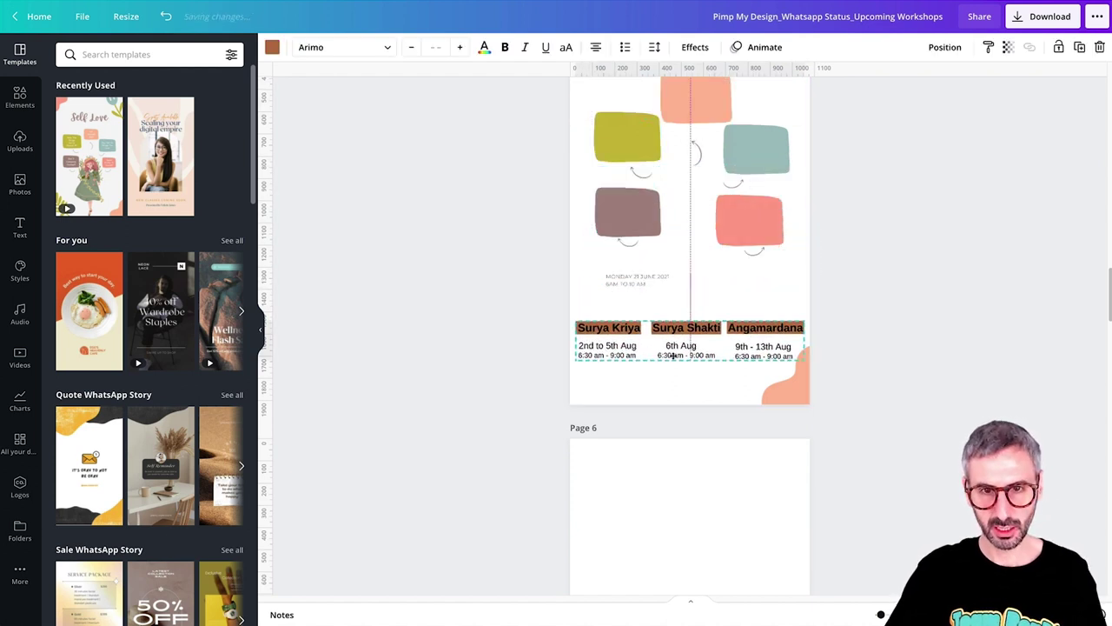
{"action": "left_click", "coordinate": [821, 307]}
{"action": "scroll", "coordinate": [616, 223], "scroll_direction": "up", "scroll_amount": 3}
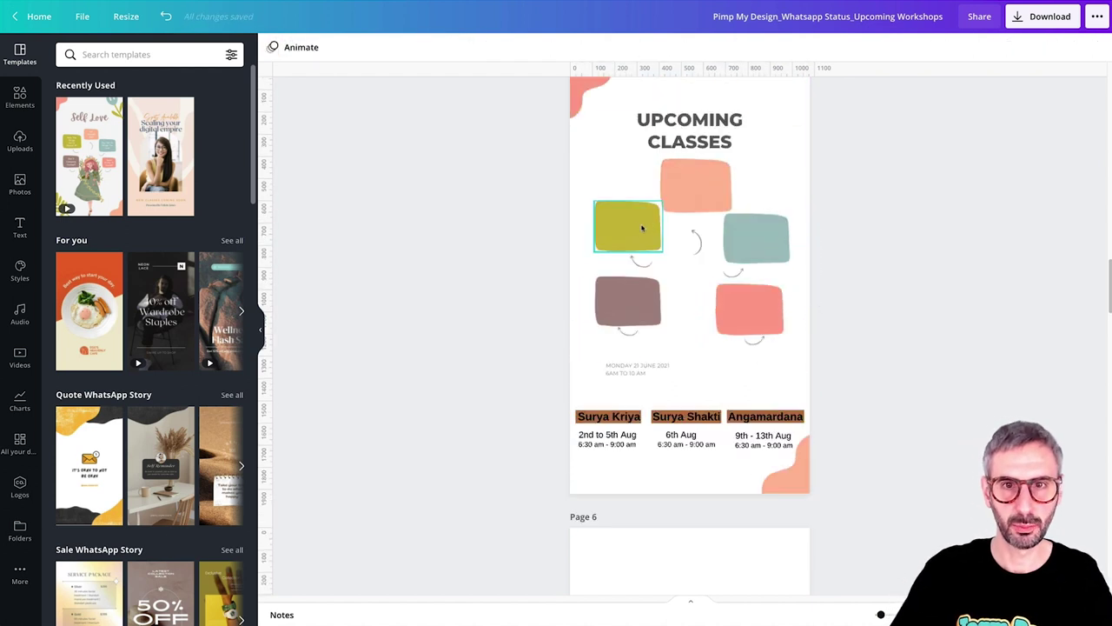
Step: Arrange the green, peach and teal shapes in one row beneath the heading, shrinking the peach shape to match the others
{"action": "left_click_drag", "start_coordinate": [635, 219], "coordinate": [621, 184]}
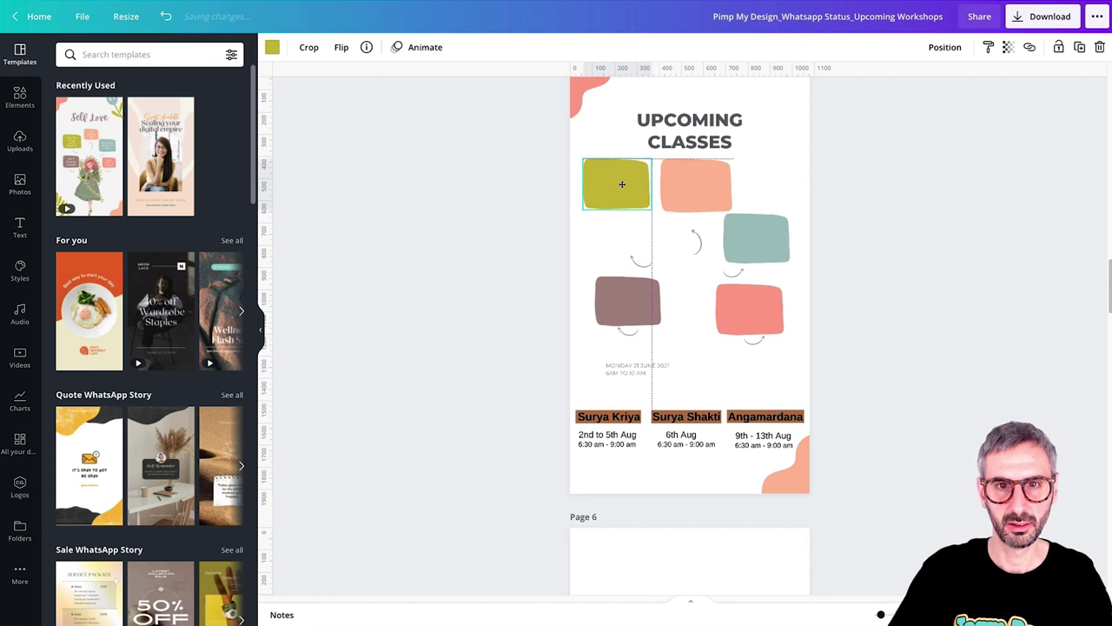
{"action": "left_click_drag", "start_coordinate": [770, 235], "coordinate": [784, 178]}
{"action": "left_click", "coordinate": [707, 185]}
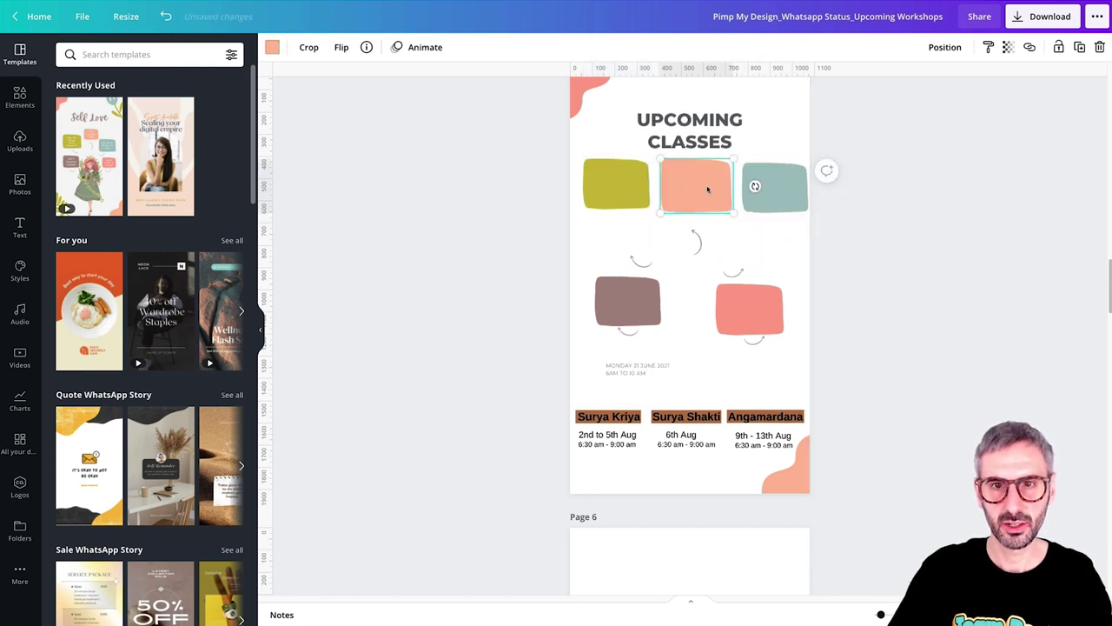
{"action": "left_click_drag", "start_coordinate": [734, 220], "coordinate": [728, 217]}
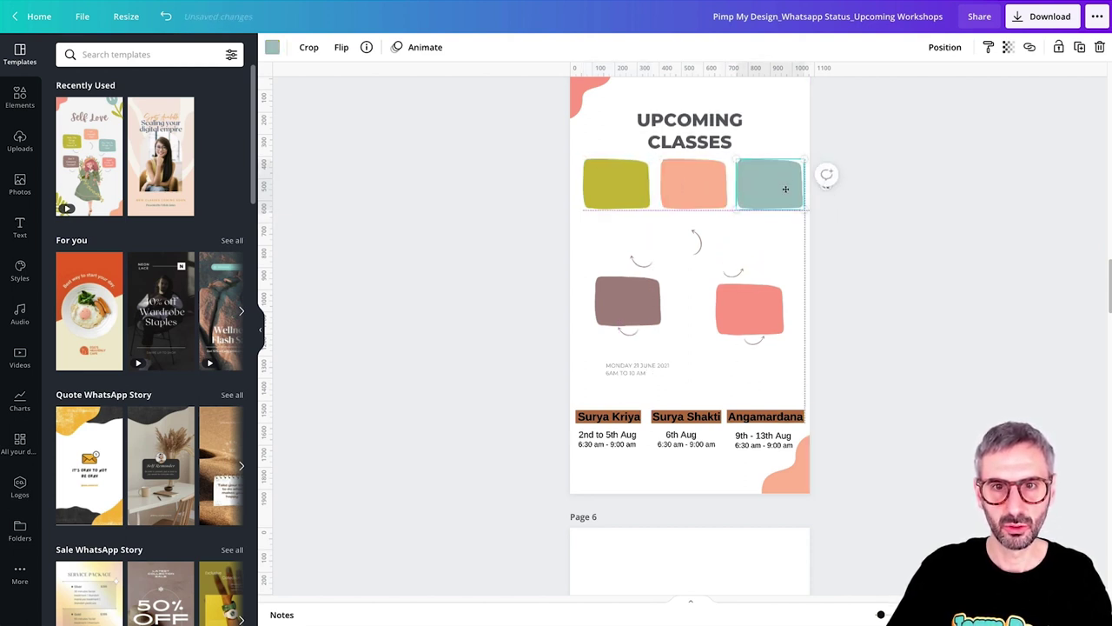
{"action": "left_click_drag", "start_coordinate": [782, 186], "coordinate": [776, 186]}
{"action": "left_click", "coordinate": [635, 191]}
Step: Flip the teal shape at the end of the row
{"action": "left_click", "coordinate": [769, 184]}
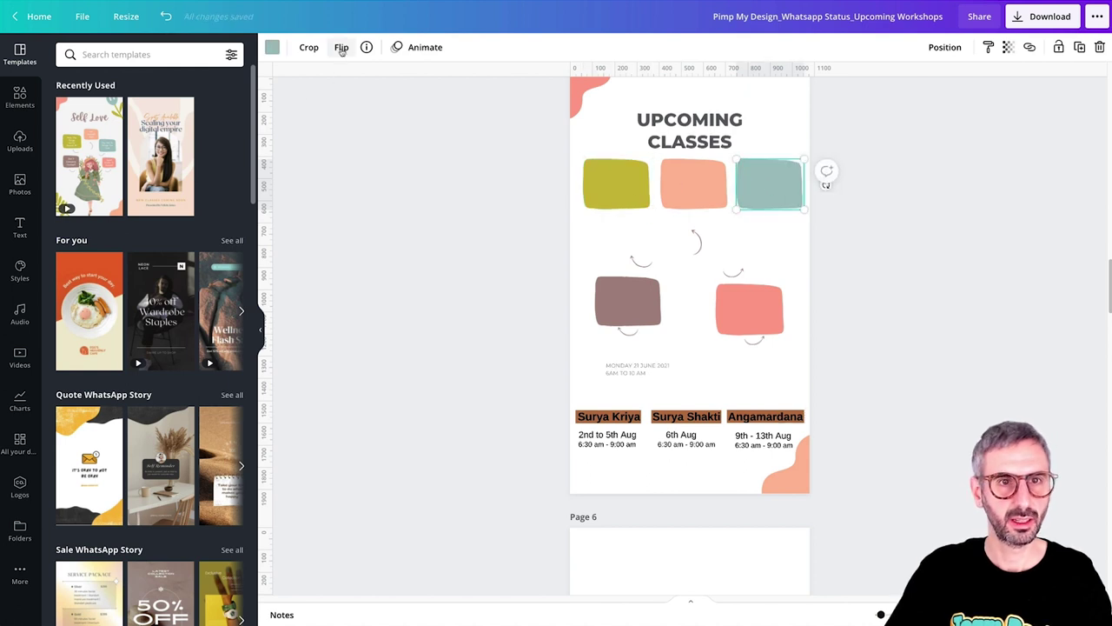
{"action": "left_click", "coordinate": [342, 47]}
{"action": "left_click", "coordinate": [353, 80]}
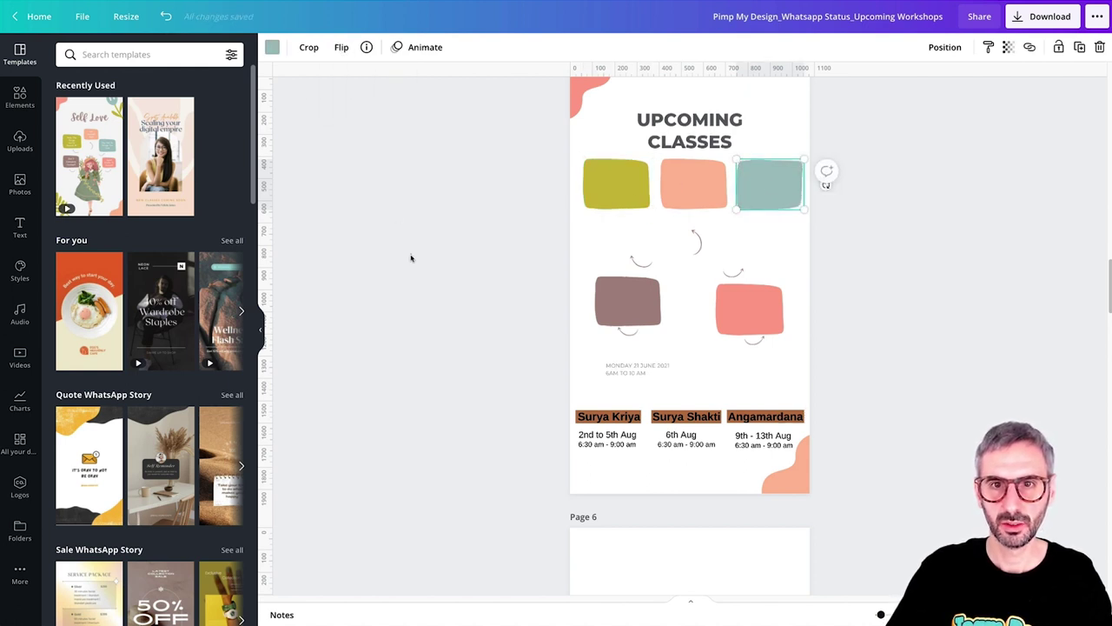
{"action": "left_click", "coordinate": [412, 256]}
Step: Space the green, peach and teal shapes evenly horizontally and centre the row slightly lower under the heading
{"action": "left_click", "coordinate": [645, 192]}
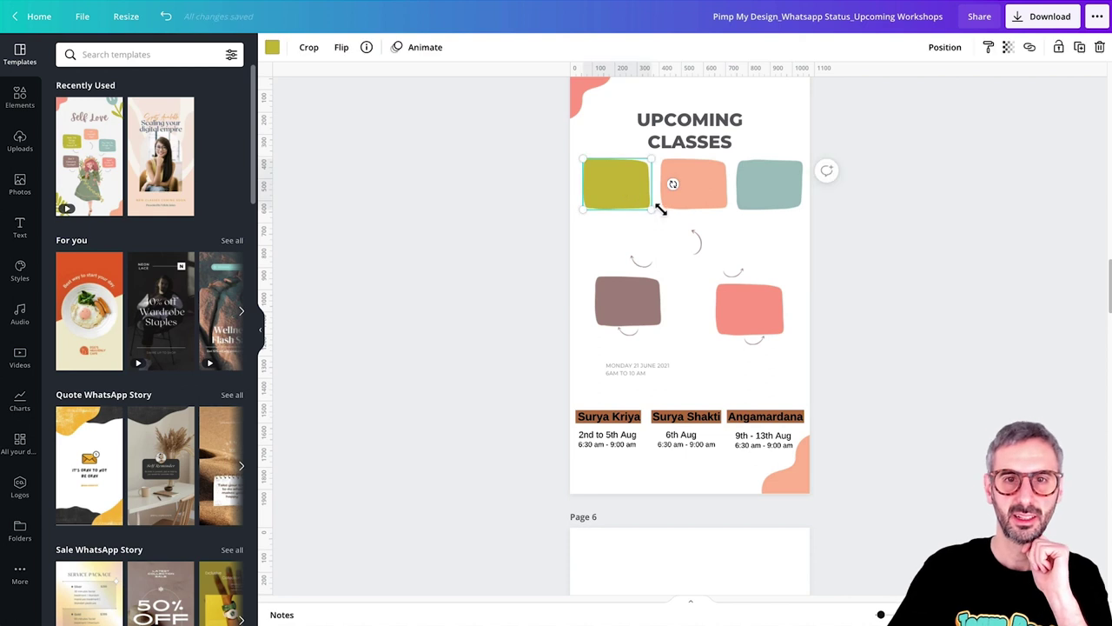
{"action": "left_click_drag", "start_coordinate": [494, 179], "coordinate": [809, 193]}
{"action": "left_click", "coordinate": [1026, 189]}
{"action": "left_click_drag", "start_coordinate": [445, 165], "coordinate": [778, 184]}
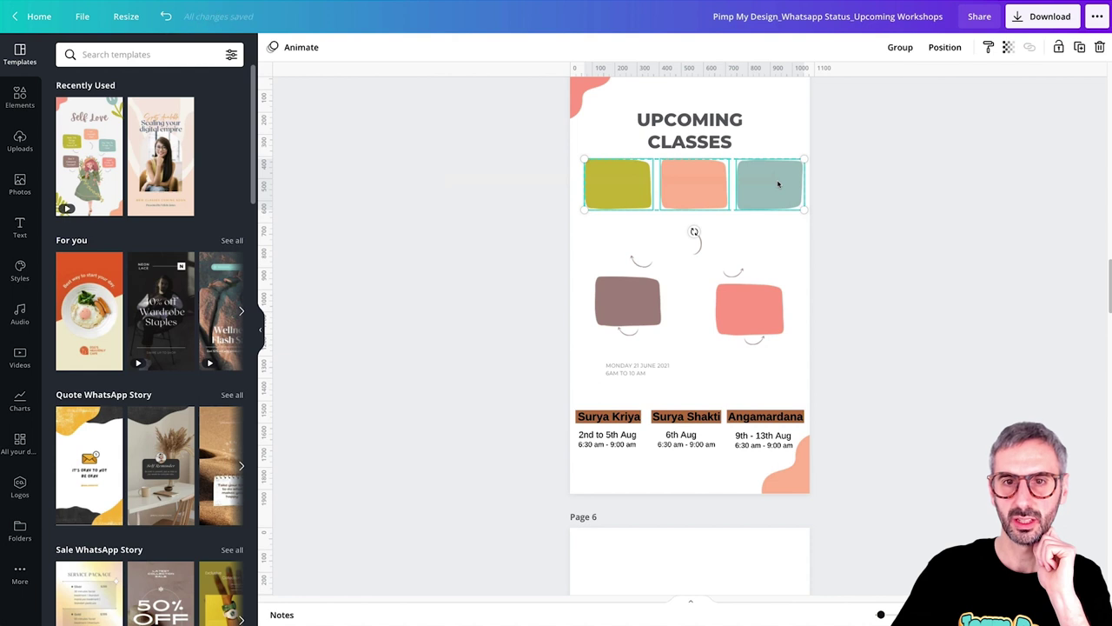
{"action": "left_click", "coordinate": [945, 48]}
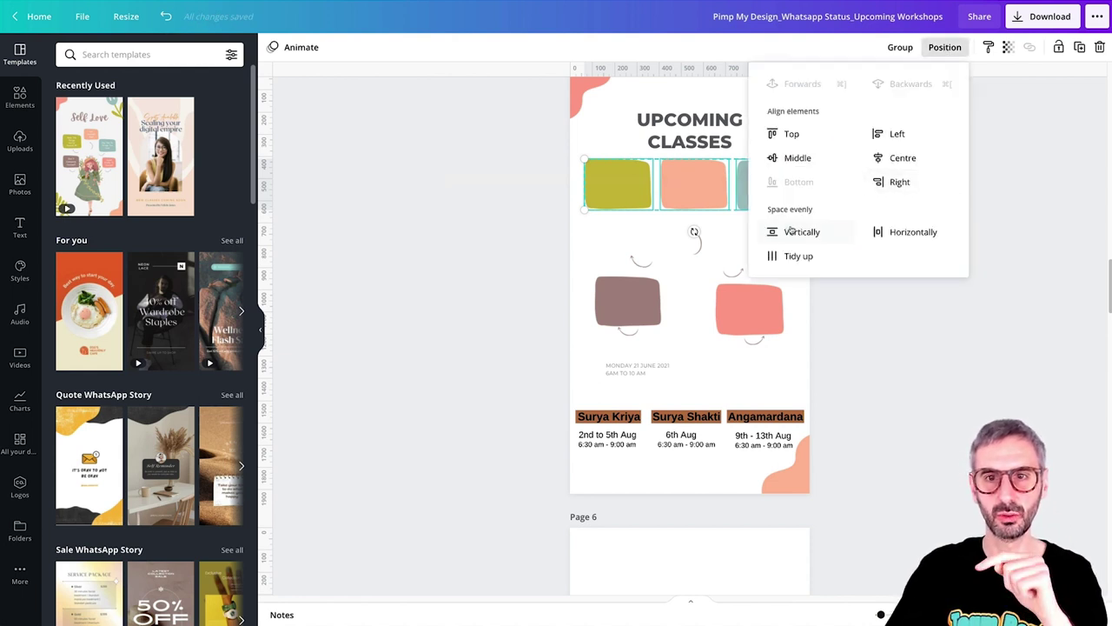
{"action": "left_click", "coordinate": [924, 236]}
{"action": "left_click", "coordinate": [441, 313]}
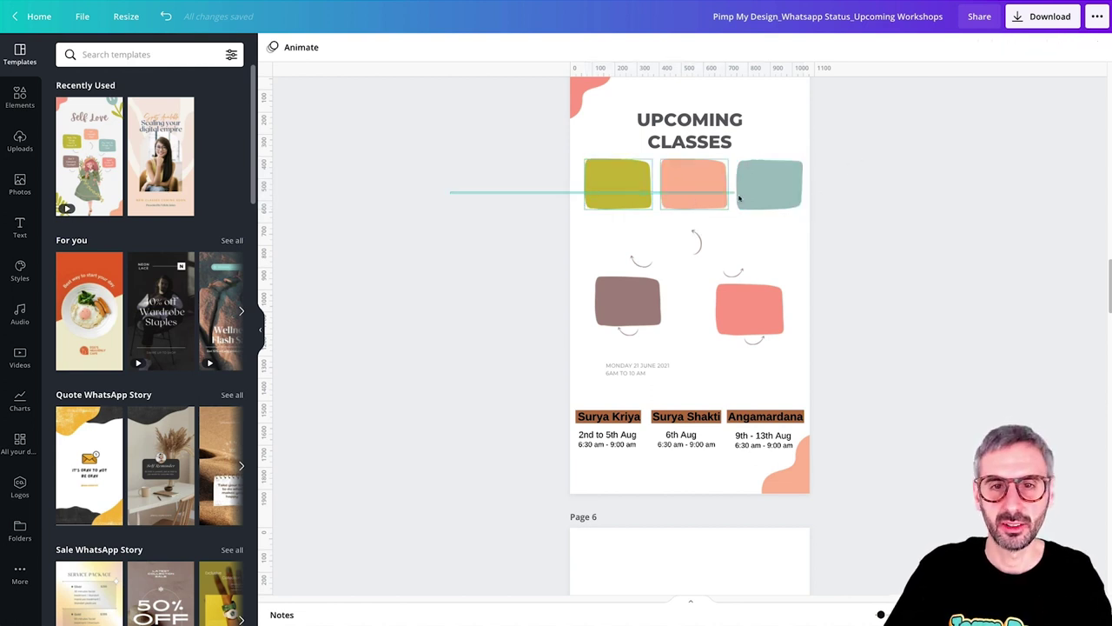
{"action": "left_click_drag", "start_coordinate": [688, 192], "coordinate": [682, 206]}
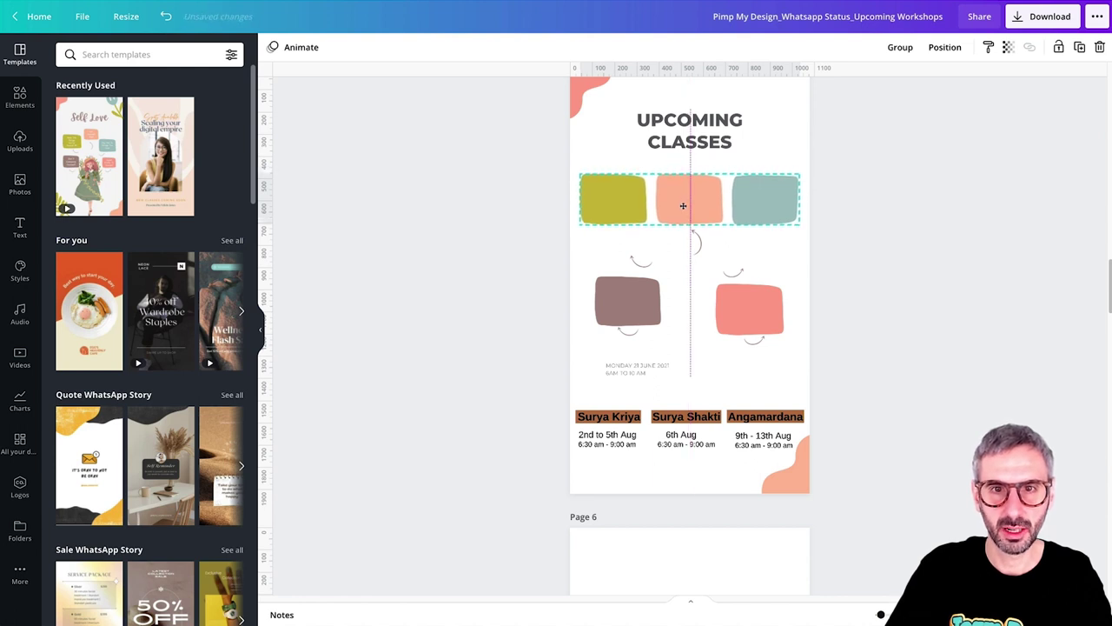
Step: Move one curved arrow beside the word CLASSES in the heading and remove the remaining arrows
{"action": "left_click_drag", "start_coordinate": [745, 310], "coordinate": [770, 148]}
{"action": "left_click", "coordinate": [632, 252]}
{"action": "key", "text": "Escape"}
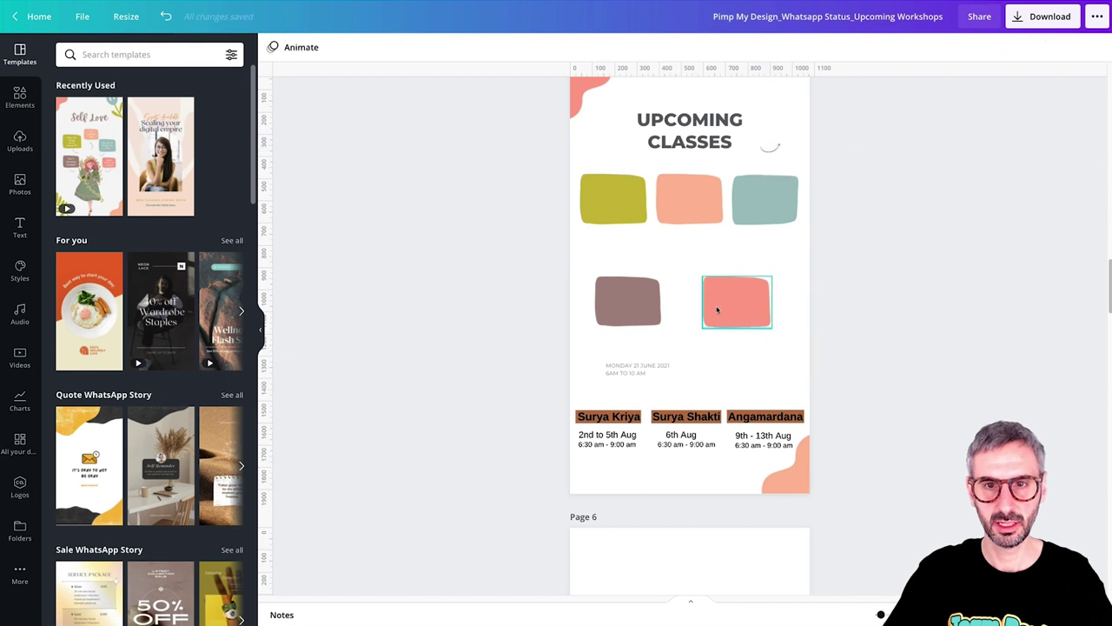
Step: Move the date and time text below the teal shape and stack the brown and pink shapes under the green one
{"action": "left_click", "coordinate": [621, 372]}
{"action": "left_click_drag", "start_coordinate": [621, 372], "coordinate": [738, 250]}
{"action": "left_click", "coordinate": [618, 317]}
{"action": "left_click_drag", "start_coordinate": [617, 317], "coordinate": [605, 296]}
{"action": "left_click_drag", "start_coordinate": [732, 307], "coordinate": [617, 344]}
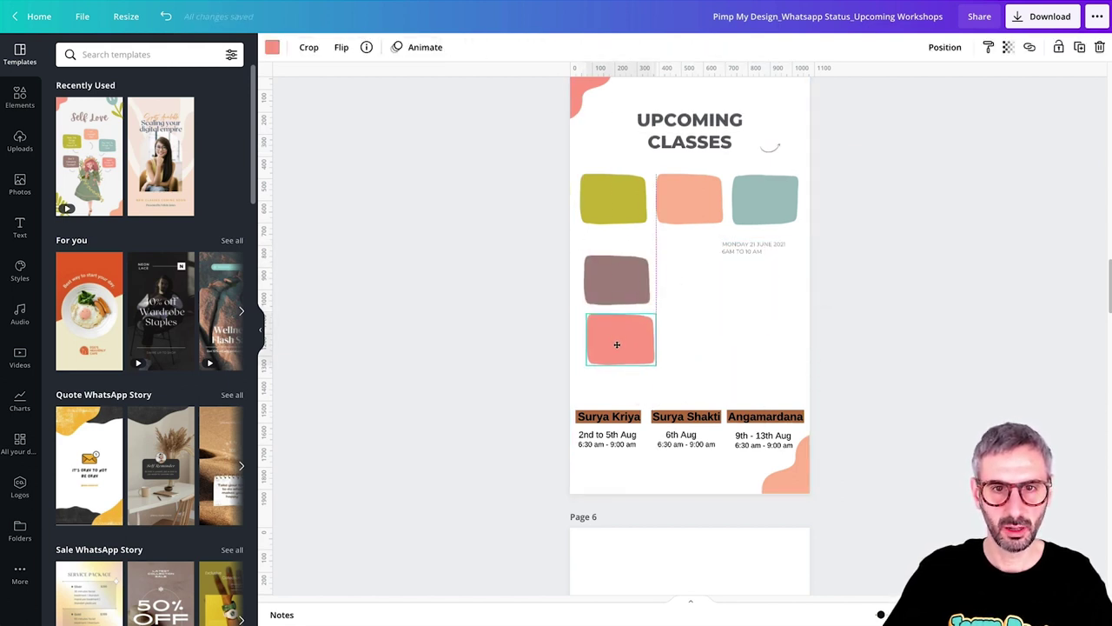
{"action": "left_click", "coordinate": [715, 325]}
Step: Nudge the brown shape down towards the pink one and rotate the pink shape by about half a turn
{"action": "scroll", "coordinate": [715, 325], "scroll_direction": "up", "scroll_amount": 1}
{"action": "left_click", "coordinate": [633, 302]}
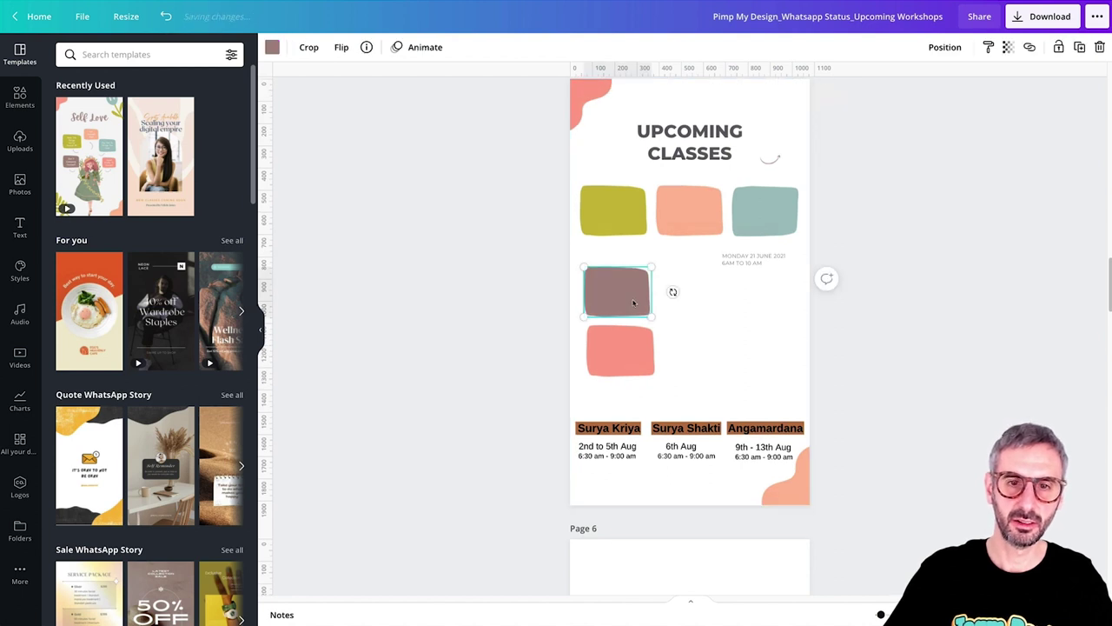
{"action": "left_click_drag", "start_coordinate": [633, 301], "coordinate": [633, 305]}
{"action": "left_click", "coordinate": [707, 334]}
{"action": "left_click", "coordinate": [639, 356]}
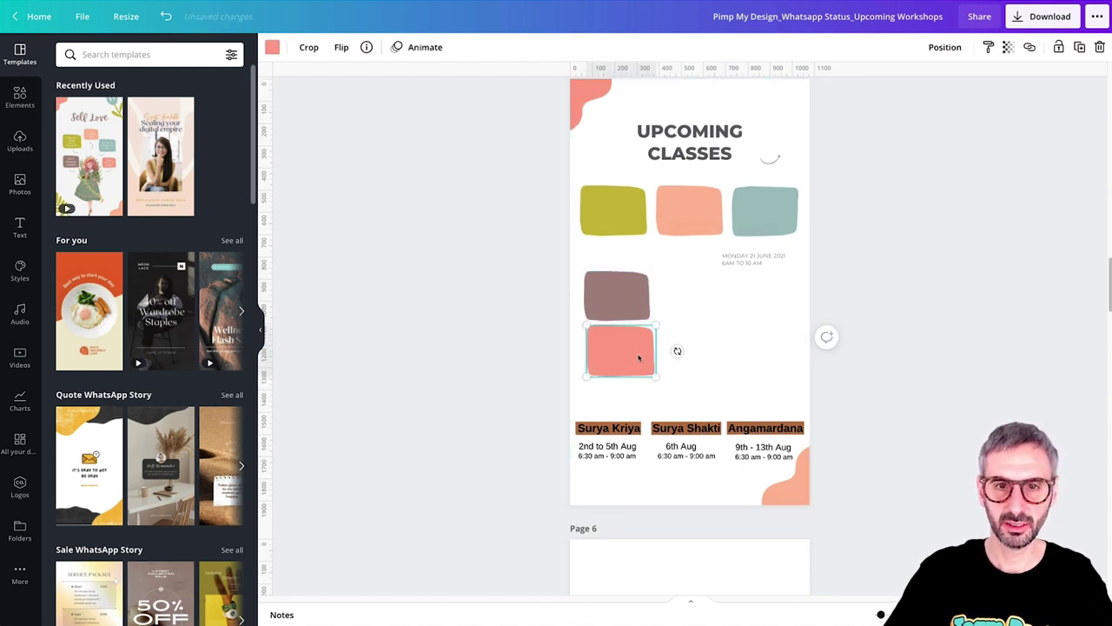
{"action": "left_click_drag", "start_coordinate": [679, 352], "coordinate": [544, 359]}
{"action": "left_click", "coordinate": [746, 341]}
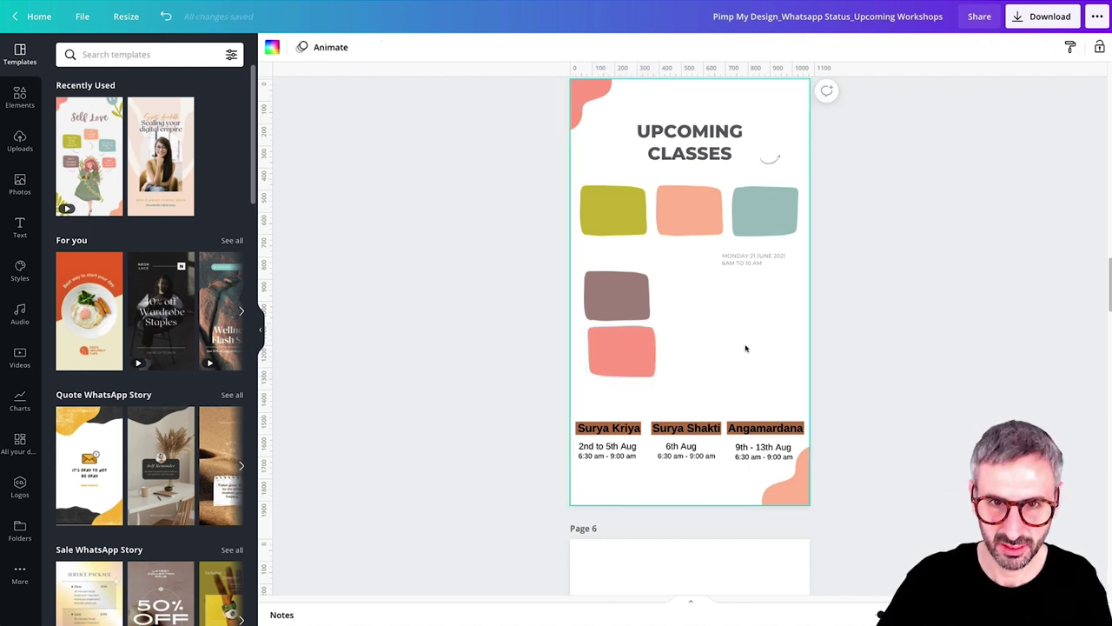
Step: Move the Monday date text lower, place the Surya Kriya title on the green shape, ungroup it and delete its brown highlight
{"action": "left_click_drag", "start_coordinate": [746, 247], "coordinate": [751, 291]}
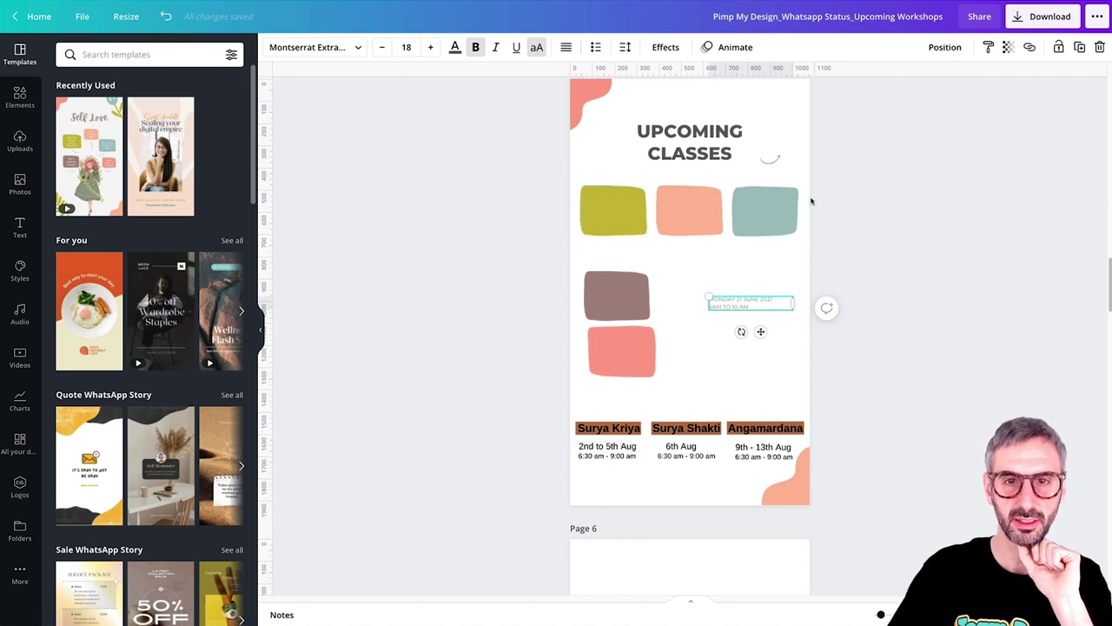
{"action": "left_click", "coordinate": [620, 427]}
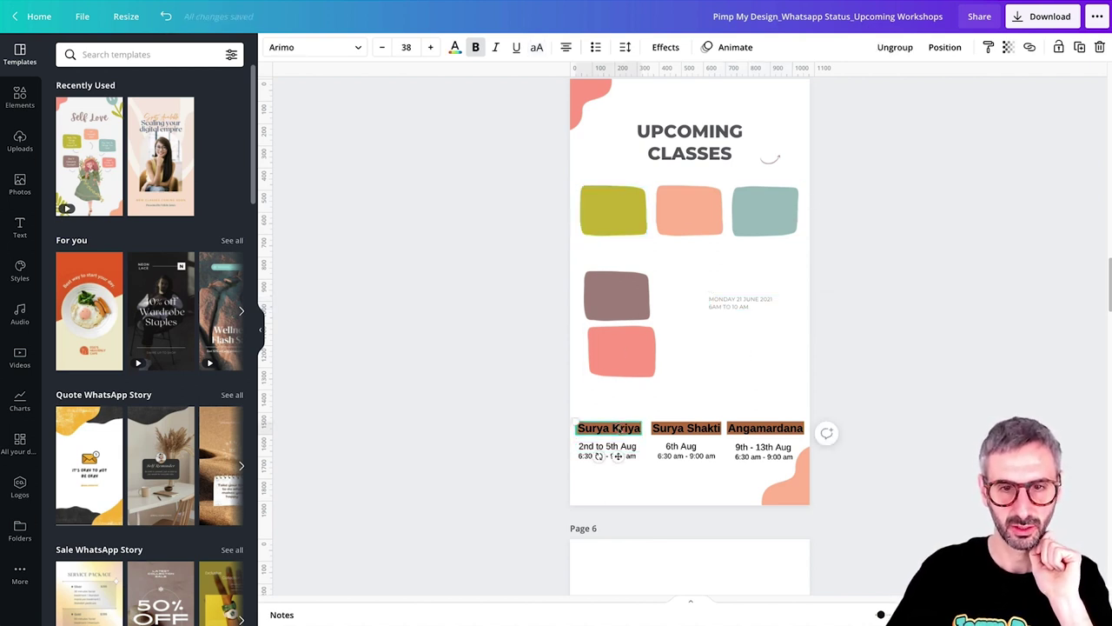
{"action": "left_click_drag", "start_coordinate": [619, 428], "coordinate": [598, 201]}
{"action": "left_click", "coordinate": [893, 47]}
{"action": "key", "text": "Delete"}
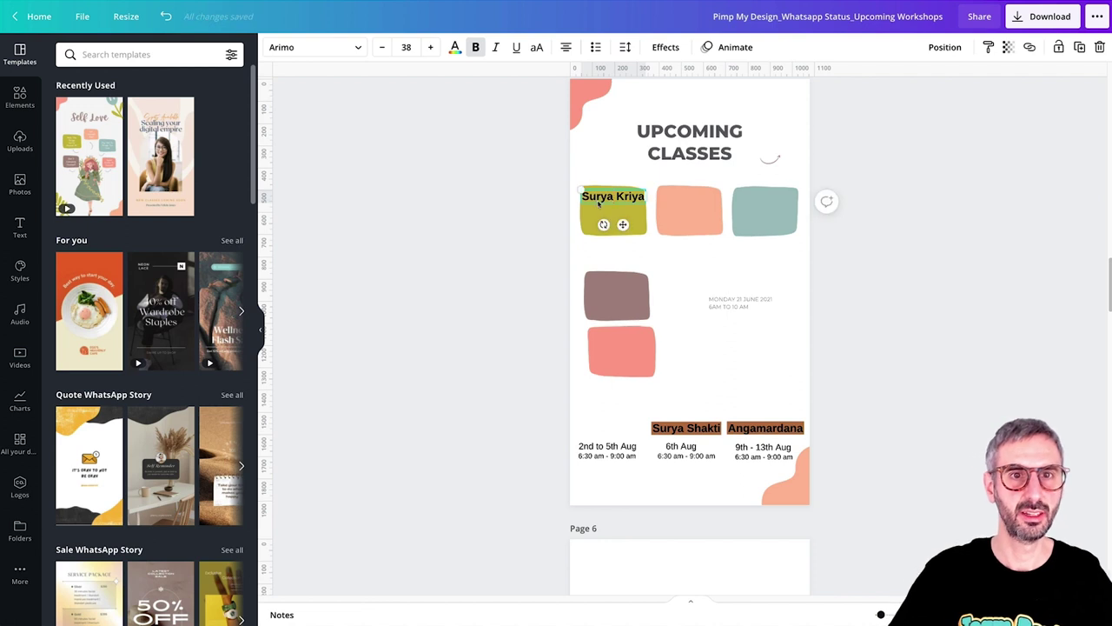
Step: Reduce the Surya Kriya title to size 30 and nudge it slightly down within the green shape
{"action": "left_click", "coordinate": [382, 49]}
{"action": "left_click", "coordinate": [381, 48]}
{"action": "left_click", "coordinate": [381, 49]}
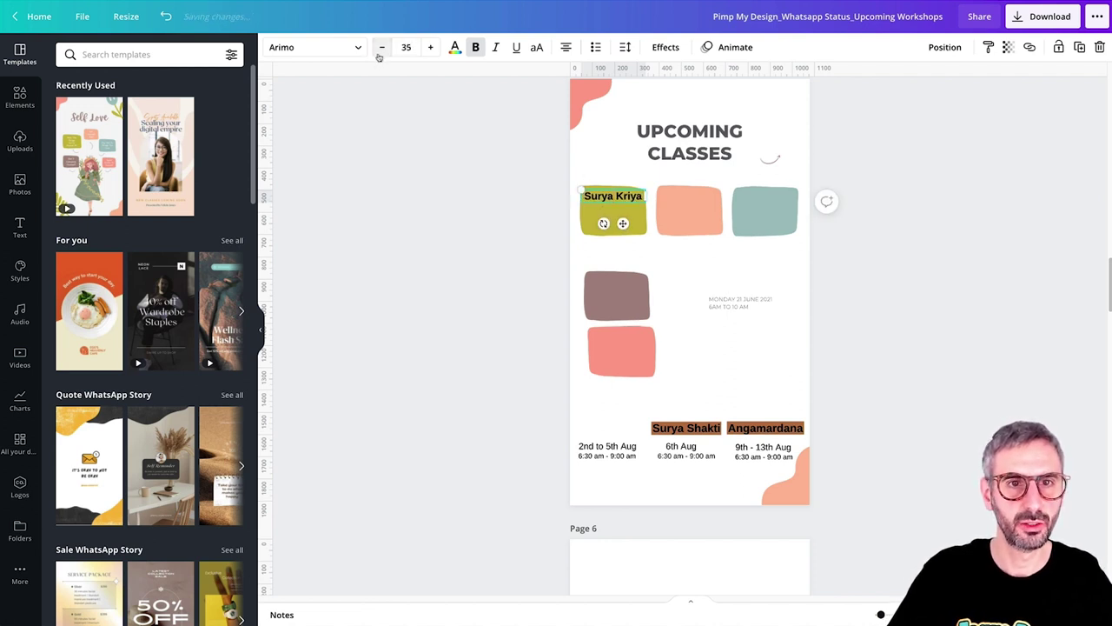
{"action": "left_click", "coordinate": [380, 54]}
{"action": "left_click", "coordinate": [380, 53]}
{"action": "left_click", "coordinate": [380, 54]}
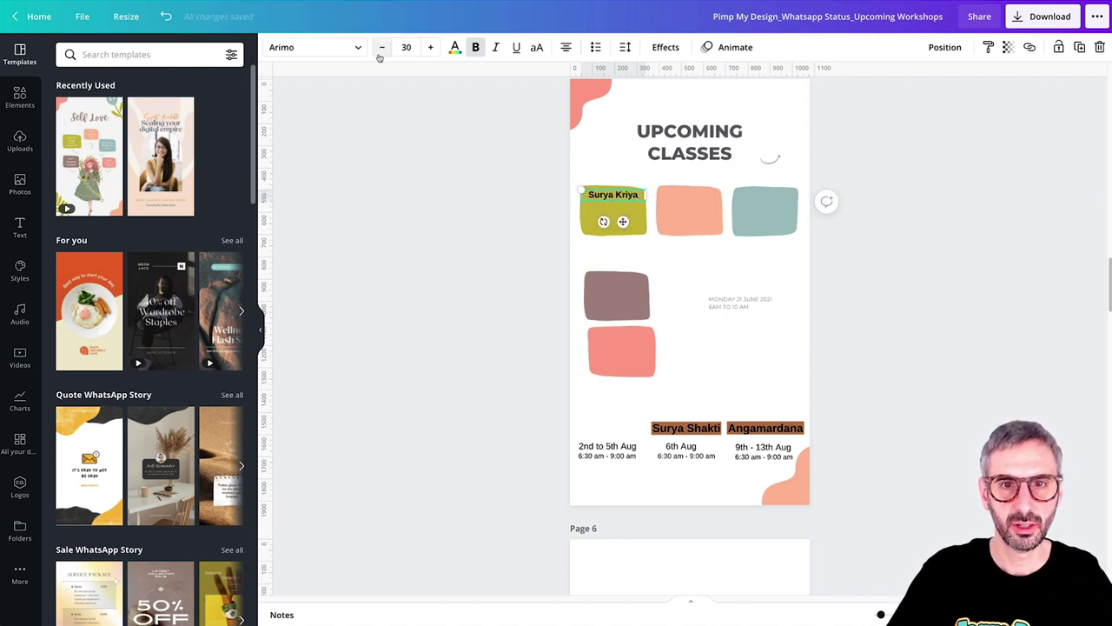
{"action": "left_click_drag", "start_coordinate": [616, 198], "coordinate": [615, 201]}
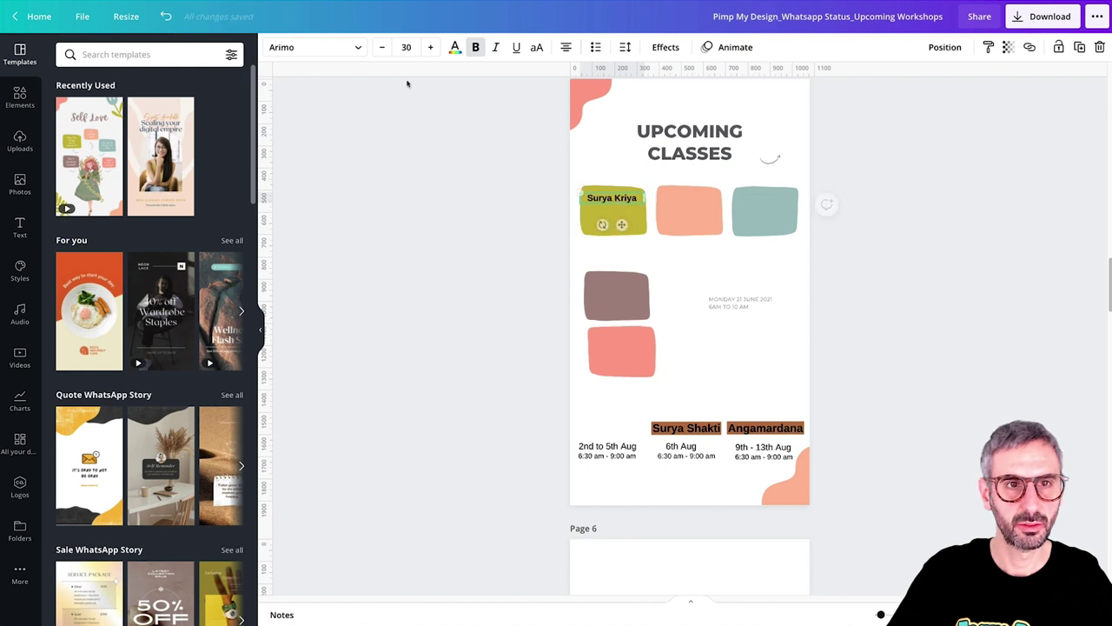
Step: Change the Surya Kriya title's font to Montserrat Extra-Bold
{"action": "left_click", "coordinate": [287, 52]}
{"action": "left_click", "coordinate": [160, 135]}
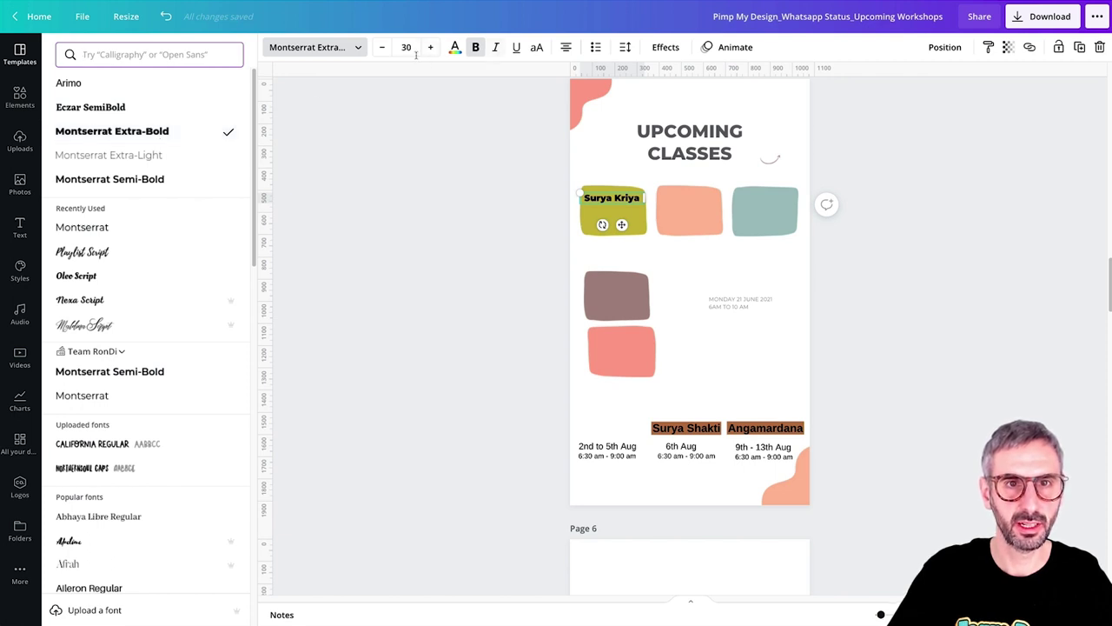
{"action": "left_click", "coordinate": [469, 246]}
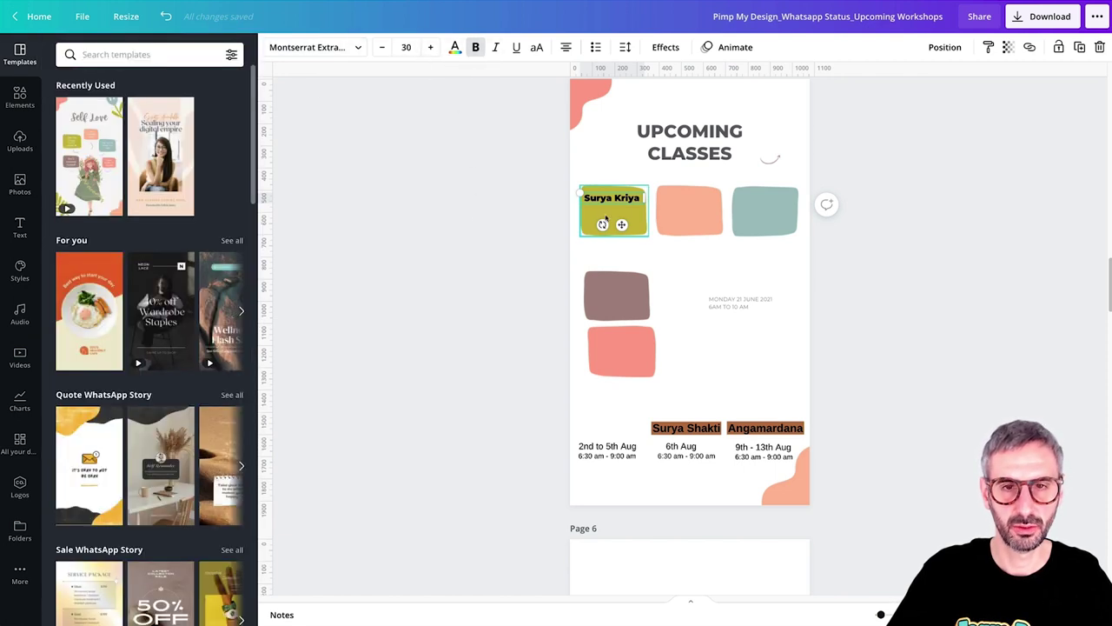
{"action": "left_click", "coordinate": [686, 231]}
{"action": "left_click", "coordinate": [730, 240]}
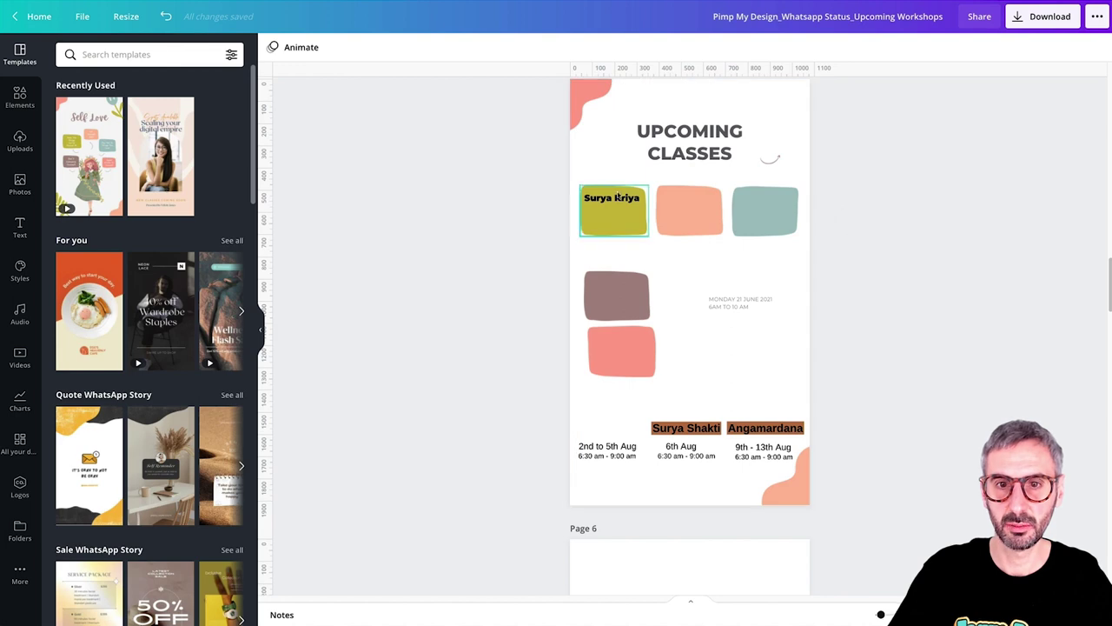
Step: Copy the four palette circles from page 3 to page 5, shrink them and place them above the Angamardana title
{"action": "scroll", "coordinate": [732, 226], "scroll_direction": "up", "scroll_amount": 5}
{"action": "scroll", "coordinate": [732, 227], "scroll_direction": "up", "scroll_amount": 6}
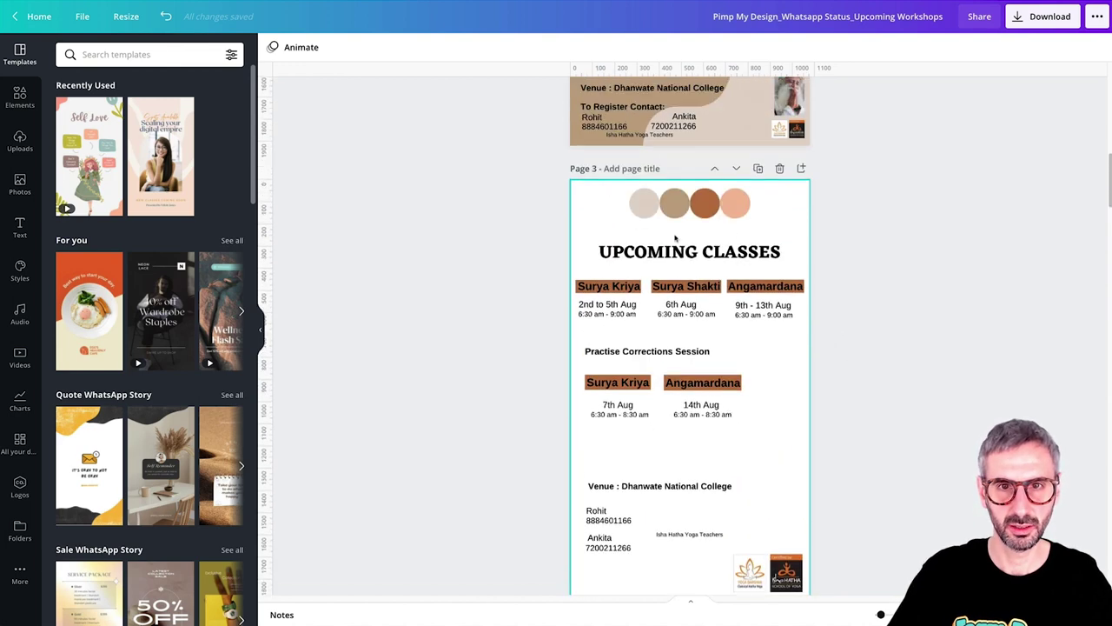
{"action": "left_click_drag", "start_coordinate": [594, 213], "coordinate": [761, 215]}
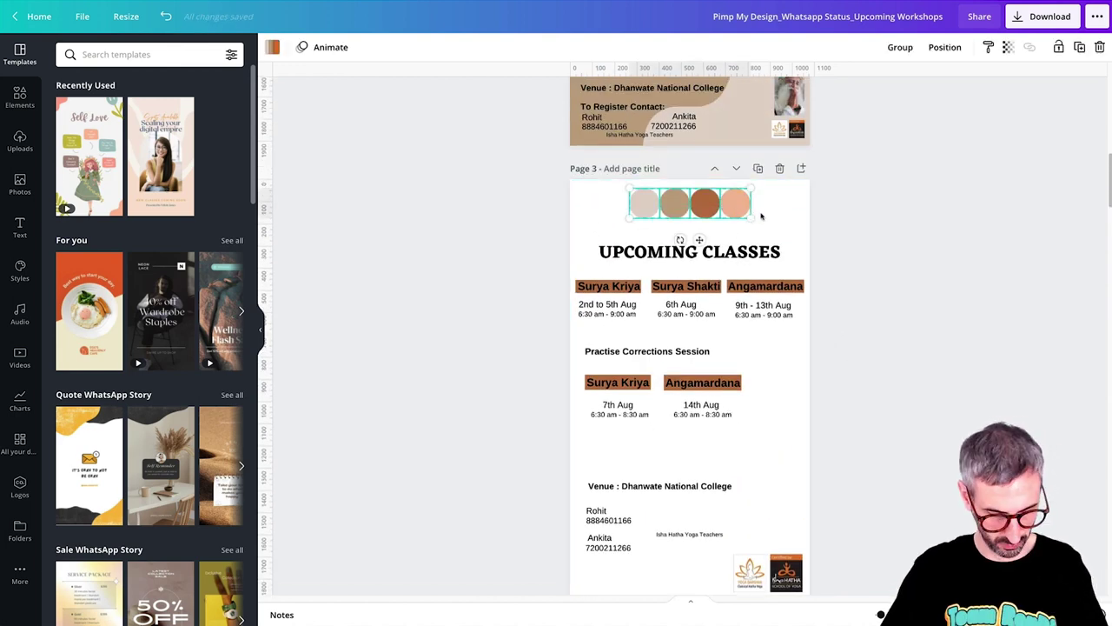
{"action": "key", "text": "ctrl+c"}
{"action": "scroll", "coordinate": [739, 260], "scroll_direction": "down", "scroll_amount": 10}
{"action": "key", "text": "ctrl+v"}
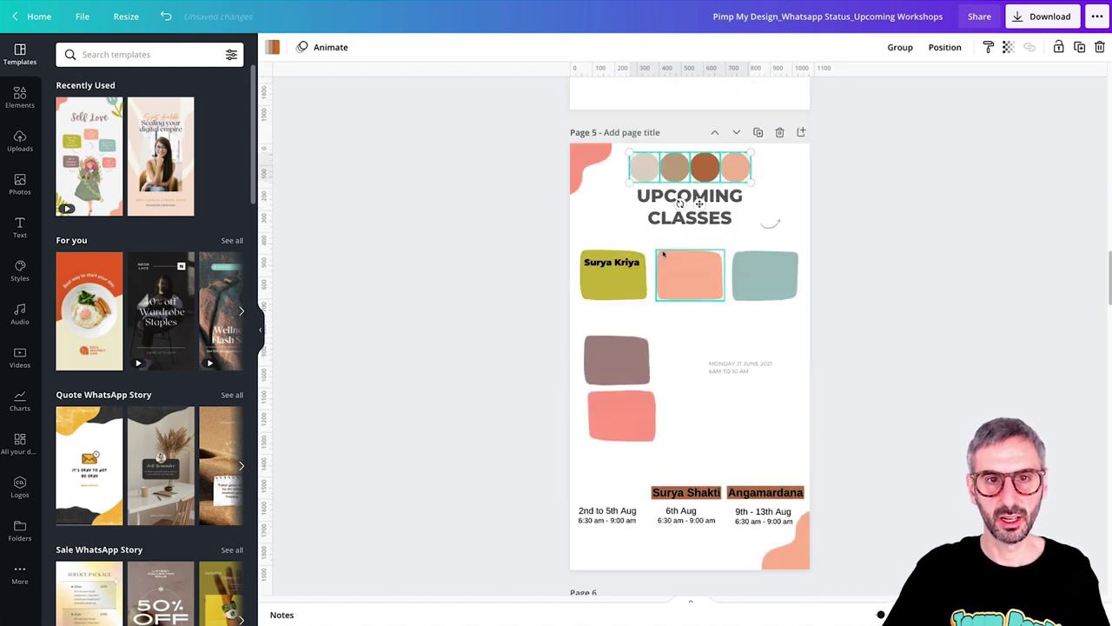
{"action": "left_click_drag", "start_coordinate": [704, 189], "coordinate": [750, 474]}
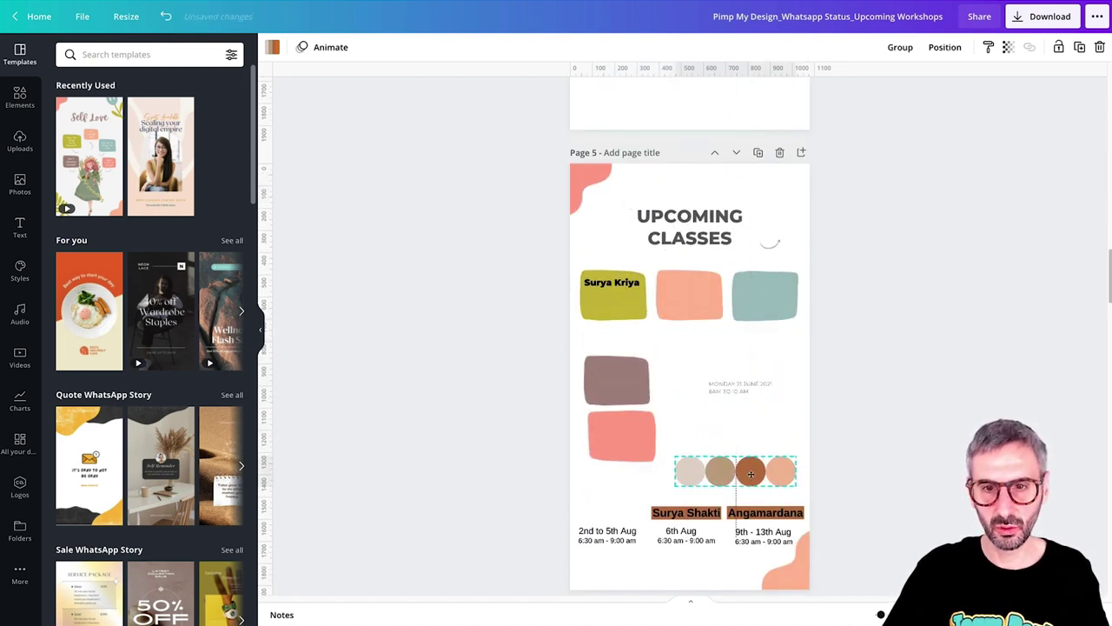
{"action": "left_click_drag", "start_coordinate": [675, 456], "coordinate": [724, 470]}
{"action": "left_click", "coordinate": [732, 440]}
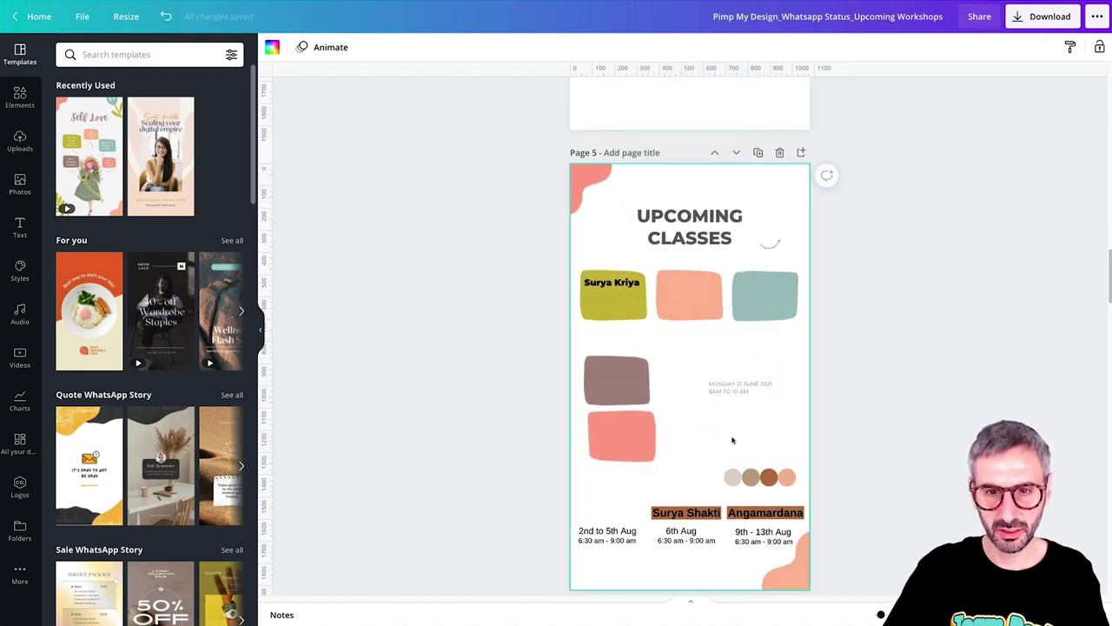
{"action": "scroll", "coordinate": [733, 440], "scroll_direction": "up", "scroll_amount": 1}
{"action": "scroll", "coordinate": [733, 440], "scroll_direction": "down", "scroll_amount": 2}
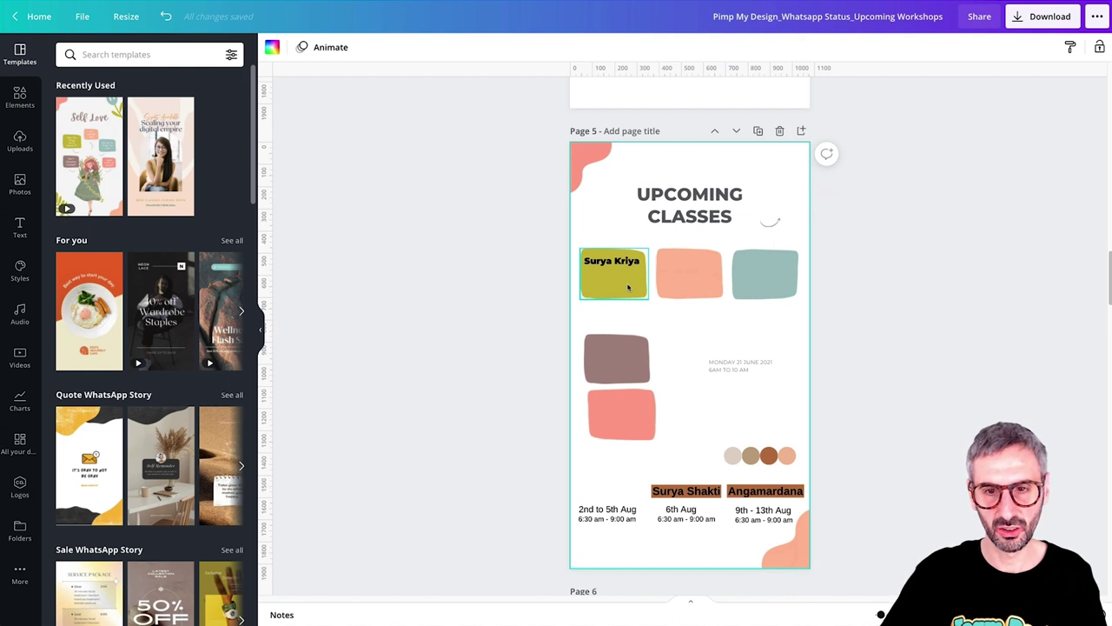
{"action": "left_click", "coordinate": [767, 456]}
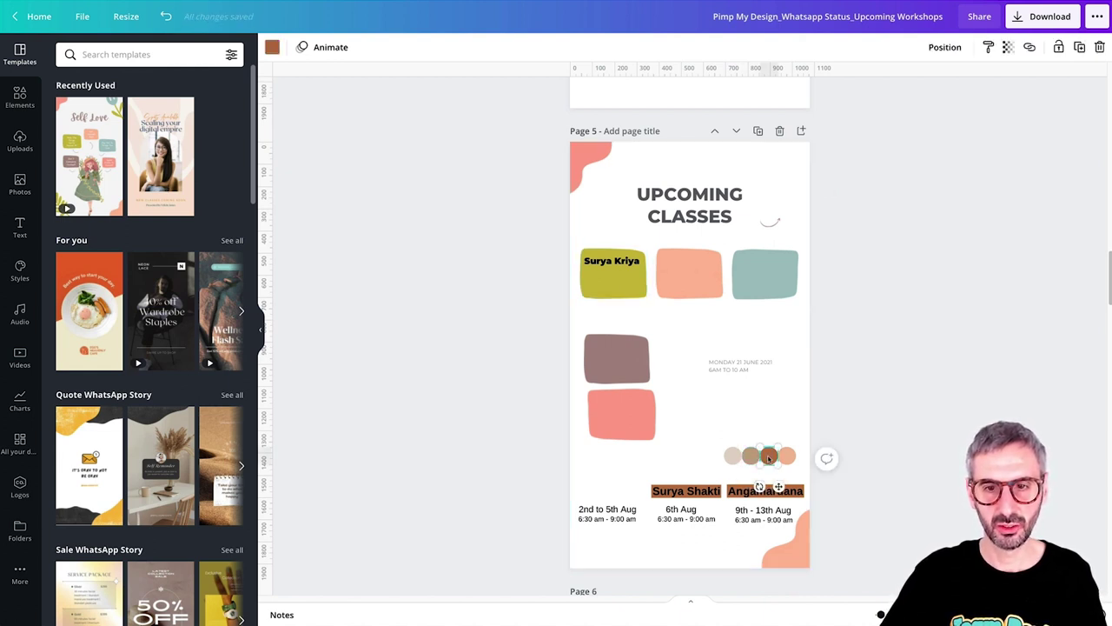
{"action": "left_click", "coordinate": [750, 457]}
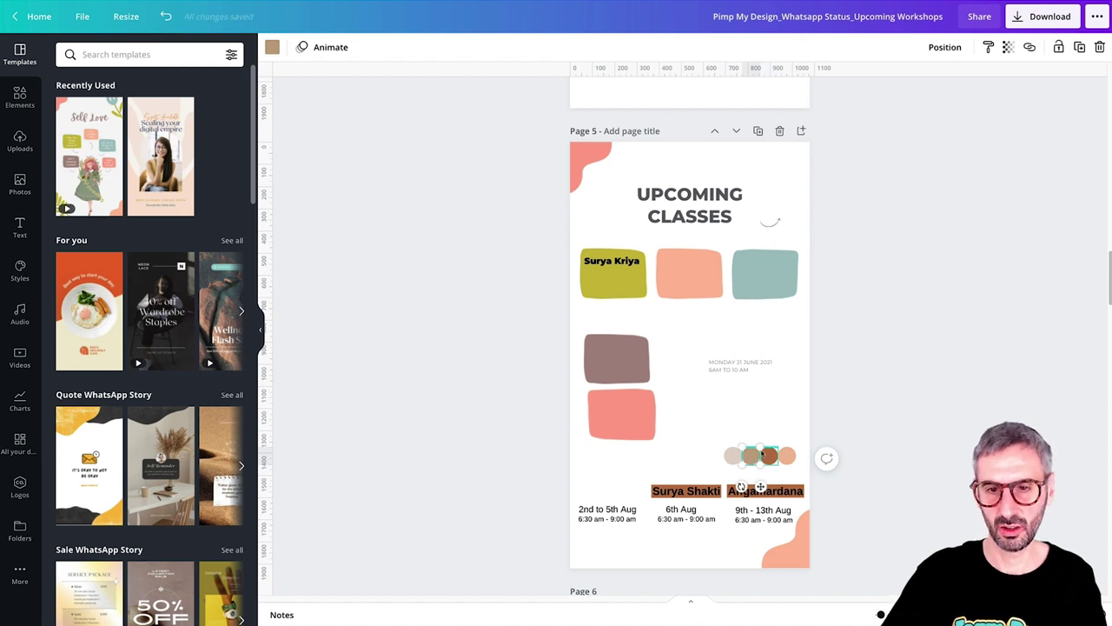
{"action": "left_click", "coordinate": [760, 459]}
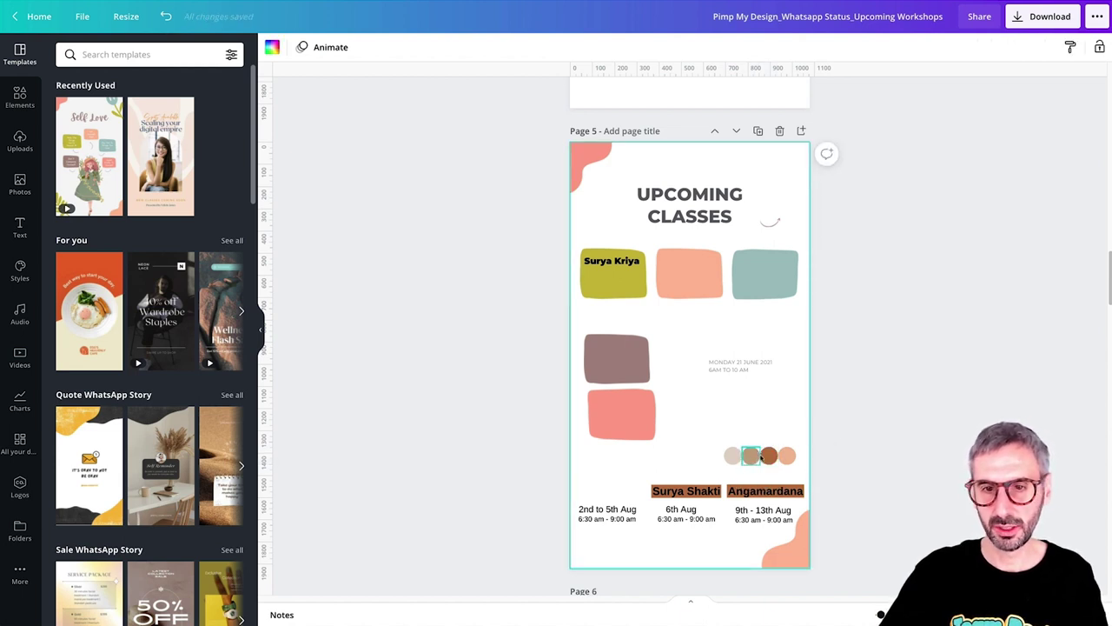
{"action": "left_click", "coordinate": [752, 456]}
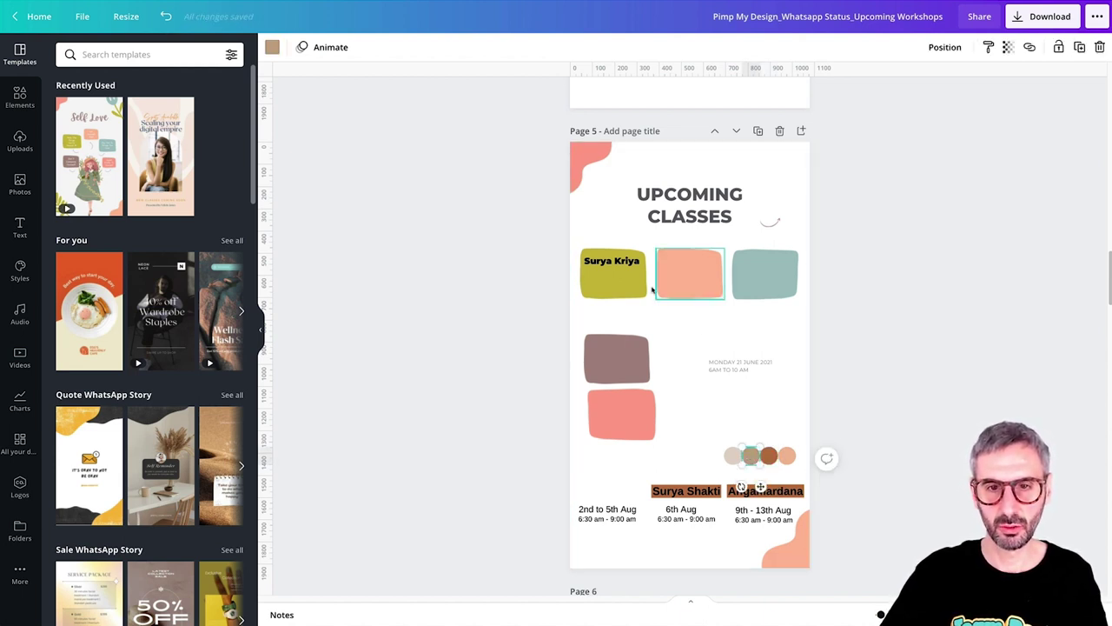
Step: Copy the style of the dark brown palette circle onto the two stacked pink and brown shapes
{"action": "left_click", "coordinate": [772, 456]}
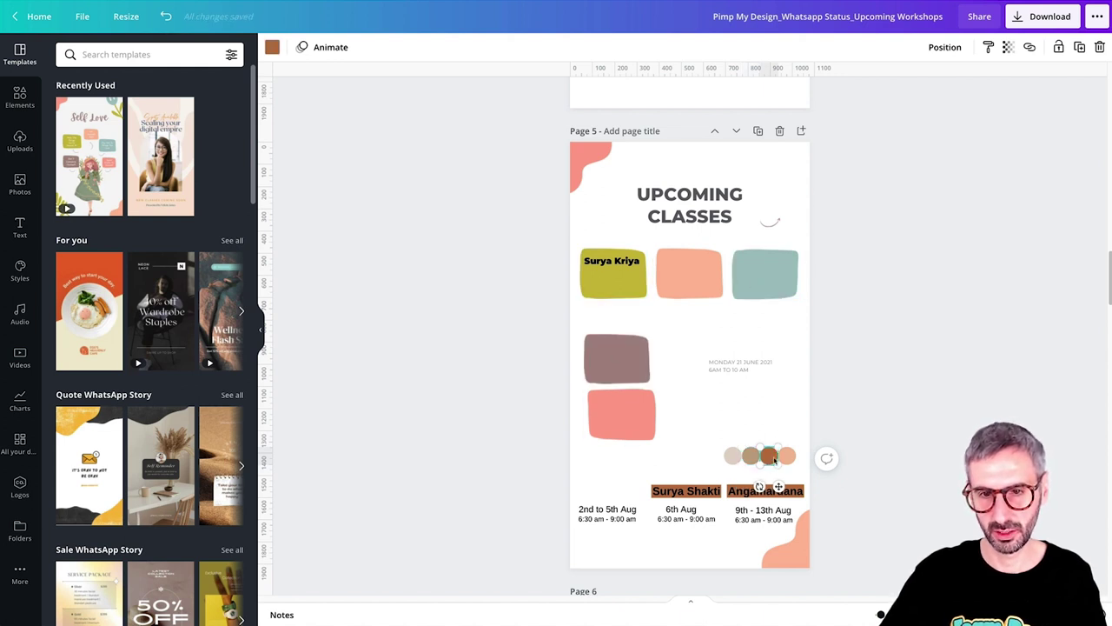
{"action": "left_click", "coordinate": [989, 47]}
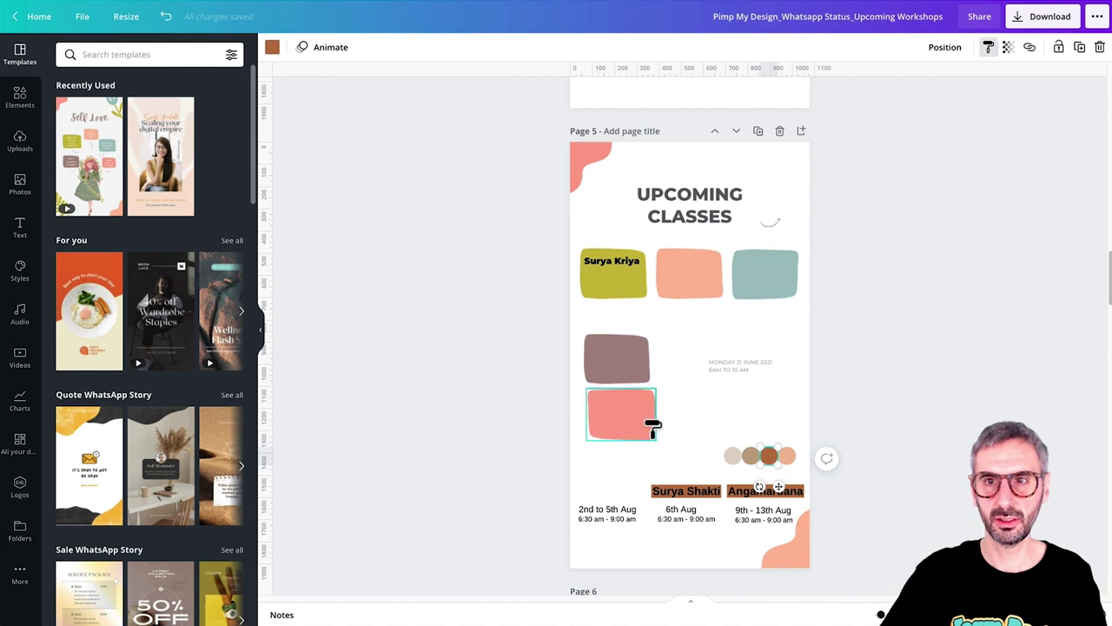
{"action": "left_click", "coordinate": [647, 423]}
{"action": "left_click", "coordinate": [988, 46]}
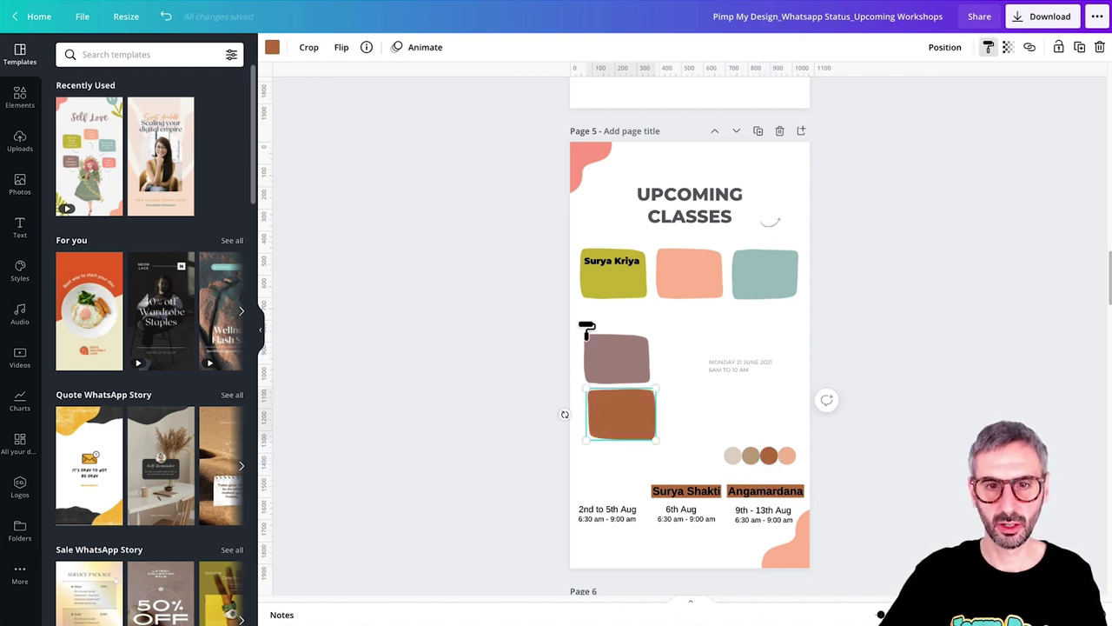
{"action": "left_click", "coordinate": [612, 352]}
{"action": "left_click", "coordinate": [694, 331]}
Step: Copy the style of the tan palette circle onto the three shapes in the row under the heading
{"action": "left_click", "coordinate": [749, 456]}
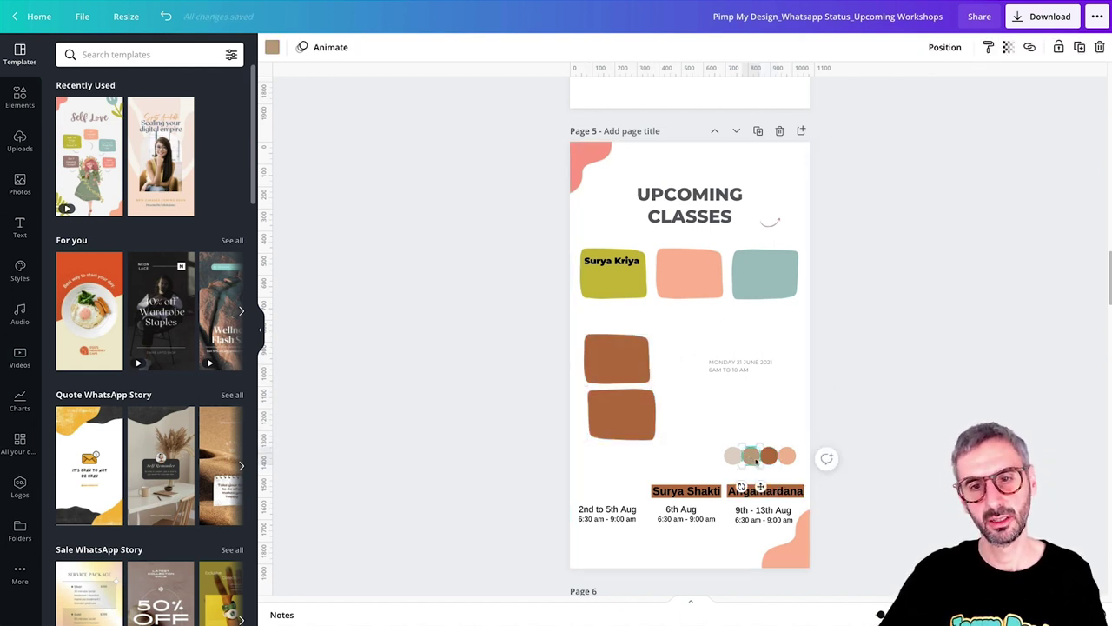
{"action": "left_click", "coordinate": [988, 47]}
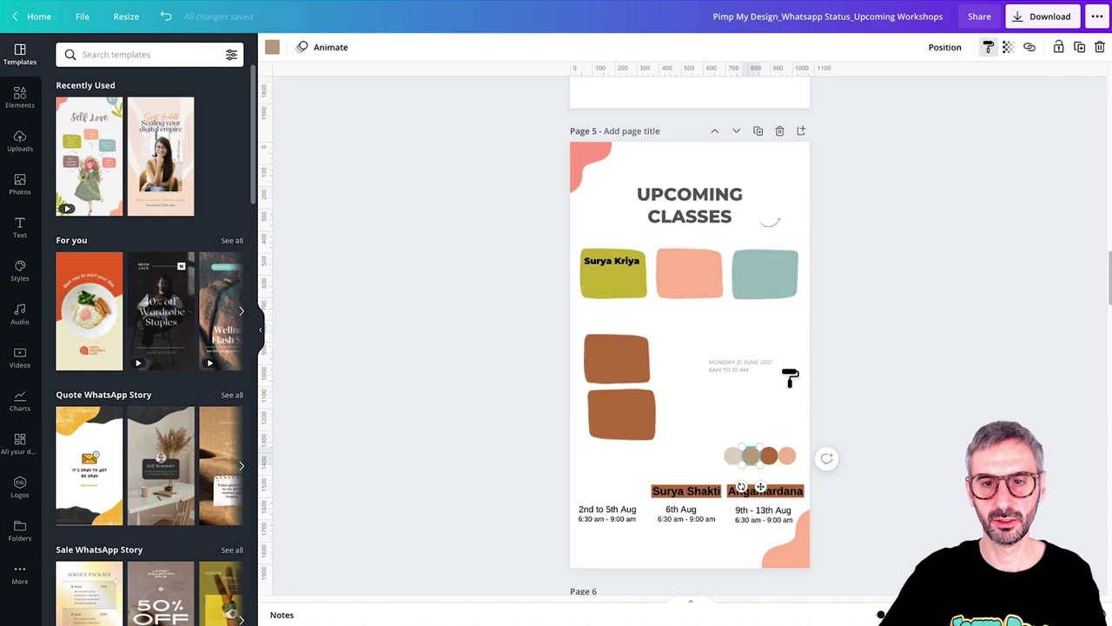
{"action": "left_click", "coordinate": [612, 282]}
{"action": "left_click", "coordinate": [988, 47]}
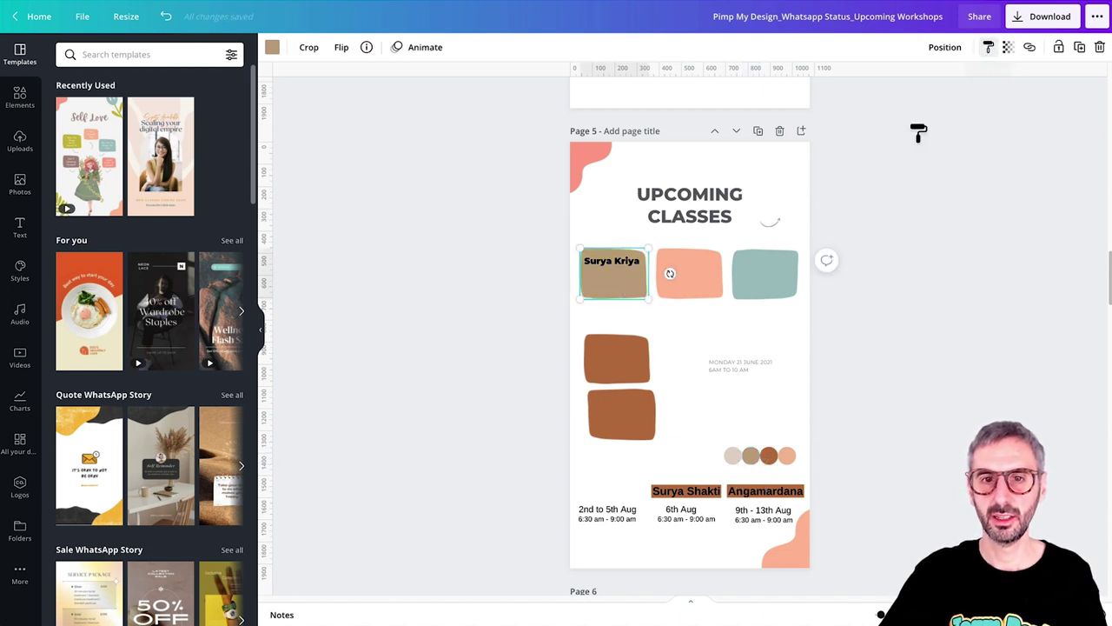
{"action": "left_click", "coordinate": [703, 290]}
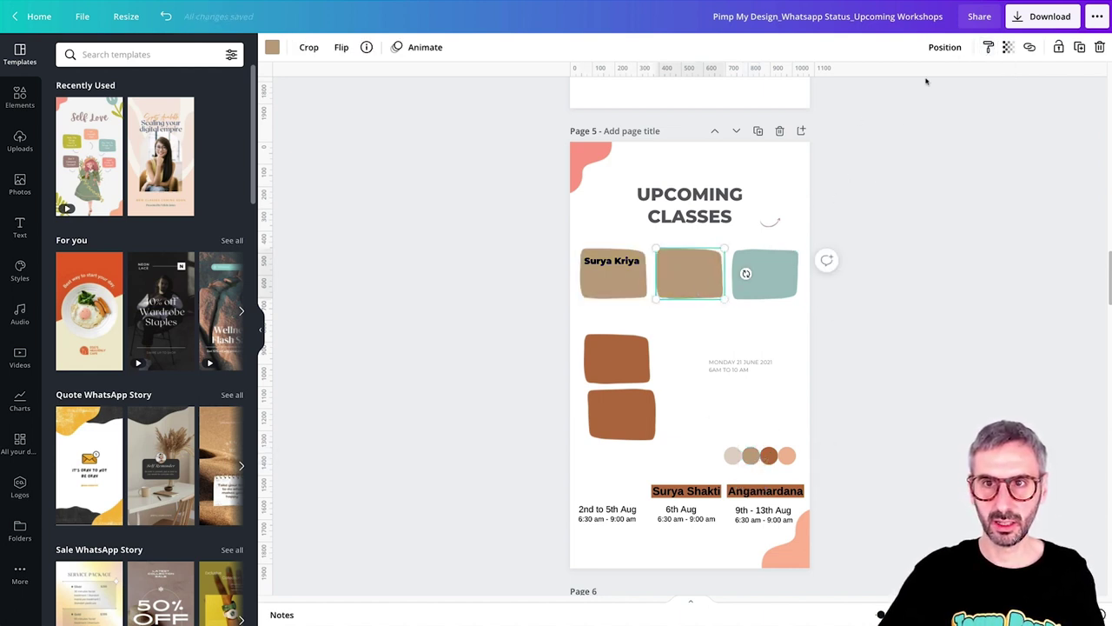
{"action": "left_click", "coordinate": [988, 47]}
{"action": "left_click", "coordinate": [782, 290]}
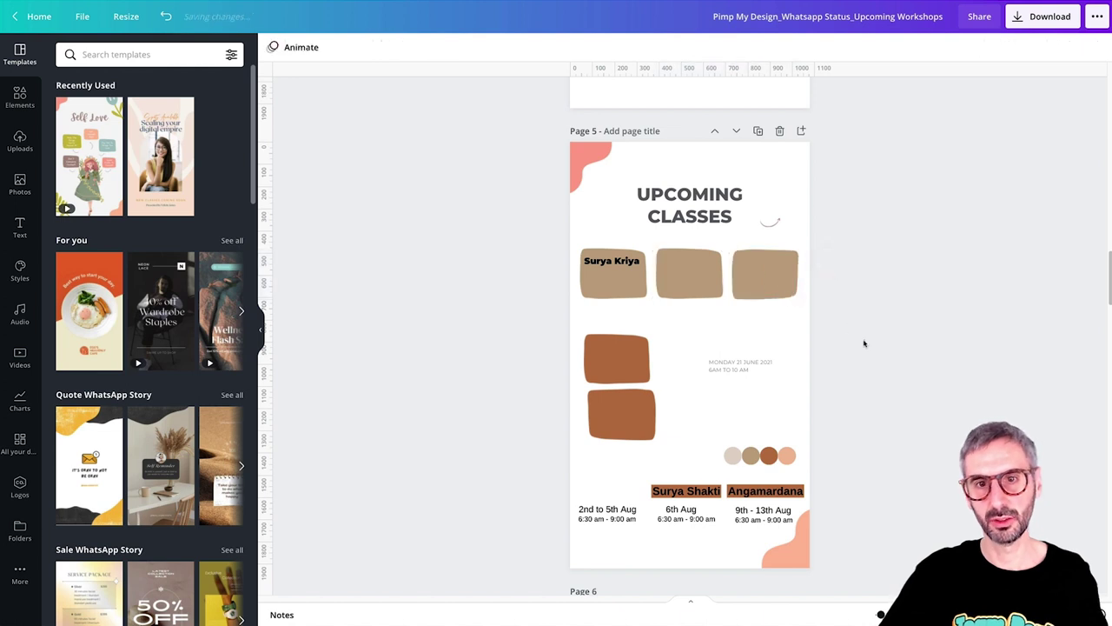
Step: Set the Surya Kriya title to size 24 and centre it near the upper edge of the first tan shape
{"action": "left_click", "coordinate": [613, 261]}
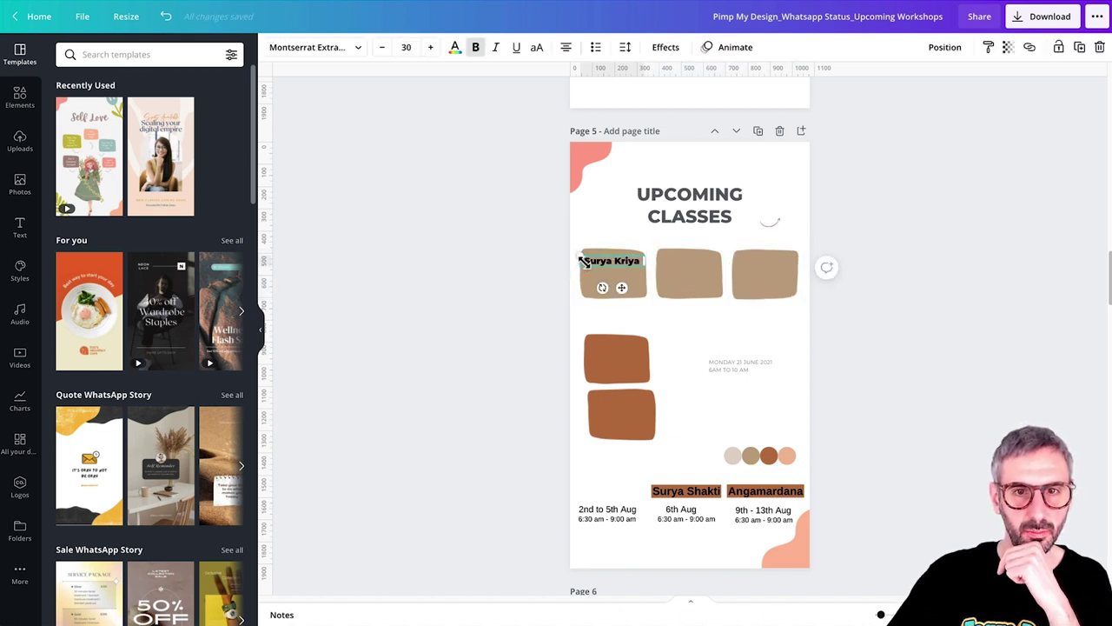
{"action": "left_click_drag", "start_coordinate": [584, 260], "coordinate": [589, 262]}
{"action": "left_click", "coordinate": [407, 46]}
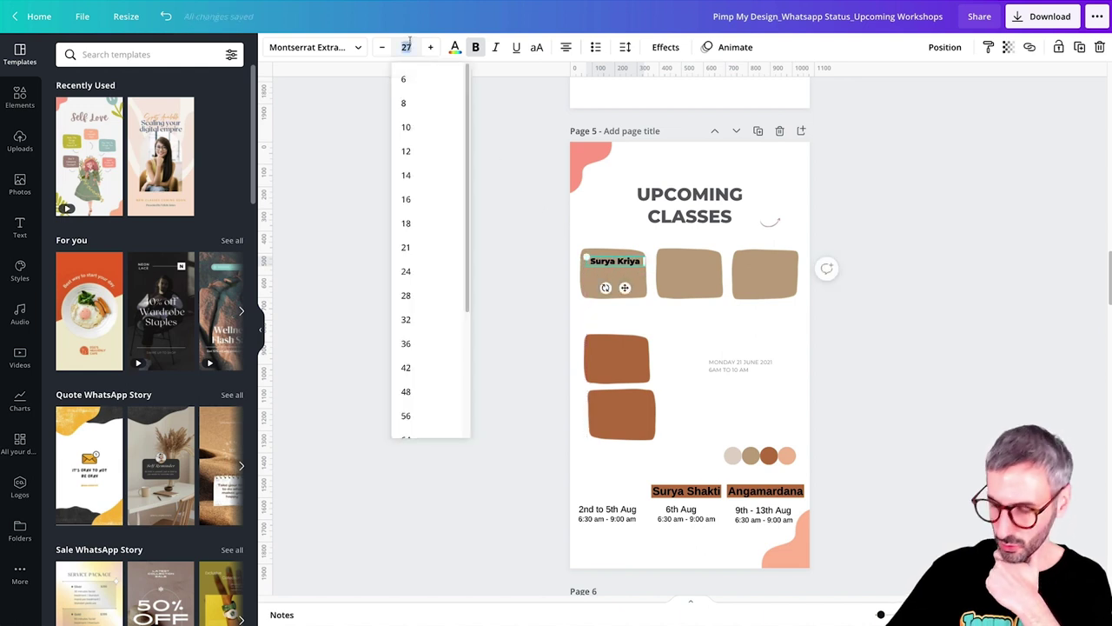
{"action": "type", "text": "24"}
{"action": "key", "text": "Return"}
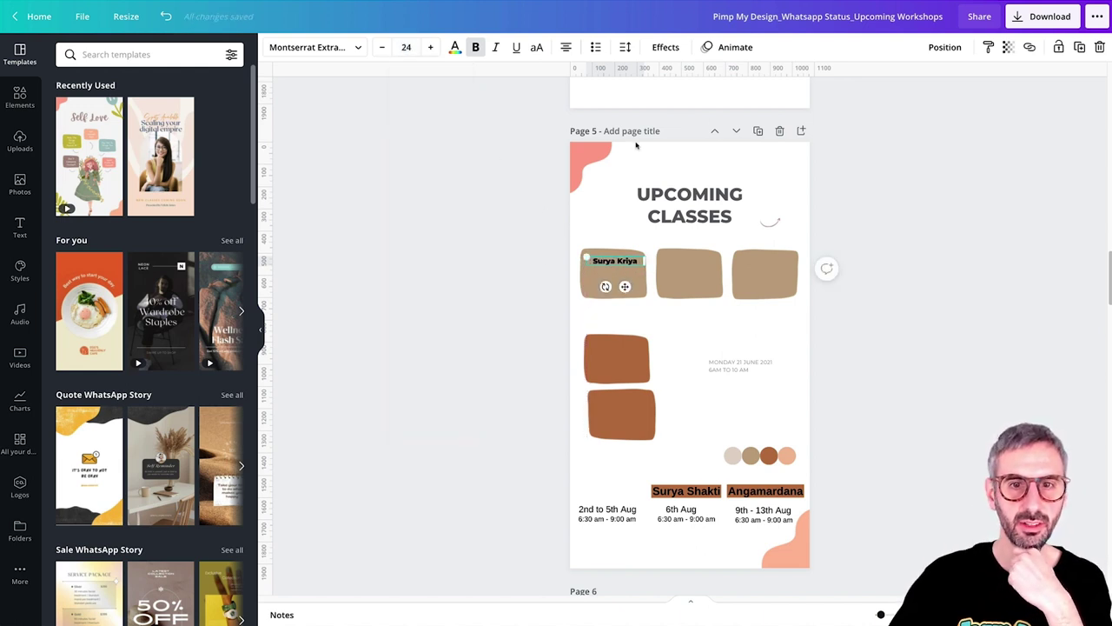
{"action": "left_click", "coordinate": [459, 340]}
{"action": "left_click", "coordinate": [615, 268]}
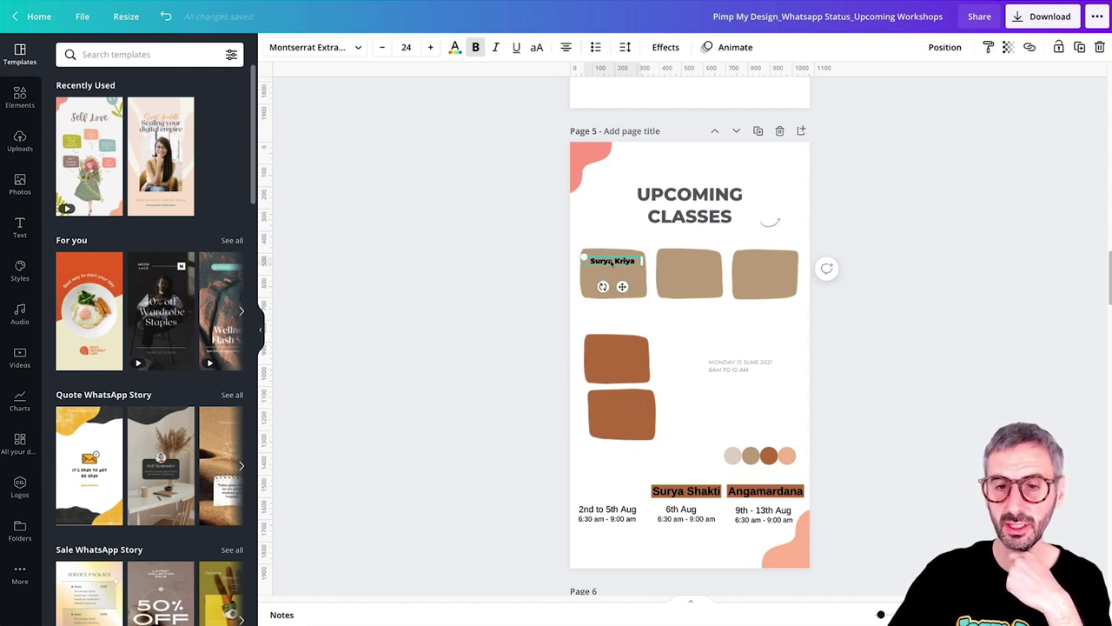
Step: Colour the Surya Kriya title white
{"action": "left_click", "coordinate": [454, 47]}
{"action": "left_click", "coordinate": [124, 116]}
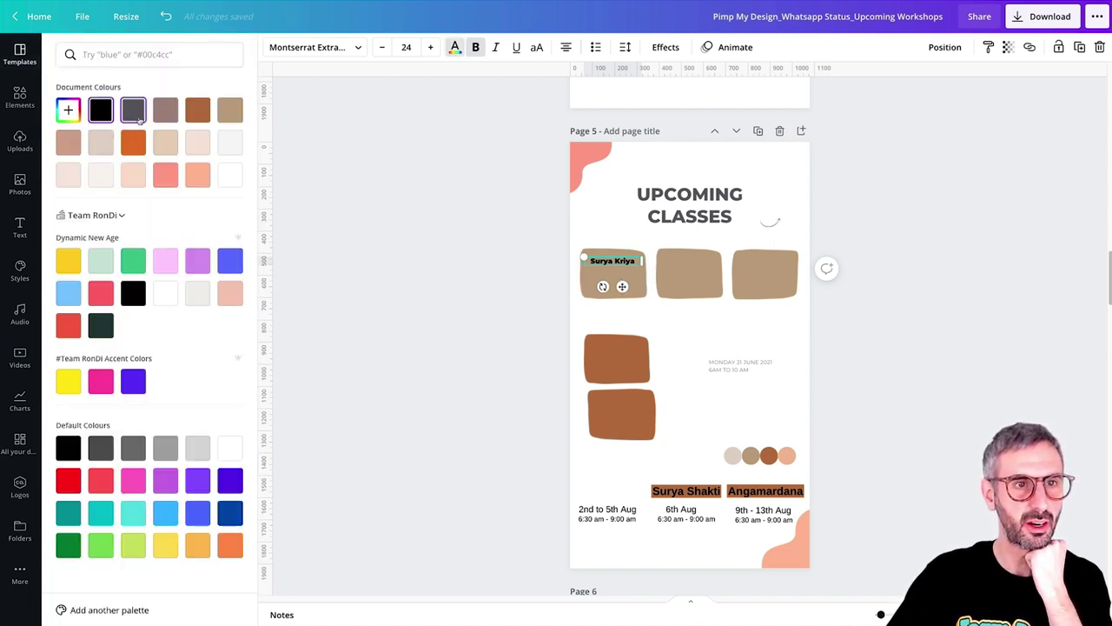
{"action": "left_click", "coordinate": [230, 176]}
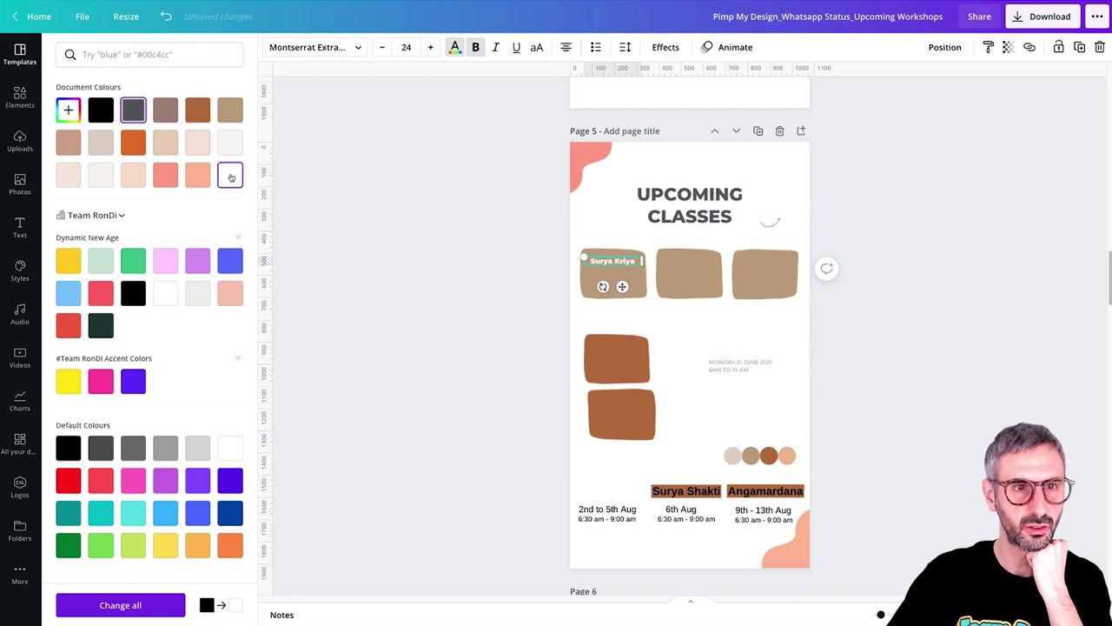
{"action": "left_click", "coordinate": [417, 283]}
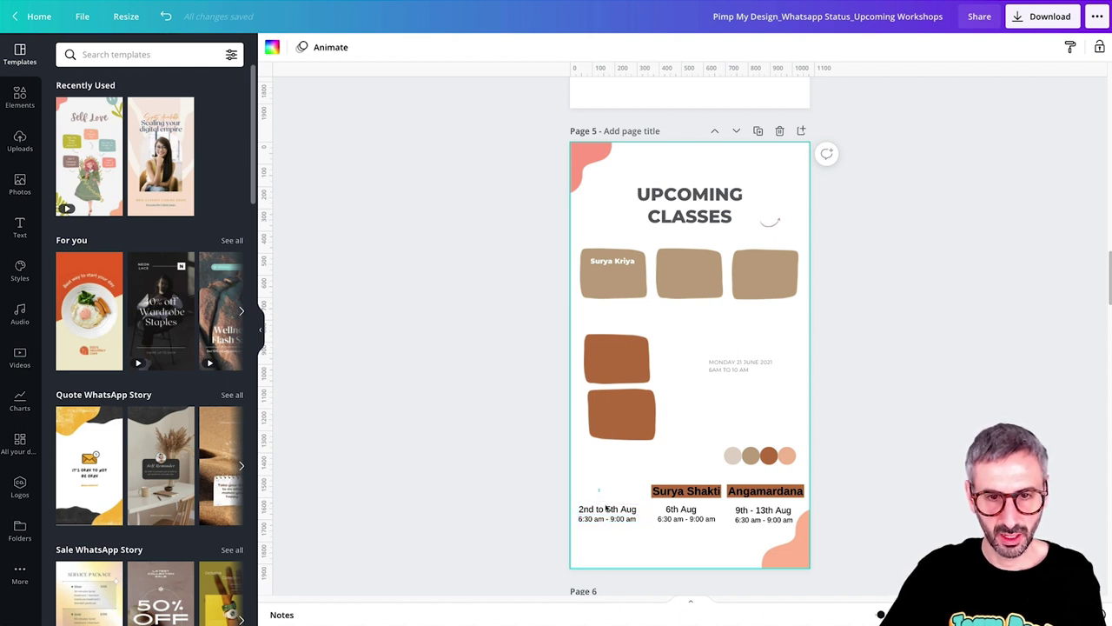
Step: Move the first class's date and time onto the first tan shape and copy the MONDAY 21 JUNE 2021 text style onto both lines
{"action": "left_click_drag", "start_coordinate": [606, 508], "coordinate": [622, 273]}
{"action": "left_click", "coordinate": [741, 368]}
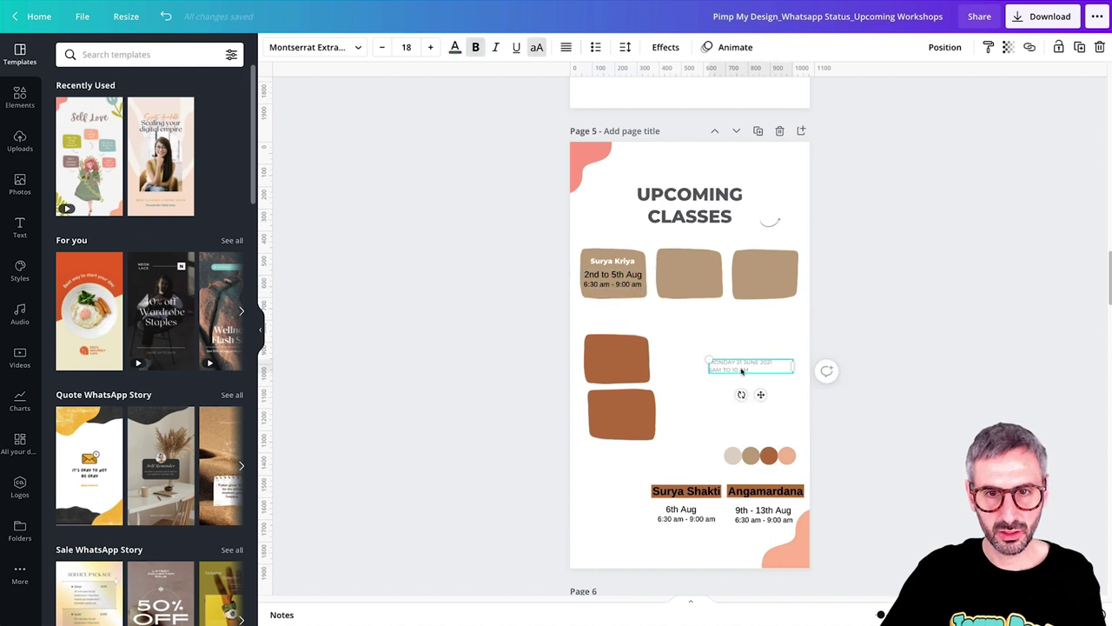
{"action": "left_click", "coordinate": [988, 47]}
{"action": "left_click", "coordinate": [612, 274]}
{"action": "left_click", "coordinate": [750, 365]}
{"action": "left_click", "coordinate": [988, 47]}
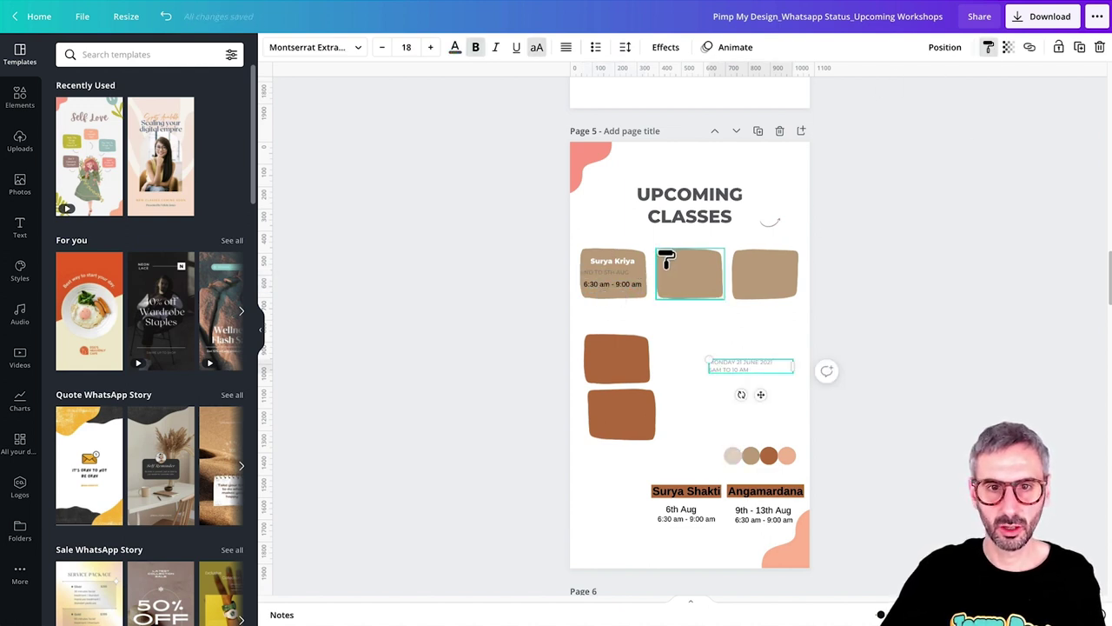
{"action": "left_click", "coordinate": [613, 283]}
Step: Colour the date and time lines on the first tan shape white
{"action": "left_click", "coordinate": [454, 47]}
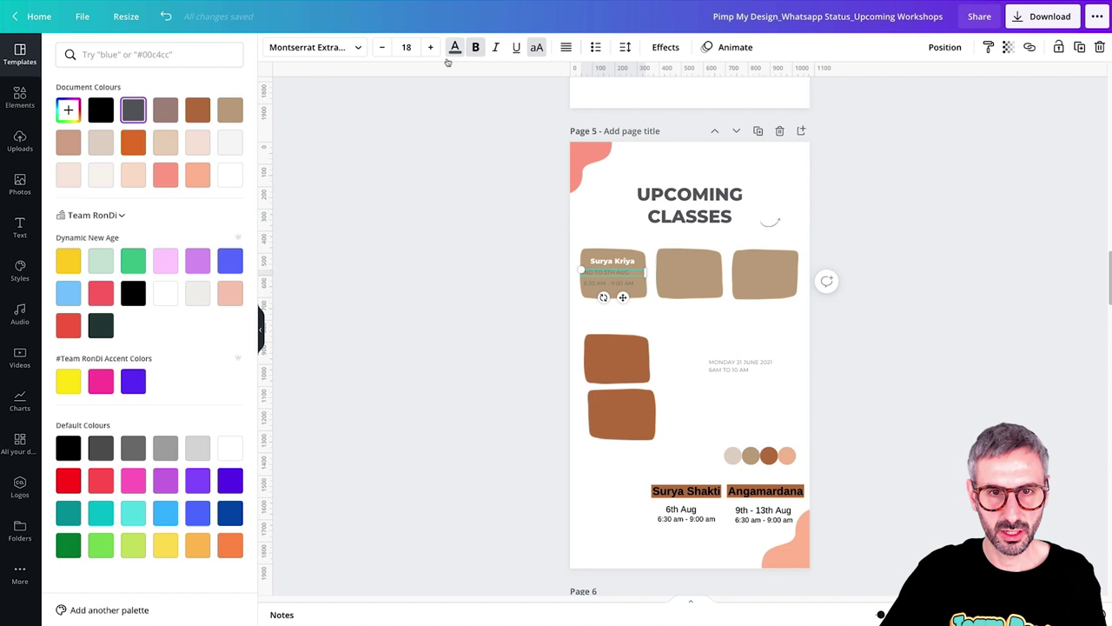
{"action": "left_click", "coordinate": [229, 179]}
{"action": "left_click", "coordinate": [397, 273]}
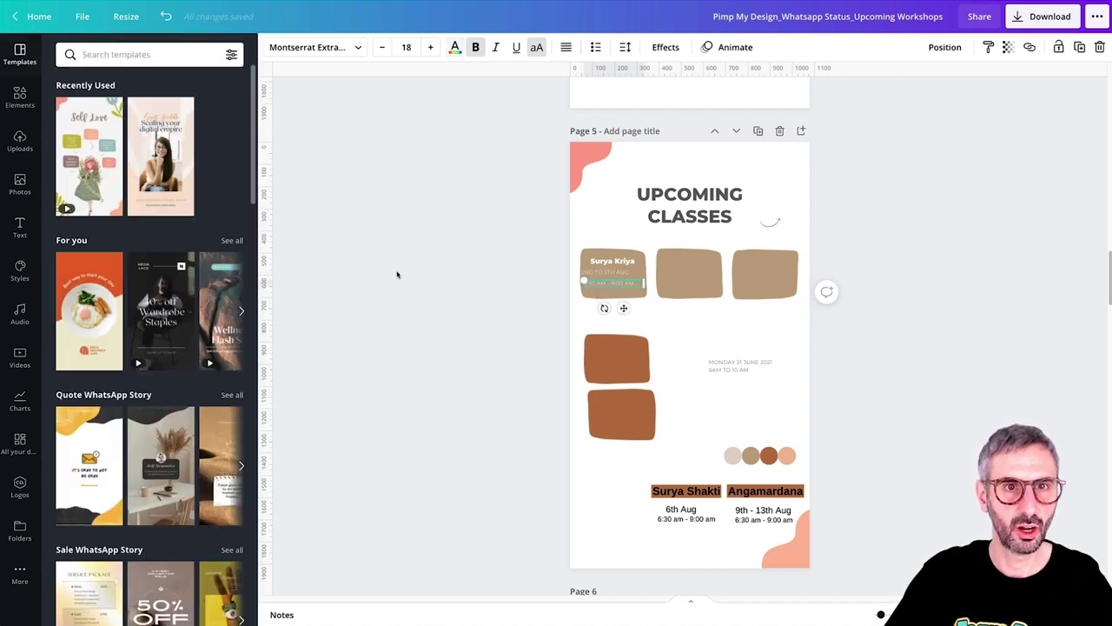
Step: Centre-align the 2ND TO 5TH AUG line, fit its text box to the words and centre it just under the Surya Kriya title
{"action": "left_click", "coordinate": [589, 272]}
{"action": "left_click_drag", "start_coordinate": [590, 272], "coordinate": [599, 273]}
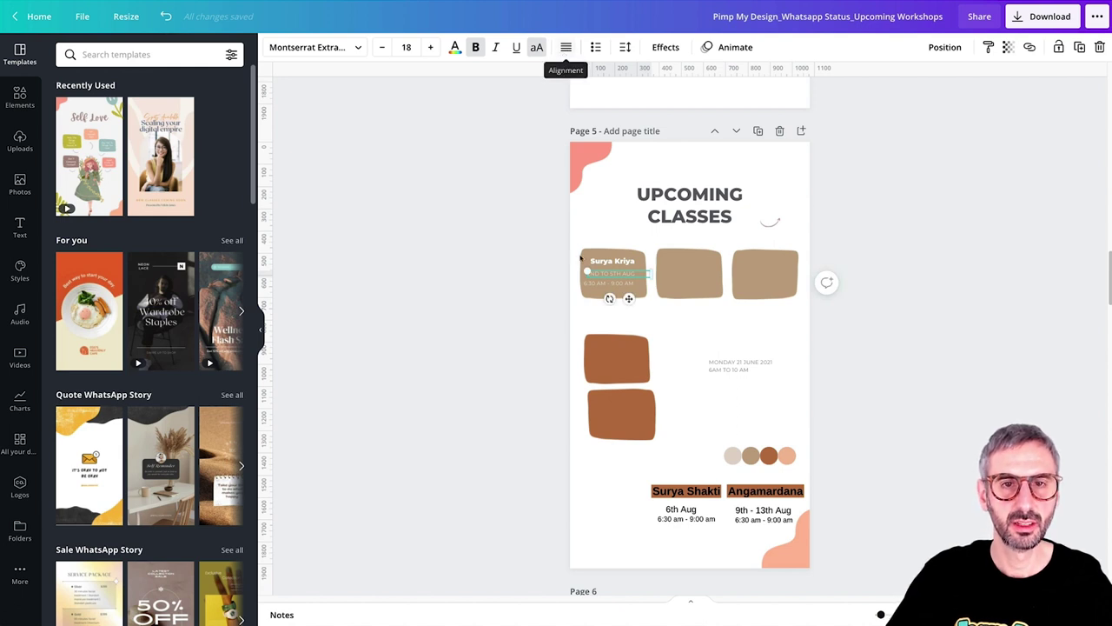
{"action": "left_click", "coordinate": [565, 47]}
{"action": "left_click", "coordinate": [516, 255]}
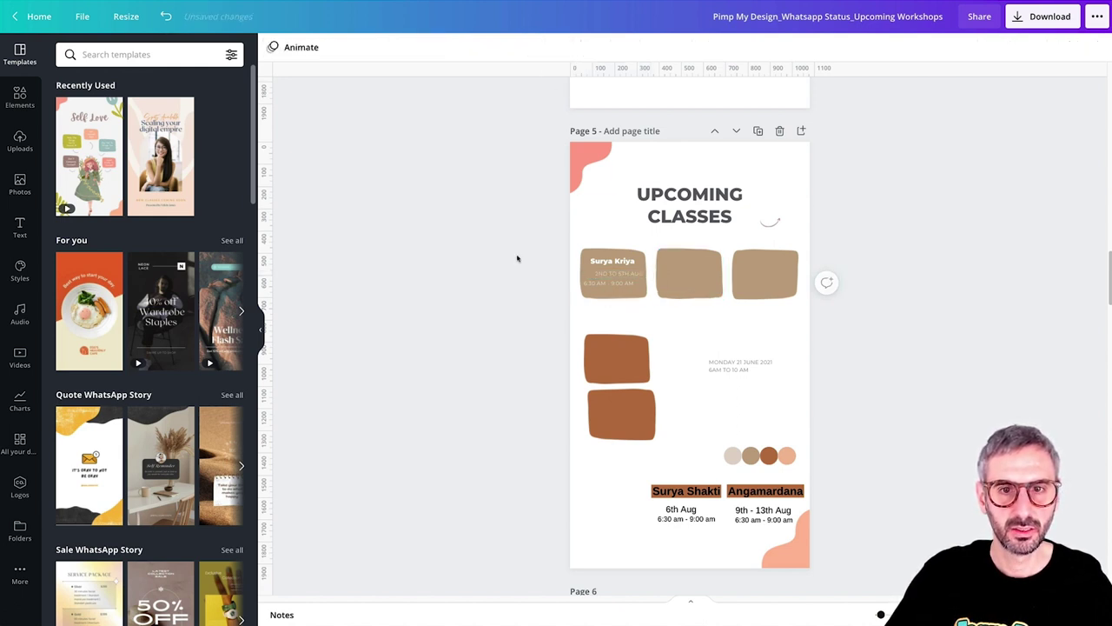
{"action": "left_click", "coordinate": [647, 276]}
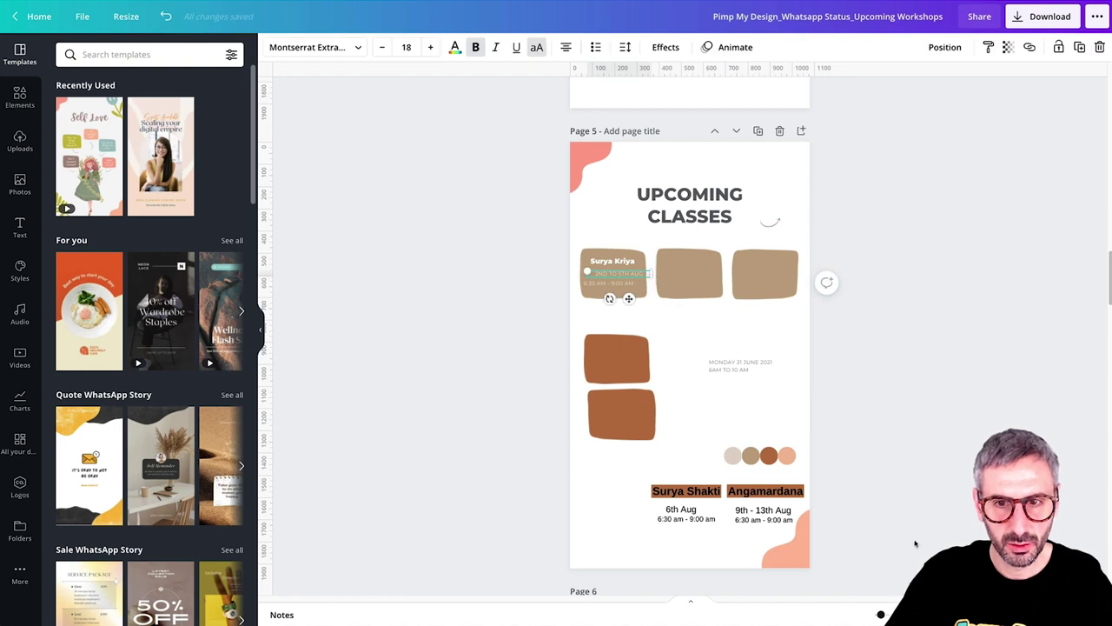
{"action": "scroll", "coordinate": [661, 330], "scroll_direction": "up", "scroll_amount": 5}
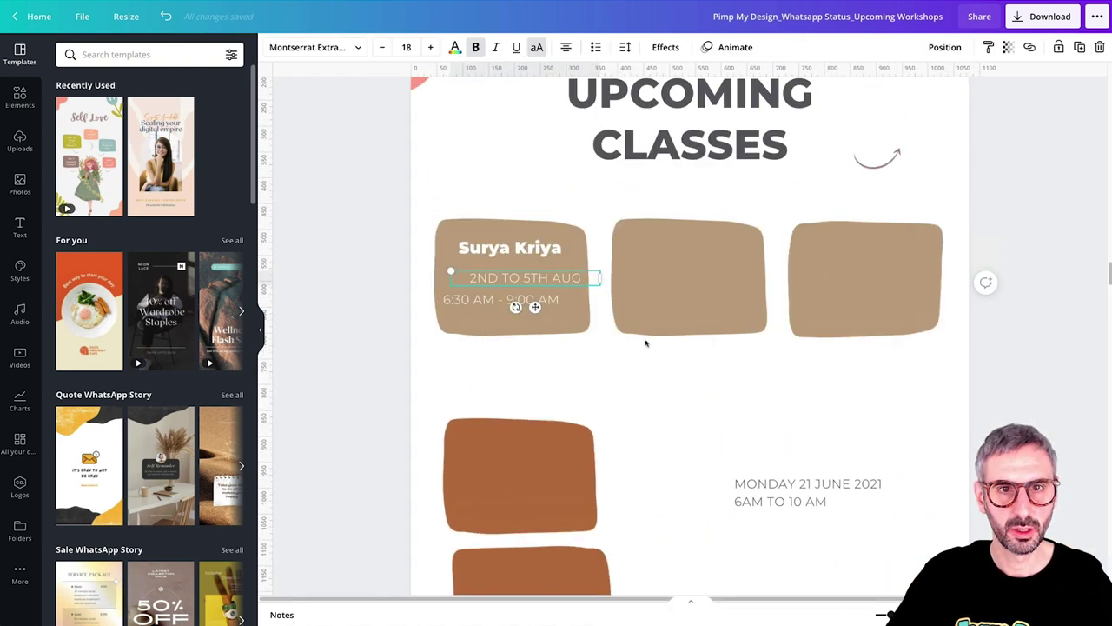
{"action": "left_click_drag", "start_coordinate": [606, 284], "coordinate": [479, 292]}
{"action": "left_click", "coordinate": [489, 199]}
{"action": "double_click", "coordinate": [509, 277]}
Step: Fit the time line's text box within the first tan shape and centre-align its text
{"action": "mouse_move", "coordinate": [596, 295]}
{"action": "left_mouse_down"}
{"action": "mouse_move", "coordinate": [569, 293]}
{"action": "mouse_move", "coordinate": [578, 300]}
{"action": "left_mouse_up"}
{"action": "left_click", "coordinate": [566, 47]}
{"action": "left_click", "coordinate": [566, 47]}
{"action": "left_click", "coordinate": [563, 328]}
Step: Shorten the time line to 6:30 - 9:00 AM, narrow its text box and centre it closely beneath the date
{"action": "left_click", "coordinate": [556, 299]}
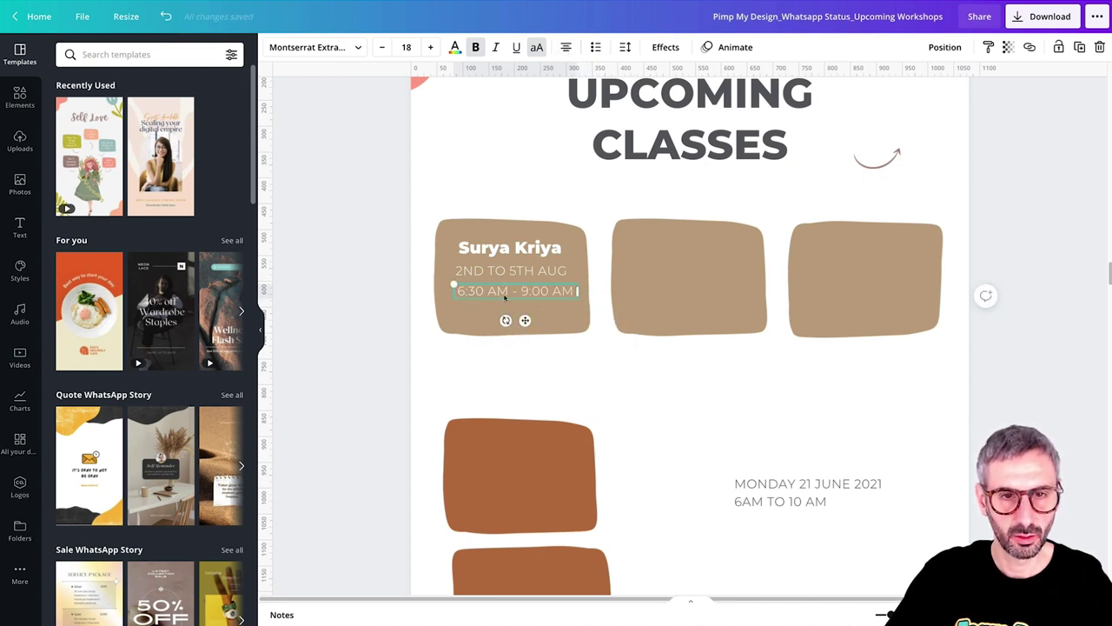
{"action": "key", "text": "shift+Left"}
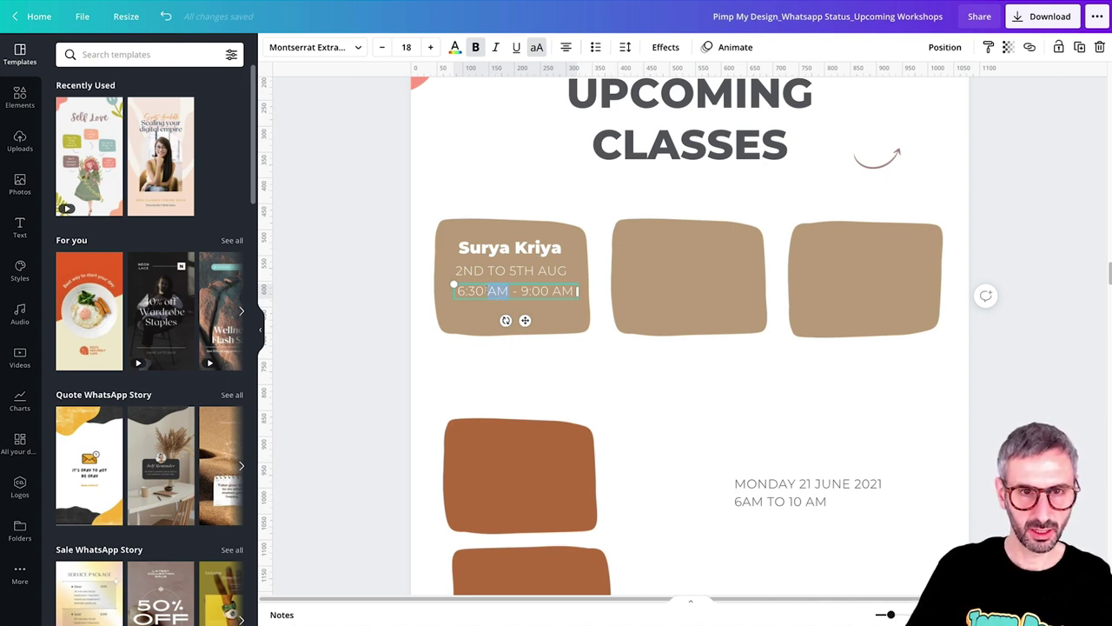
{"action": "key", "text": "BackSpace"}
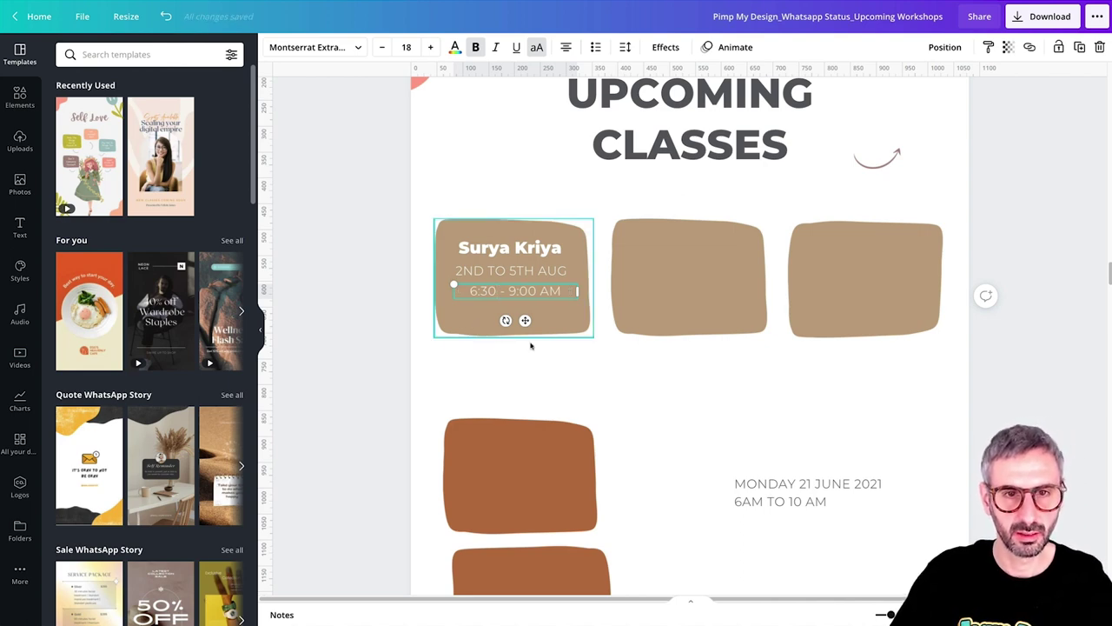
{"action": "left_click_drag", "start_coordinate": [582, 299], "coordinate": [496, 294]}
{"action": "left_click", "coordinate": [410, 311]}
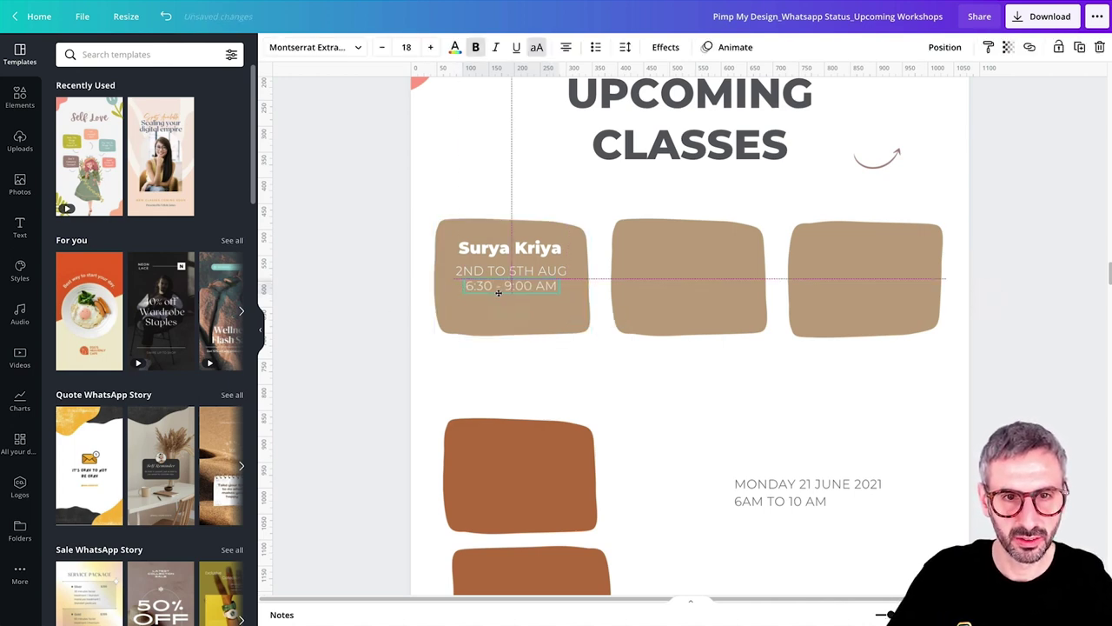
{"action": "left_click", "coordinate": [350, 303]}
Step: Move the Surya Kriya title, date and time together so they sit vertically centred in the first tan shape
{"action": "left_click", "coordinate": [477, 287]}
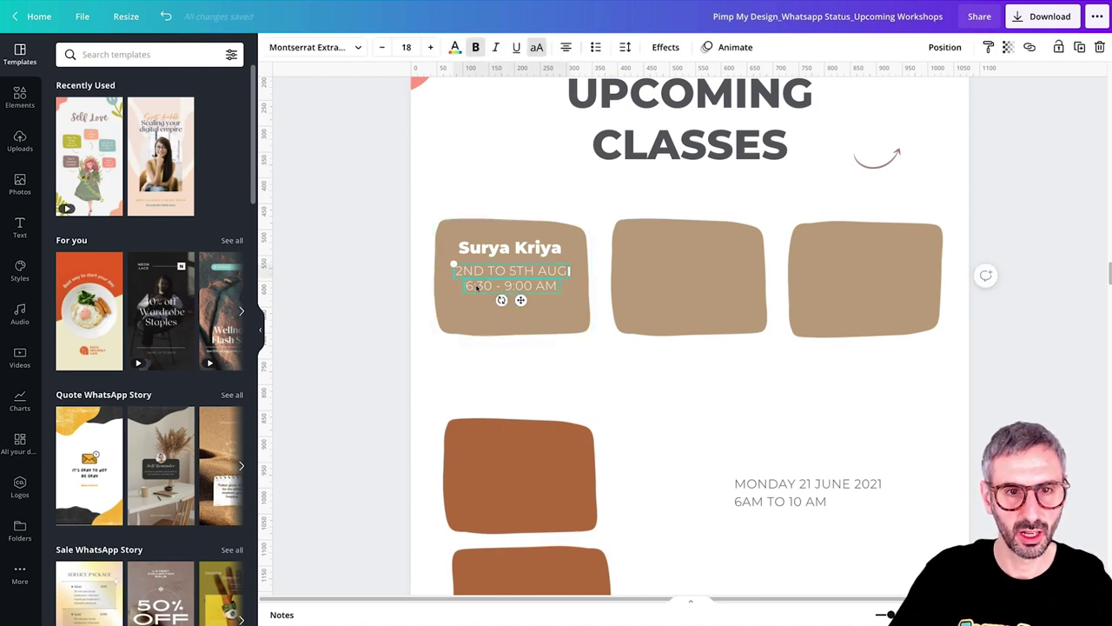
{"action": "left_click", "coordinate": [477, 287], "text": "shift"}
{"action": "left_click", "coordinate": [509, 251], "text": "shift"}
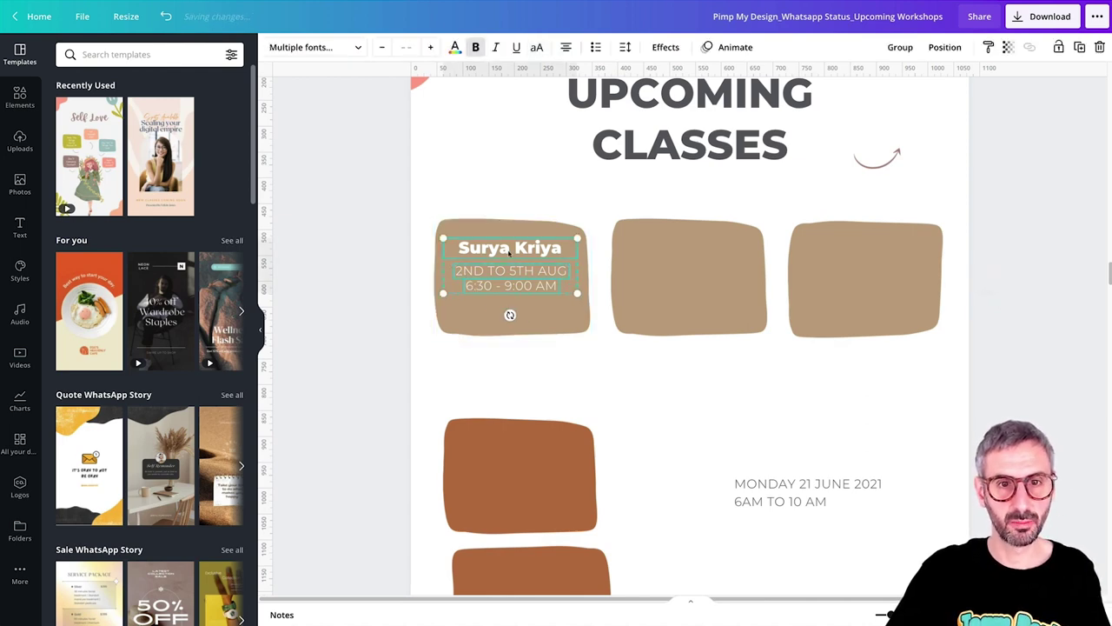
{"action": "left_click_drag", "start_coordinate": [511, 282], "coordinate": [511, 284]}
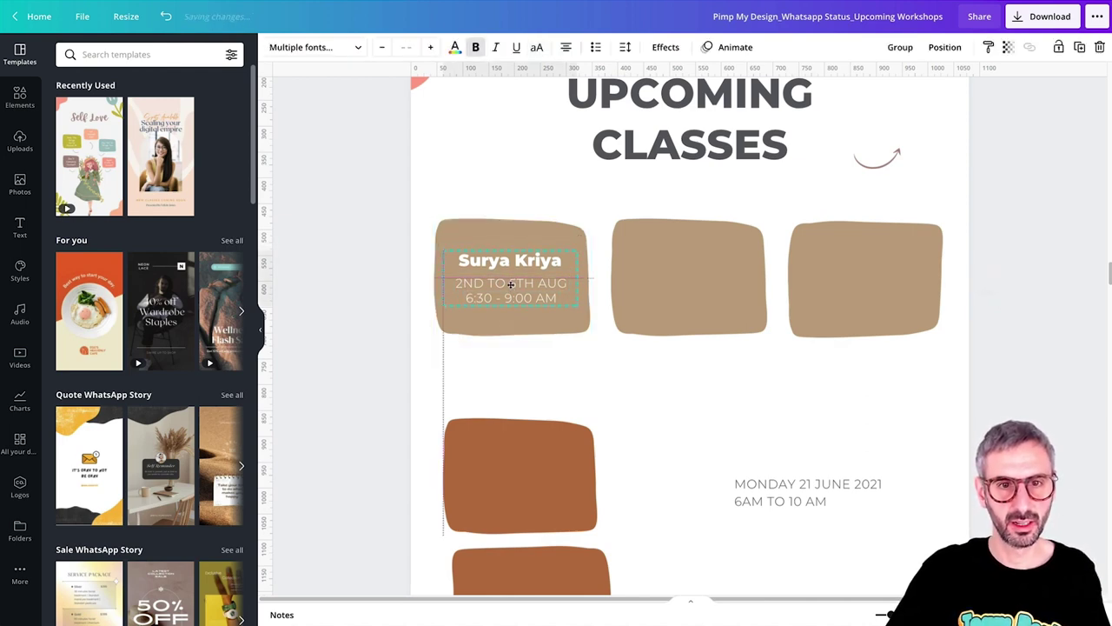
{"action": "left_click", "coordinate": [508, 182]}
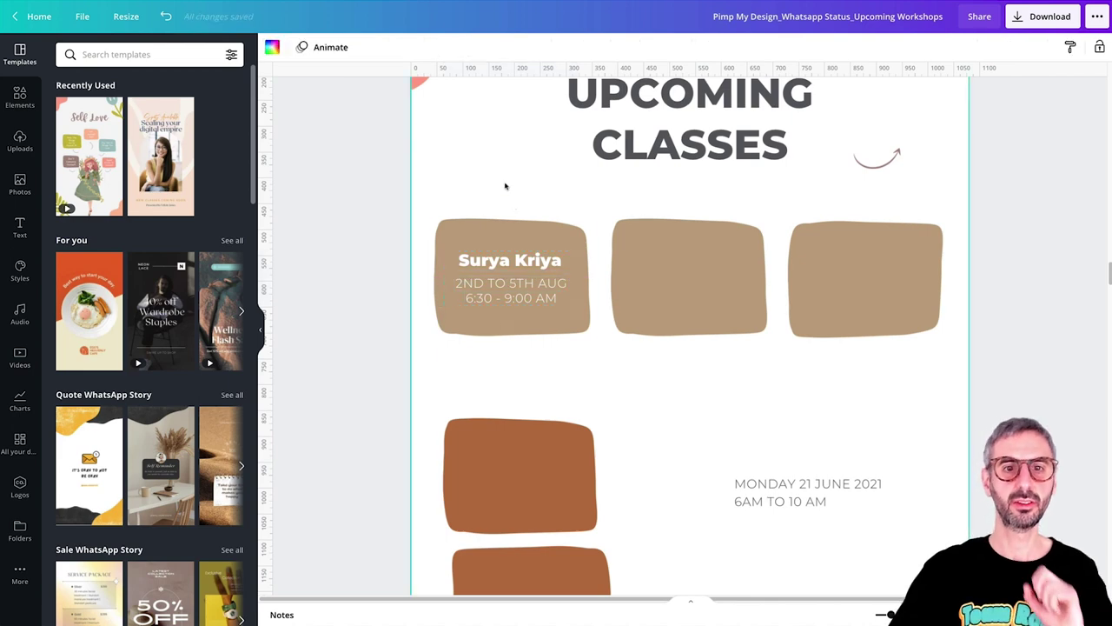
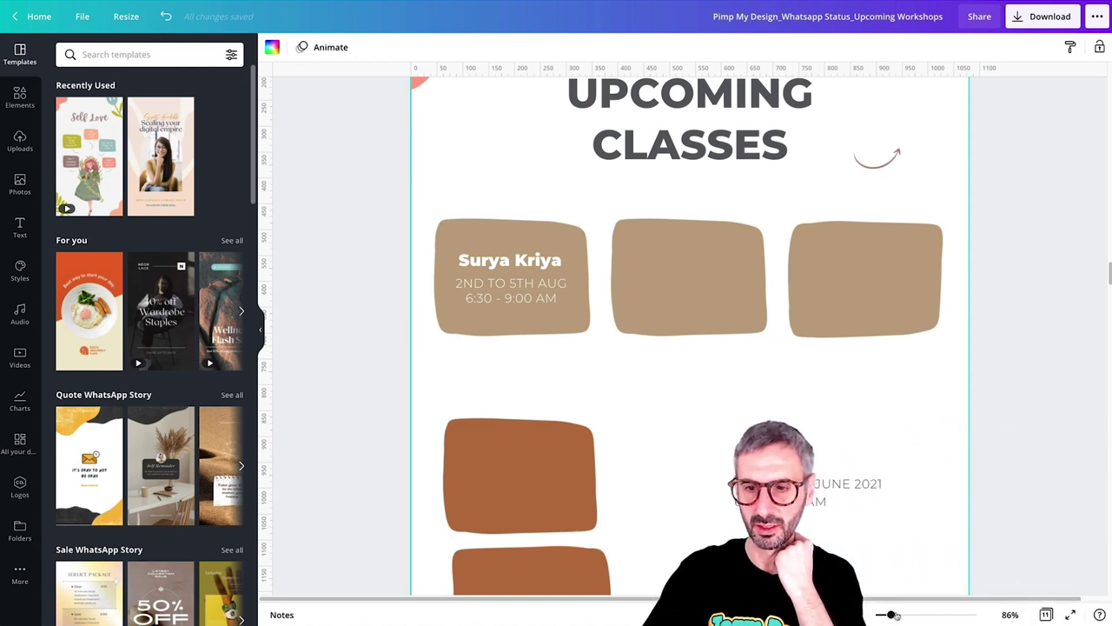
Step: Enlarge the date and time lines together to size 20 and centre them beneath the Surya Kriya title
{"action": "left_click_drag", "start_coordinate": [886, 614], "coordinate": [879, 615]}
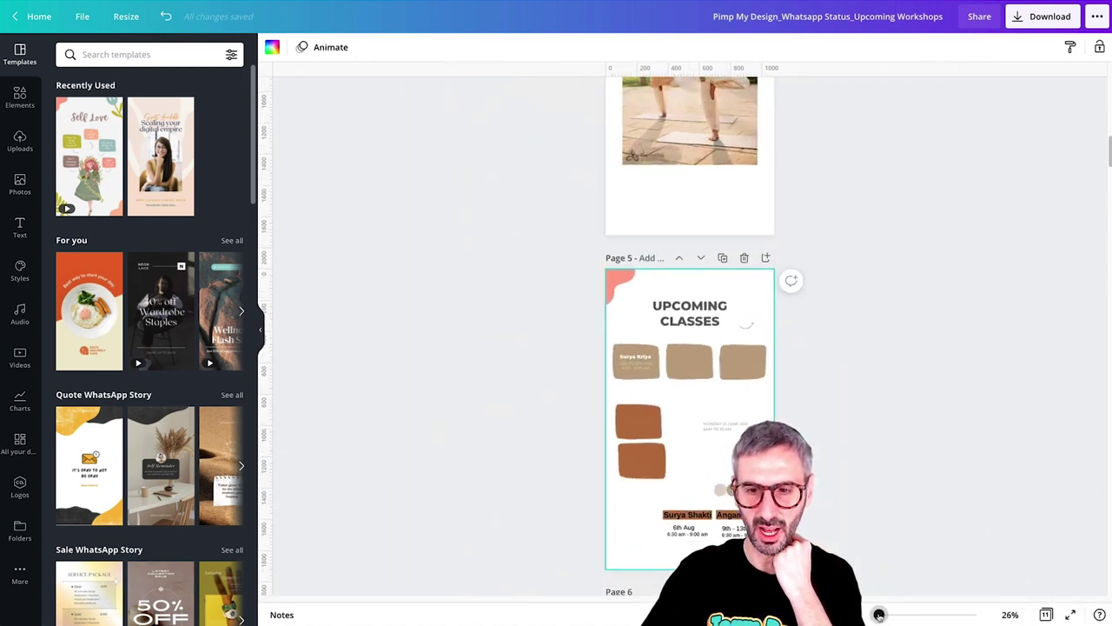
{"action": "scroll", "coordinate": [919, 459], "scroll_direction": "down", "scroll_amount": 1}
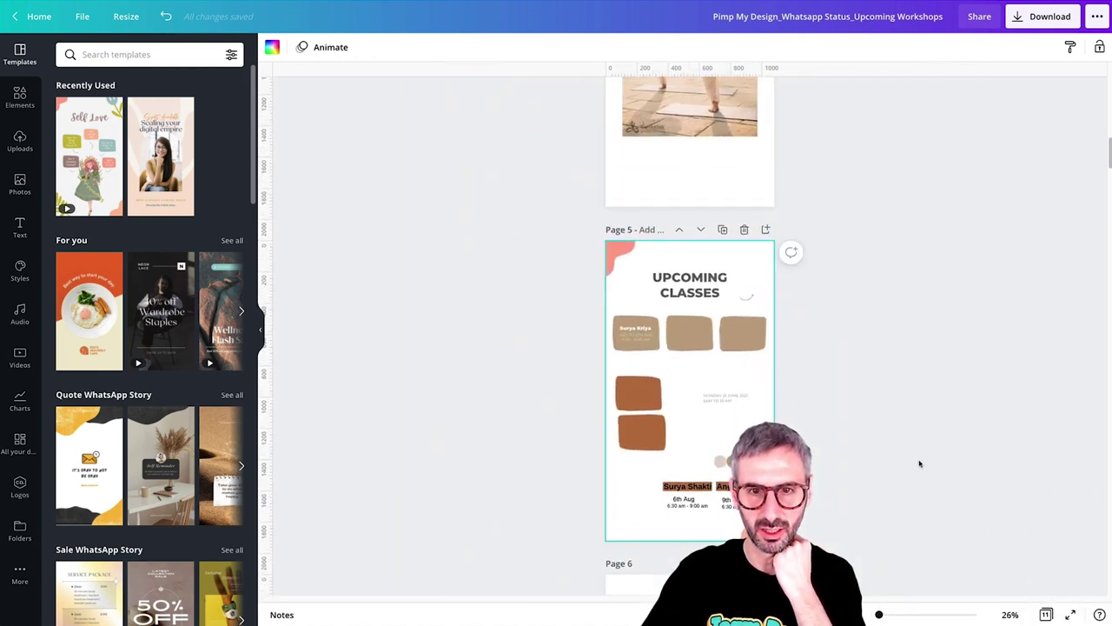
{"action": "scroll", "coordinate": [622, 260], "scroll_direction": "up", "scroll_amount": 6}
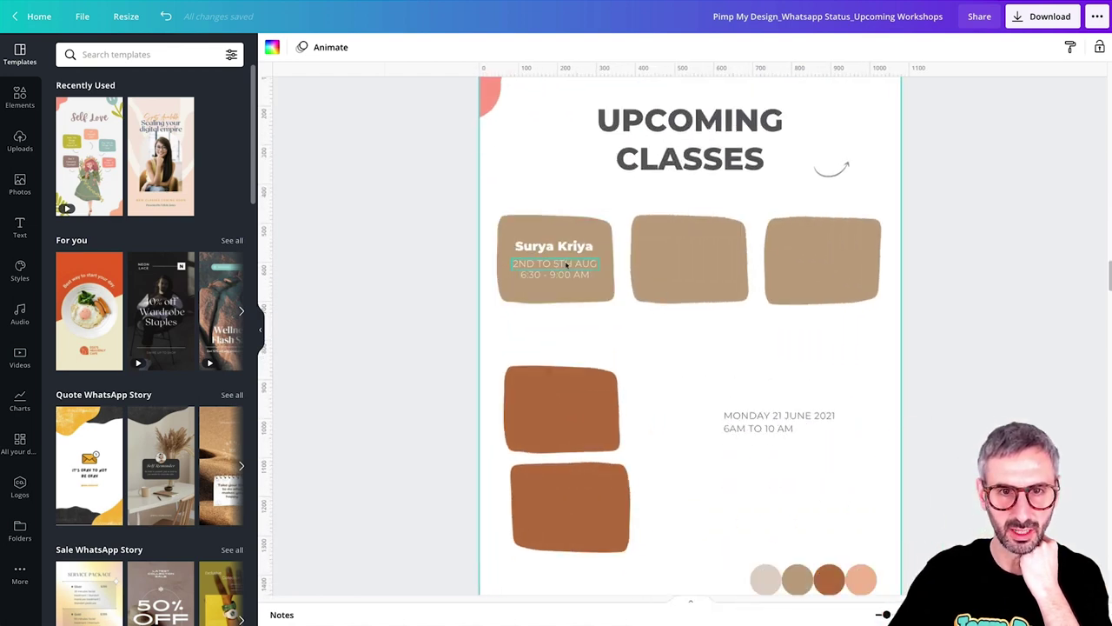
{"action": "left_click", "coordinate": [567, 264]}
{"action": "left_click", "coordinate": [567, 275], "text": "shift"}
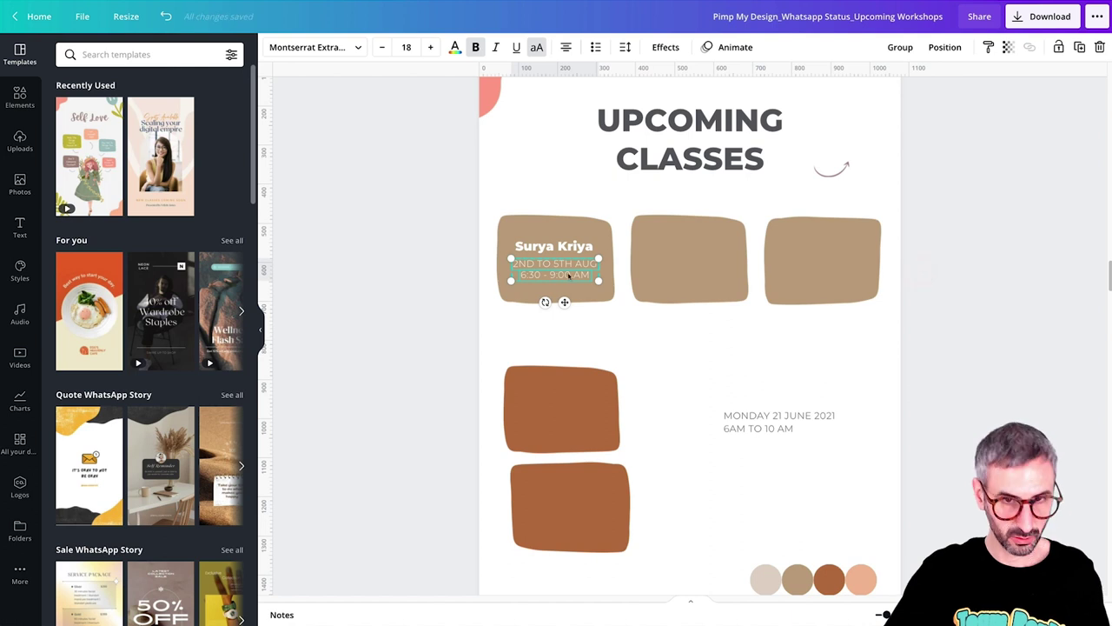
{"action": "left_click_drag", "start_coordinate": [606, 292], "coordinate": [614, 296]}
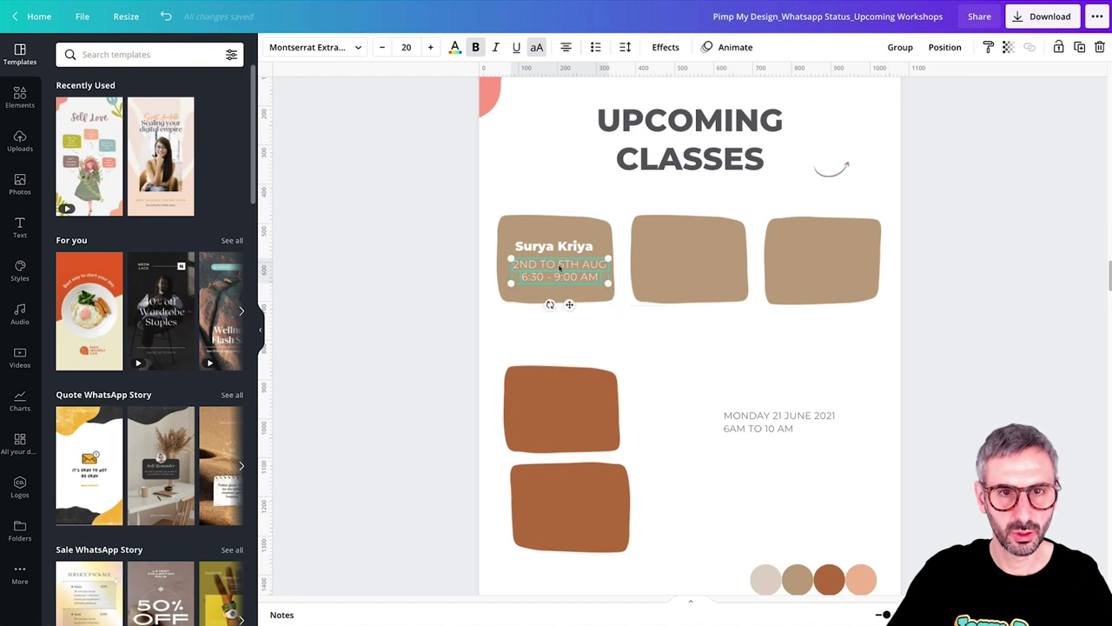
{"action": "left_click_drag", "start_coordinate": [560, 269], "coordinate": [556, 266]}
{"action": "left_click", "coordinate": [385, 301]}
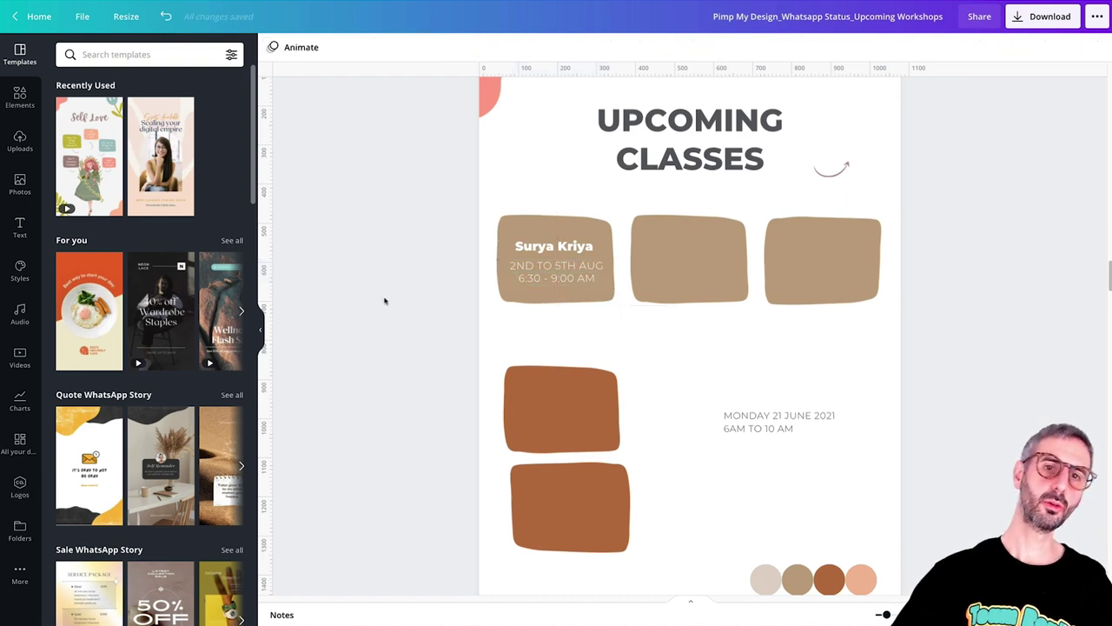
Step: Duplicate the Surya Kriya title, date and time together onto the second and third tan shapes
{"action": "left_click", "coordinate": [524, 268]}
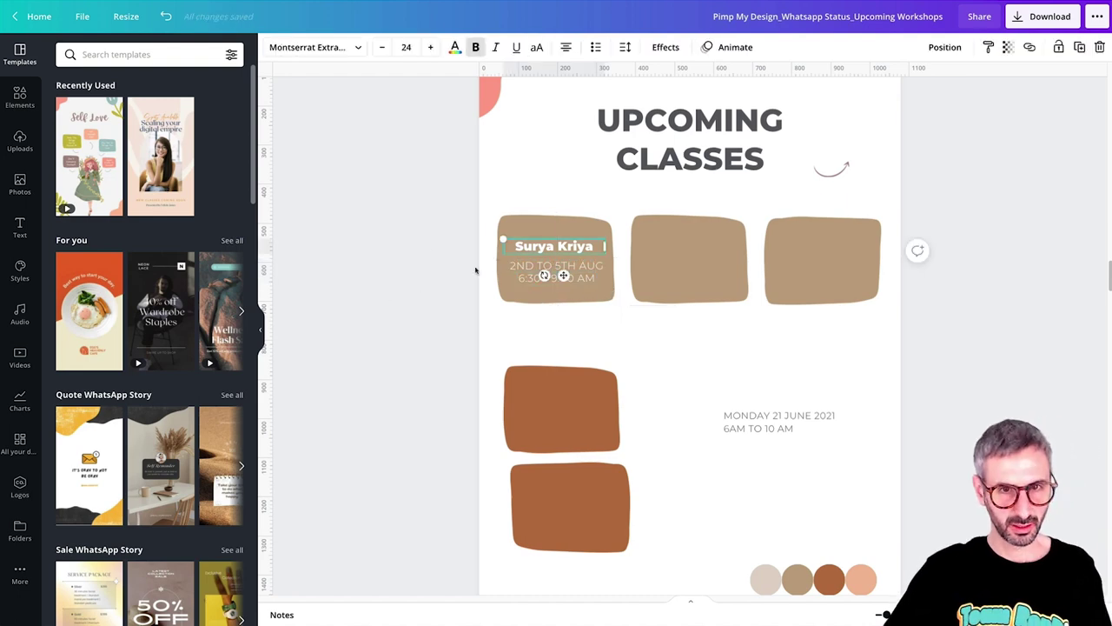
{"action": "left_click", "coordinate": [524, 270], "text": "shift"}
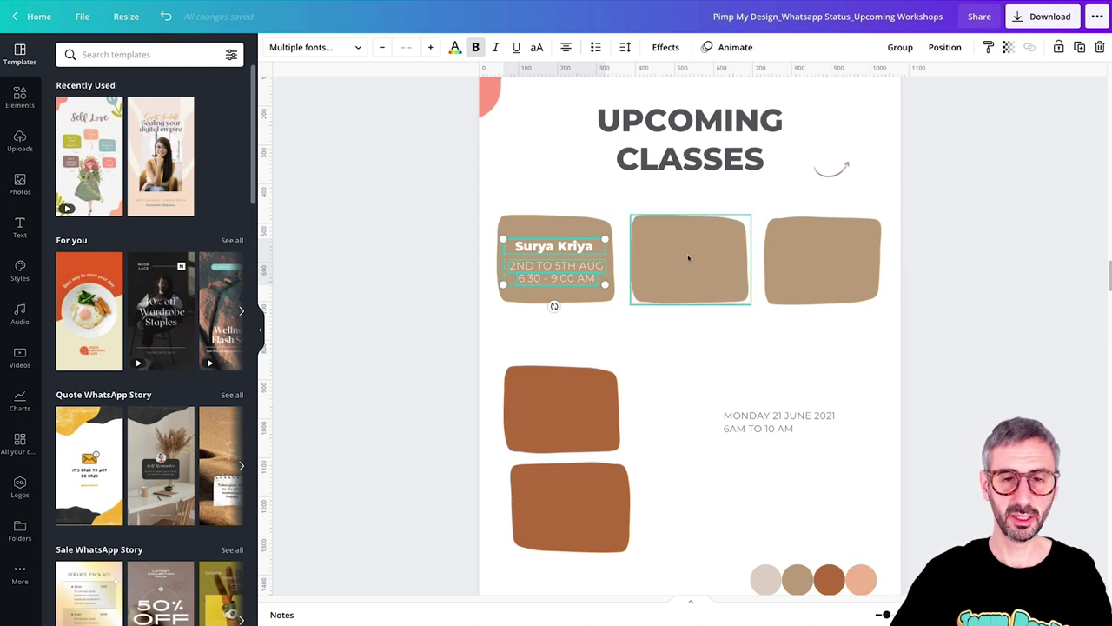
{"action": "scroll", "coordinate": [873, 370], "scroll_direction": "down", "scroll_amount": 1}
{"action": "scroll", "coordinate": [871, 378], "scroll_direction": "down", "scroll_amount": 3}
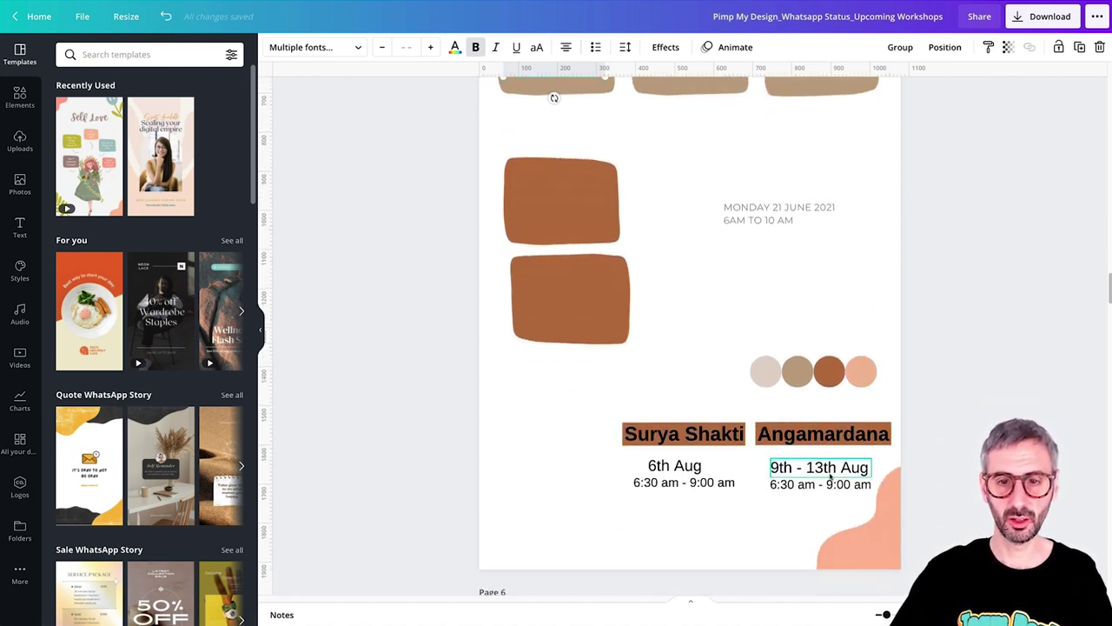
{"action": "scroll", "coordinate": [830, 460], "scroll_direction": "up", "scroll_amount": 3}
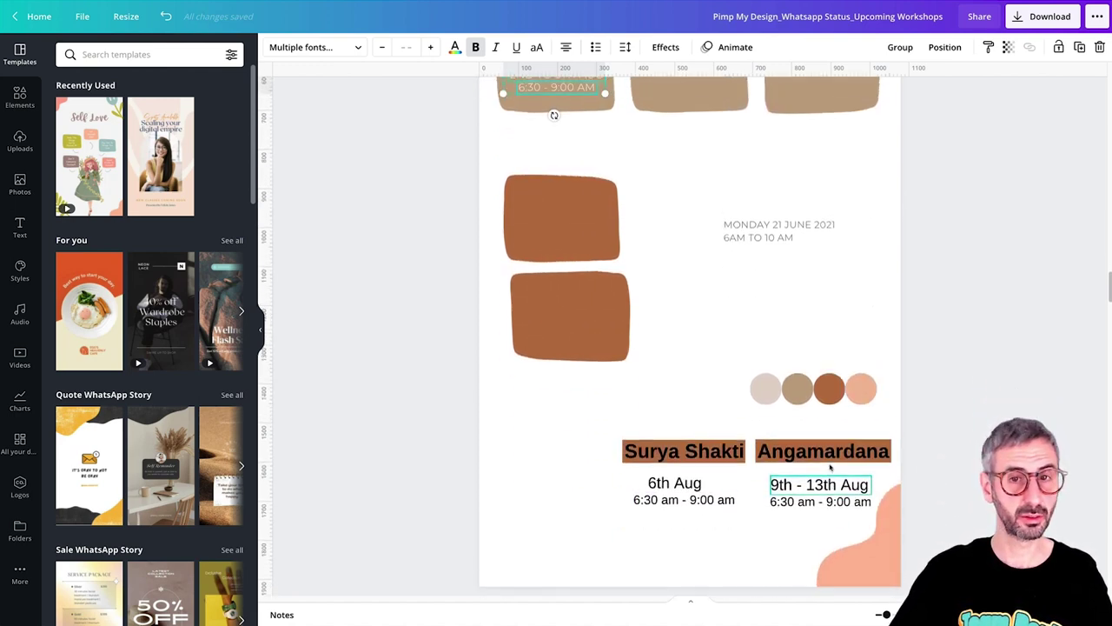
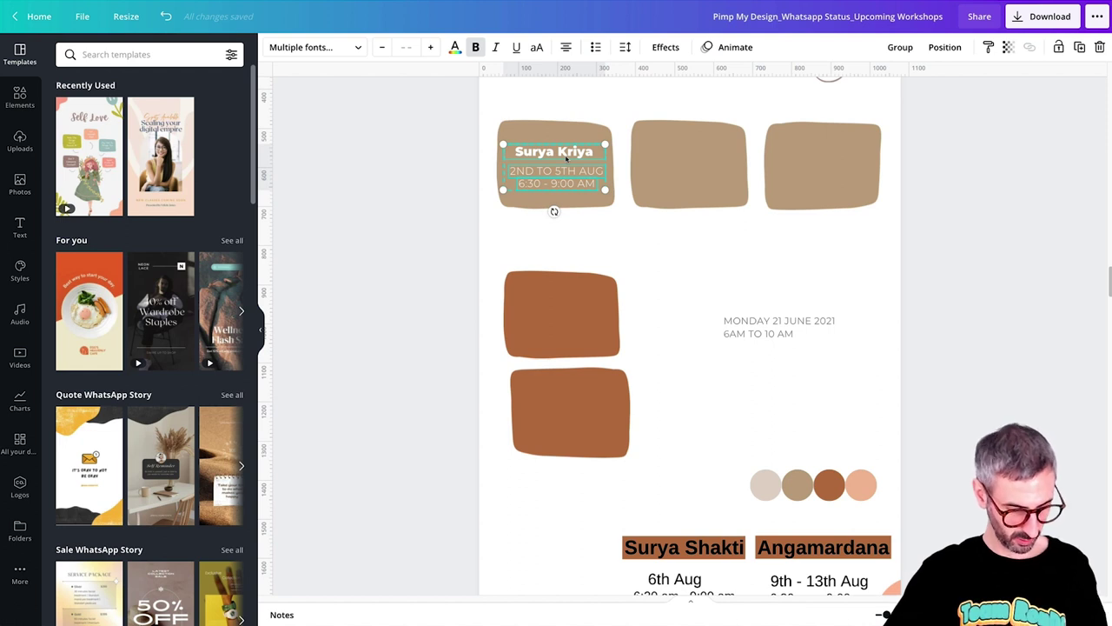
{"action": "left_click_drag", "start_coordinate": [565, 158], "coordinate": [830, 154]}
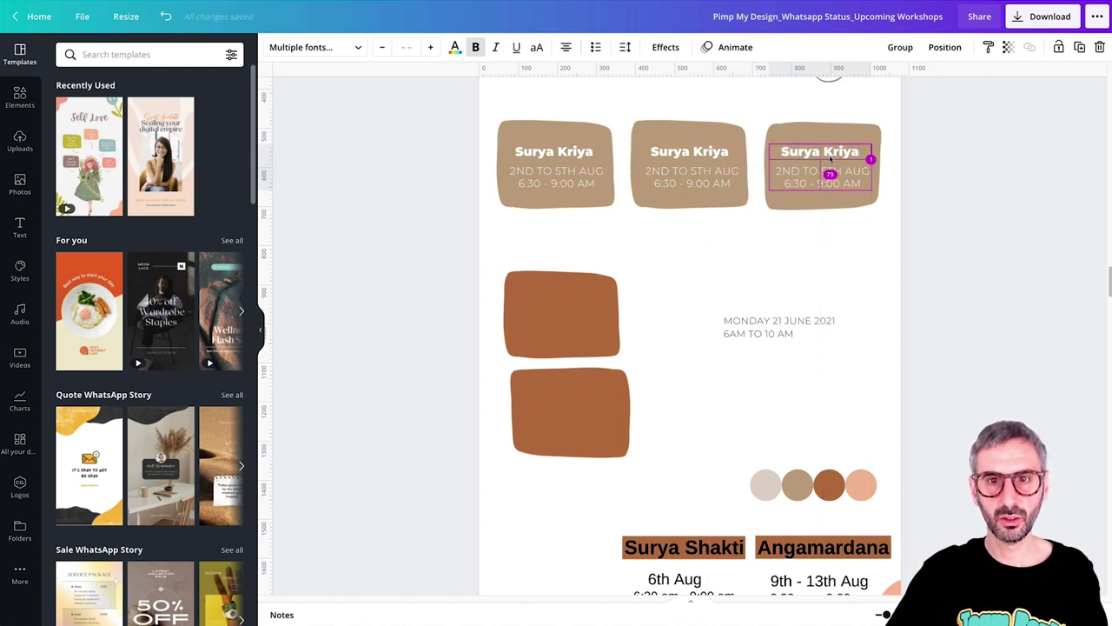
{"action": "left_click", "coordinate": [801, 250]}
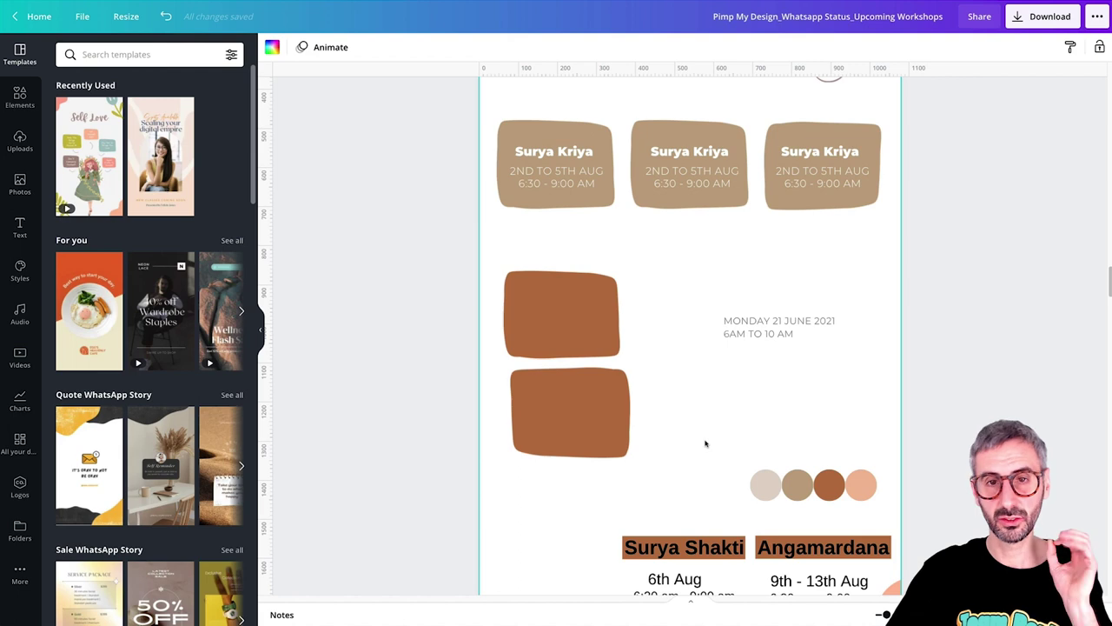
Step: Change the title of the middle tan class card to "Surya Shakti"
{"action": "scroll", "coordinate": [704, 443], "scroll_direction": "down", "scroll_amount": 3}
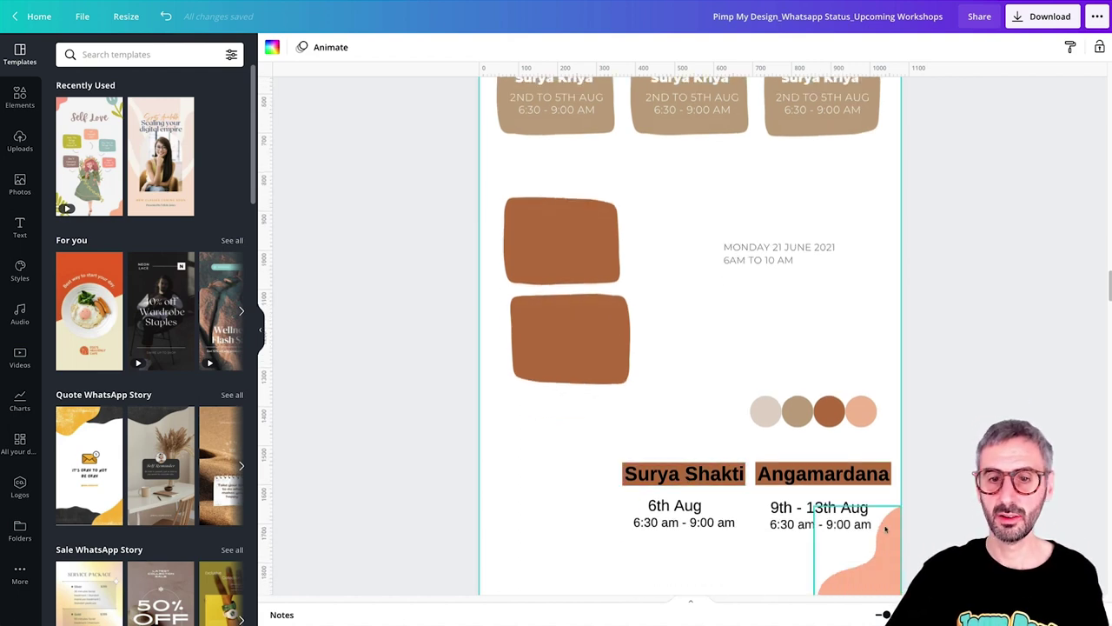
{"action": "scroll", "coordinate": [718, 487], "scroll_direction": "up", "scroll_amount": 5}
{"action": "left_click", "coordinate": [709, 201]}
{"action": "double_click", "coordinate": [710, 201]}
{"action": "type", "text": "Surya Shakti"}
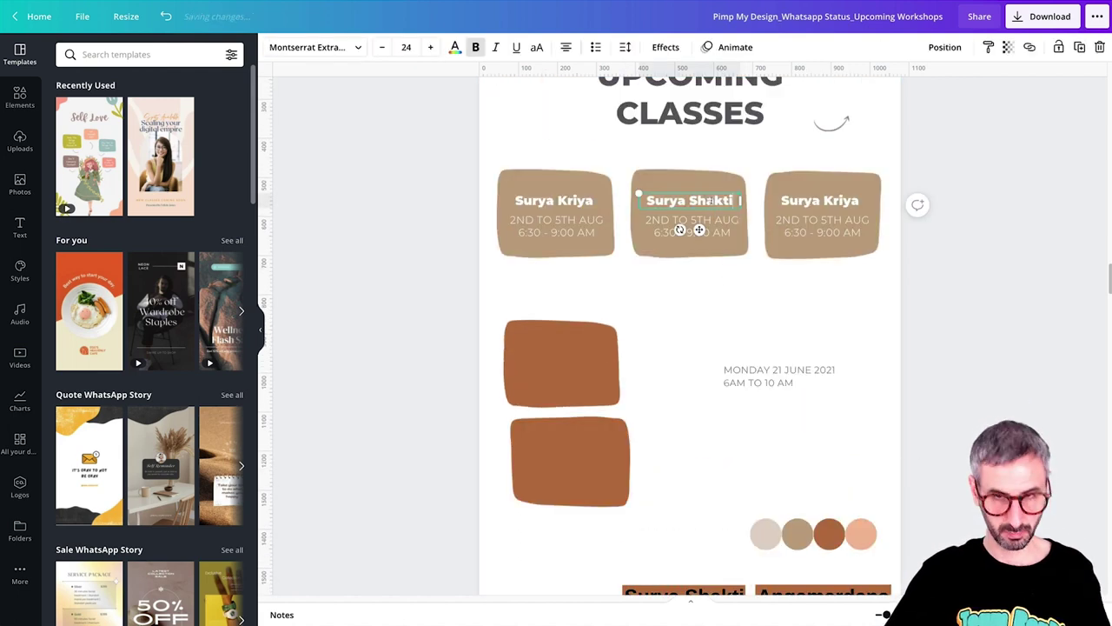
Step: Replace the date on the middle class card with "6TH AUG", copied from the reference text lower on the page
{"action": "scroll", "coordinate": [710, 200], "scroll_direction": "down", "scroll_amount": 3}
{"action": "triple_click", "coordinate": [675, 494]}
{"action": "key", "text": "ctrl+c"}
{"action": "scroll", "coordinate": [686, 347], "scroll_direction": "up", "scroll_amount": 1}
{"action": "triple_click", "coordinate": [692, 104]}
{"action": "key", "text": "ctrl+v"}
Step: Fill the third class card with the title "Angamardana" and the date "9TH - 13TH AUG" from the reference text
{"action": "left_click", "coordinate": [825, 480]}
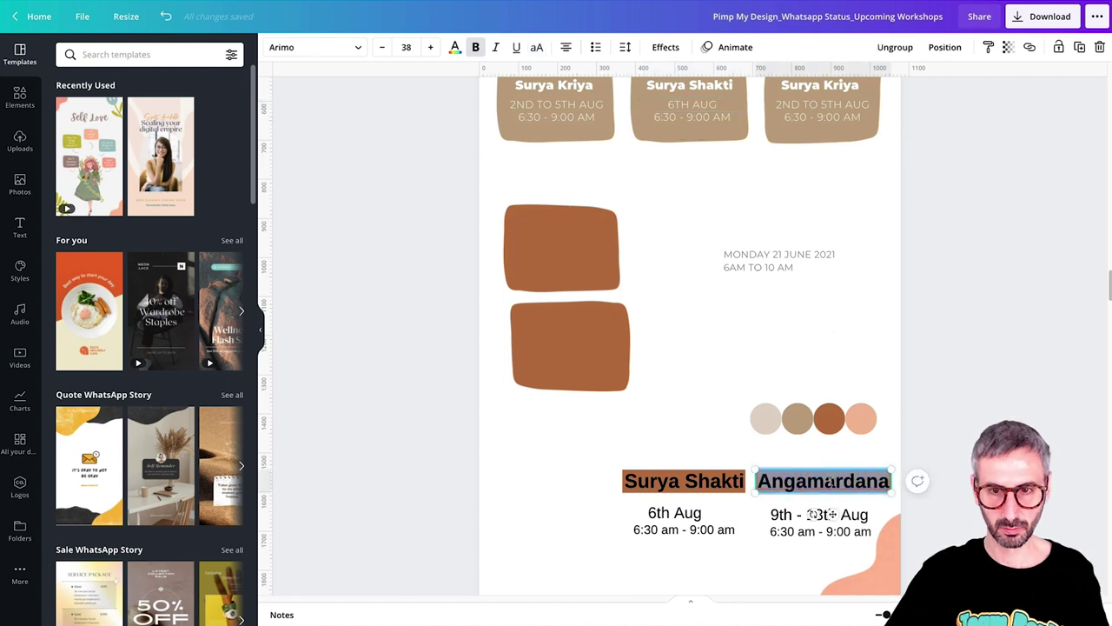
{"action": "scroll", "coordinate": [830, 481], "scroll_direction": "up", "scroll_amount": 3}
{"action": "triple_click", "coordinate": [820, 353]}
{"action": "key", "text": "ctrl+v"}
{"action": "scroll", "coordinate": [821, 353], "scroll_direction": "down", "scroll_amount": 3}
{"action": "triple_click", "coordinate": [819, 466]}
{"action": "scroll", "coordinate": [819, 466], "scroll_direction": "up", "scroll_amount": 3}
{"action": "key", "text": "ctrl+v"}
{"action": "left_click", "coordinate": [763, 443]}
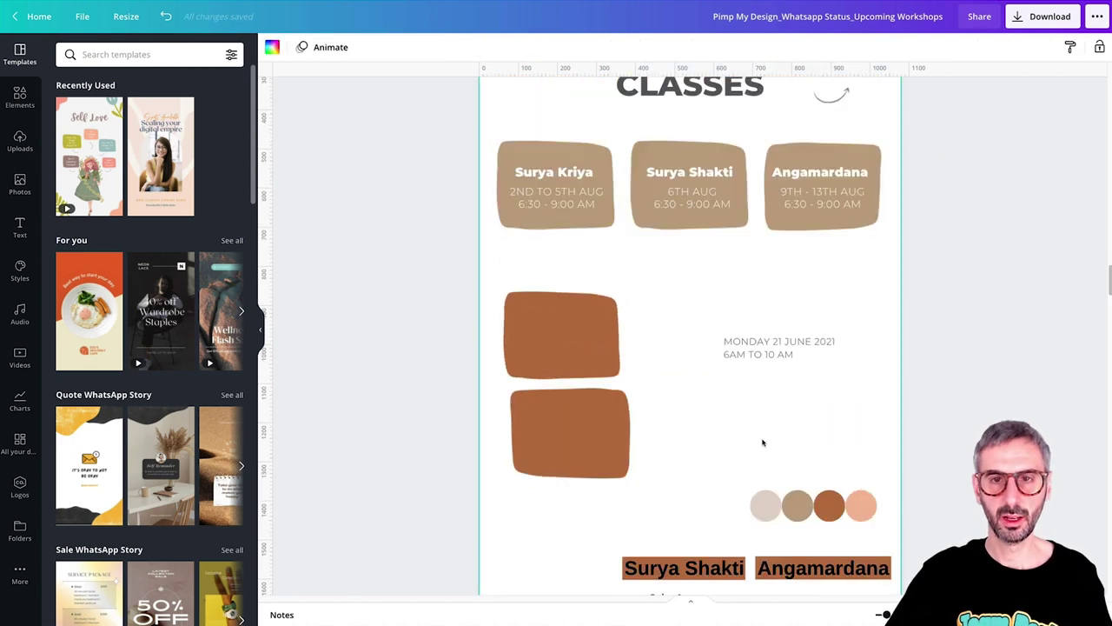
Step: Delete the leftover Surya Shakti and Angamardana reference texts with their dates and times below the cards
{"action": "scroll", "coordinate": [763, 443], "scroll_direction": "up", "scroll_amount": 2}
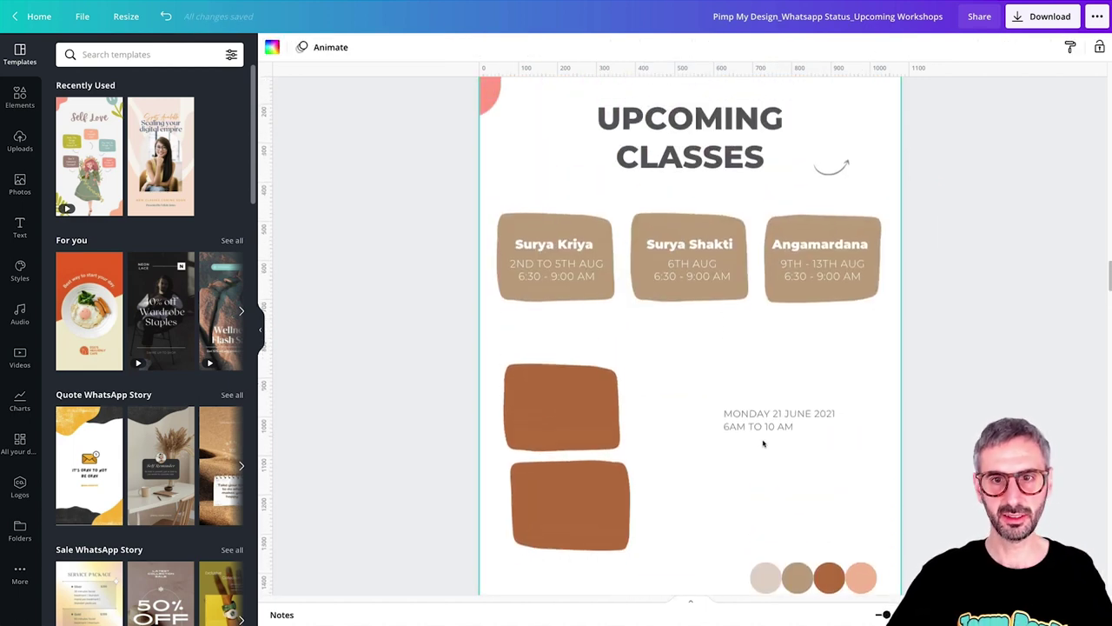
{"action": "scroll", "coordinate": [763, 440], "scroll_direction": "up", "scroll_amount": 2}
{"action": "scroll", "coordinate": [763, 440], "scroll_direction": "down", "scroll_amount": 6}
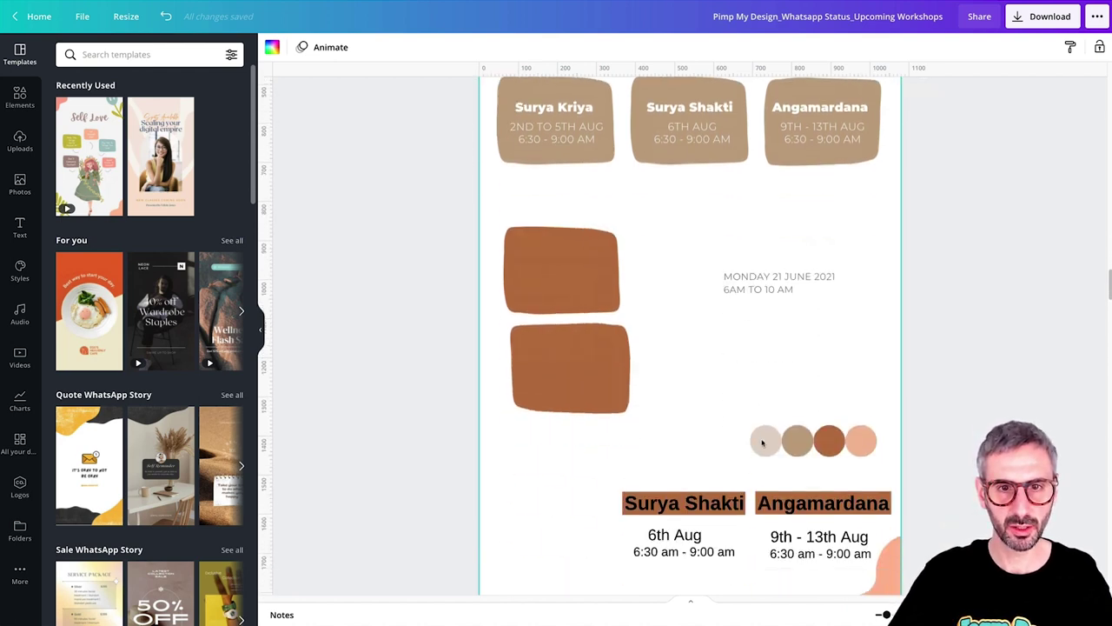
{"action": "left_click_drag", "start_coordinate": [650, 501], "coordinate": [788, 565]}
{"action": "key", "text": "Delete"}
{"action": "scroll", "coordinate": [788, 565], "scroll_direction": "down", "scroll_amount": 5}
{"action": "scroll", "coordinate": [788, 565], "scroll_direction": "up", "scroll_amount": 8}
{"action": "scroll", "coordinate": [790, 562], "scroll_direction": "up", "scroll_amount": 3}
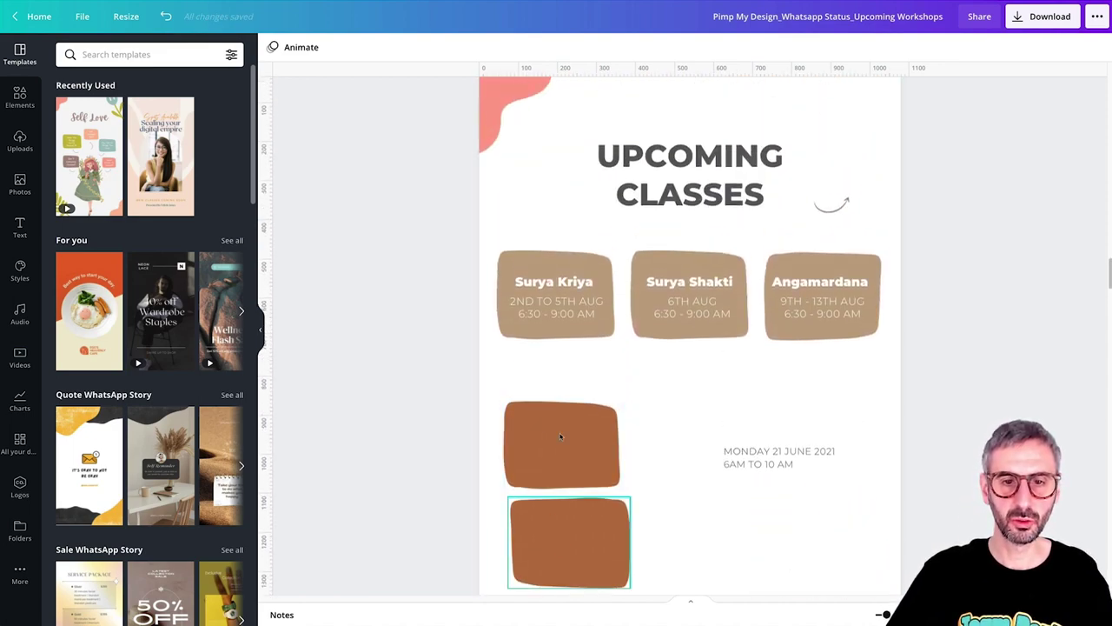
{"action": "scroll", "coordinate": [583, 534], "scroll_direction": "up", "scroll_amount": 20}
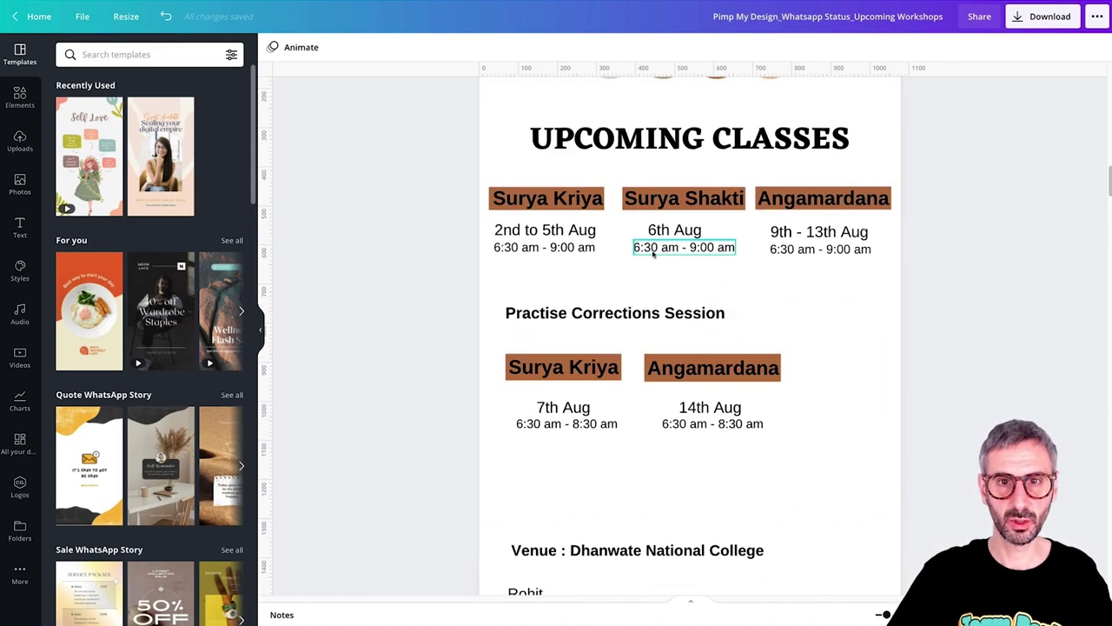
{"action": "scroll", "coordinate": [647, 282], "scroll_direction": "up", "scroll_amount": 3}
{"action": "left_click", "coordinate": [528, 345]}
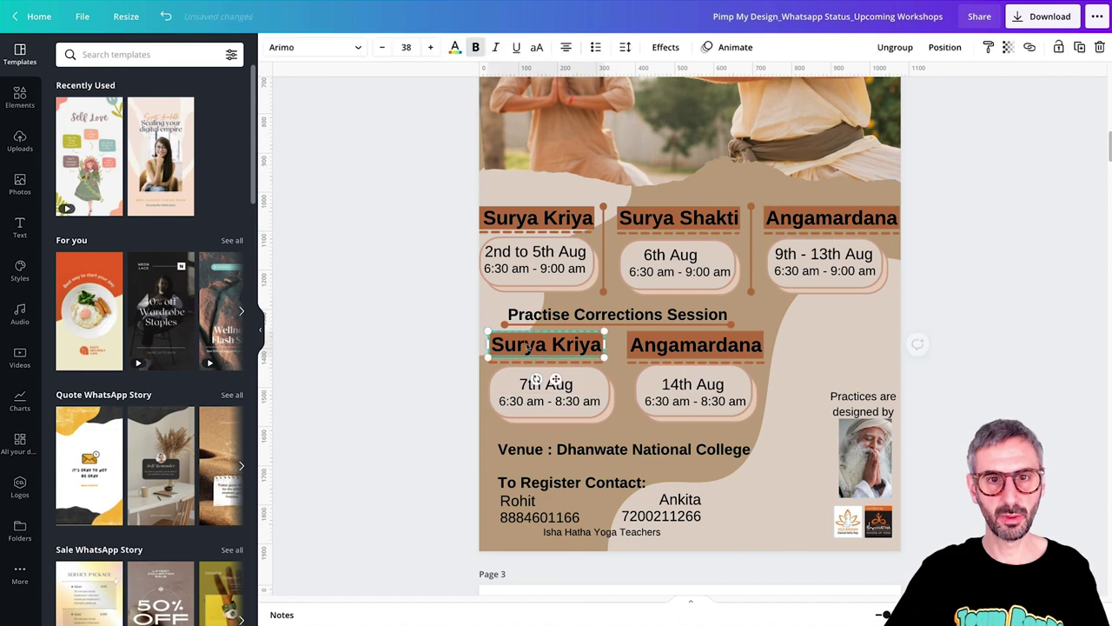
{"action": "left_click", "coordinate": [704, 352], "text": "shift"}
{"action": "left_click", "coordinate": [545, 384], "text": "shift"}
{"action": "left_click", "coordinate": [691, 386], "text": "shift"}
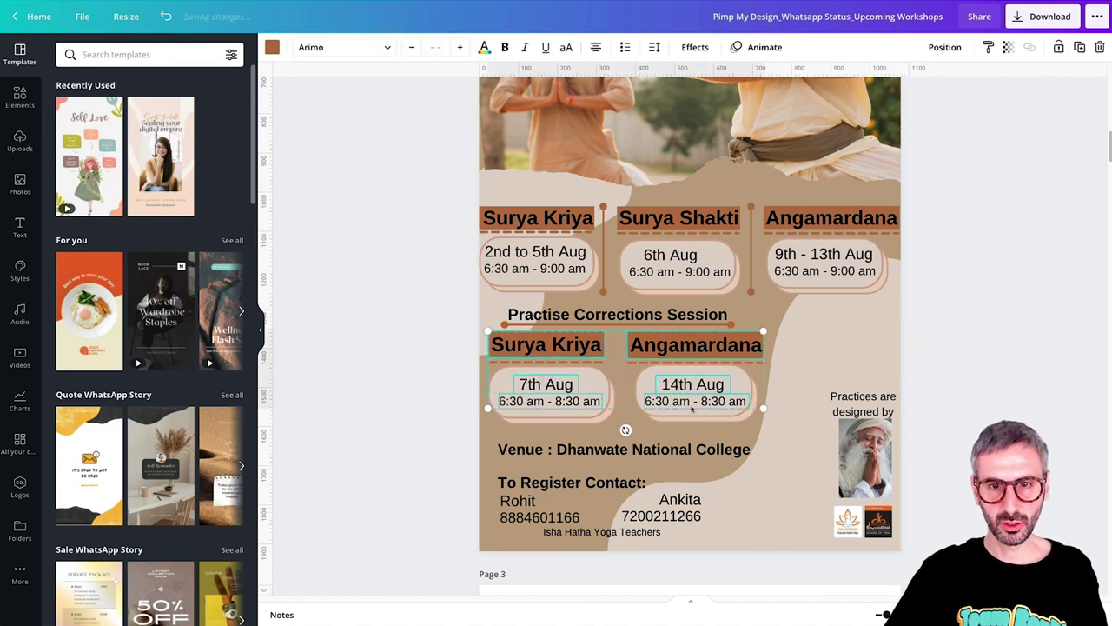
{"action": "scroll", "coordinate": [692, 409], "scroll_direction": "down", "scroll_amount": 20}
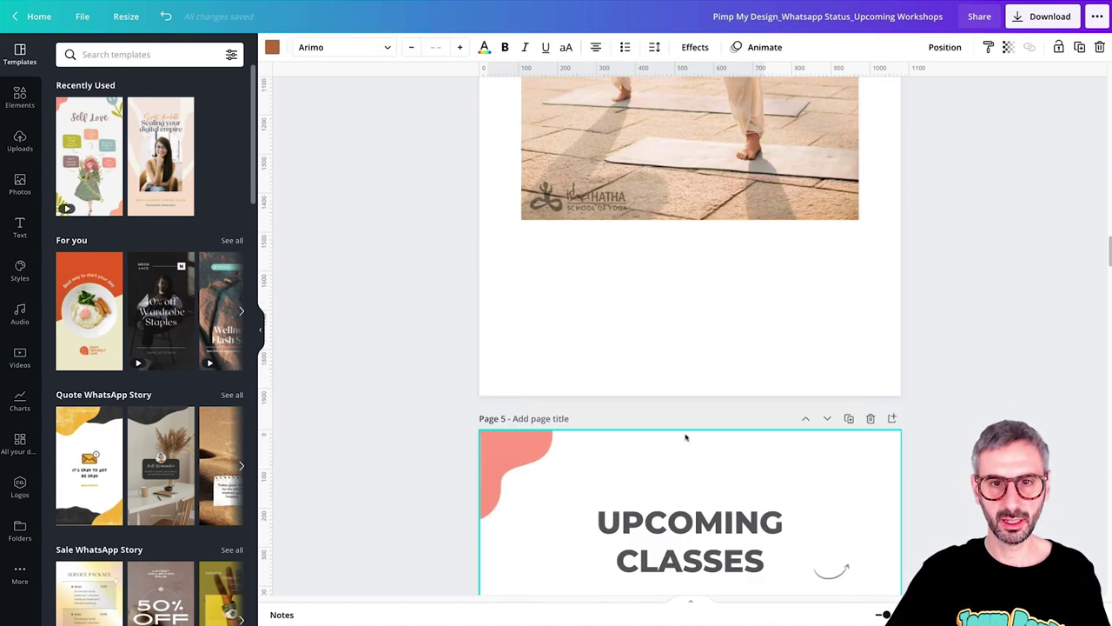
{"action": "scroll", "coordinate": [656, 382], "scroll_direction": "down", "scroll_amount": 3}
{"action": "scroll", "coordinate": [656, 412], "scroll_direction": "up", "scroll_amount": 20}
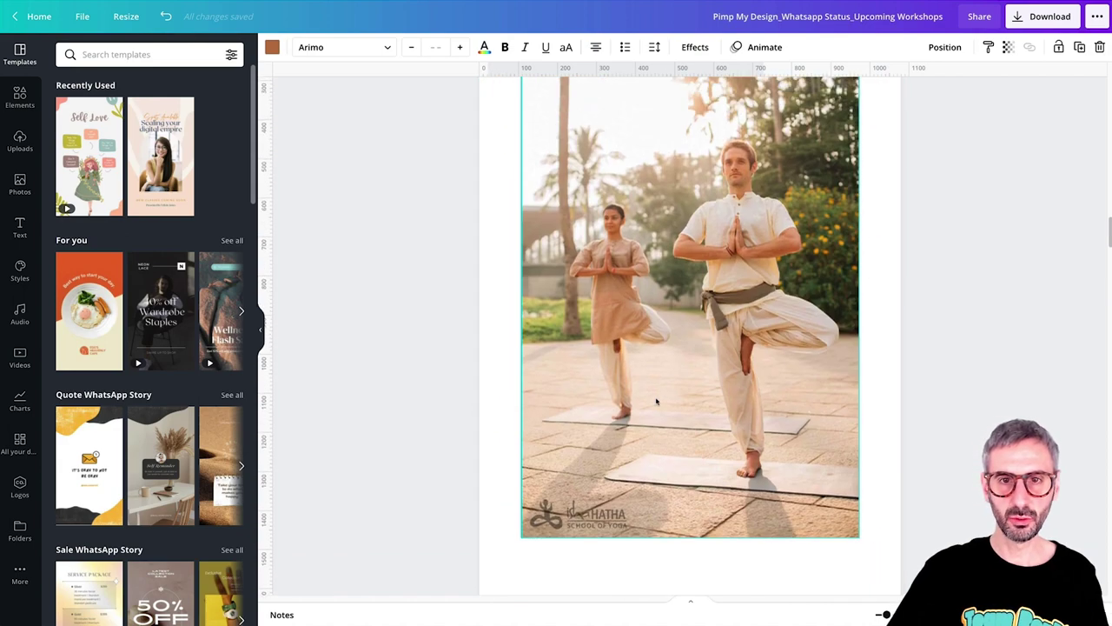
{"action": "scroll", "coordinate": [657, 397], "scroll_direction": "up", "scroll_amount": 6}
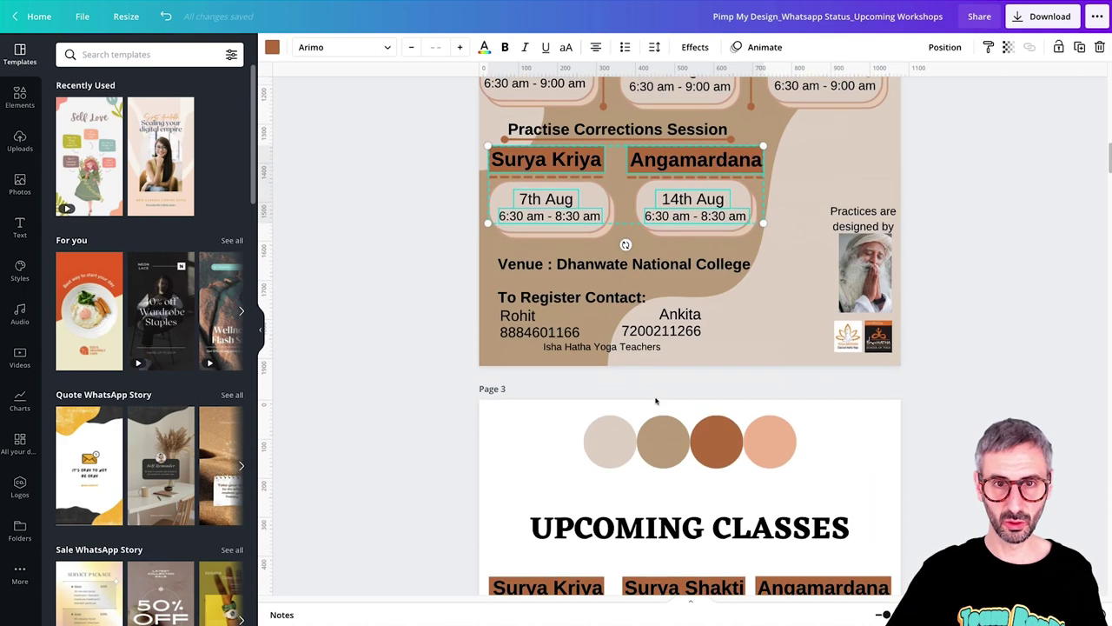
{"action": "left_click", "coordinate": [412, 347]}
Step: Copy the Practise Corrections Session's Surya Kriya and Angamardana titles, dates and times from page 2 into the empty area below page 5's colour circles
{"action": "left_click", "coordinate": [522, 295]}
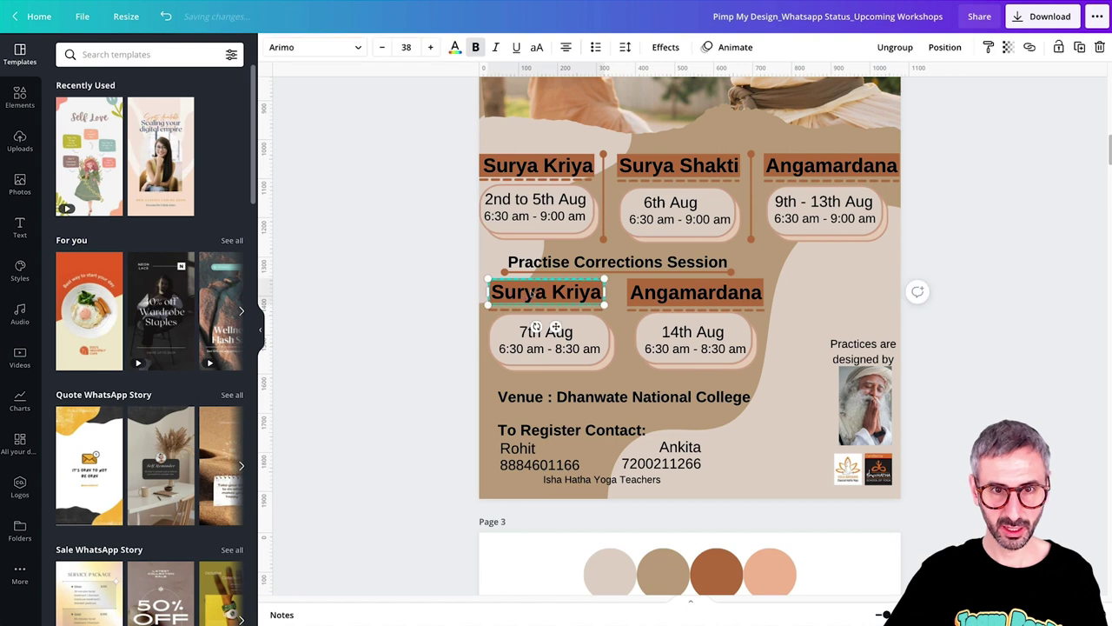
{"action": "left_click", "coordinate": [660, 300], "text": "shift"}
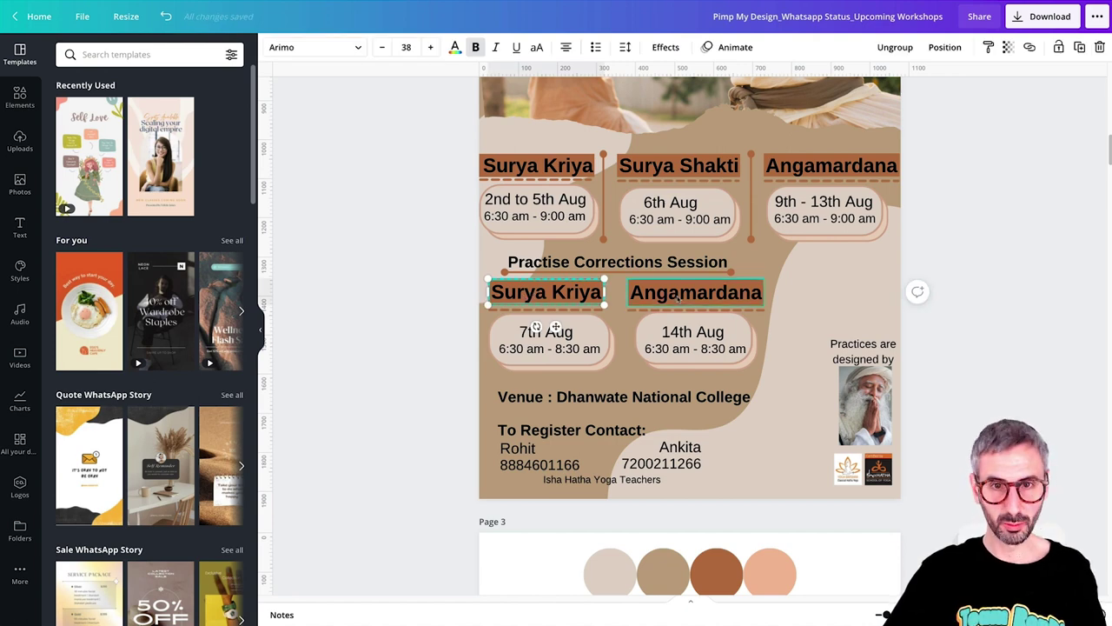
{"action": "left_click", "coordinate": [678, 350], "text": "shift"}
{"action": "left_click", "coordinate": [686, 335], "text": "shift"}
{"action": "left_click", "coordinate": [615, 355], "text": "shift"}
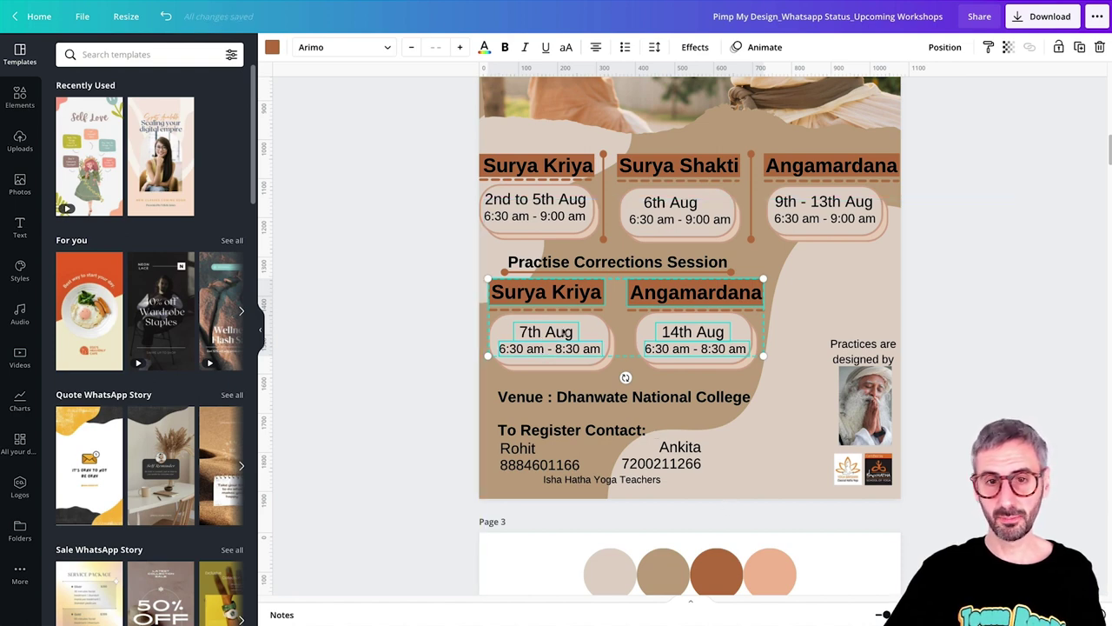
{"action": "left_click", "coordinate": [605, 404], "text": "shift"}
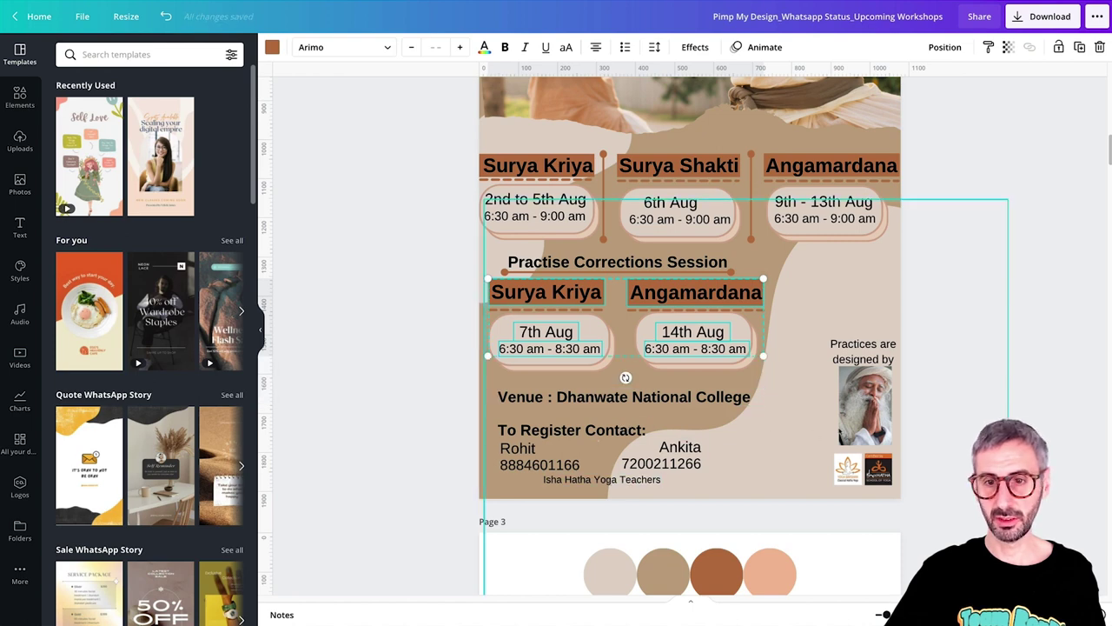
{"action": "left_click", "coordinate": [864, 430], "text": "shift"}
{"action": "left_click", "coordinate": [866, 409], "text": "shift"}
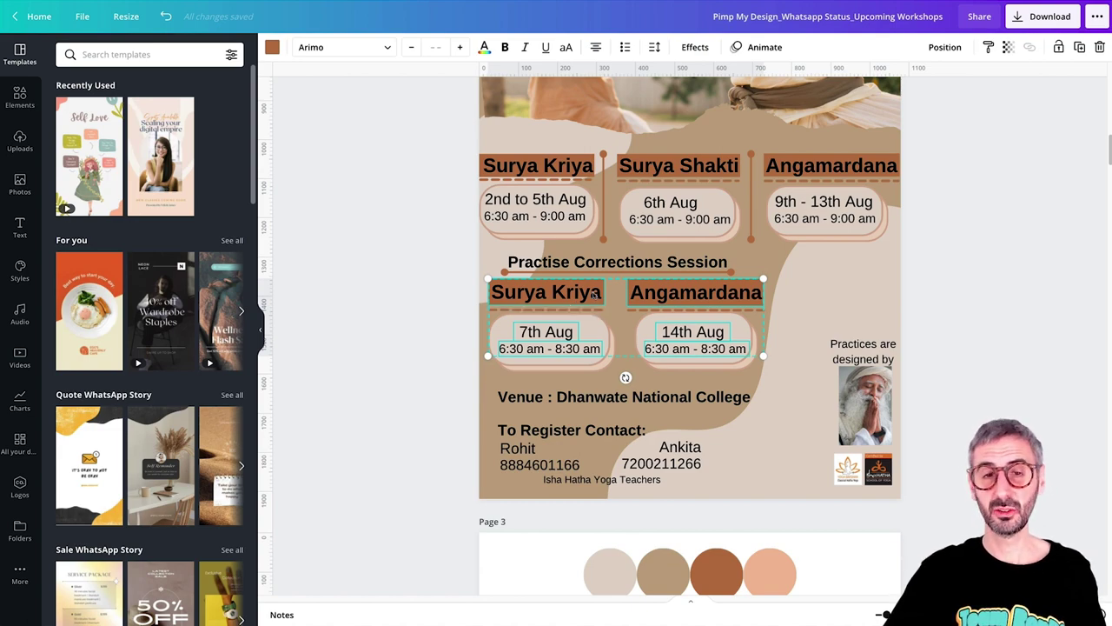
{"action": "scroll", "coordinate": [596, 296], "scroll_direction": "down", "scroll_amount": 12}
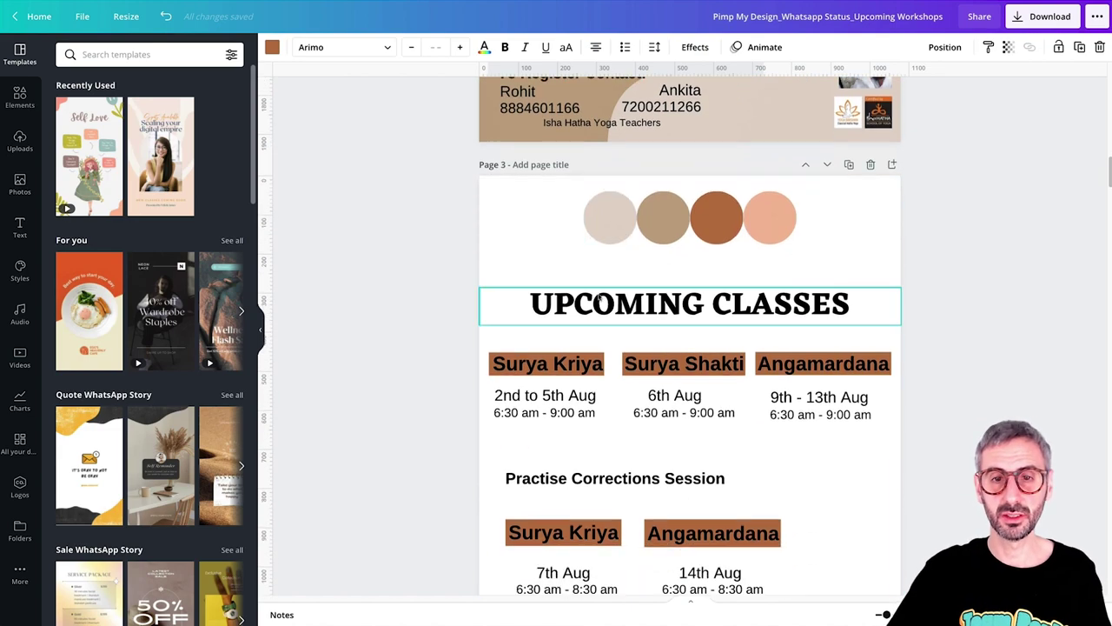
{"action": "scroll", "coordinate": [598, 298], "scroll_direction": "down", "scroll_amount": 10}
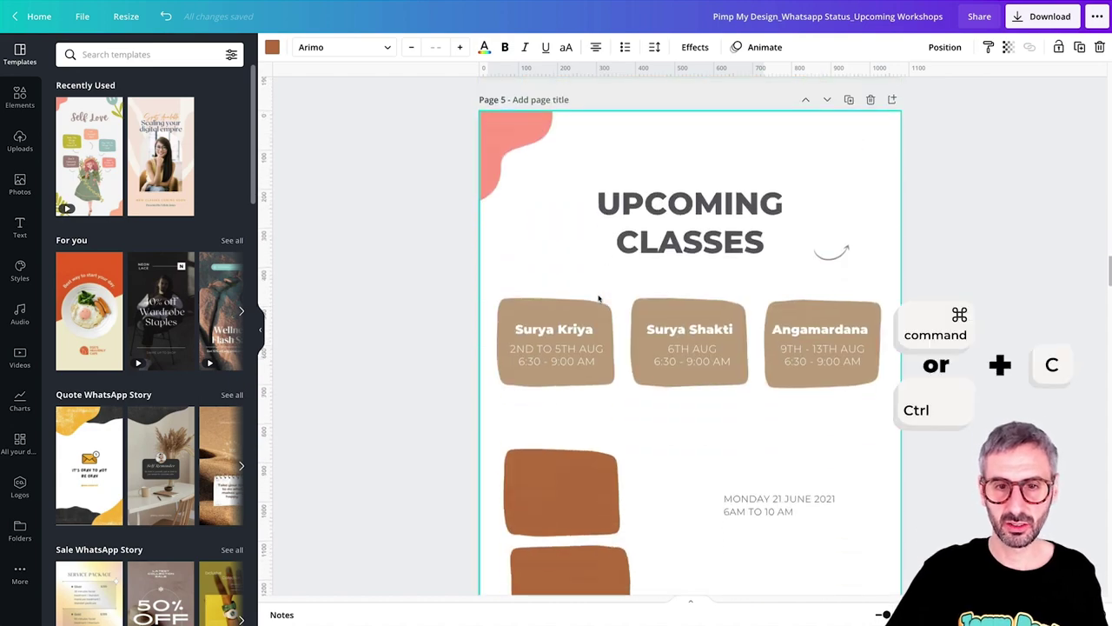
{"action": "left_click", "coordinate": [606, 453]}
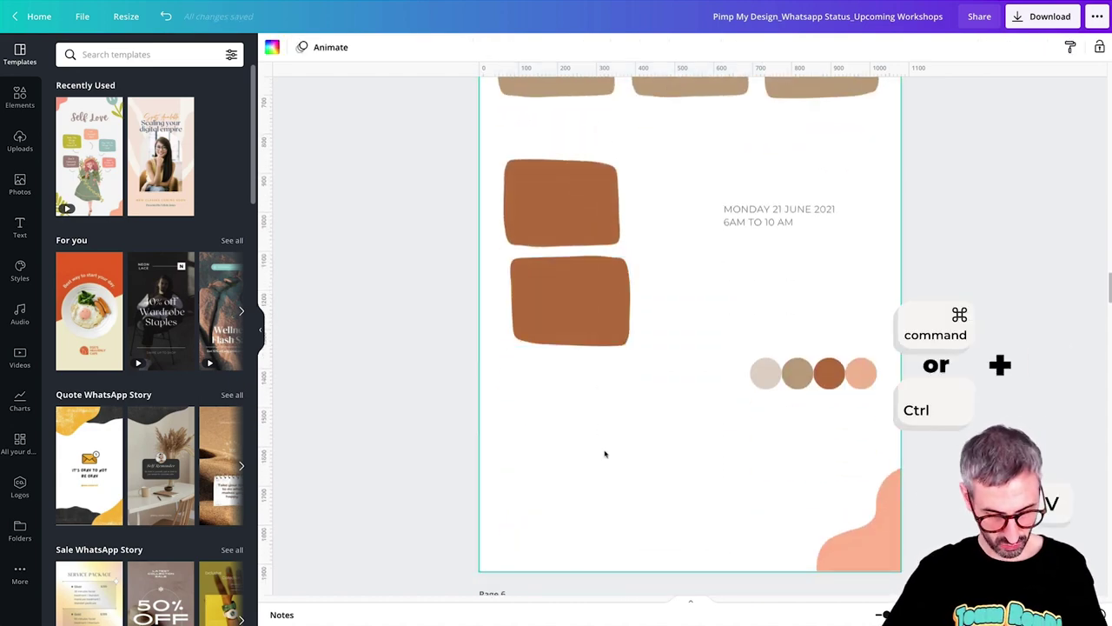
{"action": "key", "text": "ctrl+v"}
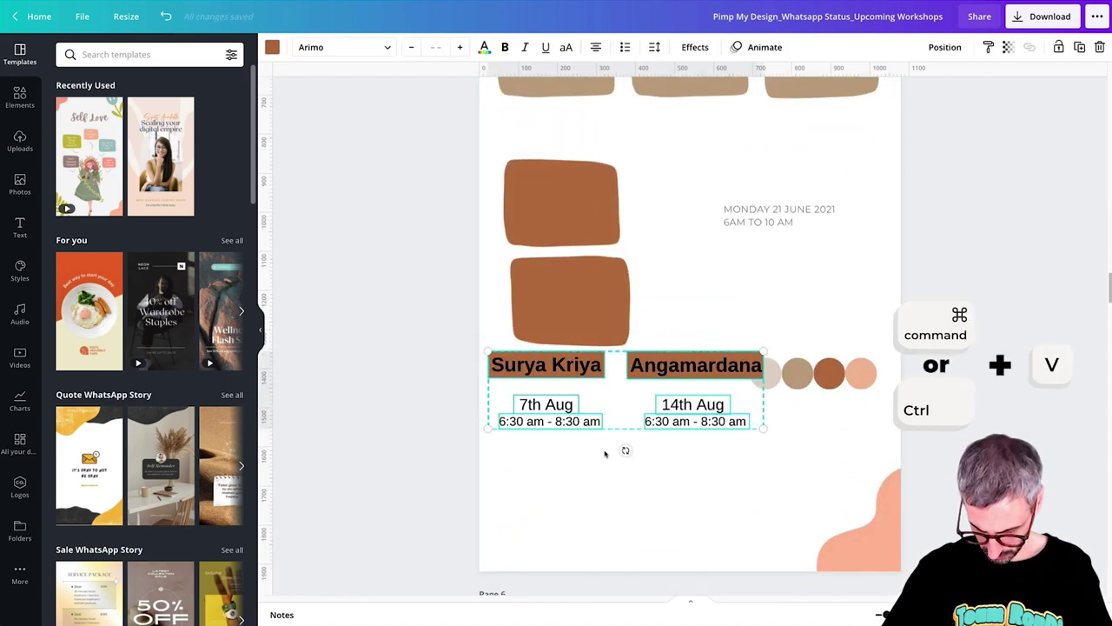
{"action": "left_click_drag", "start_coordinate": [603, 435], "coordinate": [653, 512]}
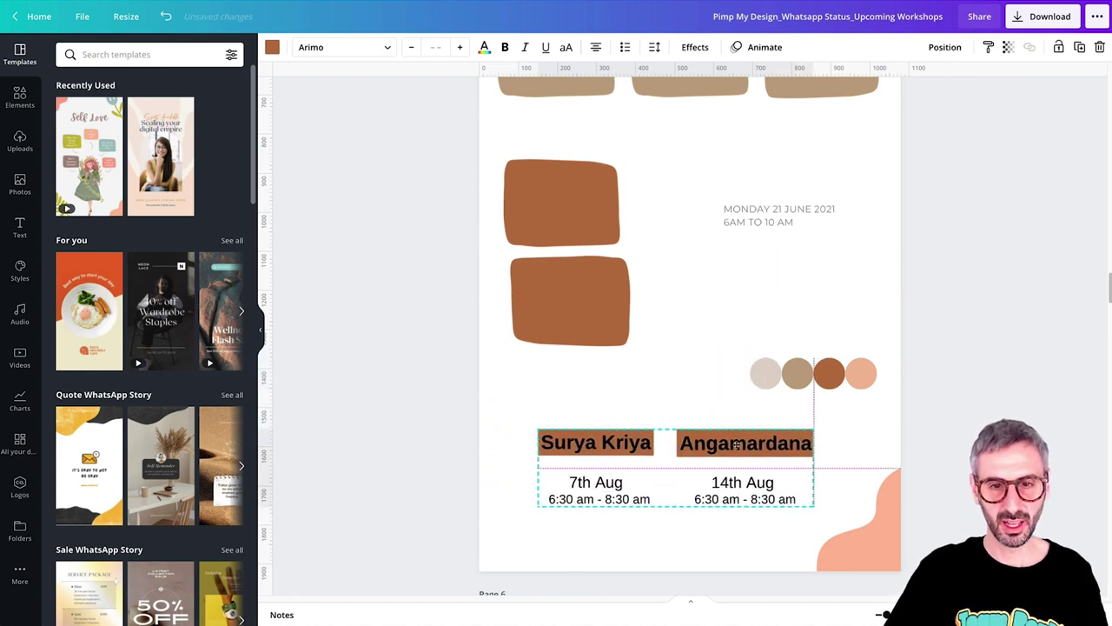
{"action": "left_click", "coordinate": [687, 303]}
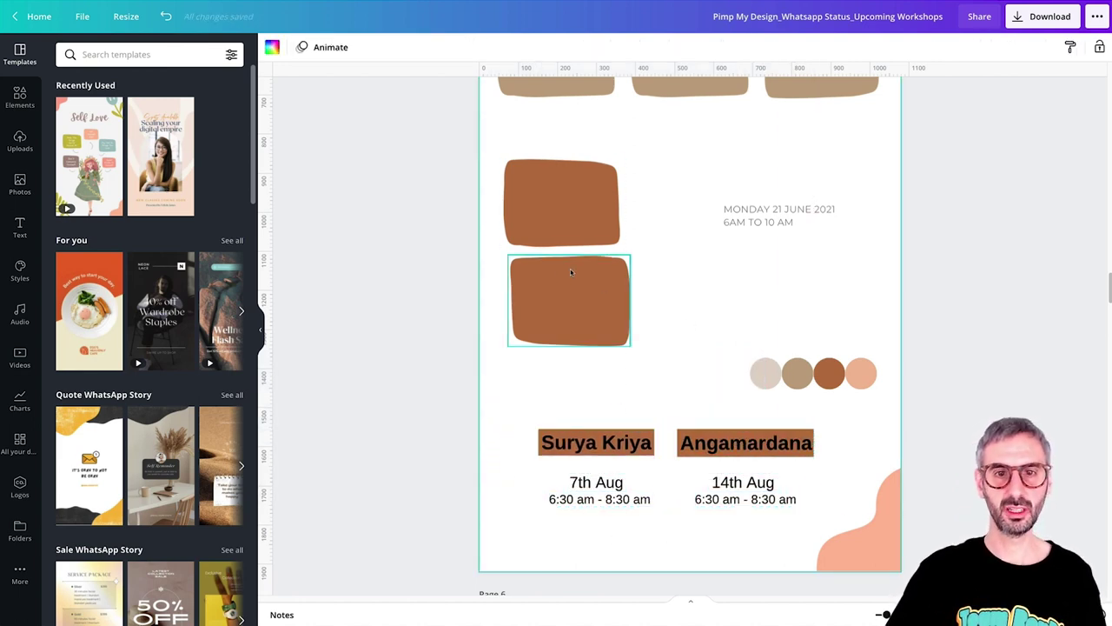
Step: Duplicate the Surya Kriya title, date and time from the first tan card onto the upper brown card
{"action": "scroll", "coordinate": [571, 276], "scroll_direction": "up", "scroll_amount": 3}
{"action": "left_click", "coordinate": [554, 175]}
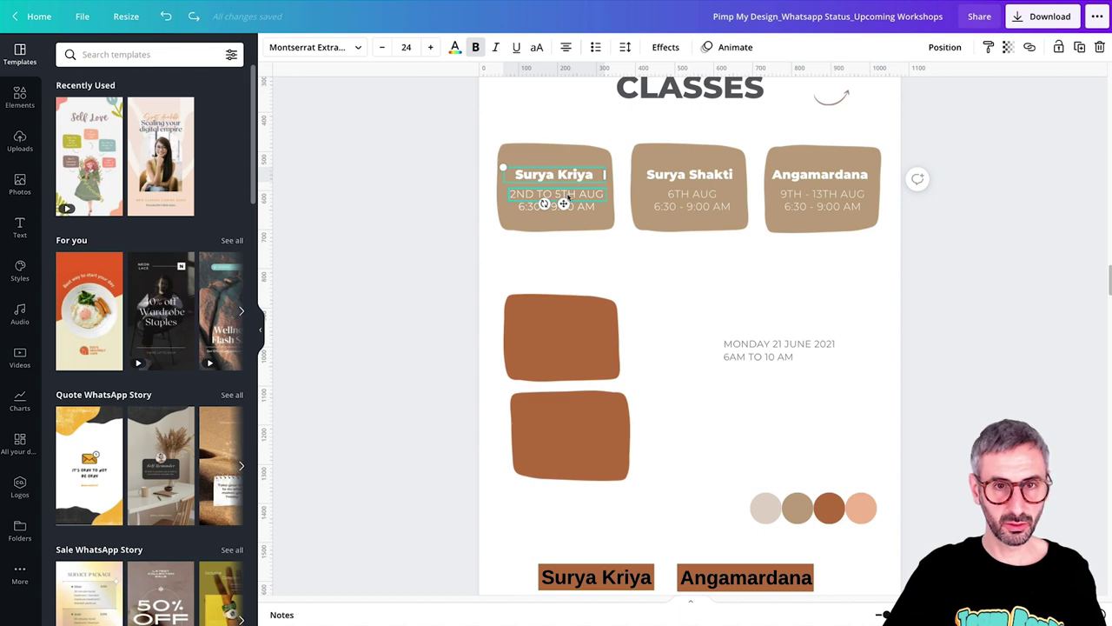
{"action": "left_click", "coordinate": [564, 202], "text": "shift"}
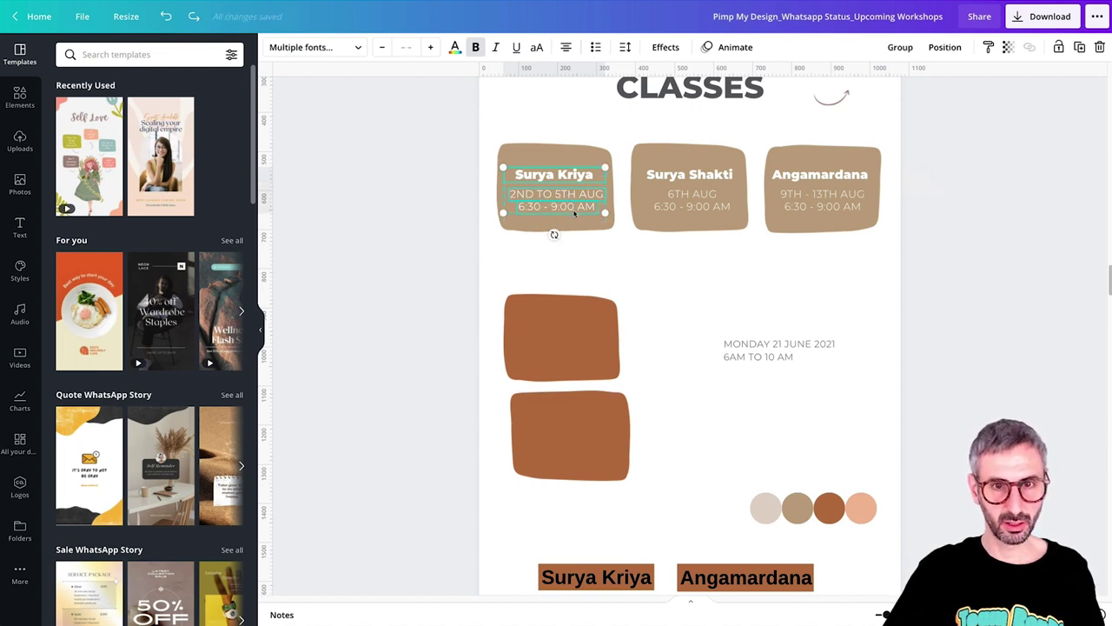
{"action": "left_click_drag", "start_coordinate": [573, 214], "coordinate": [580, 357]}
{"action": "left_click", "coordinate": [645, 304]}
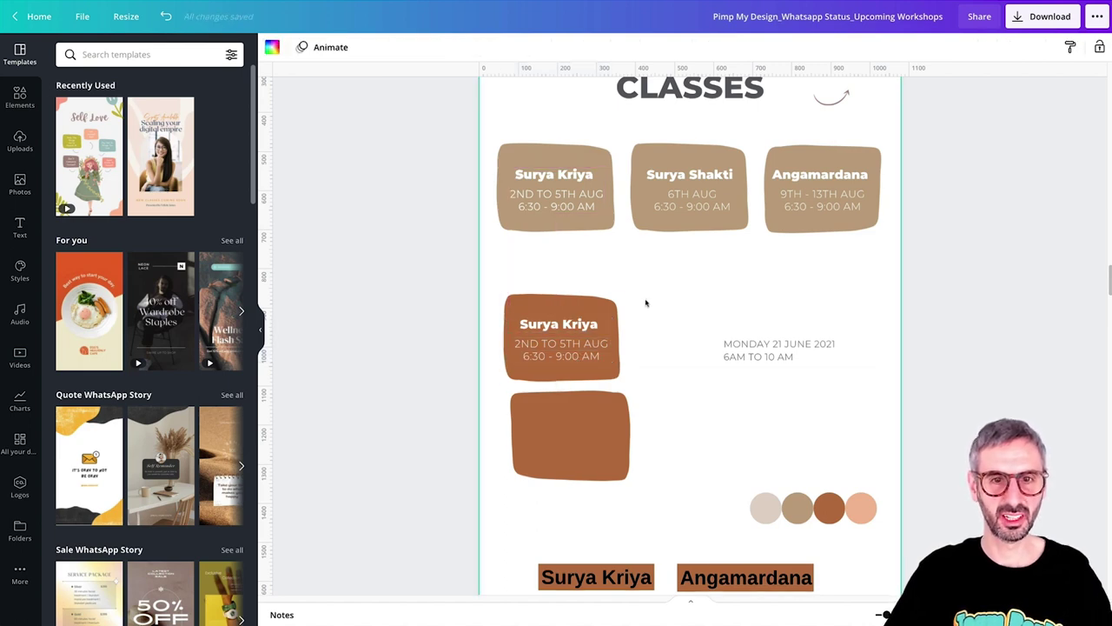
Step: Change the date on the upper brown Surya Kriya card to "7TH AUG"
{"action": "scroll", "coordinate": [645, 303], "scroll_direction": "down", "scroll_amount": 1}
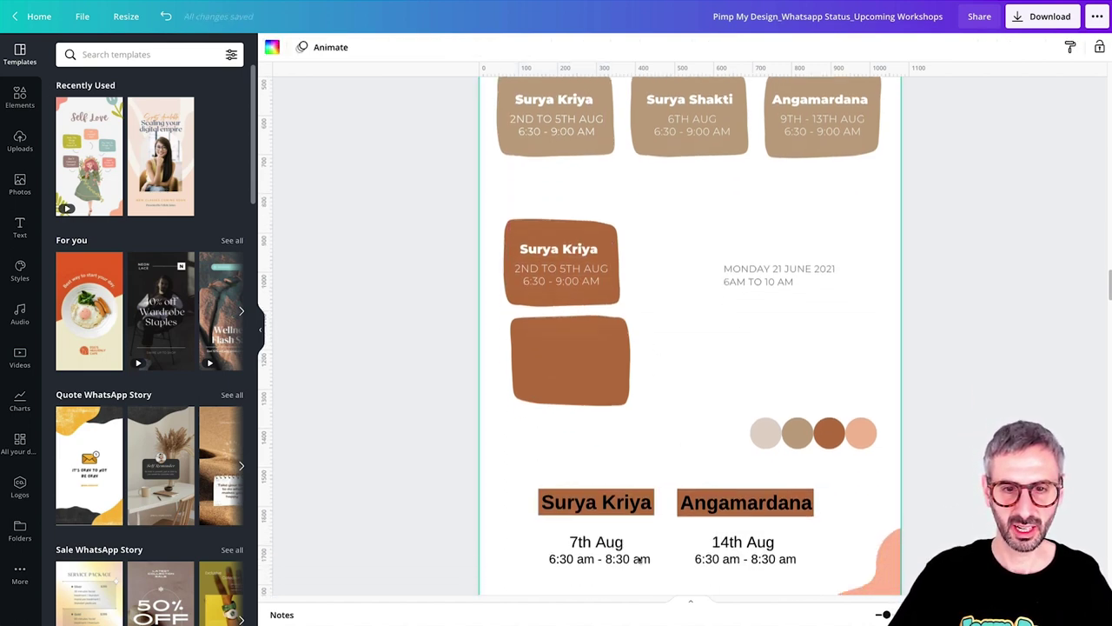
{"action": "scroll", "coordinate": [638, 553], "scroll_direction": "down", "scroll_amount": 1}
{"action": "double_click", "coordinate": [609, 511]}
{"action": "key", "text": "ctrl+a"}
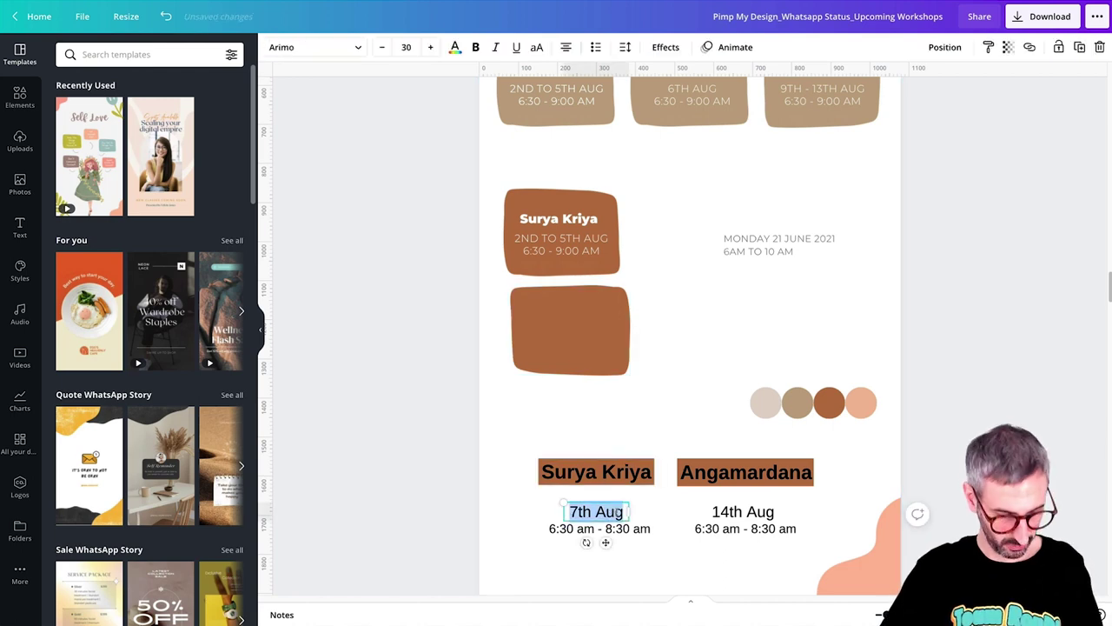
{"action": "double_click", "coordinate": [565, 238]}
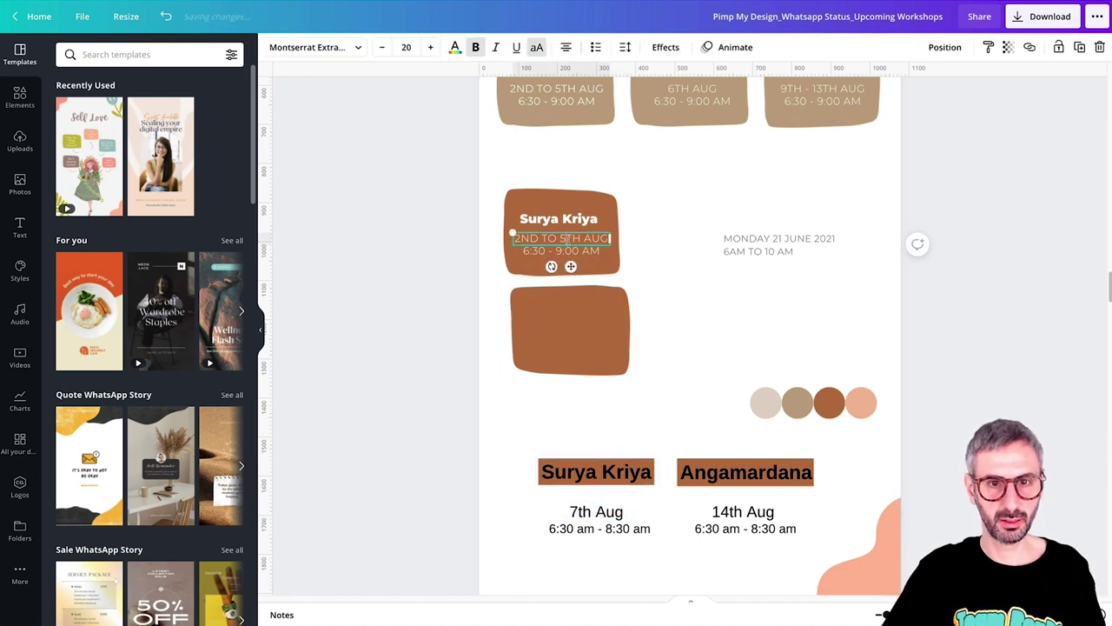
{"action": "key", "text": "ctrl+a"}
{"action": "type", "text": "7TH AUG"}
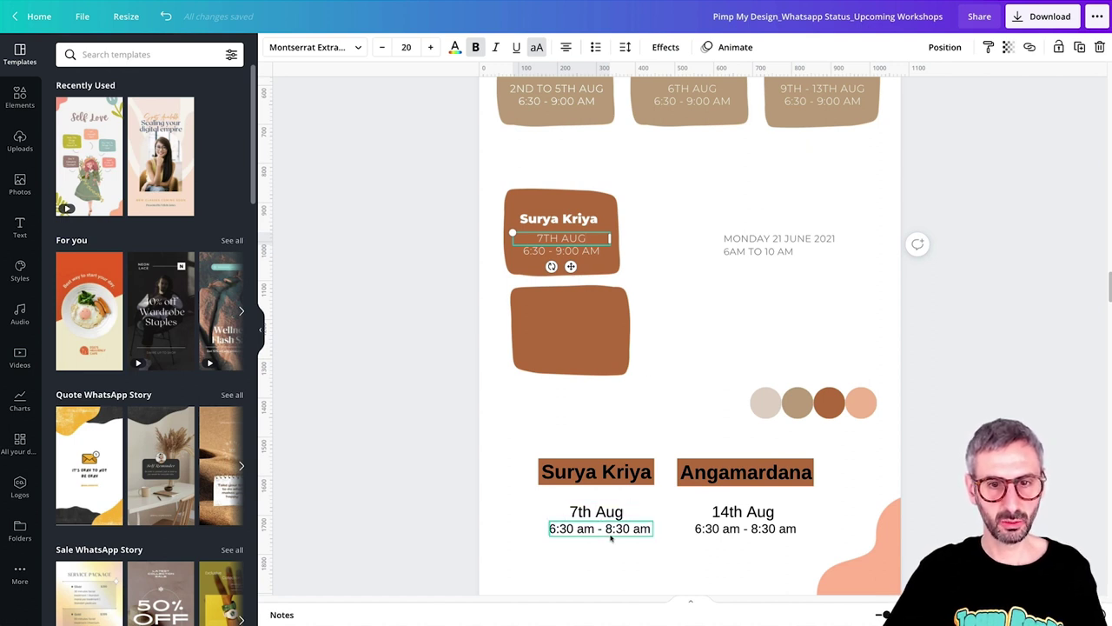
Step: Change the time on the upper brown Surya Kriya card to "6:30 - 8:30 AM"
{"action": "left_click", "coordinate": [559, 252]}
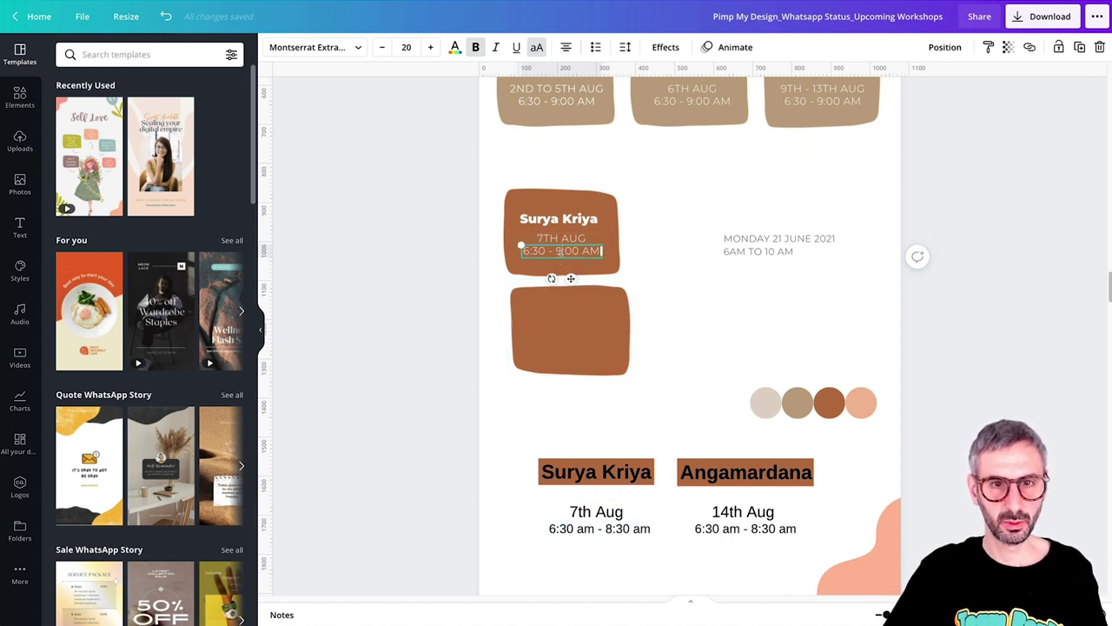
{"action": "left_click", "coordinate": [559, 251]}
{"action": "key", "text": "BackSpace"}
{"action": "type", "text": "8"}
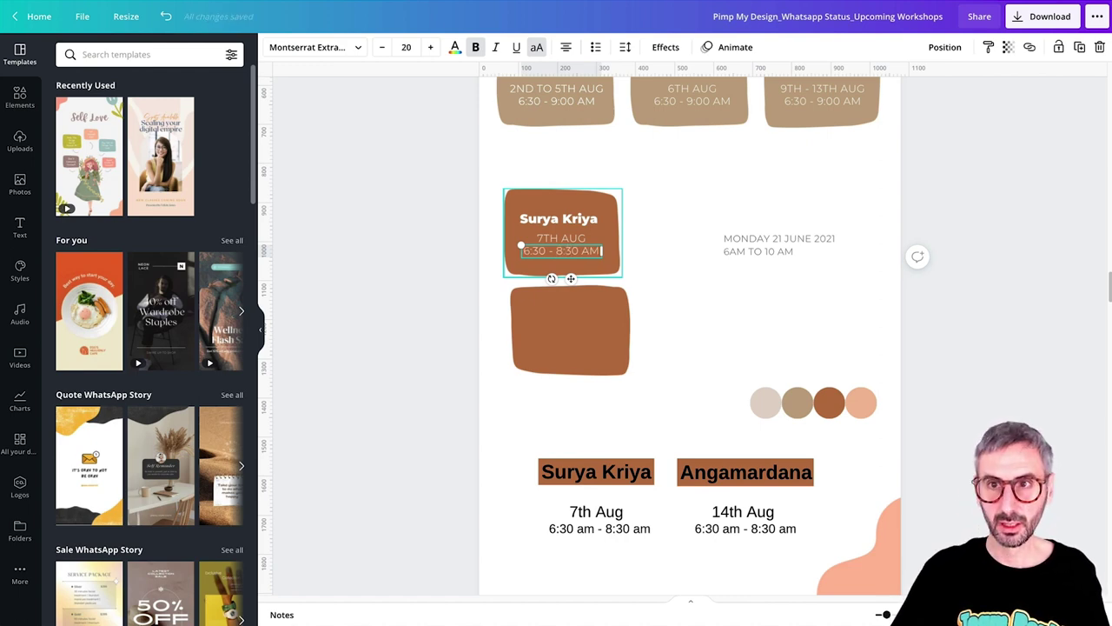
{"action": "left_click", "coordinate": [704, 302]}
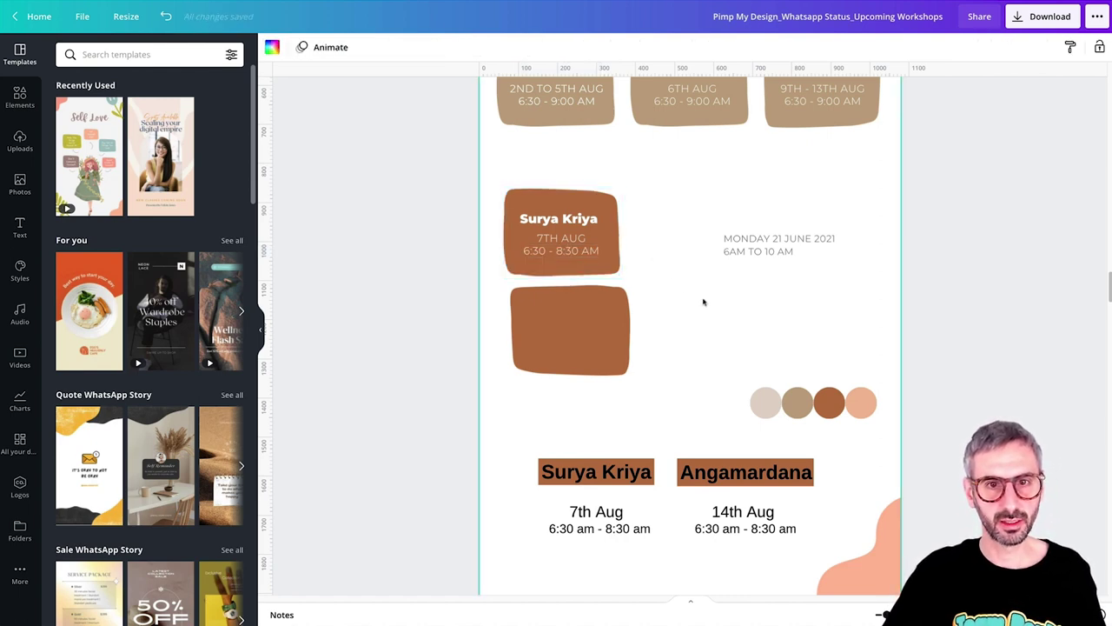
Step: Duplicate the Surya Kriya title, date and time from the upper brown card onto the lower brown card
{"action": "scroll", "coordinate": [704, 304], "scroll_direction": "down", "scroll_amount": 1}
{"action": "left_click", "coordinate": [586, 233]}
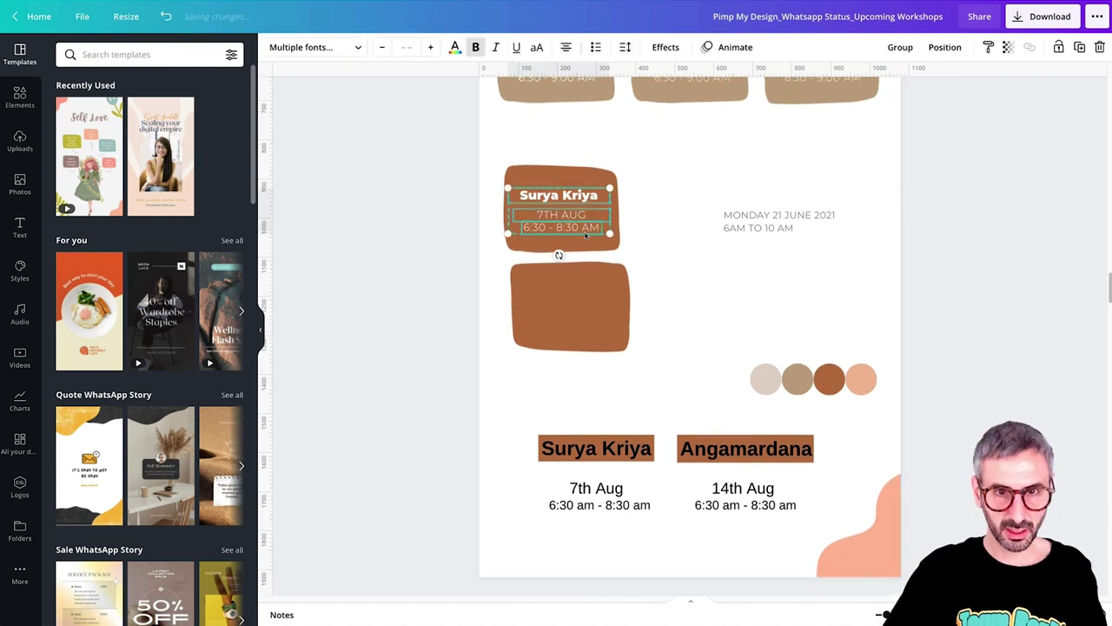
{"action": "left_click_drag", "start_coordinate": [586, 232], "coordinate": [596, 328]}
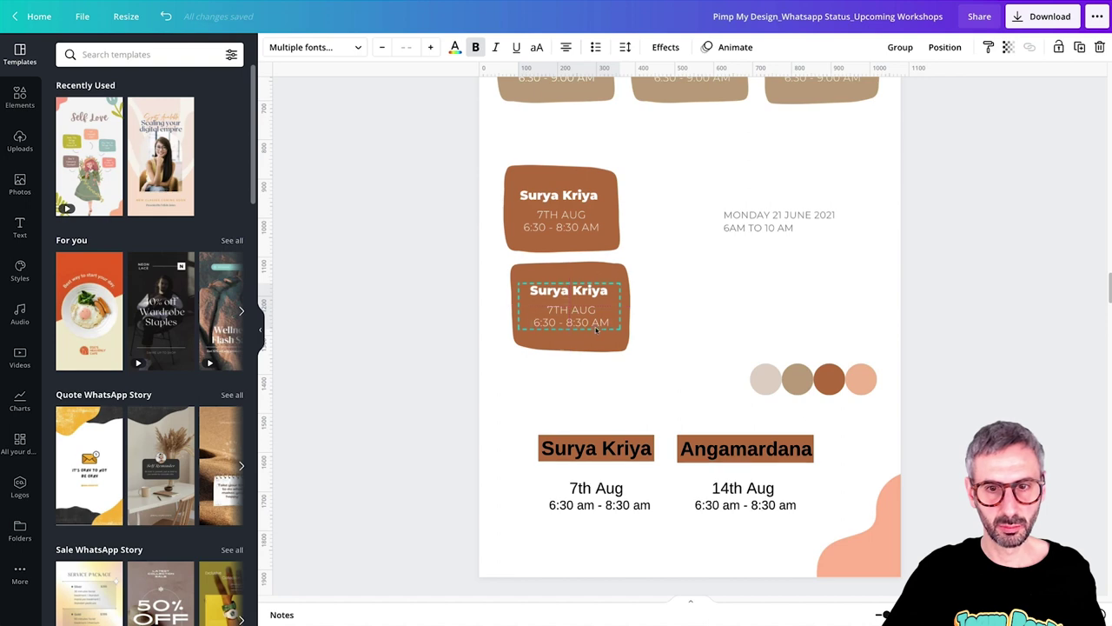
{"action": "left_click", "coordinate": [754, 470]}
Step: Replace the lower brown card's title with "Angamardana", copied from the third tan card
{"action": "scroll", "coordinate": [745, 441], "scroll_direction": "up", "scroll_amount": 2}
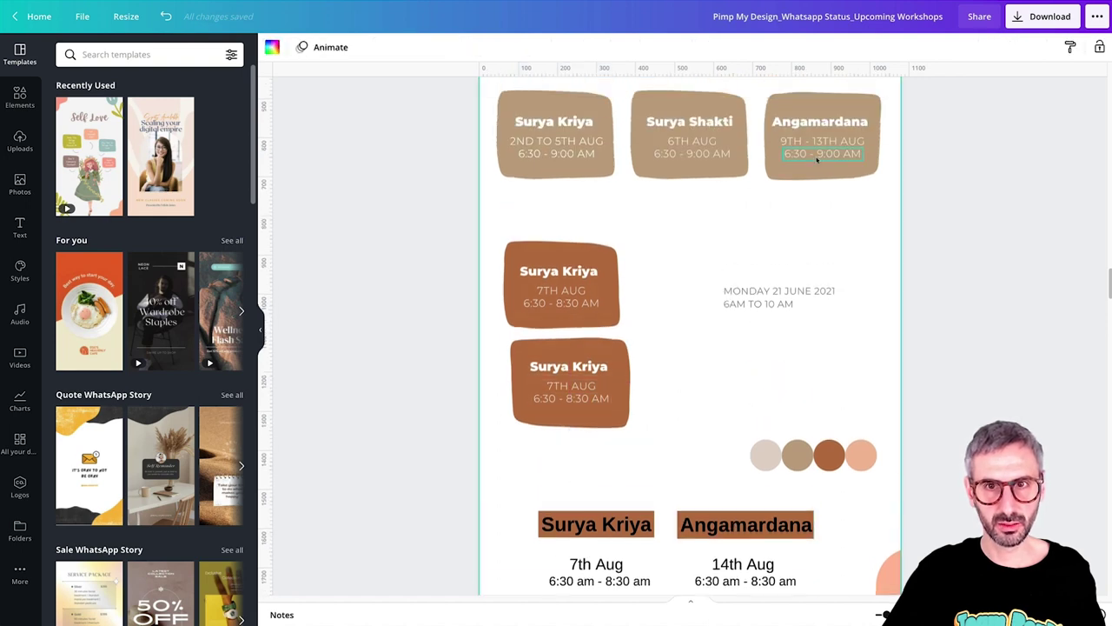
{"action": "double_click", "coordinate": [817, 130]}
{"action": "key", "text": "ctrl+c"}
{"action": "double_click", "coordinate": [569, 366]}
{"action": "key", "text": "ctrl+v"}
{"action": "left_click", "coordinate": [688, 371]}
Step: Change the lower brown card's date to "14TH AUG" and delete the pasted reference titles, dates and times below the colour circles
{"action": "scroll", "coordinate": [695, 391], "scroll_direction": "down", "scroll_amount": 1}
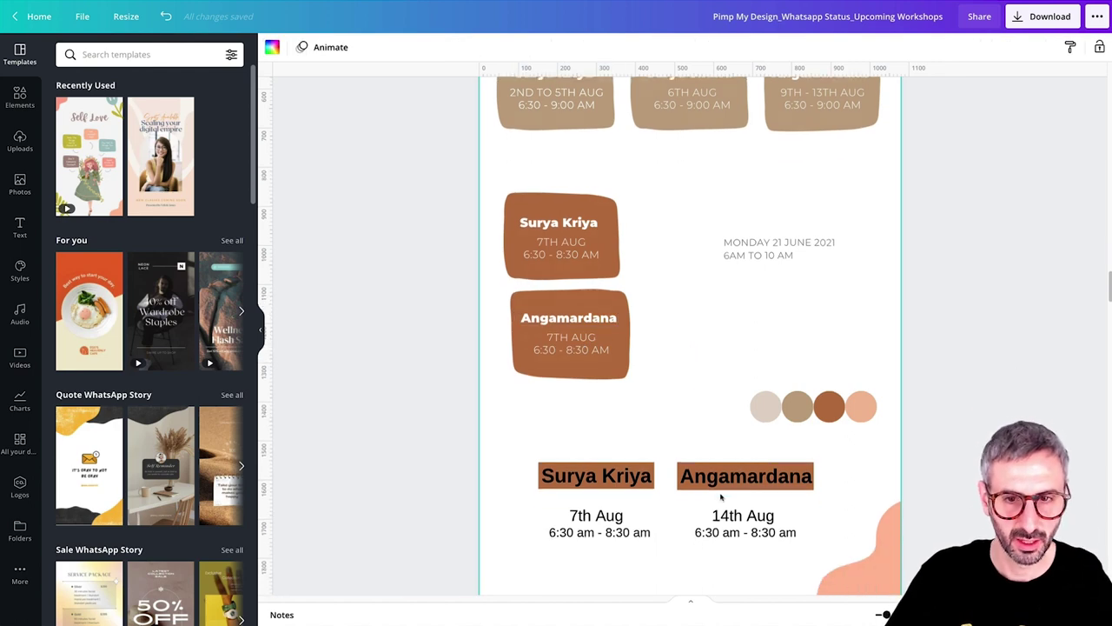
{"action": "left_click", "coordinate": [562, 339]}
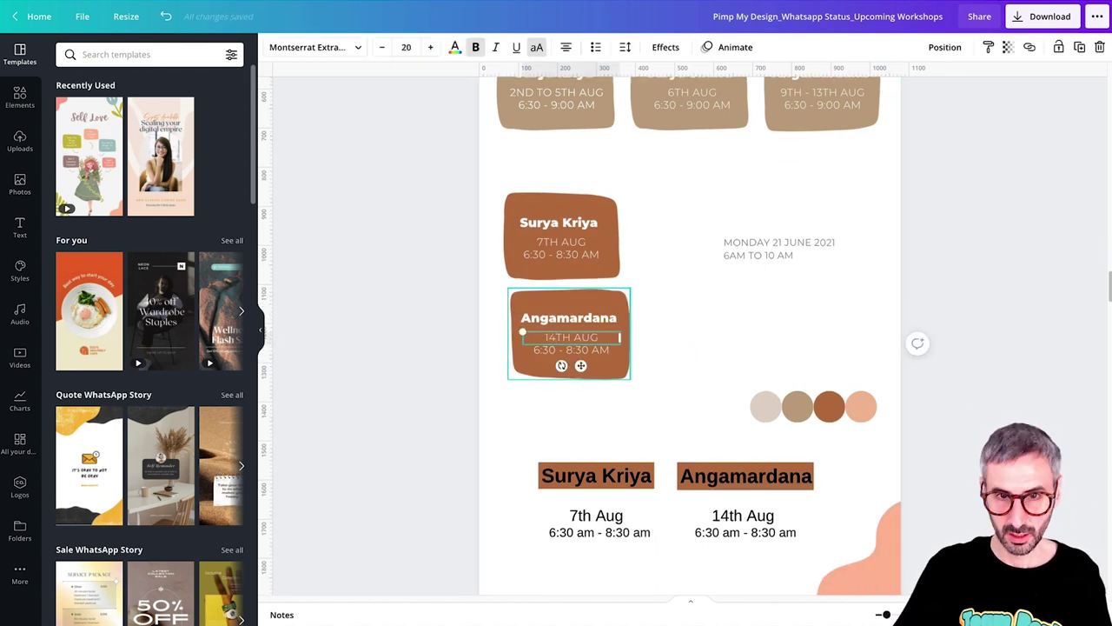
{"action": "left_click", "coordinate": [608, 427]}
{"action": "left_click_drag", "start_coordinate": [501, 431], "coordinate": [741, 548]}
{"action": "key", "text": "Delete"}
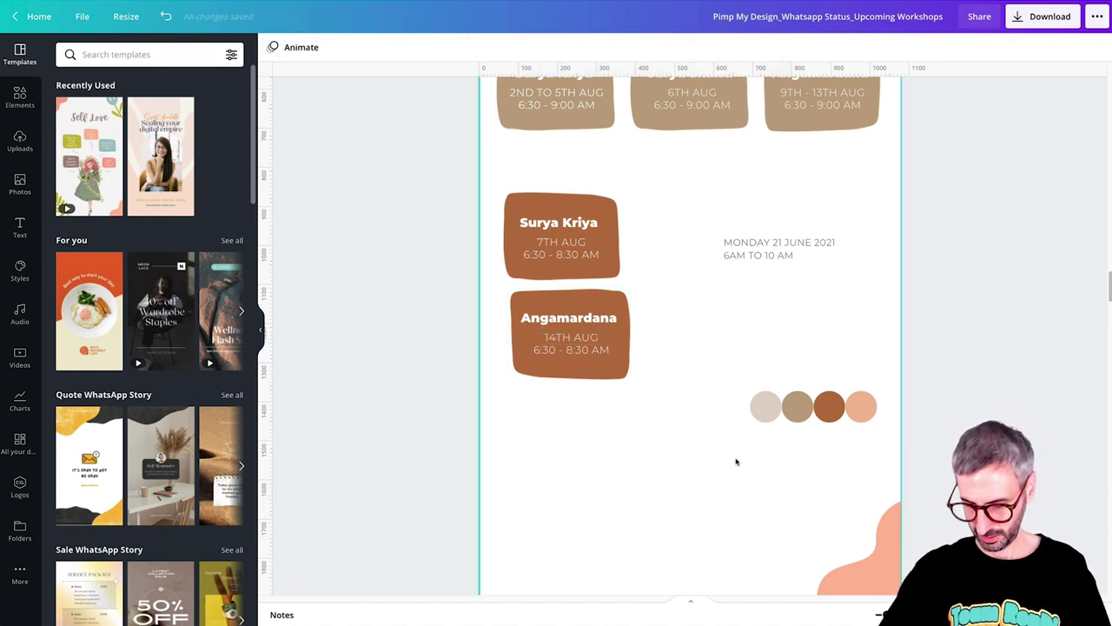
Step: Move the four colour circles and the sample June date text together to the foot of page 5, beside the coral shape
{"action": "left_click_drag", "start_coordinate": [716, 387], "coordinate": [653, 529]}
{"action": "scroll", "coordinate": [657, 372], "scroll_direction": "down", "scroll_amount": 2}
{"action": "scroll", "coordinate": [656, 371], "scroll_direction": "up", "scroll_amount": 3}
{"action": "left_click_drag", "start_coordinate": [886, 614], "coordinate": [874, 613]}
{"action": "scroll", "coordinate": [937, 398], "scroll_direction": "down", "scroll_amount": 1}
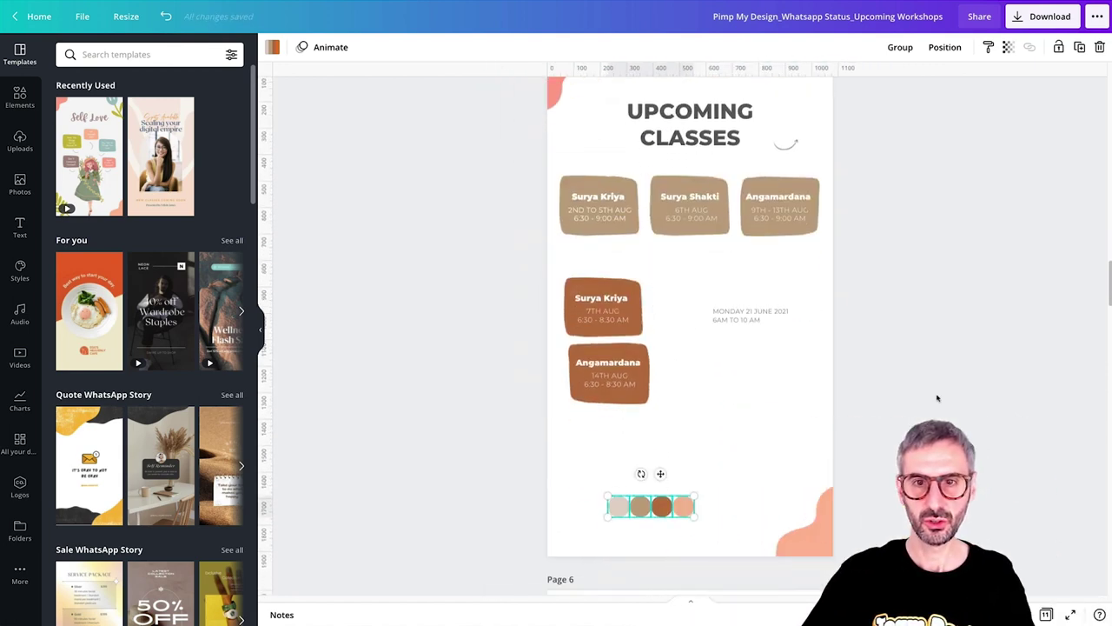
{"action": "left_click_drag", "start_coordinate": [766, 318], "coordinate": [662, 534]}
{"action": "left_click_drag", "start_coordinate": [599, 476], "coordinate": [752, 524]}
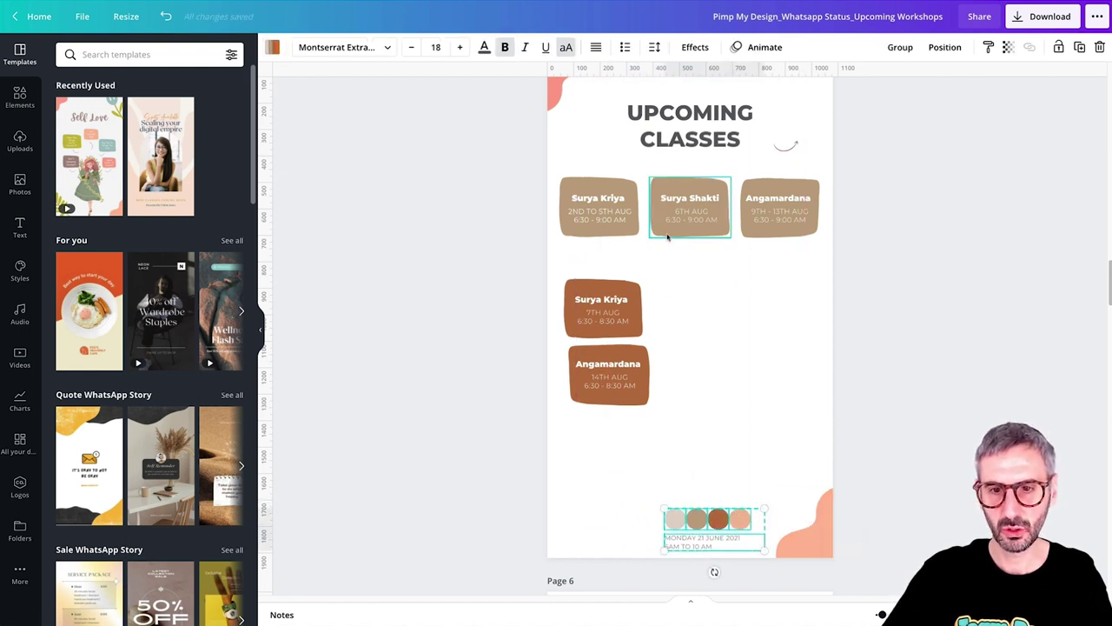
Step: Remove the background from the yoga photo on page 4 and apply the result
{"action": "scroll", "coordinate": [782, 260], "scroll_direction": "up", "scroll_amount": 5}
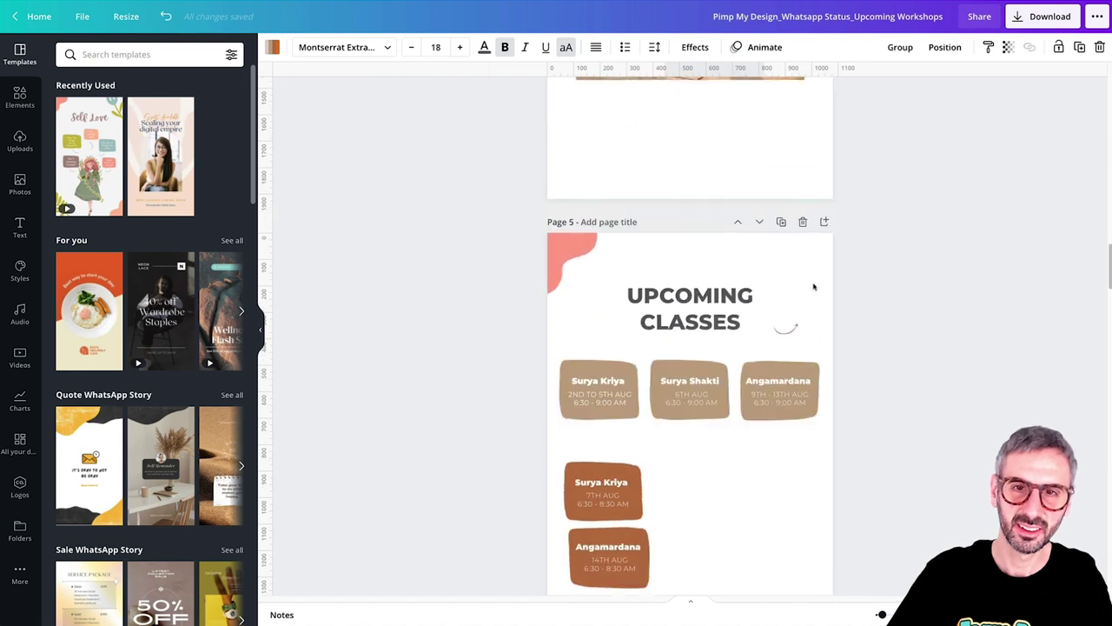
{"action": "scroll", "coordinate": [815, 282], "scroll_direction": "up", "scroll_amount": 3}
{"action": "left_click", "coordinate": [730, 278]}
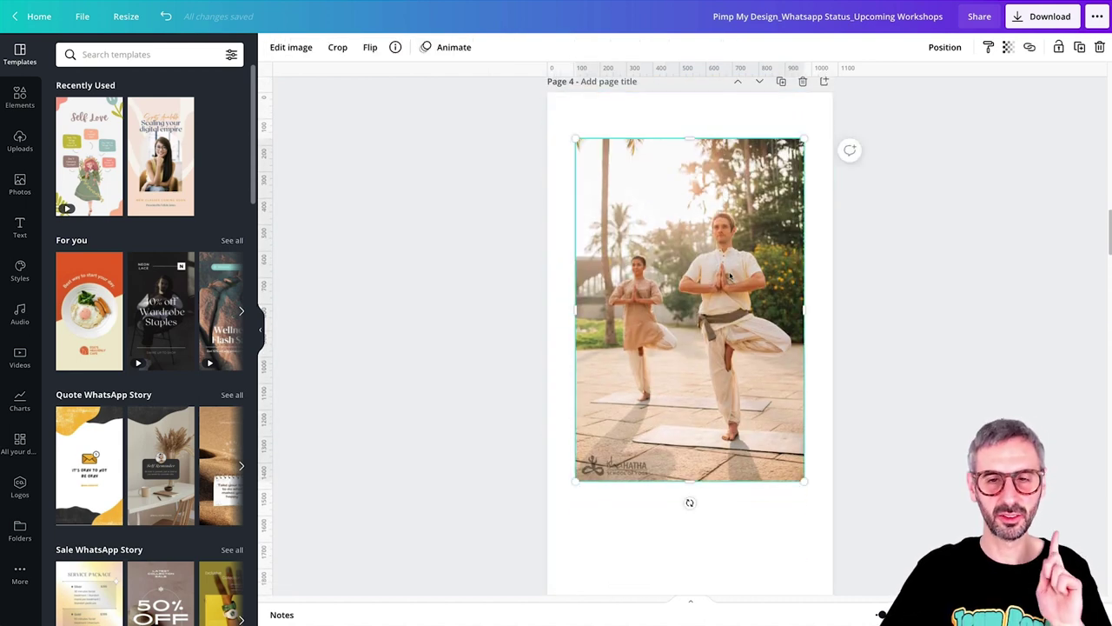
{"action": "scroll", "coordinate": [730, 277], "scroll_direction": "down", "scroll_amount": 2}
{"action": "scroll", "coordinate": [725, 263], "scroll_direction": "up", "scroll_amount": 1}
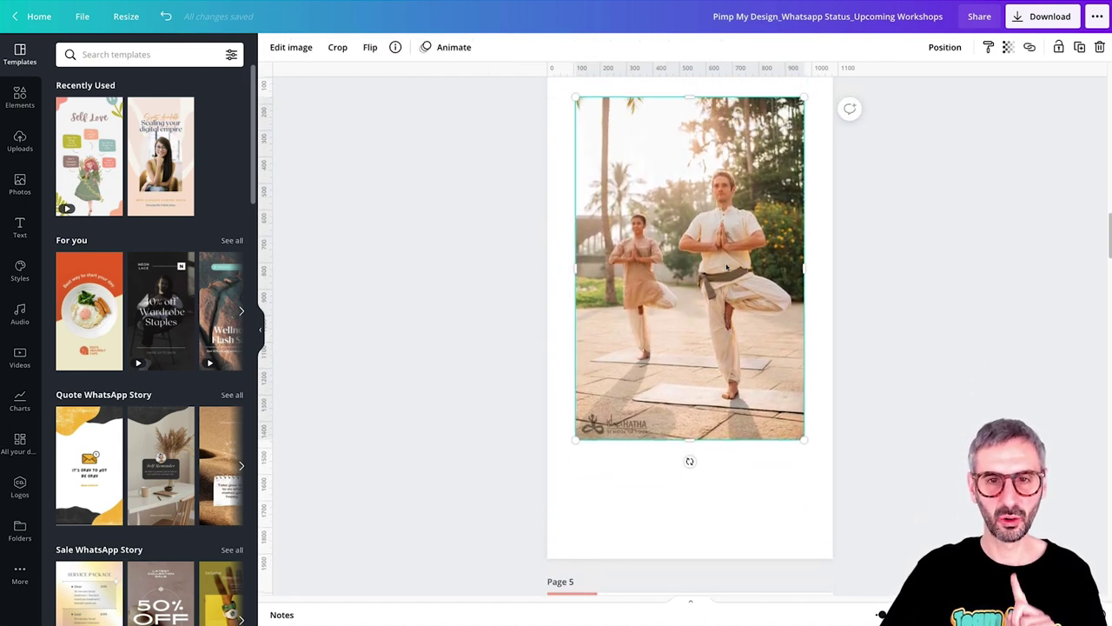
{"action": "left_click", "coordinate": [284, 54]}
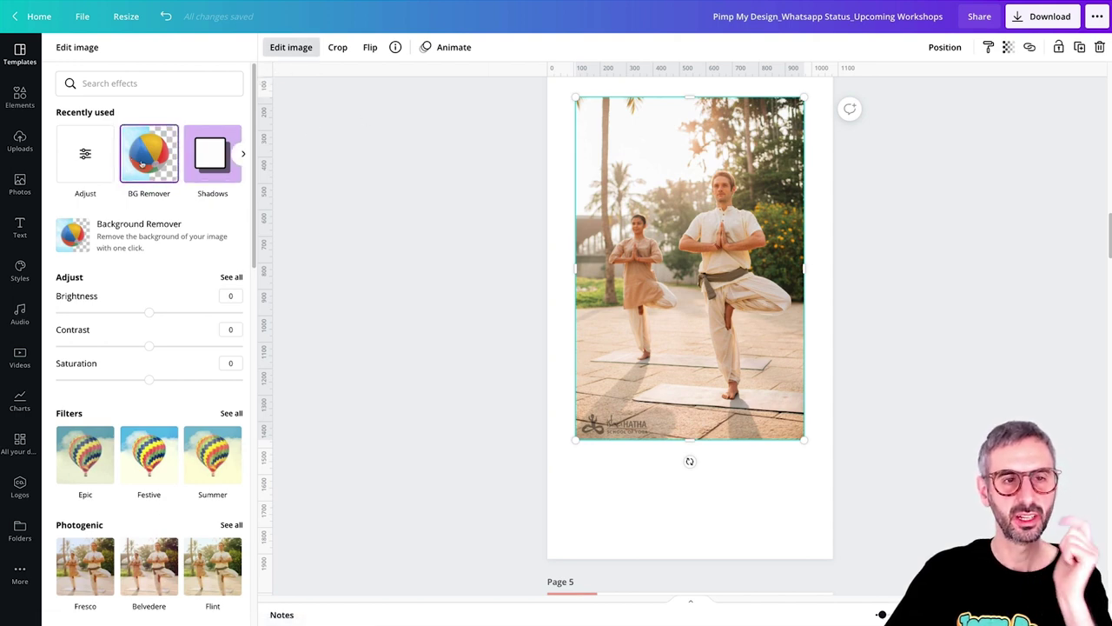
{"action": "left_click", "coordinate": [141, 165]}
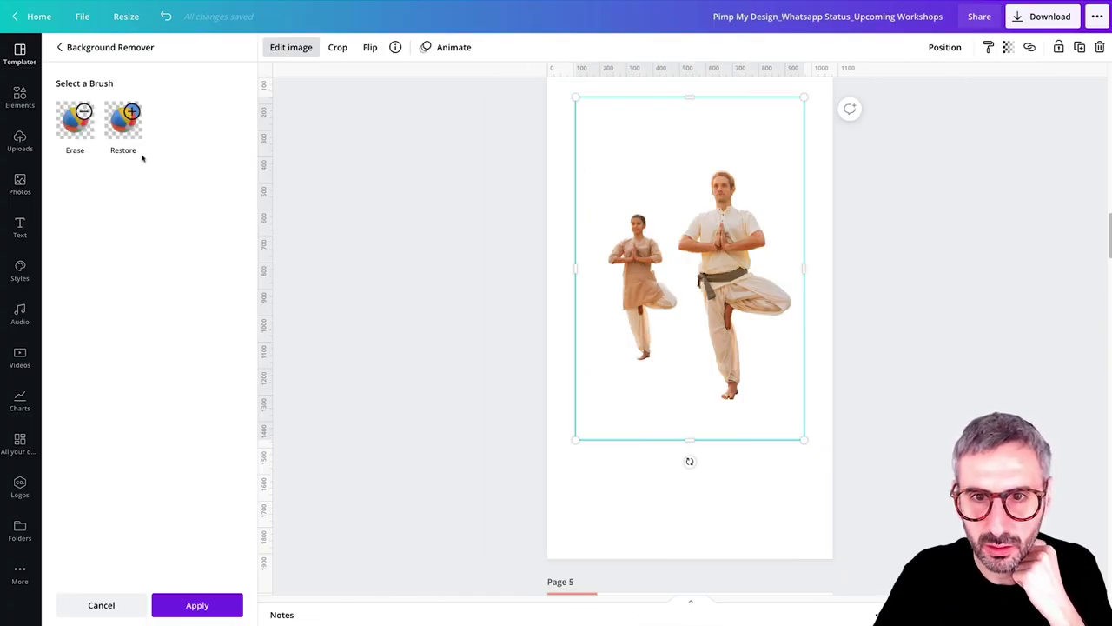
{"action": "left_click", "coordinate": [191, 596]}
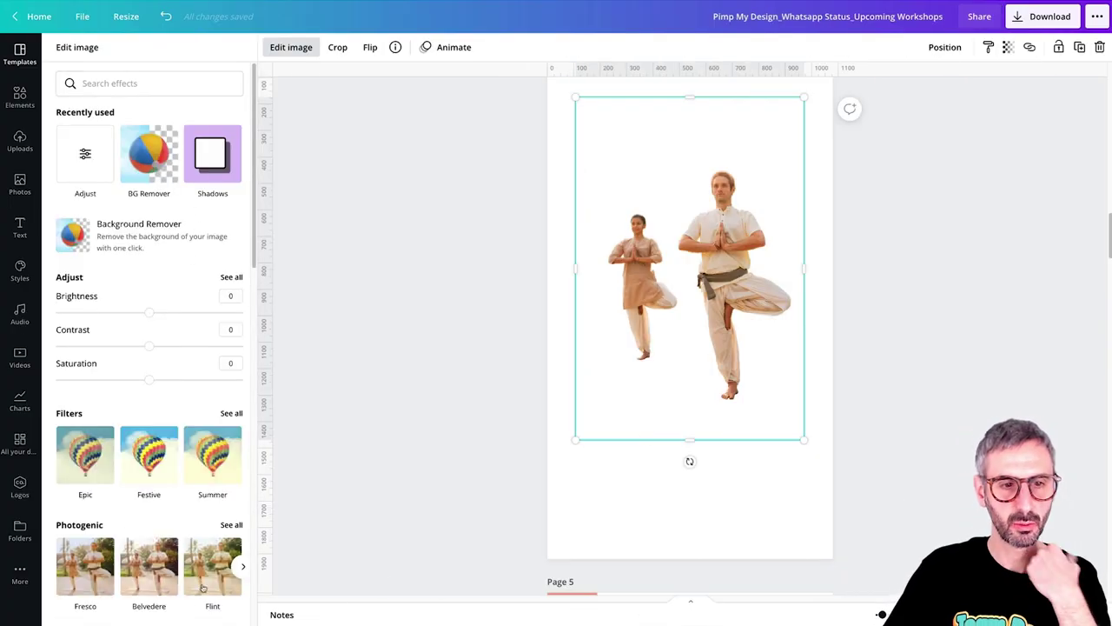
{"action": "left_click", "coordinate": [495, 239]}
{"action": "scroll", "coordinate": [566, 249], "scroll_direction": "down", "scroll_amount": 3}
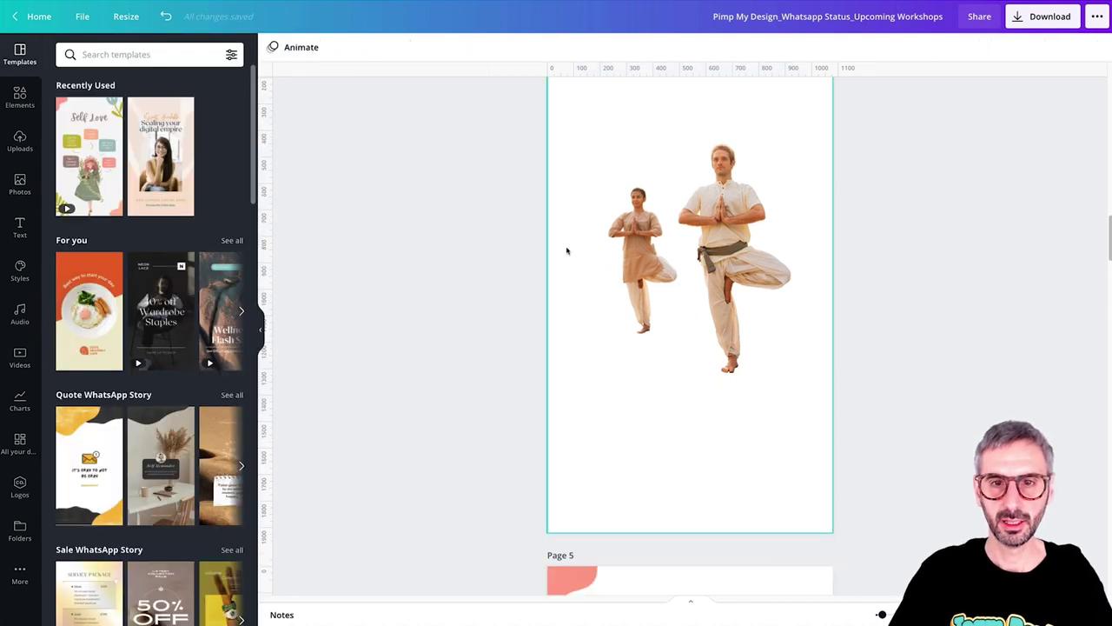
Step: Crop the empty margins of the cut-out yoga photo closely around the two figures
{"action": "scroll", "coordinate": [771, 167], "scroll_direction": "up", "scroll_amount": 3}
{"action": "left_click", "coordinate": [693, 121]}
{"action": "left_click_drag", "start_coordinate": [692, 93], "coordinate": [702, 165]}
{"action": "left_click_drag", "start_coordinate": [692, 424], "coordinate": [693, 405]}
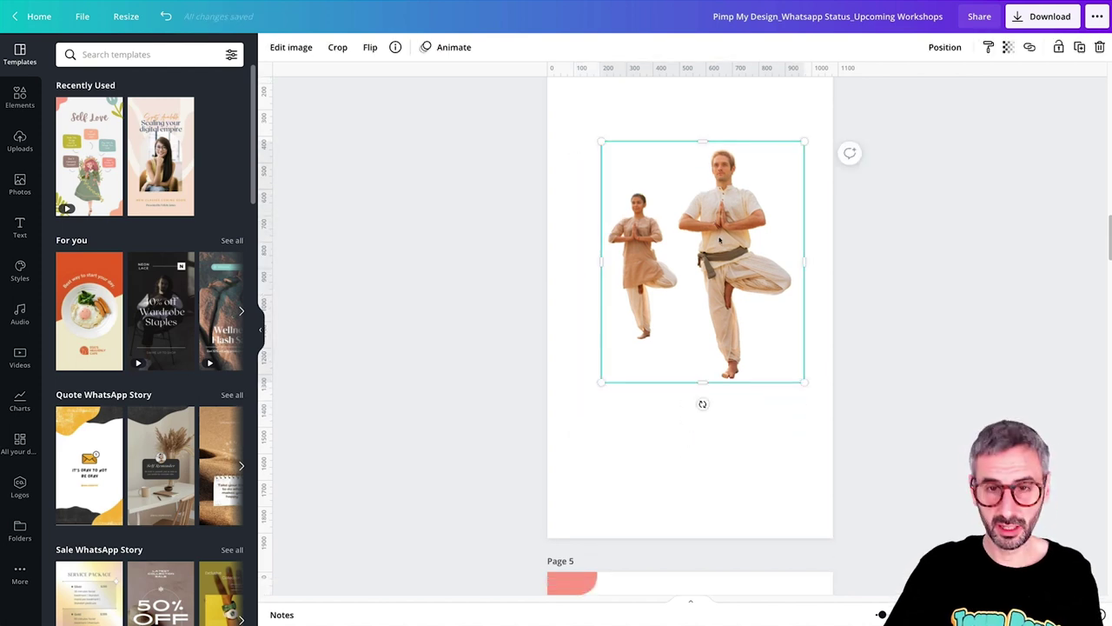
Step: Move the cut-out yoga photo from page 4 to page 5, into the space beside the brown cards
{"action": "key", "text": "Delete"}
{"action": "scroll", "coordinate": [715, 249], "scroll_direction": "down", "scroll_amount": 6}
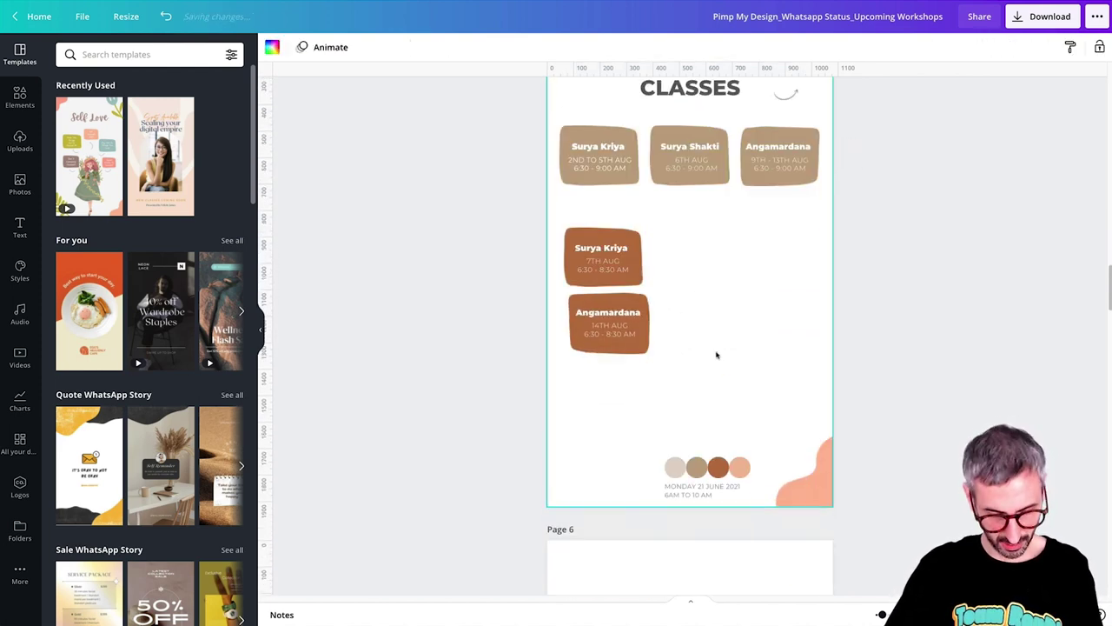
{"action": "key", "text": "ctrl+v"}
{"action": "left_click_drag", "start_coordinate": [721, 258], "coordinate": [763, 345]}
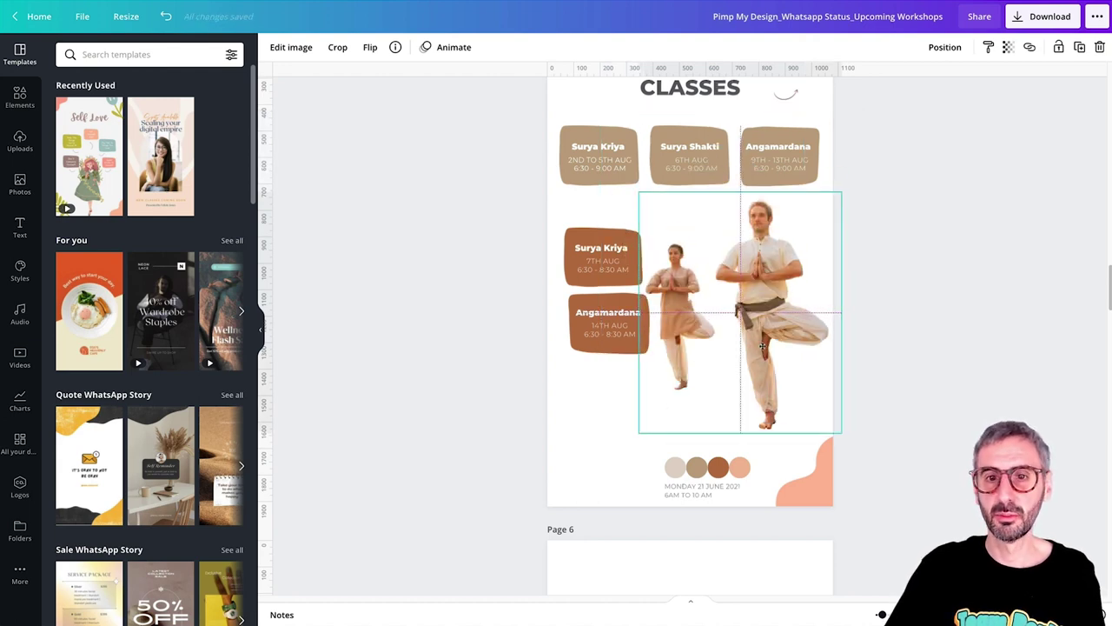
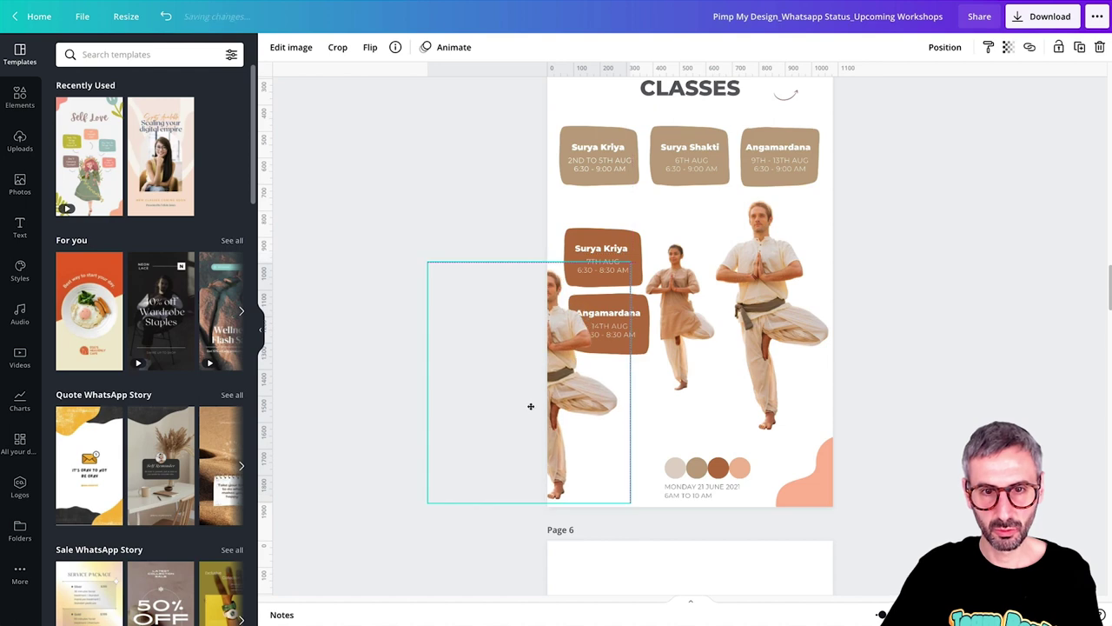
Step: Crop one copy of the yoga photo to the man only and place him next to the brown cards
{"action": "left_click", "coordinate": [650, 305]}
{"action": "left_click_drag", "start_coordinate": [658, 321], "coordinate": [704, 309]}
{"action": "left_click", "coordinate": [658, 380]}
{"action": "left_click", "coordinate": [771, 309]}
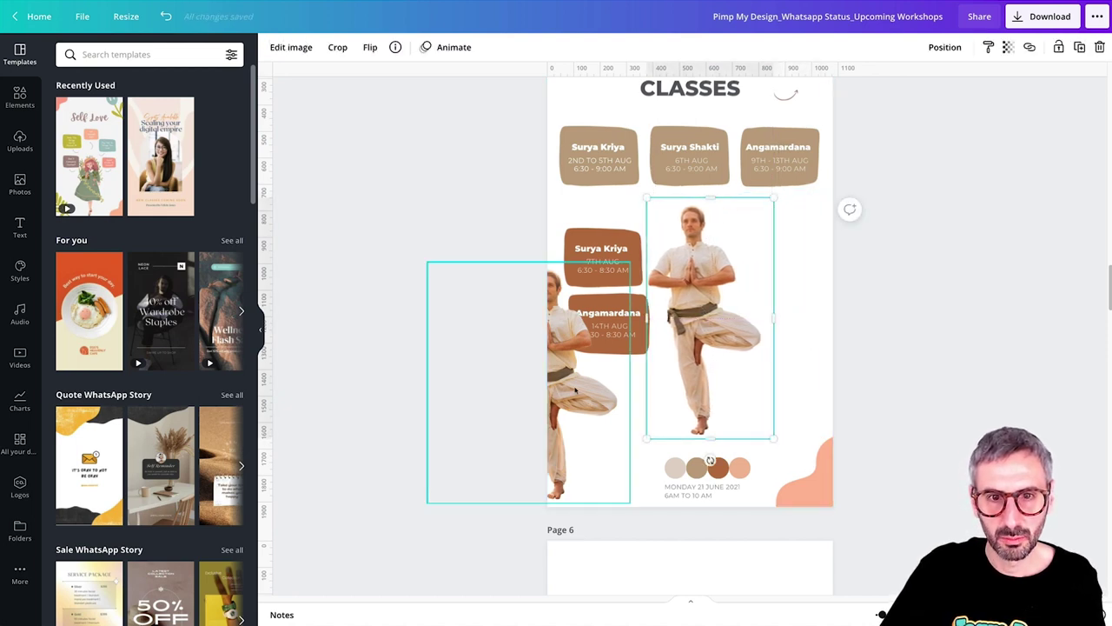
Step: Crop the other copy of the yoga photo to the woman only and place her on the far side of the man
{"action": "left_click_drag", "start_coordinate": [574, 390], "coordinate": [801, 341]}
{"action": "left_click", "coordinate": [911, 318]}
{"action": "left_click", "coordinate": [803, 344]}
{"action": "left_click", "coordinate": [861, 327]}
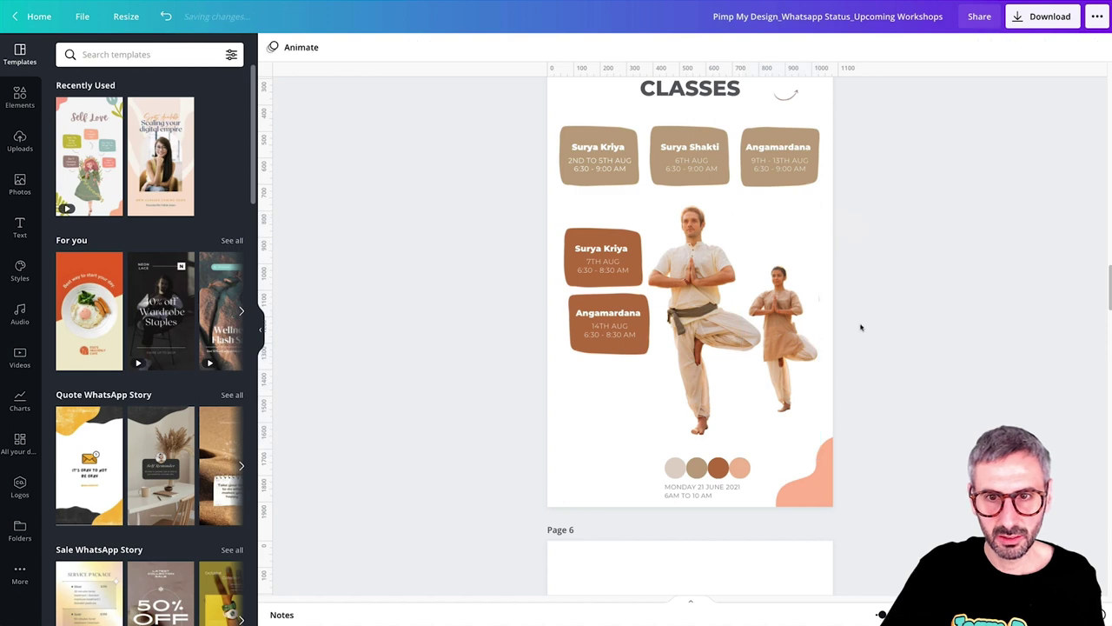
Step: Fine-tune the crop edge of the woman's photo on the side of her bent knee
{"action": "left_click", "coordinate": [817, 338]}
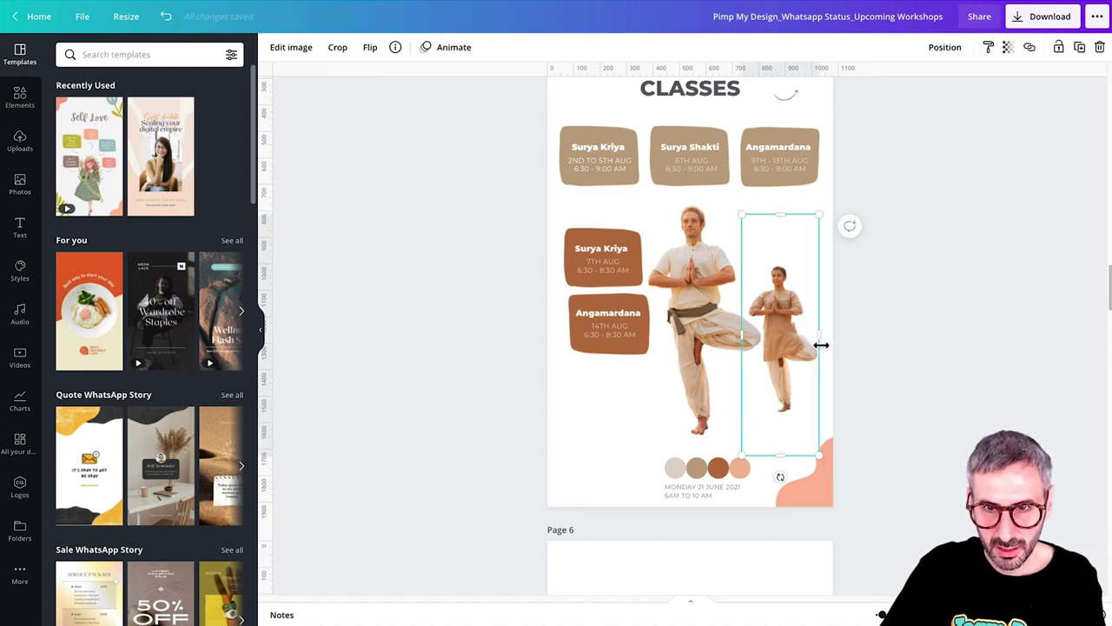
{"action": "scroll", "coordinate": [816, 336], "scroll_direction": "up", "scroll_amount": 6, "text": "ctrl"}
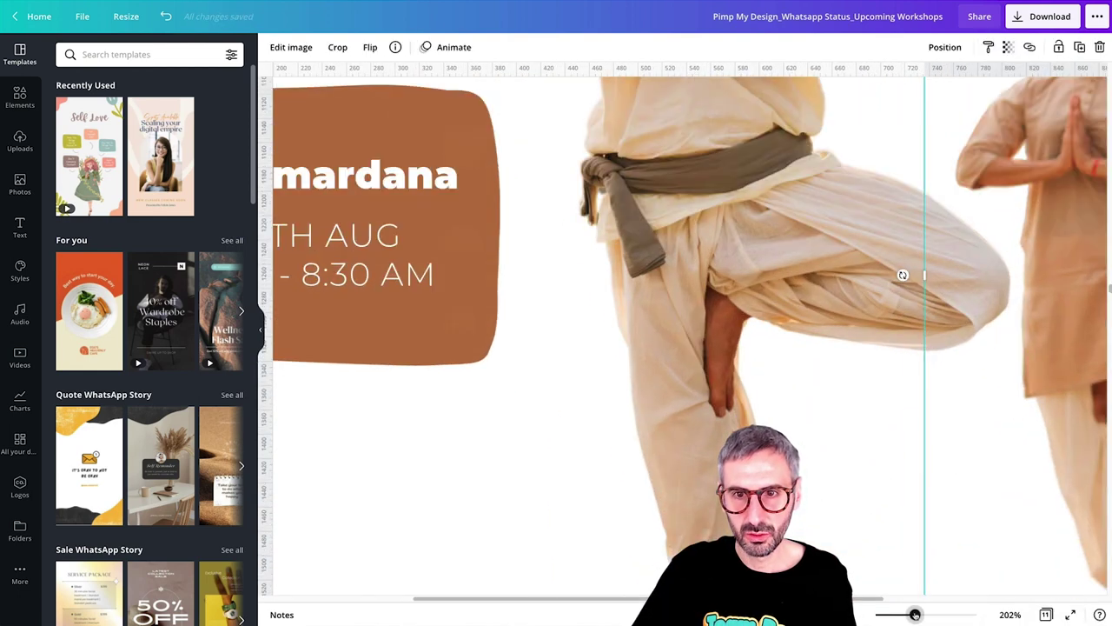
{"action": "scroll", "coordinate": [687, 330], "scroll_direction": "right", "scroll_amount": 5}
{"action": "left_click", "coordinate": [877, 365], "text": "shift"}
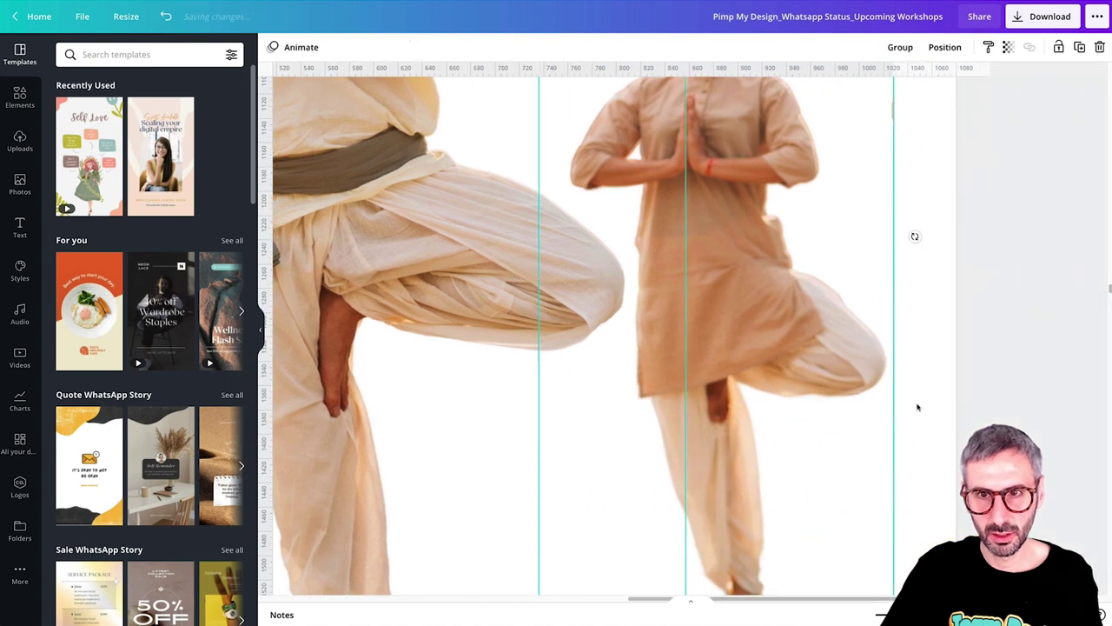
{"action": "left_click", "coordinate": [902, 320]}
{"action": "left_click", "coordinate": [851, 335]}
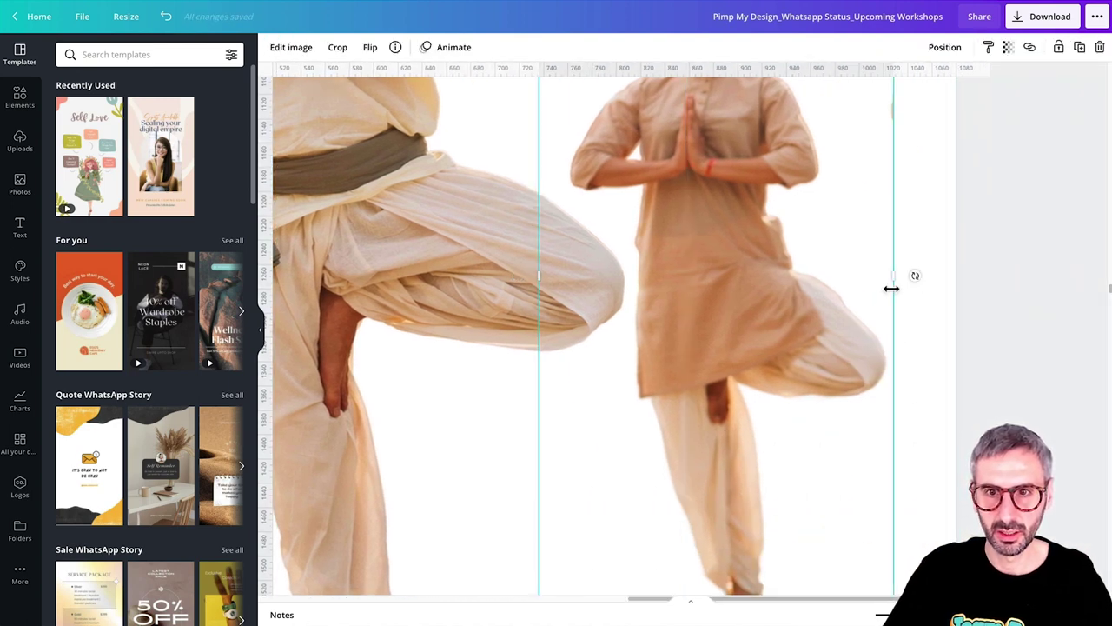
{"action": "left_click_drag", "start_coordinate": [900, 283], "coordinate": [895, 283]}
{"action": "left_click", "coordinate": [923, 359]}
{"action": "scroll", "coordinate": [923, 360], "scroll_direction": "up", "scroll_amount": 3}
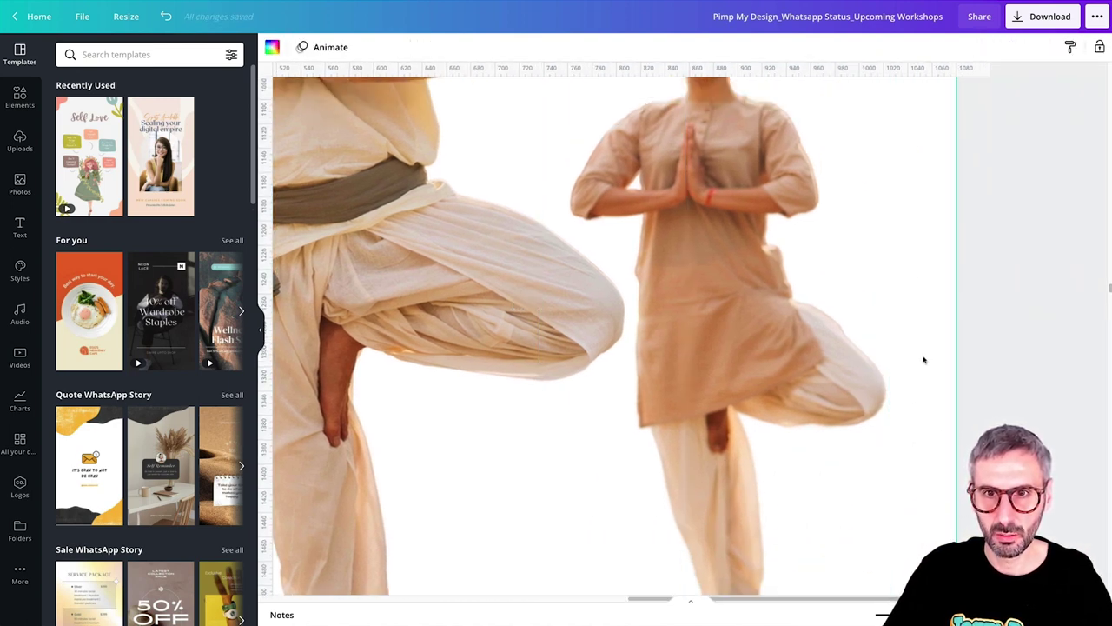
{"action": "left_click_drag", "start_coordinate": [893, 614], "coordinate": [881, 614]}
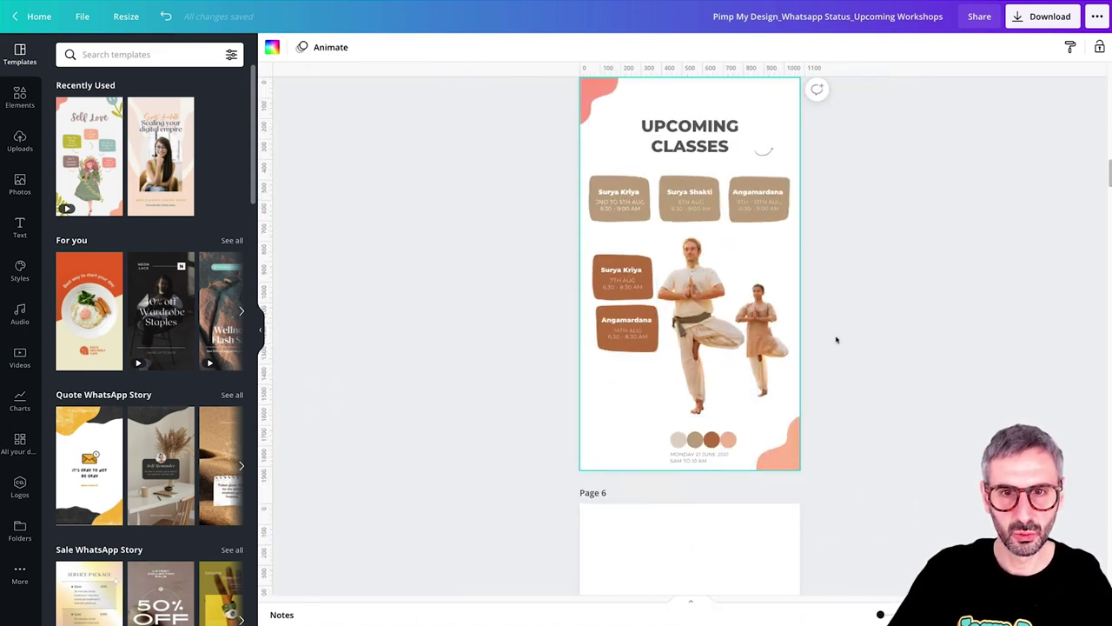
Step: Copy the venue line, both teachers' contact details and the Isha Hatha Yoga Teachers line from the original flyer above page 4
{"action": "scroll", "coordinate": [764, 339], "scroll_direction": "up", "scroll_amount": 1}
{"action": "scroll", "coordinate": [756, 334], "scroll_direction": "up", "scroll_amount": 3}
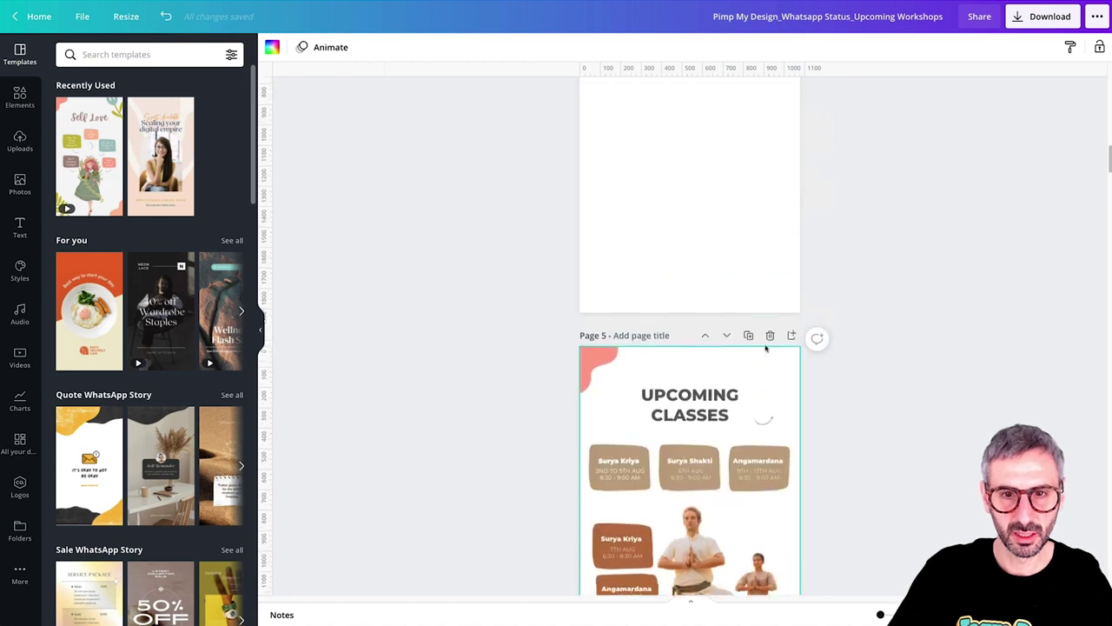
{"action": "scroll", "coordinate": [733, 325], "scroll_direction": "down", "scroll_amount": 3}
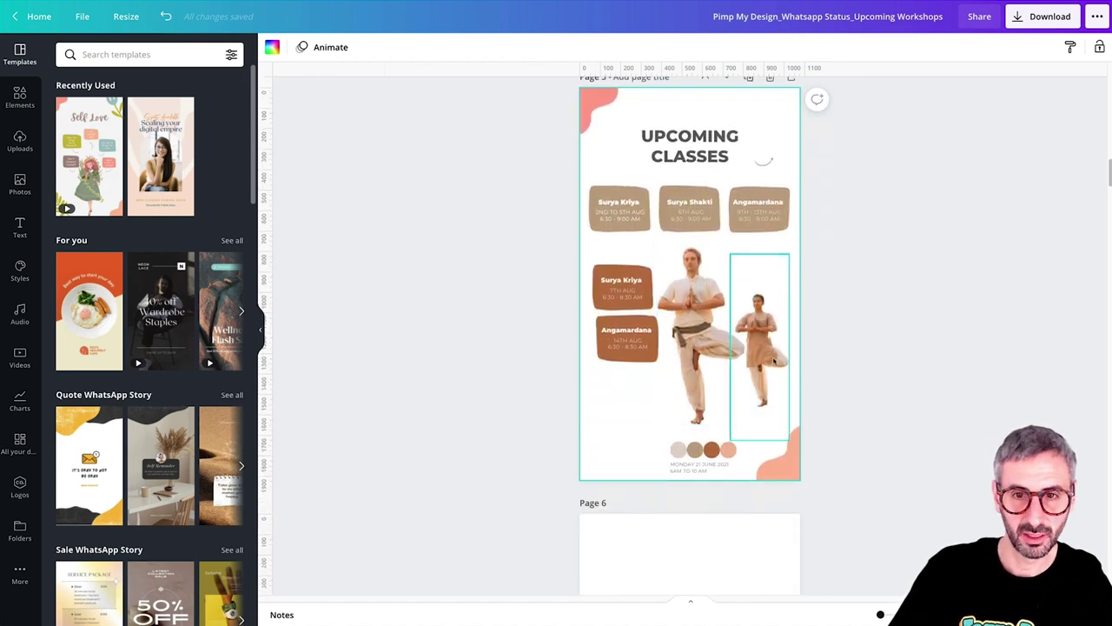
{"action": "left_click", "coordinate": [738, 343]}
{"action": "scroll", "coordinate": [715, 365], "scroll_direction": "up", "scroll_amount": 2}
{"action": "scroll", "coordinate": [714, 367], "scroll_direction": "down", "scroll_amount": 2}
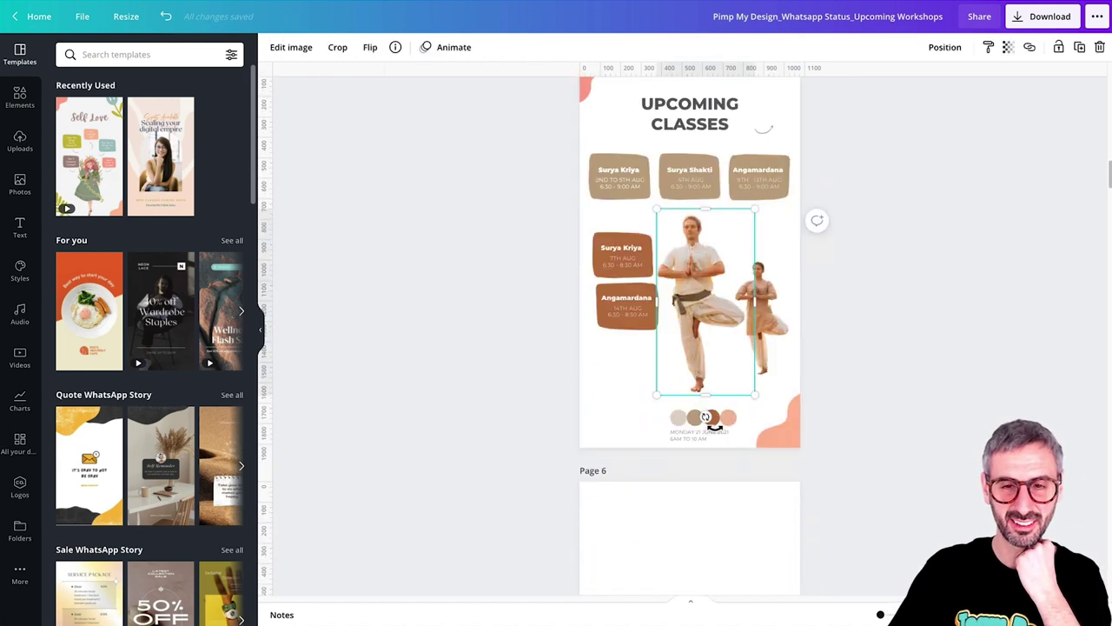
{"action": "scroll", "coordinate": [711, 400], "scroll_direction": "up", "scroll_amount": 10}
{"action": "scroll", "coordinate": [710, 423], "scroll_direction": "up", "scroll_amount": 1}
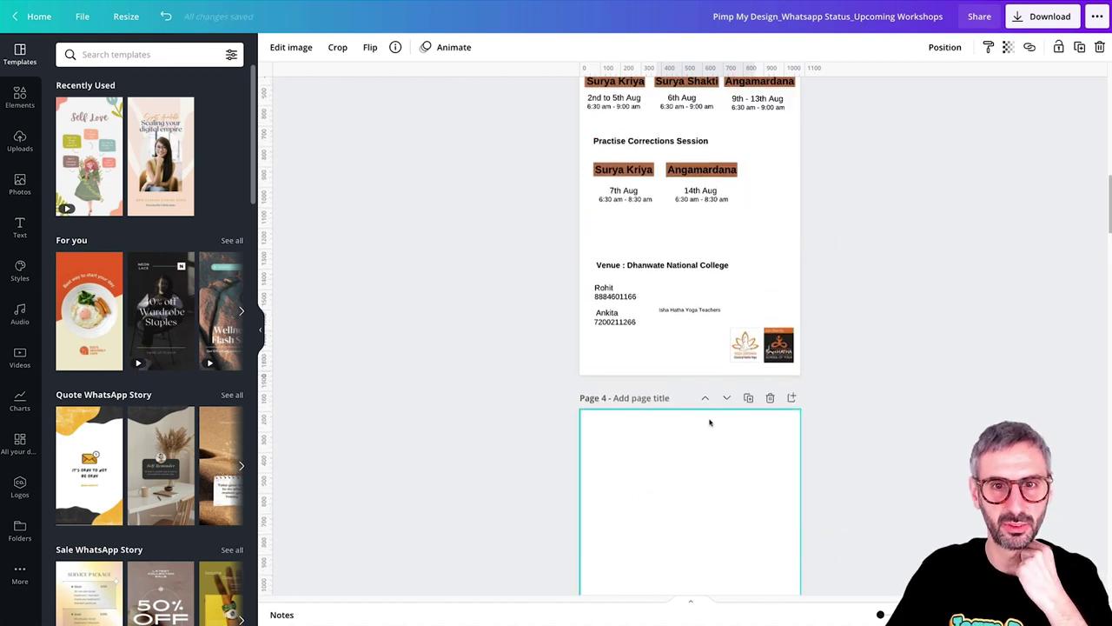
{"action": "left_click_drag", "start_coordinate": [504, 246], "coordinate": [692, 343]}
{"action": "scroll", "coordinate": [692, 342], "scroll_direction": "down", "scroll_amount": 8}
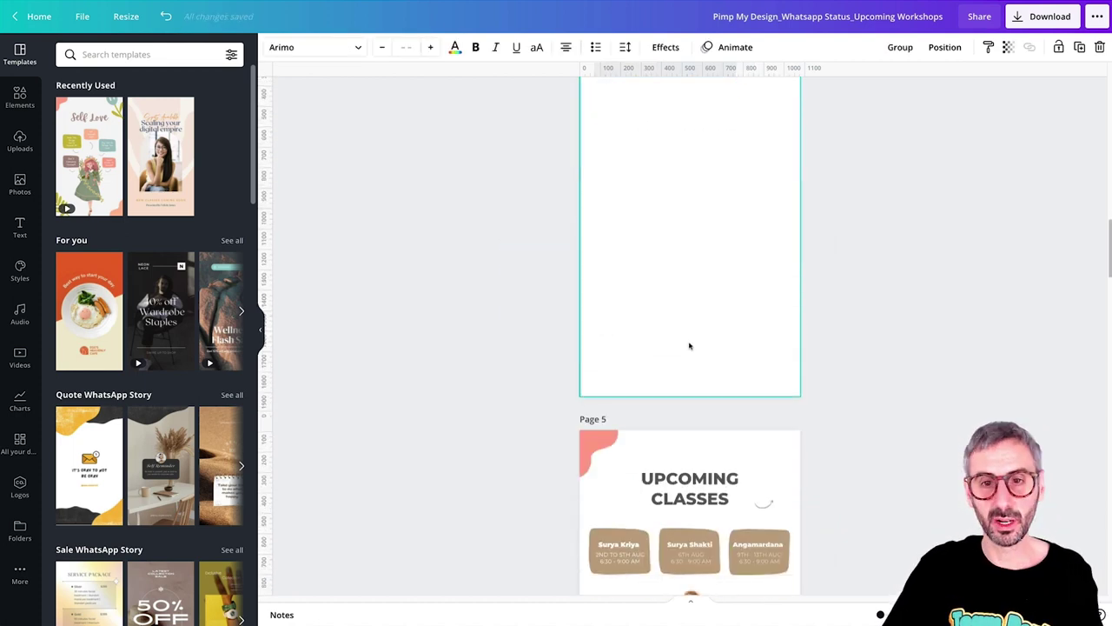
Step: Move the colour circles and the sample June date text off page 5 onto page 6
{"action": "mouse_move", "coordinate": [748, 452]}
{"action": "left_mouse_down"}
{"action": "mouse_move", "coordinate": [653, 411]}
{"action": "mouse_move", "coordinate": [749, 451]}
{"action": "left_mouse_up"}
{"action": "left_click", "coordinate": [633, 419]}
{"action": "left_click", "coordinate": [622, 428]}
{"action": "left_click_drag", "start_coordinate": [622, 428], "coordinate": [682, 541]}
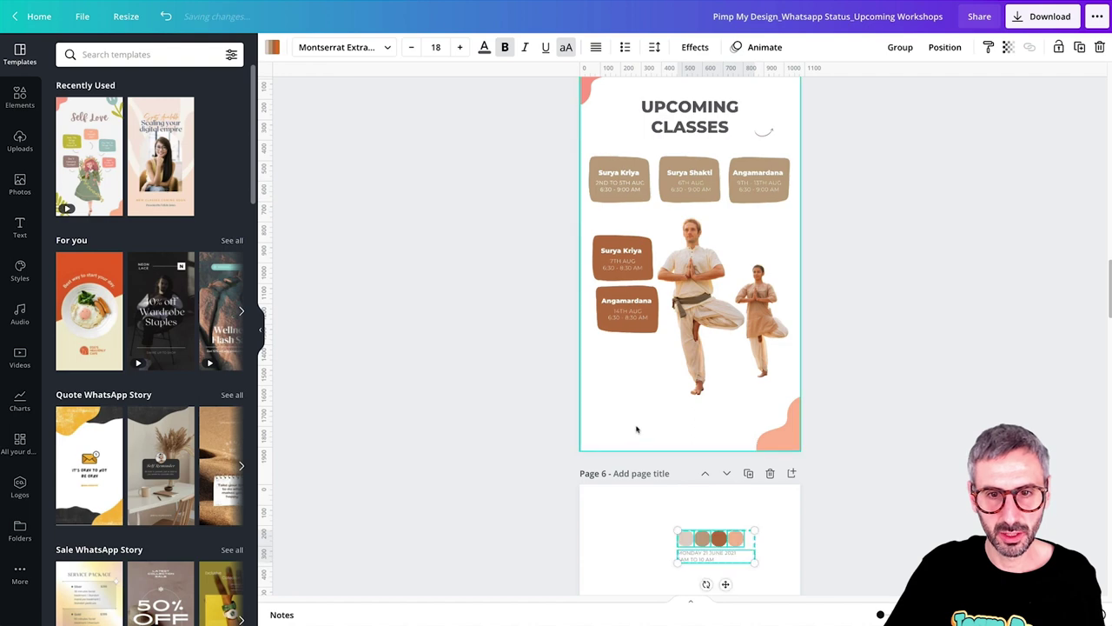
Step: Paste the copied venue and contact texts onto page 5 and place them below the brown cards
{"action": "left_click", "coordinate": [643, 411]}
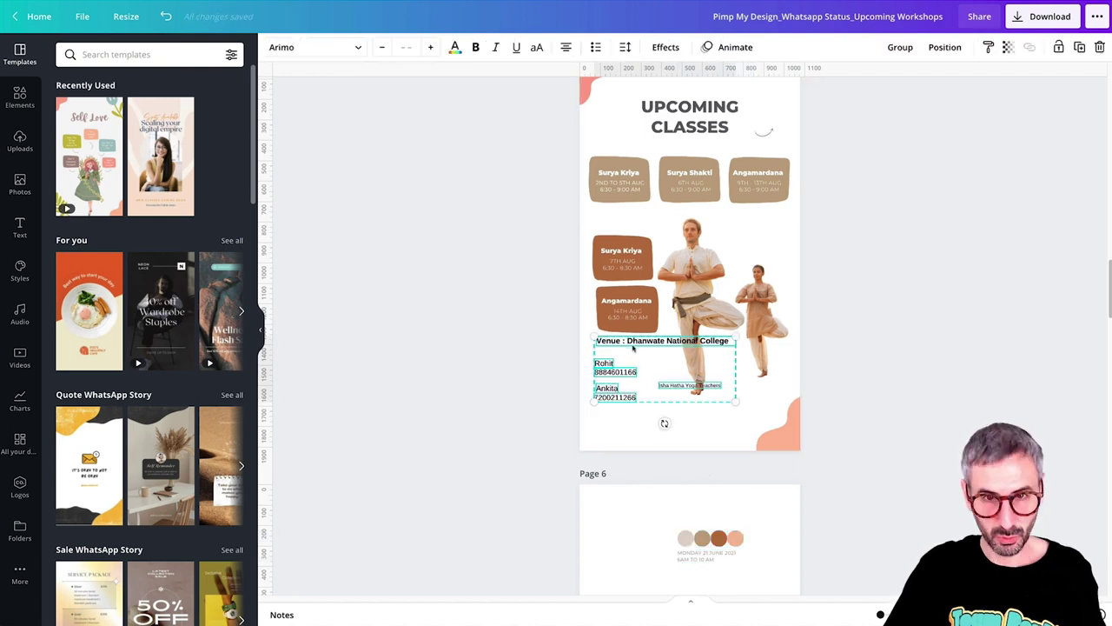
{"action": "left_click_drag", "start_coordinate": [633, 347], "coordinate": [634, 364]}
{"action": "left_click", "coordinate": [869, 275]}
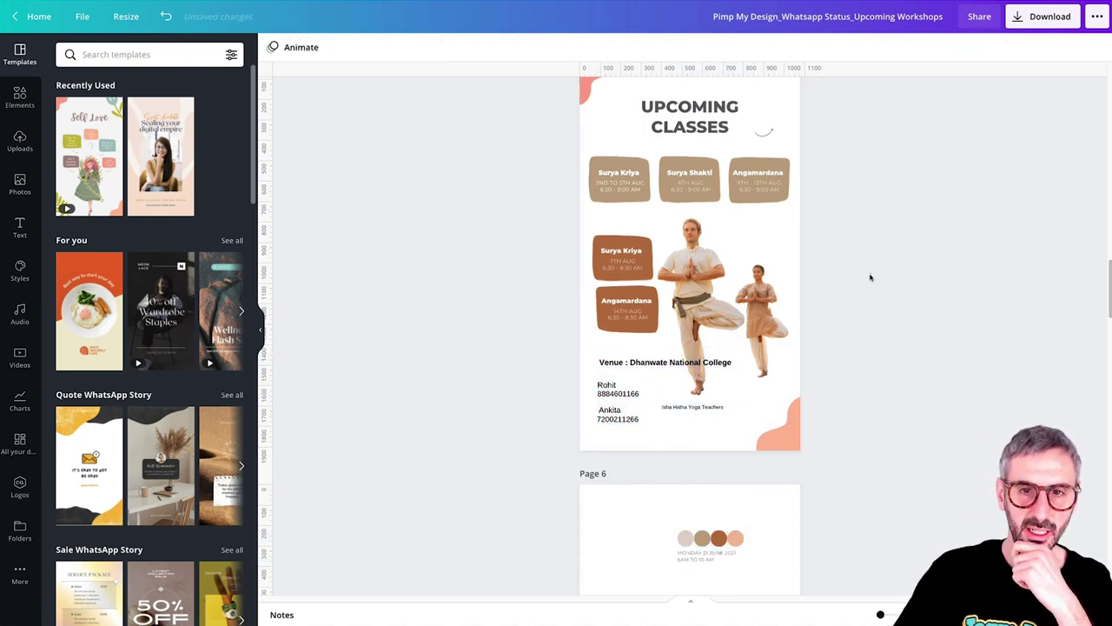
Step: Move the two brown session cards slightly up on page 5
{"action": "scroll", "coordinate": [756, 278], "scroll_direction": "up", "scroll_amount": 2}
{"action": "left_click", "coordinate": [763, 276]}
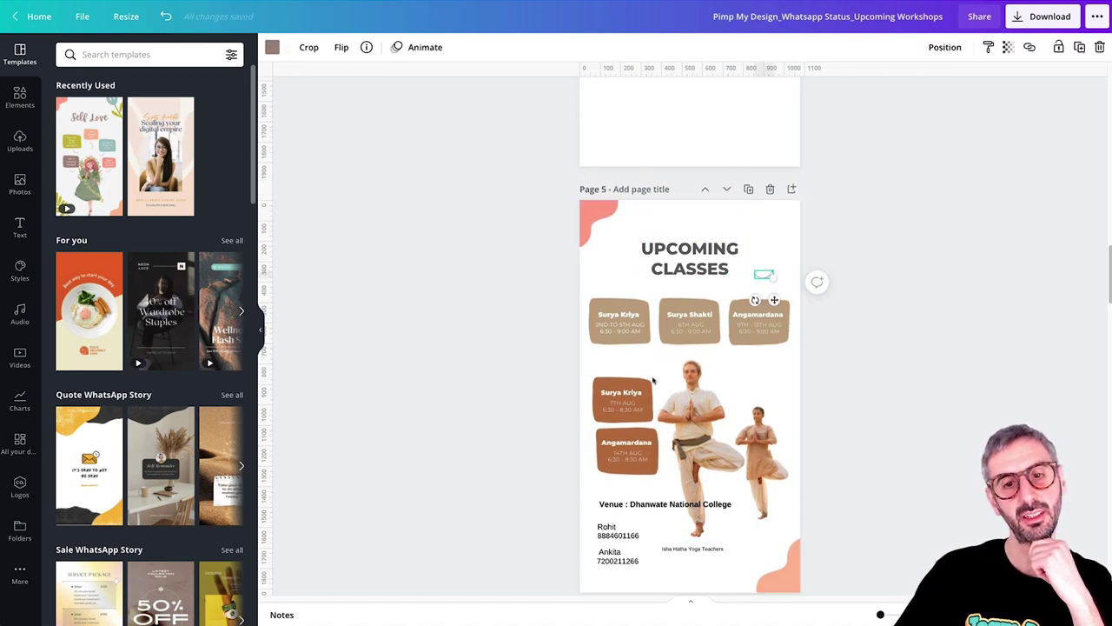
{"action": "left_click_drag", "start_coordinate": [529, 375], "coordinate": [660, 475]}
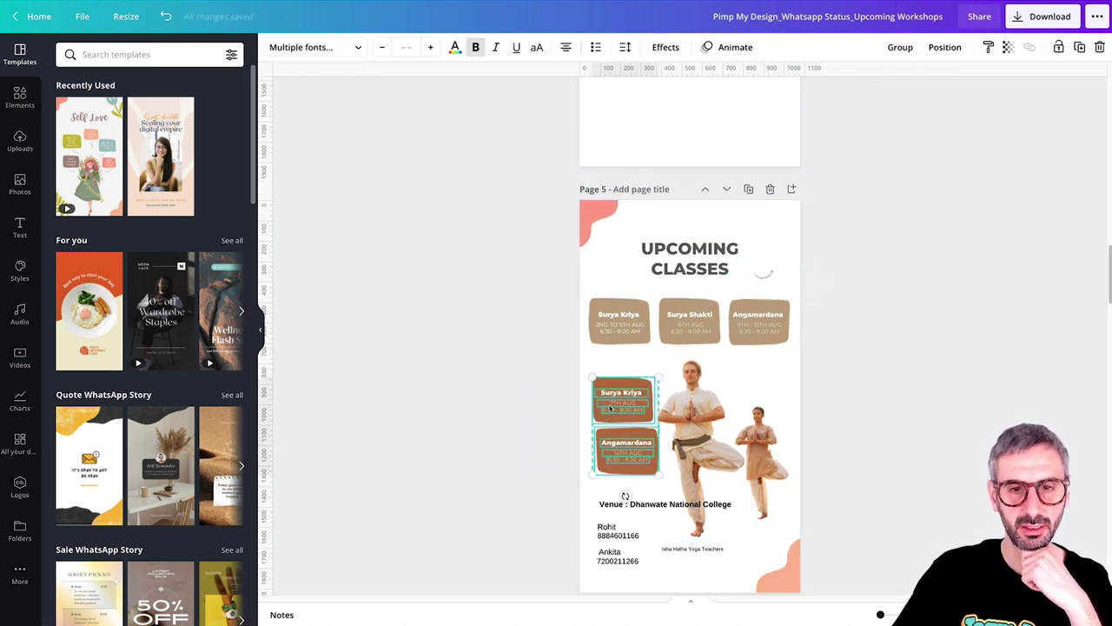
{"action": "left_click_drag", "start_coordinate": [610, 407], "coordinate": [610, 395]}
{"action": "scroll", "coordinate": [538, 365], "scroll_direction": "down", "scroll_amount": 1}
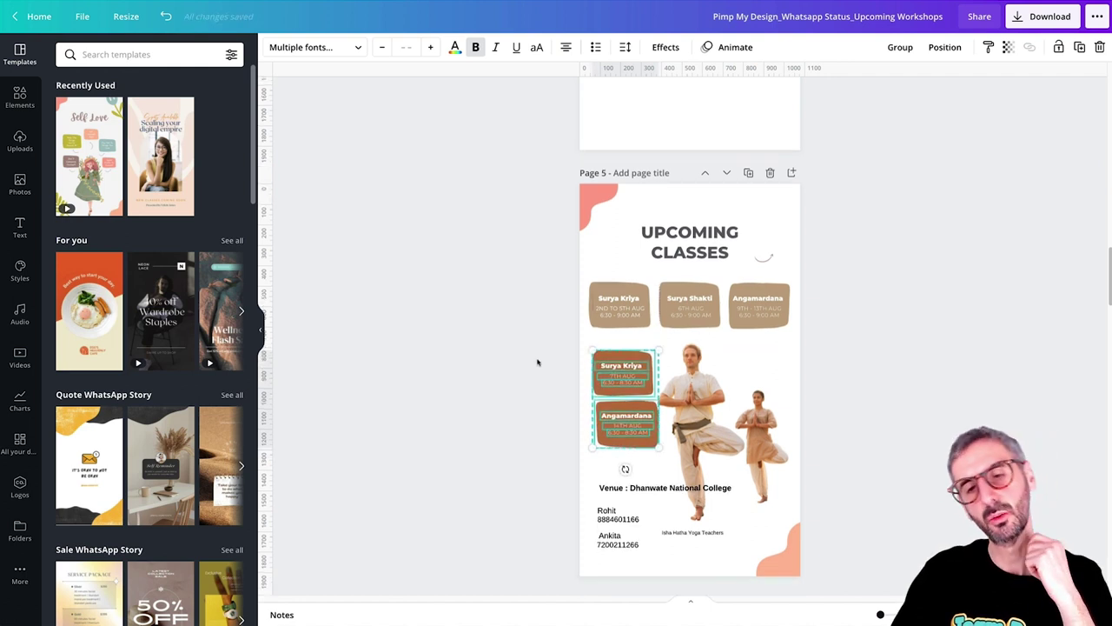
{"action": "left_click", "coordinate": [537, 361]}
{"action": "scroll", "coordinate": [537, 361], "scroll_direction": "down", "scroll_amount": 3}
{"action": "scroll", "coordinate": [536, 360], "scroll_direction": "up", "scroll_amount": 3}
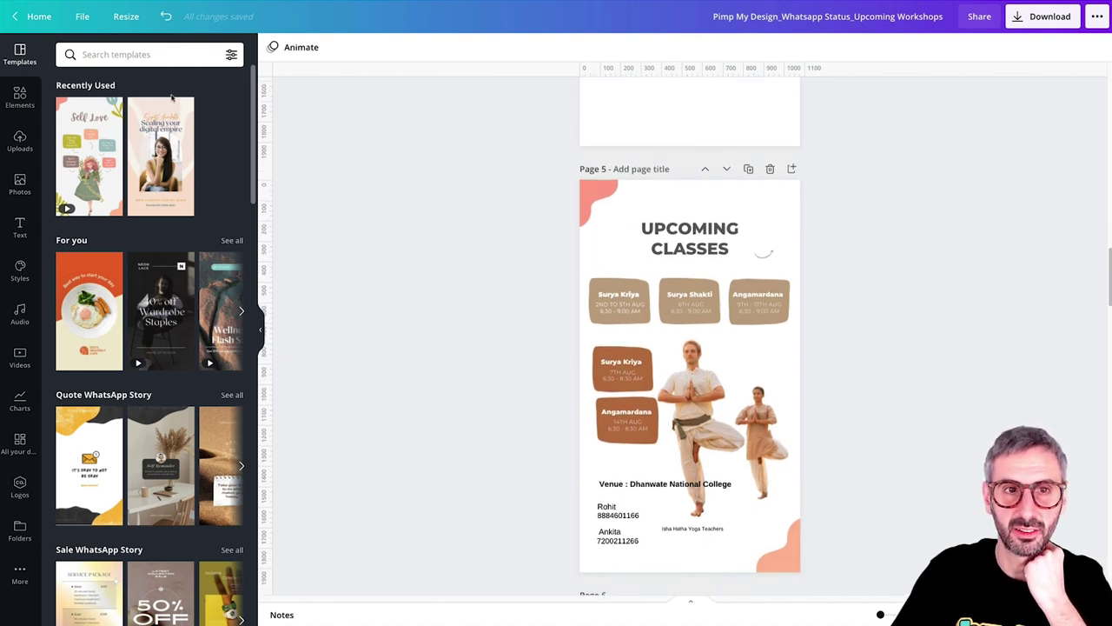
{"action": "left_click", "coordinate": [82, 17]}
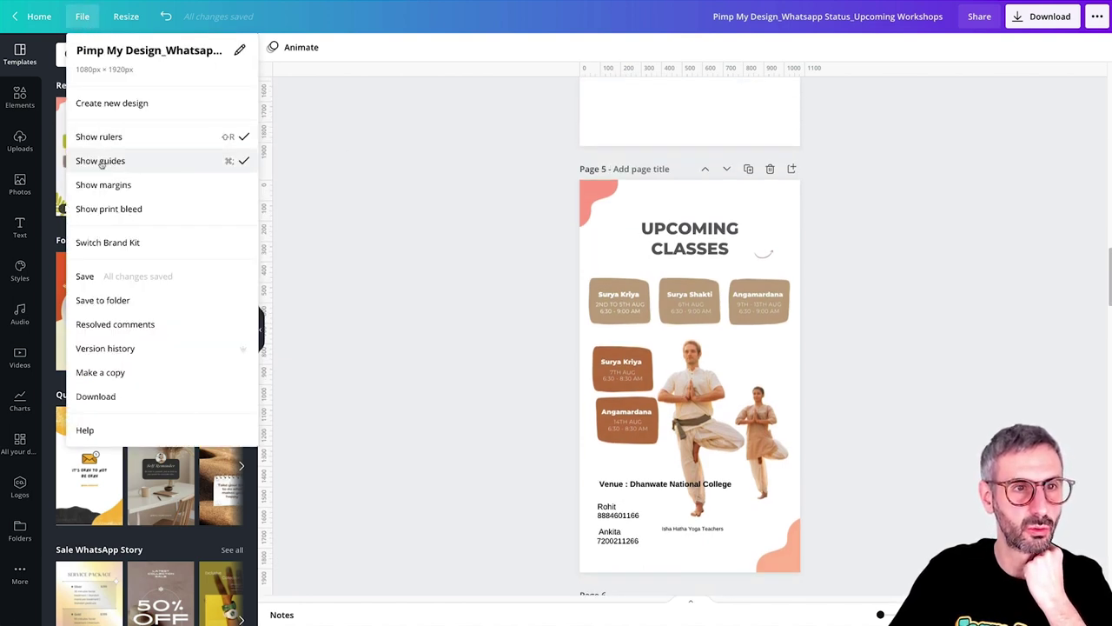
{"action": "left_click", "coordinate": [296, 198]}
{"action": "left_click_drag", "start_coordinate": [273, 215], "coordinate": [238, 226]}
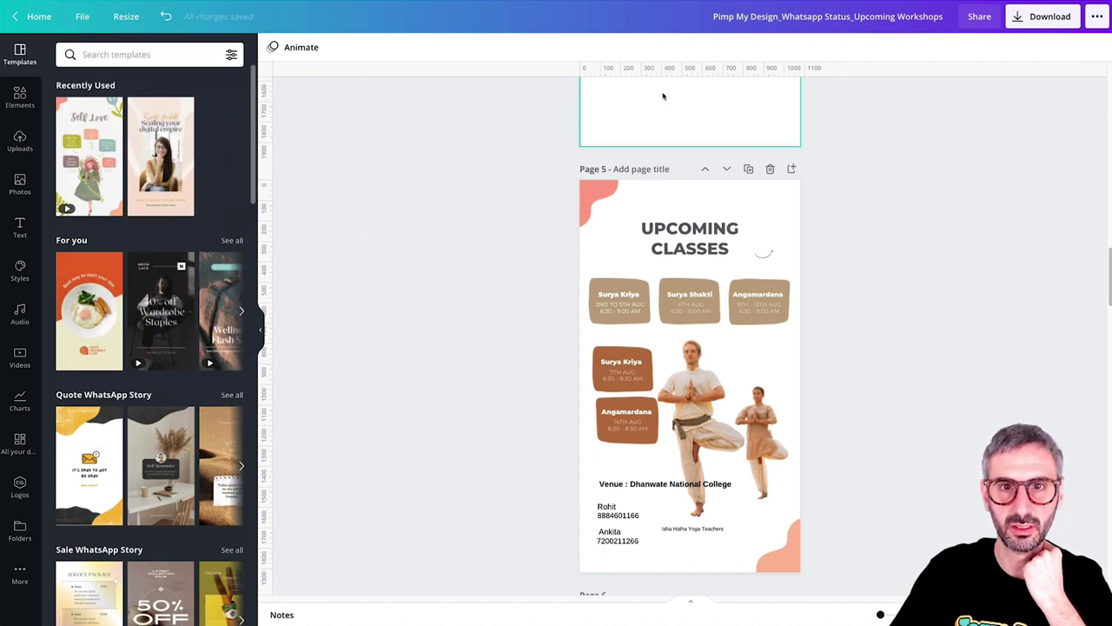
{"action": "mouse_move", "coordinate": [670, 75]}
{"action": "left_mouse_down"}
{"action": "mouse_move", "coordinate": [669, 238]}
{"action": "mouse_move", "coordinate": [668, 61]}
{"action": "left_mouse_up"}
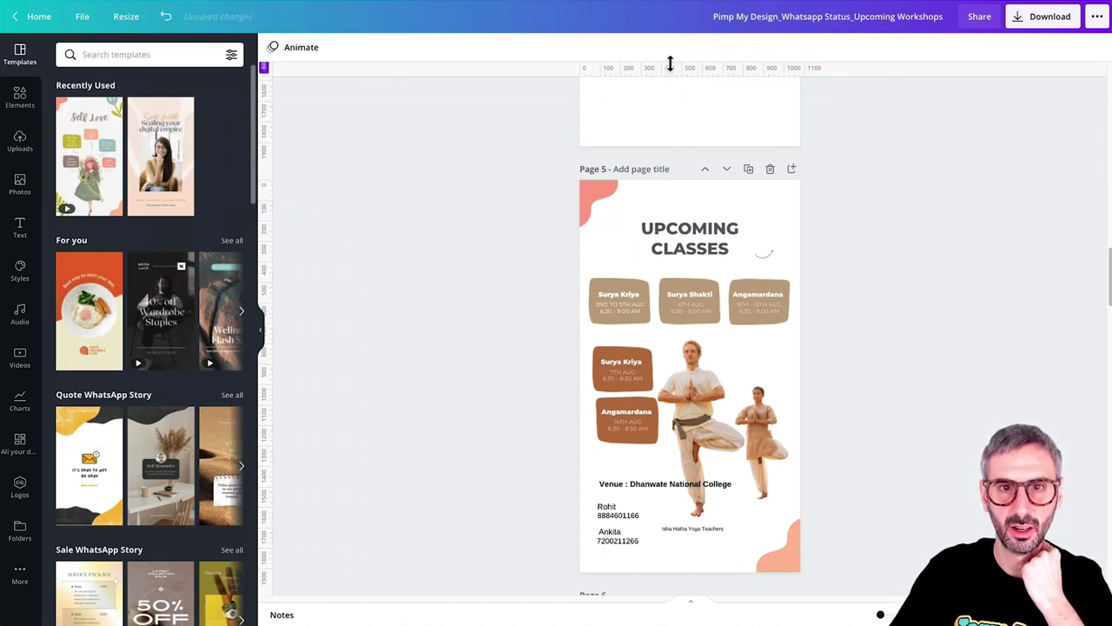
{"action": "left_click_drag", "start_coordinate": [271, 224], "coordinate": [243, 231]}
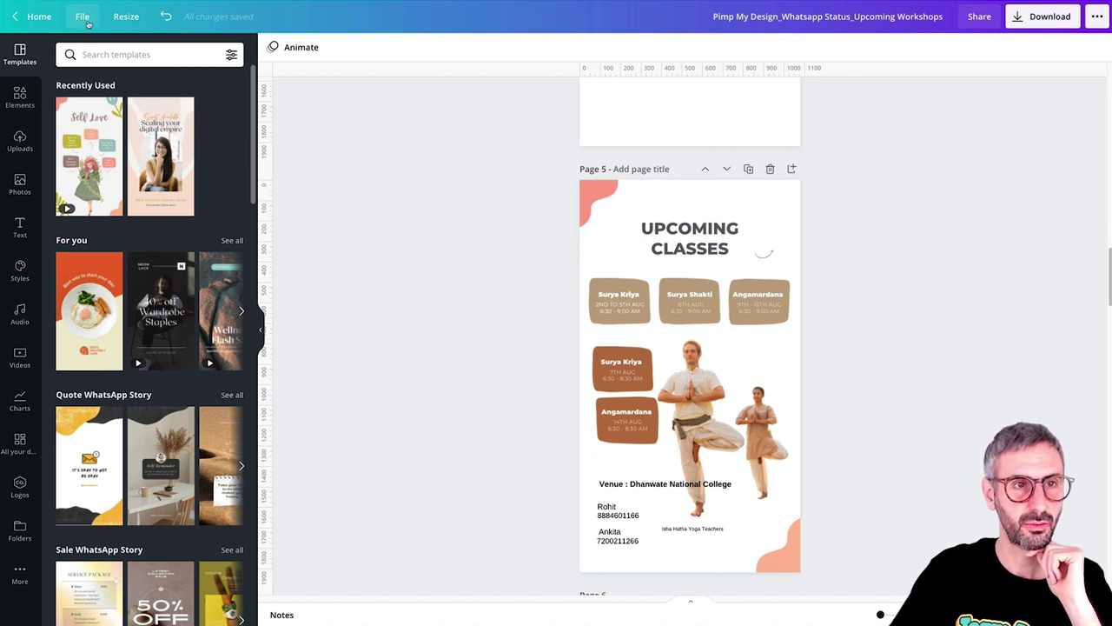
Step: Place a vertical guide along the left edge of the first tan class card on page 5
{"action": "left_click", "coordinate": [83, 16]}
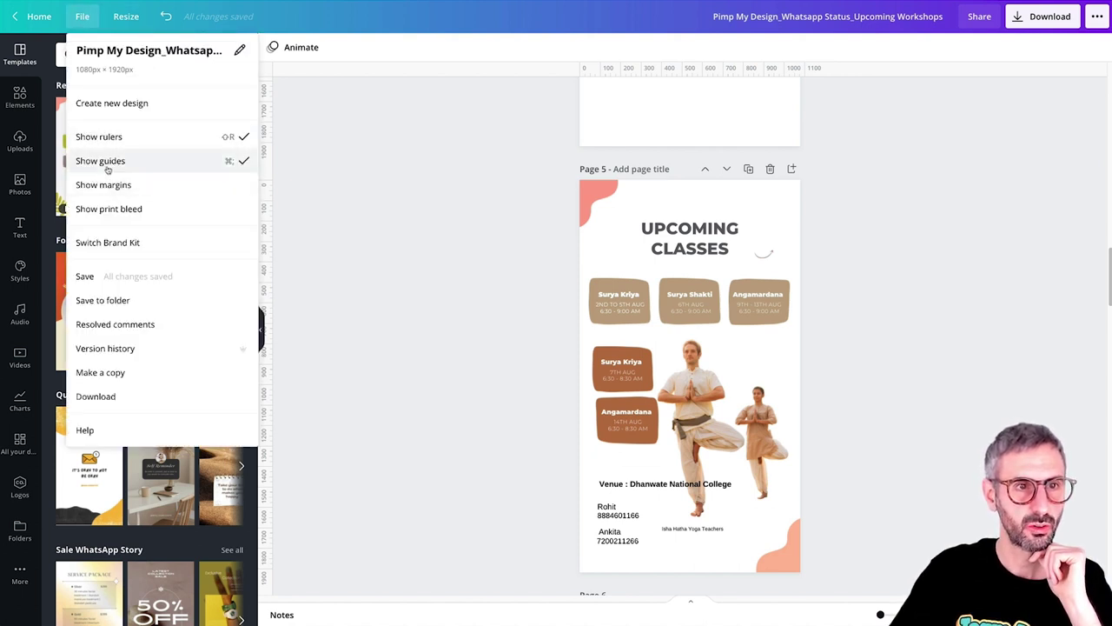
{"action": "left_click", "coordinate": [343, 226]}
{"action": "left_click_drag", "start_coordinate": [293, 270], "coordinate": [594, 275]}
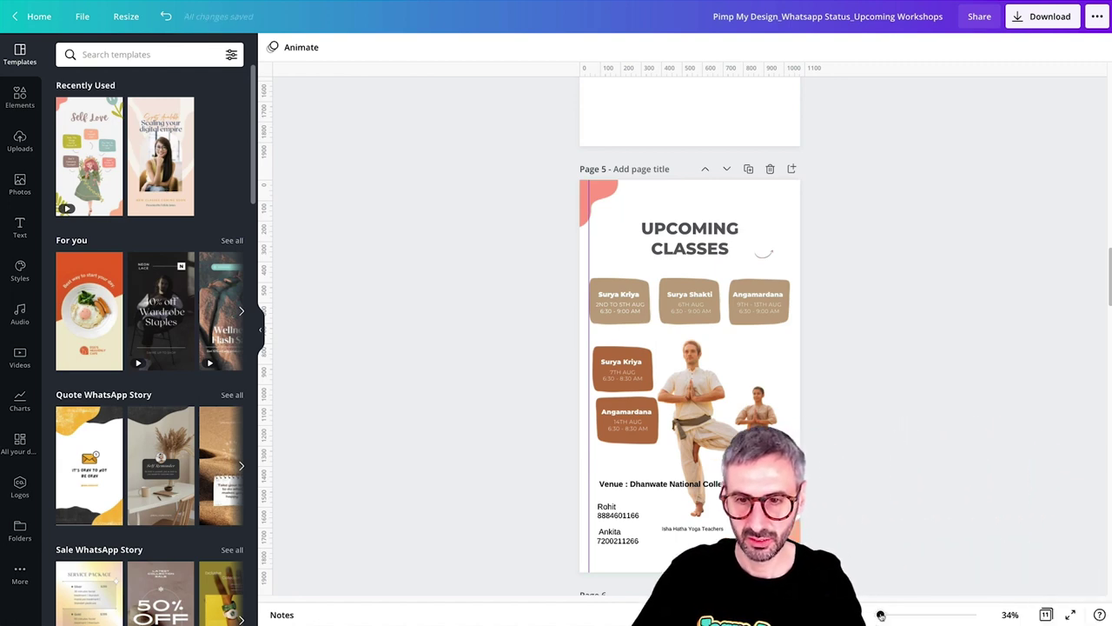
Step: Move both brown session cards left so their edge lines up with the vertical guide
{"action": "left_click_drag", "start_coordinate": [880, 613], "coordinate": [885, 614]}
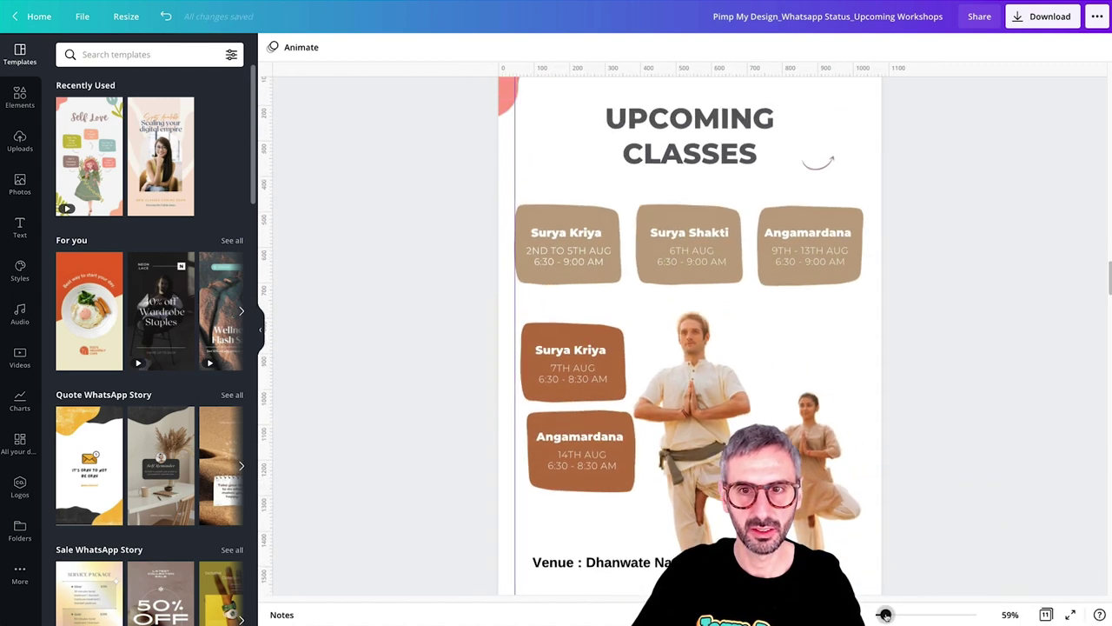
{"action": "scroll", "coordinate": [808, 435], "scroll_direction": "down", "scroll_amount": 2}
{"action": "left_click_drag", "start_coordinate": [578, 215], "coordinate": [596, 382]}
{"action": "left_click_drag", "start_coordinate": [587, 291], "coordinate": [583, 280]}
Step: Place a horizontal guide level with the top of the man's head and move both brown cards up to it
{"action": "left_click_drag", "start_coordinate": [609, 69], "coordinate": [627, 232]}
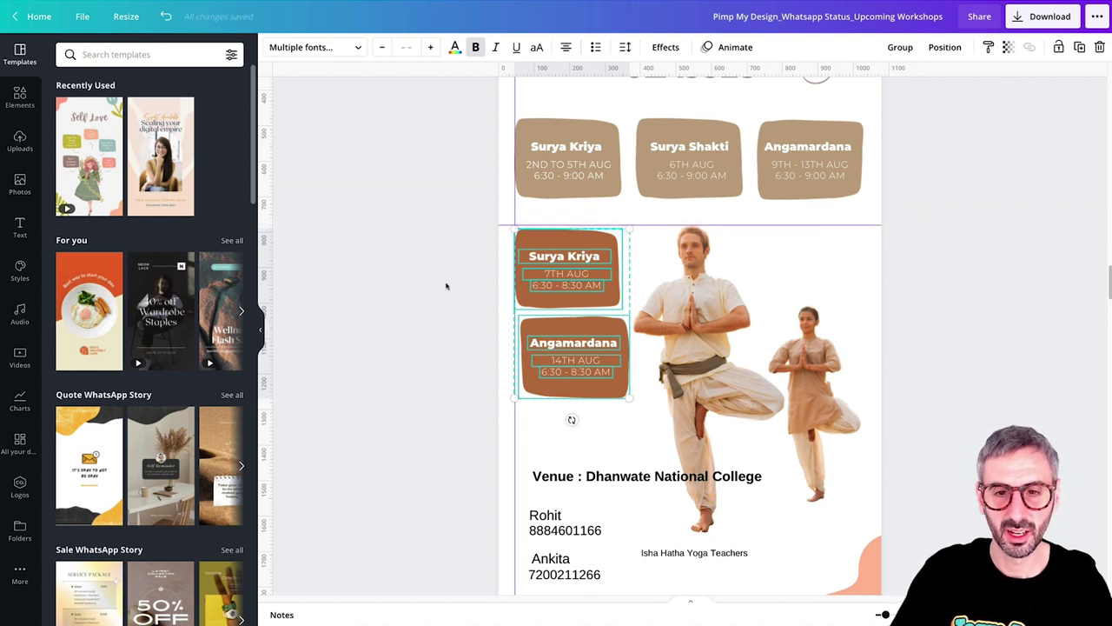
{"action": "left_click_drag", "start_coordinate": [429, 261], "coordinate": [571, 408]}
{"action": "left_click_drag", "start_coordinate": [592, 367], "coordinate": [589, 363]}
{"action": "left_click", "coordinate": [400, 345]}
Step: Nudge the brown Angamardana card left toward the vertical guide, below the brown Surya Kriya card
{"action": "left_click_drag", "start_coordinate": [400, 319], "coordinate": [591, 397]}
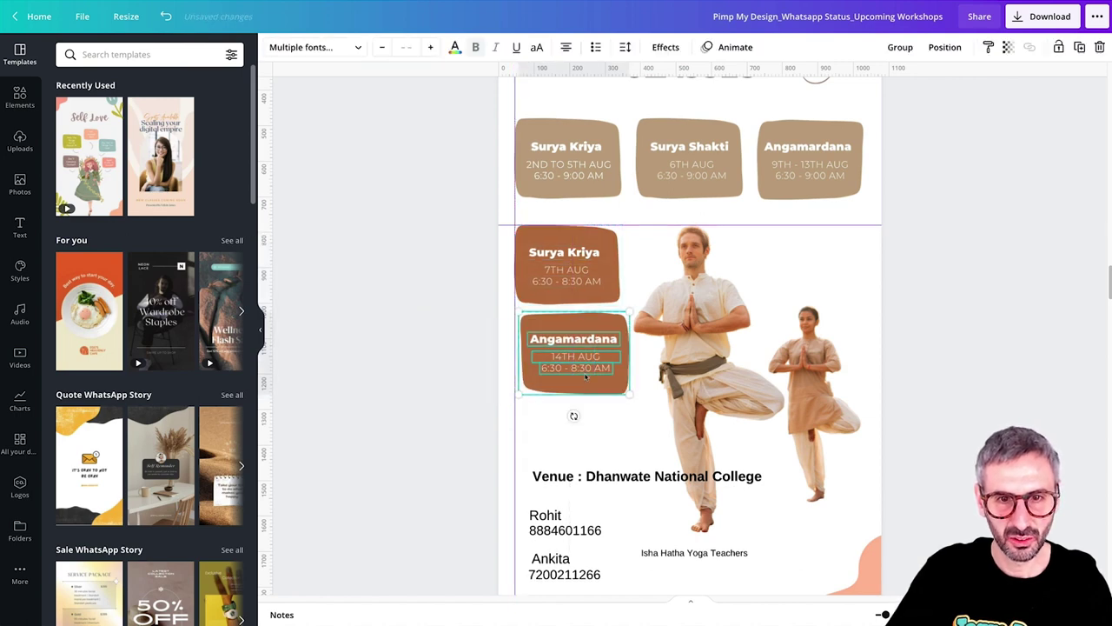
{"action": "left_click_drag", "start_coordinate": [580, 359], "coordinate": [576, 357]}
{"action": "left_click", "coordinate": [412, 350]}
Step: Enlarge the UPCOMING CLASSES heading to font size 75 and centre it horizontally on the page
{"action": "scroll", "coordinate": [504, 397], "scroll_direction": "down", "scroll_amount": 2}
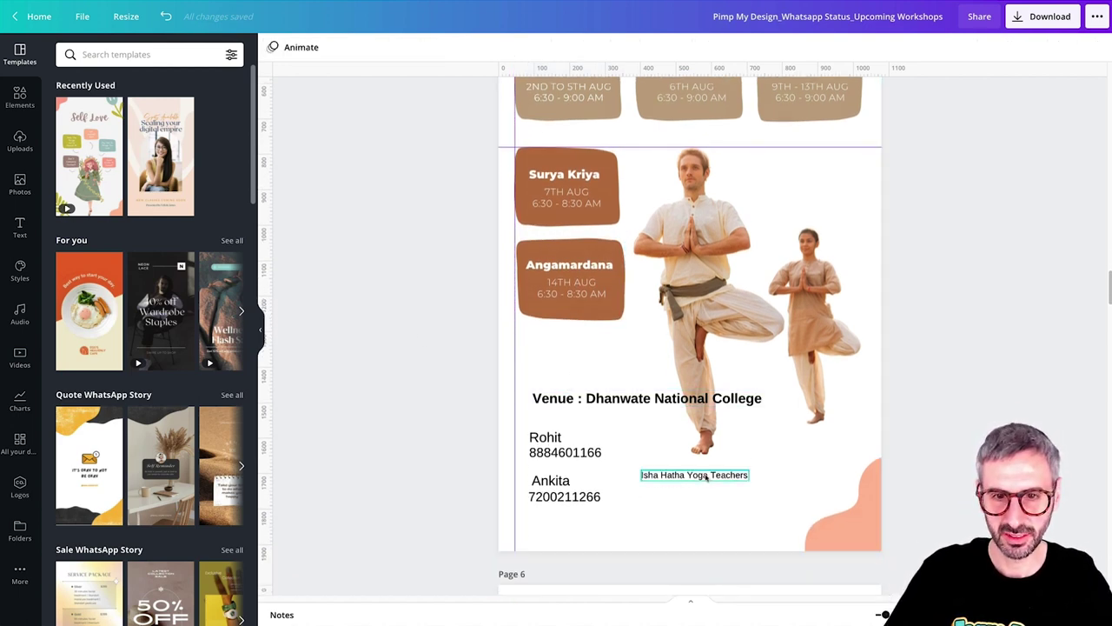
{"action": "scroll", "coordinate": [706, 479], "scroll_direction": "up", "scroll_amount": 5}
{"action": "left_click", "coordinate": [696, 254]}
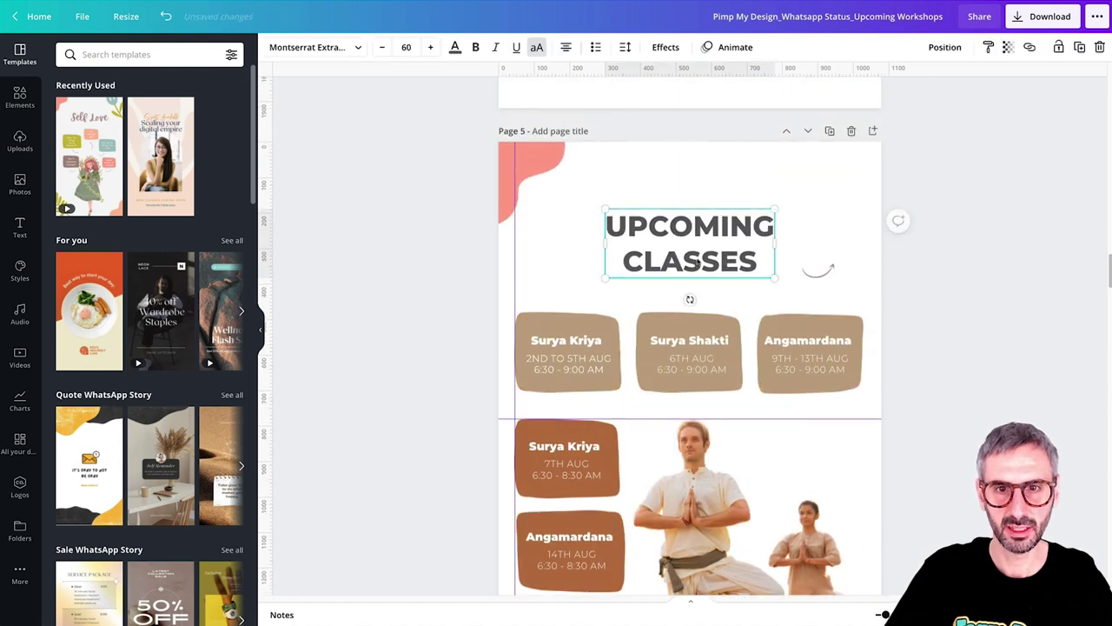
{"action": "left_click_drag", "start_coordinate": [775, 201], "coordinate": [802, 189]}
{"action": "left_click", "coordinate": [405, 47]}
{"action": "type", "text": "7"}
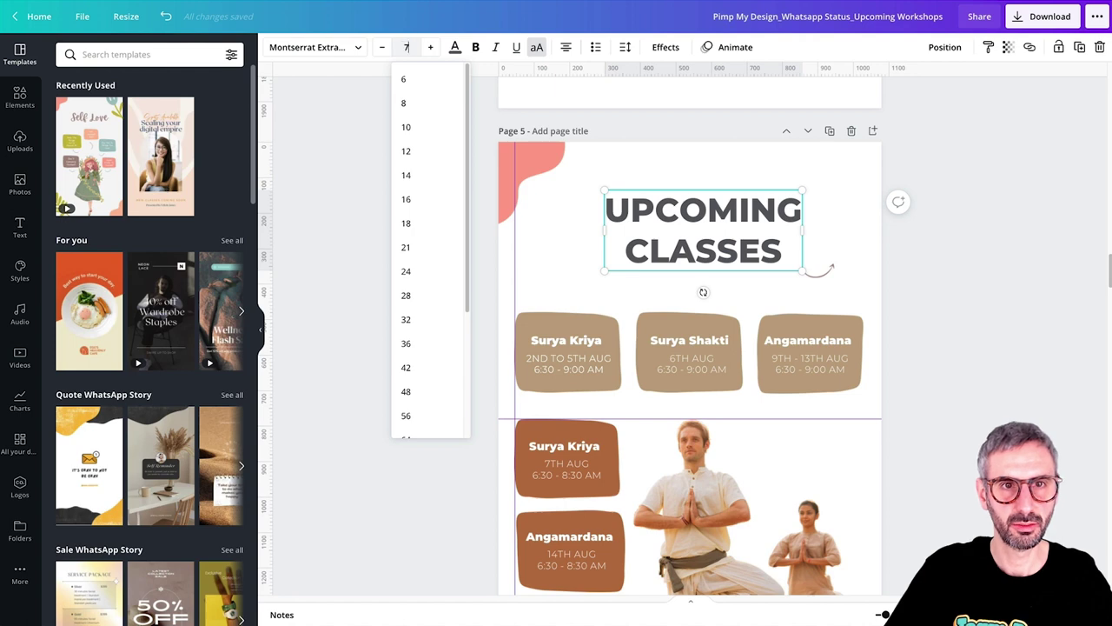
{"action": "type", "text": "5"}
{"action": "key", "text": "Return"}
{"action": "left_click", "coordinate": [944, 47]}
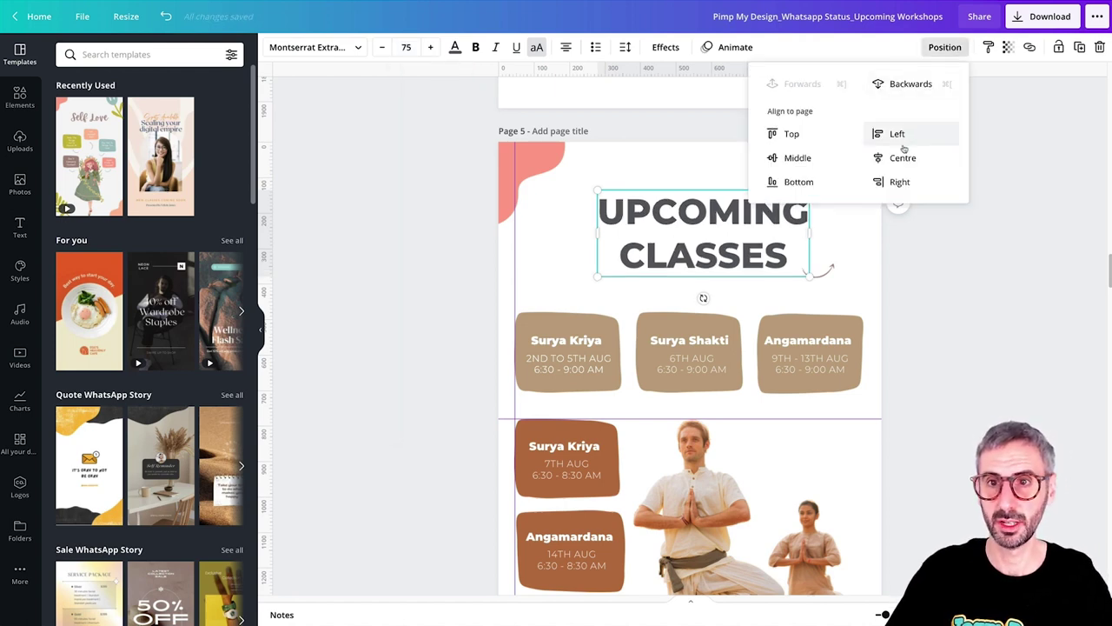
{"action": "left_click", "coordinate": [904, 156]}
{"action": "left_click", "coordinate": [959, 283]}
{"action": "scroll", "coordinate": [959, 283], "scroll_direction": "down", "scroll_amount": 5}
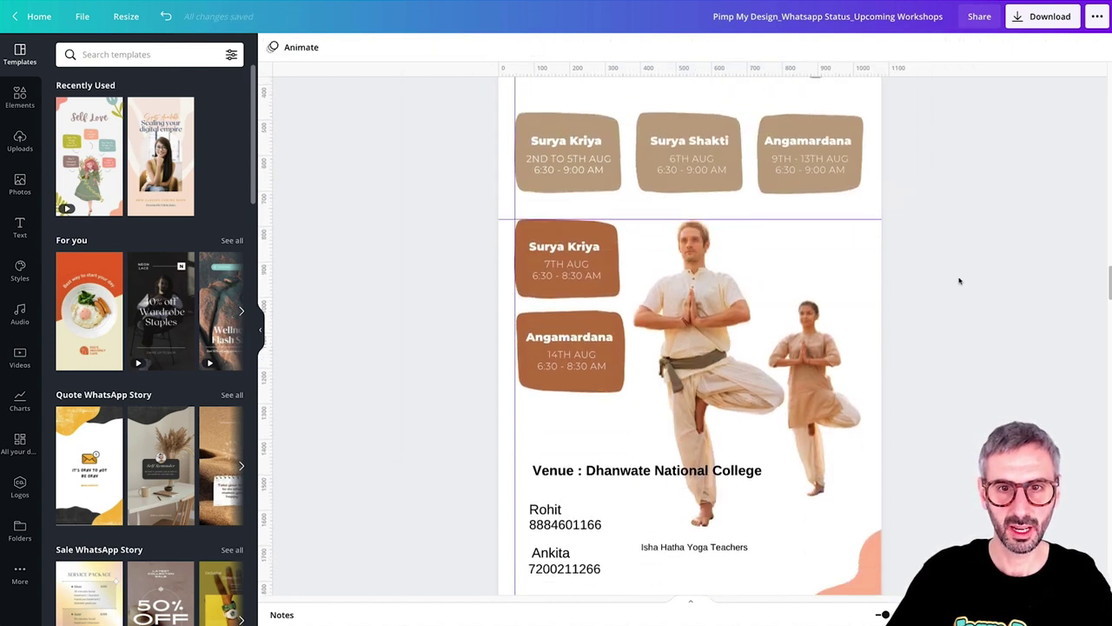
{"action": "scroll", "coordinate": [732, 426], "scroll_direction": "up", "scroll_amount": 3}
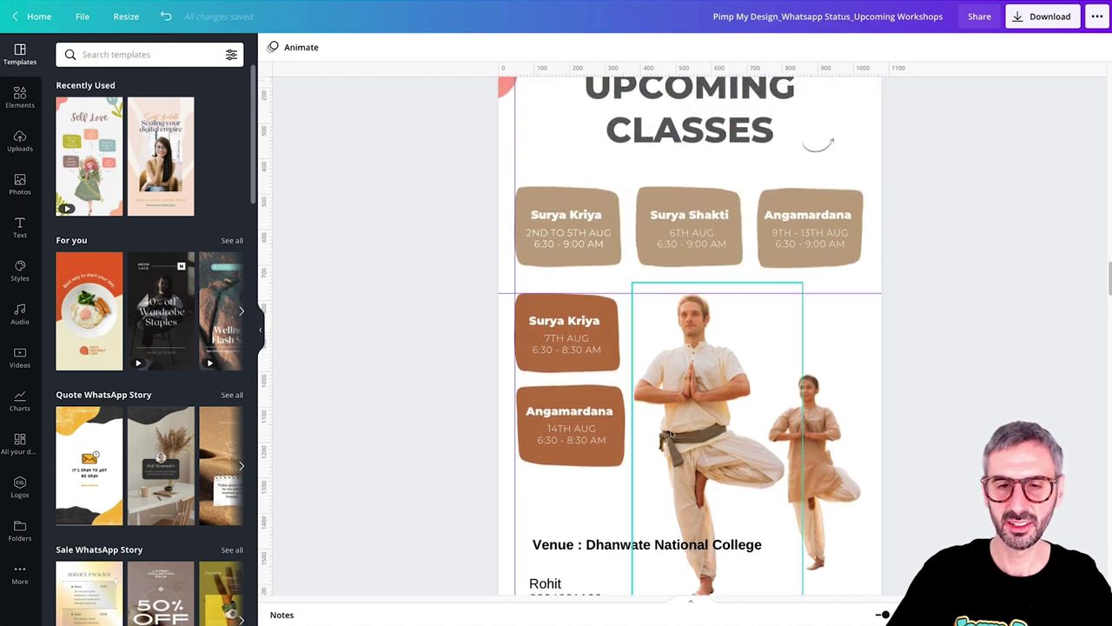
{"action": "scroll", "coordinate": [677, 452], "scroll_direction": "down", "scroll_amount": 1}
{"action": "scroll", "coordinate": [686, 452], "scroll_direction": "up", "scroll_amount": 2}
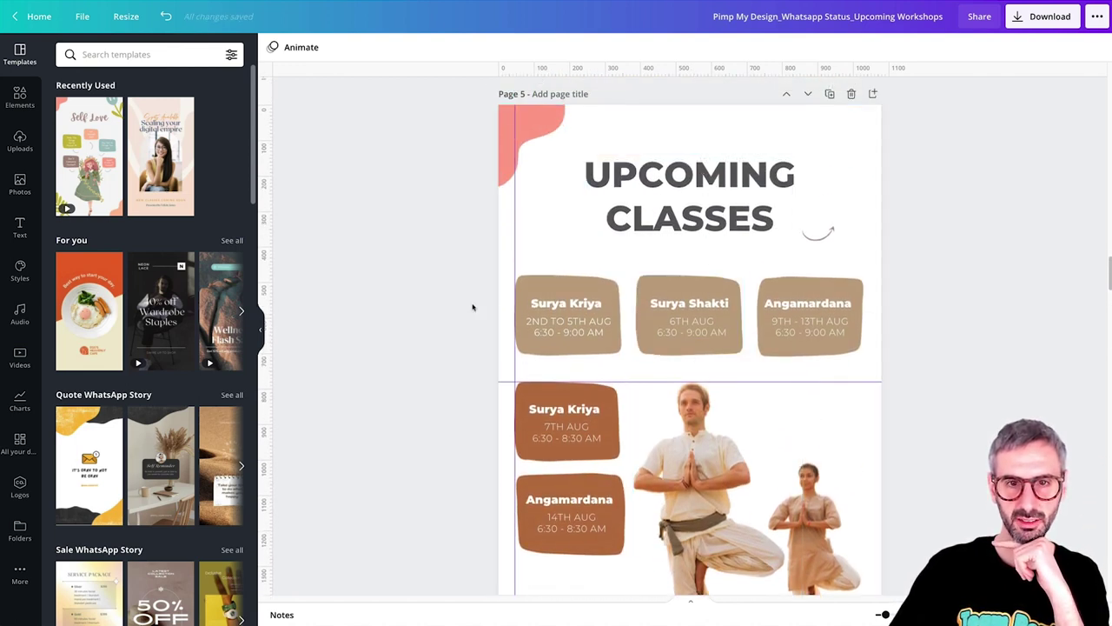
{"action": "scroll", "coordinate": [472, 348], "scroll_direction": "down", "scroll_amount": 3}
{"action": "scroll", "coordinate": [472, 360], "scroll_direction": "up", "scroll_amount": 1}
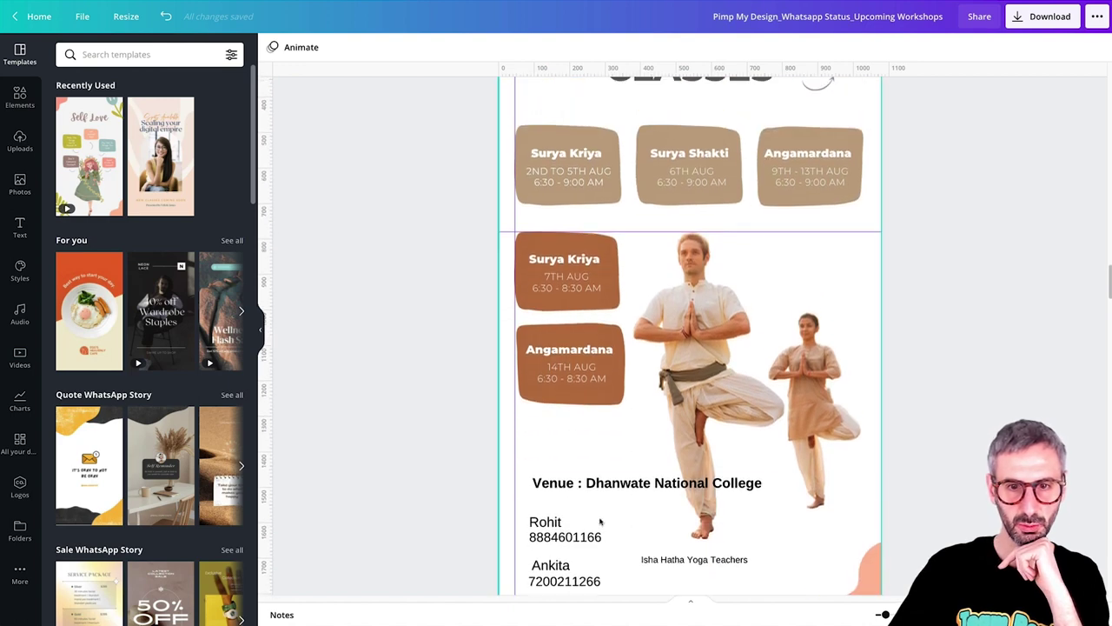
Step: Copy the sample June date text from page 6 and paste it just below the UPCOMING CLASSES heading on page 5
{"action": "scroll", "coordinate": [731, 576], "scroll_direction": "down", "scroll_amount": 4}
{"action": "left_click", "coordinate": [713, 534]}
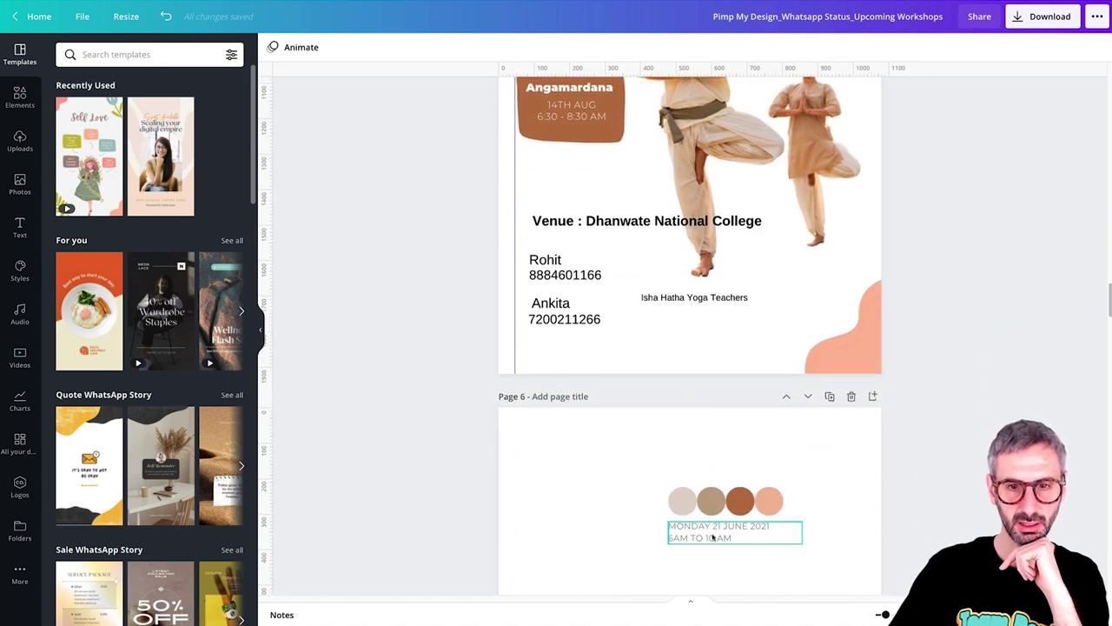
{"action": "scroll", "coordinate": [712, 536], "scroll_direction": "up", "scroll_amount": 8}
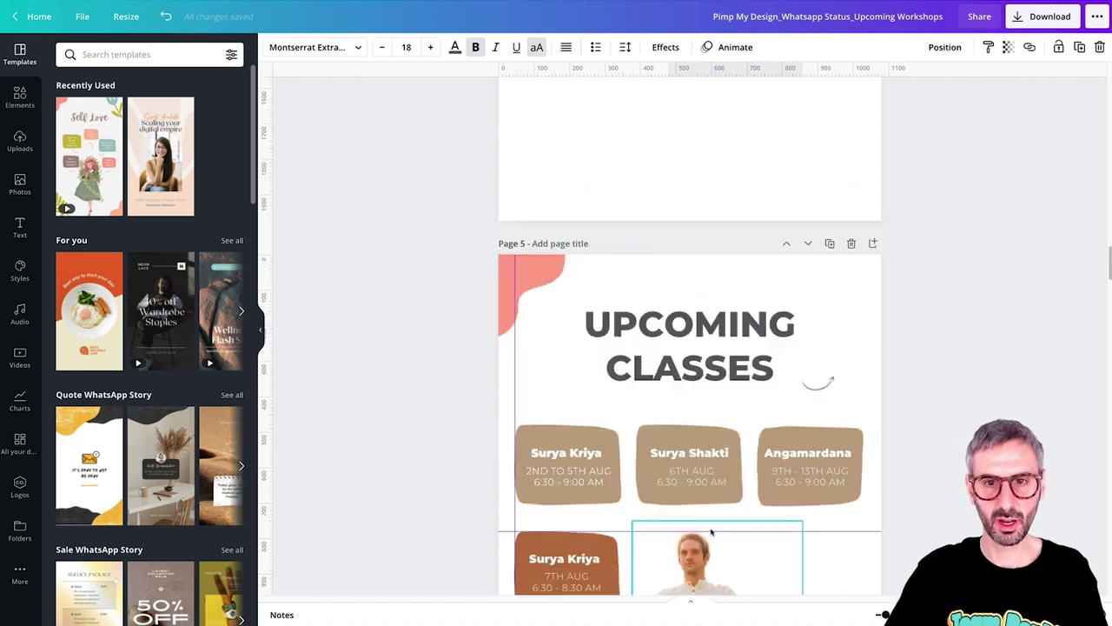
{"action": "key", "text": "ctrl+v"}
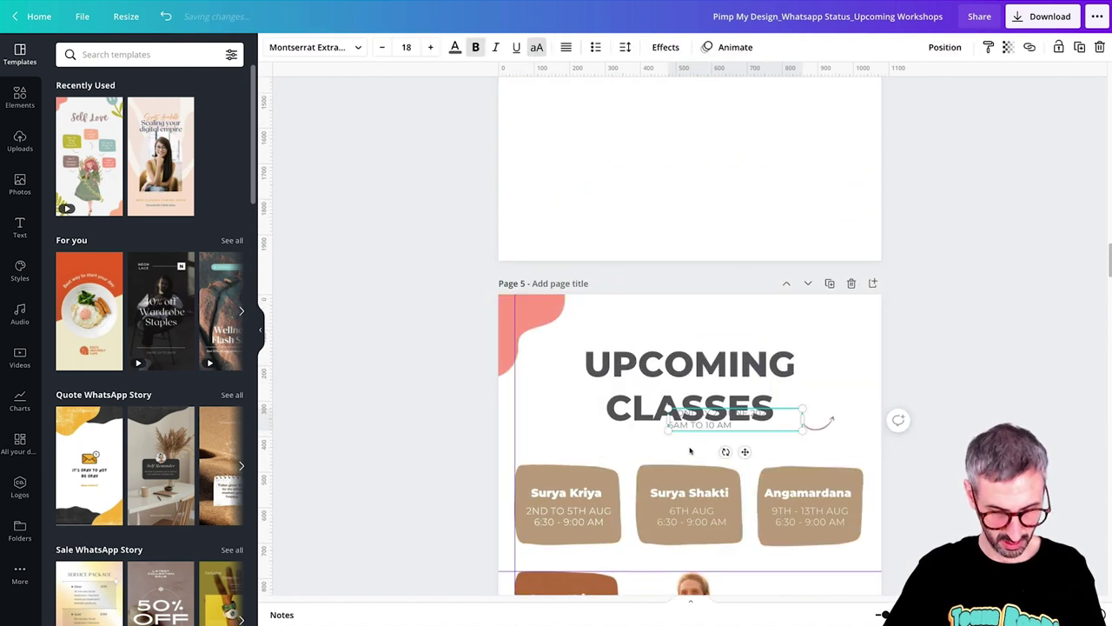
{"action": "left_click_drag", "start_coordinate": [716, 427], "coordinate": [691, 441]}
Step: Replace the pasted text with a "WITH" line giving both teachers' first names and centre its box on the page below the heading
{"action": "double_click", "coordinate": [691, 441]}
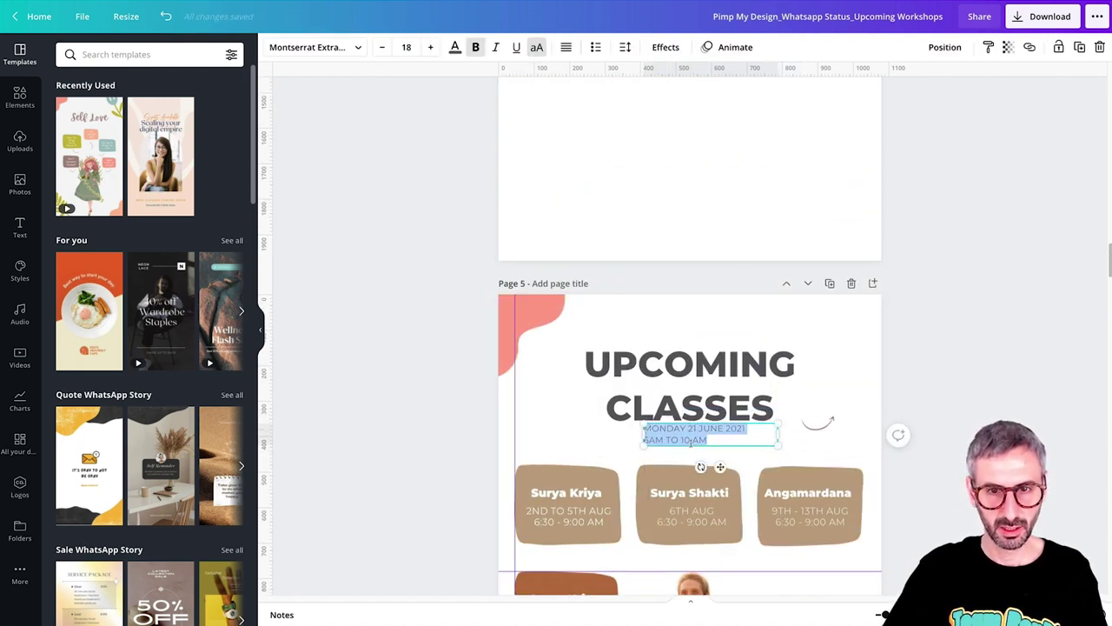
{"action": "type", "text": "WITH ROHIT & ANKITA"}
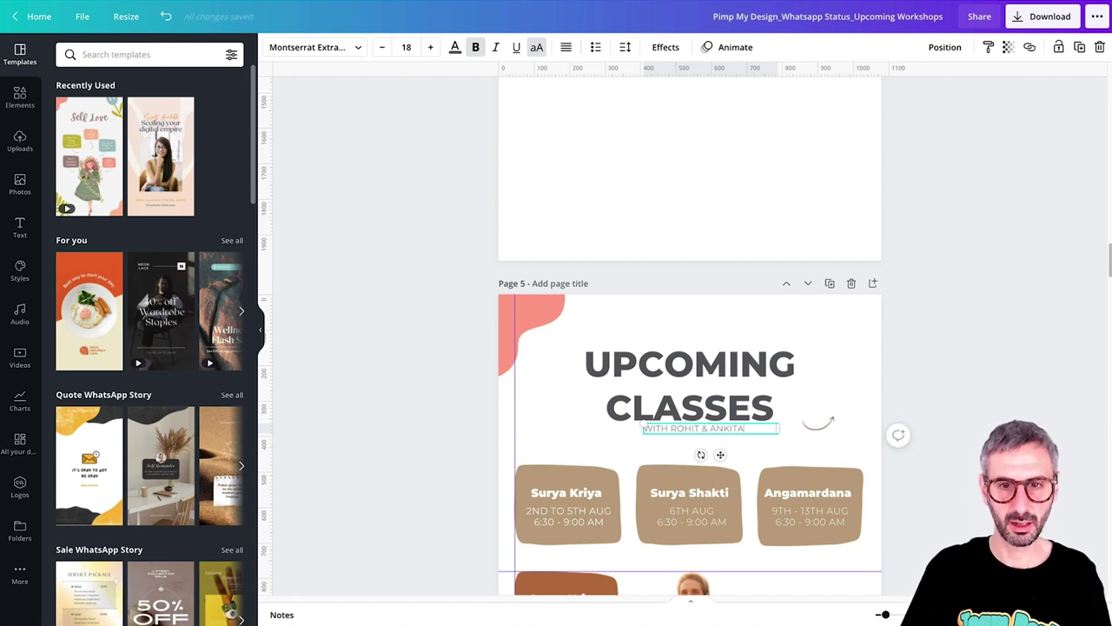
{"action": "scroll", "coordinate": [915, 326], "scroll_direction": "down", "scroll_amount": 3}
{"action": "mouse_move", "coordinate": [707, 300]}
{"action": "left_mouse_down"}
{"action": "mouse_move", "coordinate": [707, 318]}
{"action": "mouse_move", "coordinate": [703, 304]}
{"action": "left_mouse_up"}
{"action": "left_click", "coordinate": [945, 47]}
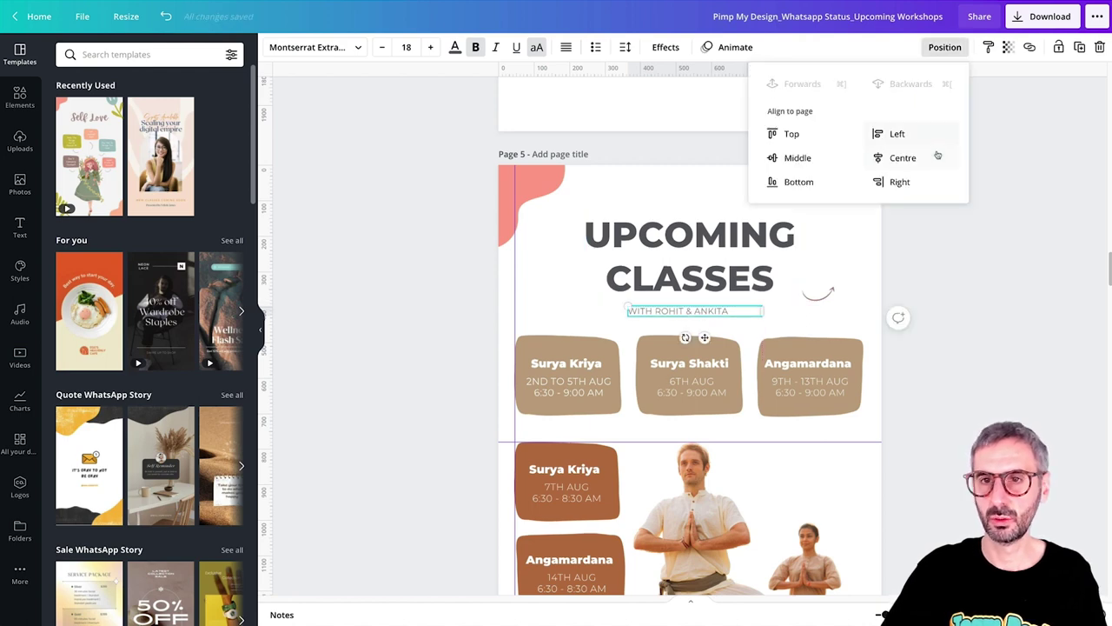
{"action": "left_click", "coordinate": [903, 157]}
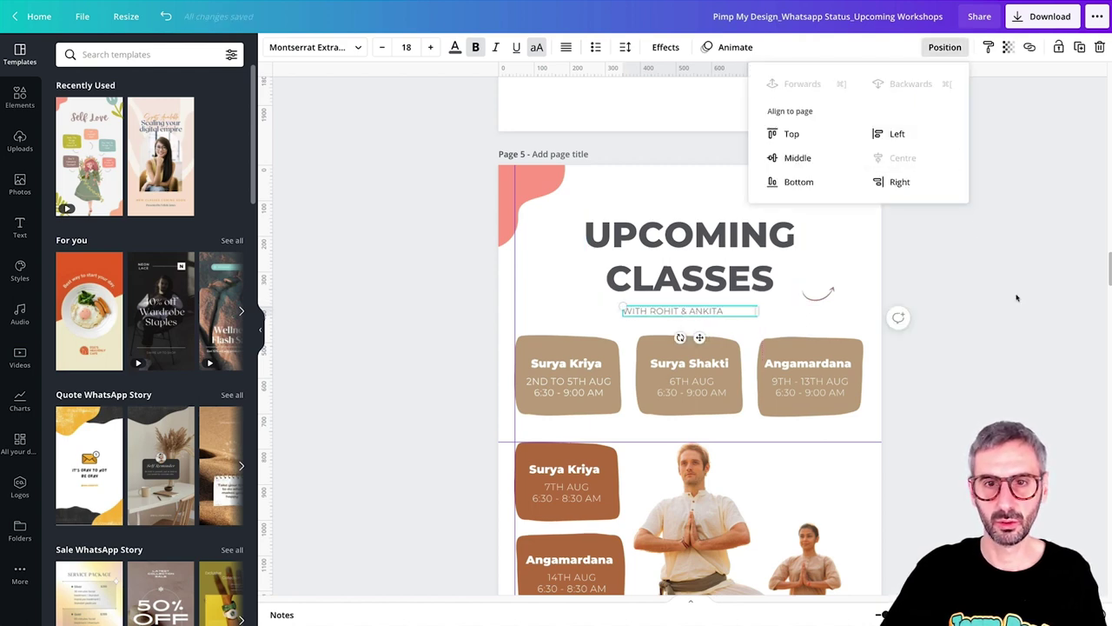
Step: Centre-align the text of the teachers' line and colour it the same brown as the session cards
{"action": "left_click", "coordinate": [740, 312]}
{"action": "double_click", "coordinate": [723, 310]}
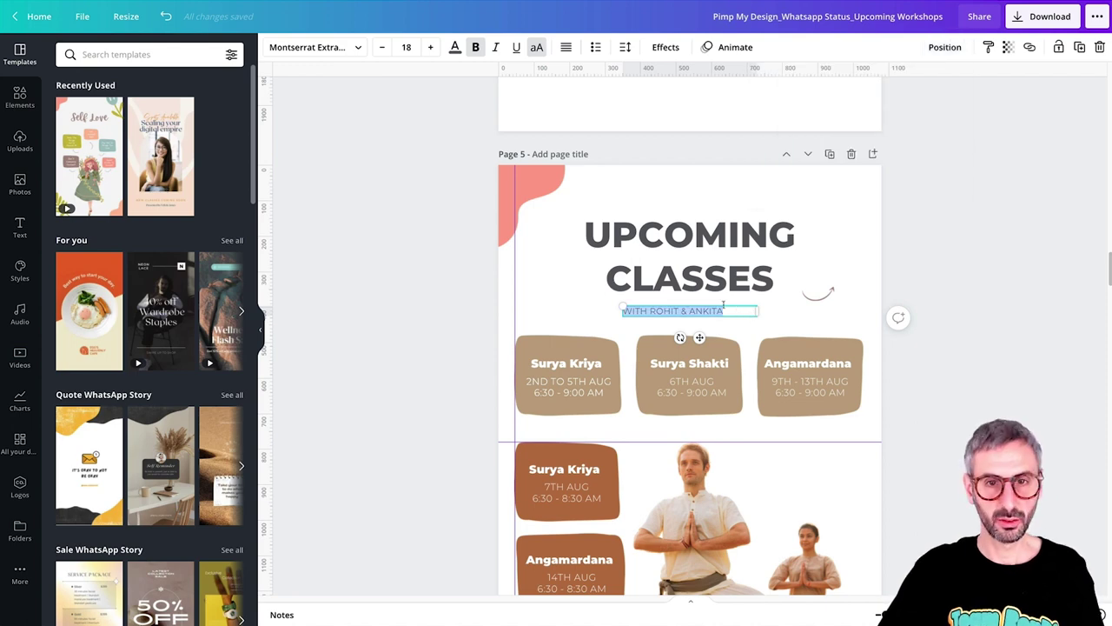
{"action": "left_click", "coordinate": [566, 49]}
{"action": "left_click", "coordinate": [454, 47]}
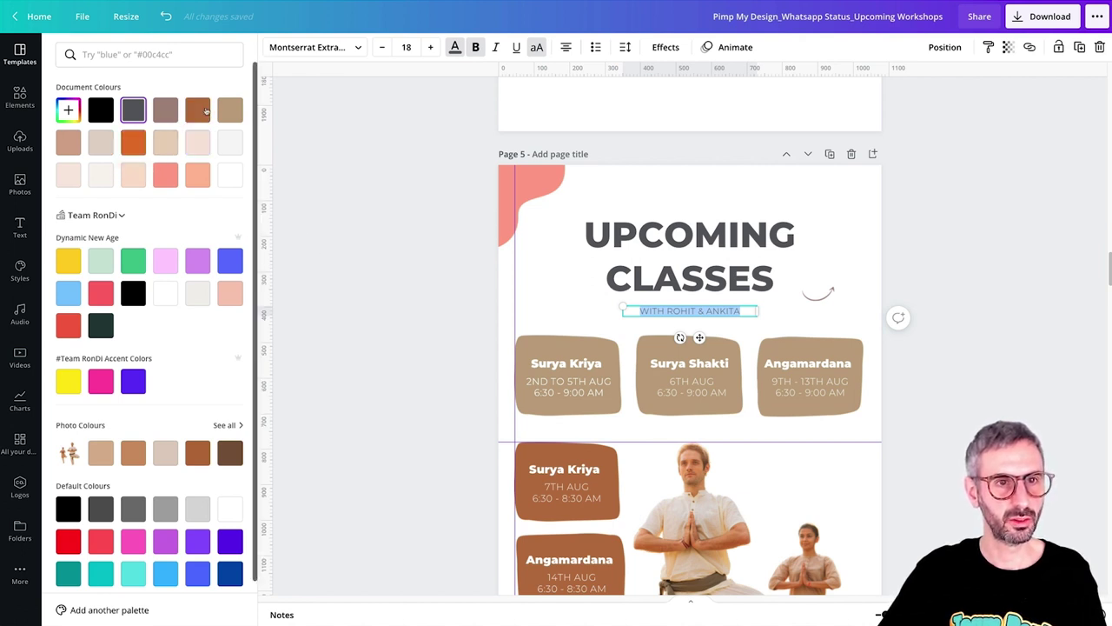
{"action": "left_click", "coordinate": [205, 111]}
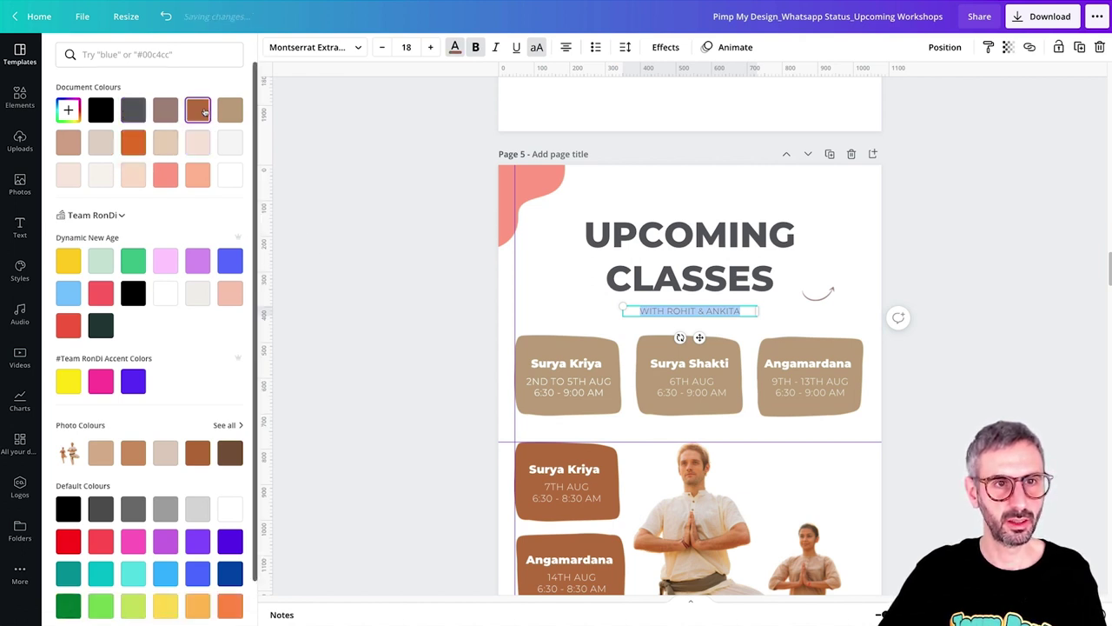
Step: Try Montserrat Extra-Bold on the teachers' line and settle on the Montserrat Semi-Bold font
{"action": "left_click", "coordinate": [357, 48]}
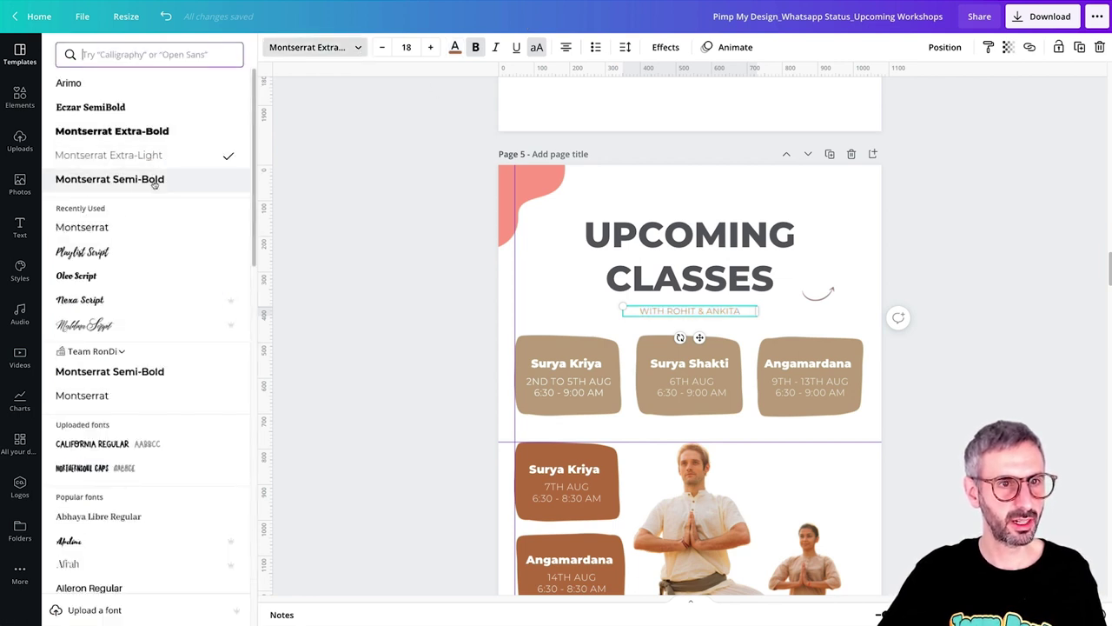
{"action": "left_click", "coordinate": [153, 131]}
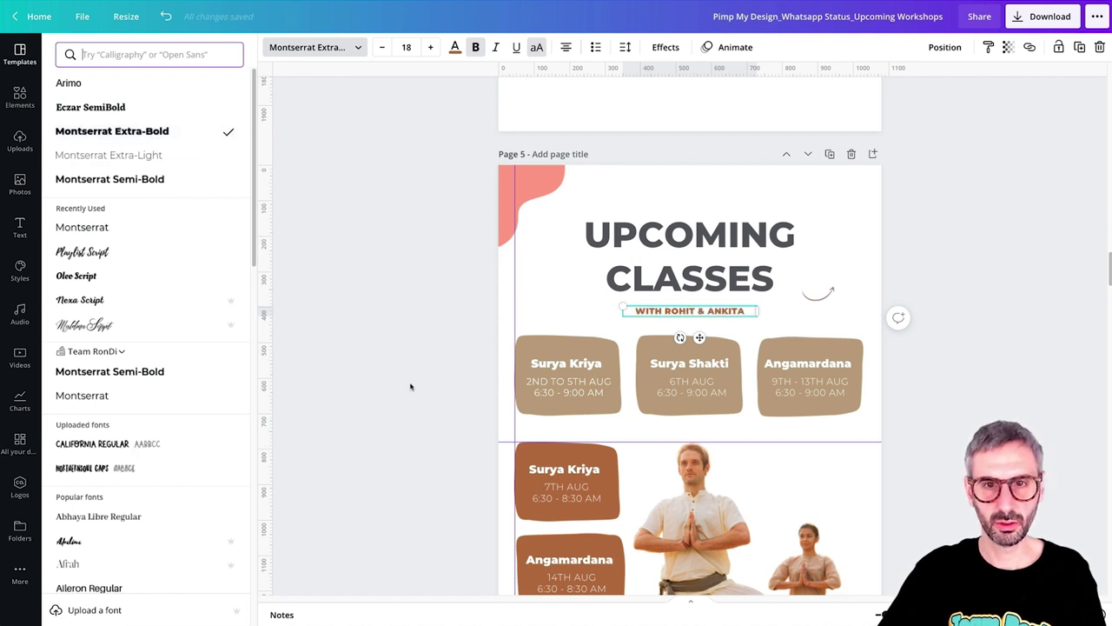
{"action": "left_click", "coordinate": [161, 181]}
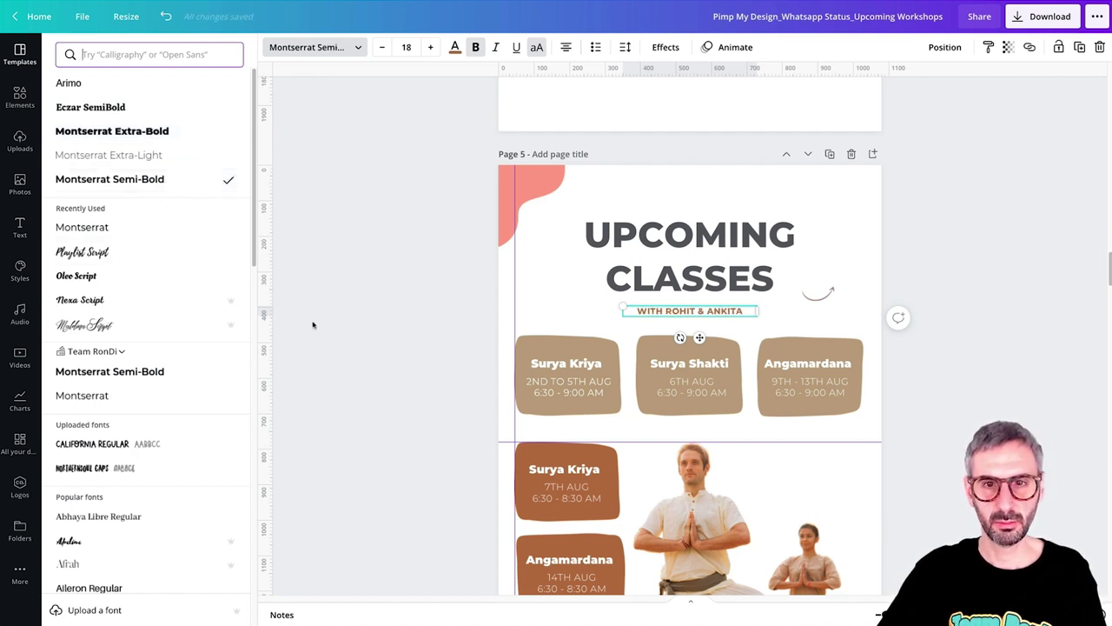
{"action": "left_click", "coordinate": [392, 369]}
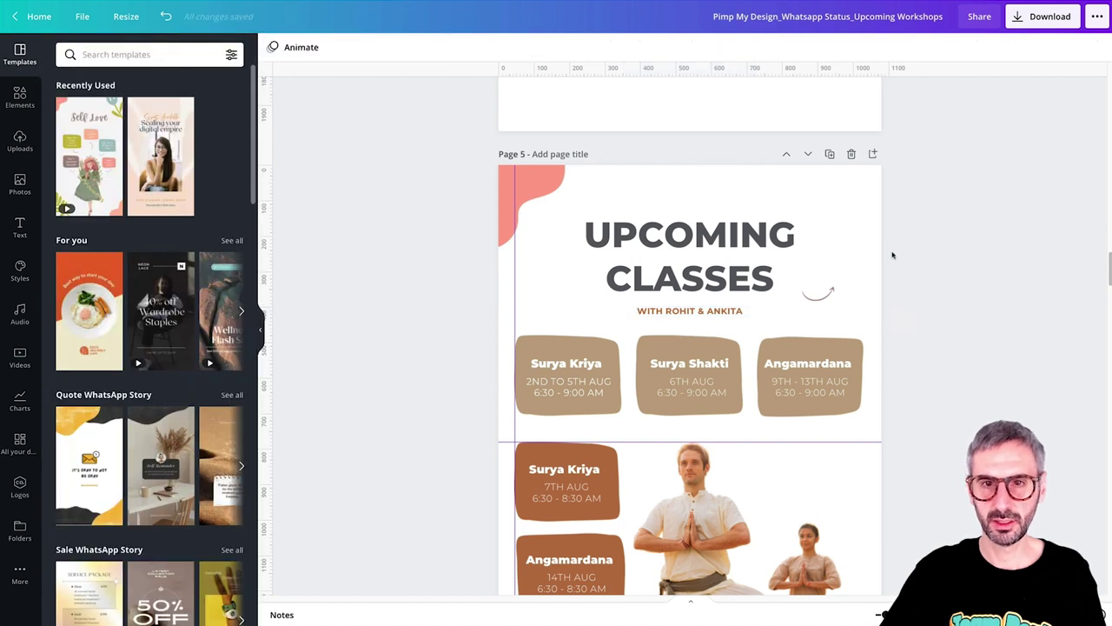
Step: Review the redesigned flyer on page 5 against the original page to check which texts are still missing
{"action": "scroll", "coordinate": [890, 255], "scroll_direction": "down", "scroll_amount": 3}
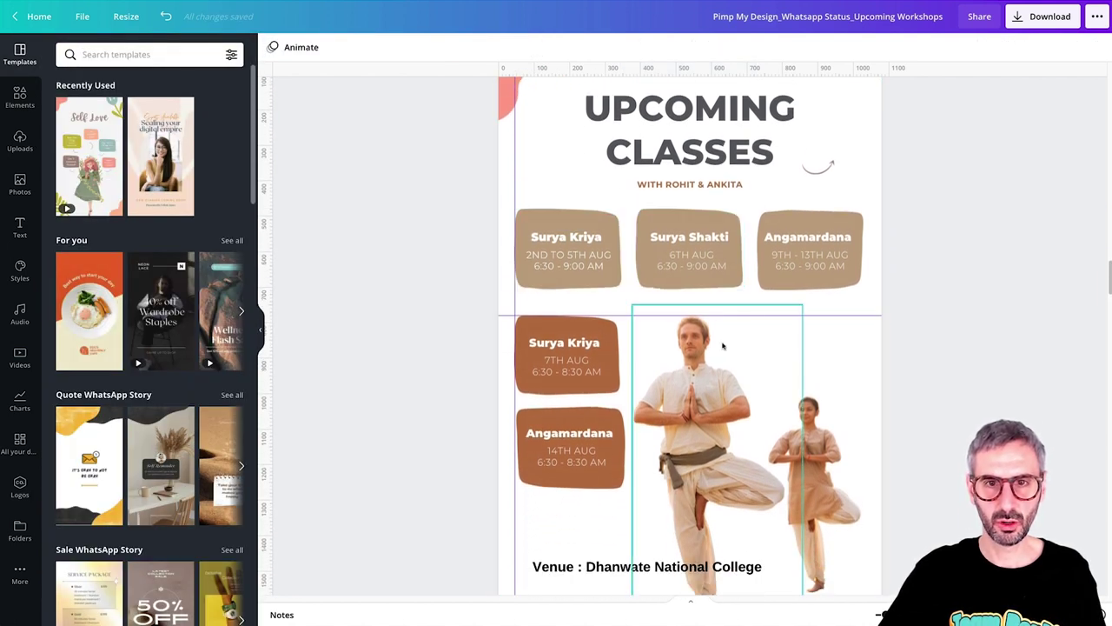
{"action": "scroll", "coordinate": [414, 149], "scroll_direction": "down", "scroll_amount": 2}
{"action": "left_click_drag", "start_coordinate": [414, 146], "coordinate": [912, 397]}
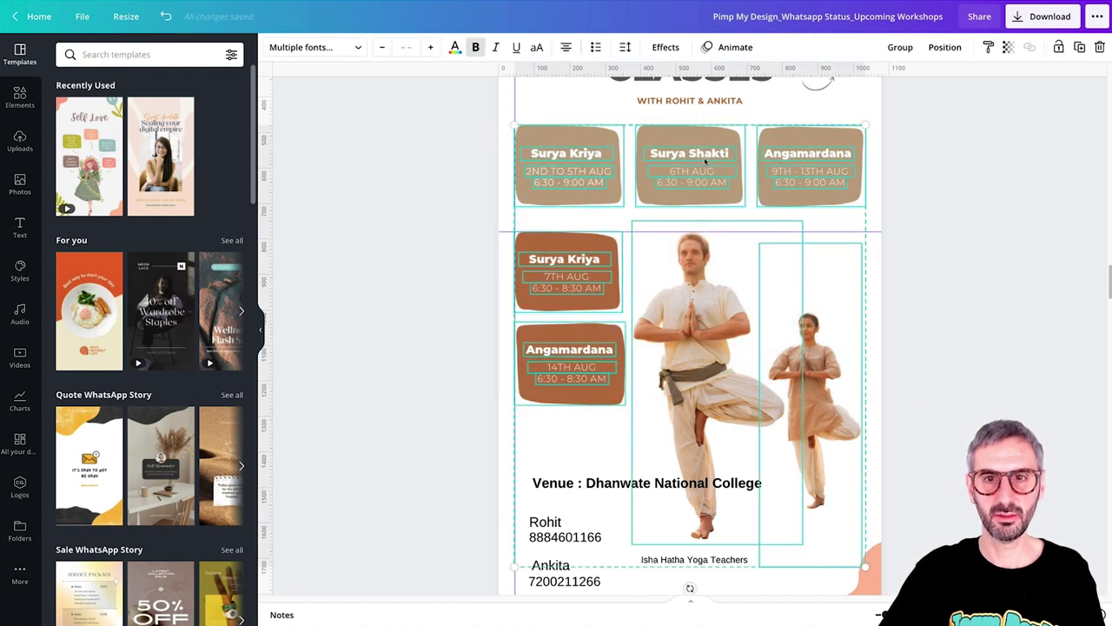
{"action": "left_click_drag", "start_coordinate": [705, 162], "coordinate": [706, 173]}
{"action": "scroll", "coordinate": [705, 178], "scroll_direction": "down", "scroll_amount": 4}
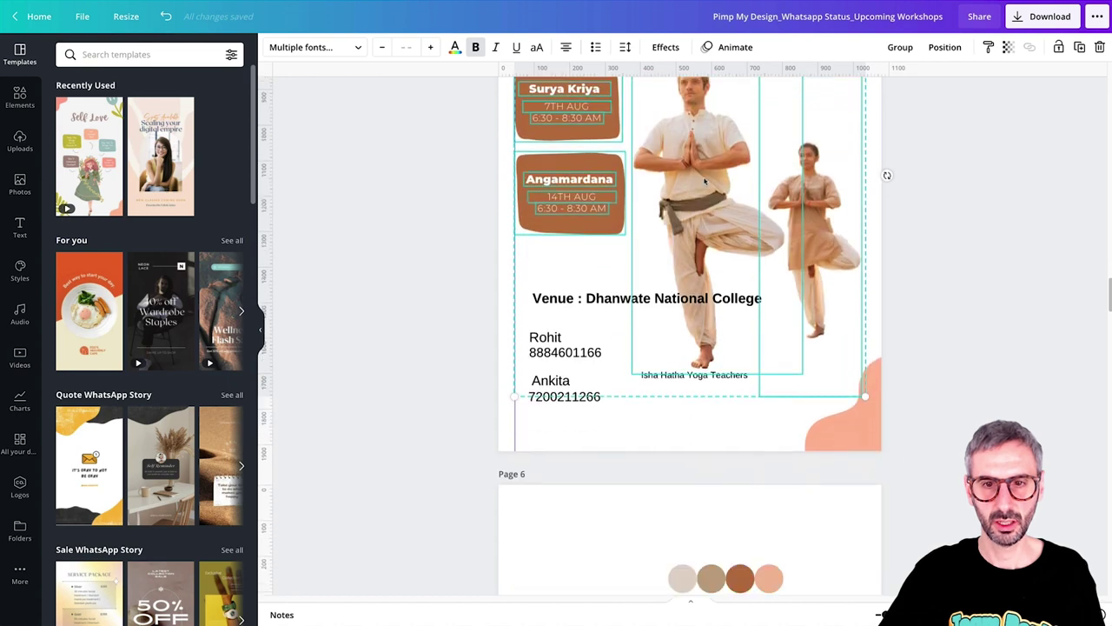
{"action": "scroll", "coordinate": [706, 180], "scroll_direction": "up", "scroll_amount": 2}
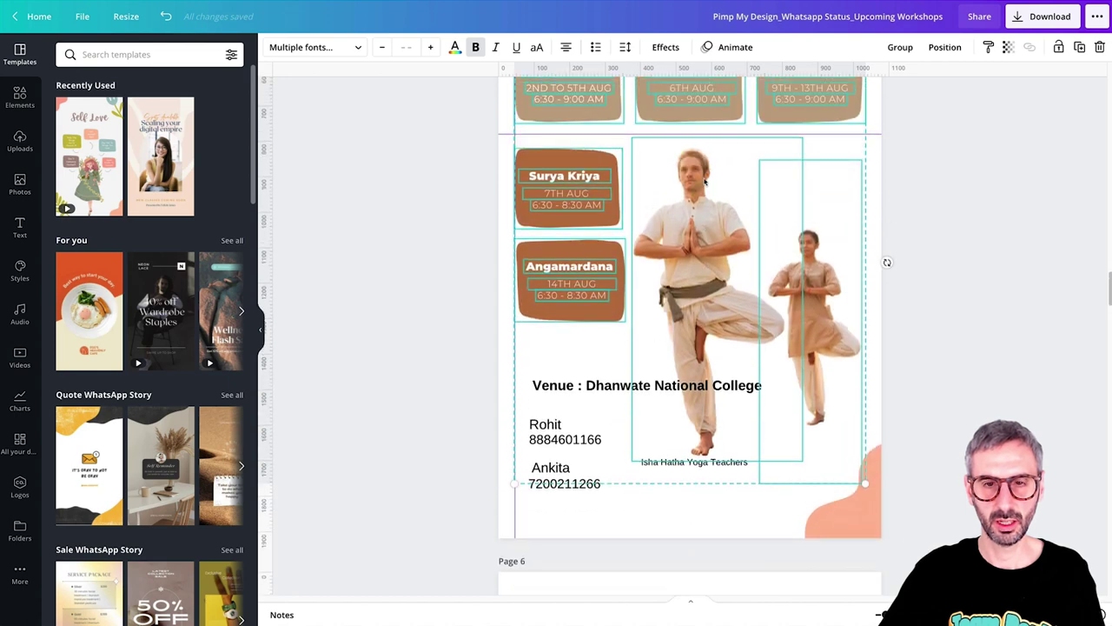
{"action": "left_click", "coordinate": [1029, 271]}
{"action": "scroll", "coordinate": [1030, 269], "scroll_direction": "up", "scroll_amount": 3}
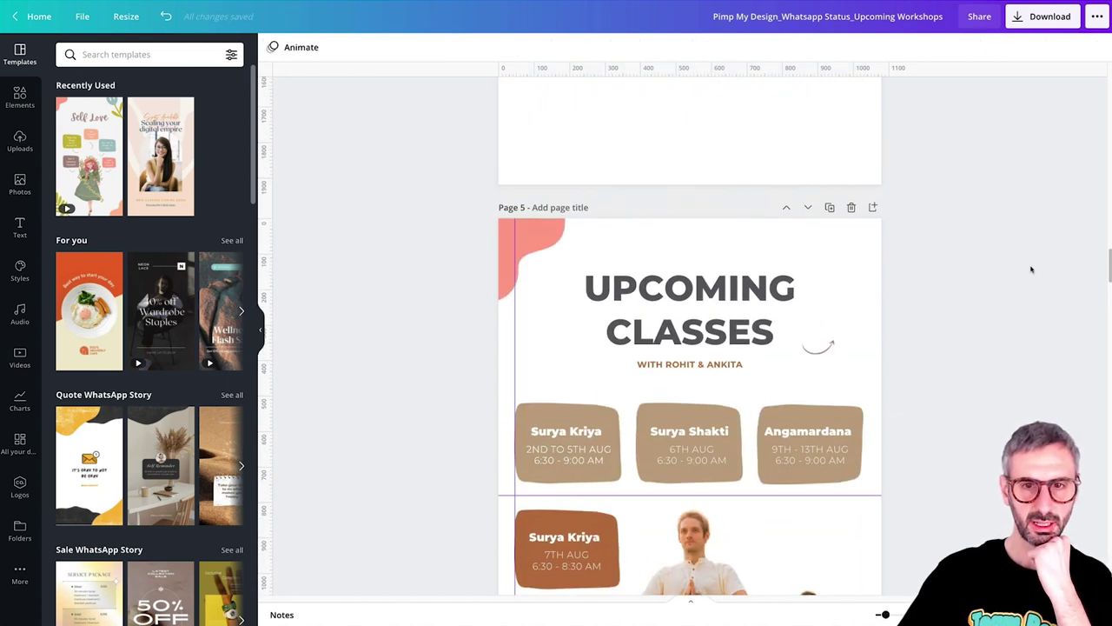
{"action": "scroll", "coordinate": [1021, 291], "scroll_direction": "down", "scroll_amount": 2}
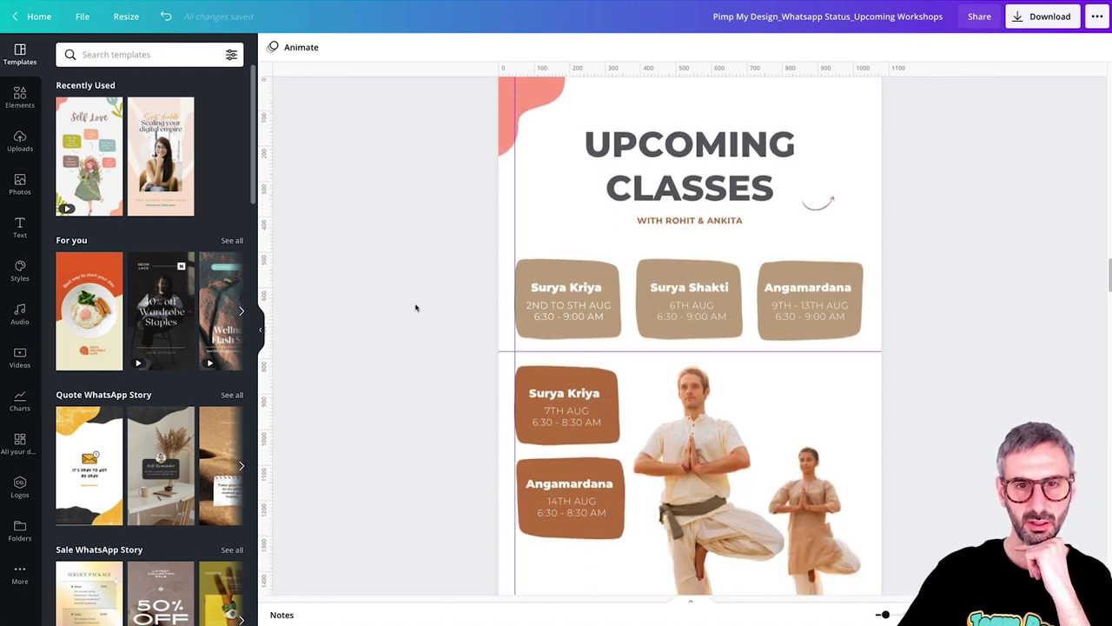
{"action": "scroll", "coordinate": [416, 307], "scroll_direction": "down", "scroll_amount": 3}
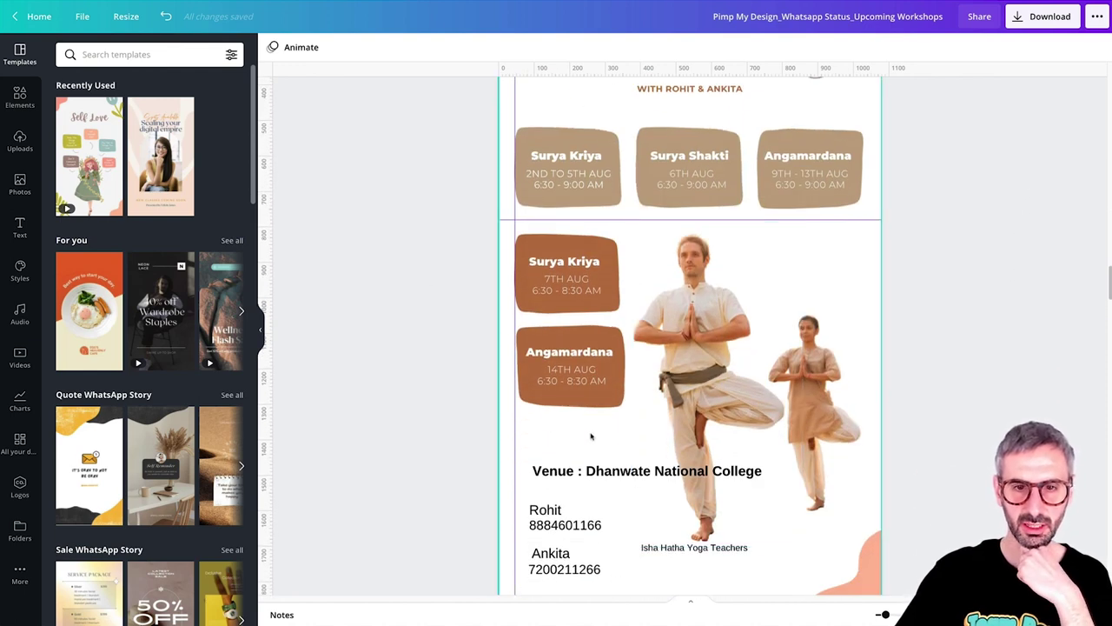
{"action": "scroll", "coordinate": [589, 439], "scroll_direction": "up", "scroll_amount": 10}
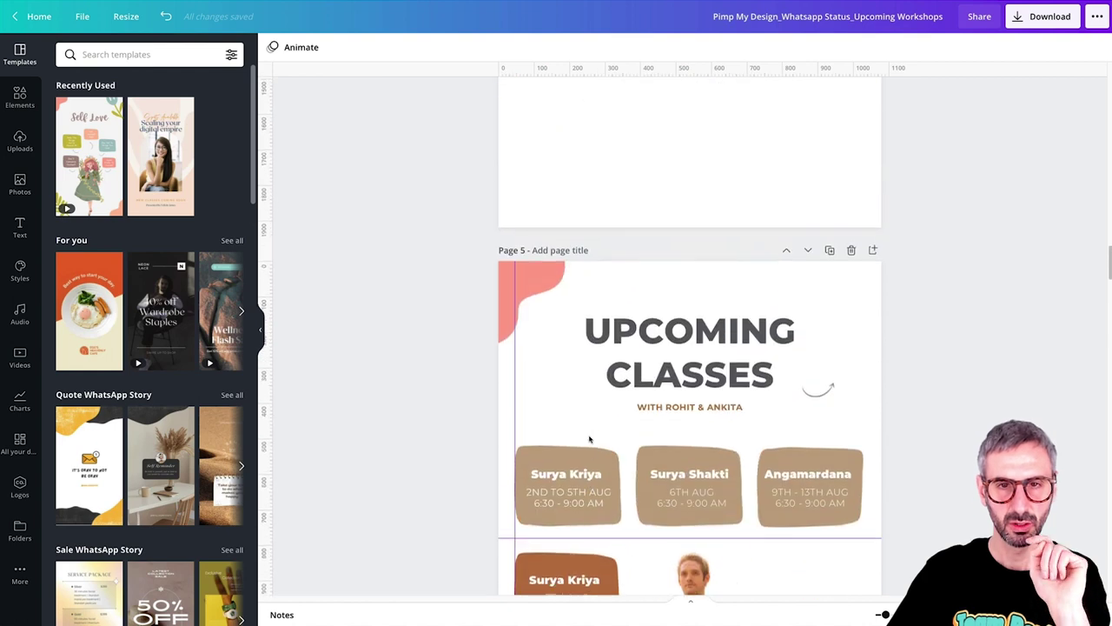
{"action": "scroll", "coordinate": [587, 446], "scroll_direction": "up", "scroll_amount": 5}
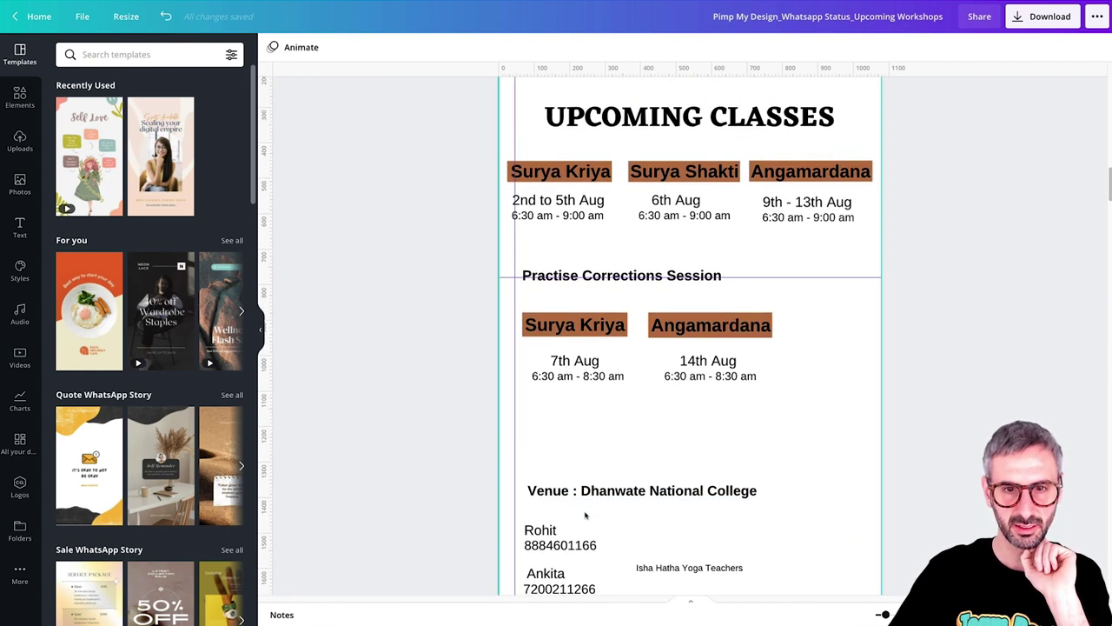
Step: Remove the horizontal and vertical guide lines from the page
{"action": "left_click", "coordinate": [556, 277]}
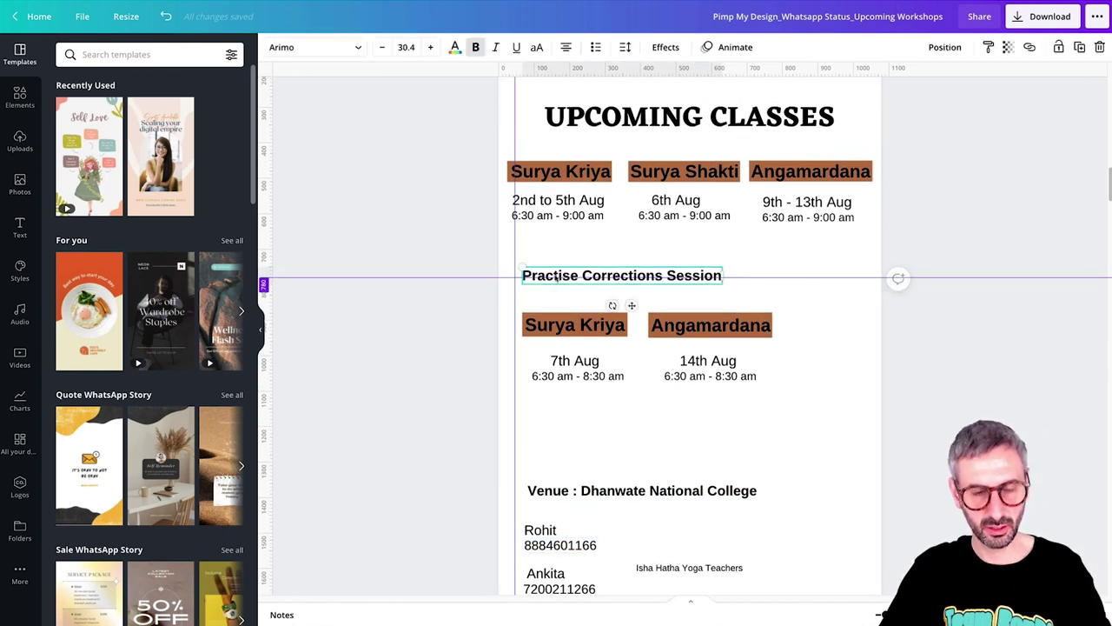
{"action": "key", "text": "ctrl+a"}
{"action": "left_click", "coordinate": [617, 241]}
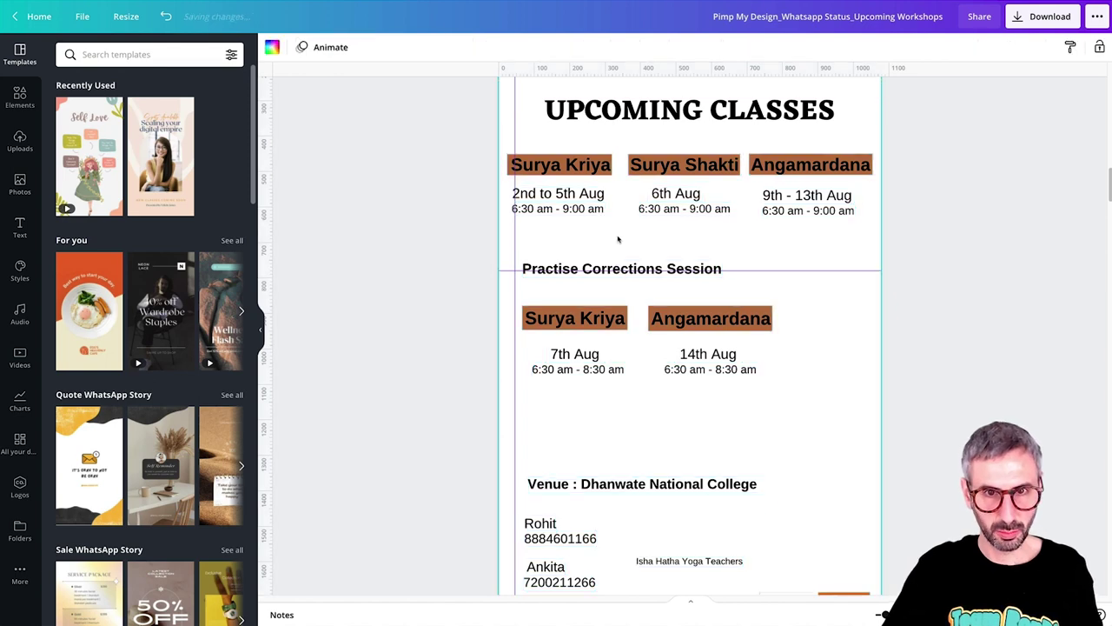
{"action": "left_click_drag", "start_coordinate": [415, 277], "coordinate": [452, 84]}
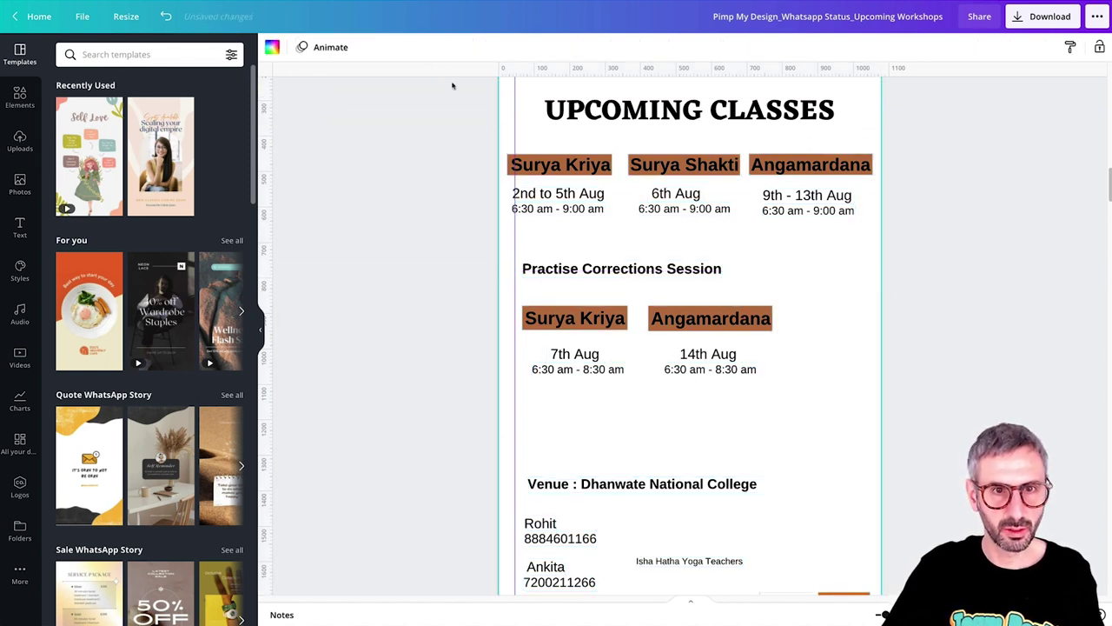
{"action": "left_click_drag", "start_coordinate": [519, 110], "coordinate": [471, 114]}
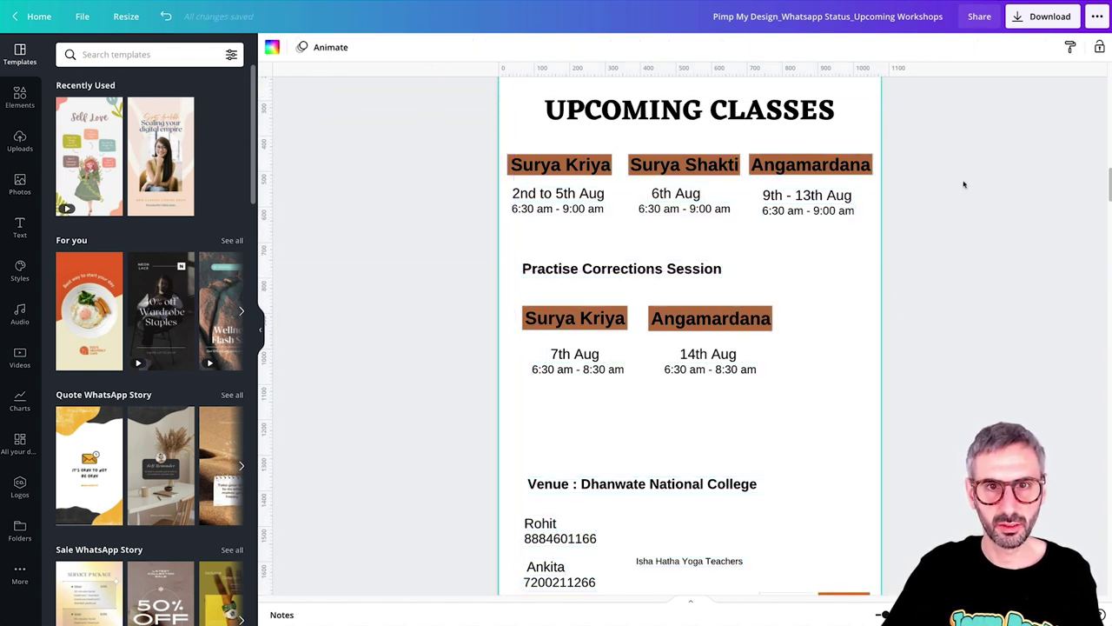
Step: Copy the "Practise Corrections Session" text from the original flyer page
{"action": "left_click", "coordinate": [653, 269]}
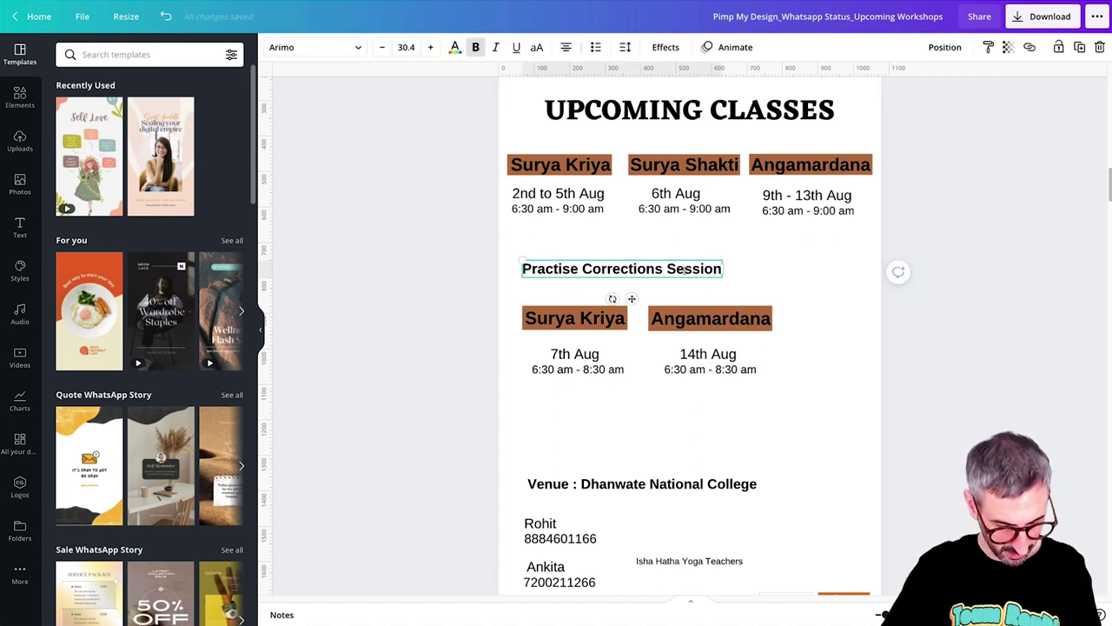
{"action": "key", "text": "ctrl+a"}
{"action": "key", "text": "ctrl+c"}
Step: Delete the blank page 4 that sits between the original flyer and the redesign
{"action": "scroll", "coordinate": [747, 345], "scroll_direction": "down", "scroll_amount": 20}
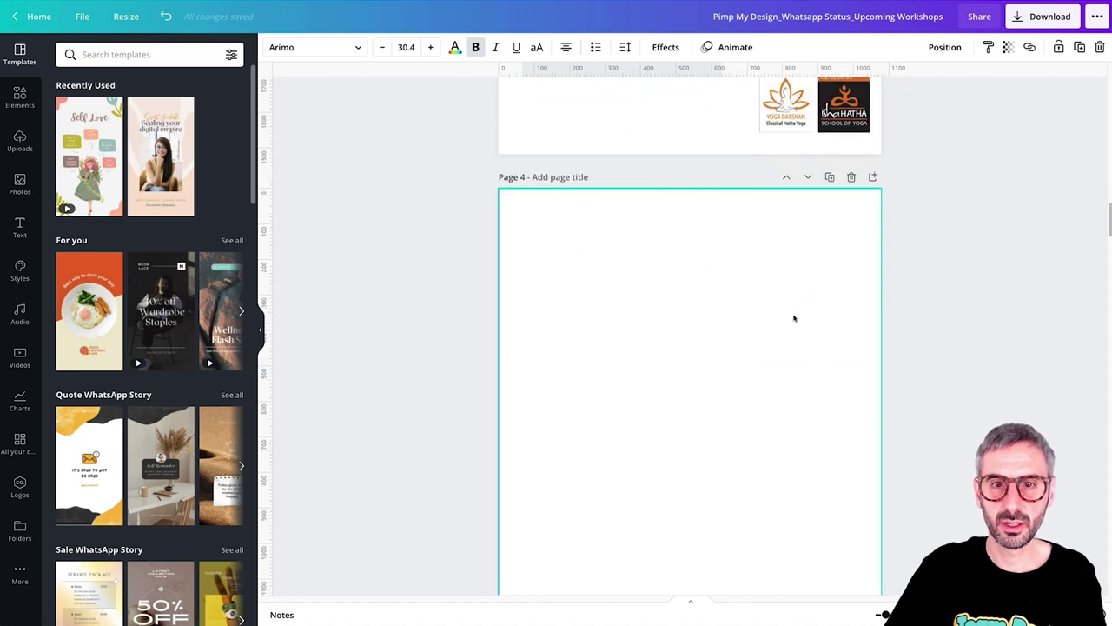
{"action": "scroll", "coordinate": [791, 323], "scroll_direction": "up", "scroll_amount": 5}
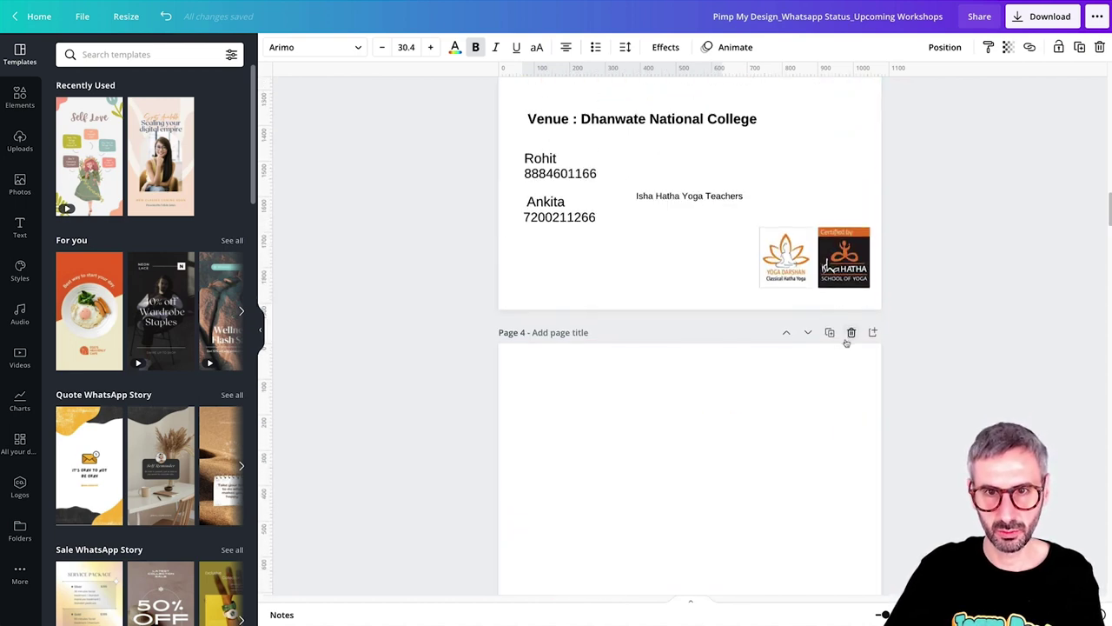
{"action": "left_click", "coordinate": [848, 335]}
Step: Add a text box just below the lower Angamardana card on the redesigned page and paste "Practise Corrections Session" into it
{"action": "scroll", "coordinate": [880, 478], "scroll_direction": "down", "scroll_amount": 2}
{"action": "left_click", "coordinate": [572, 410]}
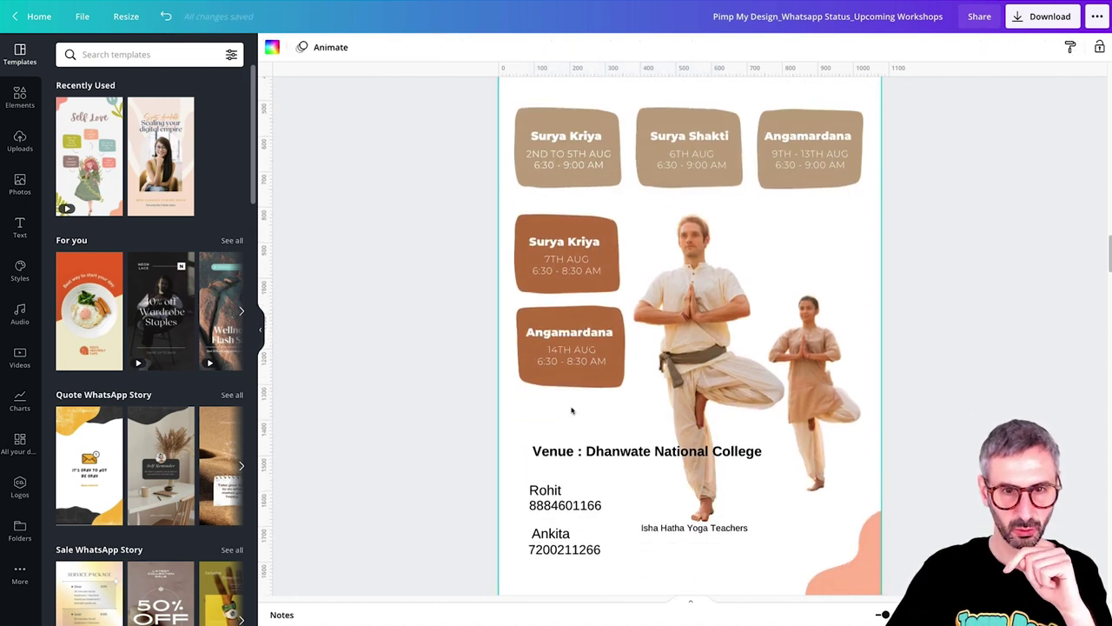
{"action": "key", "text": "t"}
{"action": "left_click_drag", "start_coordinate": [699, 360], "coordinate": [606, 446]}
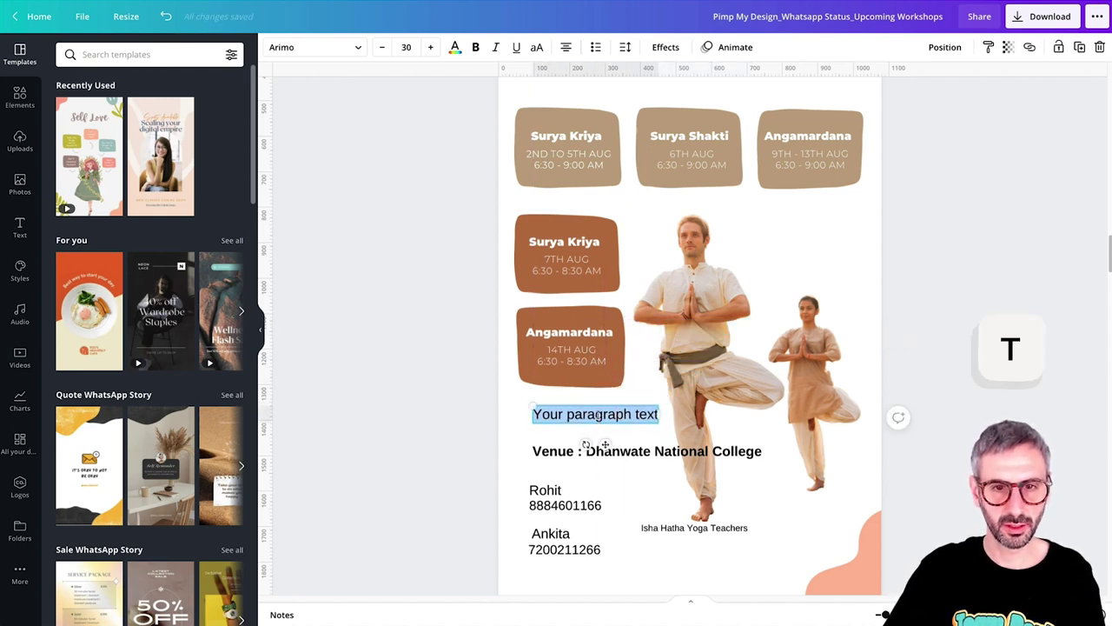
{"action": "key", "text": "ctrl+v"}
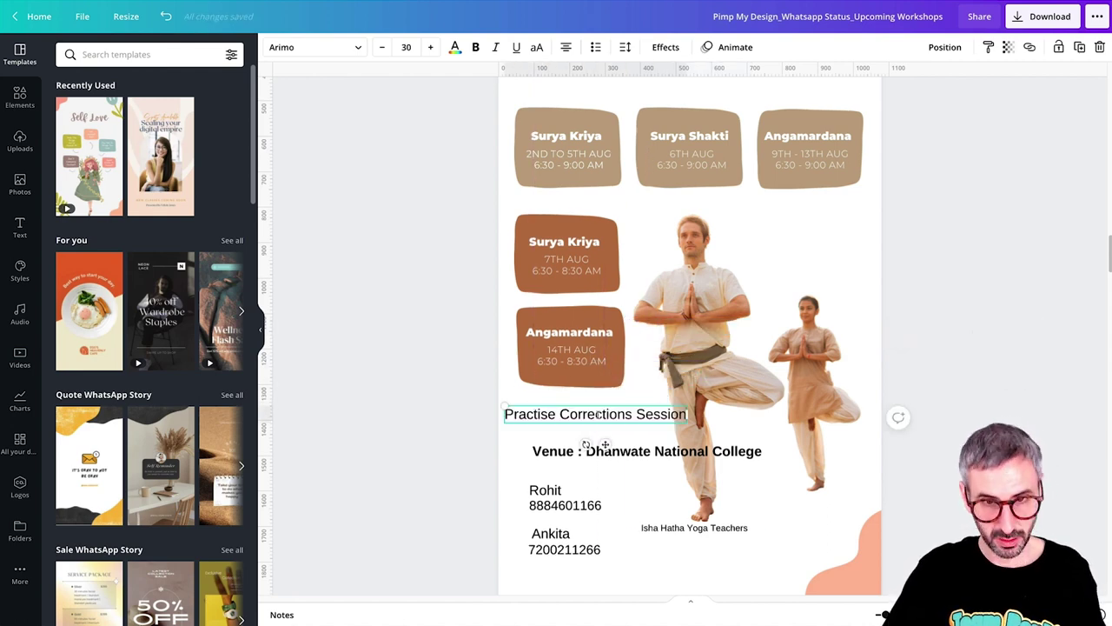
Step: Copy the style of the sample June date text on page 5 onto the "Practise Corrections Session" text
{"action": "scroll", "coordinate": [598, 374], "scroll_direction": "up", "scroll_amount": 2}
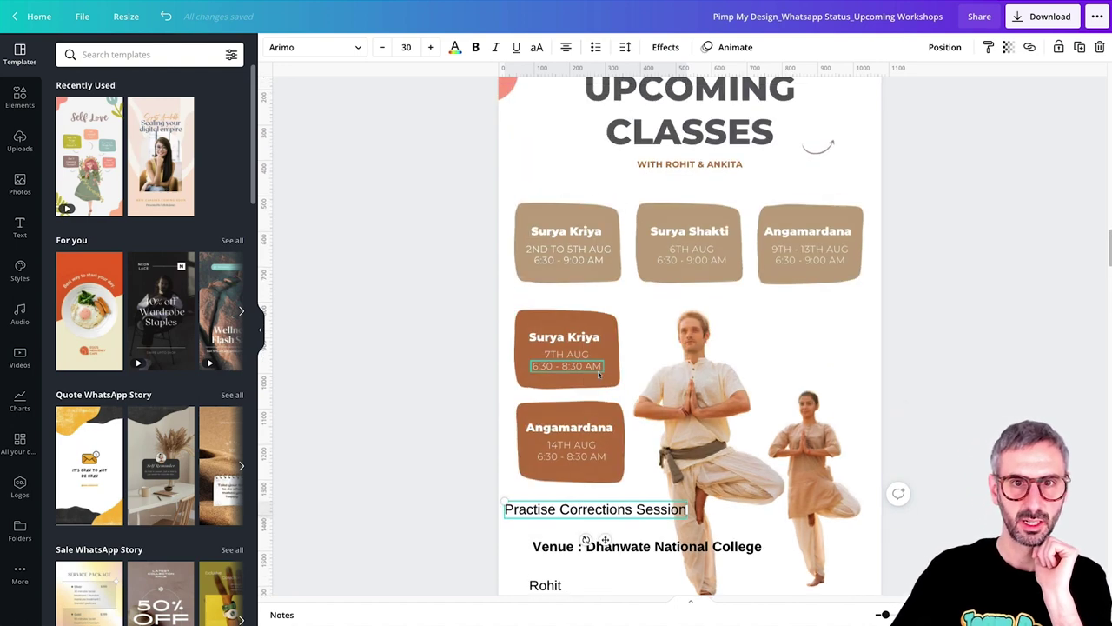
{"action": "scroll", "coordinate": [598, 417], "scroll_direction": "down", "scroll_amount": 6}
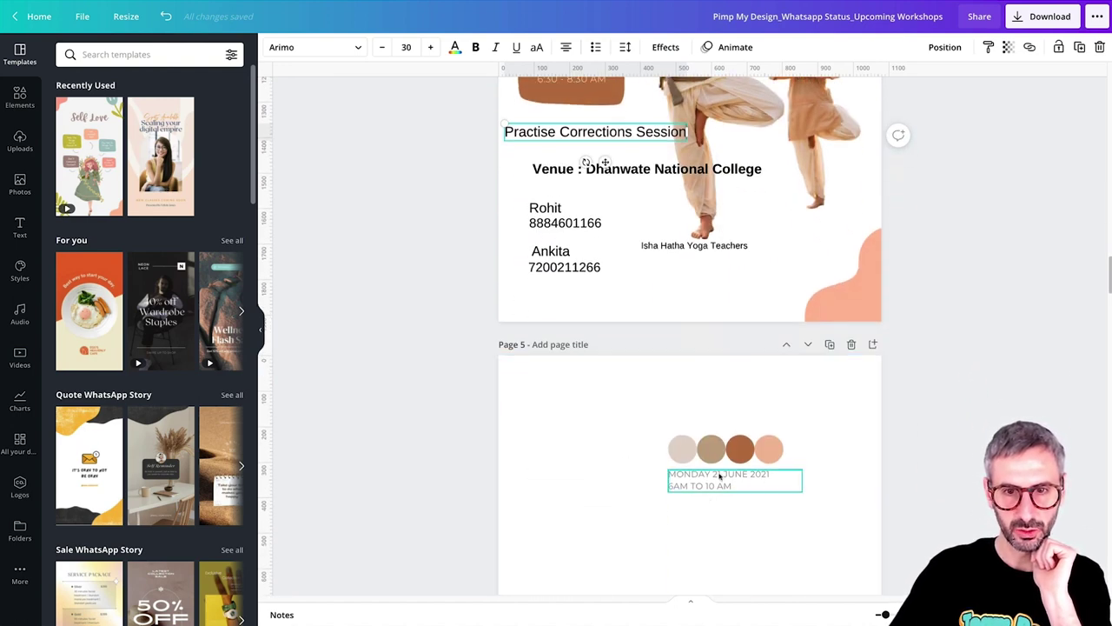
{"action": "left_click", "coordinate": [725, 485]}
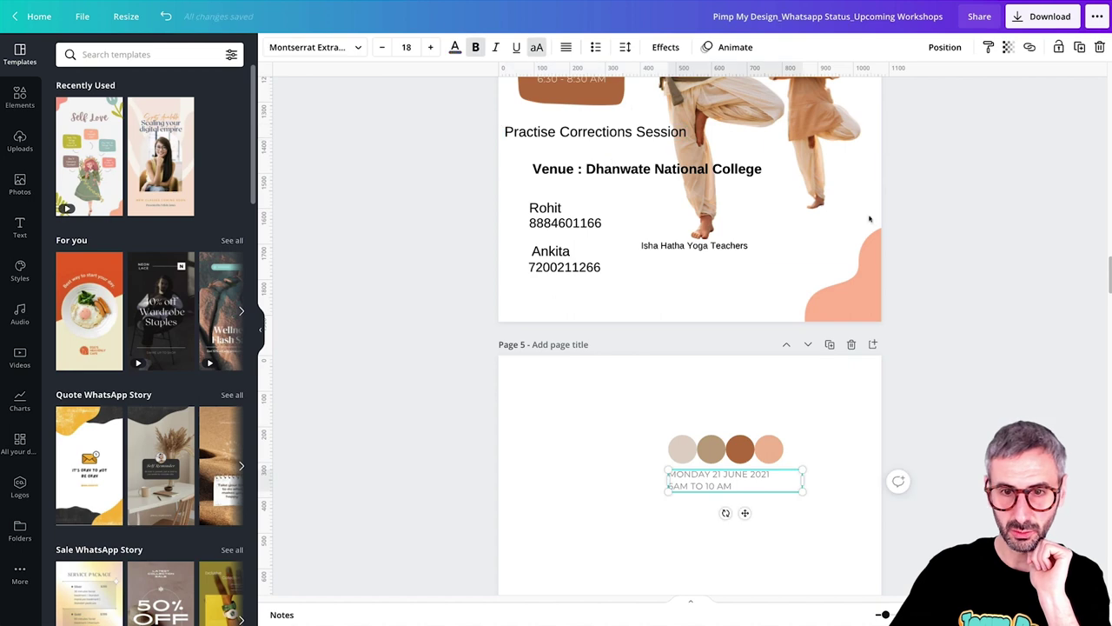
{"action": "left_click", "coordinate": [570, 137]}
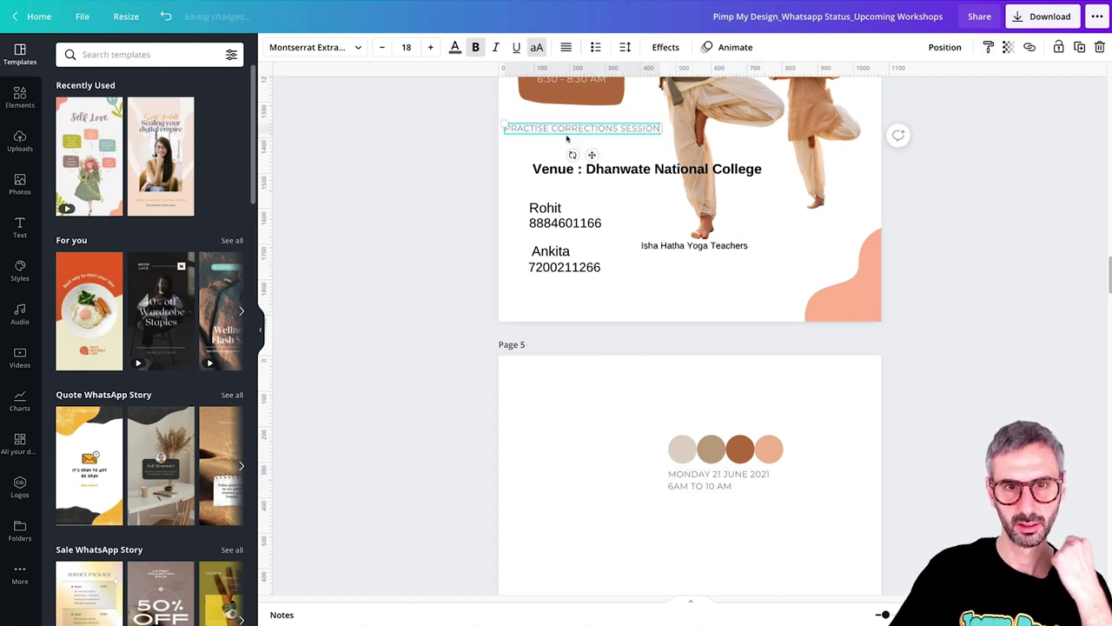
Step: Colour the practise corrections text the same brown as the lower session cards
{"action": "scroll", "coordinate": [608, 243], "scroll_direction": "up", "scroll_amount": 4}
{"action": "scroll", "coordinate": [617, 252], "scroll_direction": "up", "scroll_amount": 2}
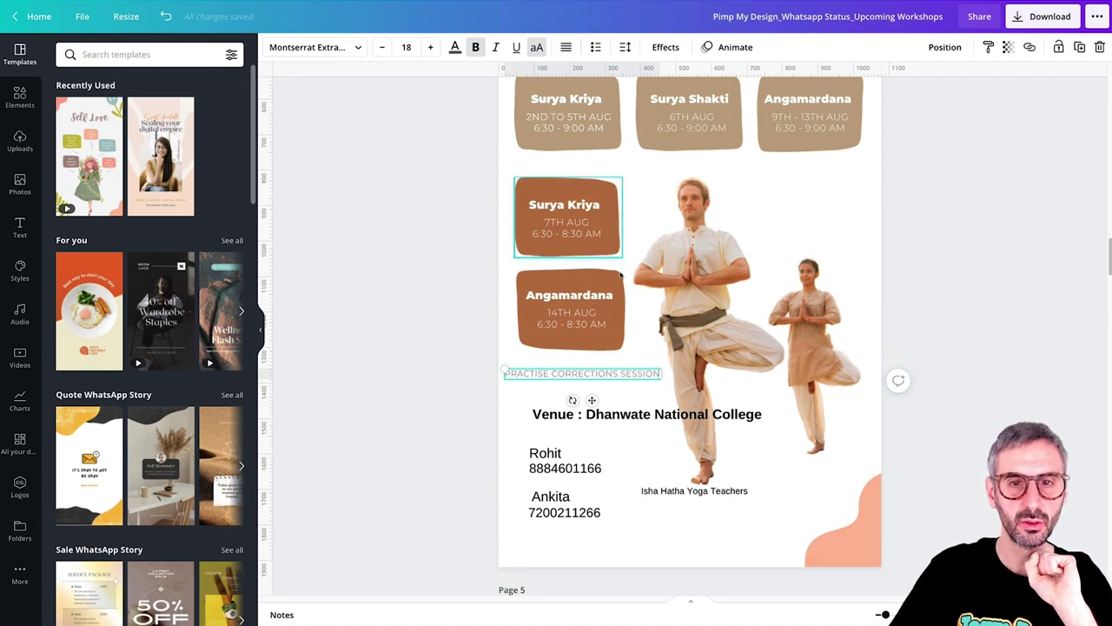
{"action": "left_click", "coordinate": [454, 48]}
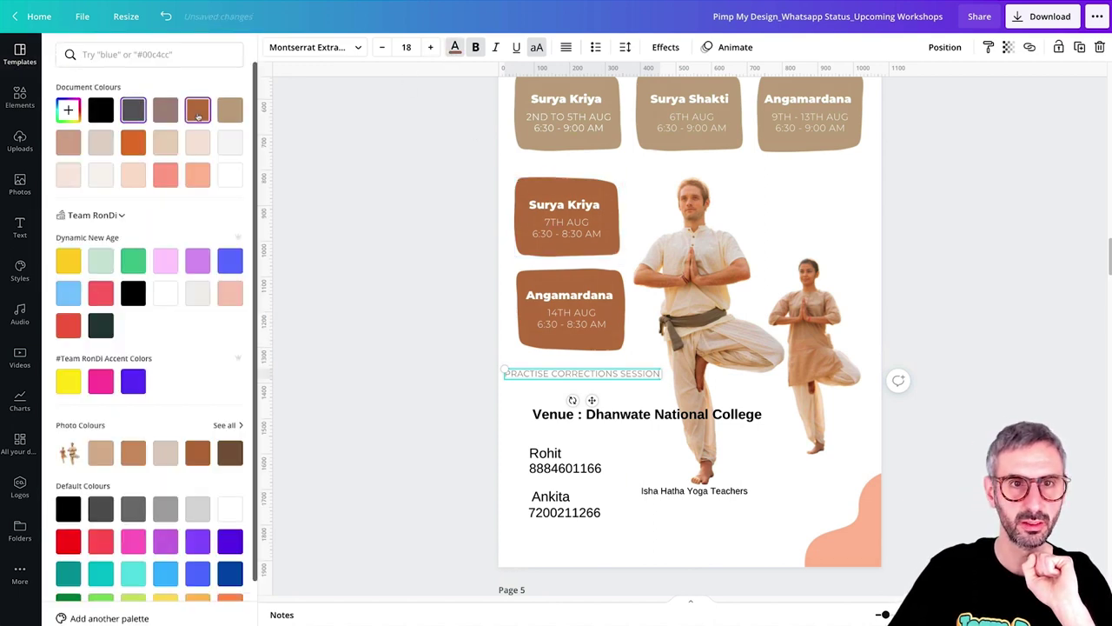
Step: Narrow the practise corrections text to two left-aligned lines and place it just under the lower Angamardana card
{"action": "left_click_drag", "start_coordinate": [666, 379], "coordinate": [615, 379]}
{"action": "left_click", "coordinate": [604, 386]}
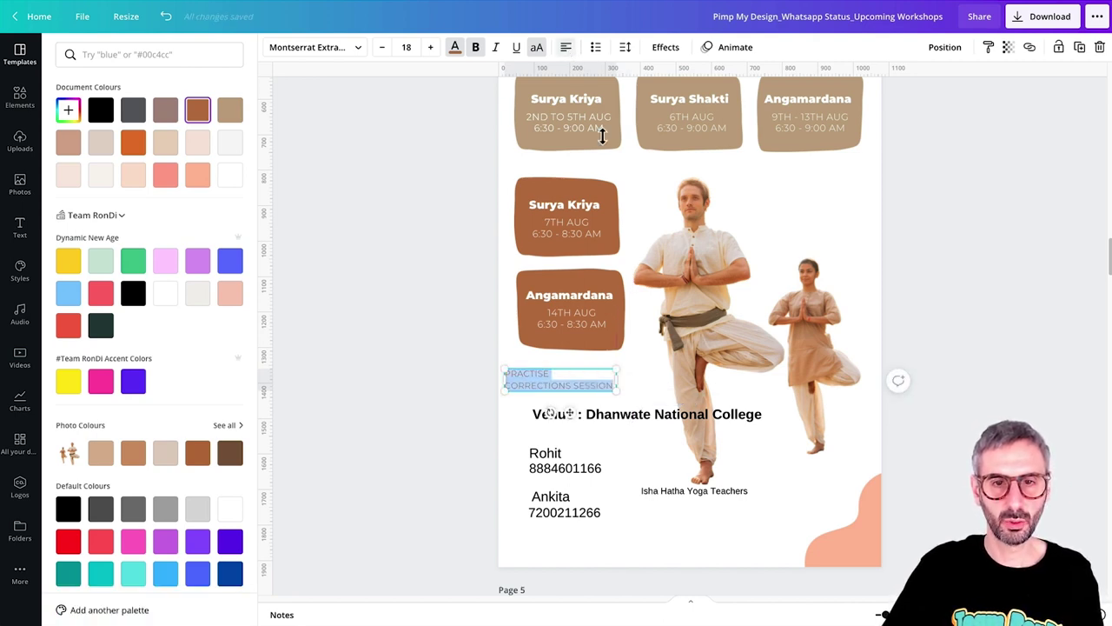
{"action": "left_click_drag", "start_coordinate": [521, 378], "coordinate": [535, 370]}
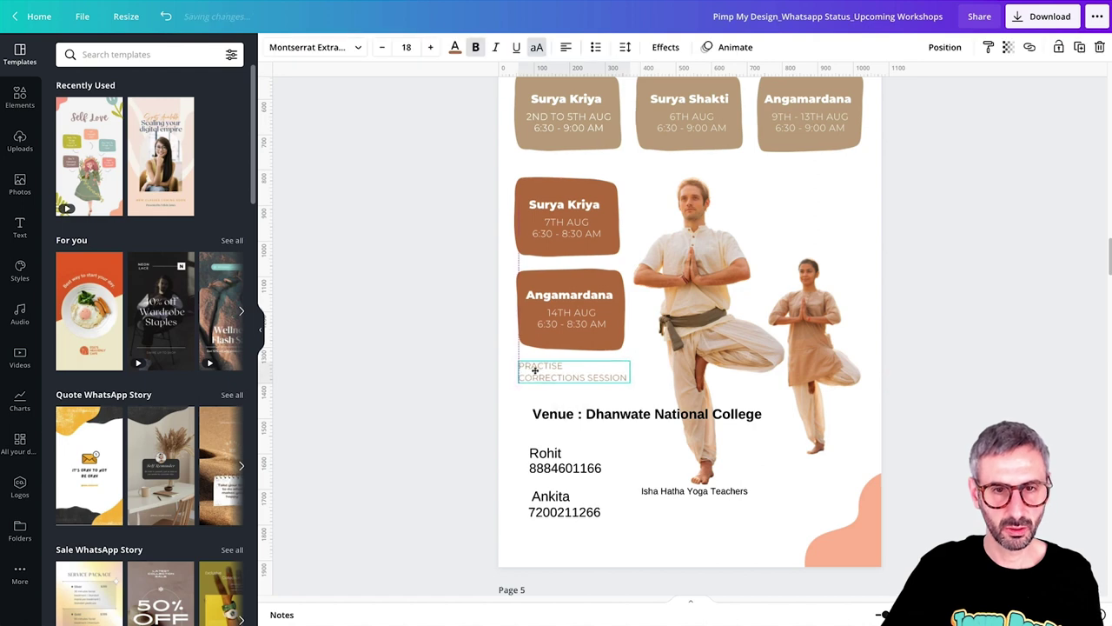
{"action": "left_click_drag", "start_coordinate": [630, 371], "coordinate": [635, 372]}
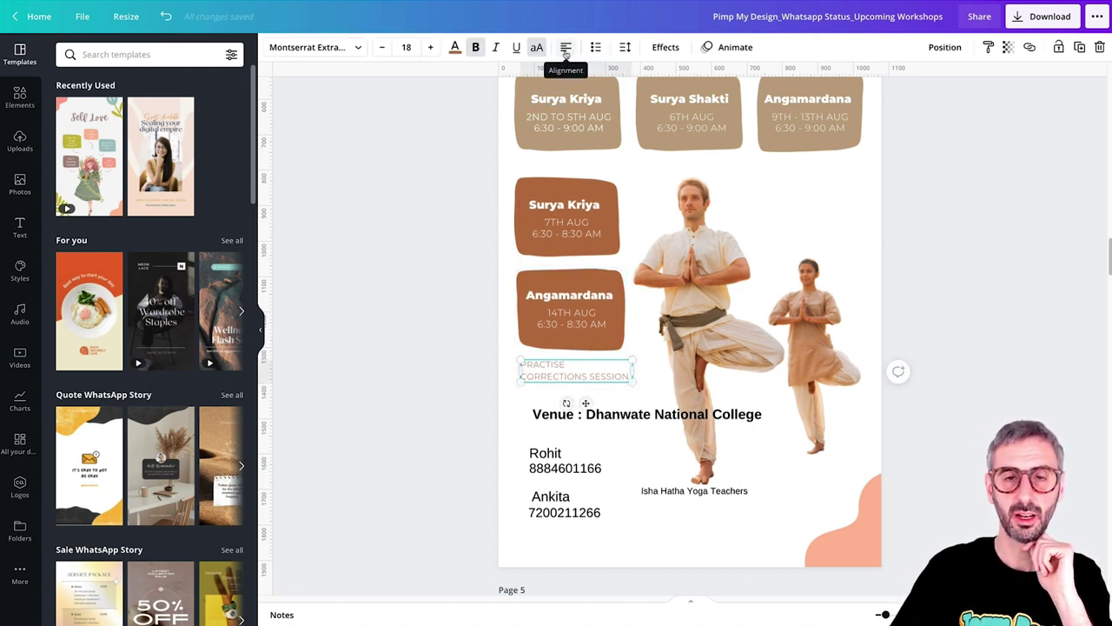
Step: Reduce the practise corrections text to size 15 and adjust its box width and position below the lower Angamardana card
{"action": "left_click", "coordinate": [382, 48]}
{"action": "left_click", "coordinate": [382, 47]}
{"action": "left_click", "coordinate": [381, 48]}
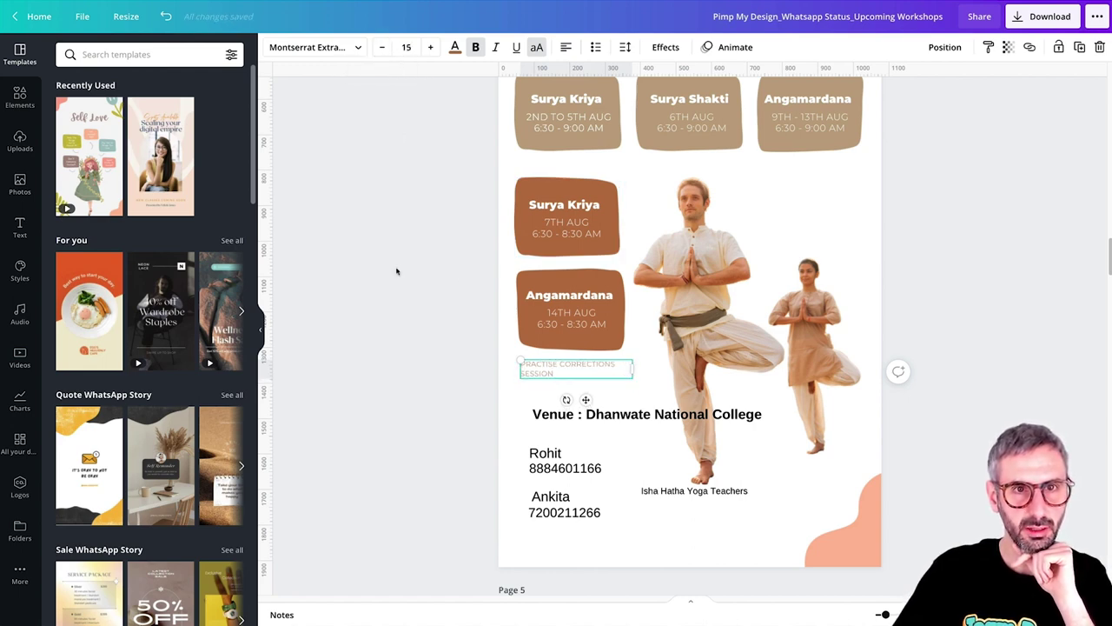
{"action": "left_click", "coordinate": [396, 272]}
{"action": "left_click", "coordinate": [551, 372]}
{"action": "left_click_drag", "start_coordinate": [551, 372], "coordinate": [558, 372]}
{"action": "mouse_move", "coordinate": [648, 374]}
{"action": "left_mouse_down"}
{"action": "mouse_move", "coordinate": [619, 373]}
{"action": "mouse_move", "coordinate": [632, 375]}
{"action": "left_mouse_up"}
{"action": "scroll", "coordinate": [713, 347], "scroll_direction": "up", "scroll_amount": 5}
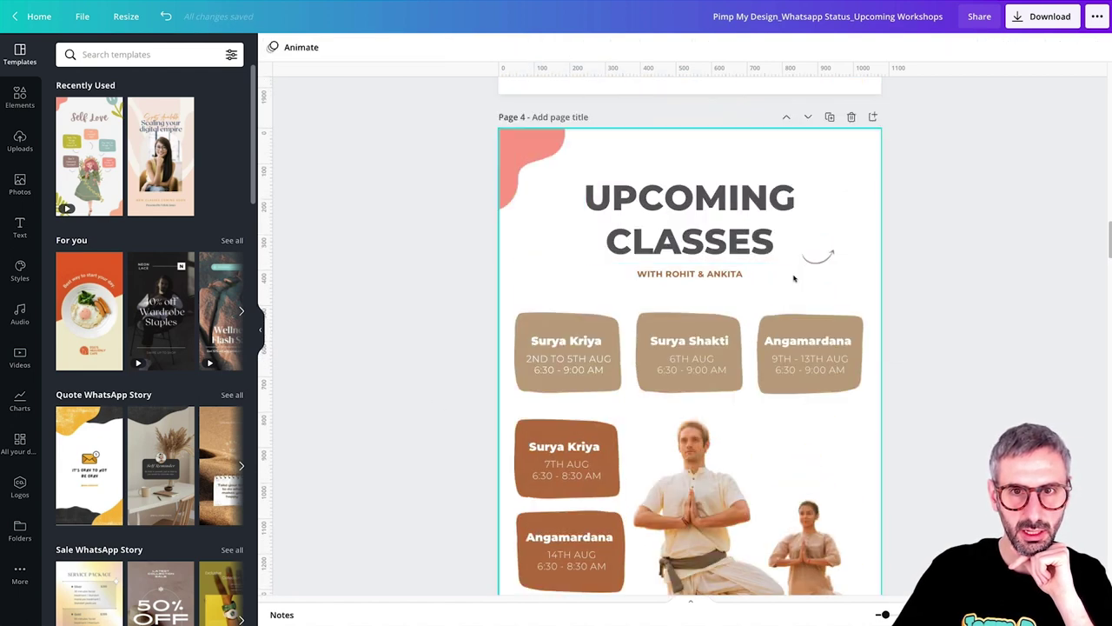
Step: Recolour the small curved arrow beside the heading to the brown of the lower session cards
{"action": "left_click", "coordinate": [817, 257]}
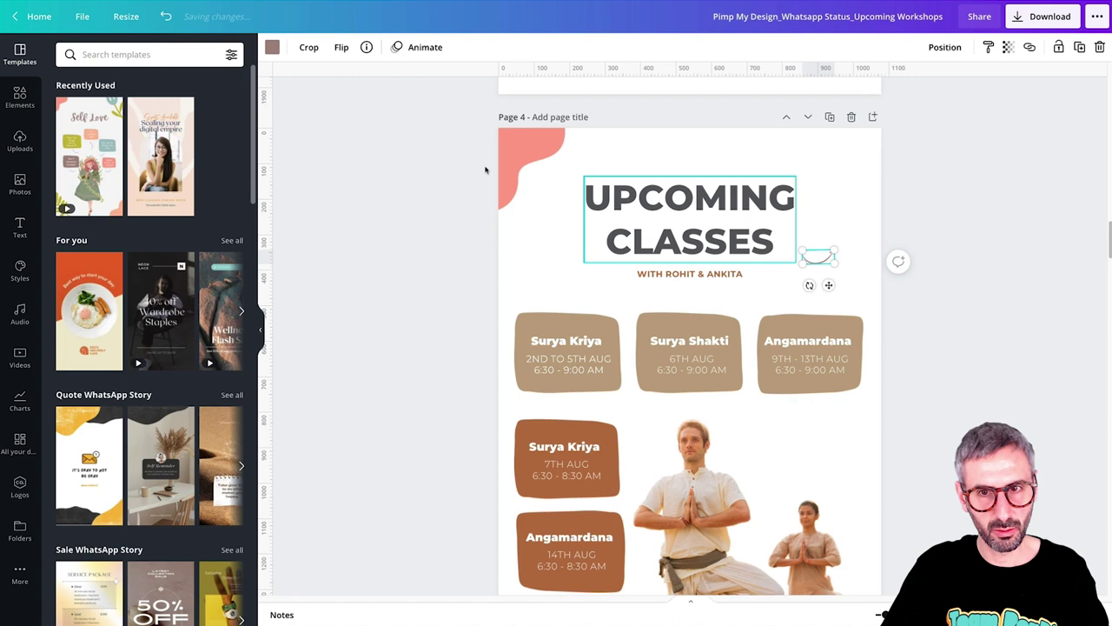
{"action": "left_click", "coordinate": [272, 48]}
{"action": "left_click", "coordinate": [200, 112]}
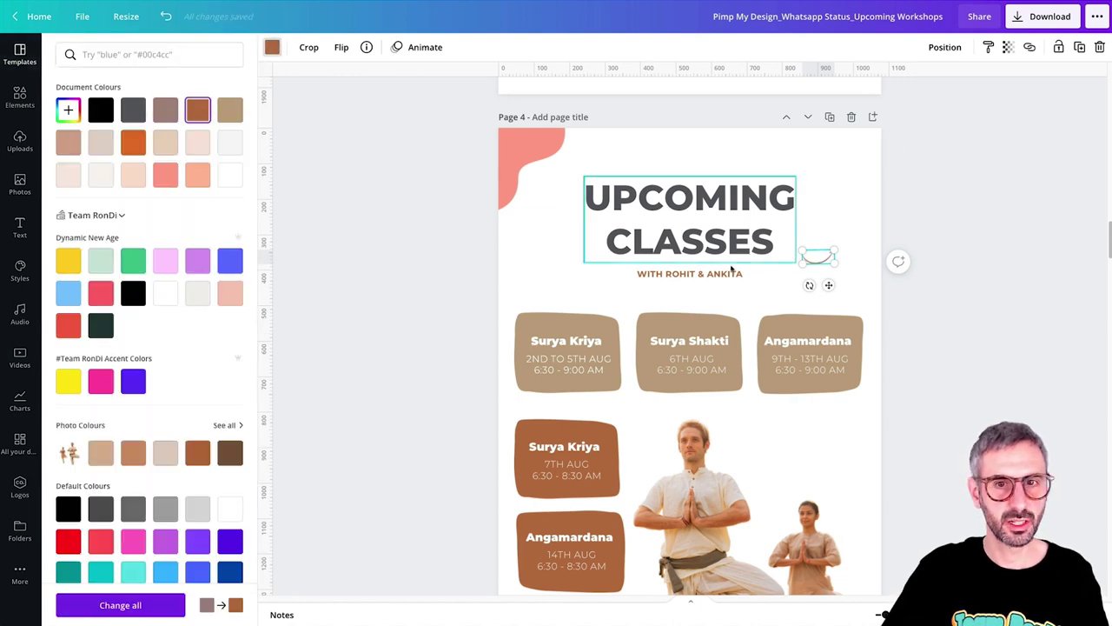
Step: Move the curved arrow to the lower Angamardana card and rotate it so it points down to the practise corrections text
{"action": "left_click_drag", "start_coordinate": [828, 285], "coordinate": [539, 610]}
{"action": "scroll", "coordinate": [490, 365], "scroll_direction": "down", "scroll_amount": 4}
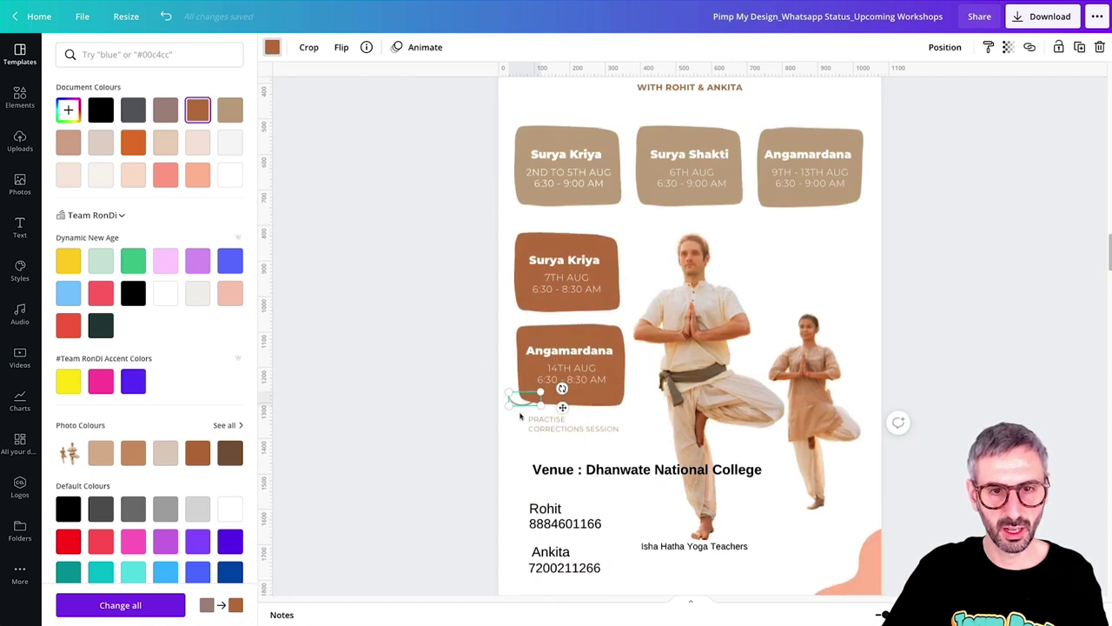
{"action": "left_click_drag", "start_coordinate": [563, 391], "coordinate": [509, 499]}
{"action": "left_click", "coordinate": [446, 393]}
{"action": "scroll", "coordinate": [446, 393], "scroll_direction": "down", "scroll_amount": 1}
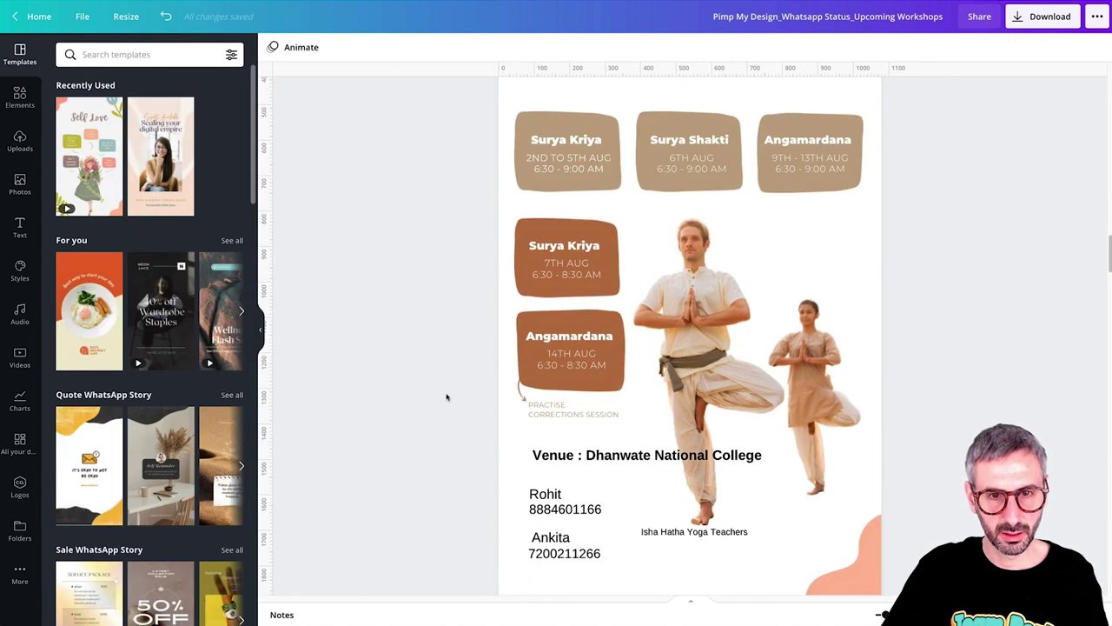
Step: Change "Session" to "Sessions" in the practise corrections text and widen its text box slightly
{"action": "left_click", "coordinate": [622, 418]}
{"action": "left_click_drag", "start_coordinate": [623, 413], "coordinate": [632, 414]}
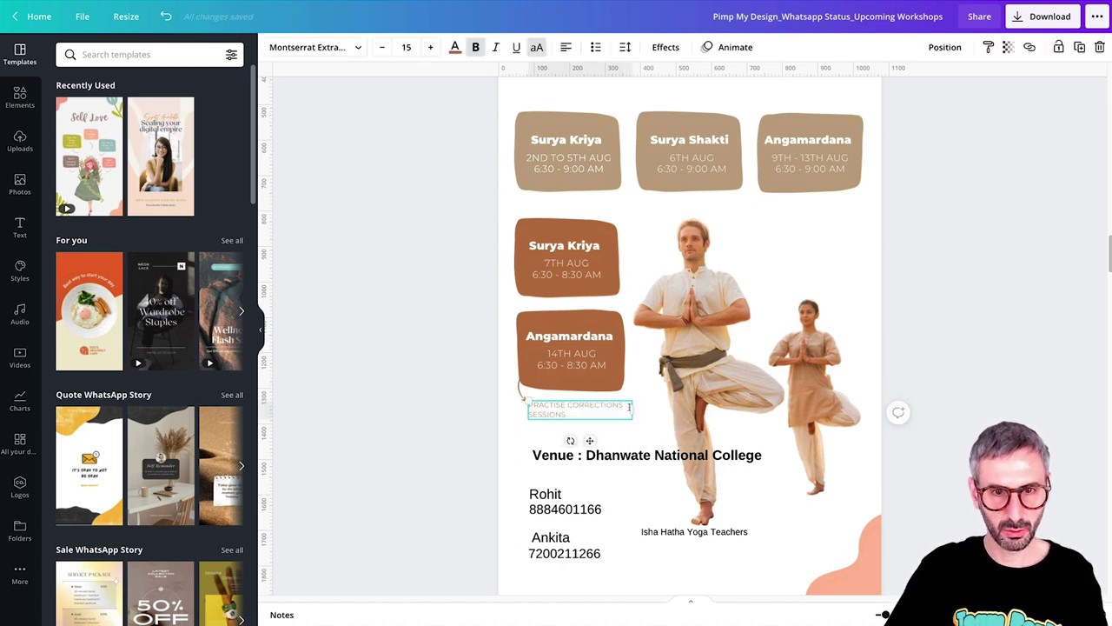
Step: Narrow the practise corrections text box to about 273 wide, keeping the text on two lines
{"action": "left_click", "coordinate": [431, 433]}
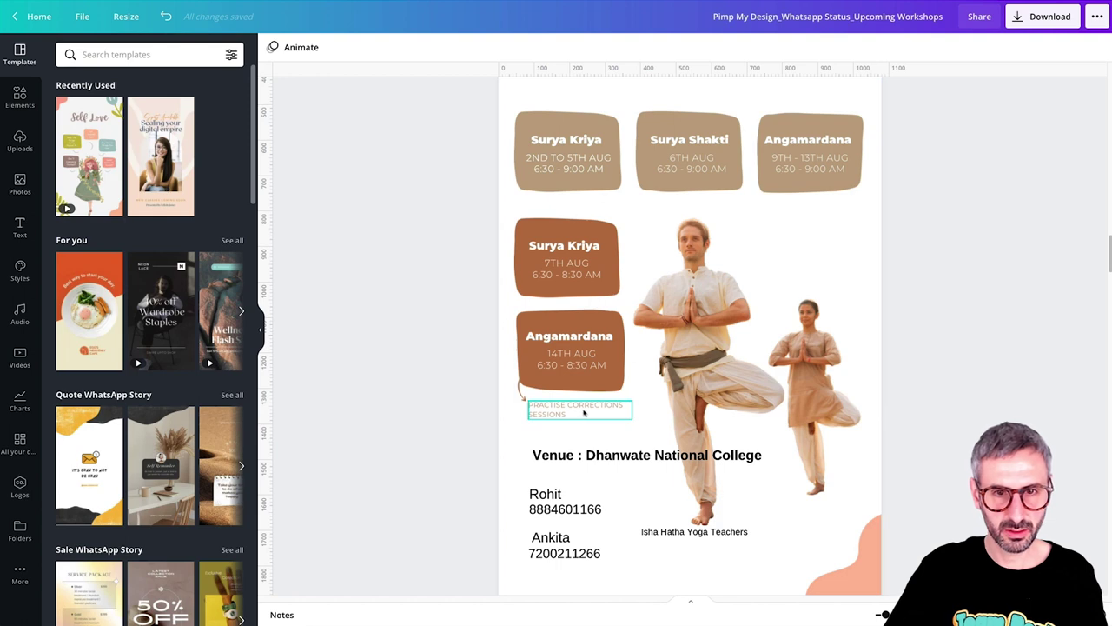
{"action": "left_click", "coordinate": [622, 413]}
{"action": "left_click_drag", "start_coordinate": [633, 413], "coordinate": [633, 417]}
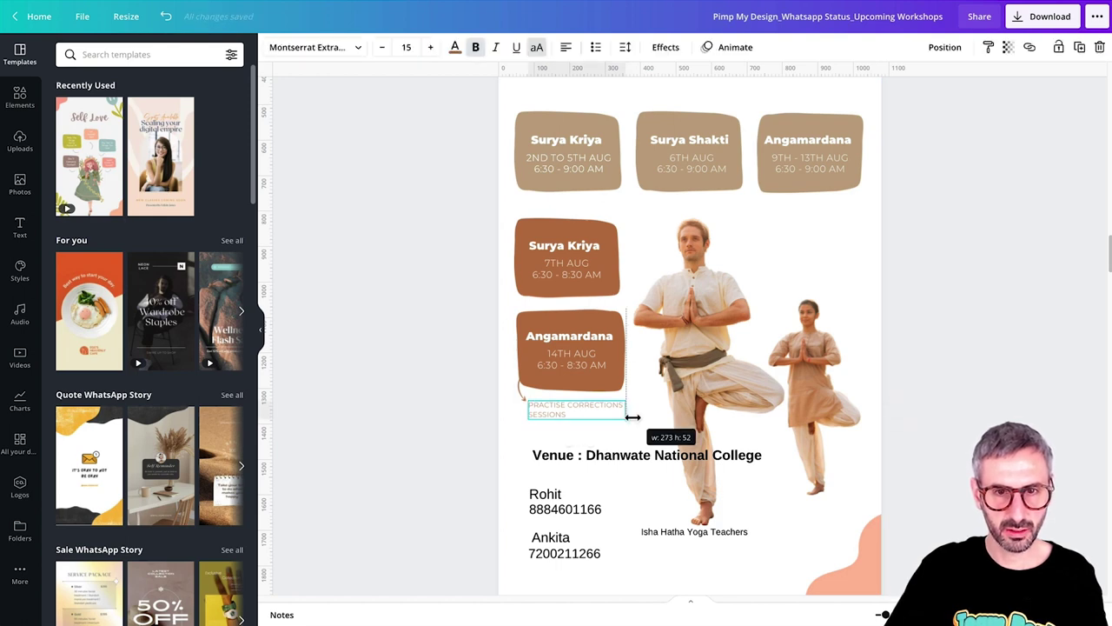
{"action": "left_click", "coordinate": [416, 421]}
Step: Copy the two yoga logos from the bottom of page 3 and paste them onto page 4
{"action": "scroll", "coordinate": [416, 421], "scroll_direction": "down", "scroll_amount": 1}
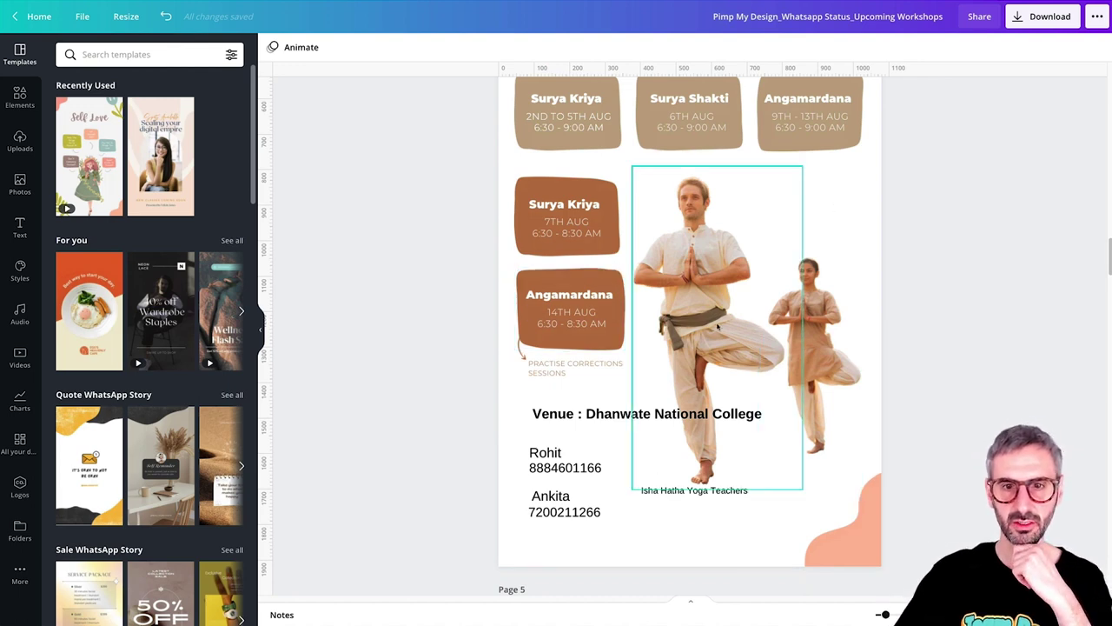
{"action": "left_click", "coordinate": [582, 417]}
{"action": "scroll", "coordinate": [582, 417], "scroll_direction": "up", "scroll_amount": 3}
{"action": "scroll", "coordinate": [879, 469], "scroll_direction": "down", "scroll_amount": 2}
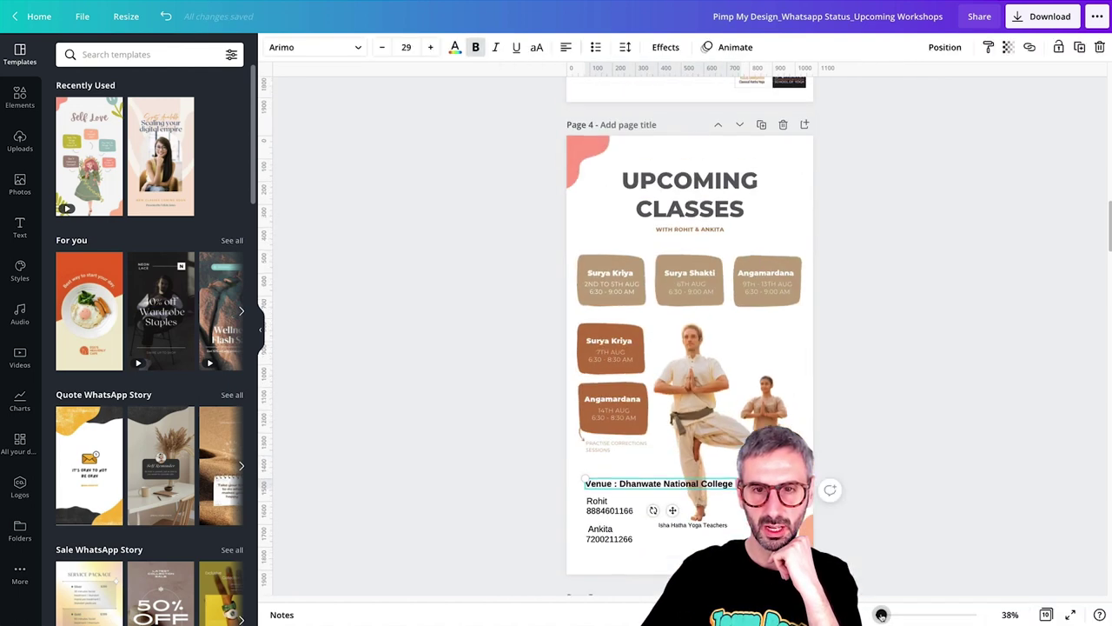
{"action": "scroll", "coordinate": [877, 447], "scroll_direction": "down", "scroll_amount": 1}
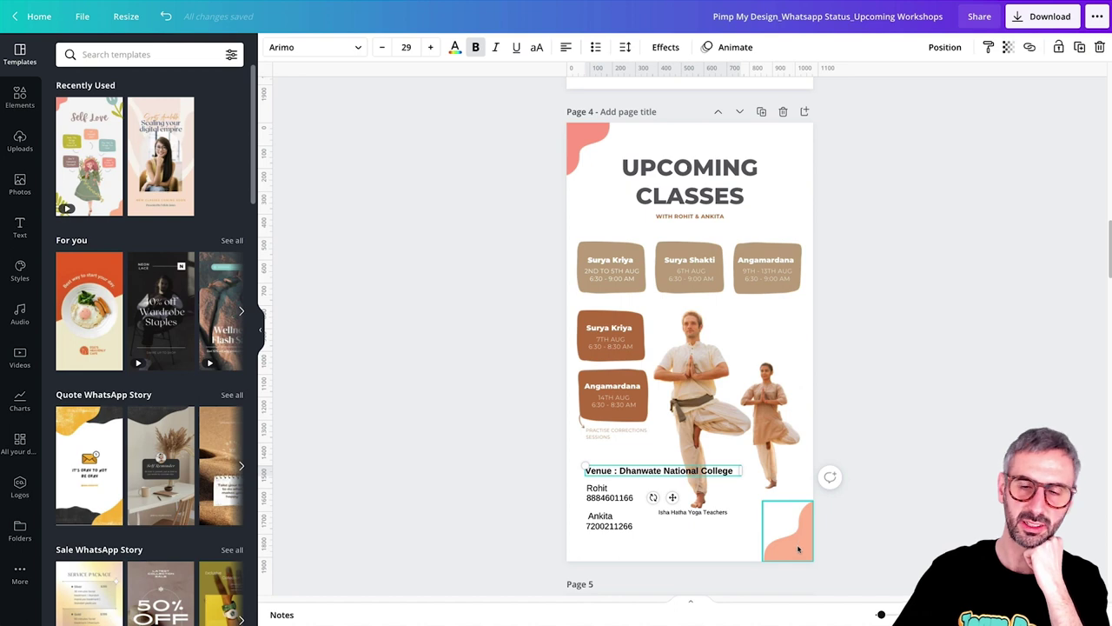
{"action": "scroll", "coordinate": [765, 365], "scroll_direction": "up", "scroll_amount": 5}
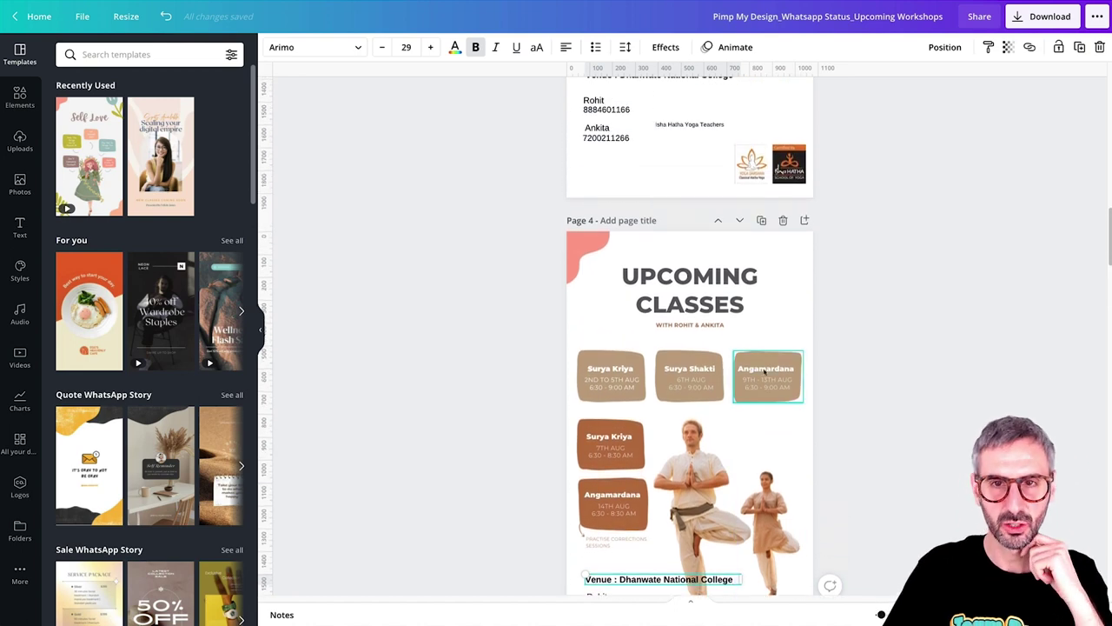
{"action": "left_click_drag", "start_coordinate": [737, 383], "coordinate": [810, 442]}
{"action": "scroll", "coordinate": [782, 347], "scroll_direction": "down", "scroll_amount": 8}
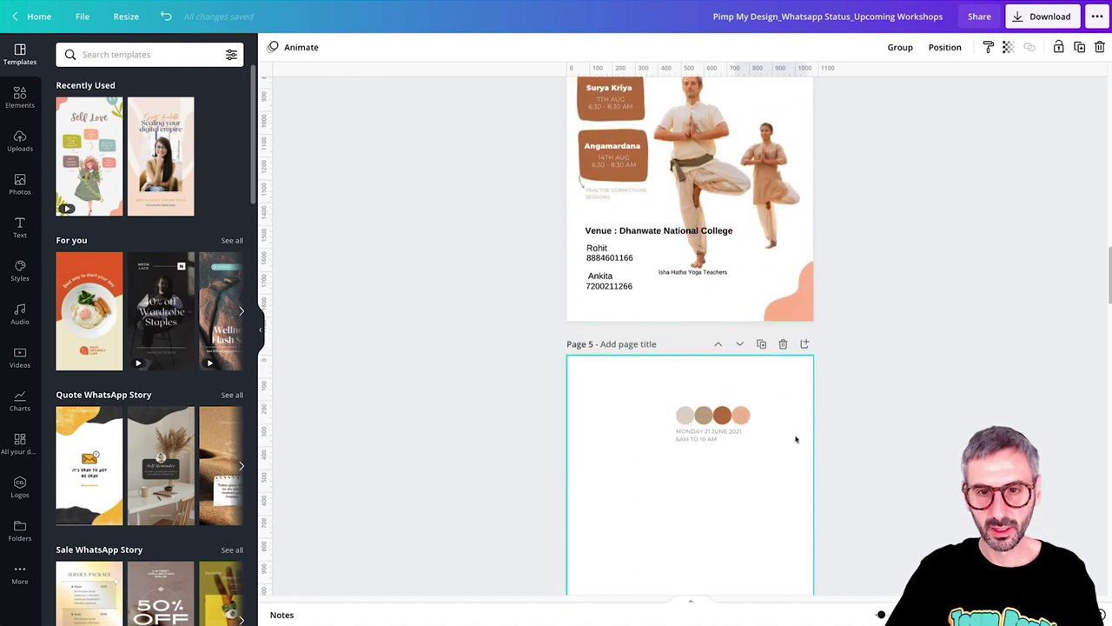
{"action": "left_click", "coordinate": [775, 318]}
{"action": "key", "text": "ctrl+v"}
{"action": "left_click", "coordinate": [946, 293]}
{"action": "scroll", "coordinate": [946, 292], "scroll_direction": "up", "scroll_amount": 1}
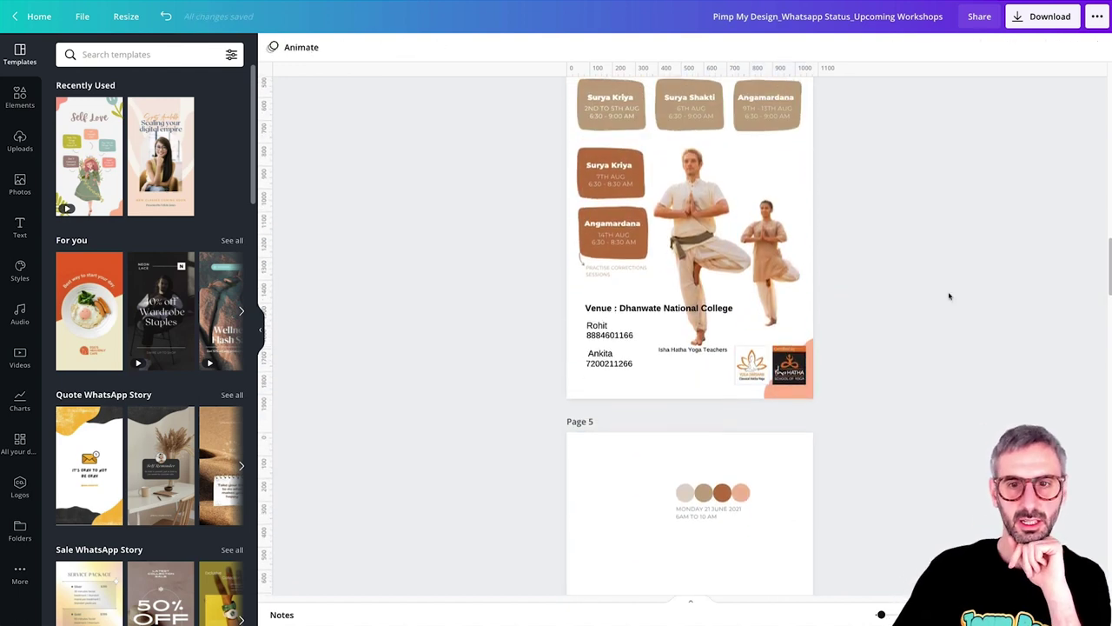
Step: Delete the peach corner shape behind the logos and the "Isha Hatha Yoga Teachers" line from page 4
{"action": "left_click", "coordinate": [782, 397]}
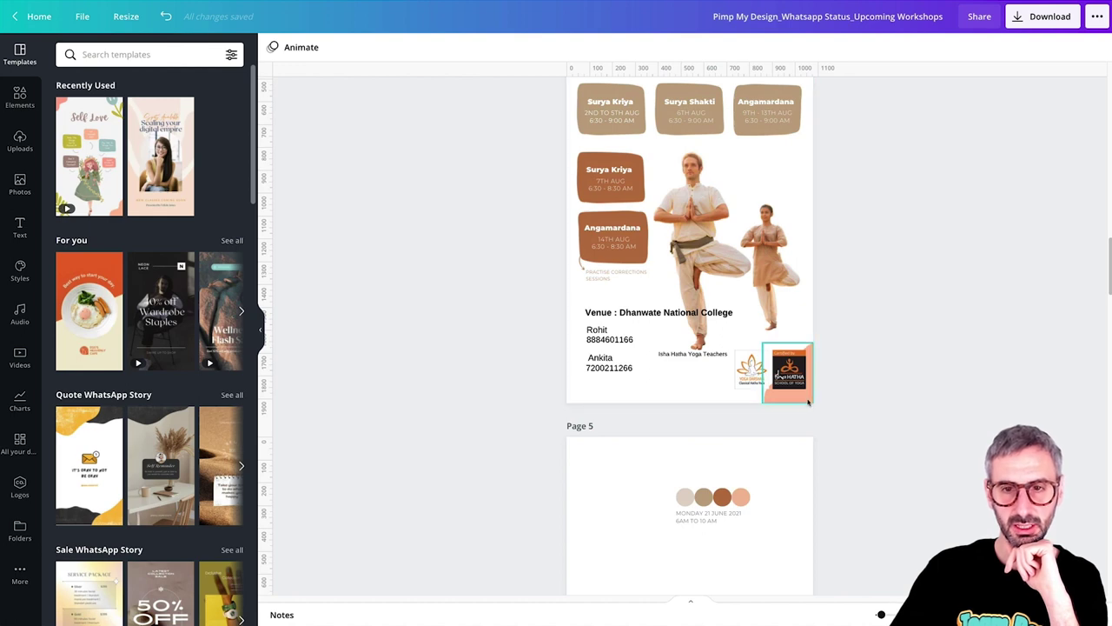
{"action": "key", "text": "Delete"}
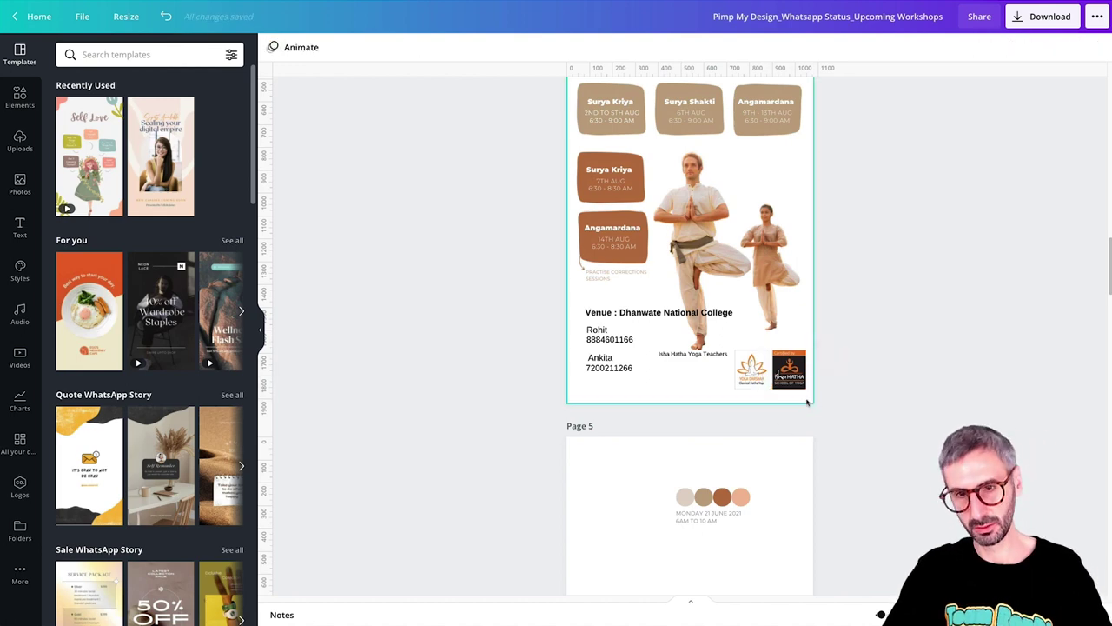
{"action": "scroll", "coordinate": [949, 456], "scroll_direction": "up", "scroll_amount": 2}
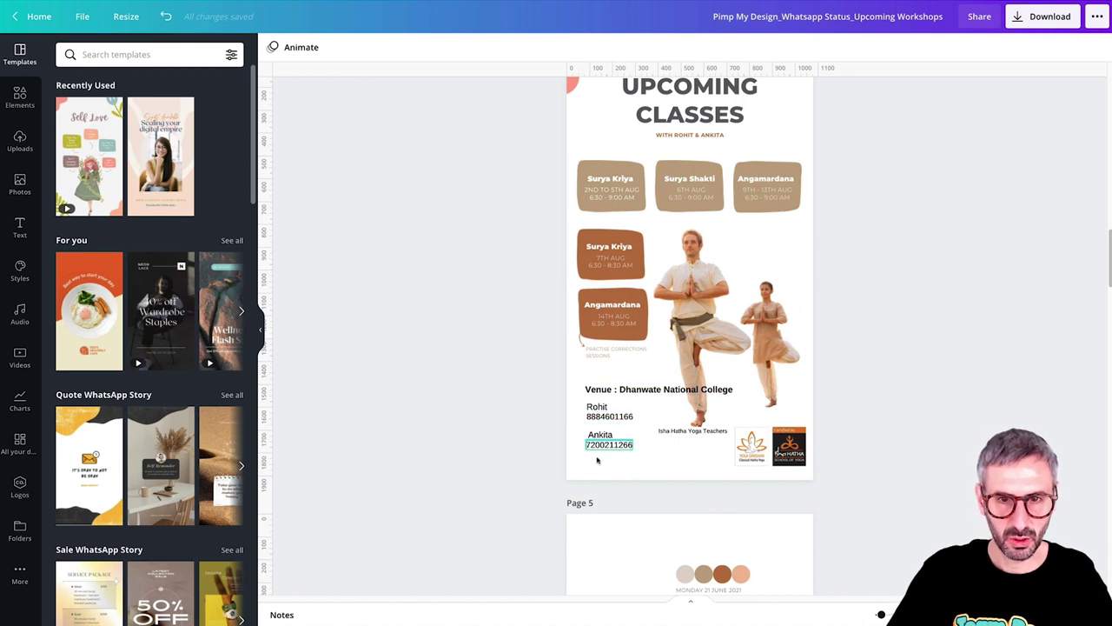
{"action": "left_click", "coordinate": [695, 431]}
{"action": "left_click_drag", "start_coordinate": [700, 443], "coordinate": [687, 470]}
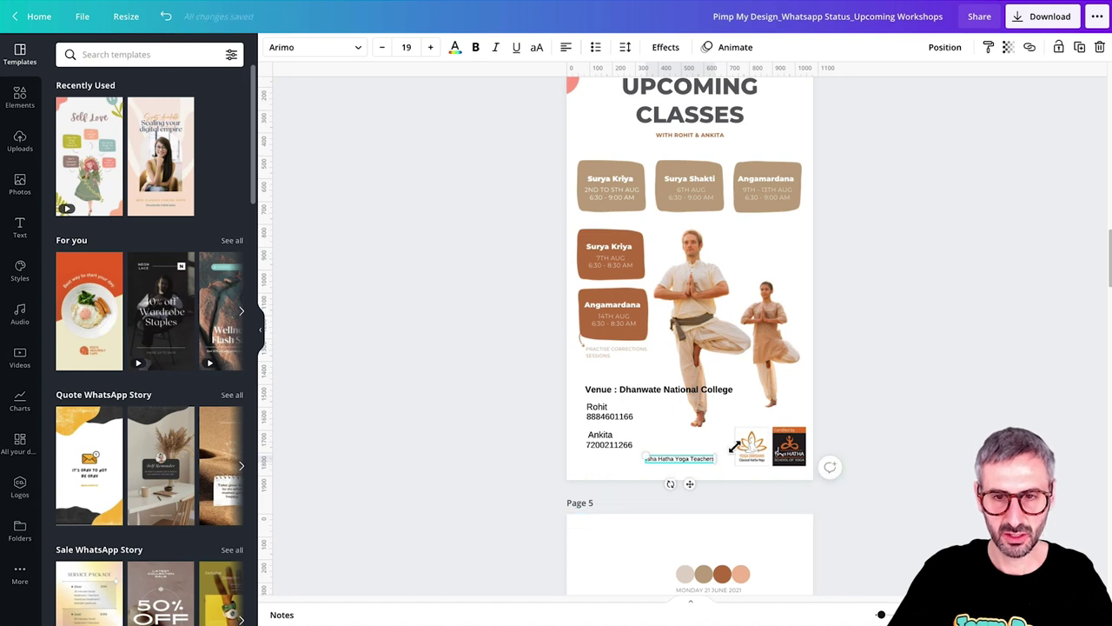
{"action": "scroll", "coordinate": [734, 446], "scroll_direction": "up", "scroll_amount": 2}
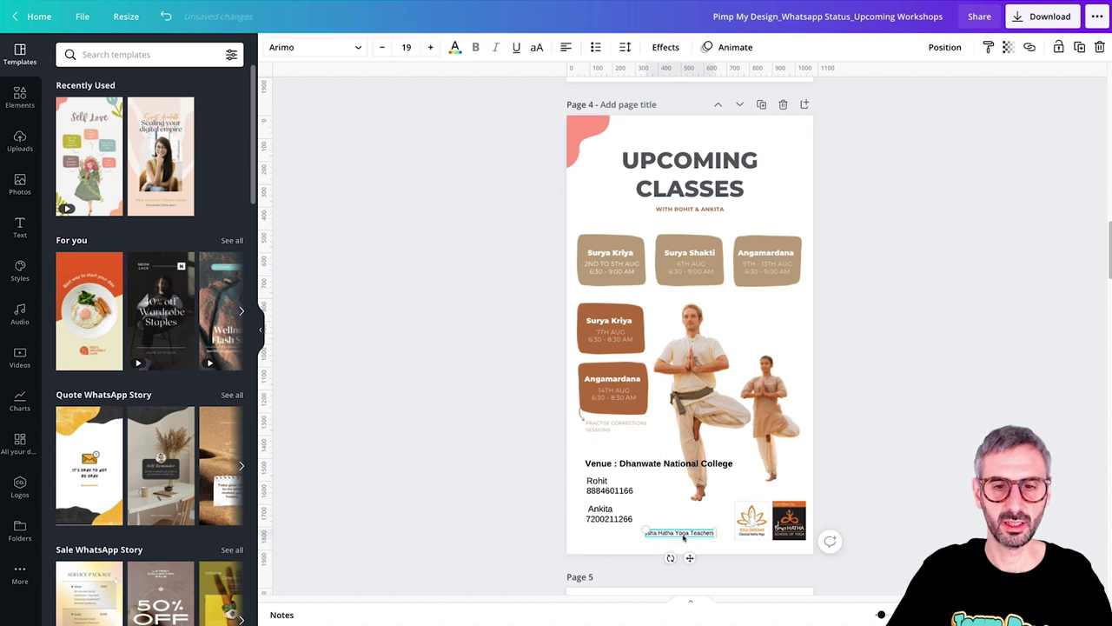
{"action": "key", "text": "Delete"}
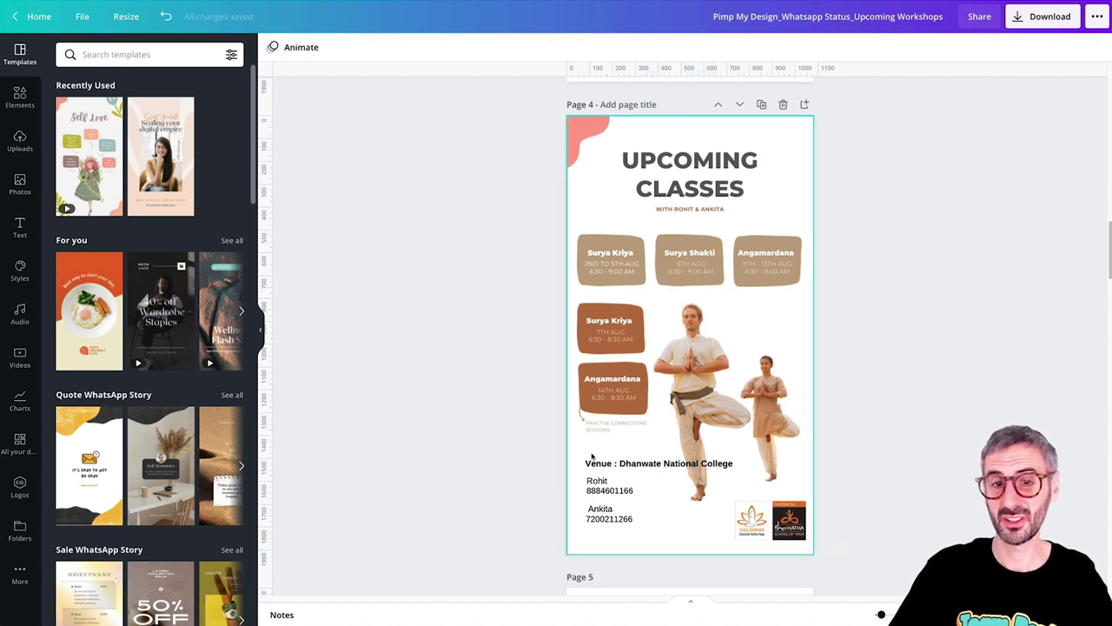
Step: Remove "Venue :" from the Dhanwate National College line and move the line below the contact details
{"action": "left_click", "coordinate": [622, 465]}
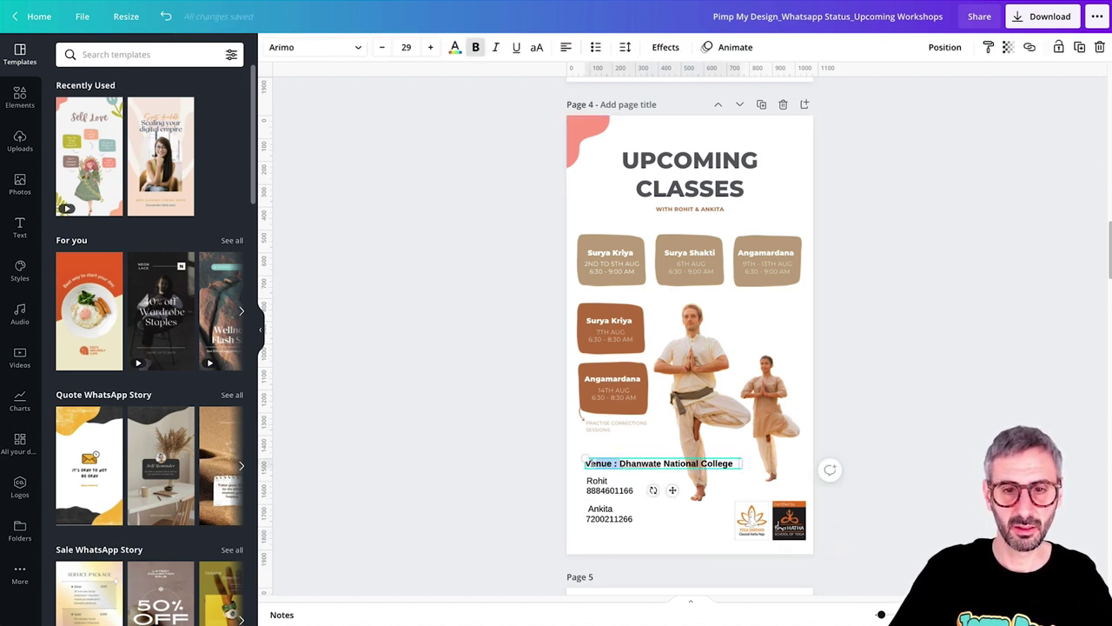
{"action": "key", "text": "BackSpace"}
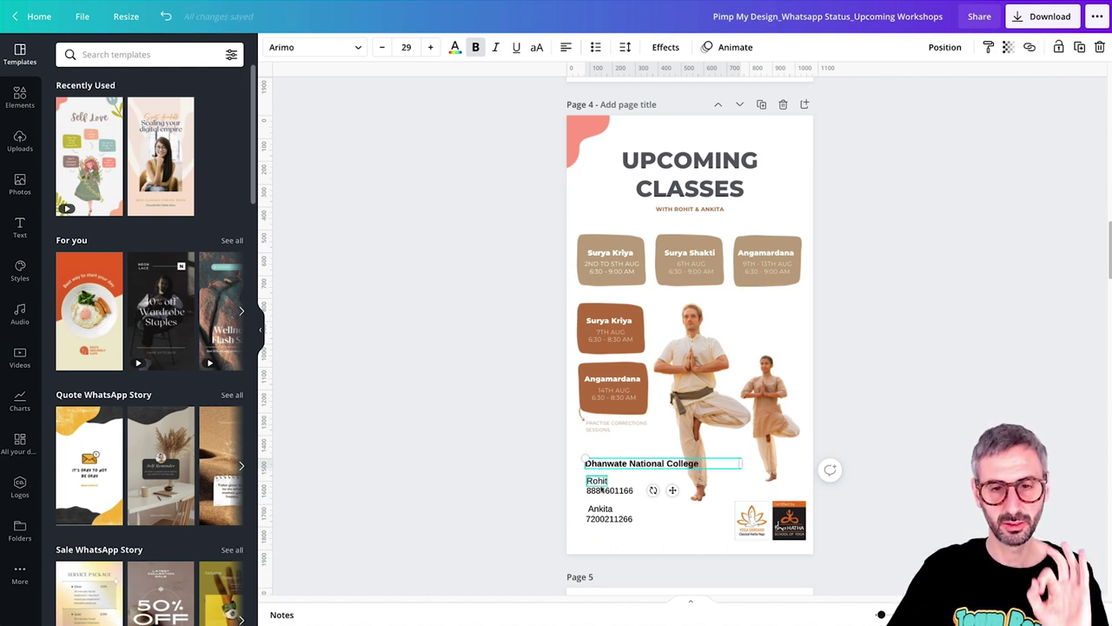
{"action": "left_click", "coordinate": [458, 473]}
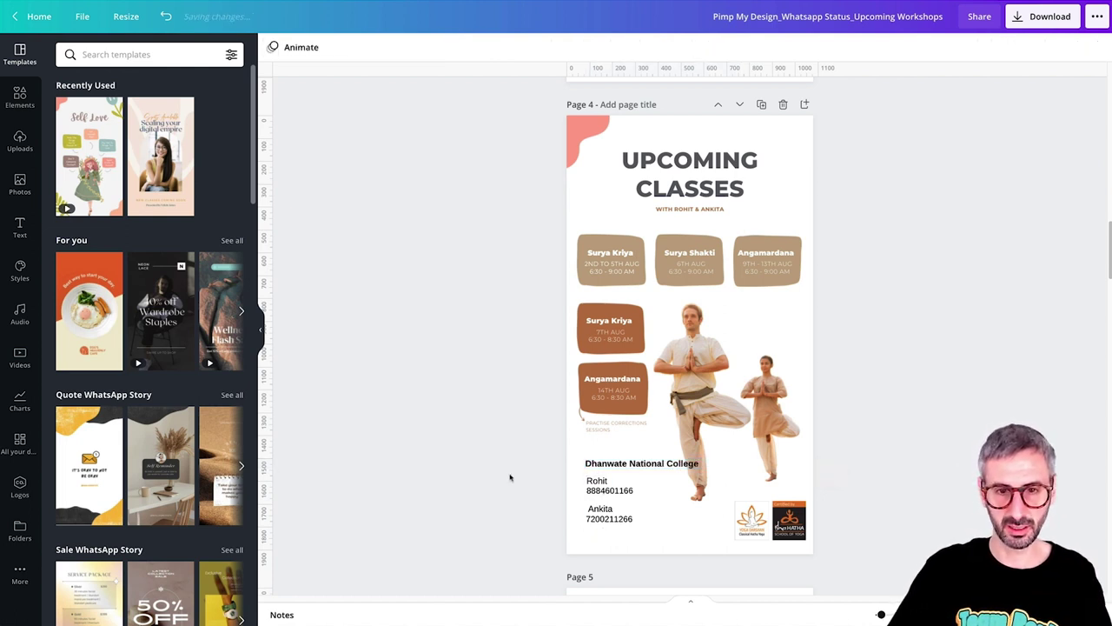
{"action": "left_click_drag", "start_coordinate": [635, 466], "coordinate": [635, 535]}
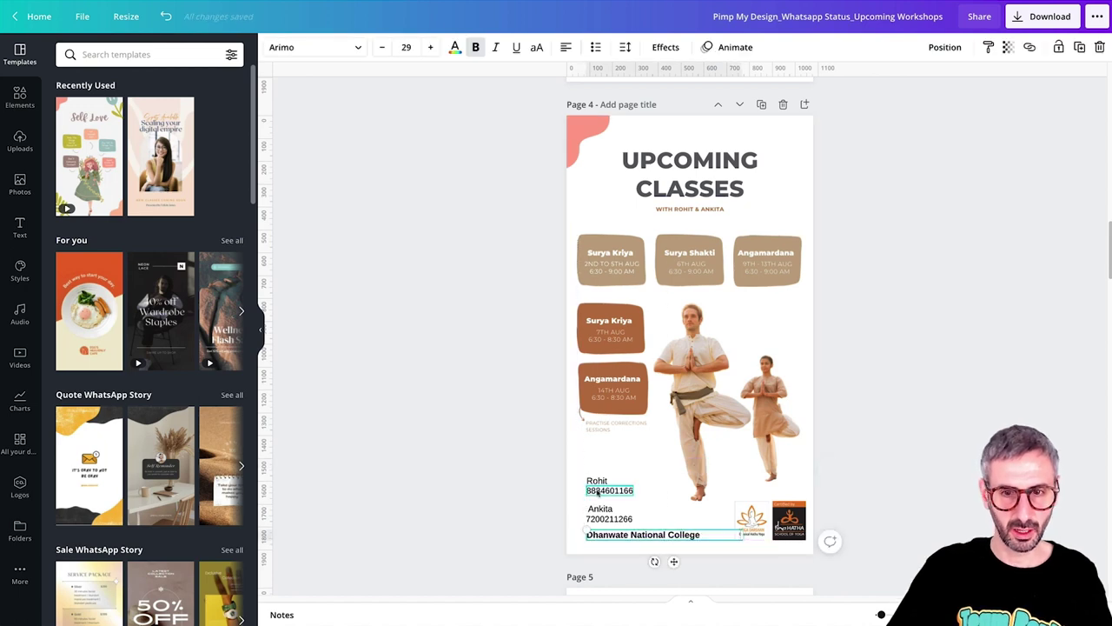
{"action": "left_click_drag", "start_coordinate": [527, 455], "coordinate": [560, 521]}
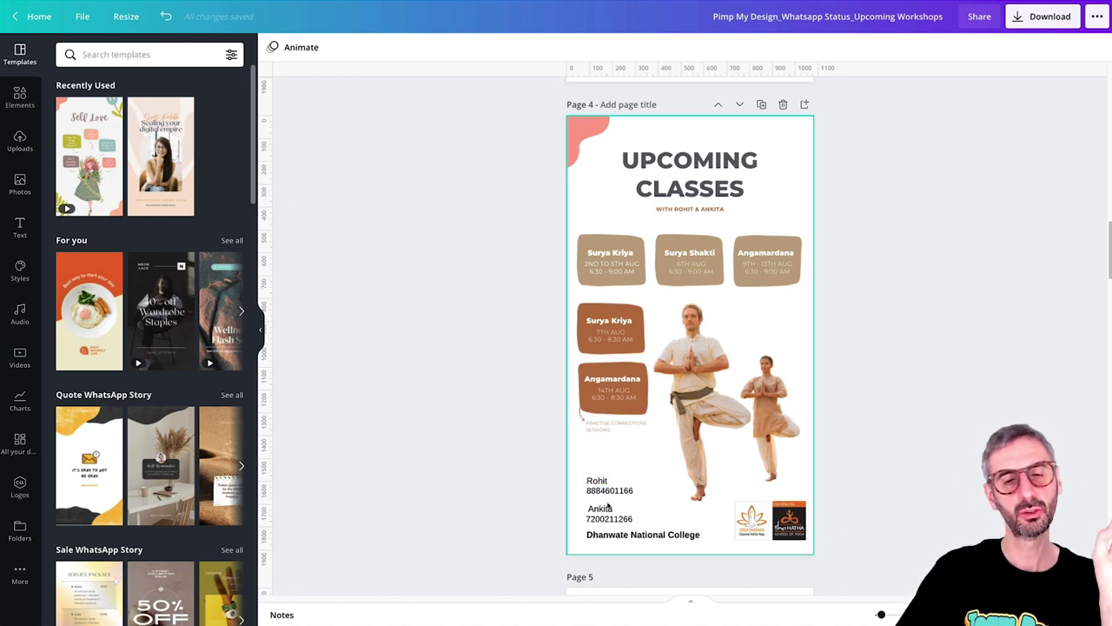
Step: Search the elements for "location icon", limit the results to graphics, and insert the outlined pin with an oval base
{"action": "left_click", "coordinate": [606, 538]}
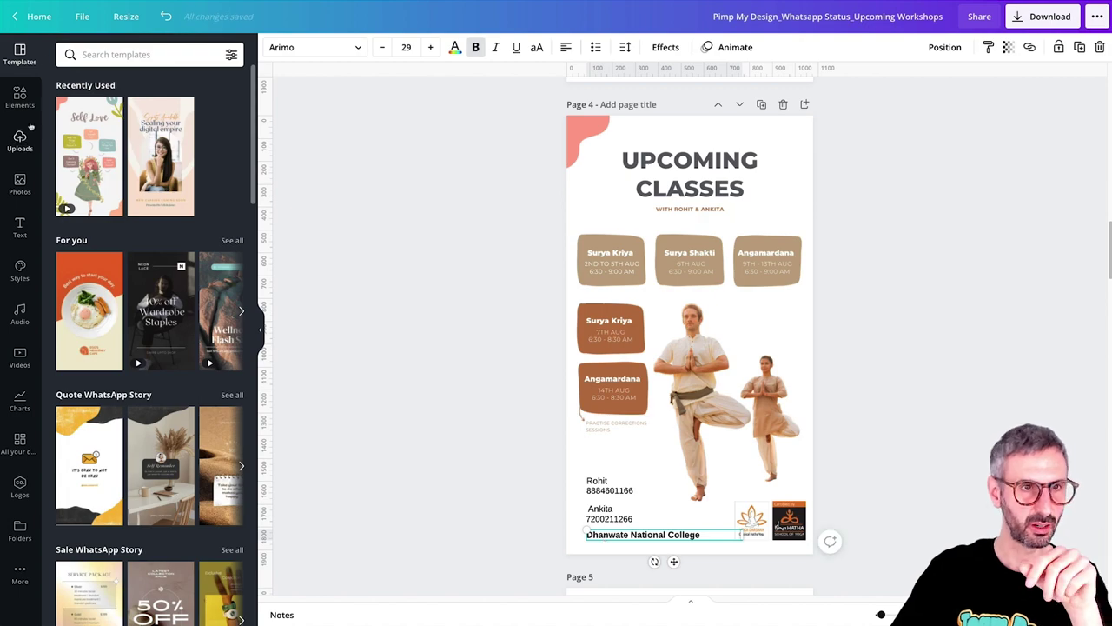
{"action": "left_click", "coordinate": [19, 97]}
{"action": "left_click", "coordinate": [130, 54]}
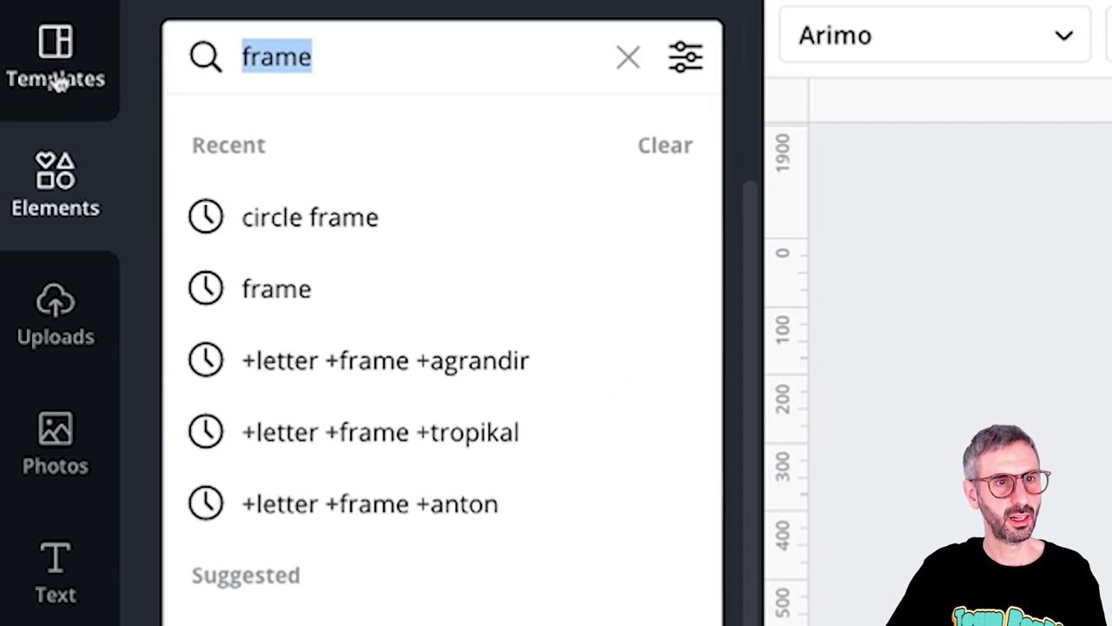
{"action": "type", "text": "location icon"}
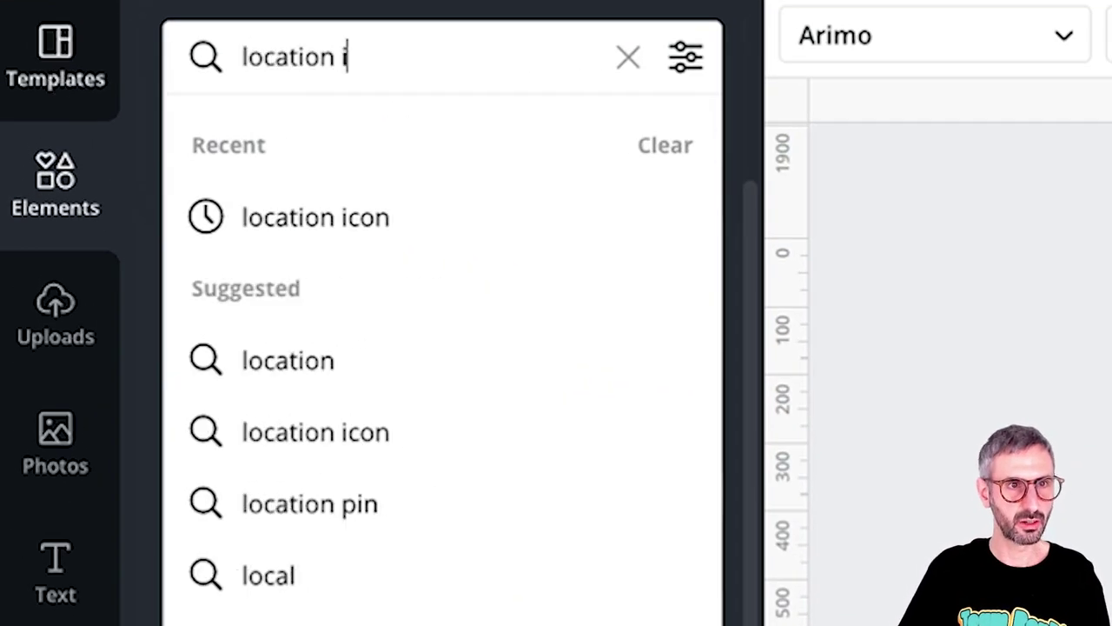
{"action": "key", "text": "Return"}
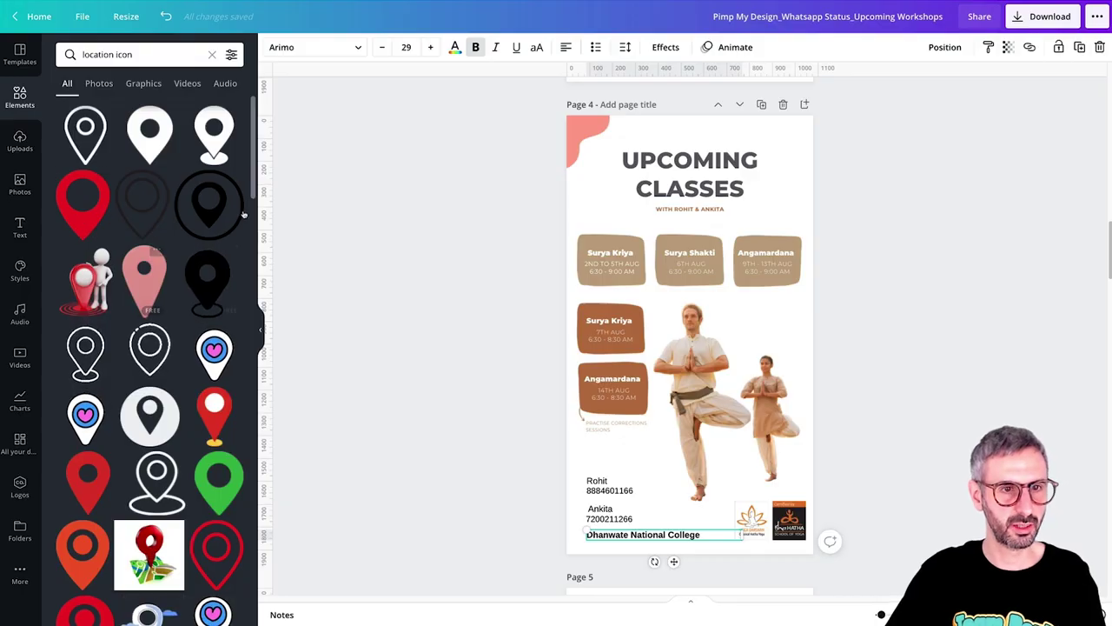
{"action": "scroll", "coordinate": [182, 395], "scroll_direction": "down", "scroll_amount": 5}
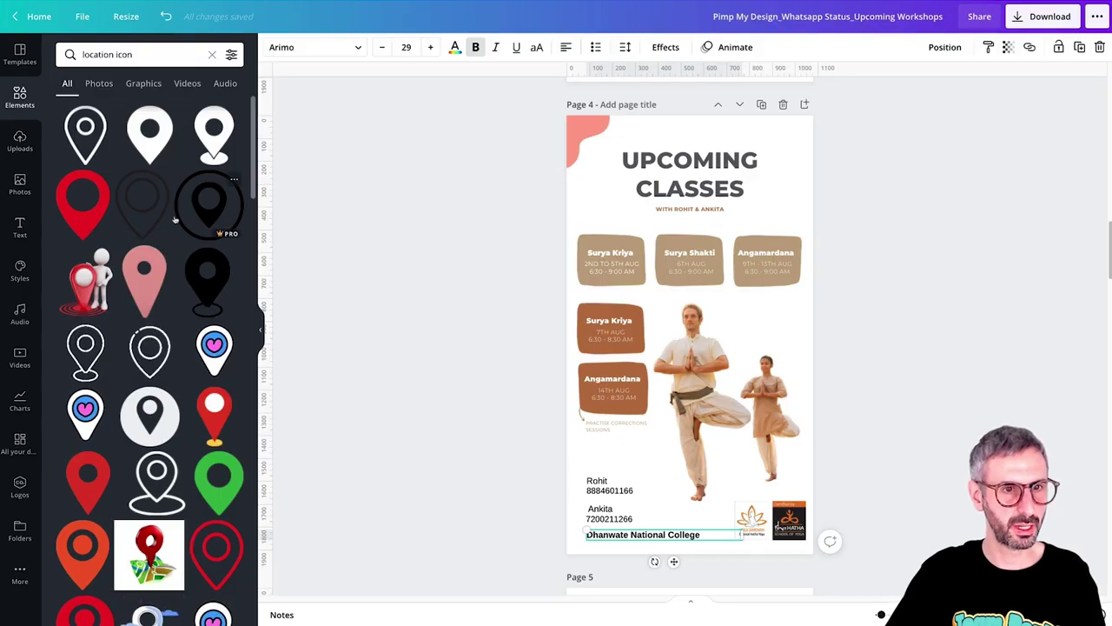
{"action": "scroll", "coordinate": [182, 396], "scroll_direction": "down", "scroll_amount": 10}
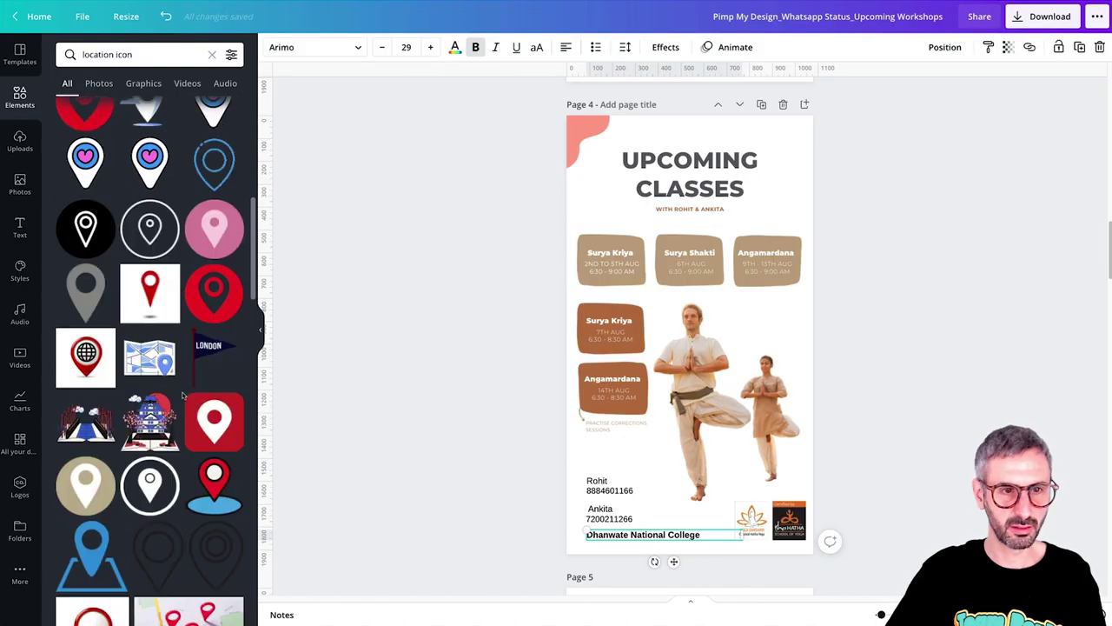
{"action": "scroll", "coordinate": [183, 395], "scroll_direction": "down", "scroll_amount": 10}
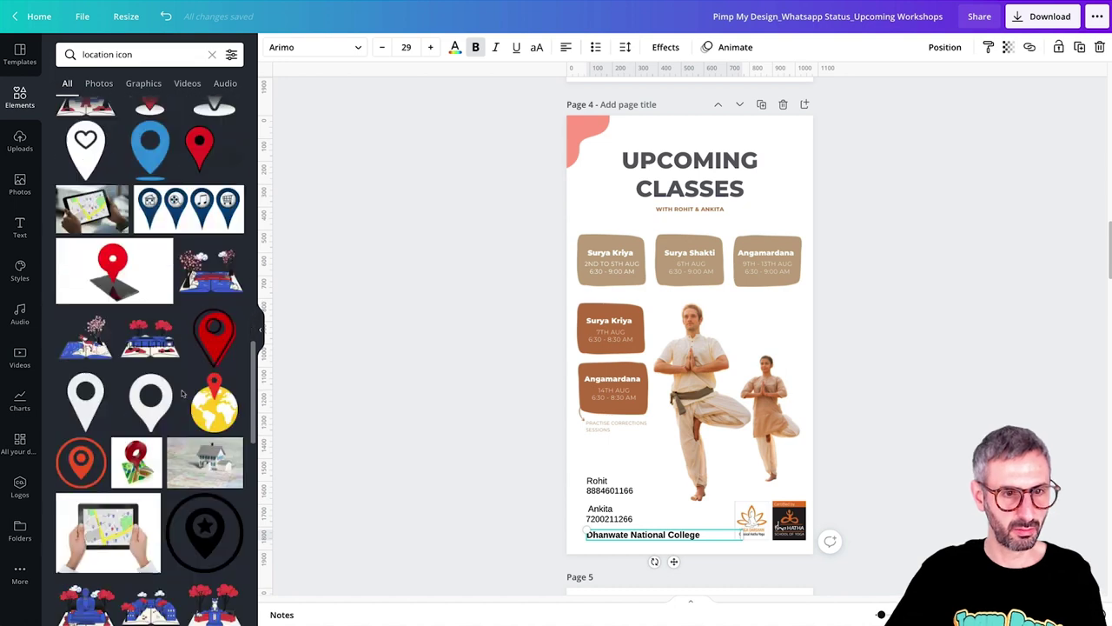
{"action": "scroll", "coordinate": [182, 396], "scroll_direction": "down", "scroll_amount": 5}
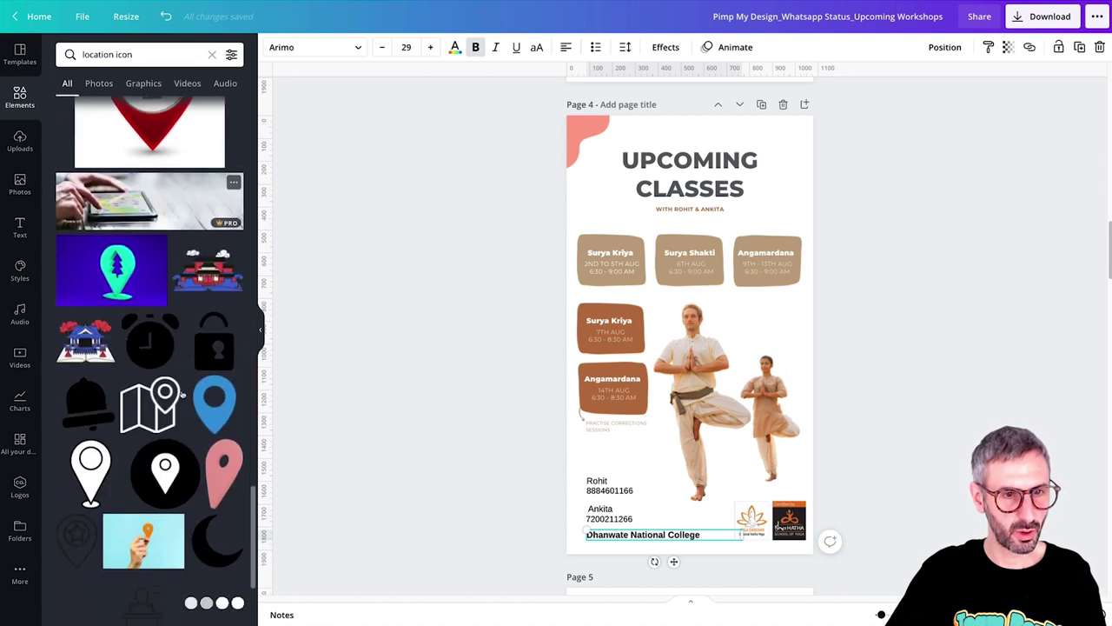
{"action": "scroll", "coordinate": [165, 261], "scroll_direction": "up", "scroll_amount": 5}
{"action": "left_click", "coordinate": [143, 82]}
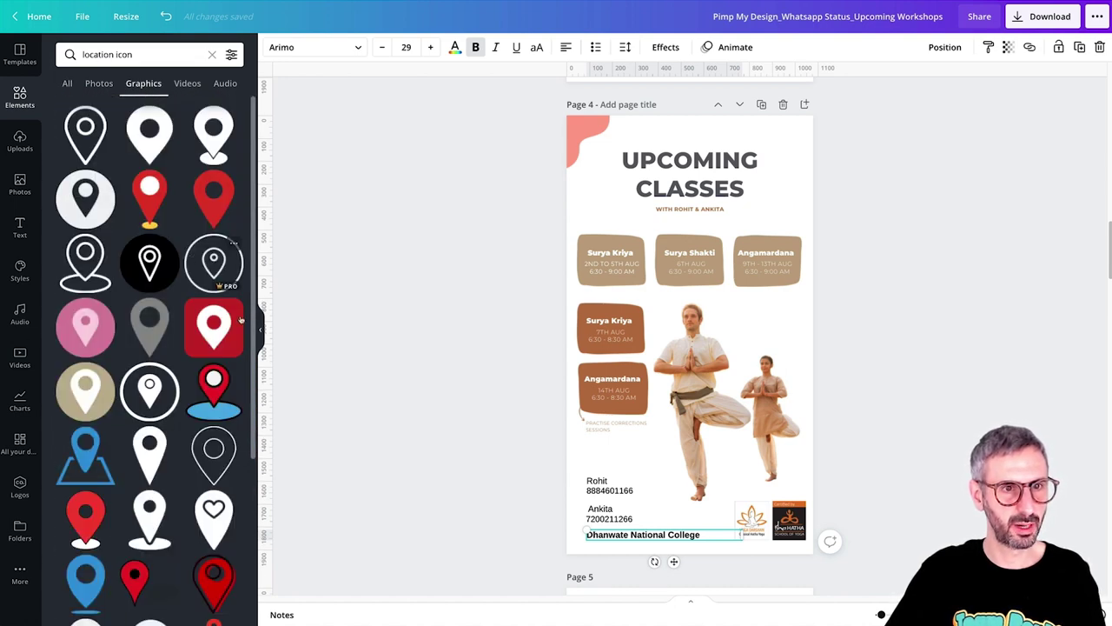
{"action": "left_click", "coordinate": [88, 272]}
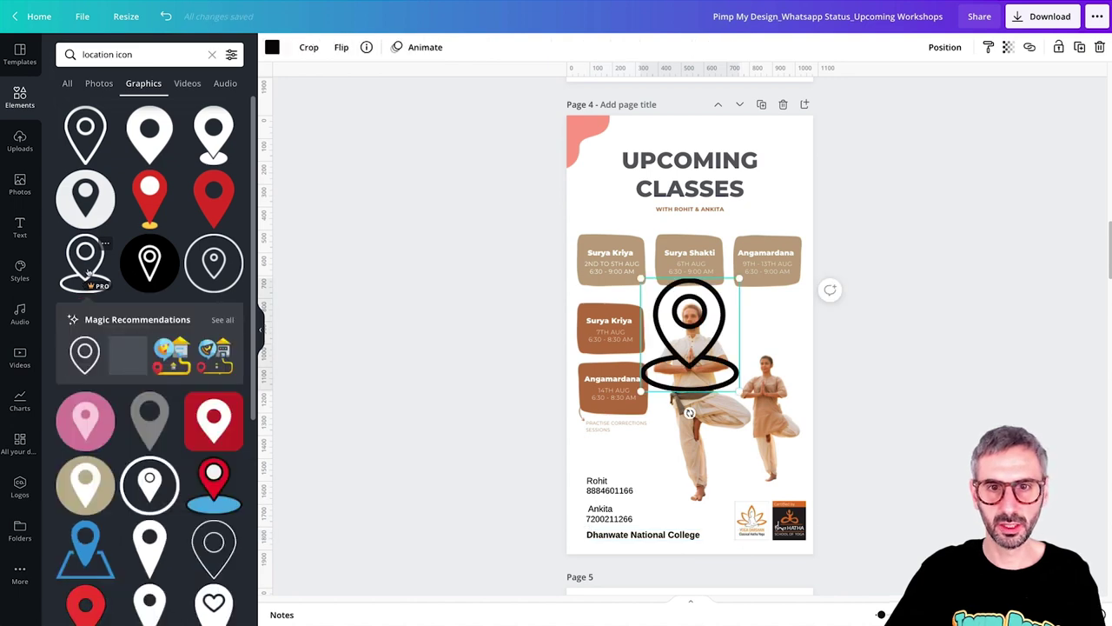
Step: Recolour the location pin to the heading's dark grey, shrink it to a small icon and move it above the contact details
{"action": "left_click", "coordinate": [272, 48]}
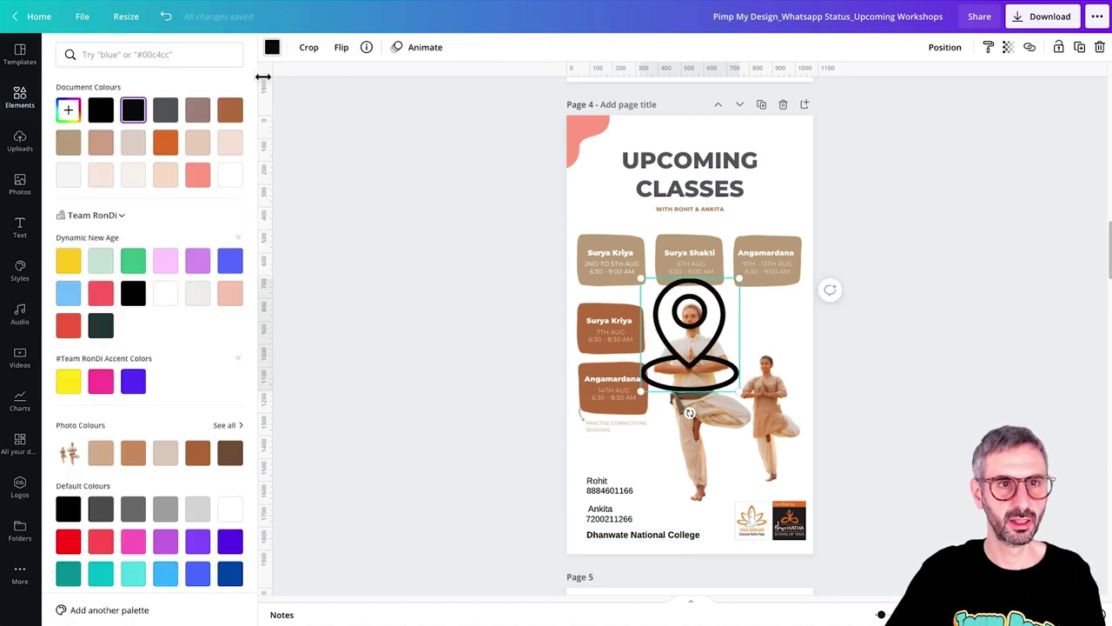
{"action": "left_click", "coordinate": [165, 113]}
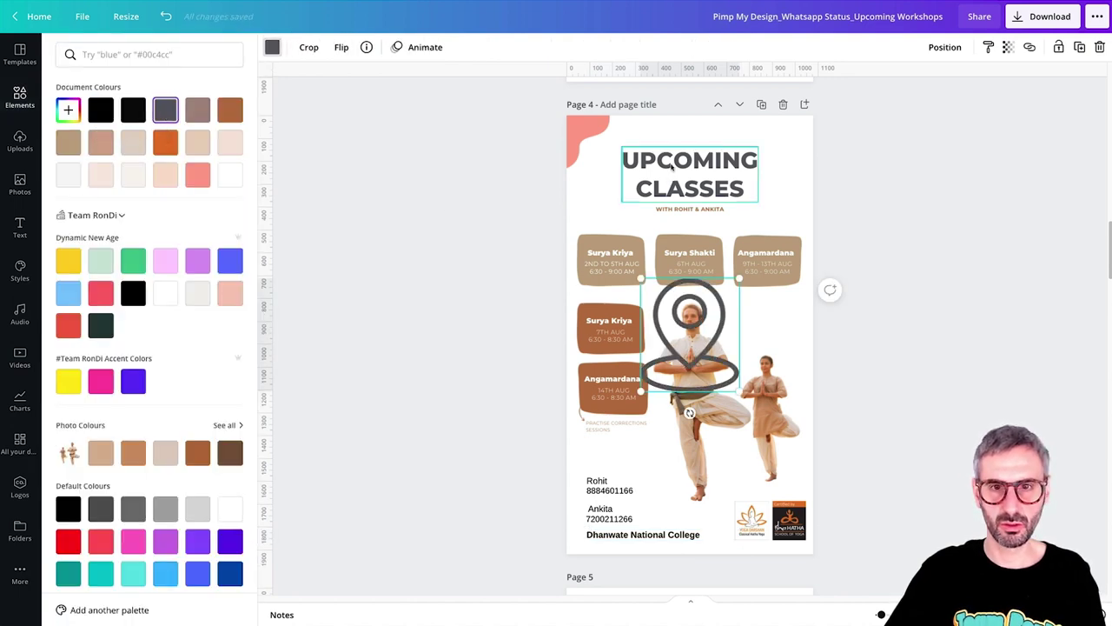
{"action": "left_click_drag", "start_coordinate": [738, 280], "coordinate": [661, 367]}
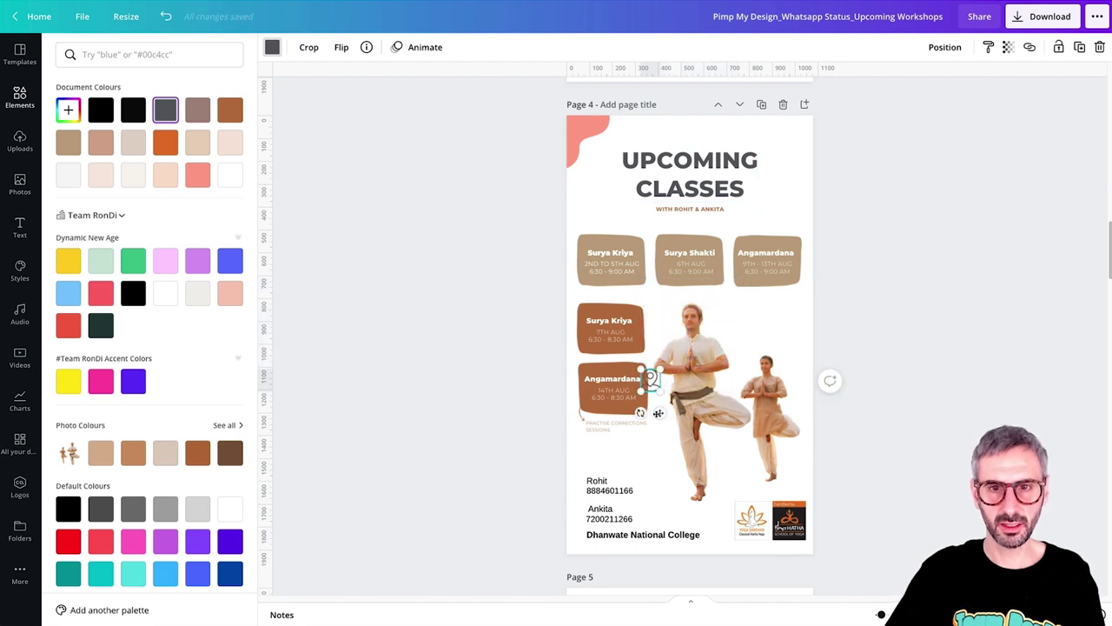
{"action": "left_click_drag", "start_coordinate": [659, 413], "coordinate": [652, 470]}
Step: Narrow the Dhanwate National College text box to fit its text and place the location pin directly in front of it
{"action": "left_click", "coordinate": [650, 533]}
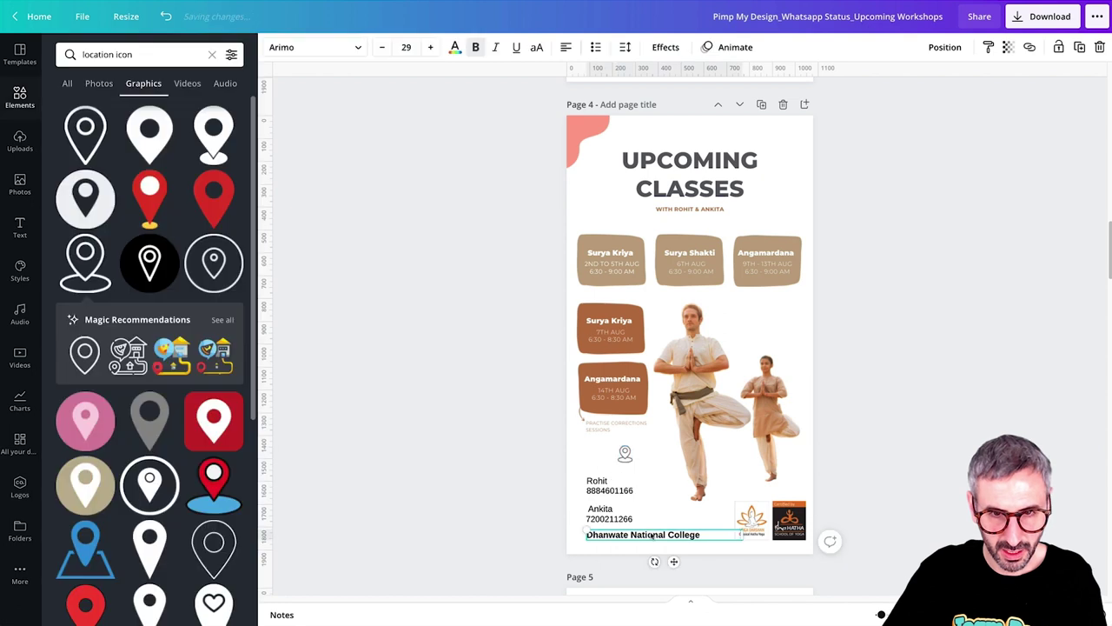
{"action": "left_click_drag", "start_coordinate": [744, 536], "coordinate": [712, 539]}
{"action": "left_click_drag", "start_coordinate": [623, 461], "coordinate": [578, 538]}
Step: Recolour the Dhanwate National College text to the heading's dark grey and nudge it level with the location pin
{"action": "left_click", "coordinate": [624, 532]}
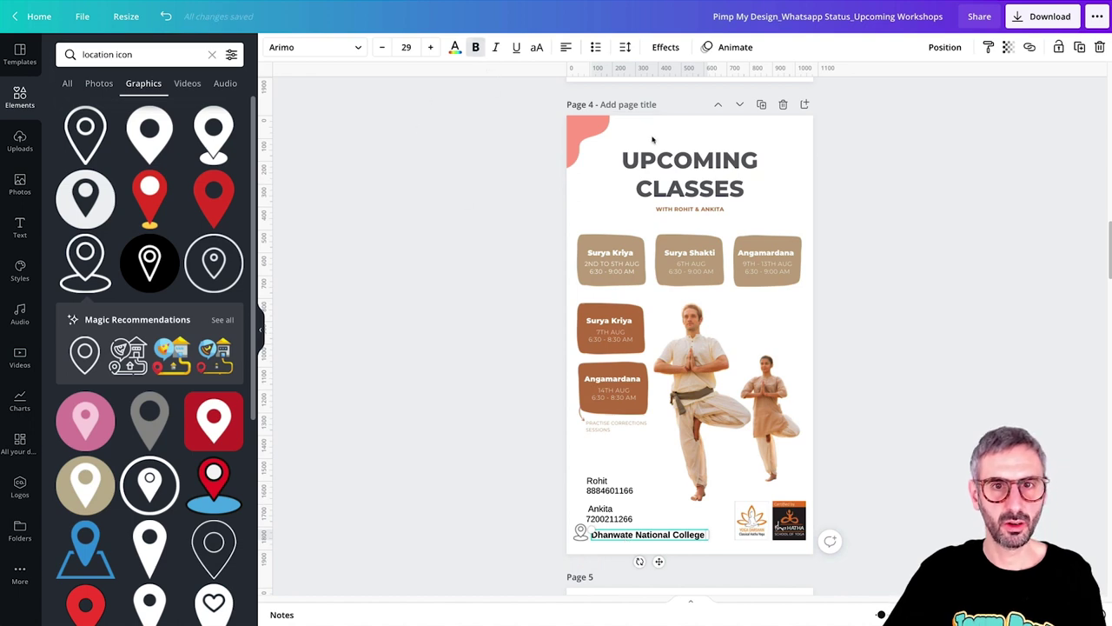
{"action": "left_click", "coordinate": [454, 47]}
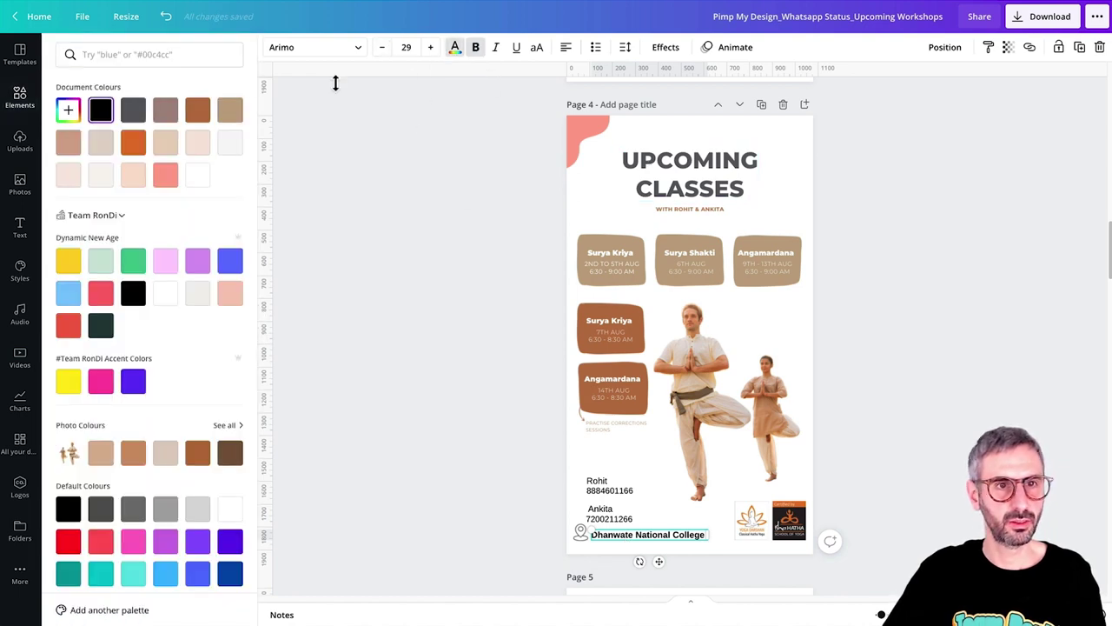
{"action": "left_click", "coordinate": [397, 417]}
{"action": "left_click_drag", "start_coordinate": [624, 535], "coordinate": [628, 532]}
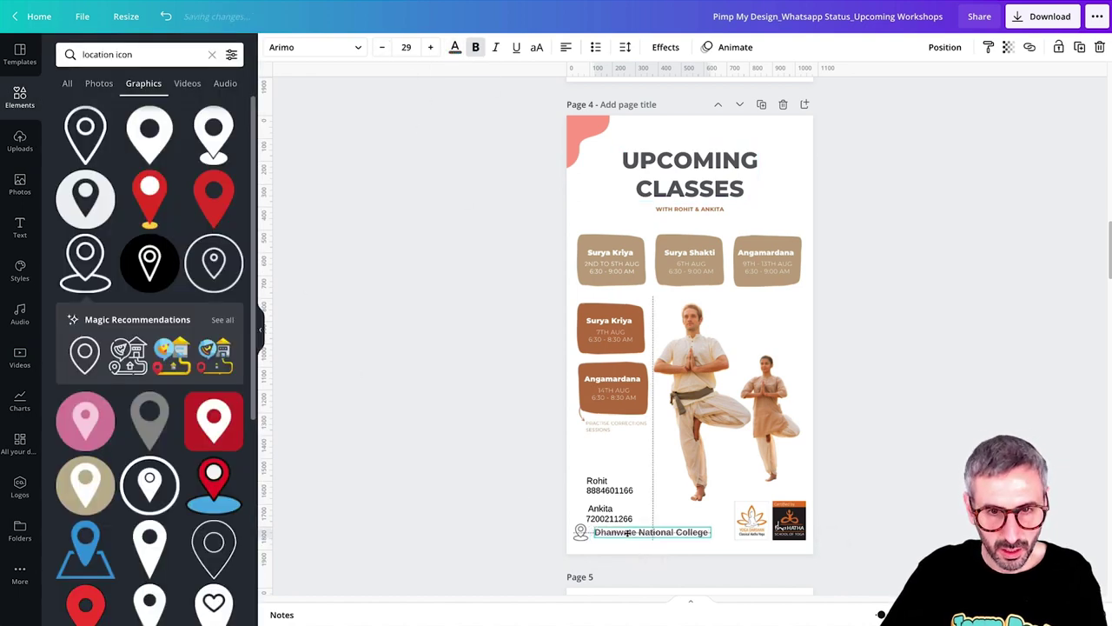
Step: Add a vertical guide at about 45 along the outer edge of the brown session cards
{"action": "left_click", "coordinate": [580, 532]}
{"action": "scroll", "coordinate": [886, 584], "scroll_direction": "up", "scroll_amount": 5}
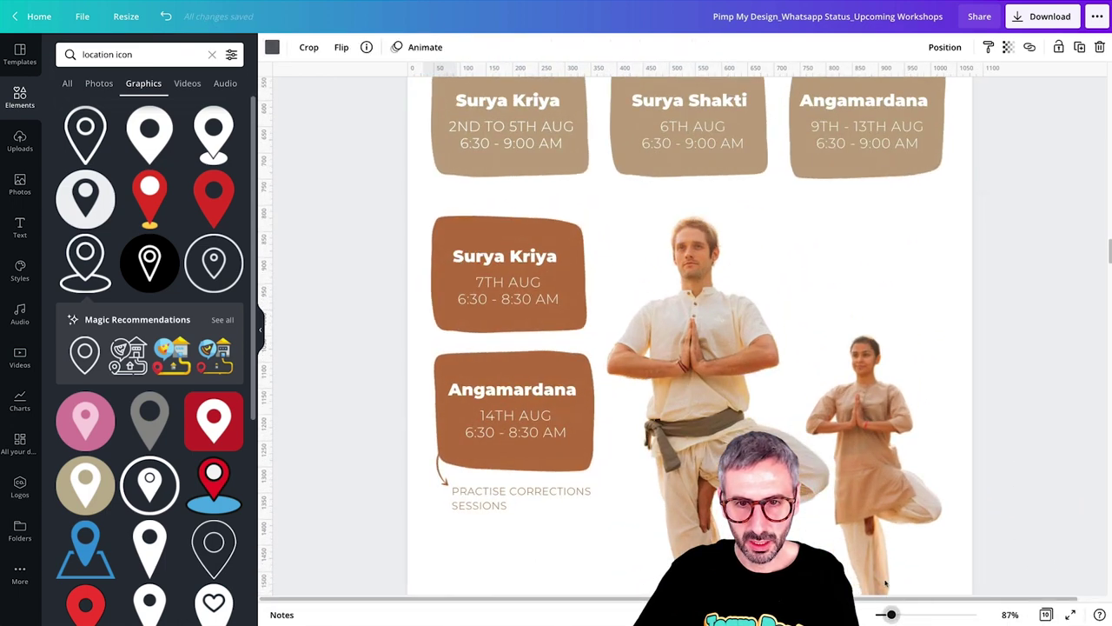
{"action": "scroll", "coordinate": [887, 584], "scroll_direction": "down", "scroll_amount": 5}
{"action": "left_click_drag", "start_coordinate": [264, 303], "coordinate": [441, 303]}
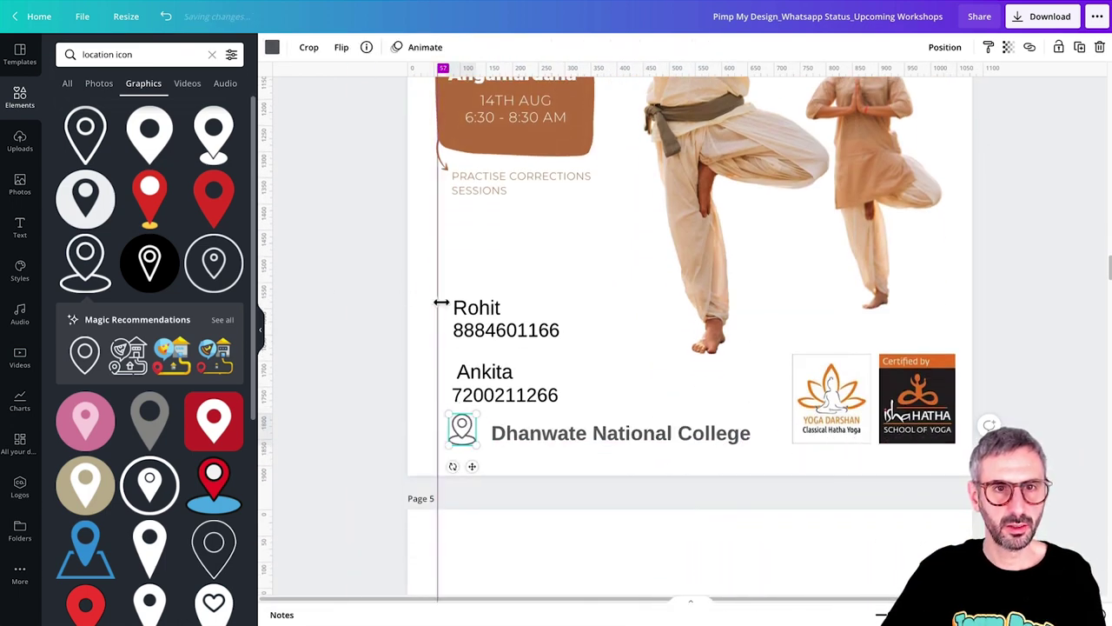
{"action": "scroll", "coordinate": [442, 313], "scroll_direction": "up", "scroll_amount": 2}
{"action": "left_click_drag", "start_coordinate": [440, 353], "coordinate": [437, 353]}
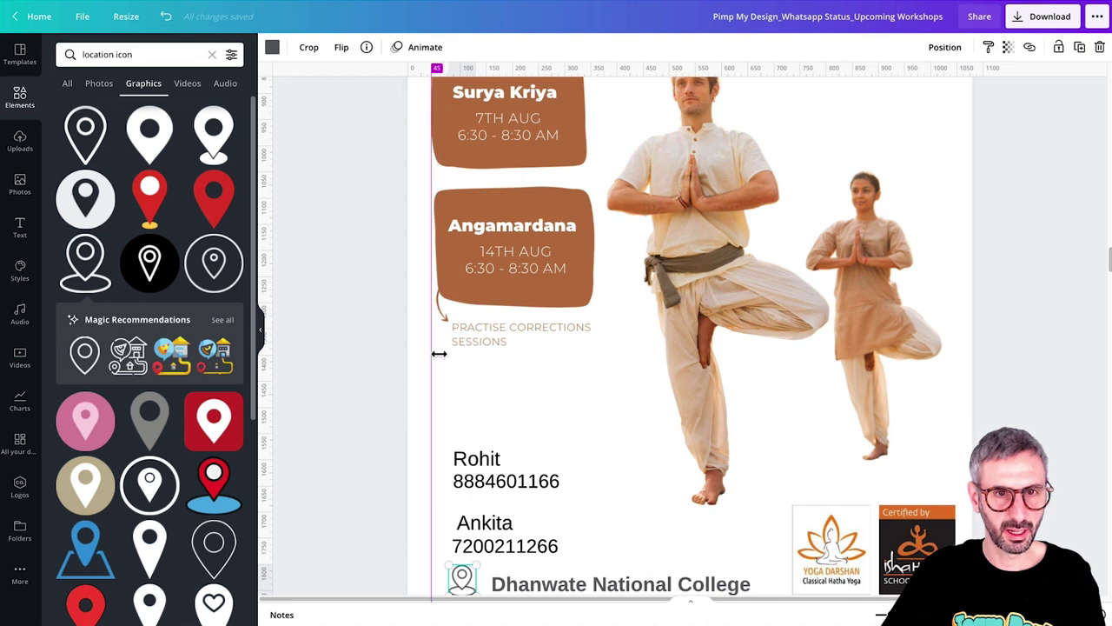
Step: Nudge the 14th Aug Angamardana card with its text left to line up with the vertical guide
{"action": "left_click_drag", "start_coordinate": [343, 190], "coordinate": [511, 269]}
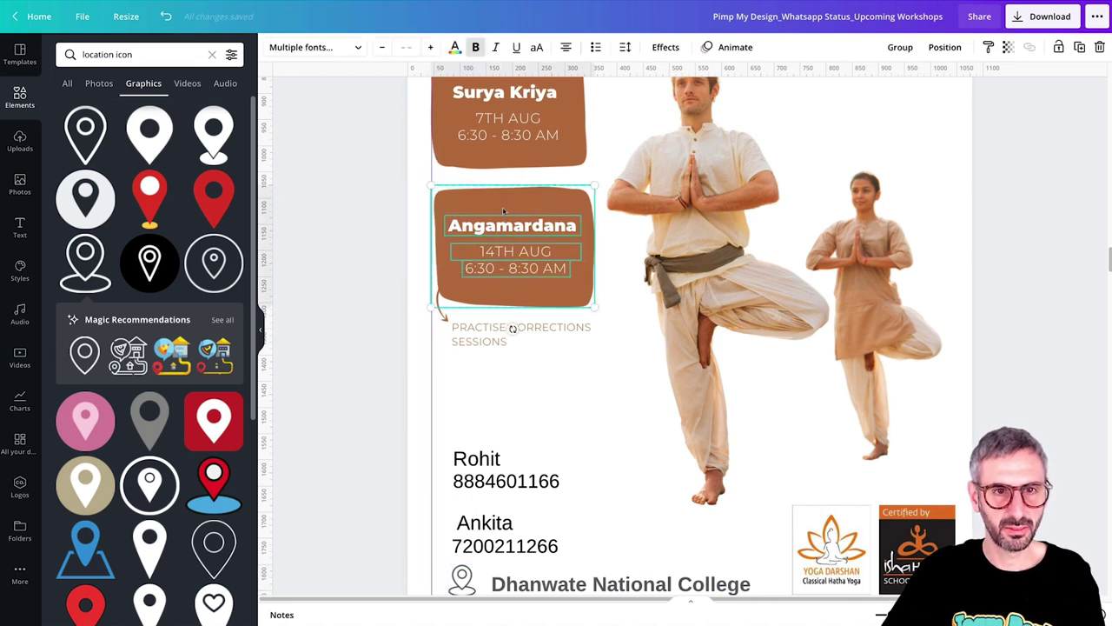
{"action": "left_click_drag", "start_coordinate": [504, 210], "coordinate": [502, 209]}
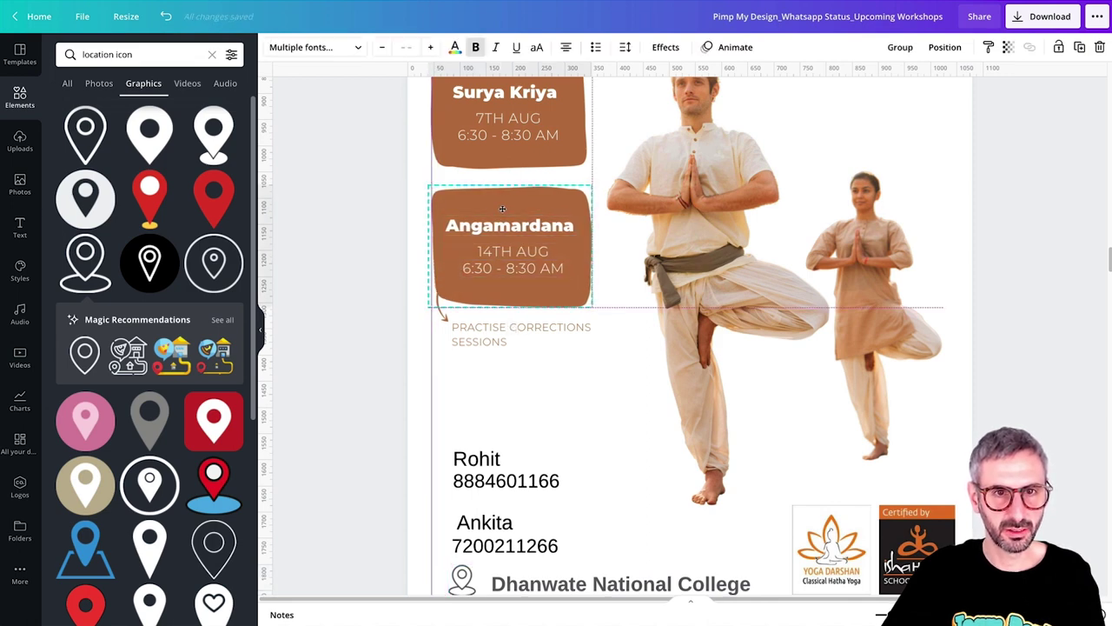
{"action": "left_click", "coordinate": [361, 315]}
Step: Move the location pin and venue text together onto the vertical guide and add a horizontal guide along the logos' lower edge
{"action": "scroll", "coordinate": [363, 314], "scroll_direction": "down", "scroll_amount": 3}
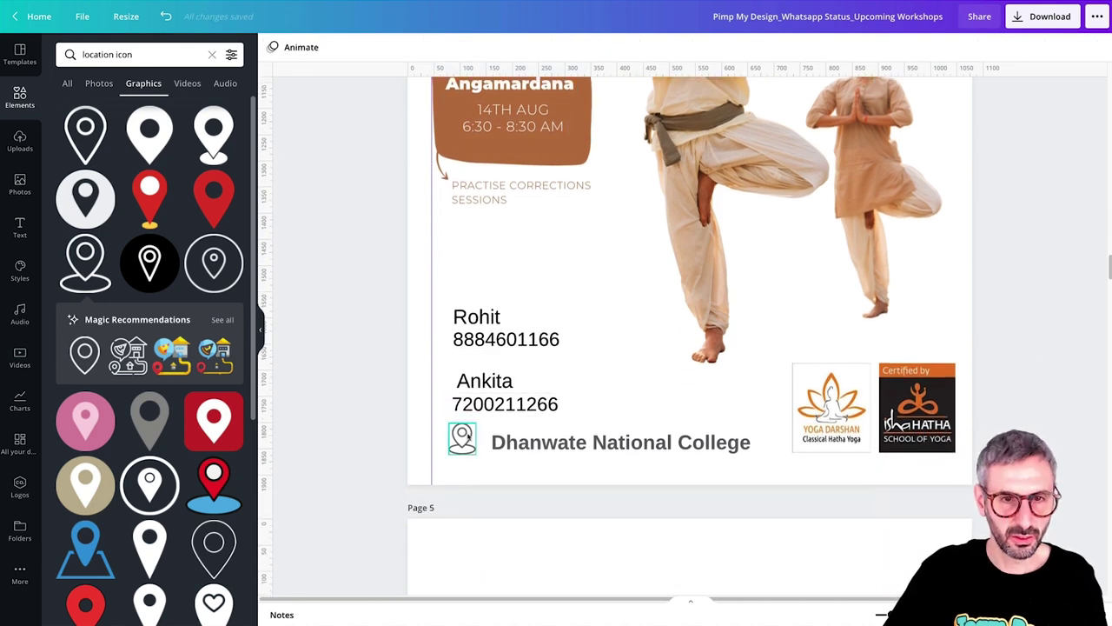
{"action": "left_click", "coordinate": [516, 443]}
{"action": "left_click_drag", "start_coordinate": [516, 442], "coordinate": [499, 444]}
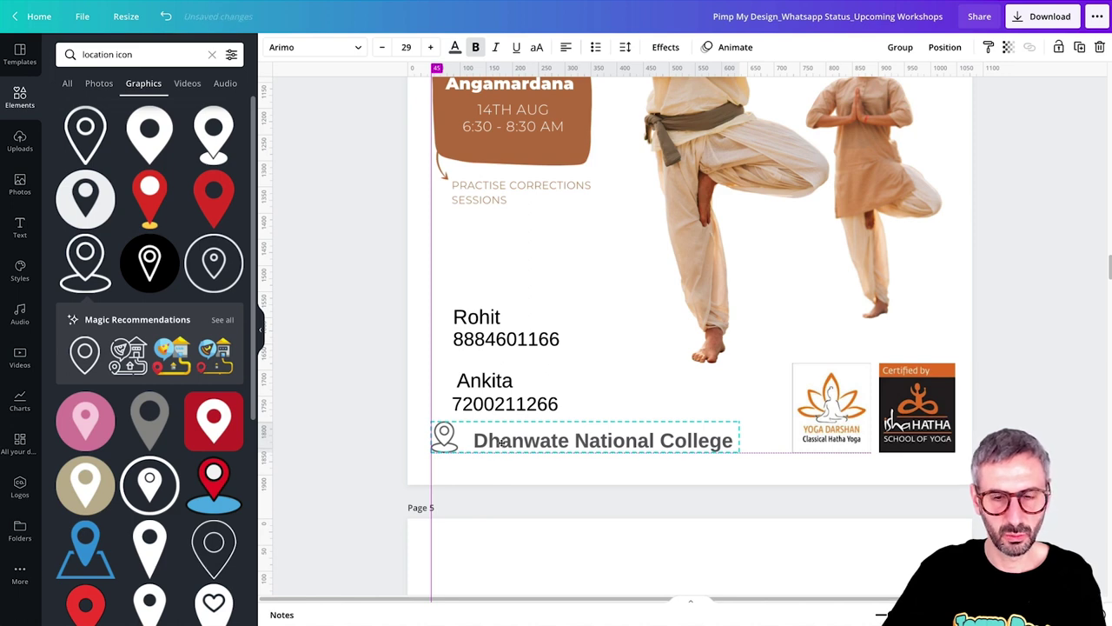
{"action": "left_click_drag", "start_coordinate": [501, 443], "coordinate": [501, 443]}
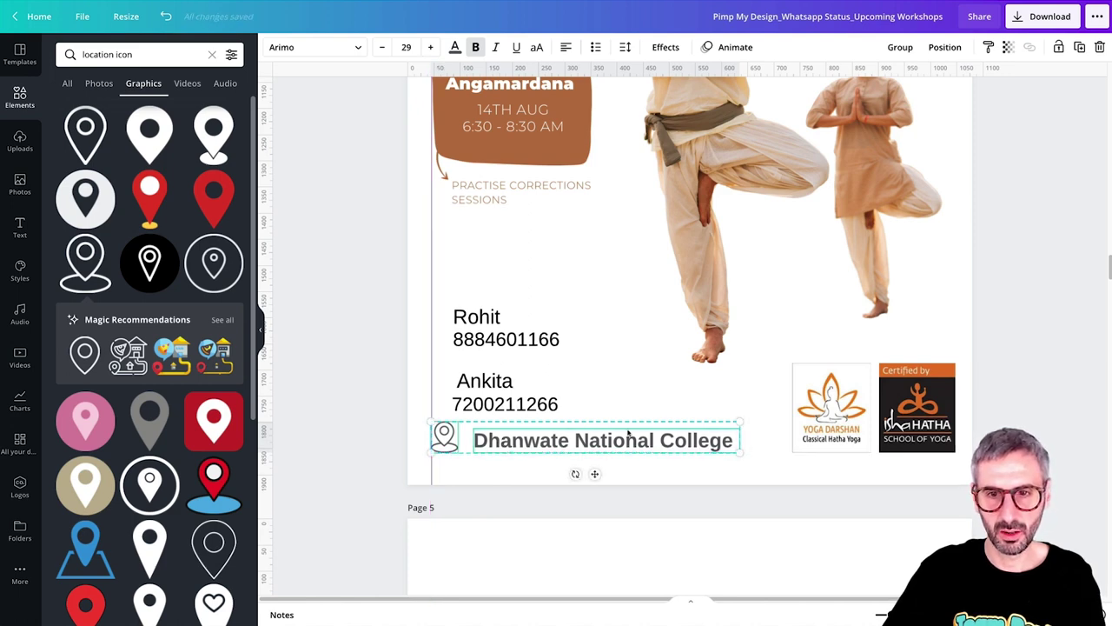
{"action": "left_click_drag", "start_coordinate": [741, 79], "coordinate": [802, 458]}
{"action": "left_click", "coordinate": [367, 323]}
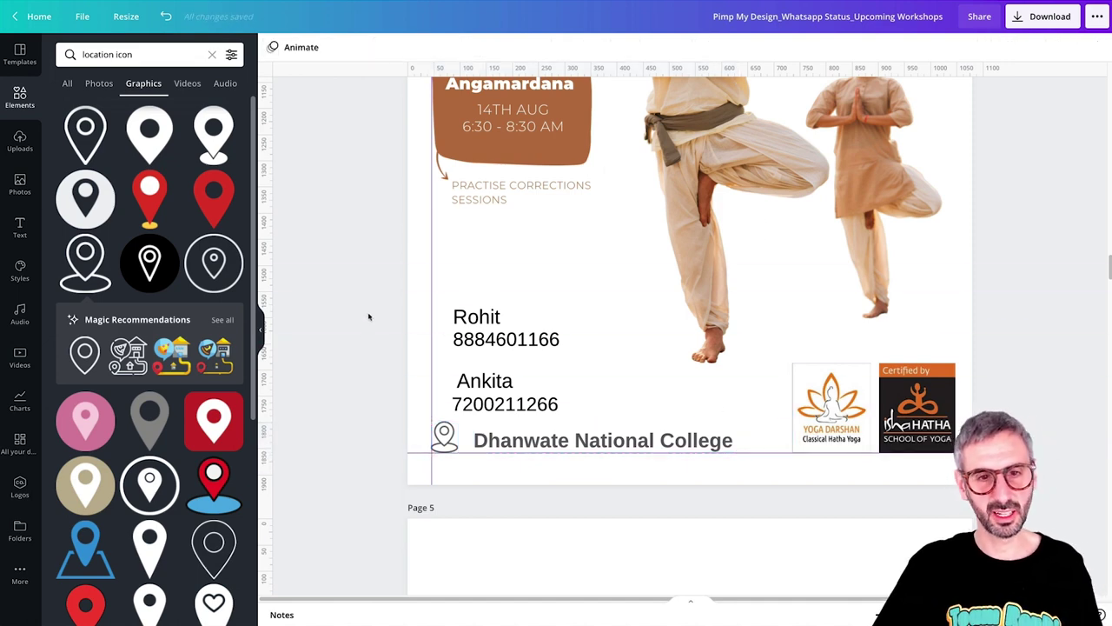
Step: Move the venue text closer to the location pin and shift all the contact details right, clear of the pin
{"action": "left_click_drag", "start_coordinate": [499, 439], "coordinate": [493, 439]}
{"action": "left_click_drag", "start_coordinate": [460, 276], "coordinate": [505, 437]}
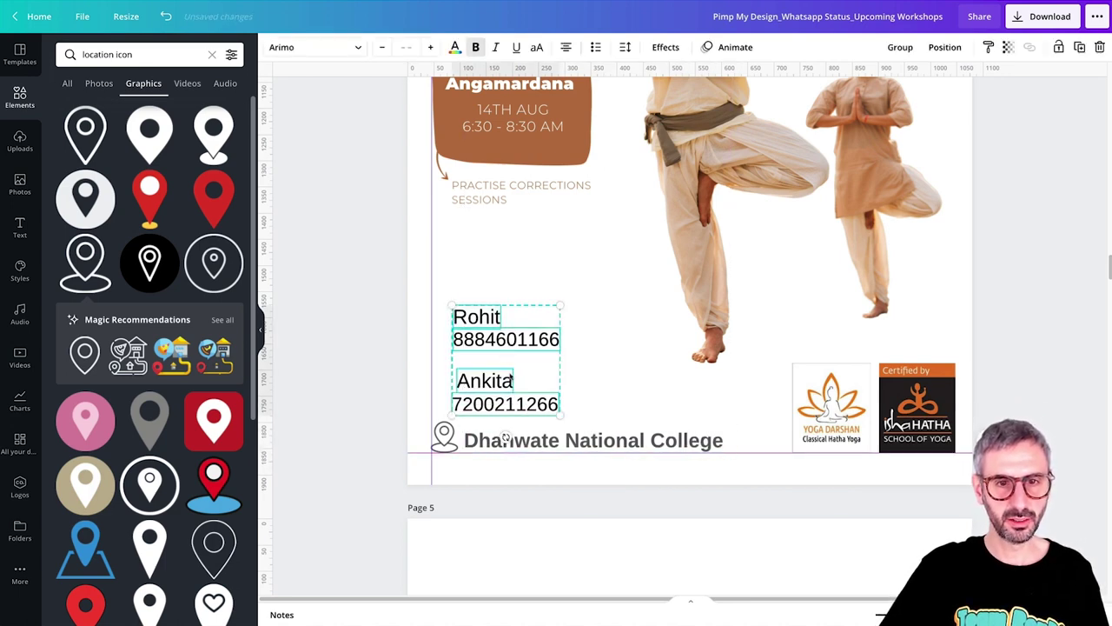
{"action": "left_click_drag", "start_coordinate": [510, 311], "coordinate": [592, 306]}
Step: Set the Dhanwate National College text to Montserrat Semi-Bold at size 20
{"action": "left_click", "coordinate": [521, 441]}
{"action": "left_click", "coordinate": [323, 53]}
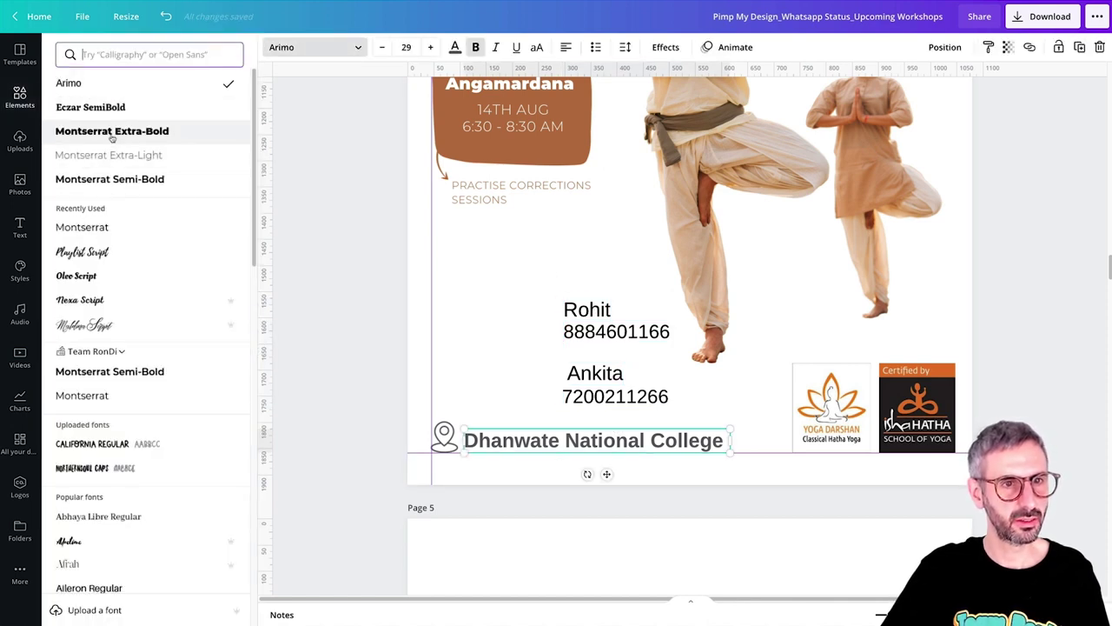
{"action": "left_click", "coordinate": [113, 132]}
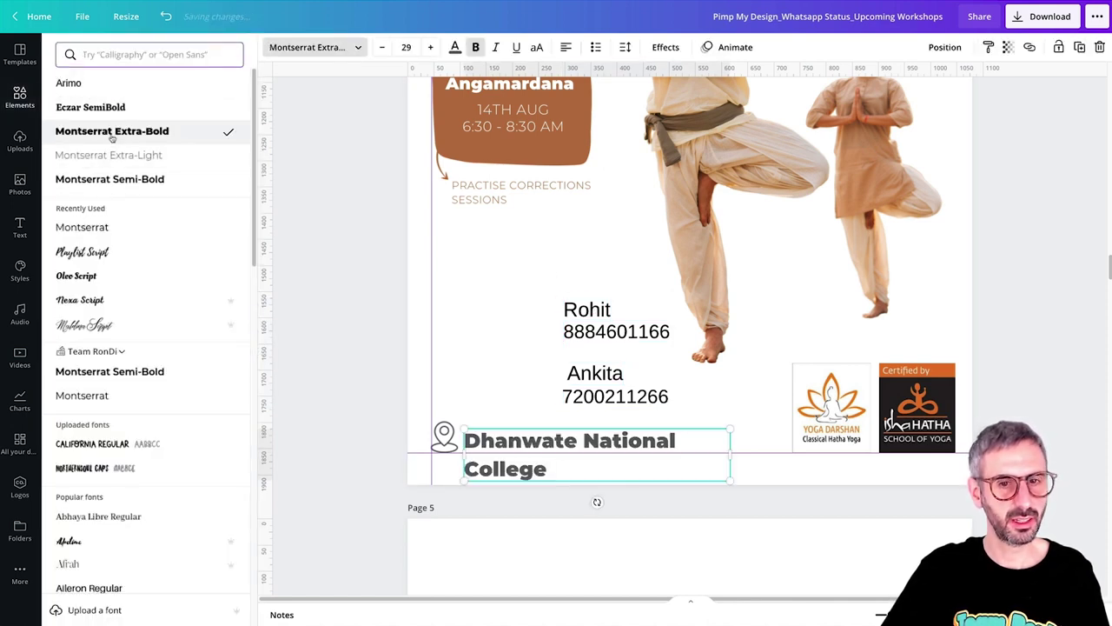
{"action": "left_click", "coordinate": [104, 180]}
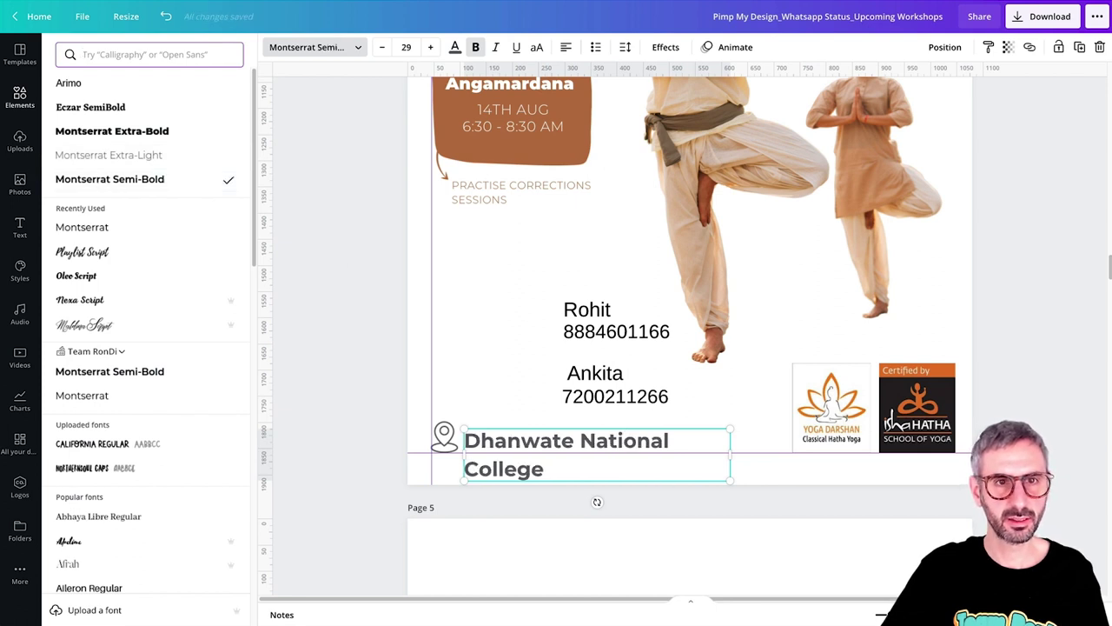
{"action": "left_click", "coordinate": [382, 50]}
{"action": "left_click", "coordinate": [382, 49]}
{"action": "left_click", "coordinate": [383, 50]}
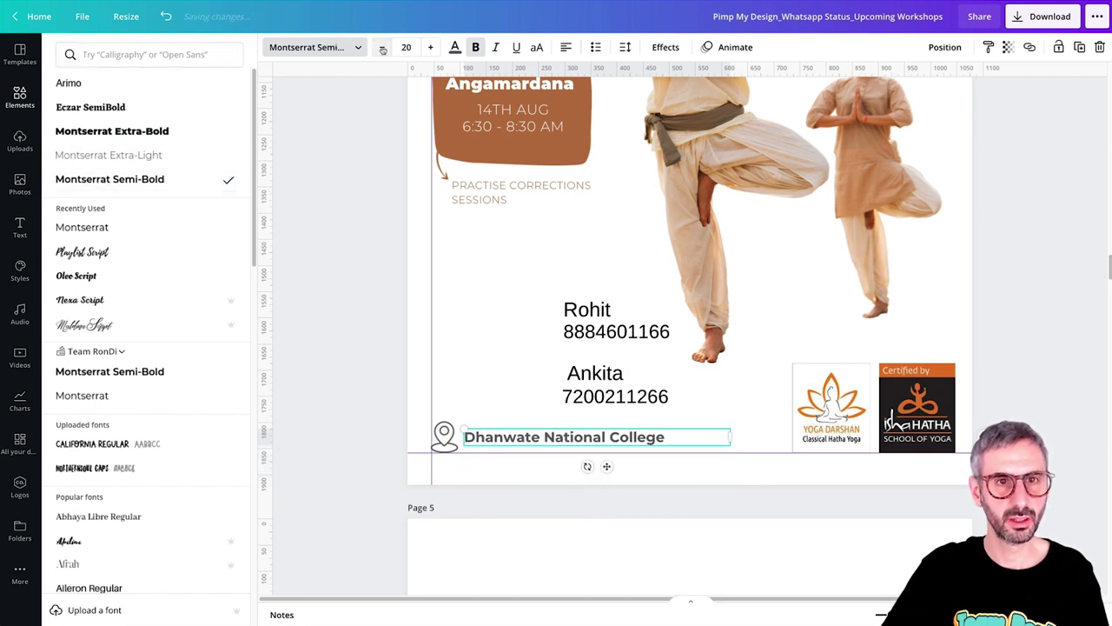
{"action": "left_click_drag", "start_coordinate": [549, 437], "coordinate": [549, 436]}
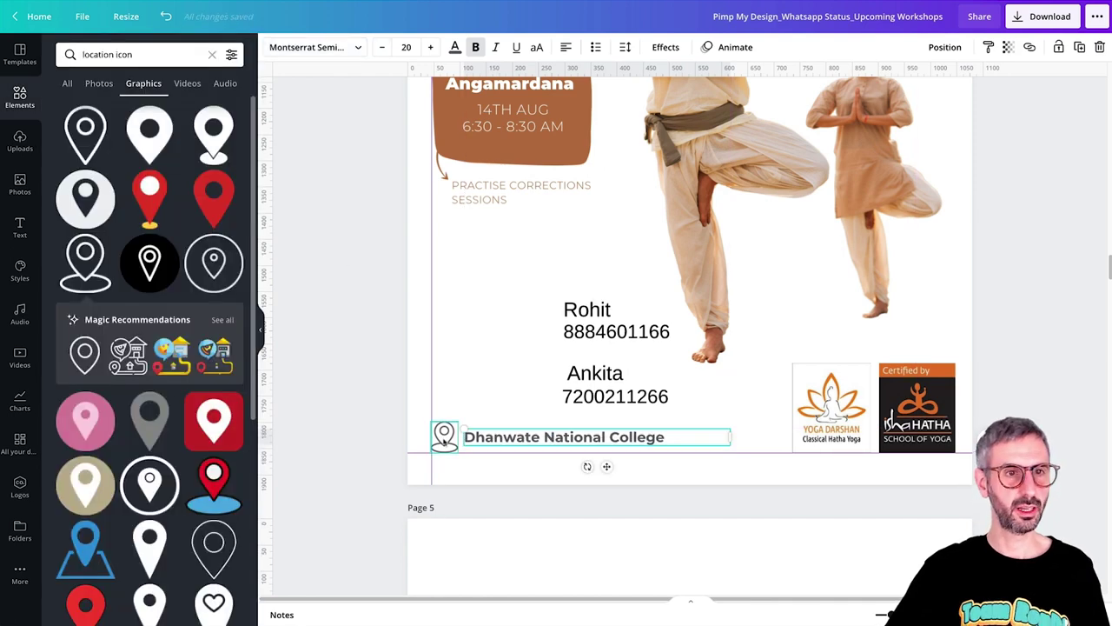
Step: Search the elements for "phone icon"
{"action": "double_click", "coordinate": [96, 54]}
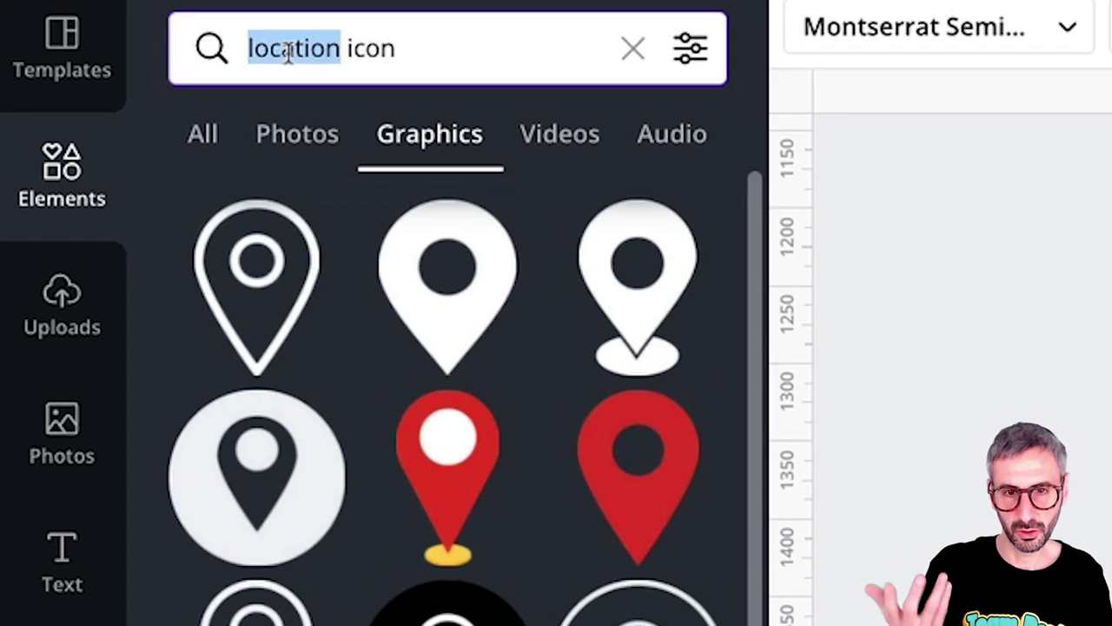
{"action": "type", "text": "phone"}
{"action": "key", "text": "Return"}
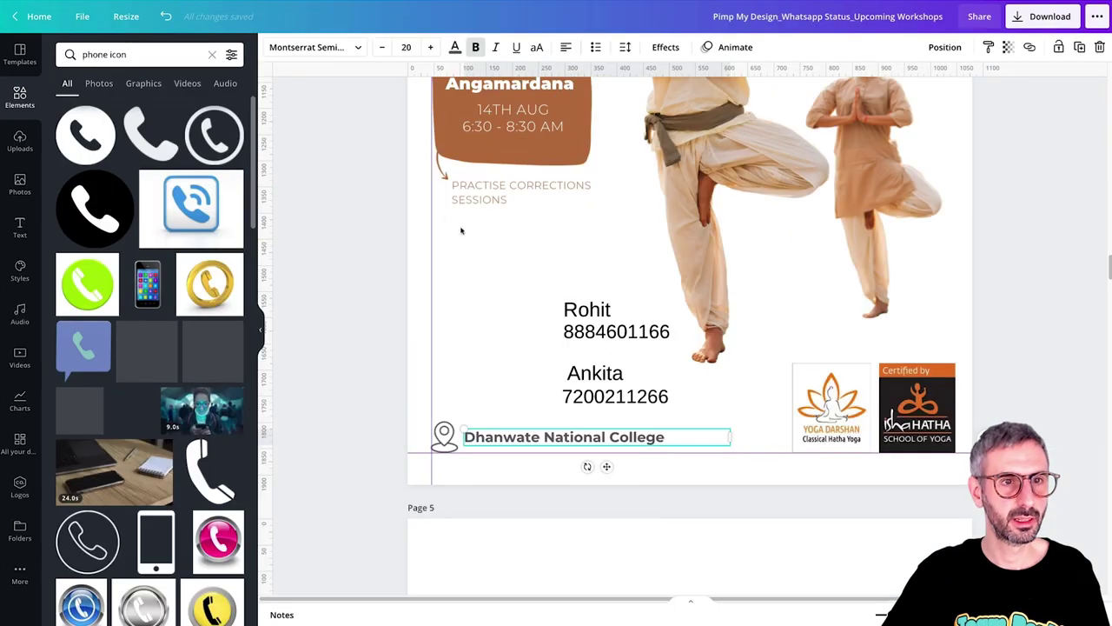
{"action": "scroll", "coordinate": [787, 273], "scroll_direction": "up", "scroll_amount": 3}
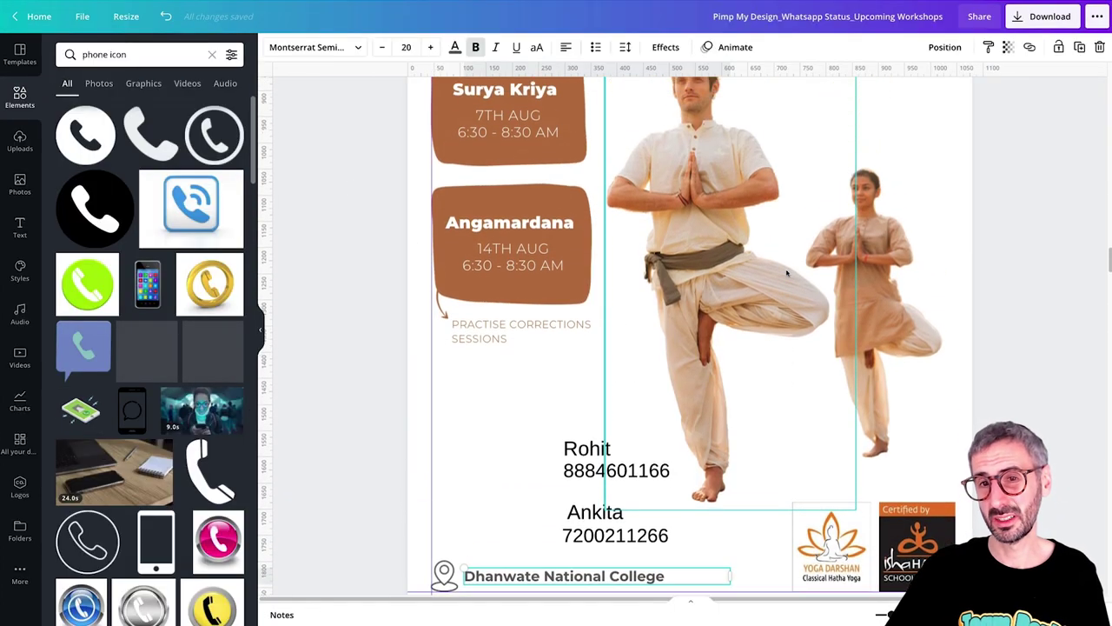
Step: Search the elements for "whatsapp icon"
{"action": "double_click", "coordinate": [97, 57]}
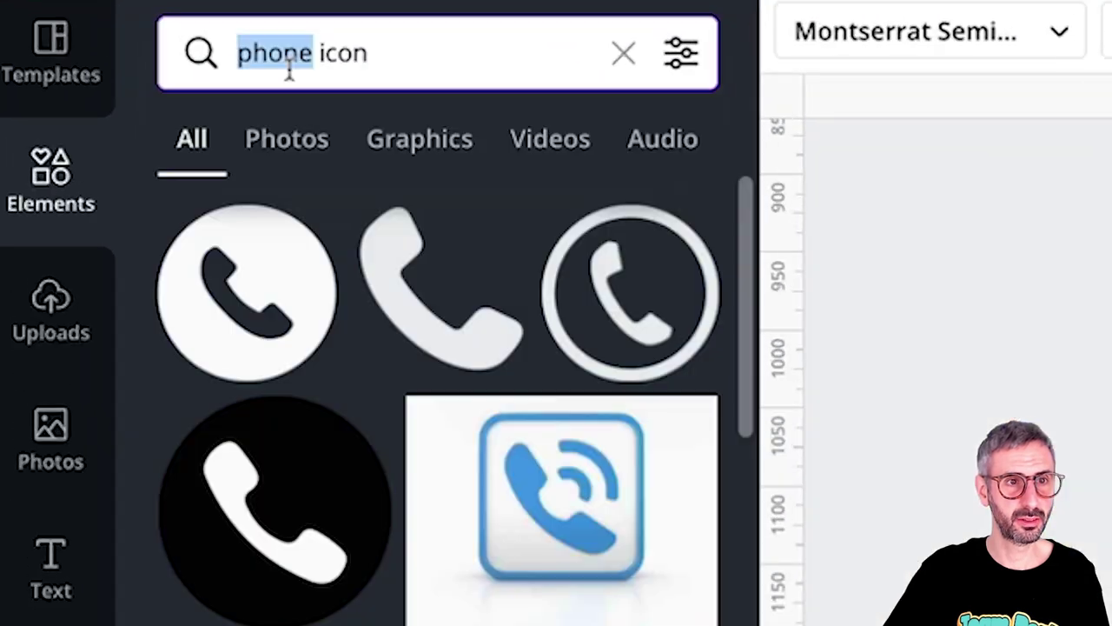
{"action": "type", "text": "whatsapp"}
{"action": "key", "text": "Return"}
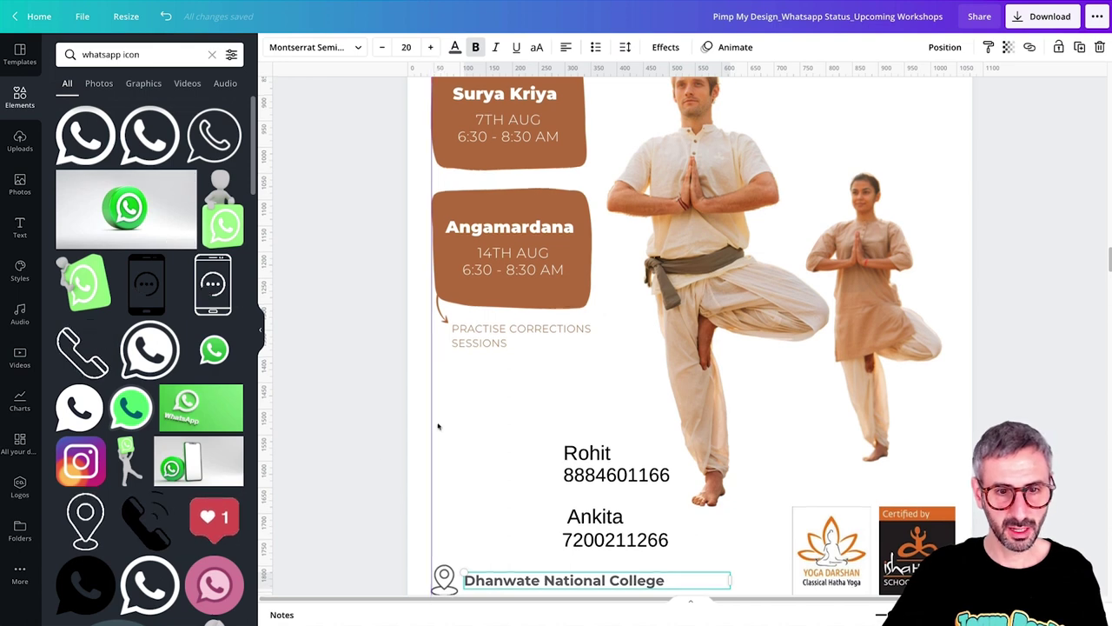
{"action": "scroll", "coordinate": [440, 425], "scroll_direction": "down", "scroll_amount": 3}
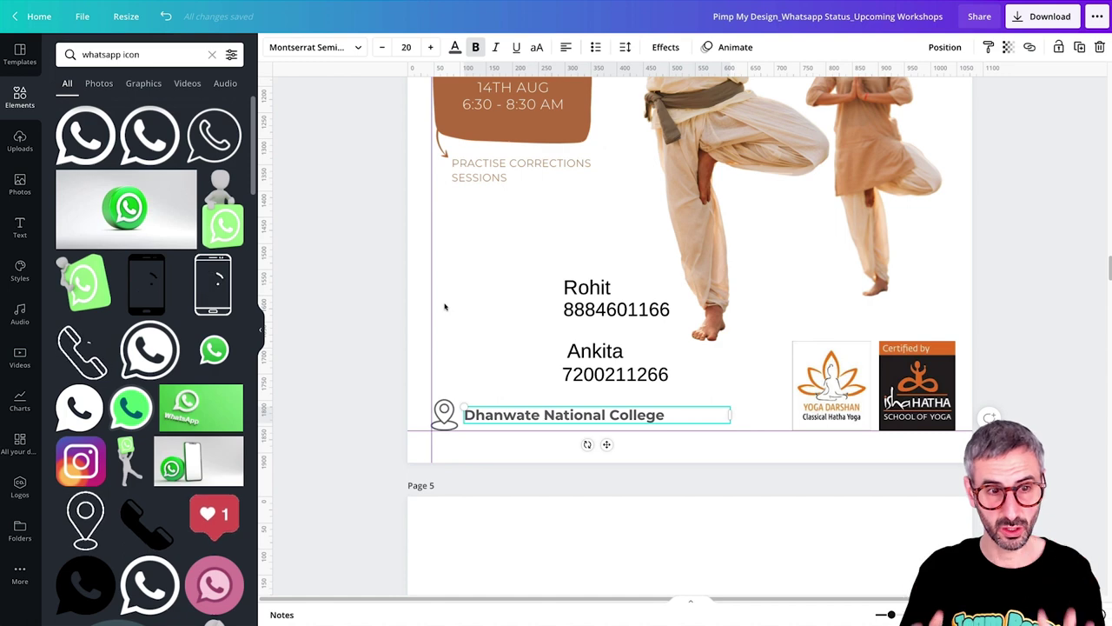
Step: Try the bold WhatsApp bubble with the solid handset on the page
{"action": "left_click", "coordinate": [149, 135]}
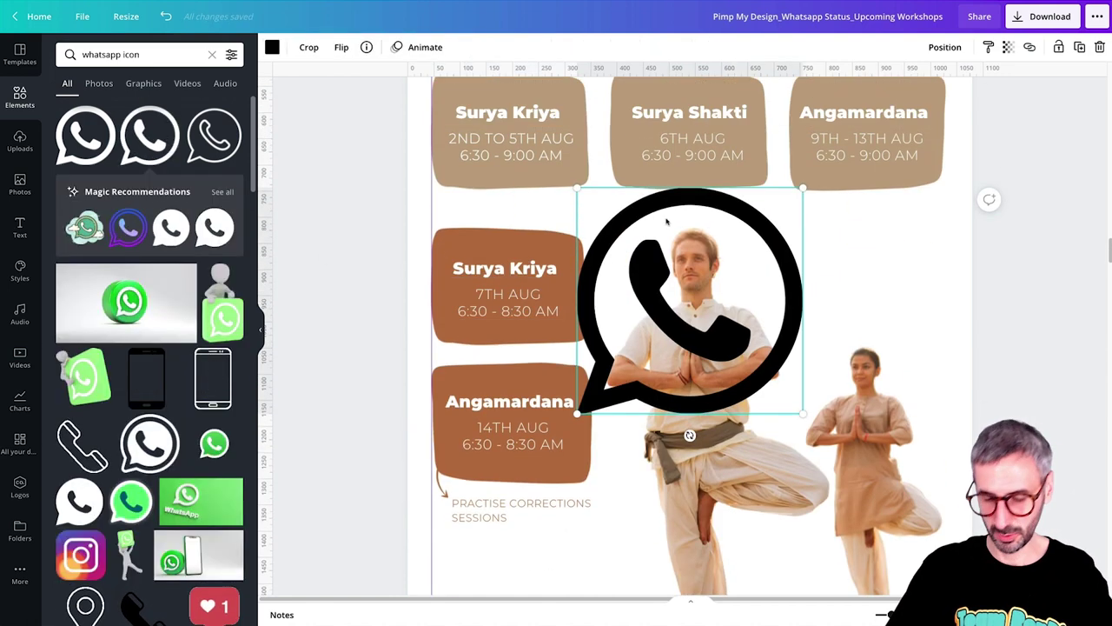
{"action": "key", "text": "Delete"}
{"action": "scroll", "coordinate": [661, 233], "scroll_direction": "down", "scroll_amount": 3}
{"action": "scroll", "coordinate": [661, 233], "scroll_direction": "down", "scroll_amount": 1}
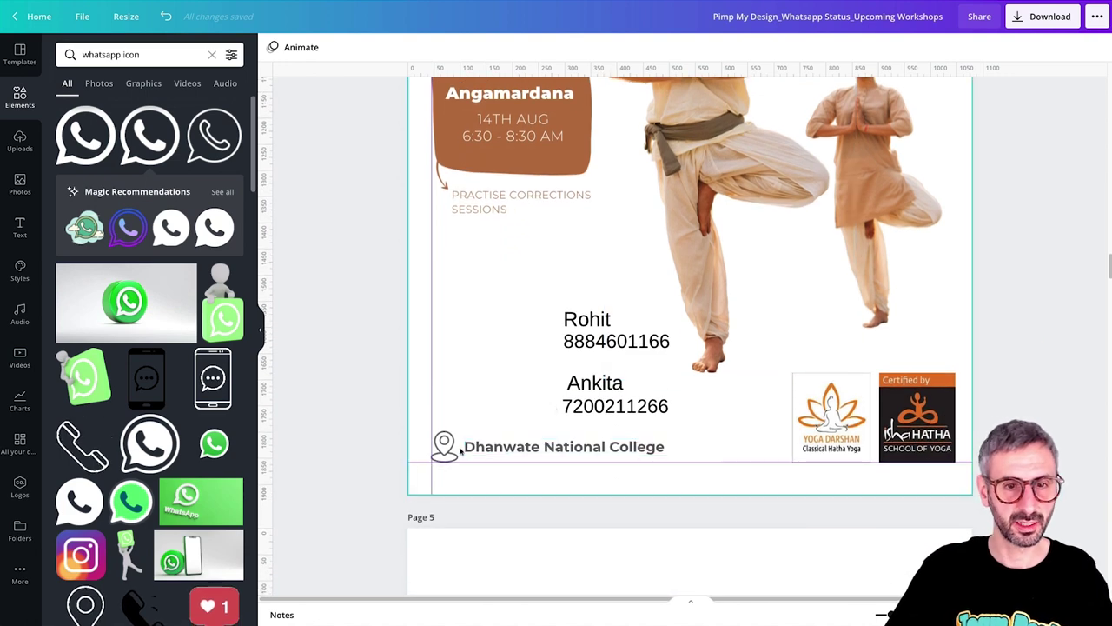
{"action": "key", "text": "ctrl+z"}
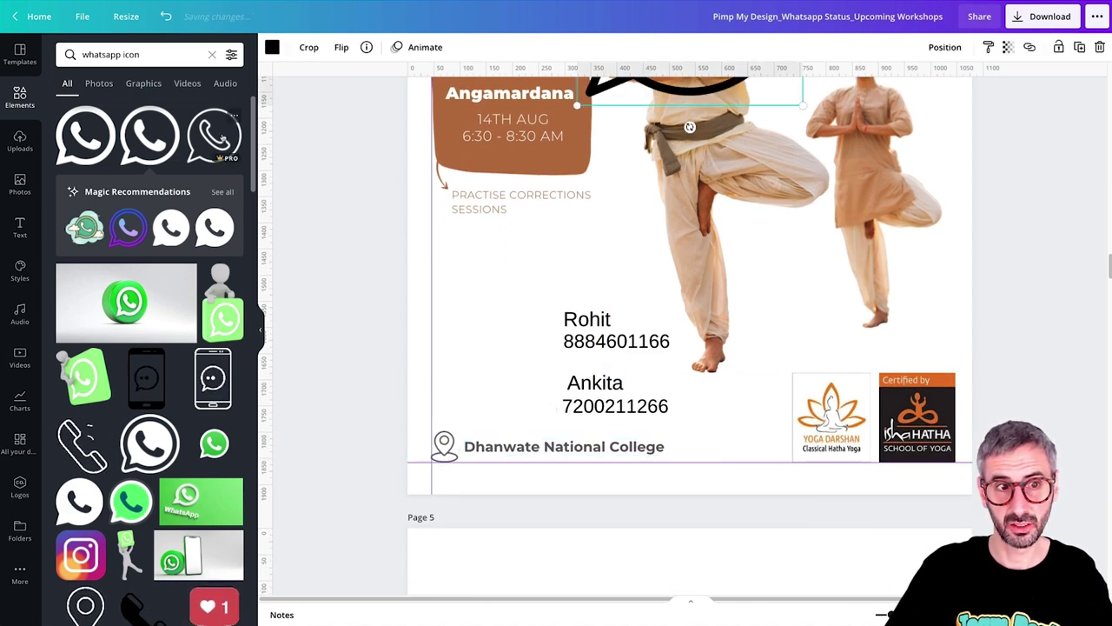
Step: Insert the thin-outlined WhatsApp icon, move it towards the contact details and shrink it to a small icon
{"action": "scroll", "coordinate": [692, 138], "scroll_direction": "up", "scroll_amount": 2}
{"action": "left_click_drag", "start_coordinate": [691, 136], "coordinate": [619, 366]}
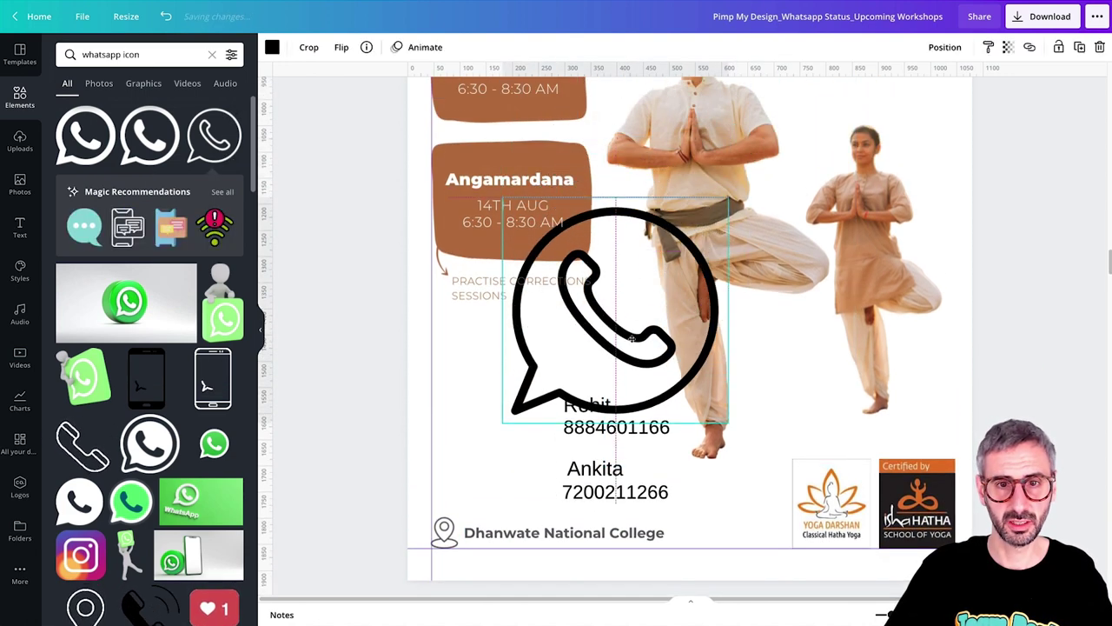
{"action": "left_click_drag", "start_coordinate": [730, 205], "coordinate": [532, 393]}
Step: Recolour the WhatsApp icon to the heading's dark grey
{"action": "left_click", "coordinate": [272, 47]}
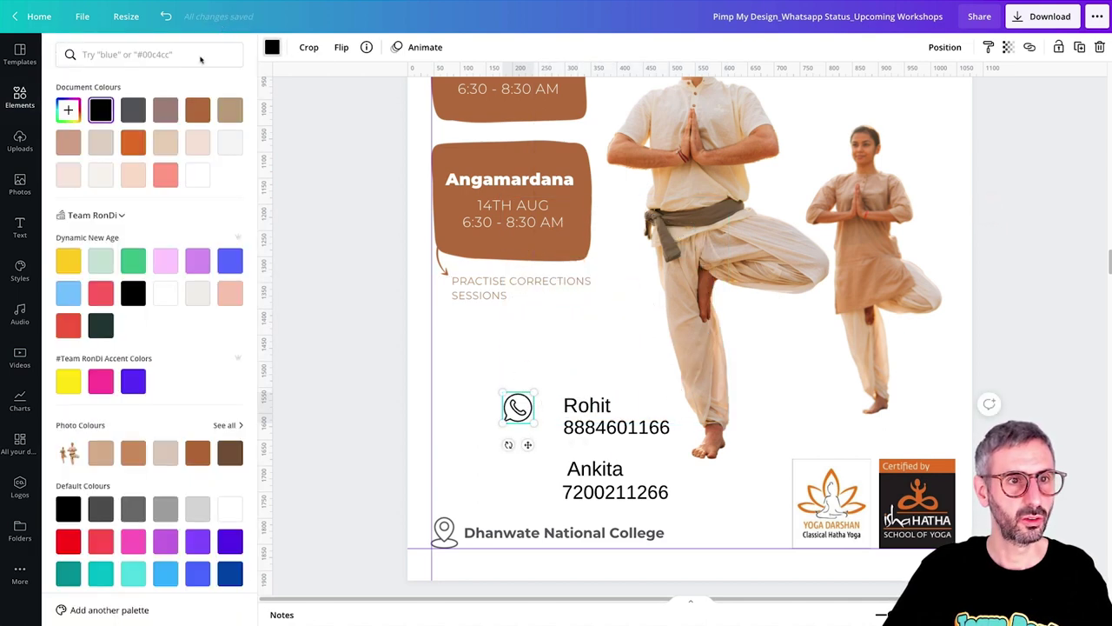
{"action": "left_click", "coordinate": [132, 109]}
{"action": "left_click", "coordinate": [444, 359]}
Step: Place the WhatsApp icon directly above the location pin, aligned with the vertical guide
{"action": "scroll", "coordinate": [444, 360], "scroll_direction": "down", "scroll_amount": 1}
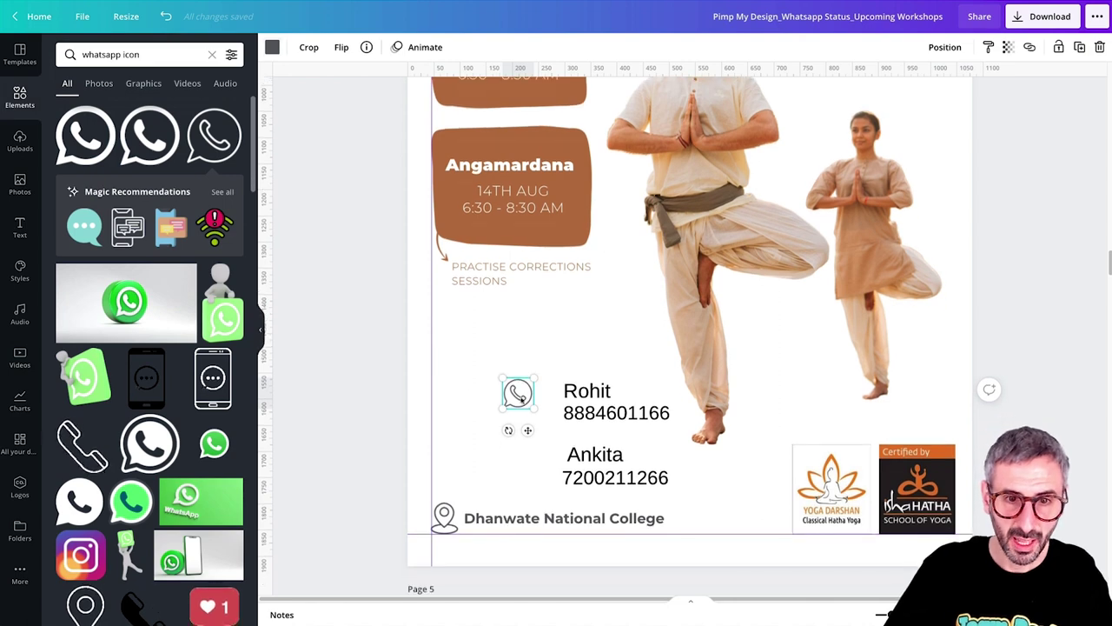
{"action": "left_click_drag", "start_coordinate": [516, 393], "coordinate": [495, 514]}
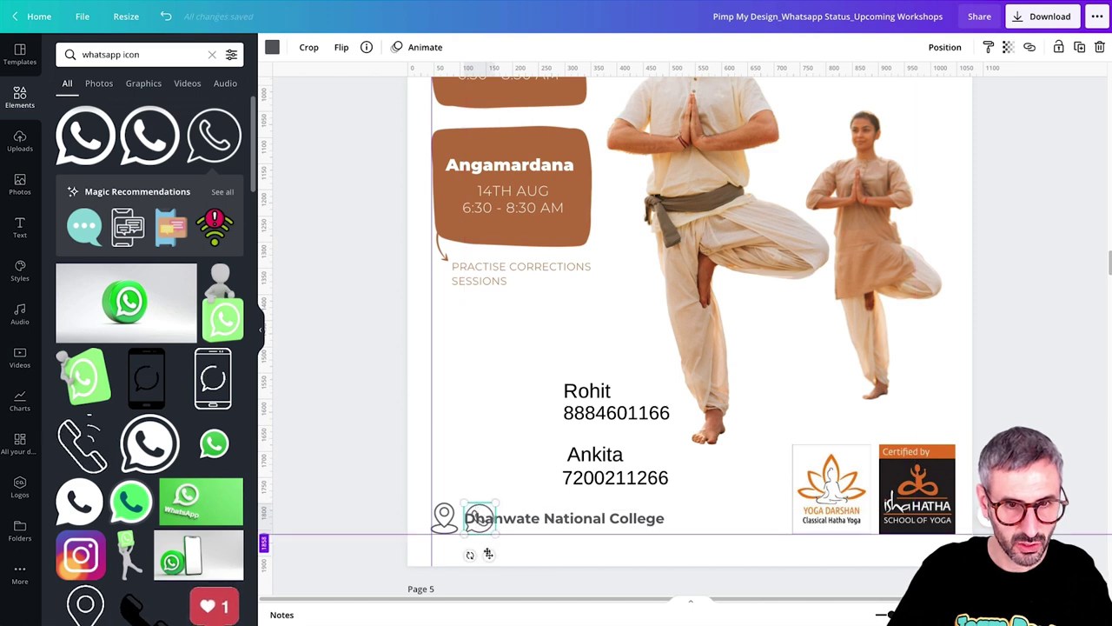
{"action": "left_click_drag", "start_coordinate": [490, 558], "coordinate": [461, 516]}
{"action": "key", "text": "Escape"}
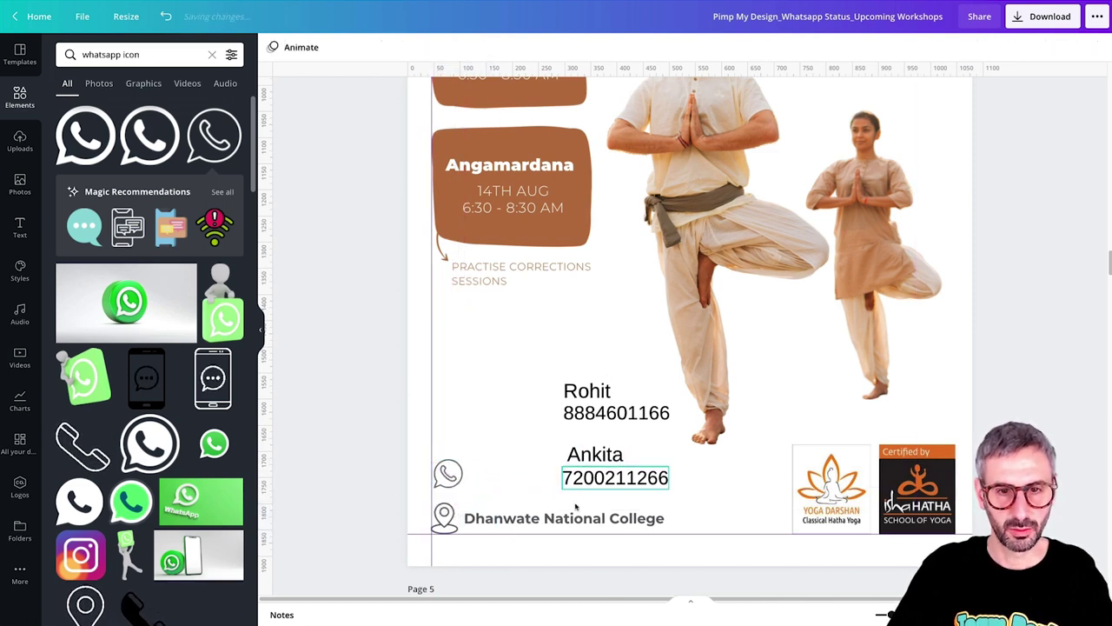
Step: Copy the venue line's text style to the lower contact name and align it beside the WhatsApp icon with a second vertical guide
{"action": "left_click", "coordinate": [558, 519]}
{"action": "left_click", "coordinate": [988, 47]}
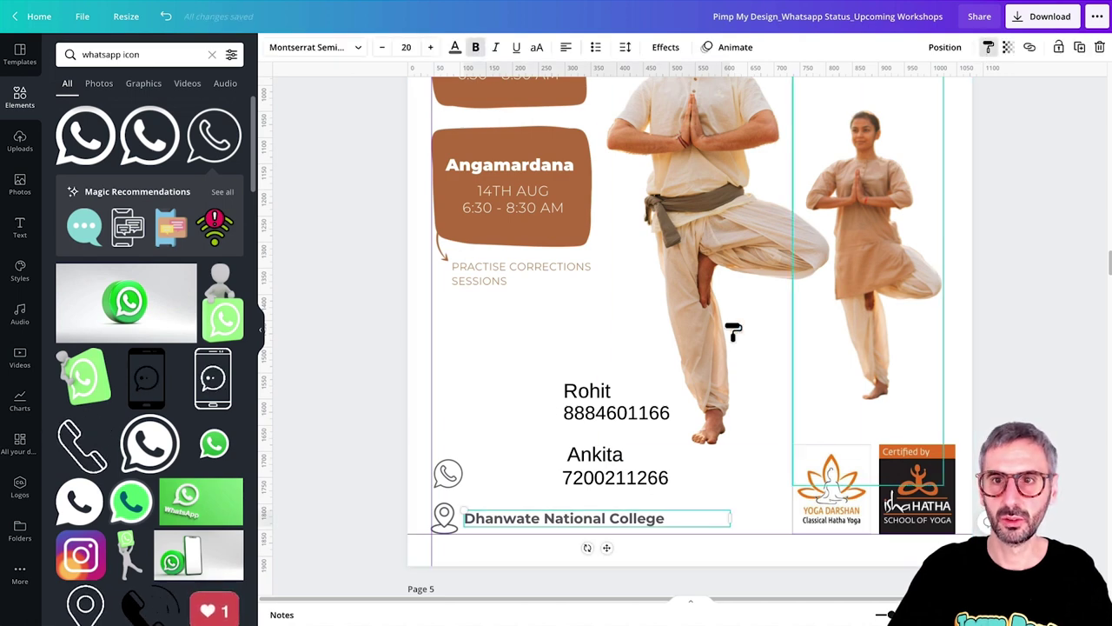
{"action": "left_click", "coordinate": [576, 459]}
{"action": "left_click_drag", "start_coordinate": [575, 448], "coordinate": [479, 467]}
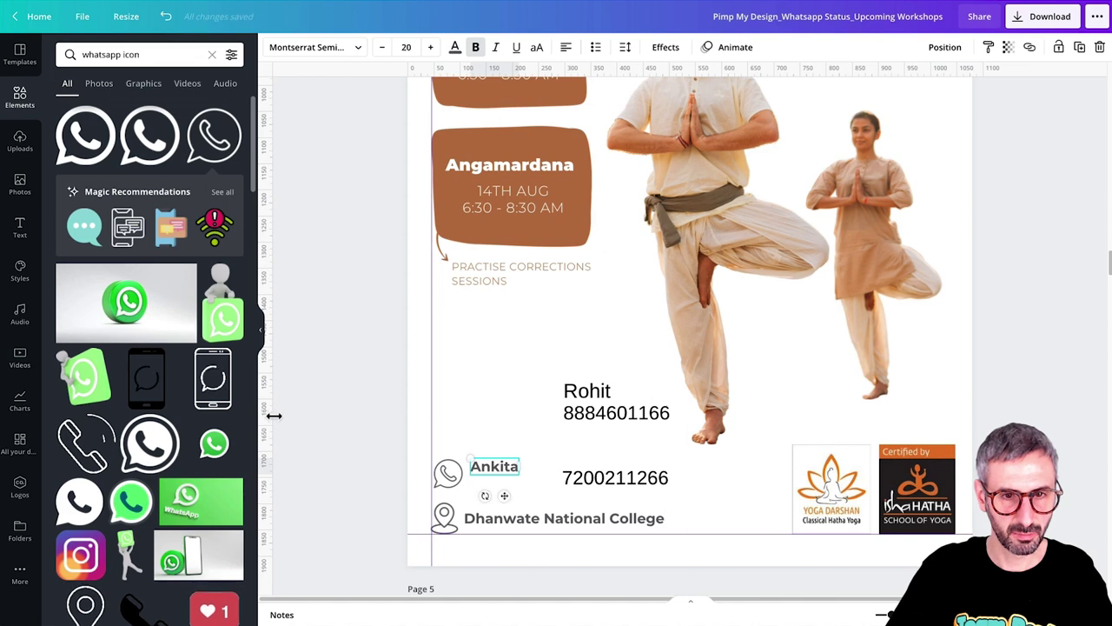
{"action": "mouse_move", "coordinate": [273, 416]}
{"action": "left_mouse_down"}
{"action": "mouse_move", "coordinate": [464, 442]}
{"action": "mouse_move", "coordinate": [495, 468]}
{"action": "left_mouse_up"}
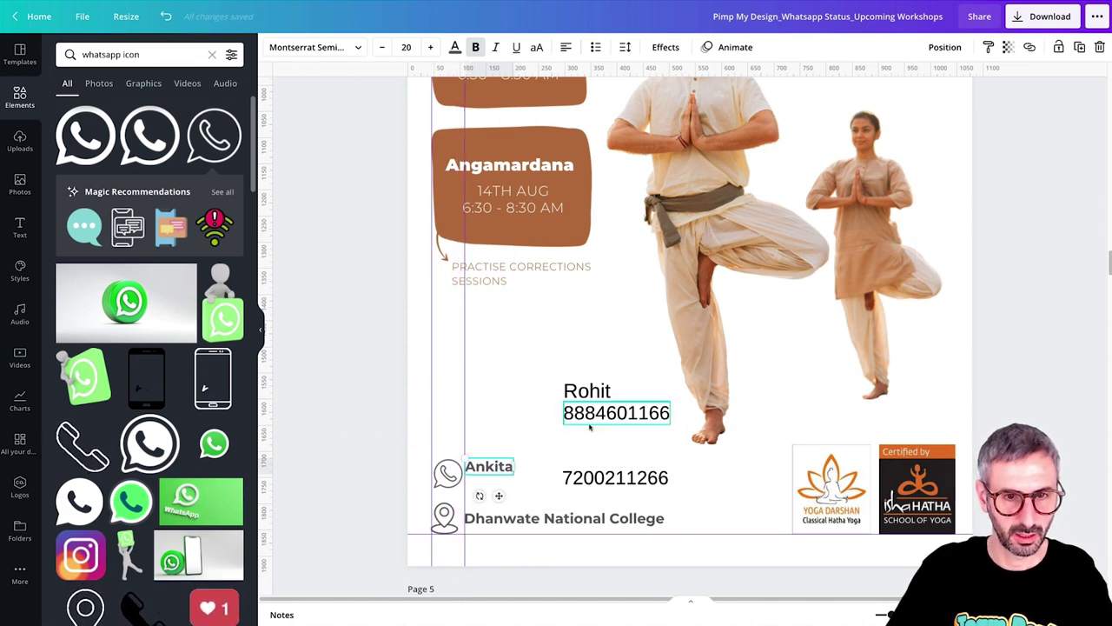
Step: Copy the practise corrections note's text style to the lower contact's phone number and align it under the name at the vertical guide
{"action": "left_click", "coordinate": [521, 274]}
{"action": "left_click", "coordinate": [988, 47]}
{"action": "left_click", "coordinate": [620, 479]}
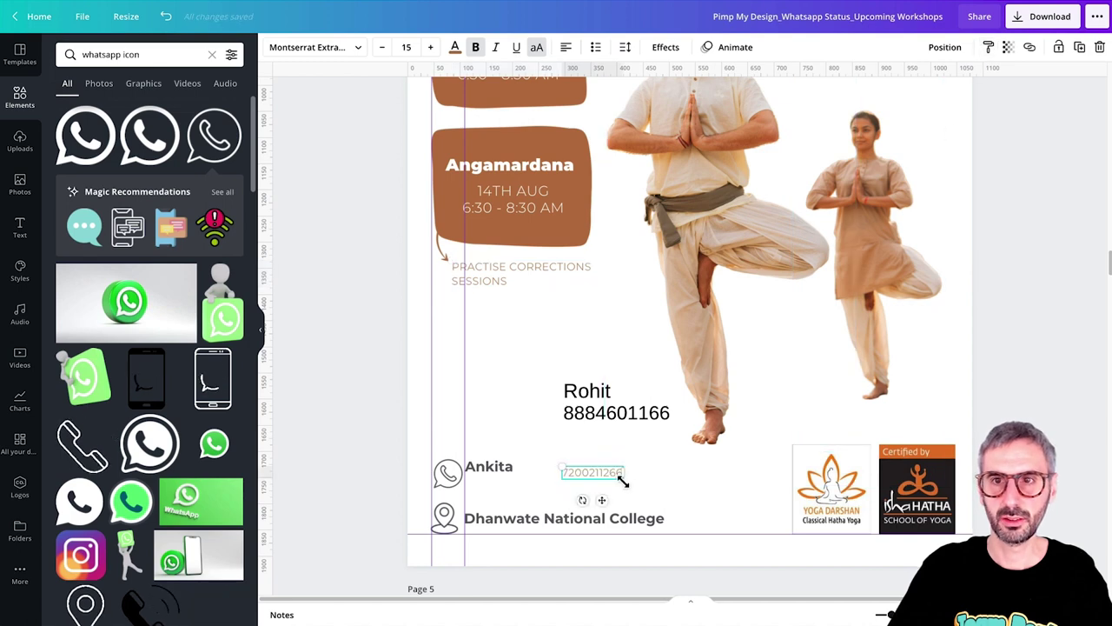
{"action": "left_click_drag", "start_coordinate": [601, 499], "coordinate": [508, 511]}
{"action": "left_click", "coordinate": [498, 453]}
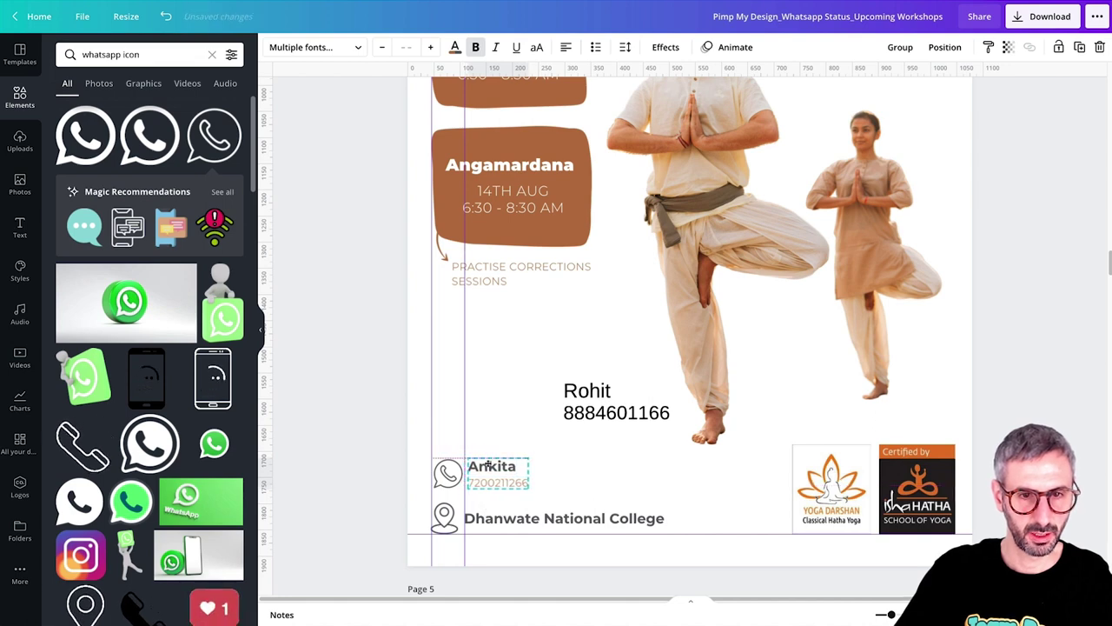
{"action": "left_click_drag", "start_coordinate": [488, 466], "coordinate": [485, 466]}
{"action": "left_click", "coordinate": [502, 429]}
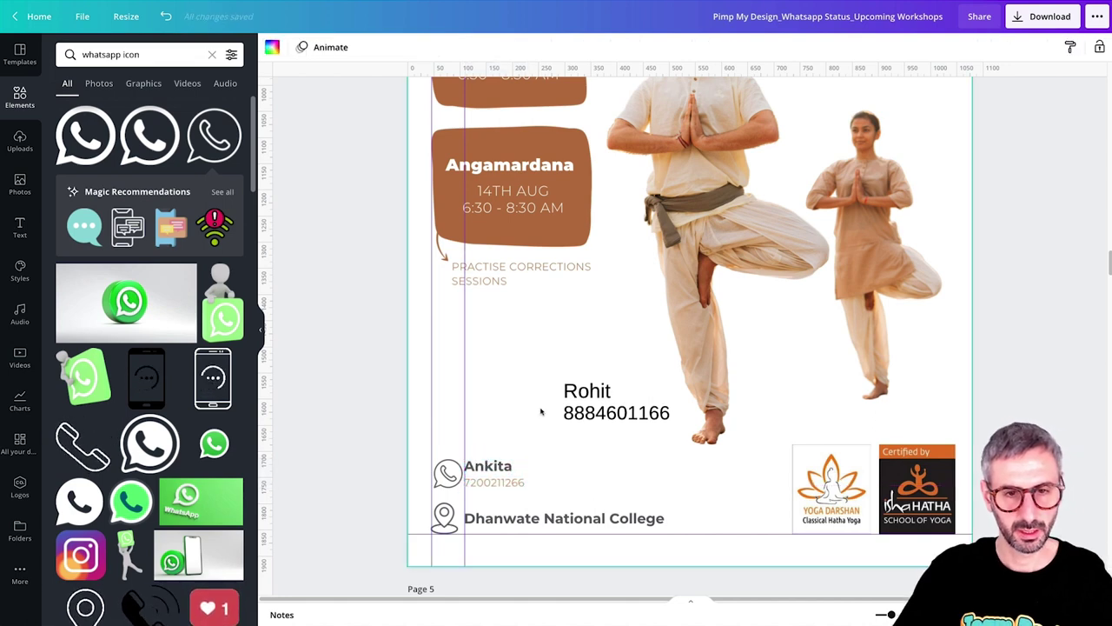
Step: Duplicate the lower contact's icon, name and phone number directly above the original, aligned with the guides
{"action": "left_click_drag", "start_coordinate": [476, 487], "coordinate": [495, 485]}
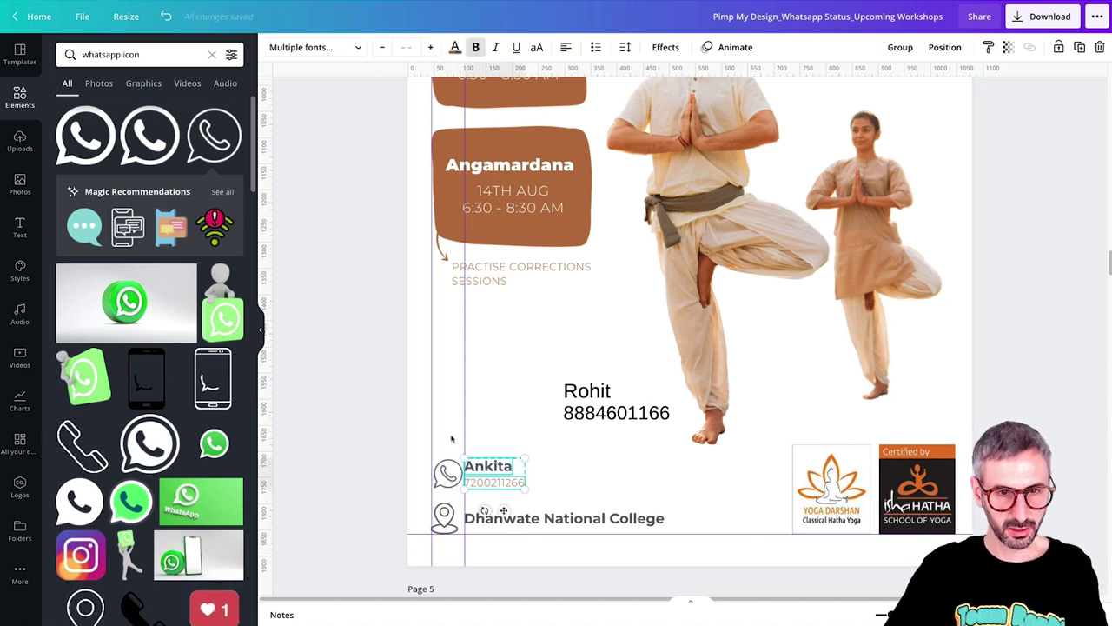
{"action": "left_click_drag", "start_coordinate": [387, 438], "coordinate": [493, 420]}
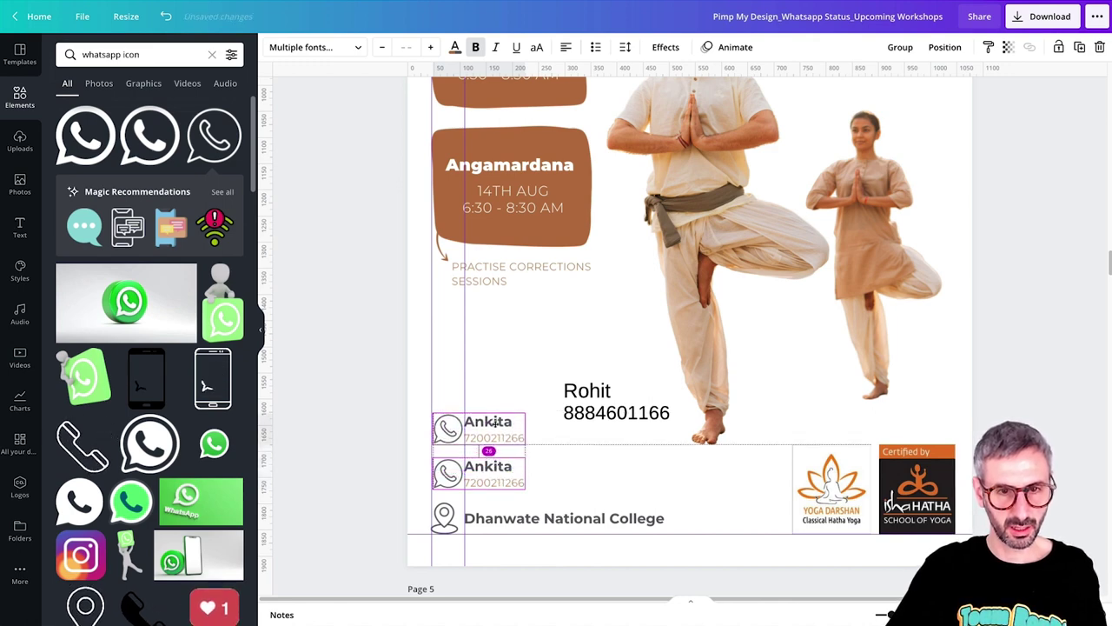
{"action": "left_click", "coordinate": [496, 372]}
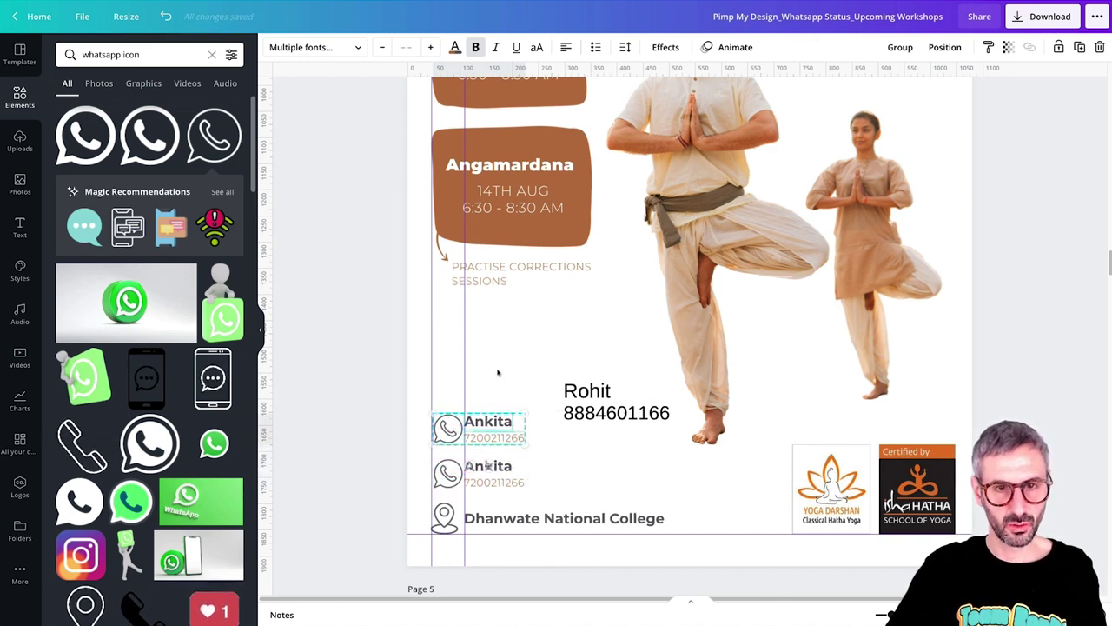
Step: Replace the name and phone number in the duplicated contact with the other teacher's name and phone number
{"action": "left_click", "coordinate": [487, 422]}
{"action": "type", "text": "Rohit"}
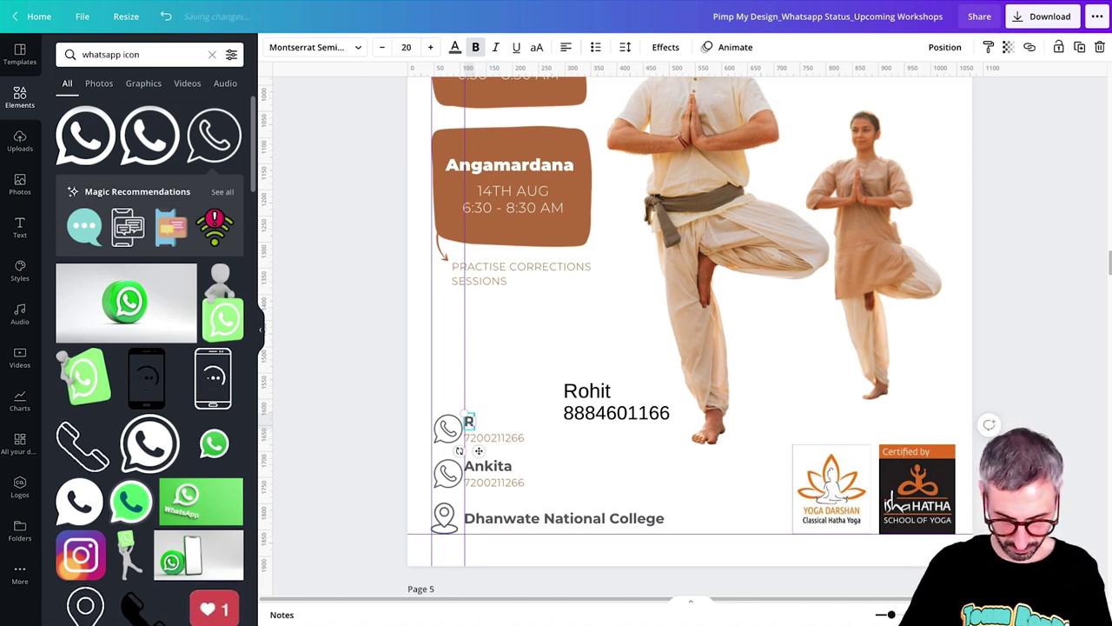
{"action": "left_click", "coordinate": [622, 421]}
{"action": "double_click", "coordinate": [623, 421]}
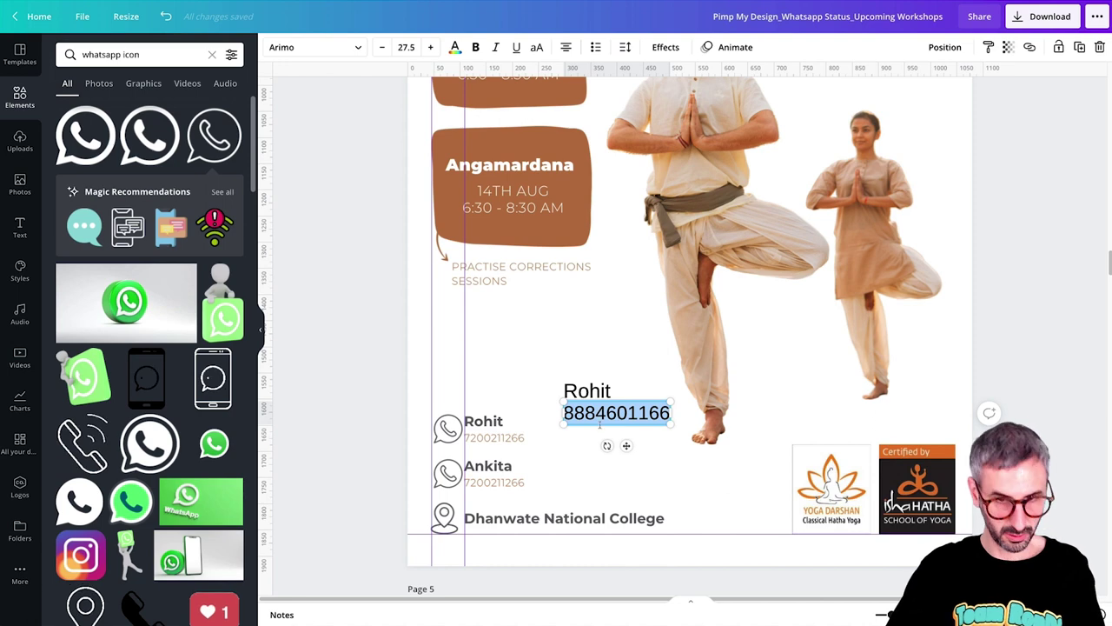
{"action": "left_click", "coordinate": [501, 436]}
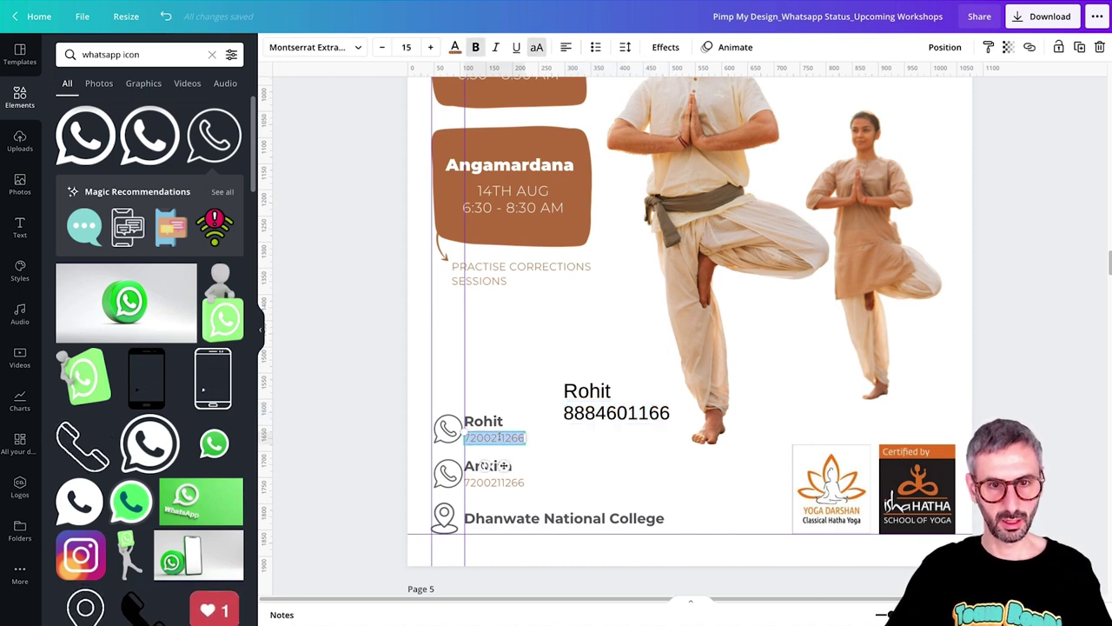
{"action": "key", "text": "ctrl+v"}
Step: Delete the old unstyled name and phone number beside the new contact block
{"action": "left_click_drag", "start_coordinate": [565, 352], "coordinate": [609, 430]}
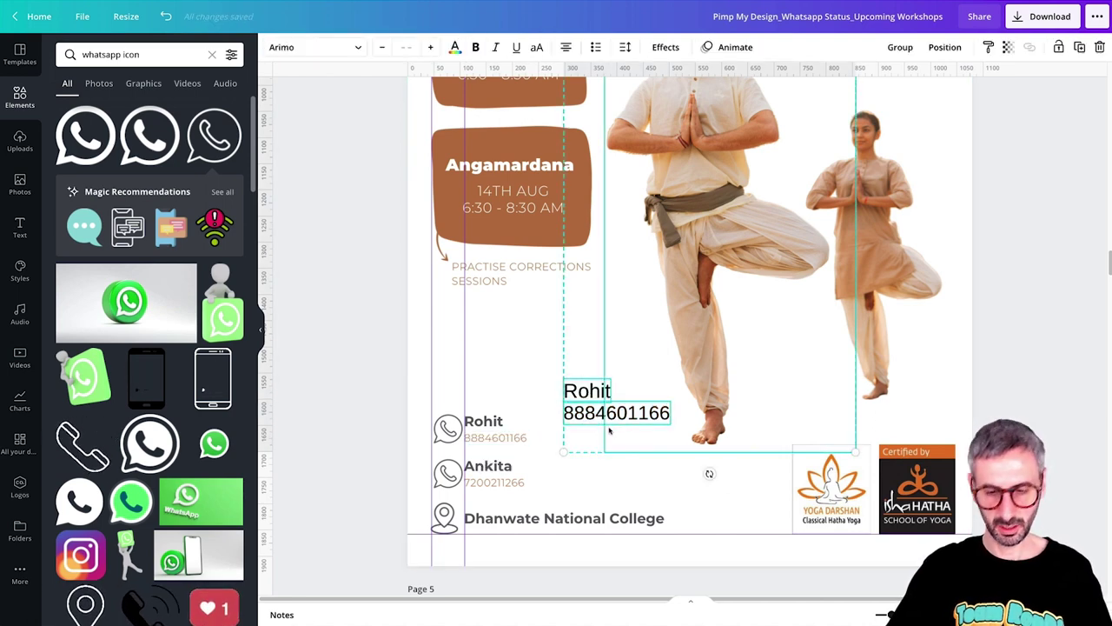
{"action": "left_click_drag", "start_coordinate": [509, 358], "coordinate": [612, 436]}
{"action": "key", "text": "Delete"}
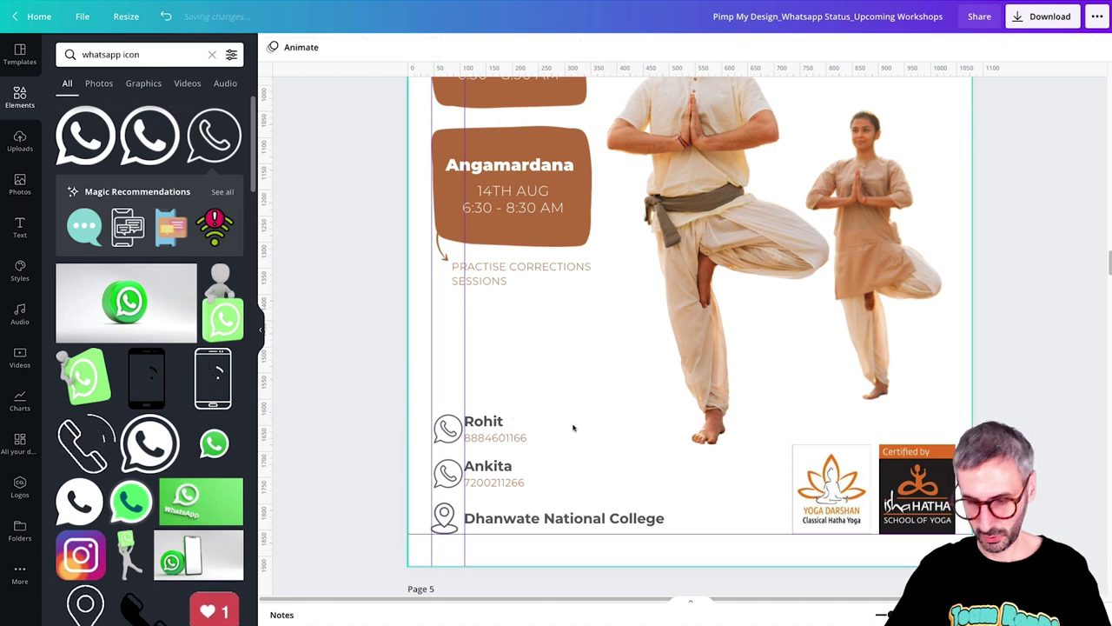
Step: Remove the vertical guides and shift the contact texts and the venue line slightly away from their icons, keeping them aligned
{"action": "left_click_drag", "start_coordinate": [899, 614], "coordinate": [883, 615]}
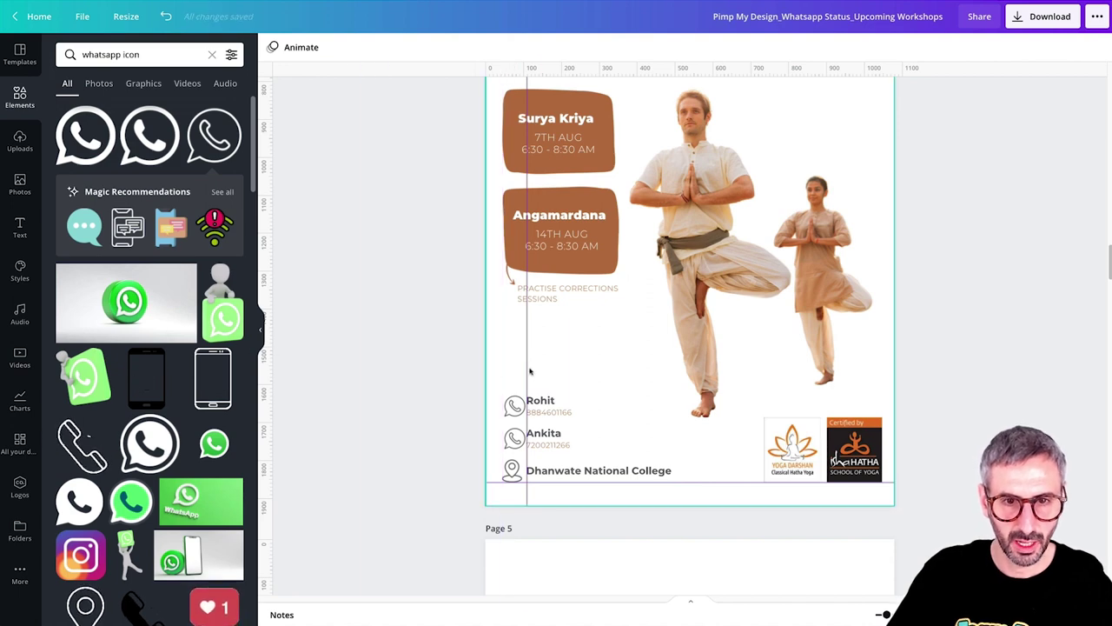
{"action": "left_click_drag", "start_coordinate": [529, 372], "coordinate": [201, 382]}
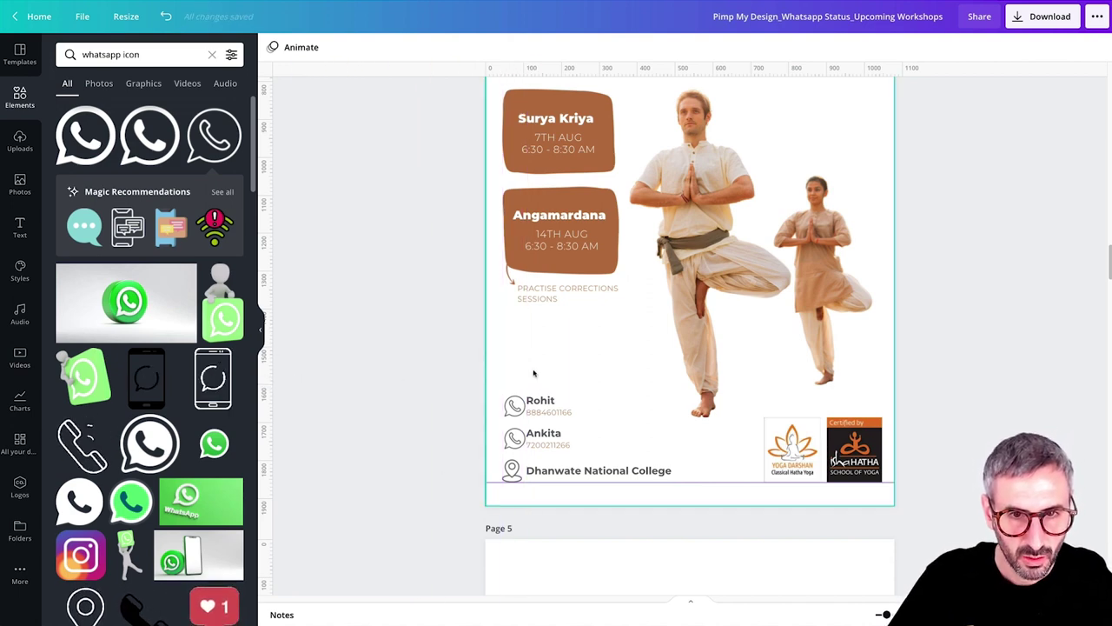
{"action": "left_click_drag", "start_coordinate": [525, 369], "coordinate": [572, 458]}
{"action": "left_click_drag", "start_coordinate": [548, 412], "coordinate": [550, 411]}
{"action": "left_click", "coordinate": [530, 449]}
{"action": "left_click", "coordinate": [558, 470]}
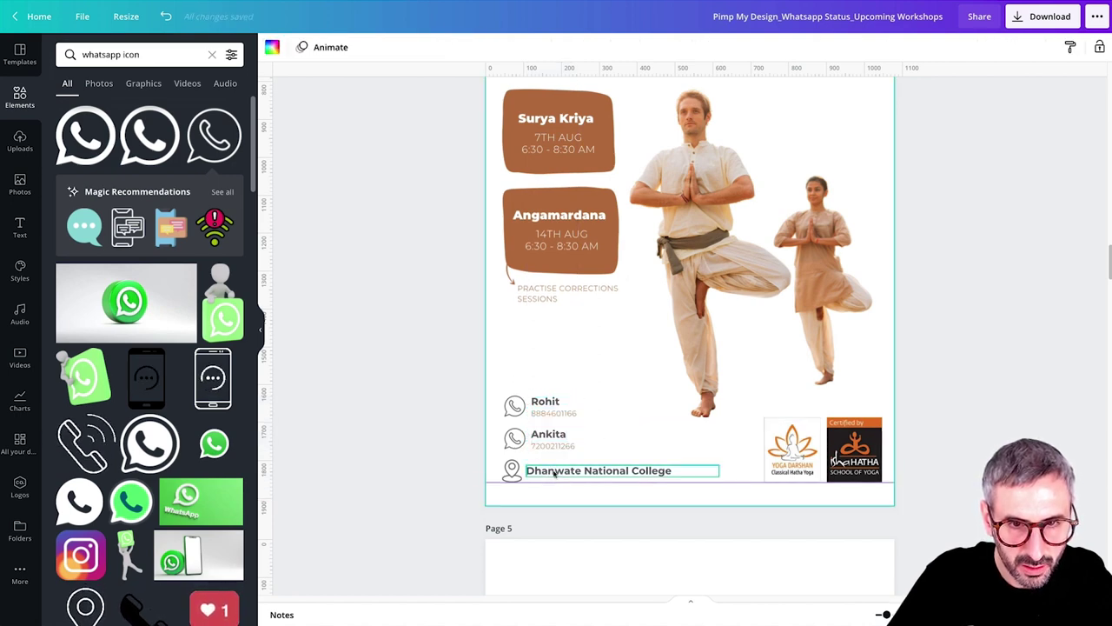
{"action": "left_click_drag", "start_coordinate": [559, 470], "coordinate": [563, 470]}
{"action": "left_click", "coordinate": [404, 438]}
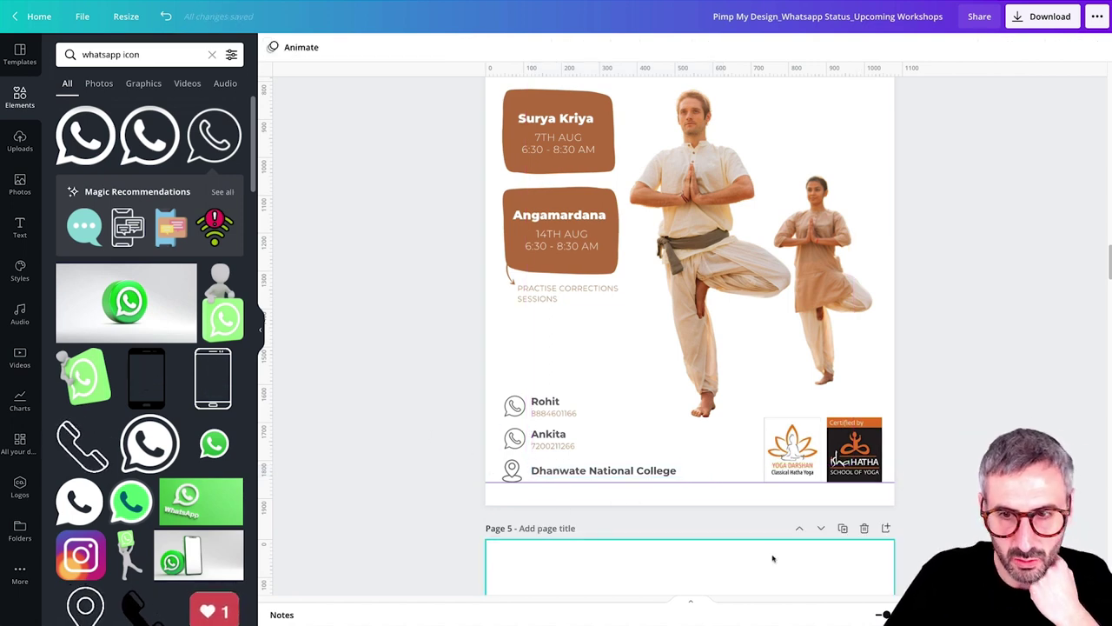
Step: Set both phone numbers to font size 18 and nudge the contact texts up slightly beside their icons
{"action": "left_click_drag", "start_coordinate": [886, 614], "coordinate": [889, 614]}
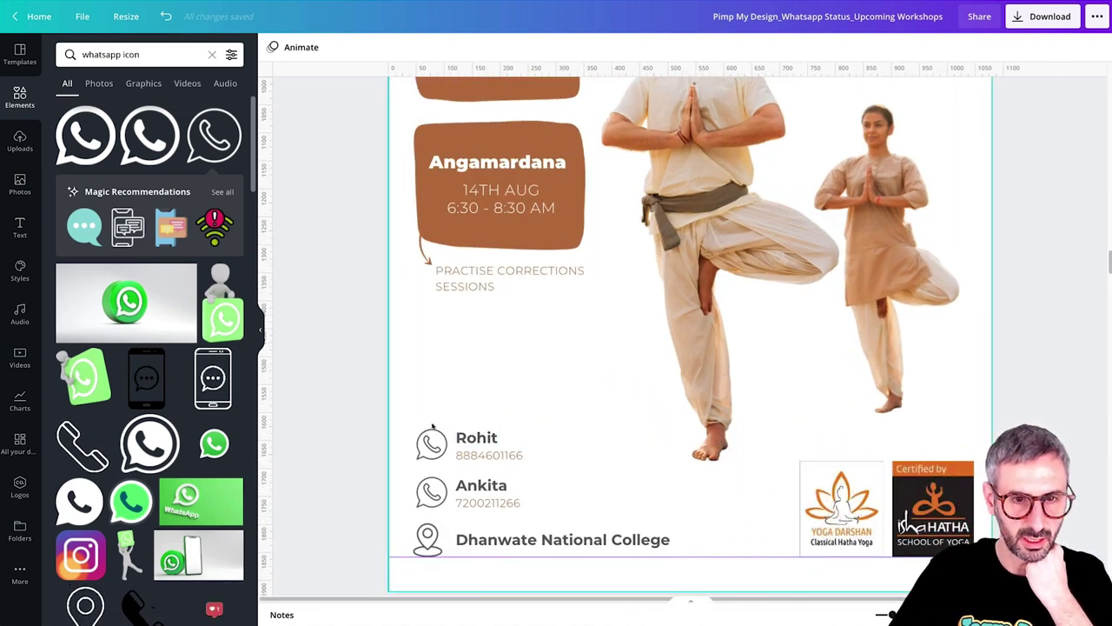
{"action": "left_click", "coordinate": [494, 503]}
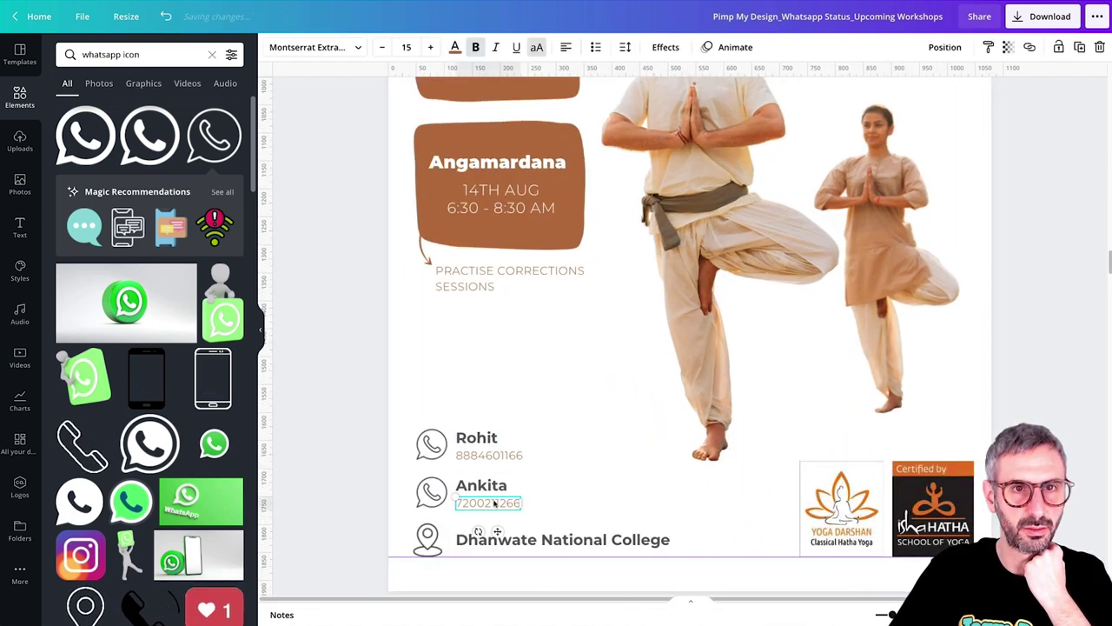
{"action": "left_click", "coordinate": [431, 47]}
{"action": "left_click", "coordinate": [489, 455]}
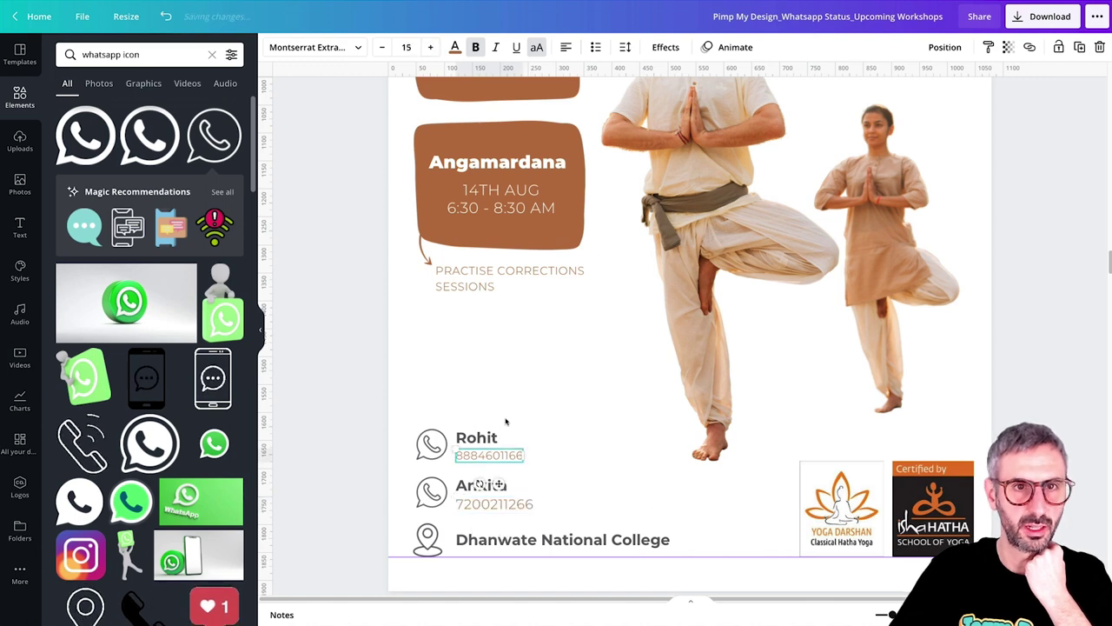
{"action": "left_click", "coordinate": [430, 48]}
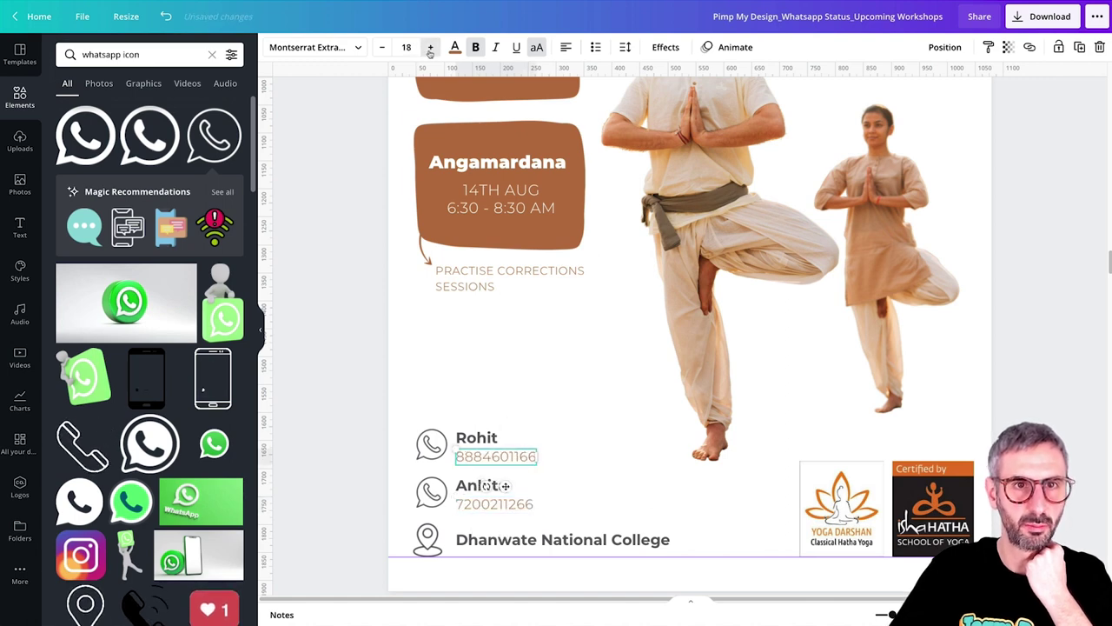
{"action": "left_click", "coordinate": [485, 443], "text": "shift"}
{"action": "left_click", "coordinate": [559, 379]}
Step: Review the redesigned flyer on page 4 and compare it with the original on page 1 for missing content
{"action": "scroll", "coordinate": [558, 380], "scroll_direction": "up", "scroll_amount": 3}
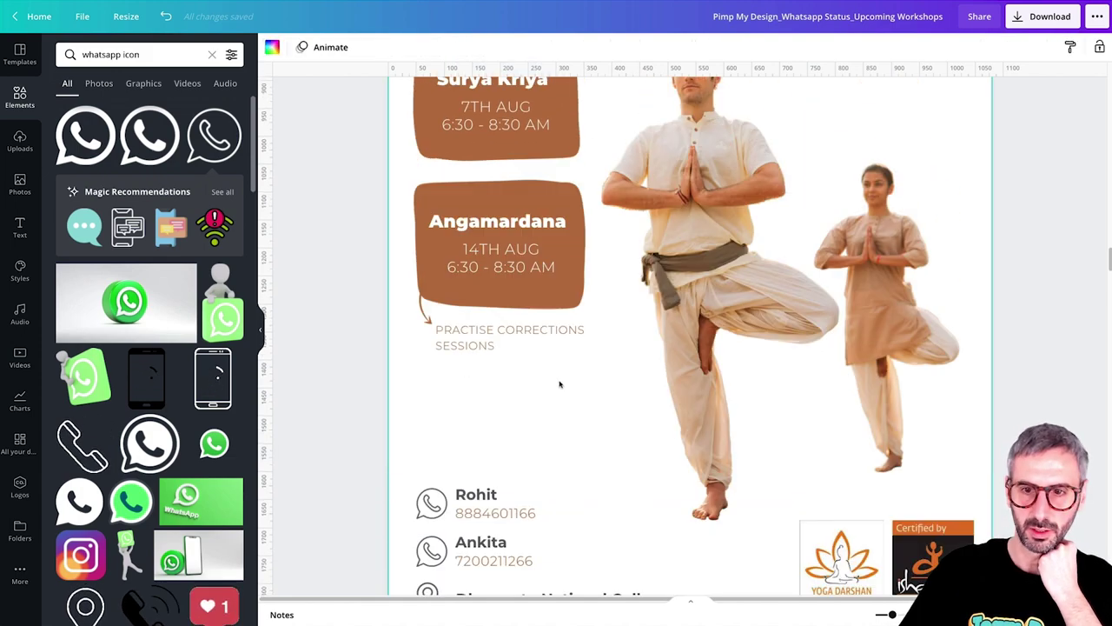
{"action": "left_click_drag", "start_coordinate": [890, 614], "coordinate": [881, 614]}
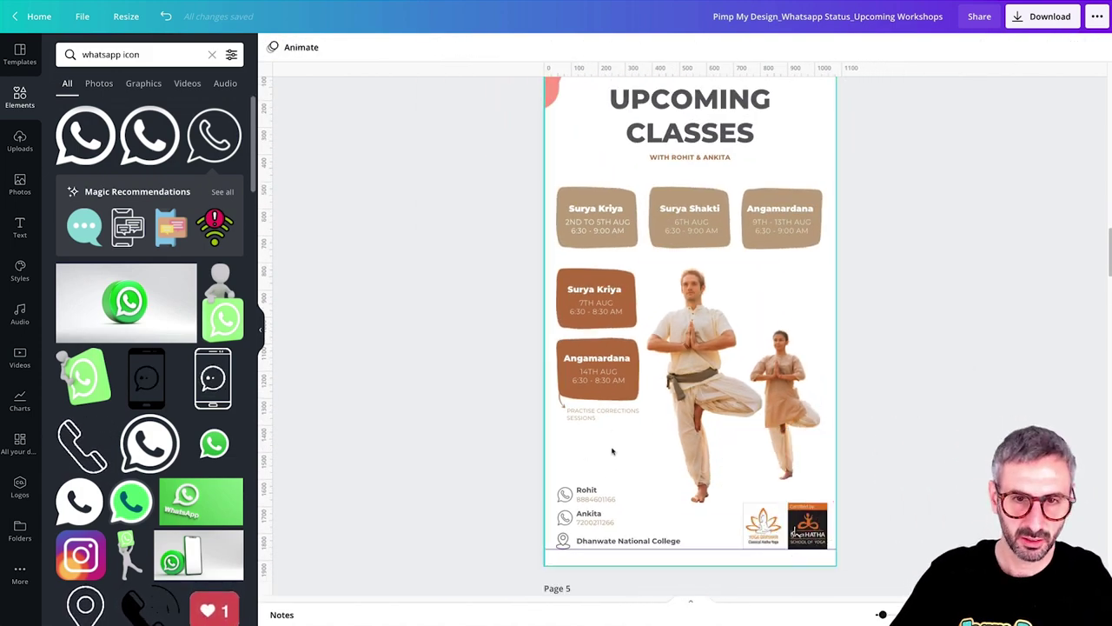
{"action": "scroll", "coordinate": [747, 426], "scroll_direction": "up", "scroll_amount": 1}
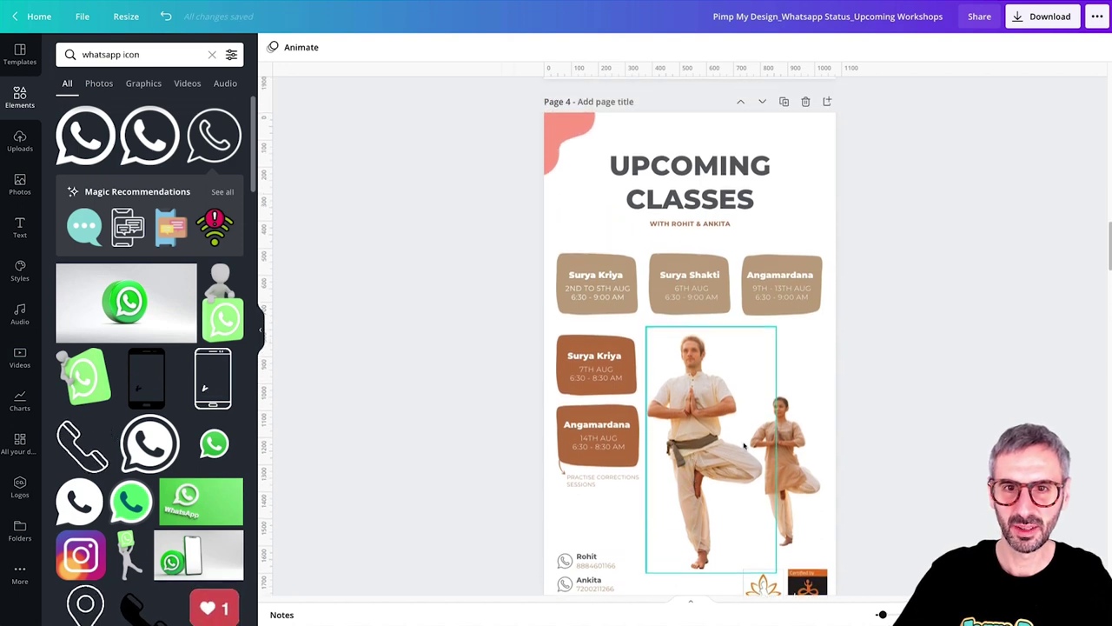
{"action": "scroll", "coordinate": [914, 422], "scroll_direction": "down", "scroll_amount": 3}
{"action": "scroll", "coordinate": [919, 422], "scroll_direction": "down", "scroll_amount": 10}
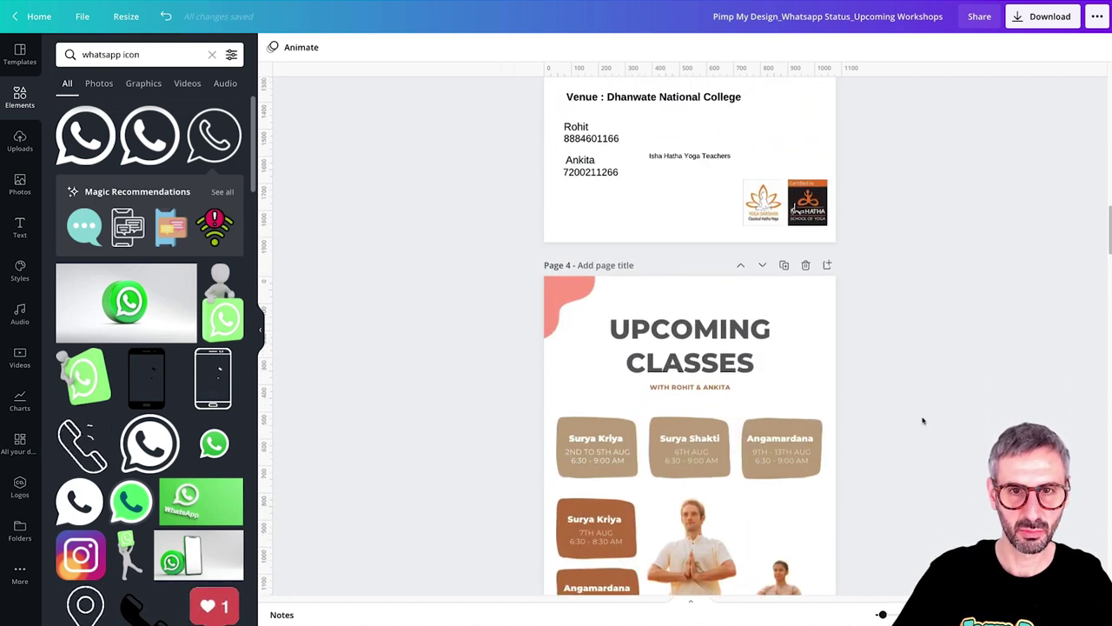
{"action": "scroll", "coordinate": [922, 421], "scroll_direction": "up", "scroll_amount": 15}
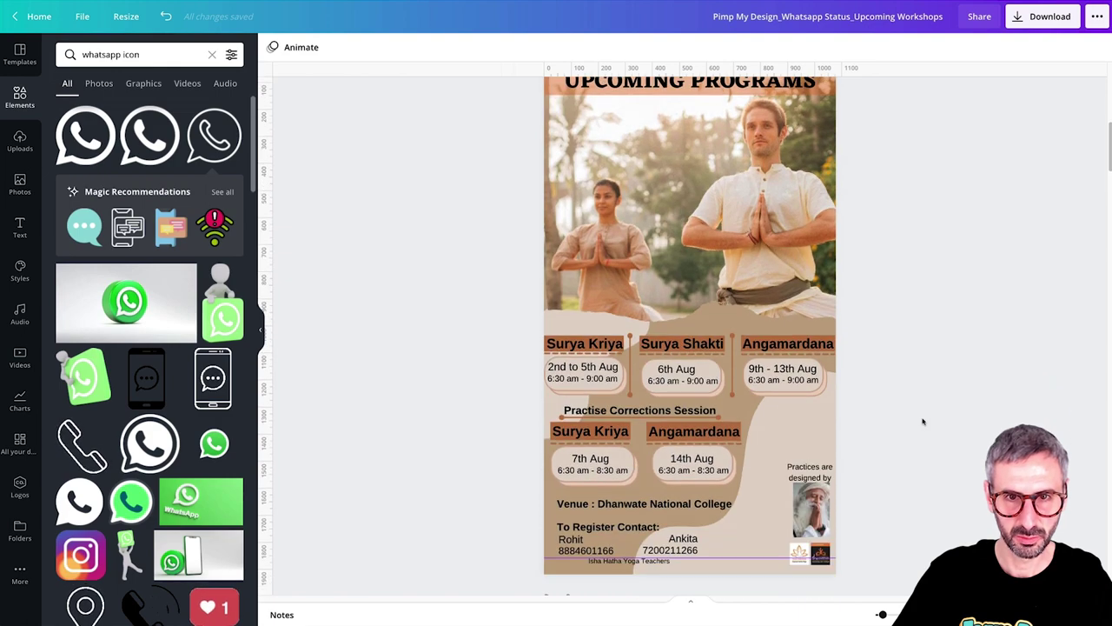
{"action": "scroll", "coordinate": [923, 420], "scroll_direction": "down", "scroll_amount": 2}
{"action": "scroll", "coordinate": [922, 421], "scroll_direction": "up", "scroll_amount": 1}
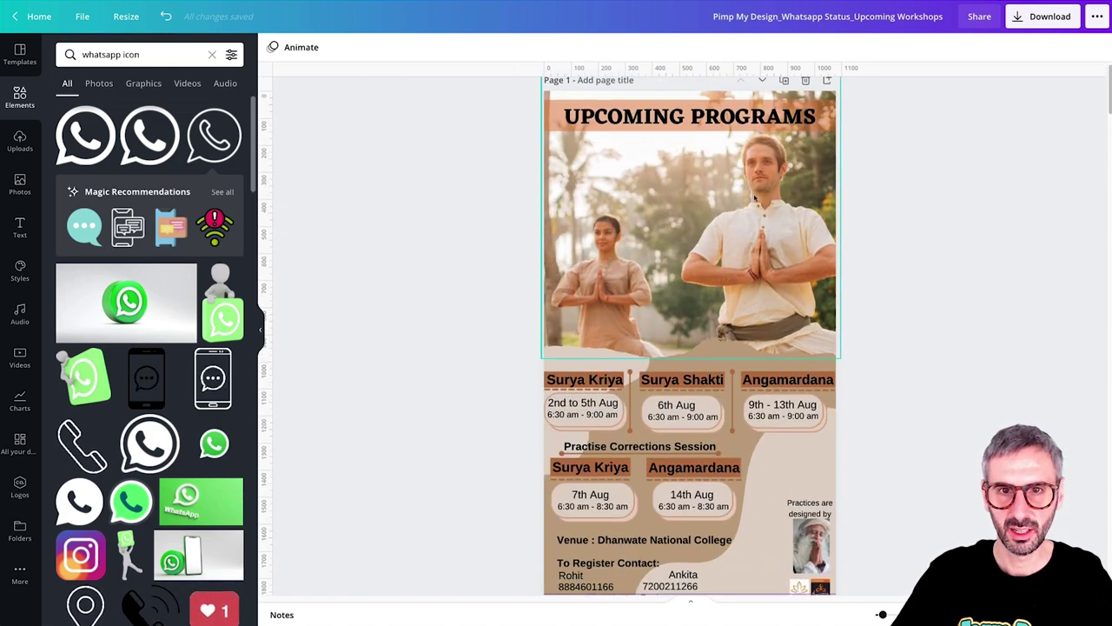
{"action": "scroll", "coordinate": [644, 449], "scroll_direction": "down", "scroll_amount": 2}
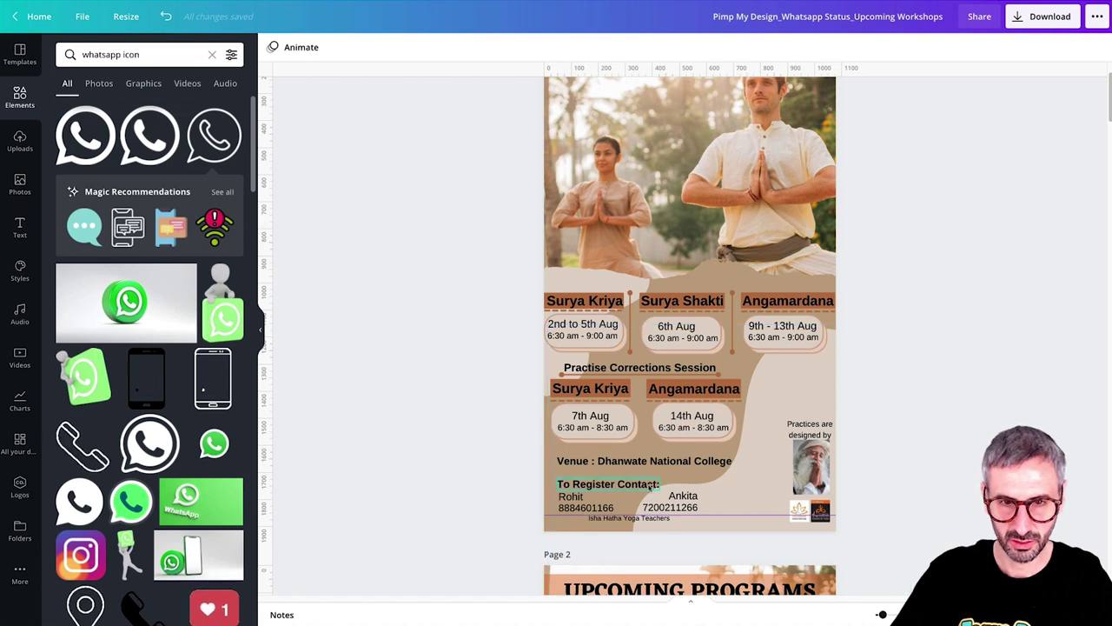
Step: Unlock and copy the "To Register Contact:" line from page 1 and place it above the contacts on page 4
{"action": "left_click", "coordinate": [656, 489]}
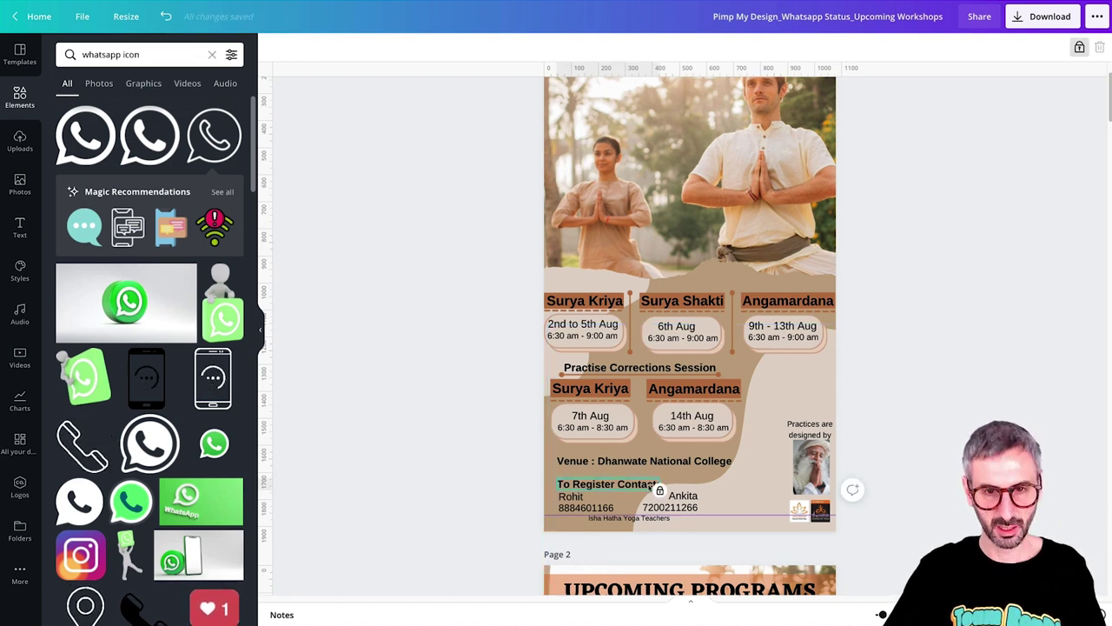
{"action": "scroll", "coordinate": [656, 488], "scroll_direction": "down", "scroll_amount": 7}
{"action": "scroll", "coordinate": [668, 285], "scroll_direction": "up", "scroll_amount": 4}
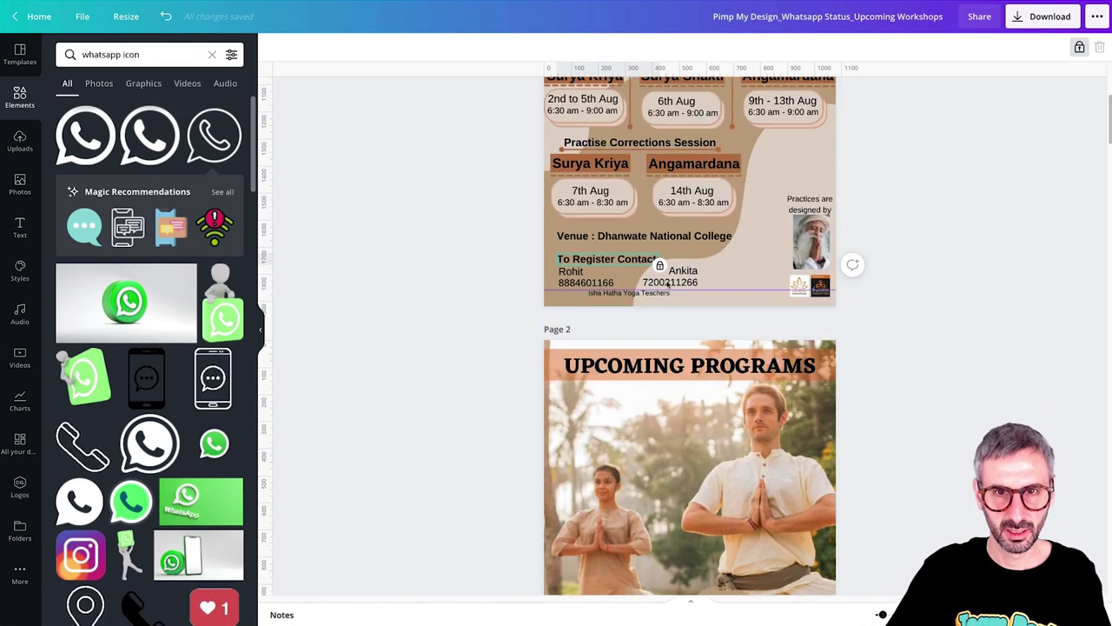
{"action": "left_click", "coordinate": [659, 265]}
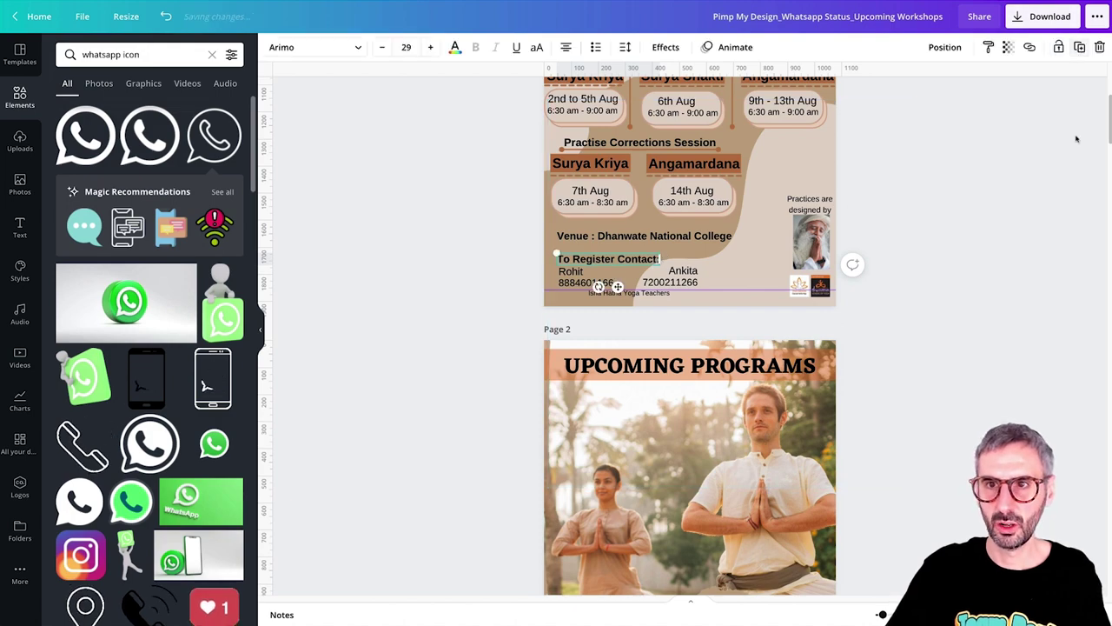
{"action": "scroll", "coordinate": [652, 415], "scroll_direction": "down", "scroll_amount": 4}
{"action": "scroll", "coordinate": [652, 415], "scroll_direction": "down", "scroll_amount": 10}
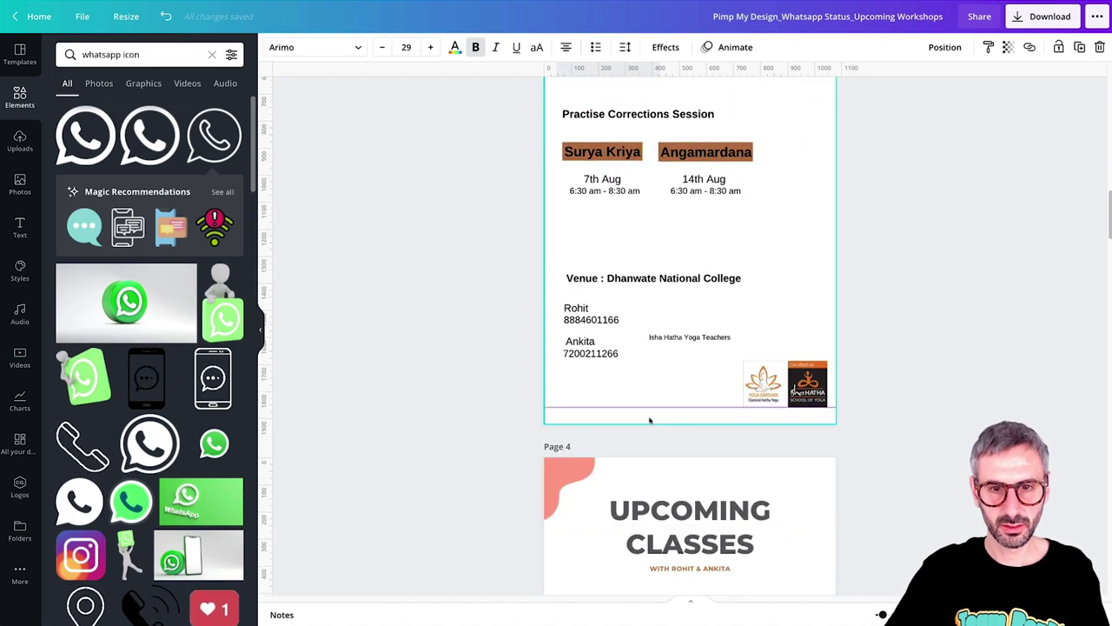
{"action": "left_click_drag", "start_coordinate": [617, 478], "coordinate": [621, 431]}
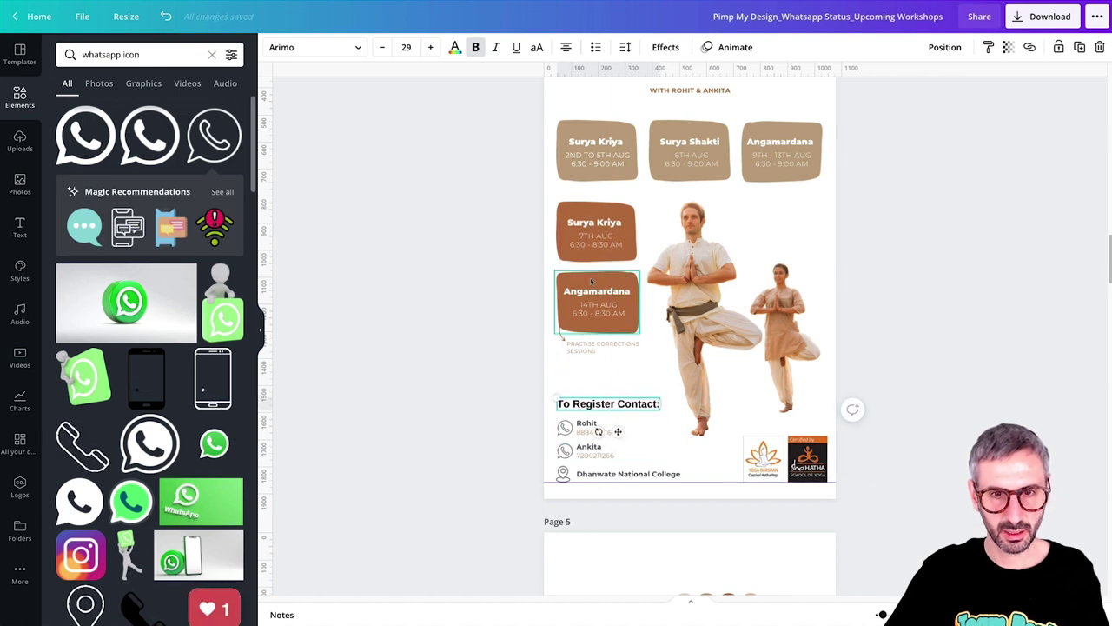
Step: Format "To Register Contact:" in Montserrat Semi-Bold at size 26 and colour it the heading's dark grey
{"action": "left_click", "coordinate": [296, 50]}
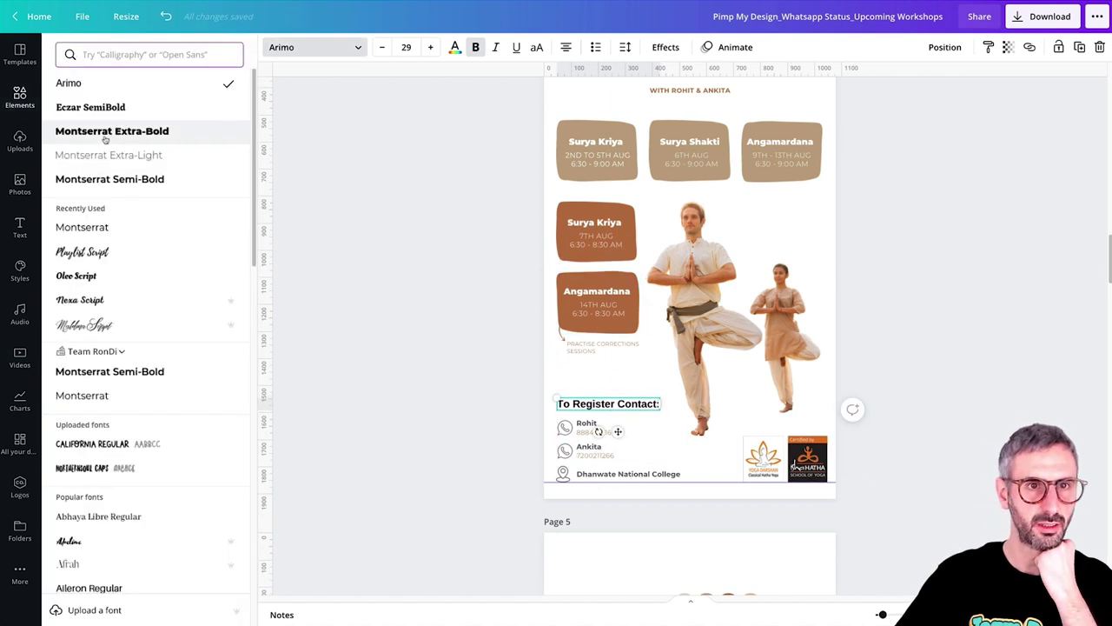
{"action": "left_click", "coordinate": [118, 184]}
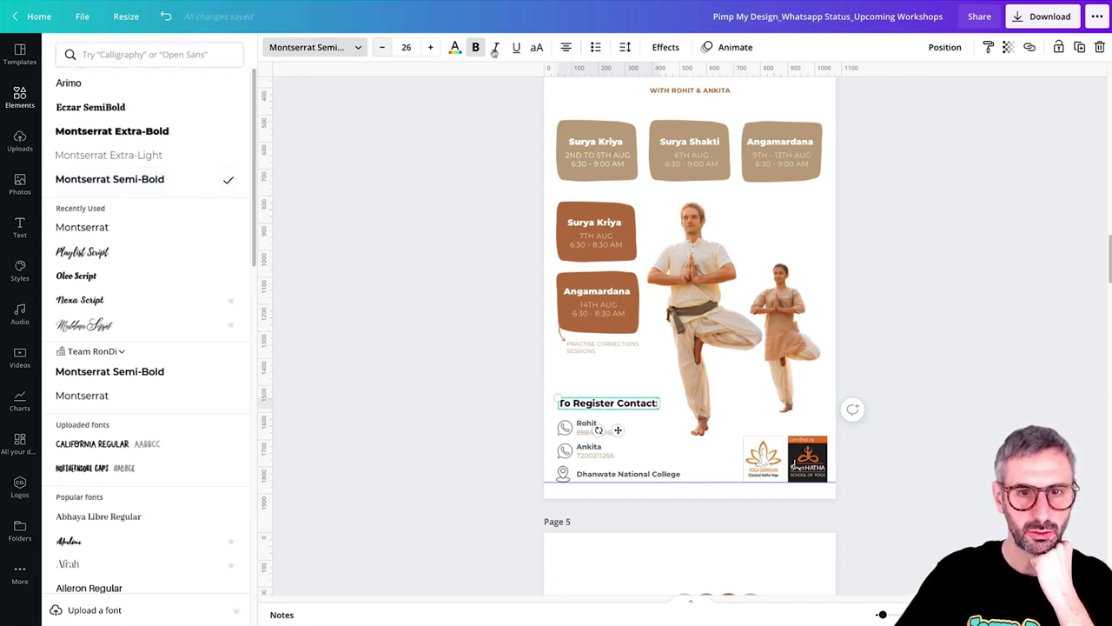
{"action": "left_click", "coordinate": [455, 46]}
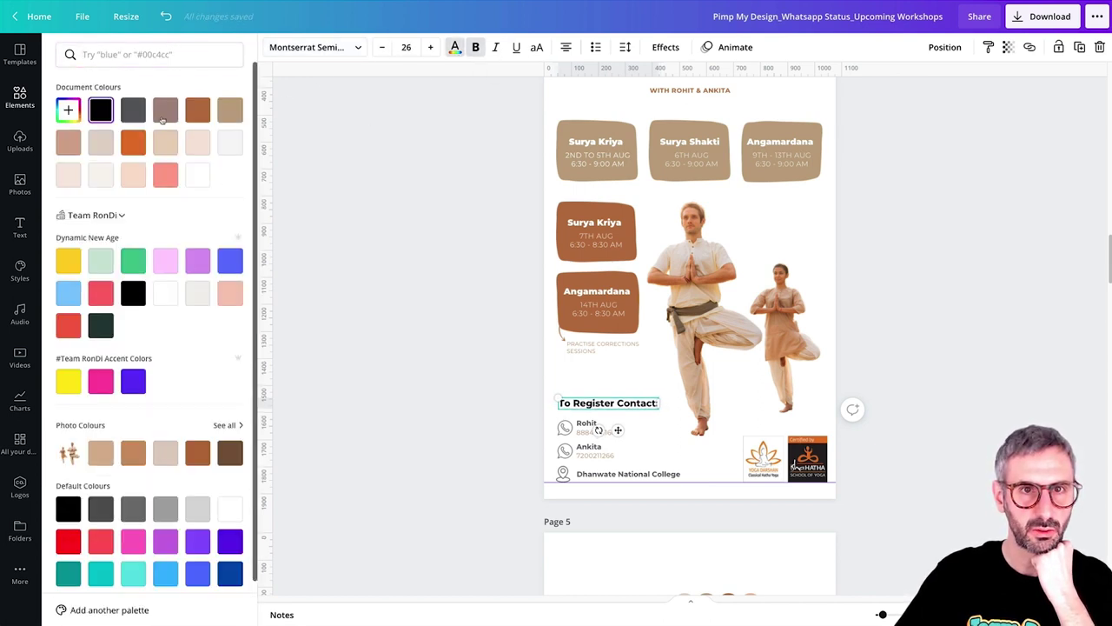
{"action": "left_click", "coordinate": [369, 302]}
{"action": "scroll", "coordinate": [951, 420], "scroll_direction": "up", "scroll_amount": 3}
{"action": "scroll", "coordinate": [950, 421], "scroll_direction": "down", "scroll_amount": 2}
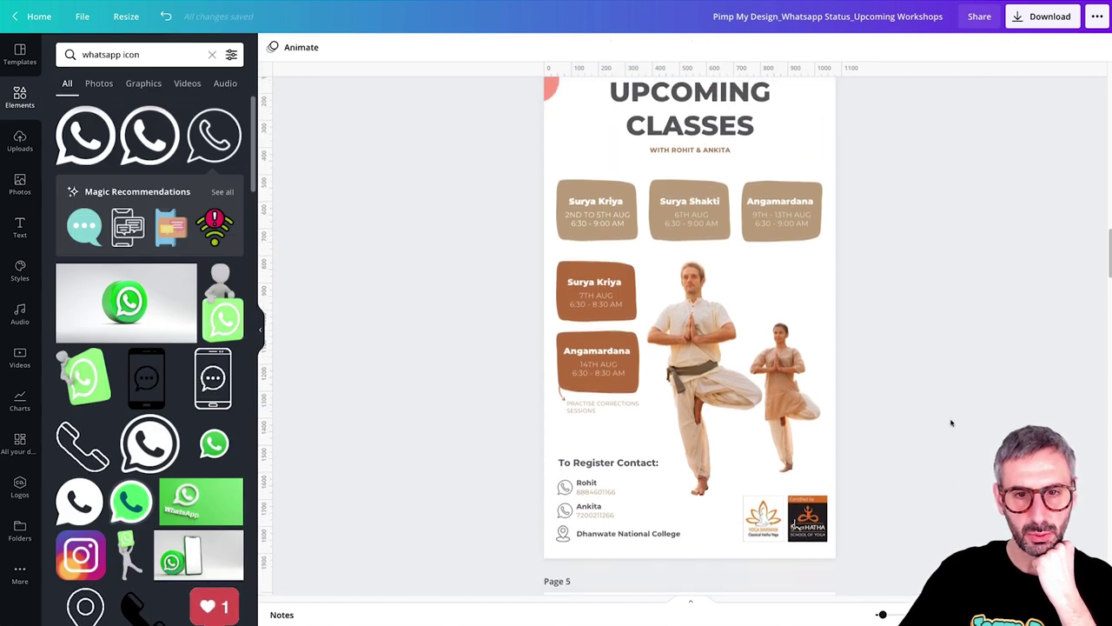
{"action": "left_click_drag", "start_coordinate": [474, 426], "coordinate": [622, 543]}
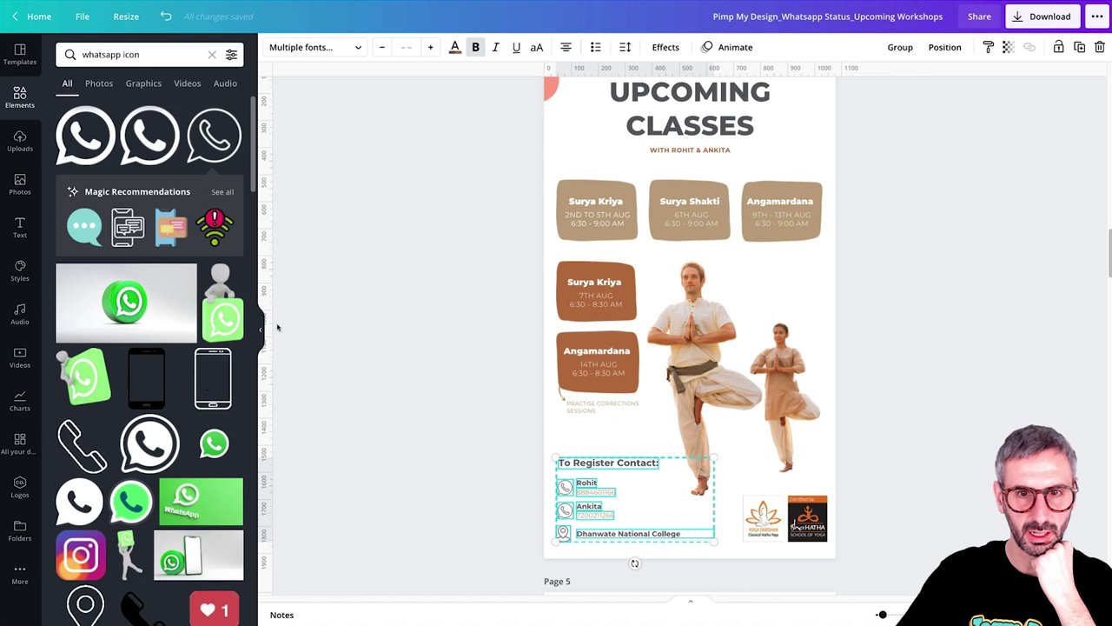
{"action": "left_click", "coordinate": [457, 315]}
{"action": "scroll", "coordinate": [907, 477], "scroll_direction": "down", "scroll_amount": 1}
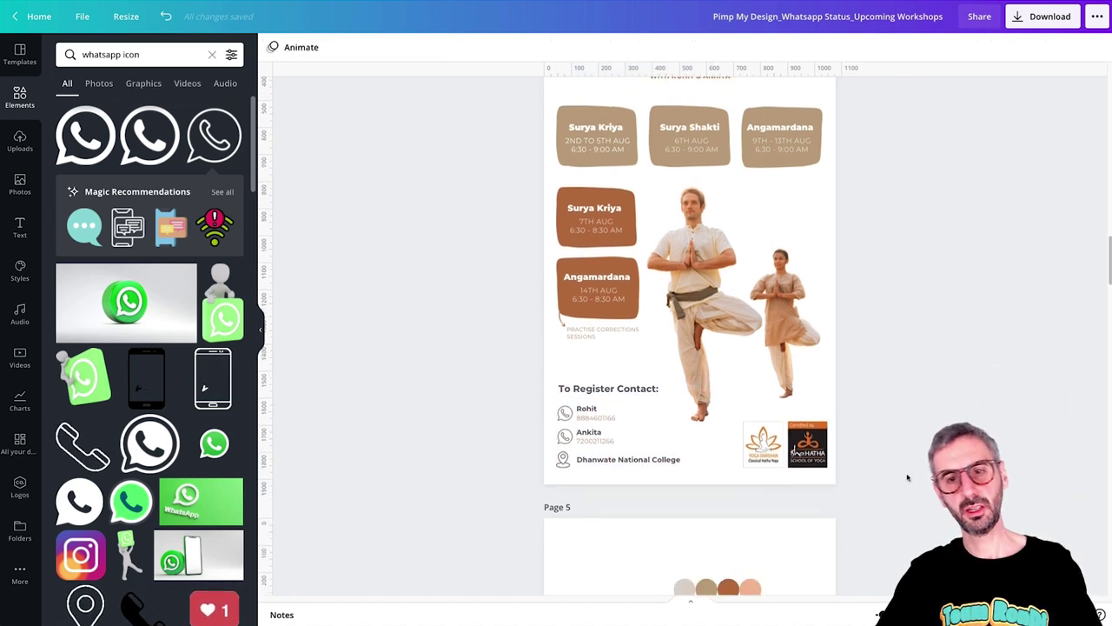
{"action": "scroll", "coordinate": [907, 478], "scroll_direction": "up", "scroll_amount": 4}
{"action": "scroll", "coordinate": [907, 480], "scroll_direction": "down", "scroll_amount": 1}
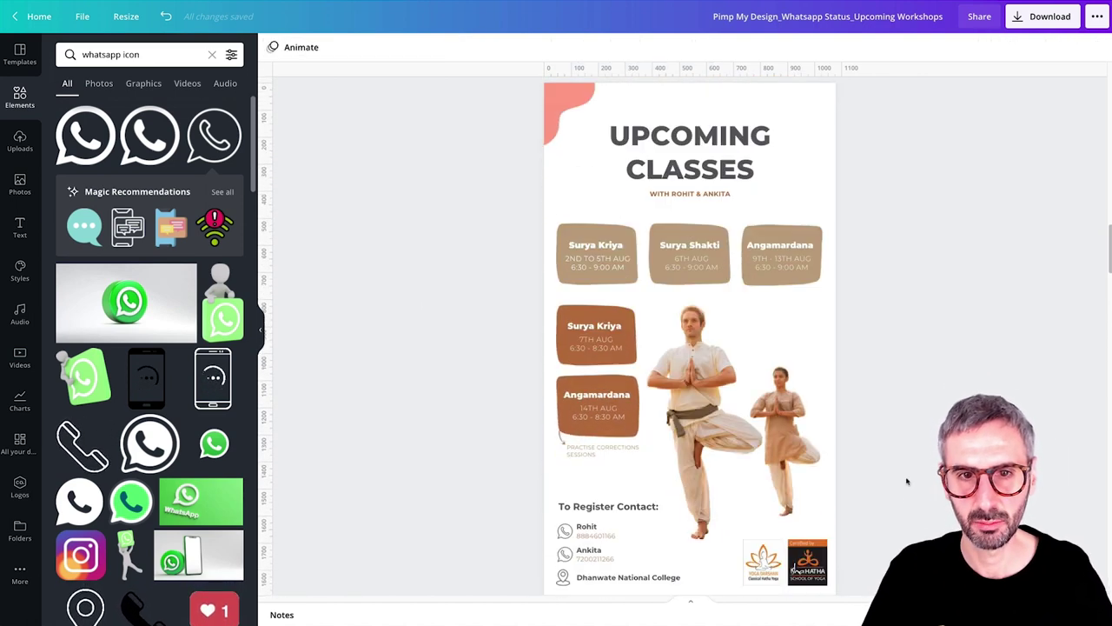
{"action": "scroll", "coordinate": [907, 481], "scroll_direction": "down", "scroll_amount": 1}
Step: Crop the empty space above and below the smaller yoga figure so its frame no longer covers the logos
{"action": "left_click", "coordinate": [784, 521]}
{"action": "left_click", "coordinate": [843, 449]}
{"action": "left_click", "coordinate": [792, 522]}
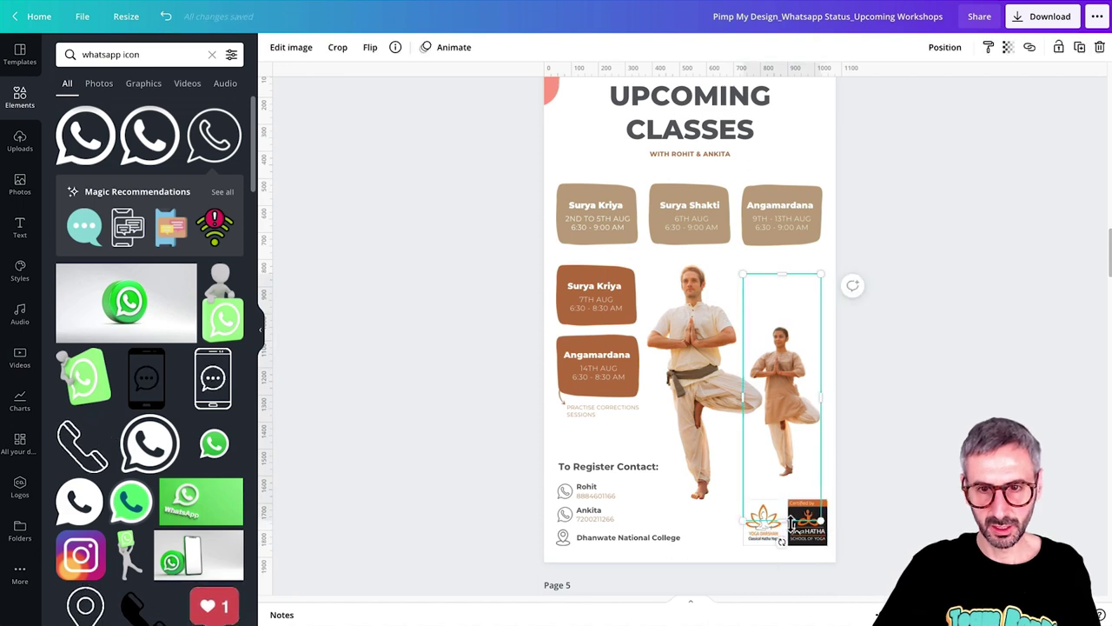
{"action": "left_click_drag", "start_coordinate": [792, 522], "coordinate": [792, 483]}
{"action": "left_click_drag", "start_coordinate": [782, 275], "coordinate": [790, 306]}
{"action": "left_click", "coordinate": [765, 554]}
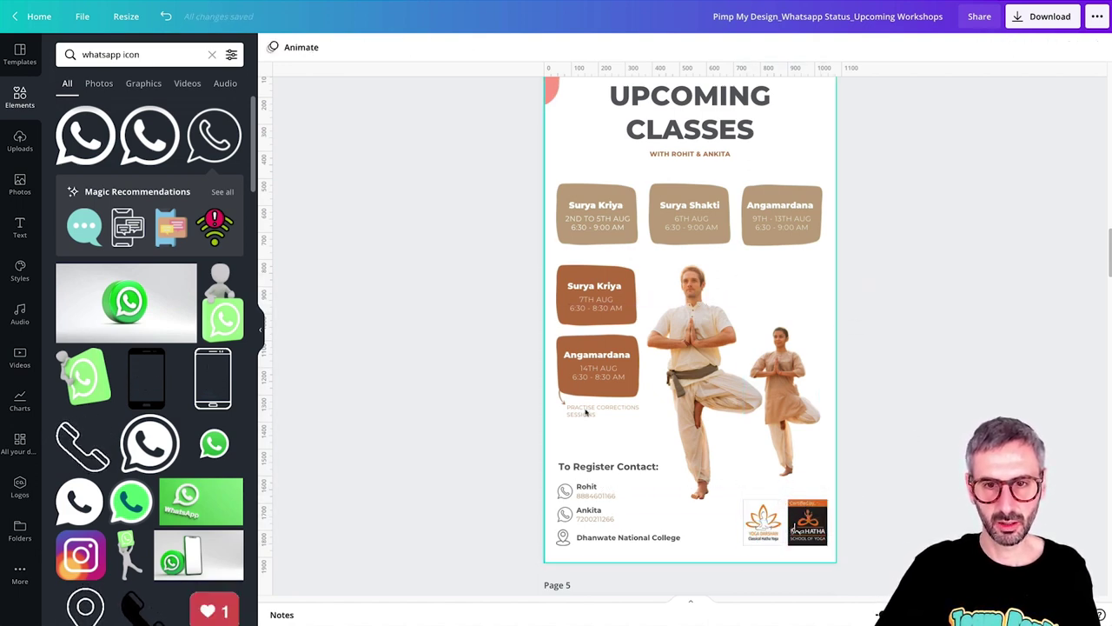
Step: Select both logos on page 4 and nudge them up by about 20 px
{"action": "scroll", "coordinate": [874, 489], "scroll_direction": "down", "scroll_amount": 1}
{"action": "left_click_drag", "start_coordinate": [874, 489], "coordinate": [753, 435]}
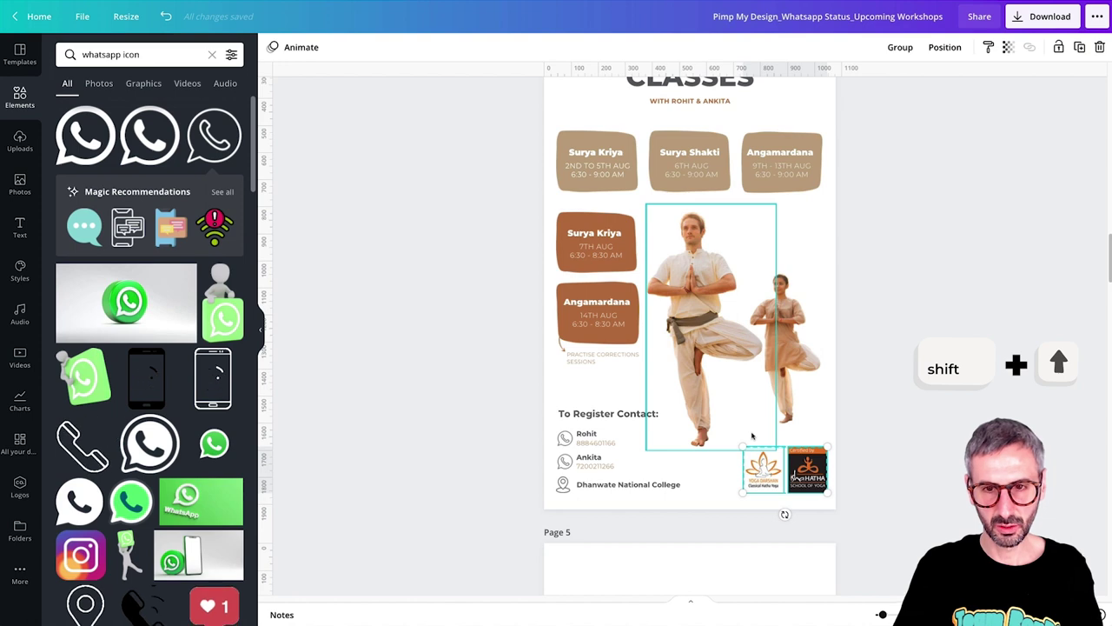
{"action": "key", "text": "shift+Up"}
{"action": "key", "text": "shift+Up"}
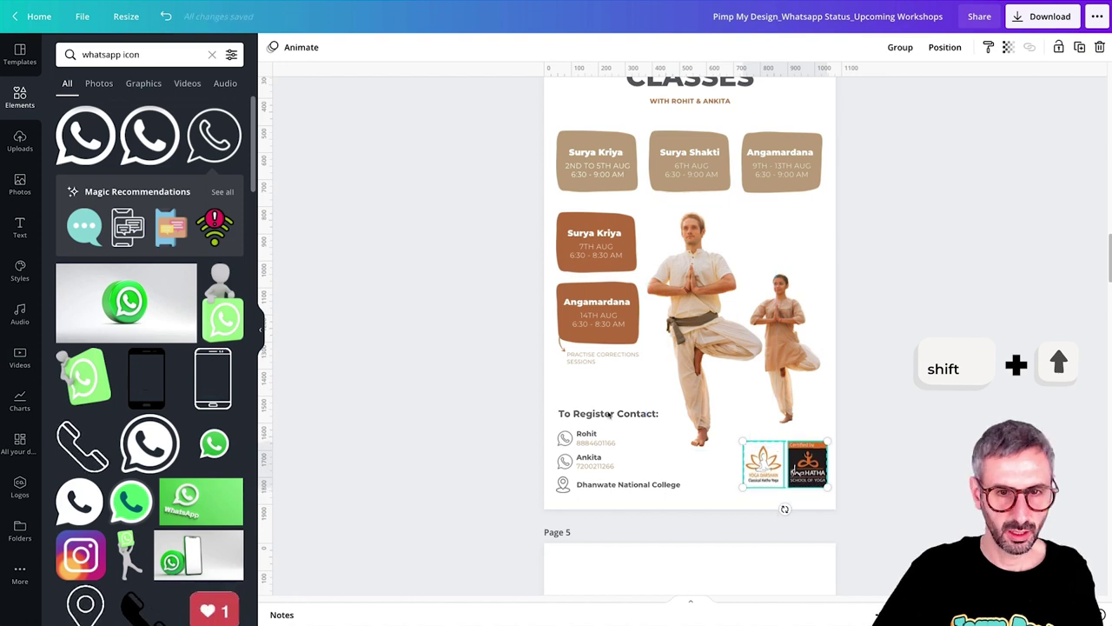
Step: Nudge the whole registration contact block, with its icons and venue line, up by the same amount as the logos
{"action": "left_click_drag", "start_coordinate": [481, 415], "coordinate": [600, 497]}
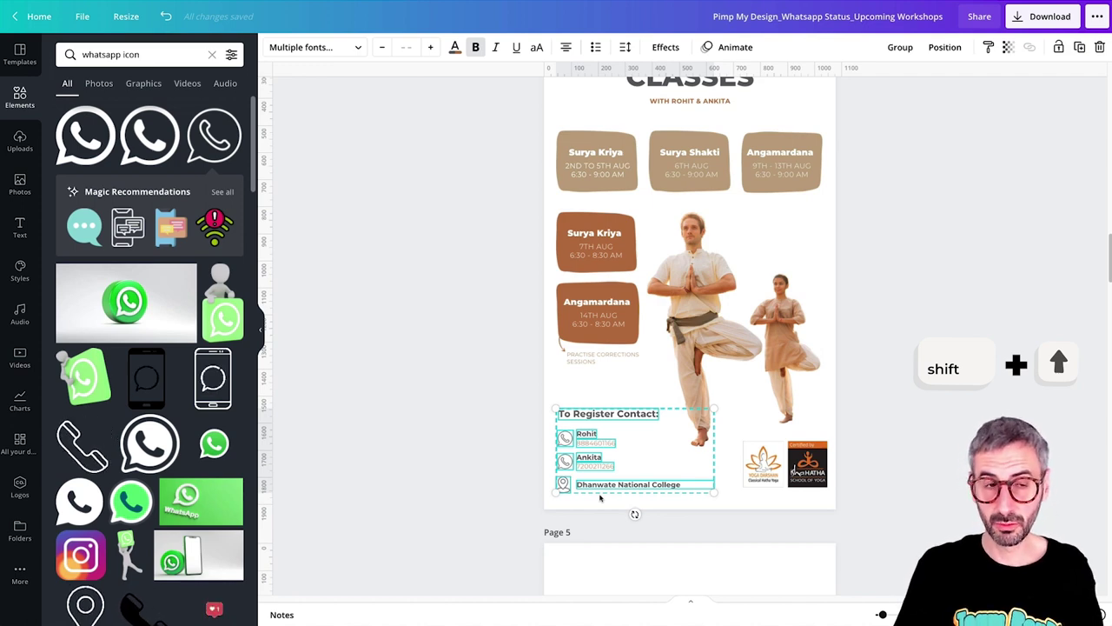
{"action": "key", "text": "shift+Up"}
{"action": "key", "text": "shift+Up"}
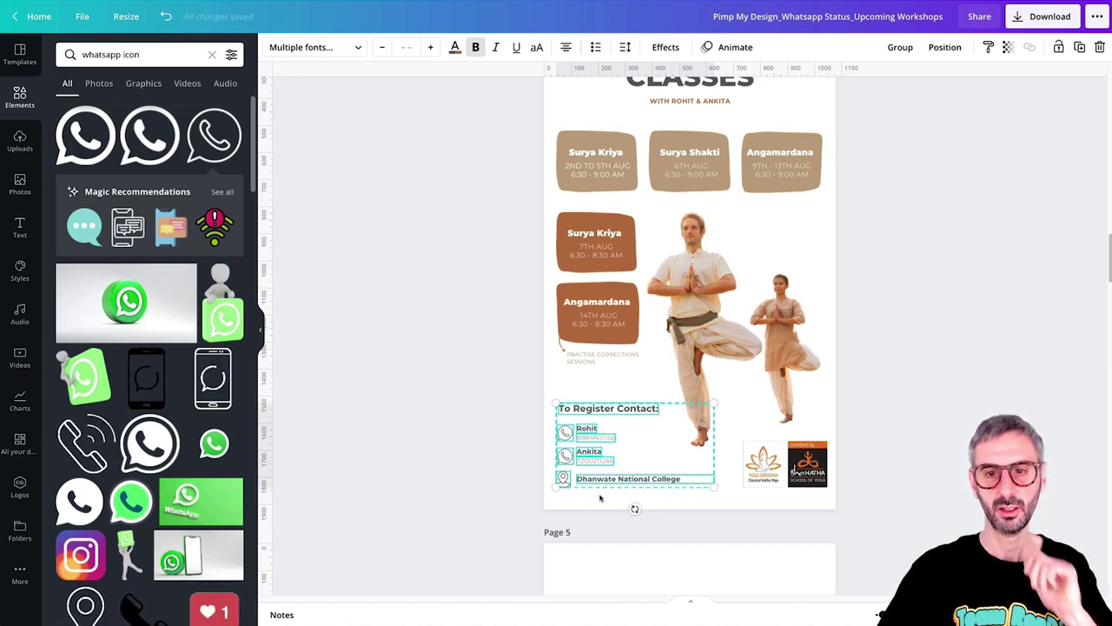
{"action": "left_click", "coordinate": [959, 449]}
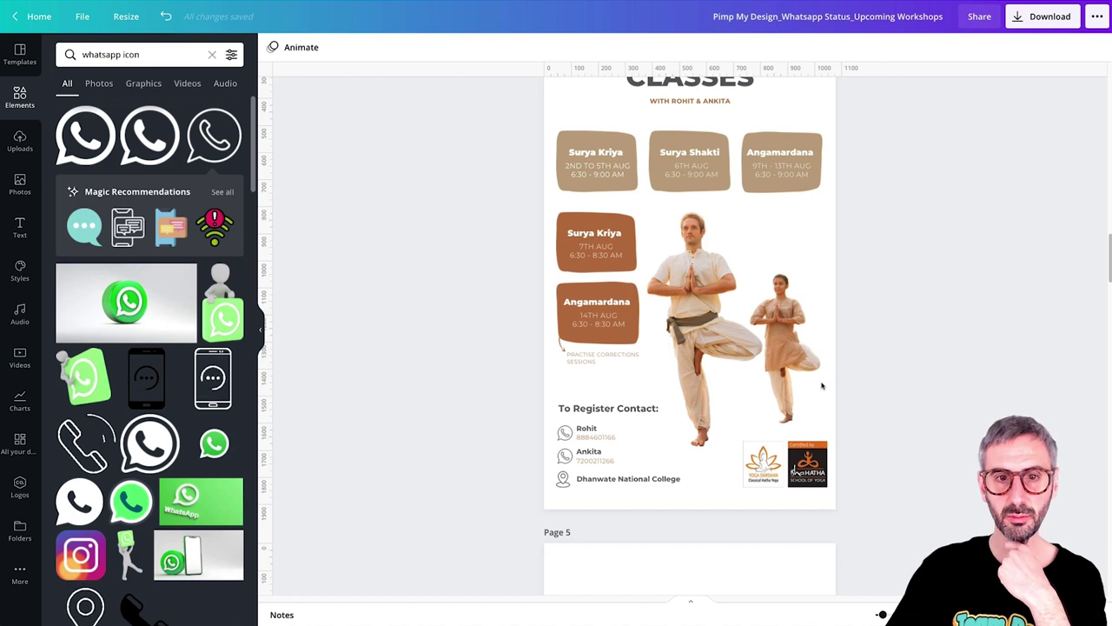
Step: Remove the horizontal ruler guide near the top of page 4 and delete the pink corner shape
{"action": "scroll", "coordinate": [900, 408], "scroll_direction": "up", "scroll_amount": 2}
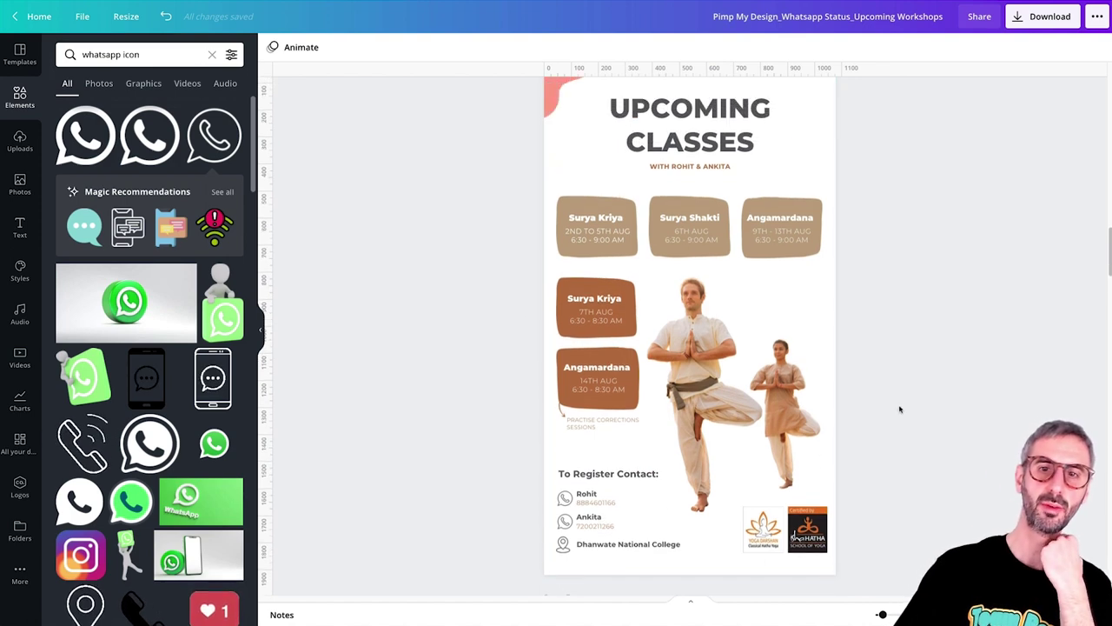
{"action": "scroll", "coordinate": [899, 410], "scroll_direction": "up", "scroll_amount": 1}
{"action": "scroll", "coordinate": [899, 410], "scroll_direction": "down", "scroll_amount": 3}
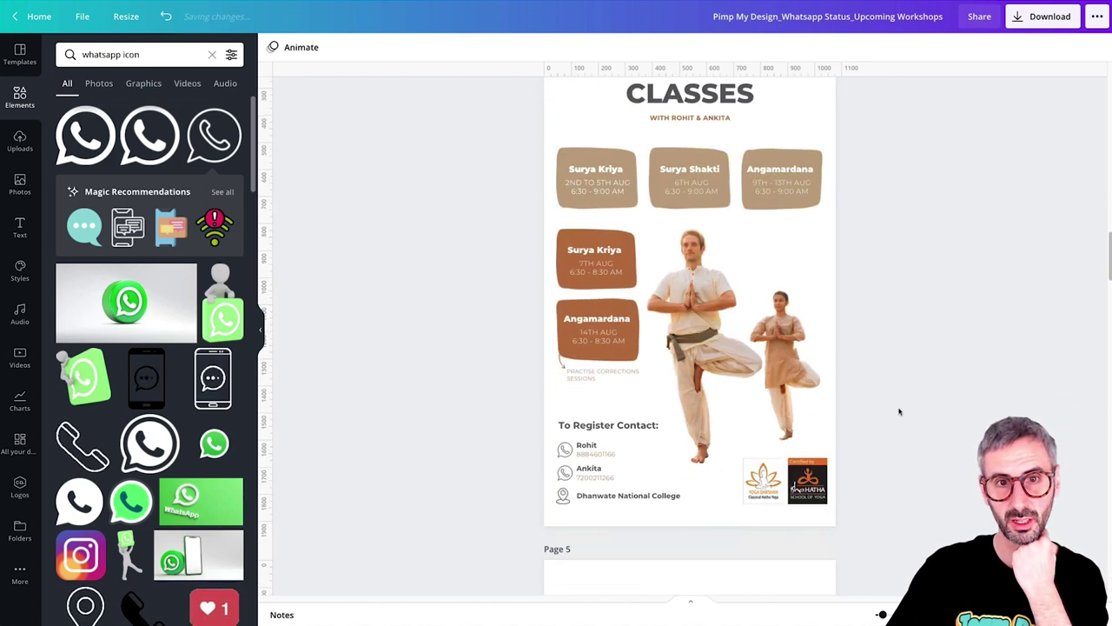
{"action": "scroll", "coordinate": [900, 410], "scroll_direction": "up", "scroll_amount": 3}
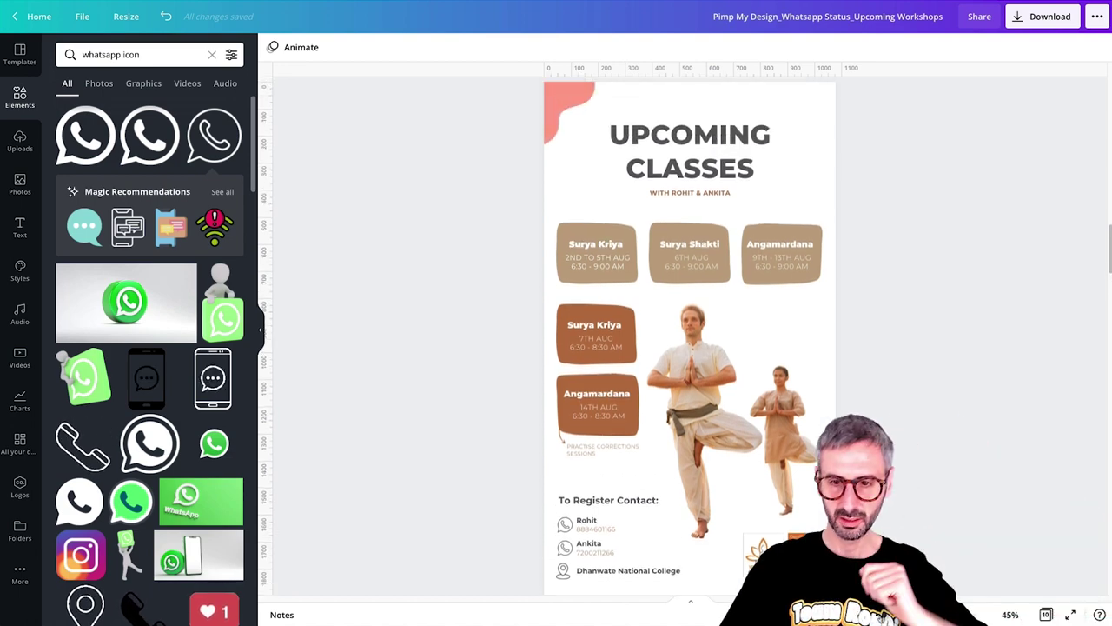
{"action": "left_click_drag", "start_coordinate": [895, 615], "coordinate": [881, 614]}
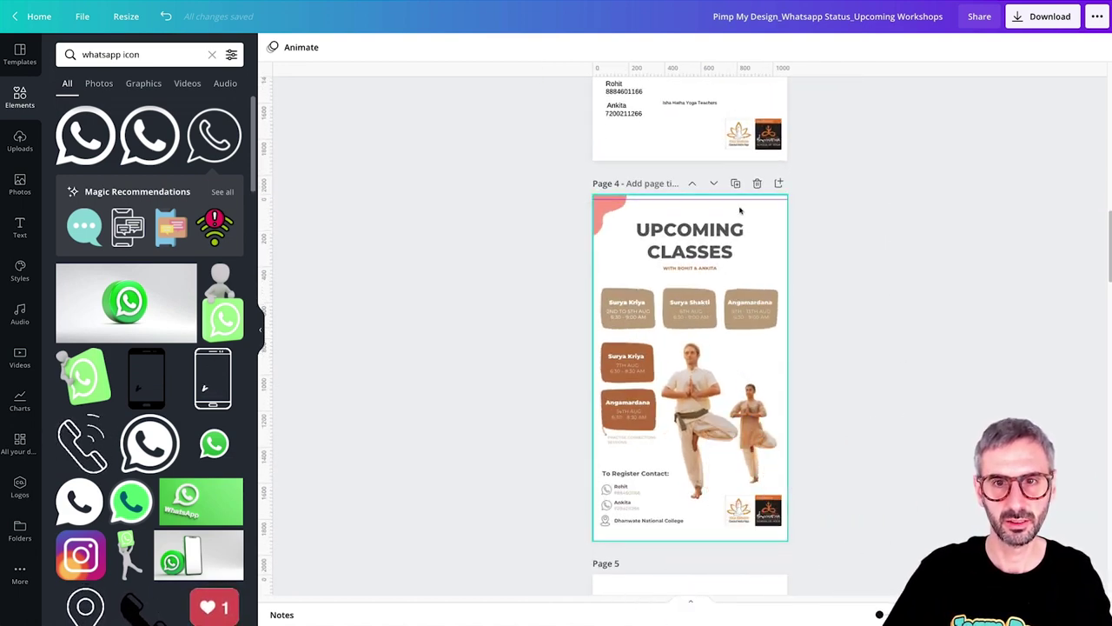
{"action": "left_click_drag", "start_coordinate": [744, 205], "coordinate": [744, 44]}
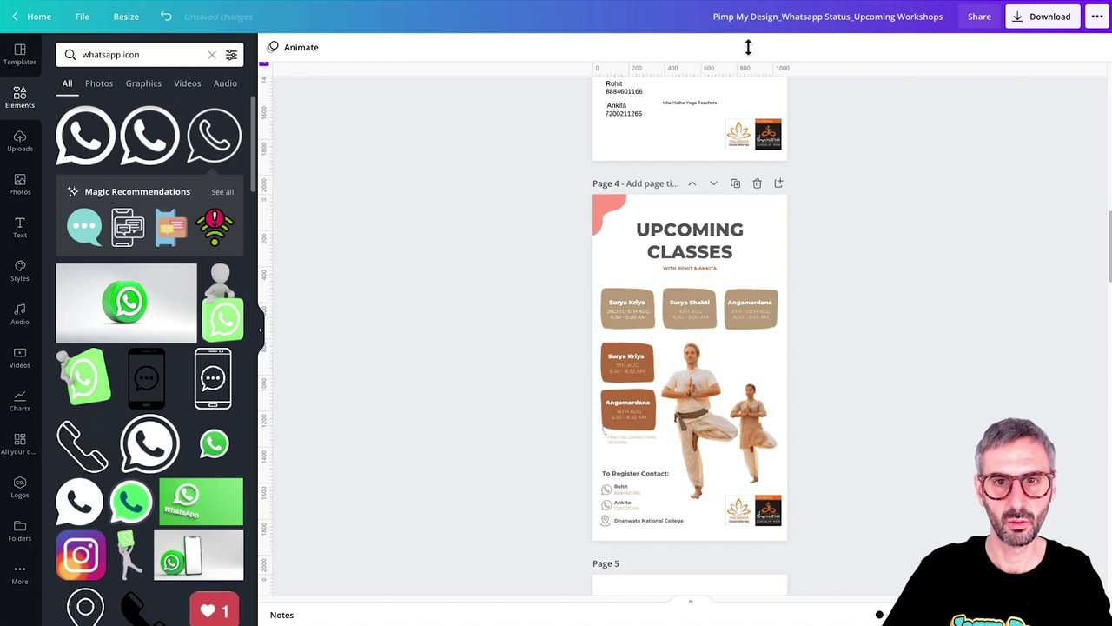
{"action": "left_click", "coordinate": [608, 209]}
{"action": "key", "text": "Delete"}
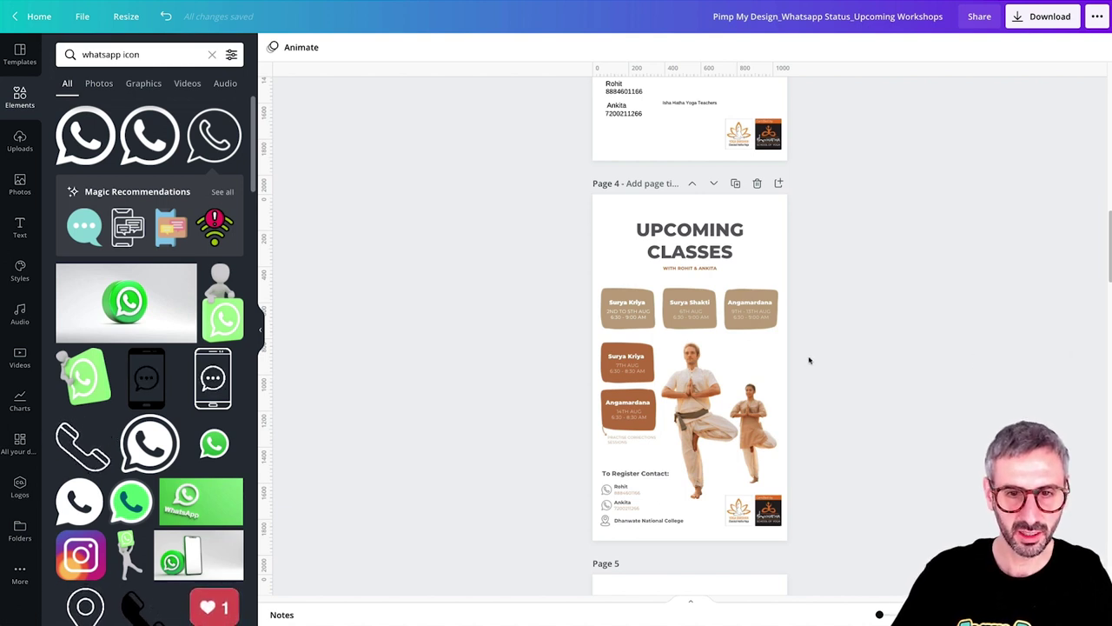
Step: Select both yoga figures together and shift them slightly beside the session cards
{"action": "left_click_drag", "start_coordinate": [853, 434], "coordinate": [656, 330]}
{"action": "left_click_drag", "start_coordinate": [707, 390], "coordinate": [709, 390]}
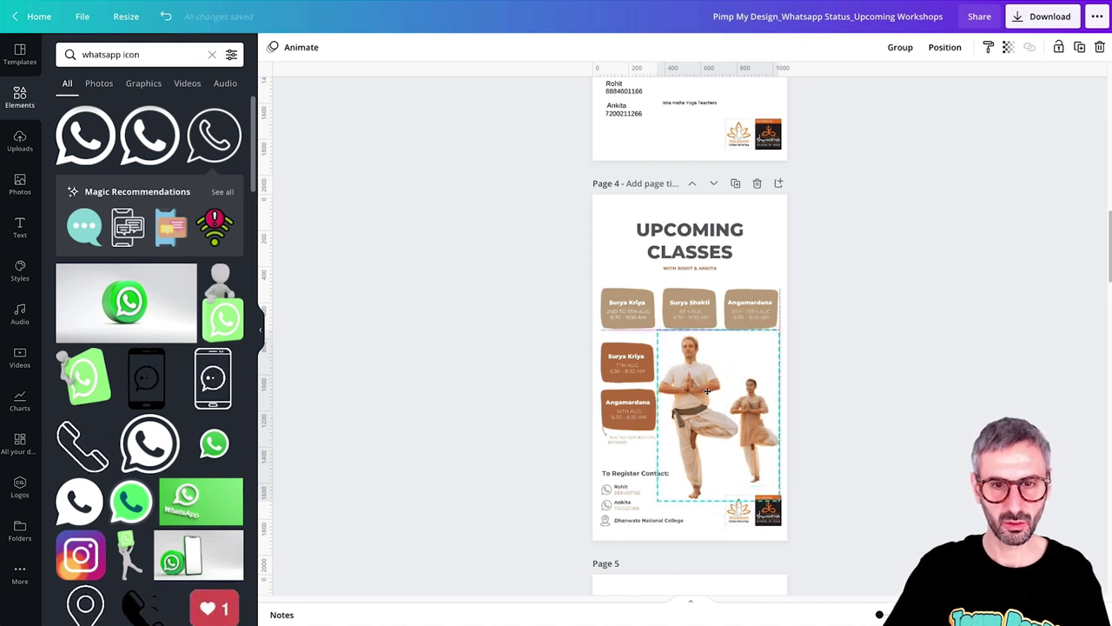
{"action": "left_click", "coordinate": [871, 373]}
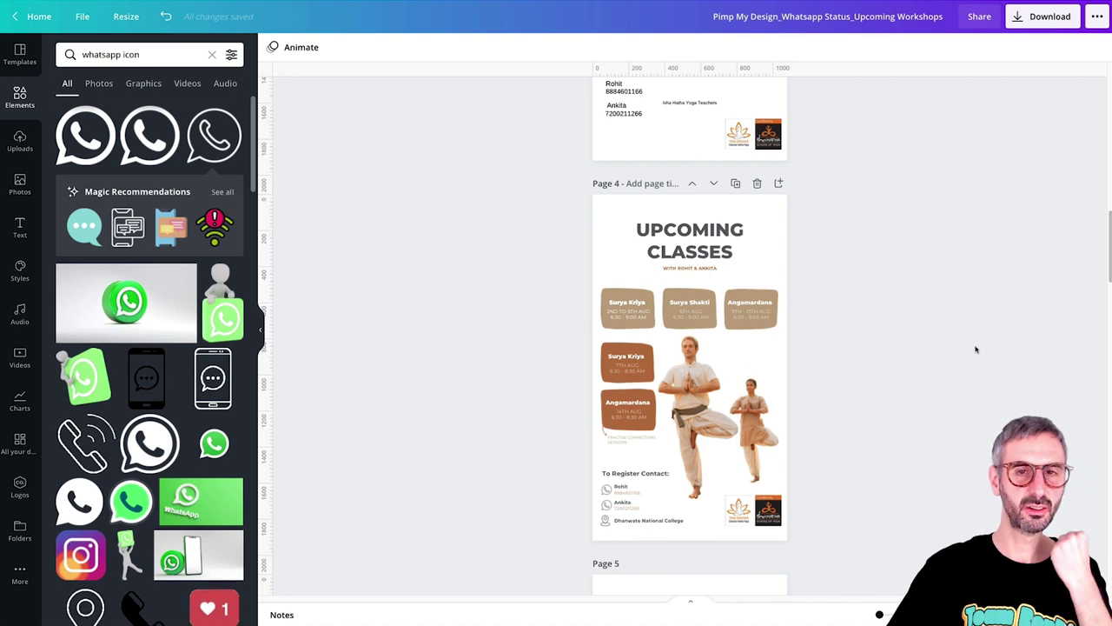
Step: Clear the element search and browse the WhatsApp story templates for a suitable background
{"action": "left_click", "coordinate": [213, 54]}
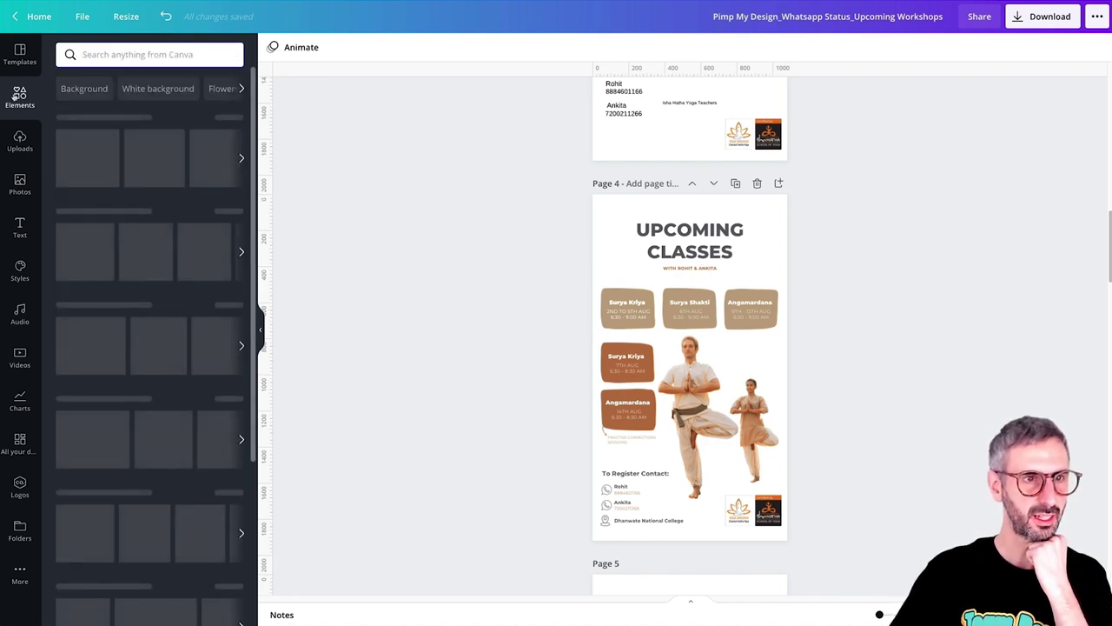
{"action": "left_click", "coordinate": [19, 54]}
{"action": "scroll", "coordinate": [185, 381], "scroll_direction": "down", "scroll_amount": 3}
{"action": "scroll", "coordinate": [185, 381], "scroll_direction": "down", "scroll_amount": 10}
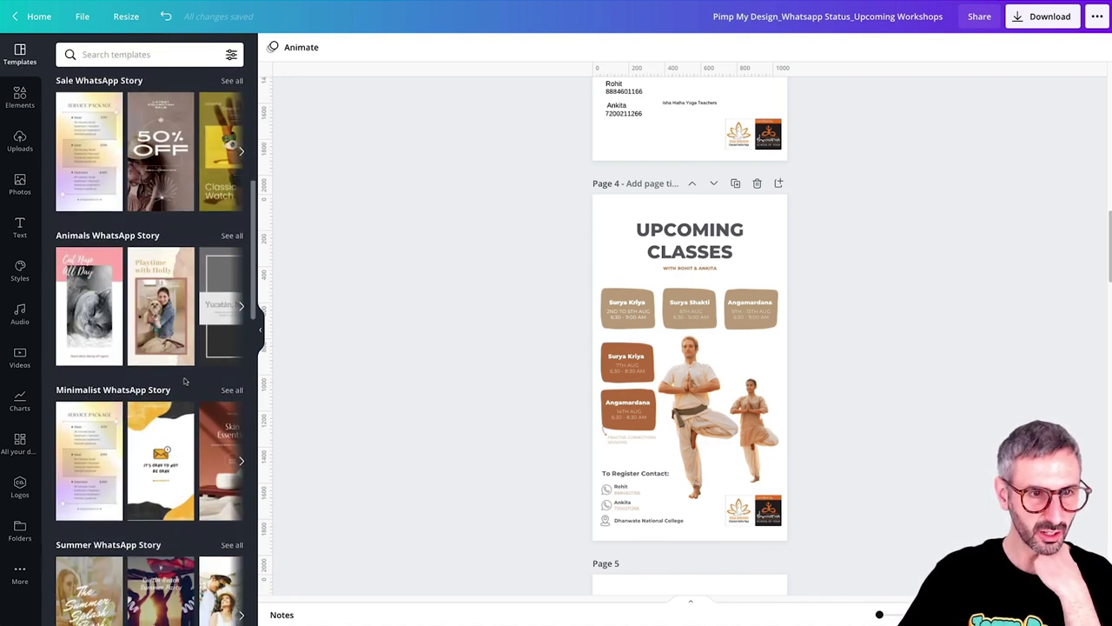
{"action": "scroll", "coordinate": [185, 382], "scroll_direction": "down", "scroll_amount": 10}
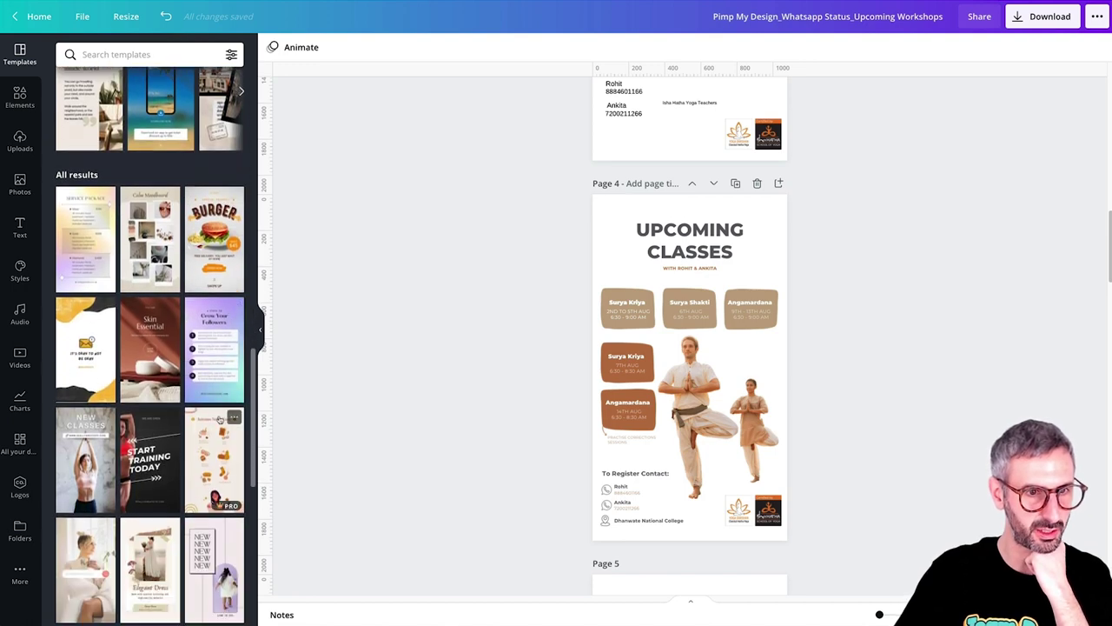
{"action": "scroll", "coordinate": [150, 441], "scroll_direction": "down", "scroll_amount": 4}
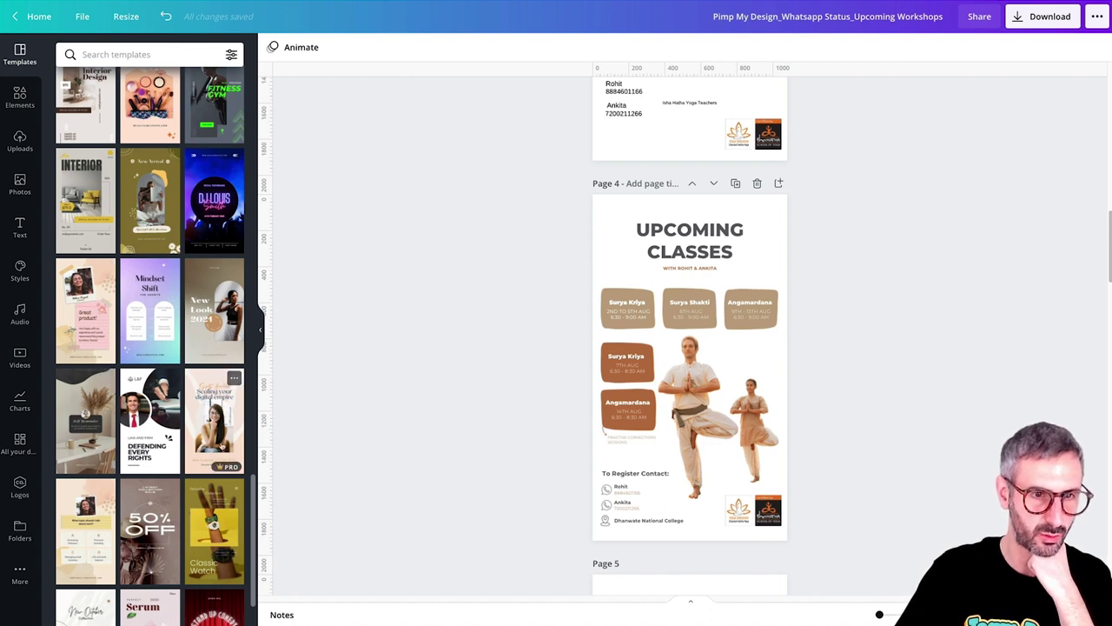
Step: Delete the colour swatches and the leftover date text from page 5
{"action": "scroll", "coordinate": [608, 435], "scroll_direction": "down", "scroll_amount": 4}
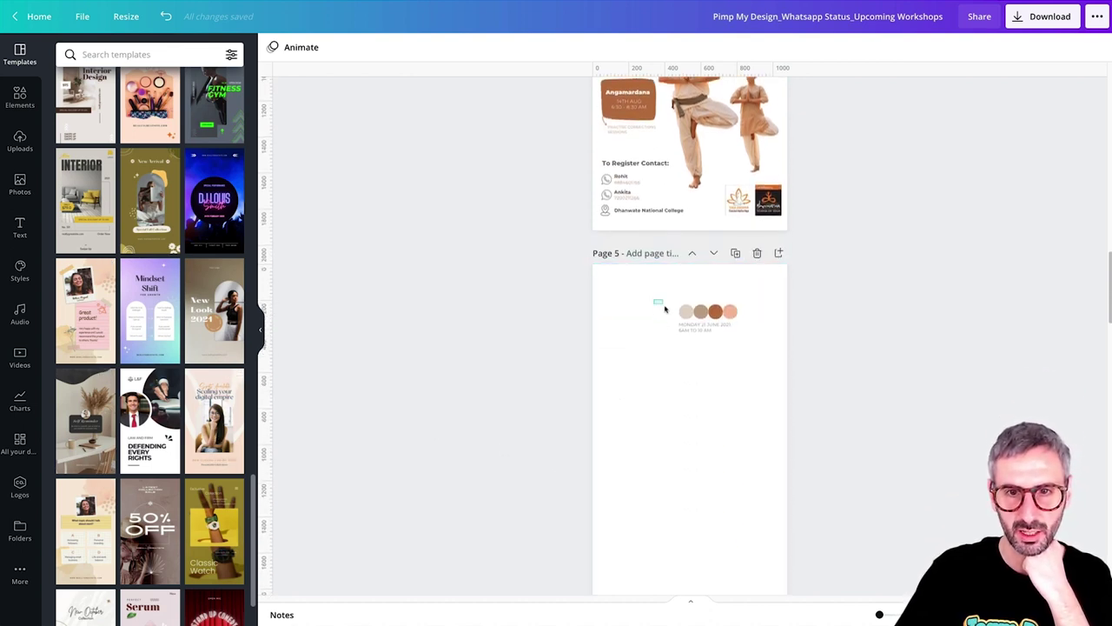
{"action": "left_click_drag", "start_coordinate": [655, 300], "coordinate": [741, 353]}
{"action": "key", "text": "Delete"}
{"action": "left_click", "coordinate": [737, 360]}
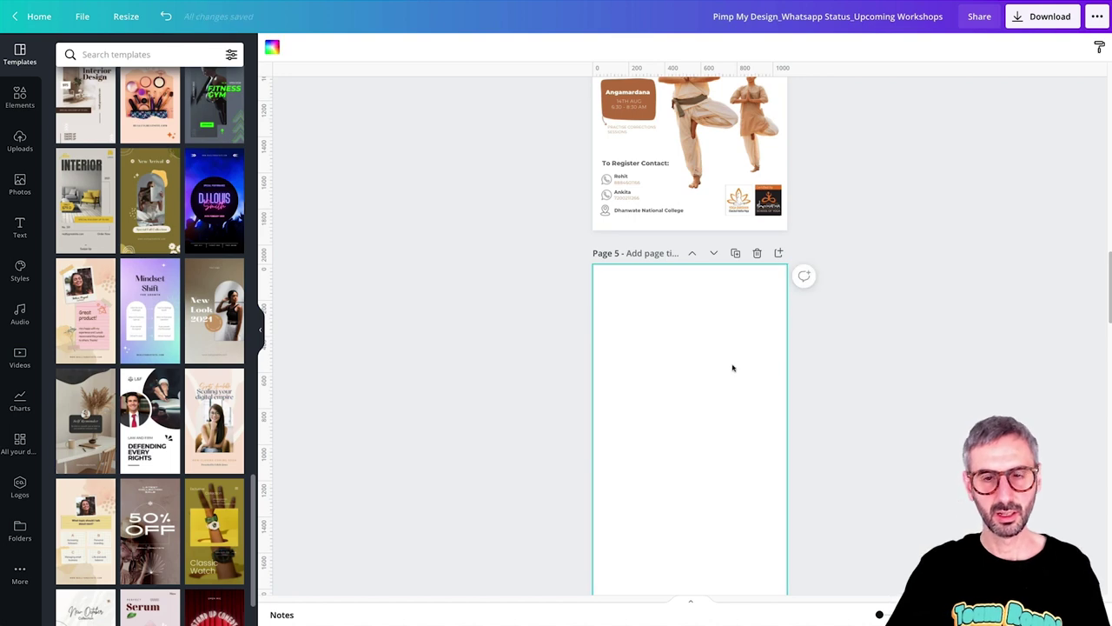
{"action": "scroll", "coordinate": [717, 353], "scroll_direction": "down", "scroll_amount": 1}
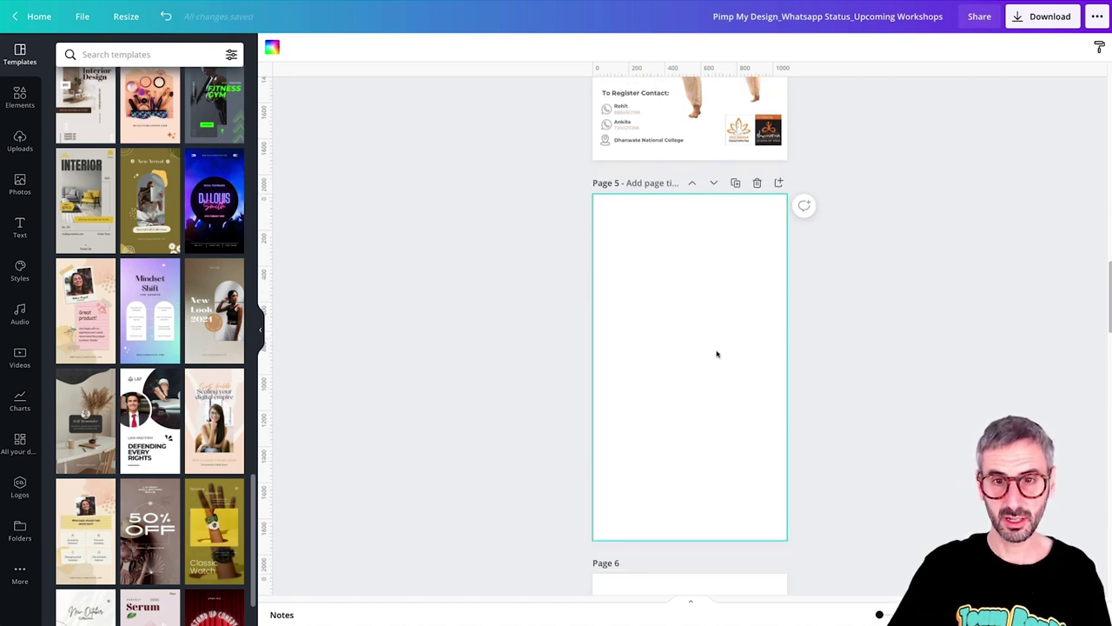
Step: Apply the "Scaling your digital empire" template to page 5 and delete its photo and photo frame
{"action": "left_click", "coordinate": [216, 426]}
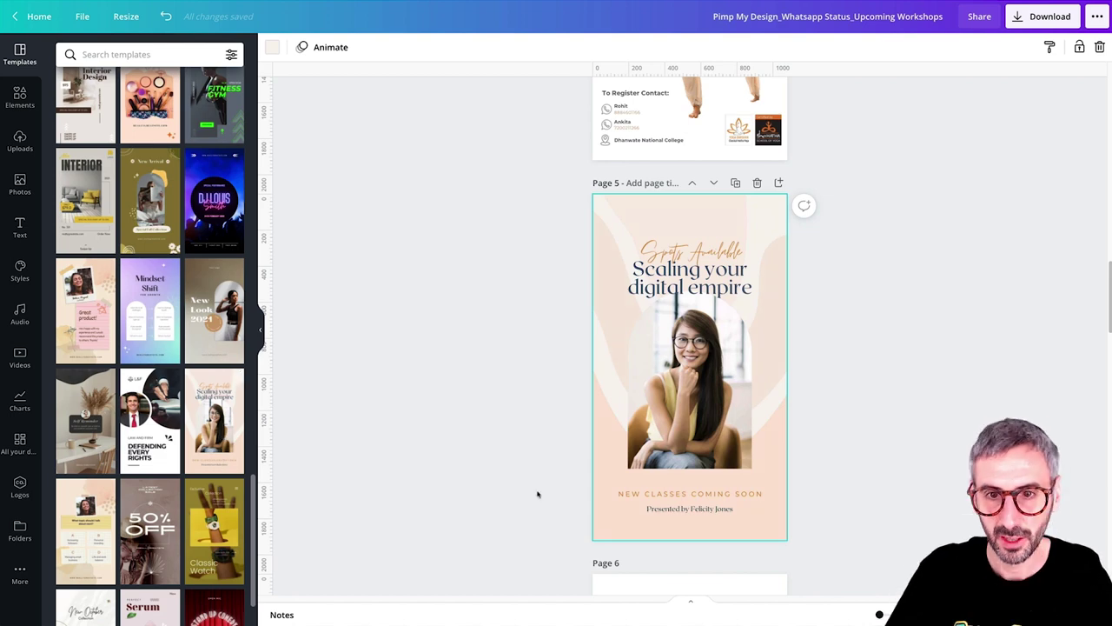
{"action": "left_click", "coordinate": [702, 385]}
{"action": "key", "text": "Delete"}
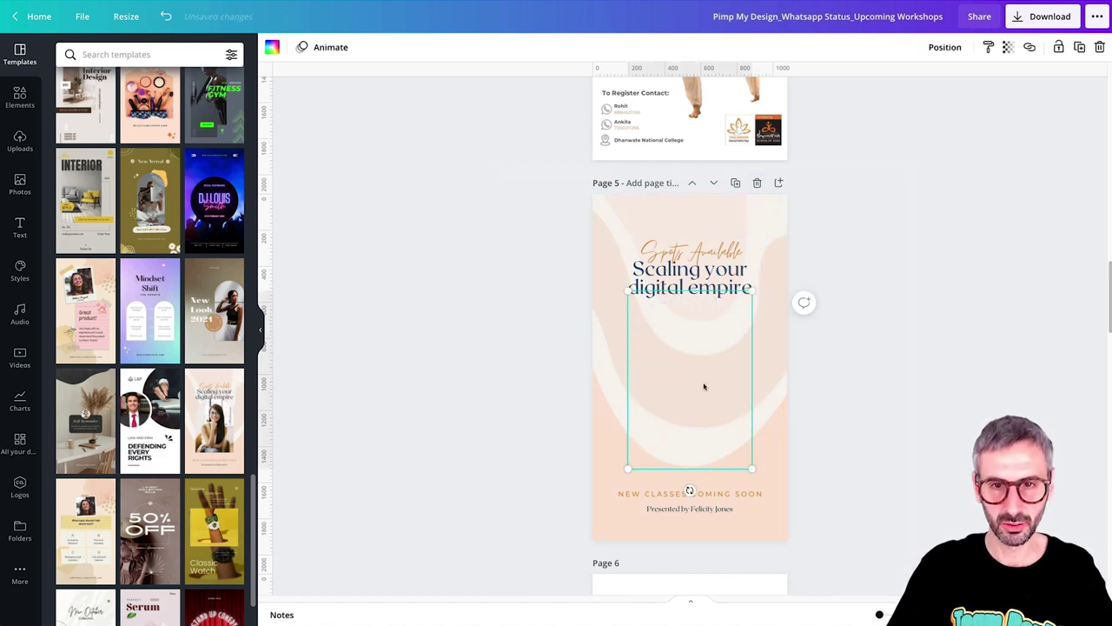
{"action": "key", "text": "Delete"}
Step: Delete the heading, script subtitle, "NEW CLASSES COMING SOON" and presenter line from page 5, keeping only the wavy background
{"action": "left_click", "coordinate": [690, 281]}
{"action": "key", "text": "Delete"}
{"action": "left_click", "coordinate": [695, 262]}
{"action": "key", "text": "Delete"}
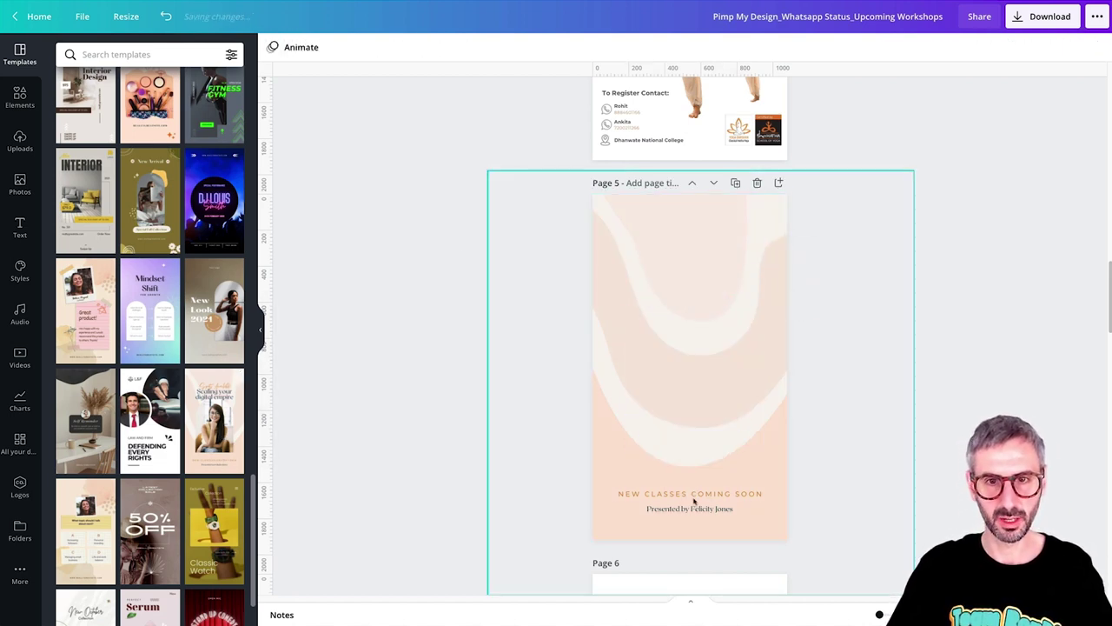
{"action": "left_click", "coordinate": [695, 497]}
{"action": "key", "text": "Delete"}
{"action": "left_click", "coordinate": [693, 510]}
{"action": "key", "text": "Delete"}
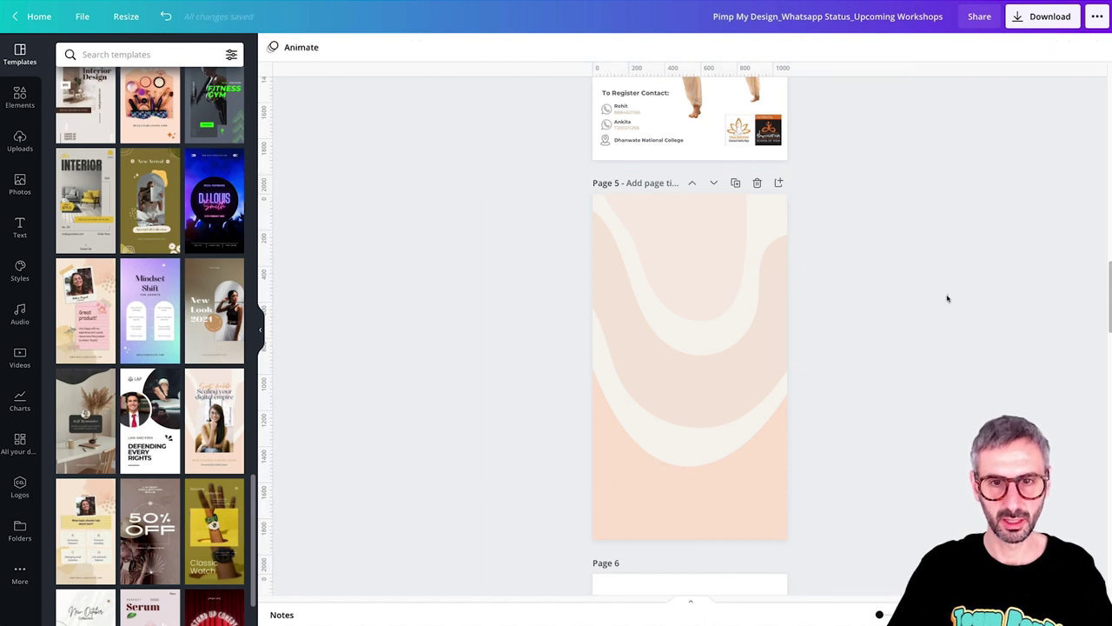
Step: Compare the flyer on page 4 with the wavy background on page 5 to judge whether they suit each other
{"action": "scroll", "coordinate": [945, 298], "scroll_direction": "up", "scroll_amount": 3}
{"action": "scroll", "coordinate": [938, 300], "scroll_direction": "down", "scroll_amount": 2}
{"action": "scroll", "coordinate": [790, 429], "scroll_direction": "down", "scroll_amount": 2}
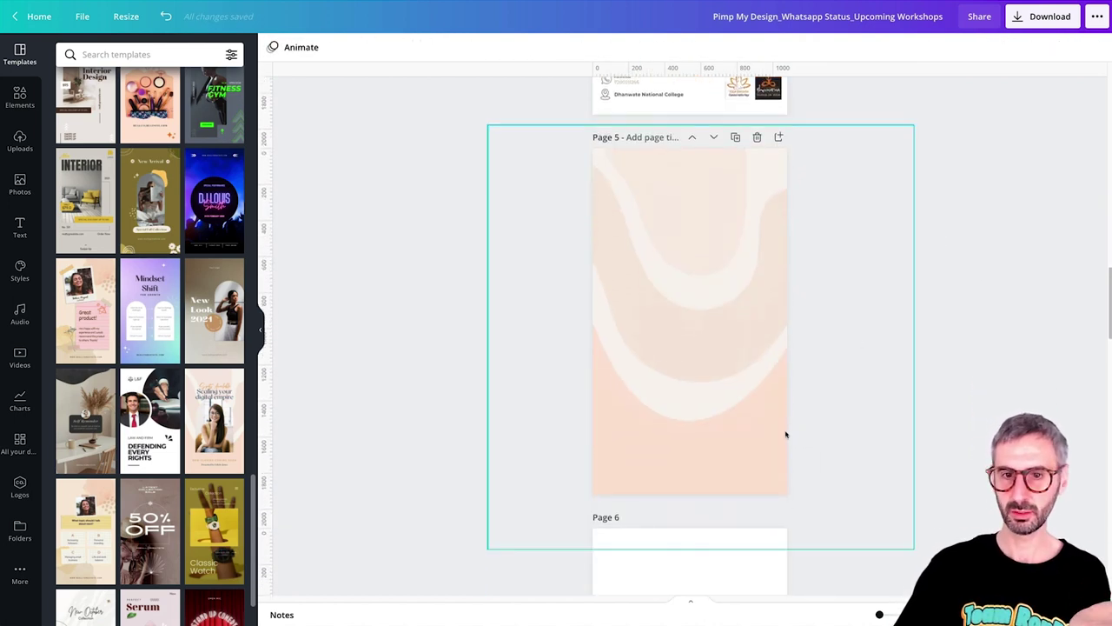
{"action": "scroll", "coordinate": [784, 434], "scroll_direction": "up", "scroll_amount": 8}
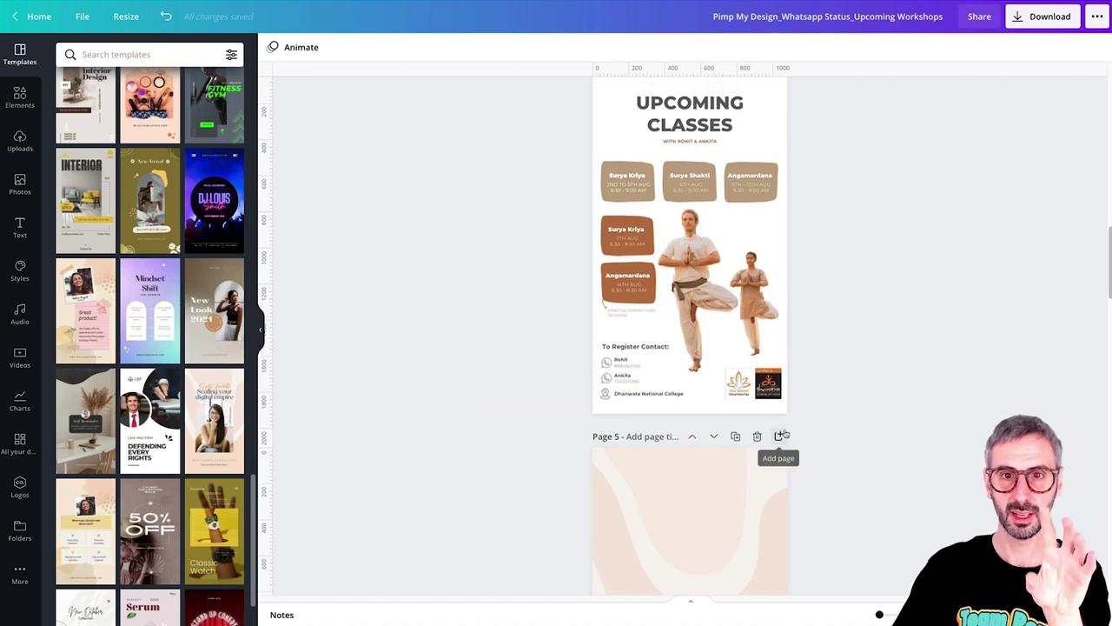
{"action": "scroll", "coordinate": [785, 432], "scroll_direction": "down", "scroll_amount": 7}
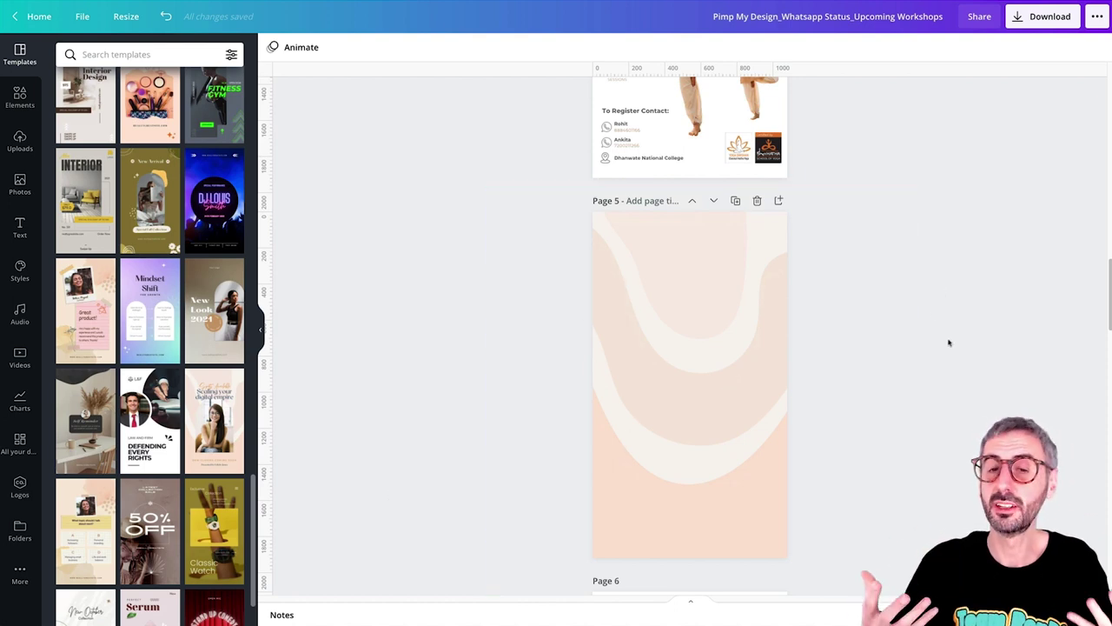
{"action": "scroll", "coordinate": [754, 365], "scroll_direction": "up", "scroll_amount": 3}
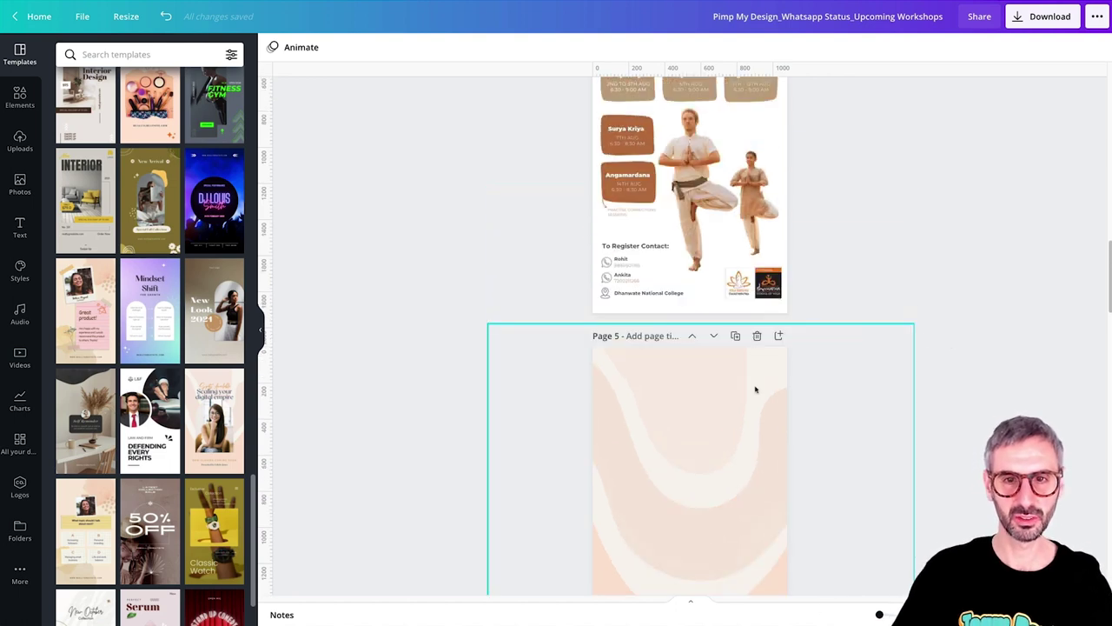
{"action": "left_click", "coordinate": [758, 469]}
{"action": "scroll", "coordinate": [748, 248], "scroll_direction": "down", "scroll_amount": 3}
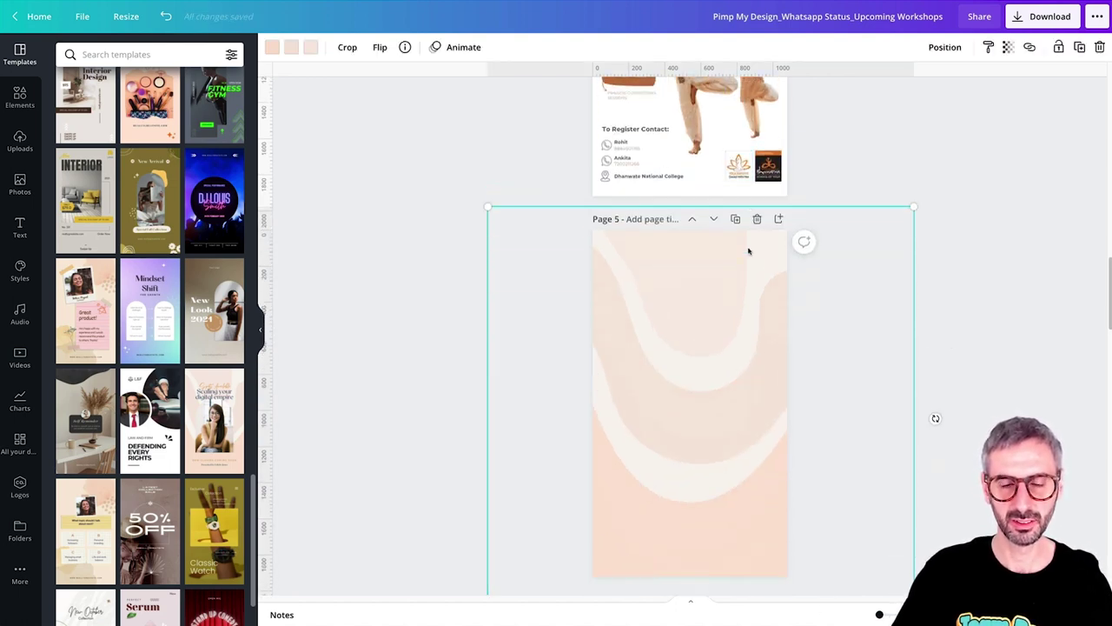
{"action": "left_click", "coordinate": [973, 240]}
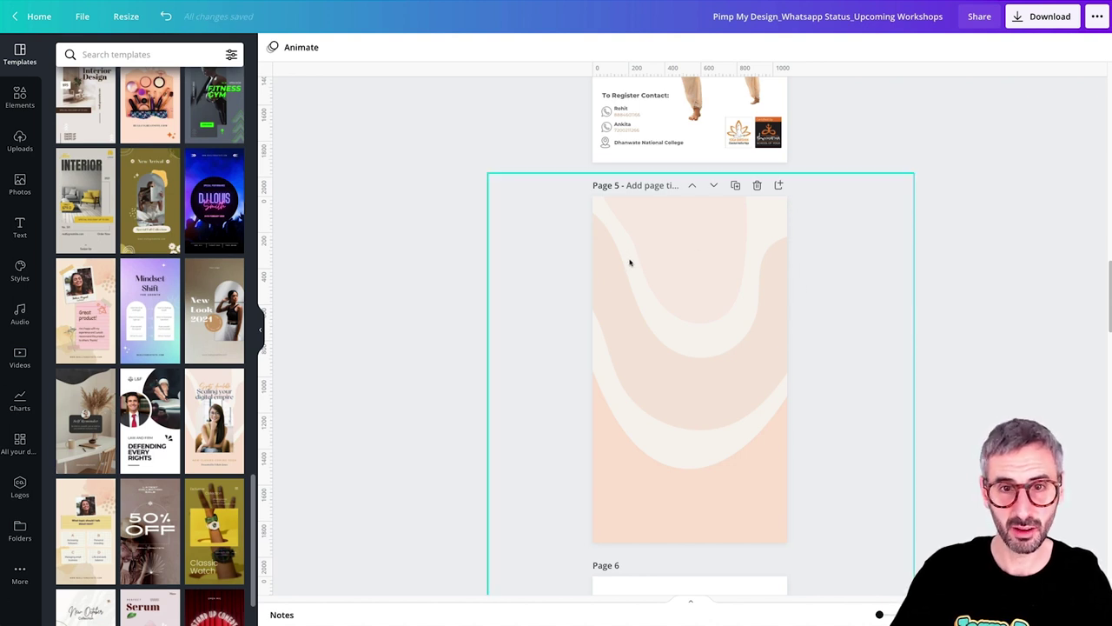
Step: Download only page 5 as a PNG and upload the file back as an image for use in the design
{"action": "left_click", "coordinate": [1043, 16]}
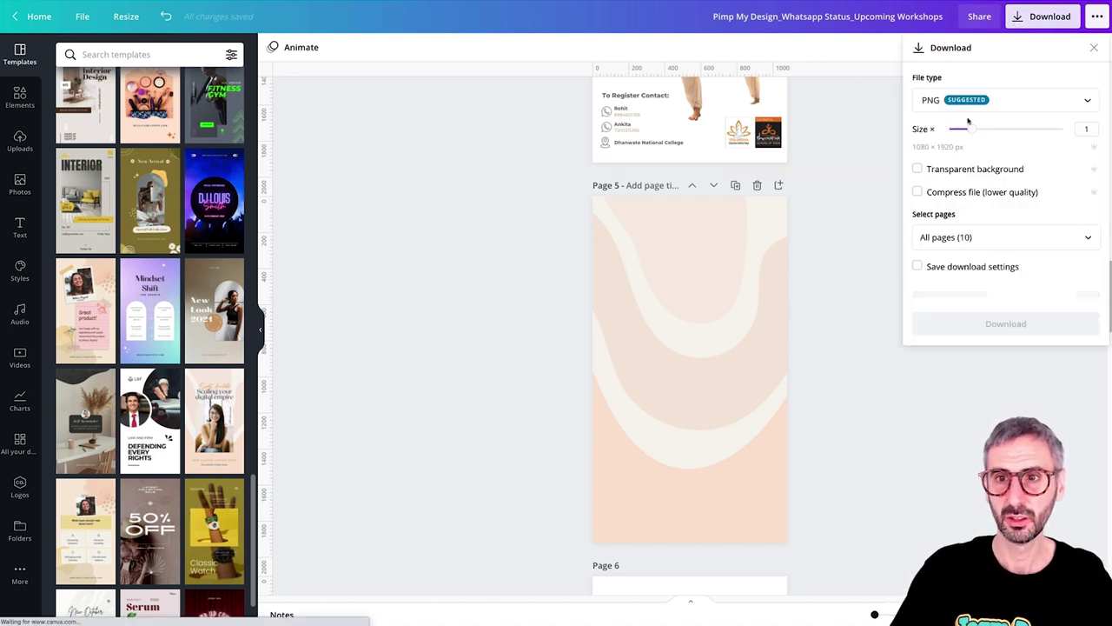
{"action": "left_click", "coordinate": [990, 233]}
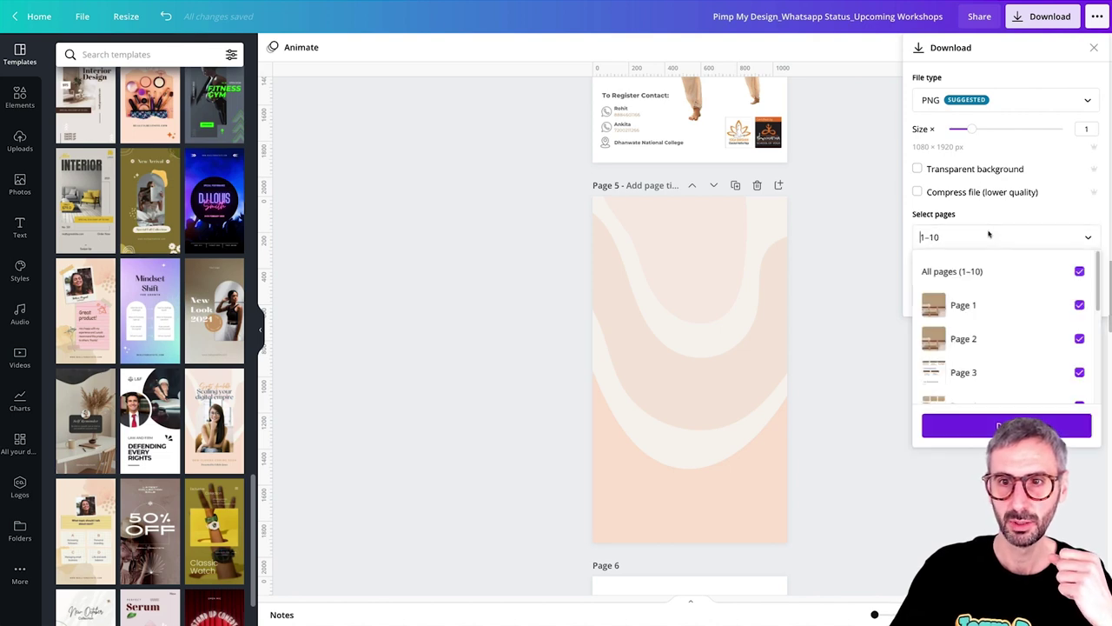
{"action": "key", "text": "ctrl+a"}
{"action": "type", "text": "5"}
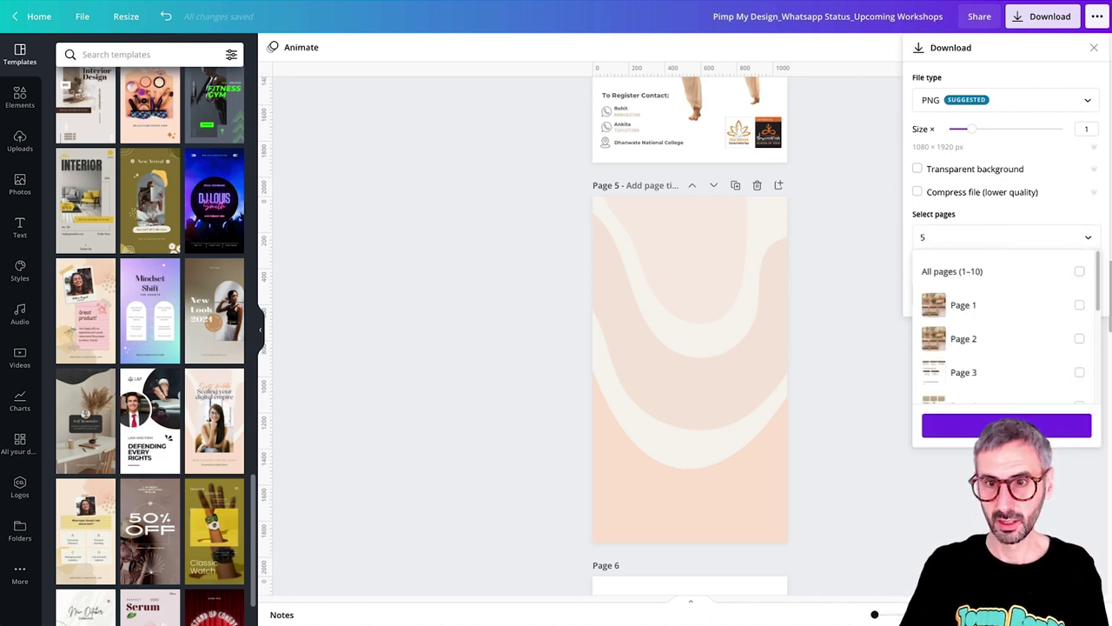
{"action": "key", "text": "Return"}
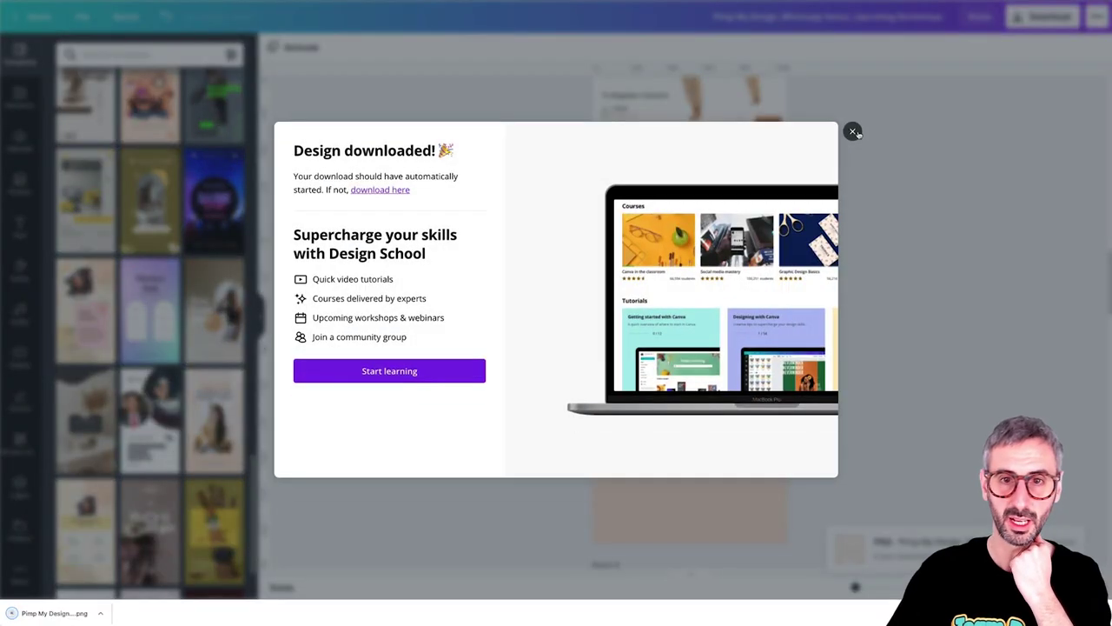
{"action": "left_click", "coordinate": [19, 185]}
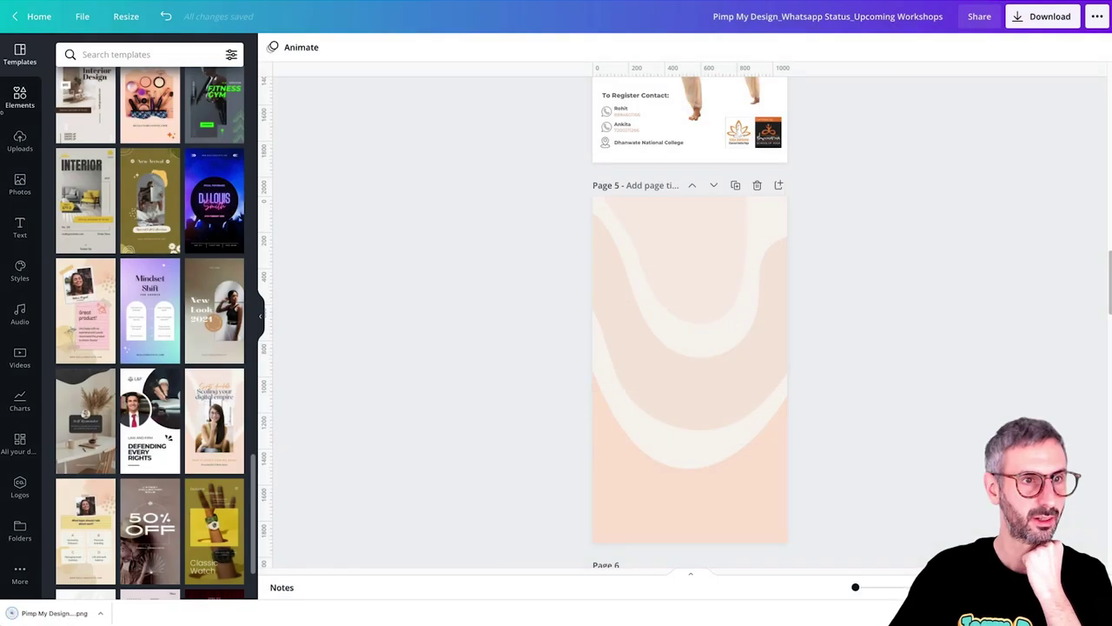
{"action": "left_click", "coordinate": [19, 97]}
{"action": "left_click_drag", "start_coordinate": [52, 613], "coordinate": [126, 320]}
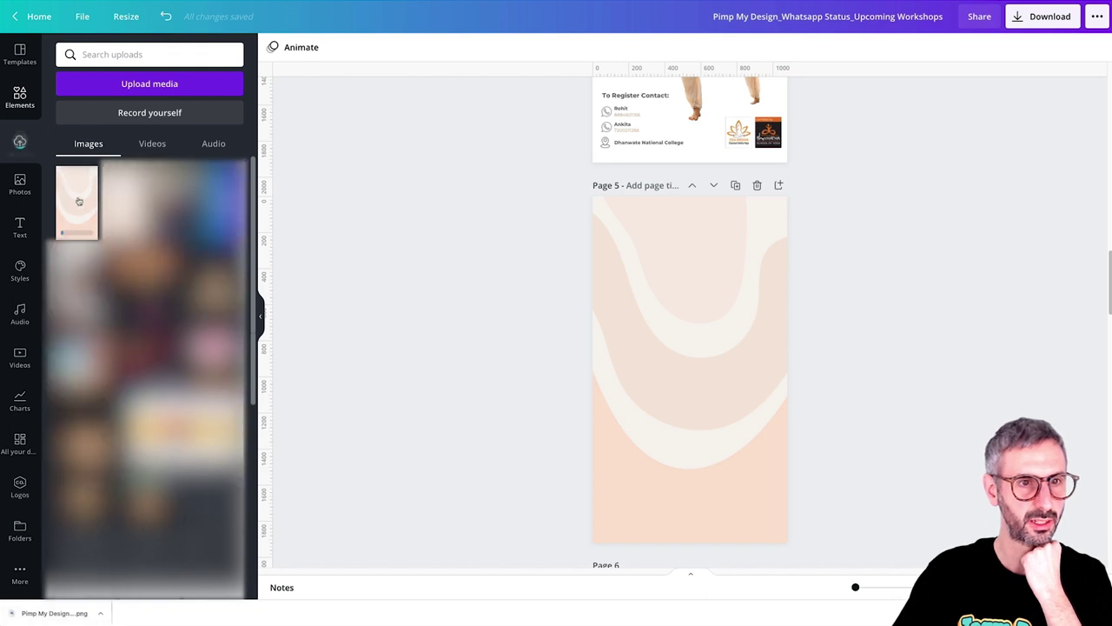
Step: Search elements for "grid" and add a single-image grid filling the background of the flyer on page 4
{"action": "scroll", "coordinate": [517, 220], "scroll_direction": "up", "scroll_amount": 4}
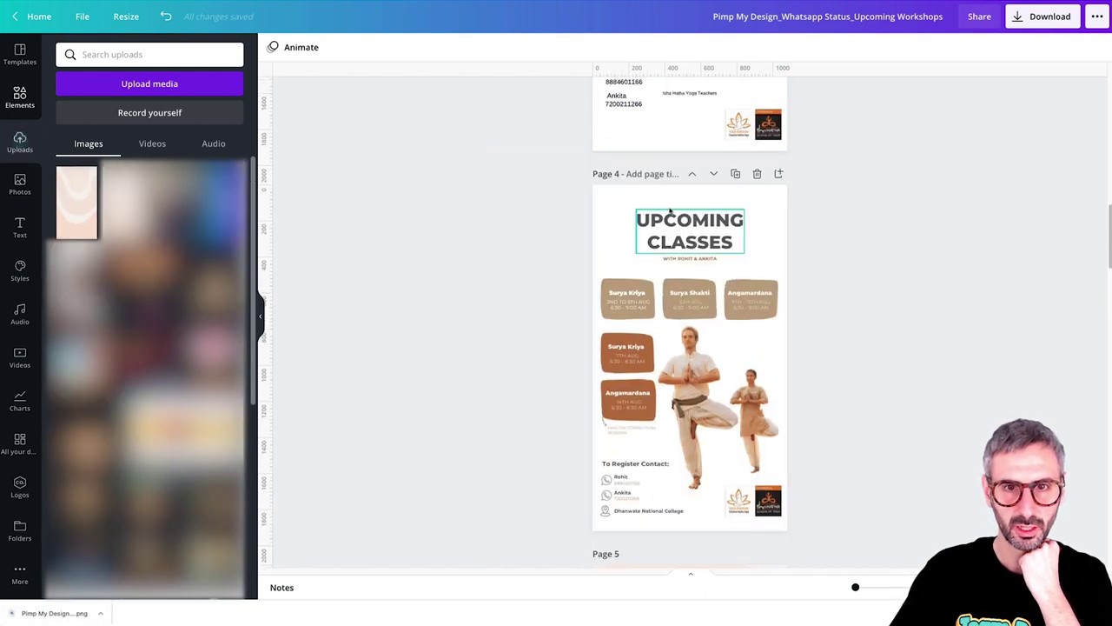
{"action": "left_click", "coordinate": [612, 205]}
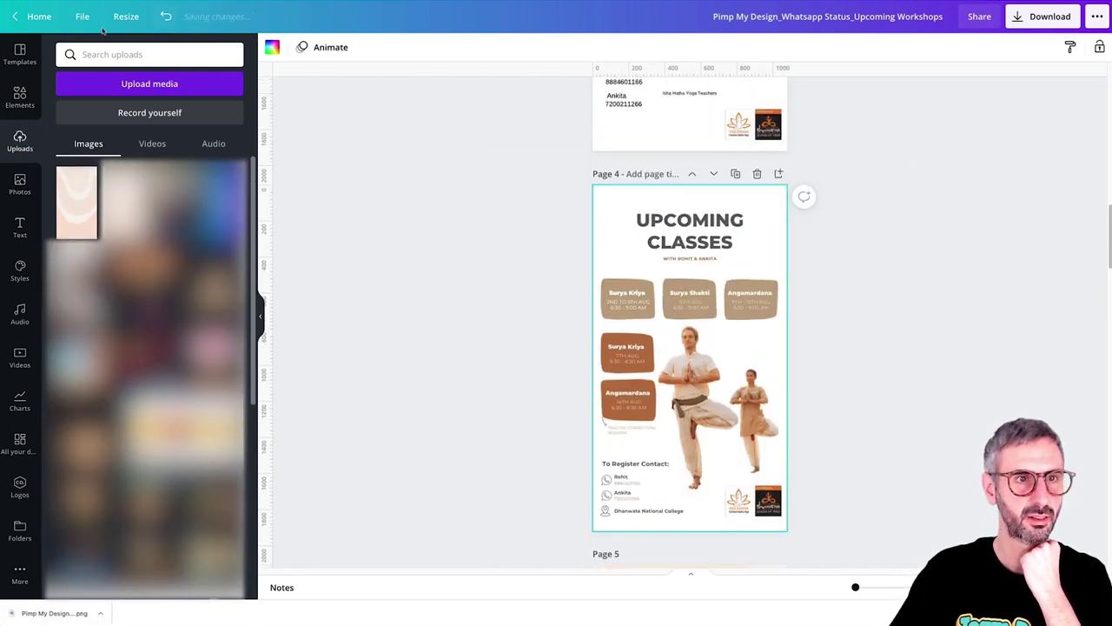
{"action": "left_click", "coordinate": [19, 95]}
{"action": "left_click", "coordinate": [131, 54]}
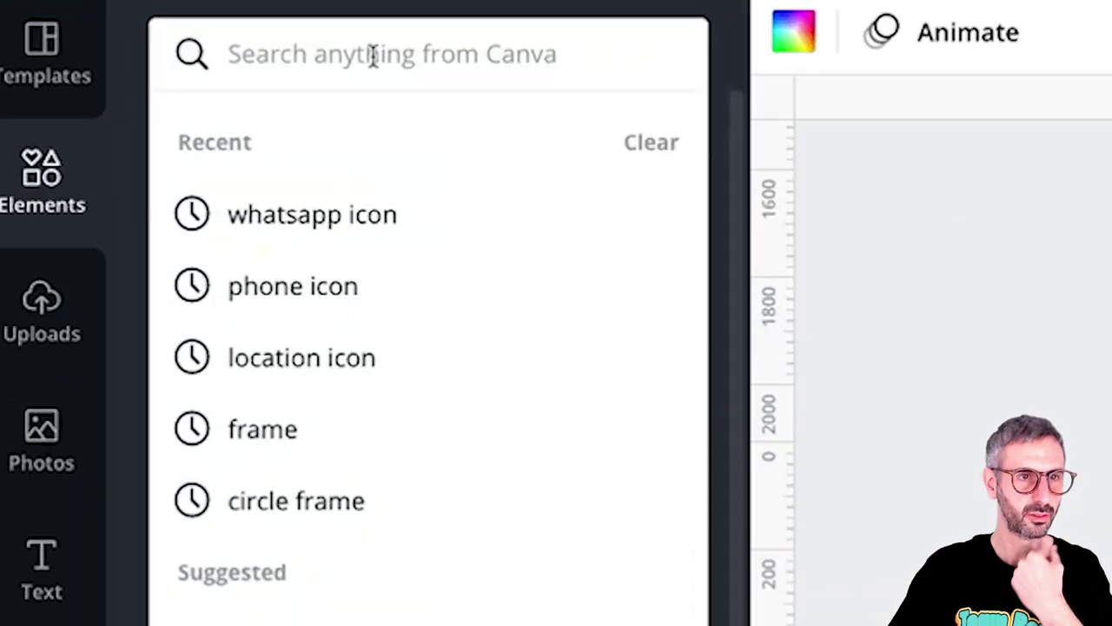
{"action": "type", "text": "grid"}
{"action": "key", "text": "Return"}
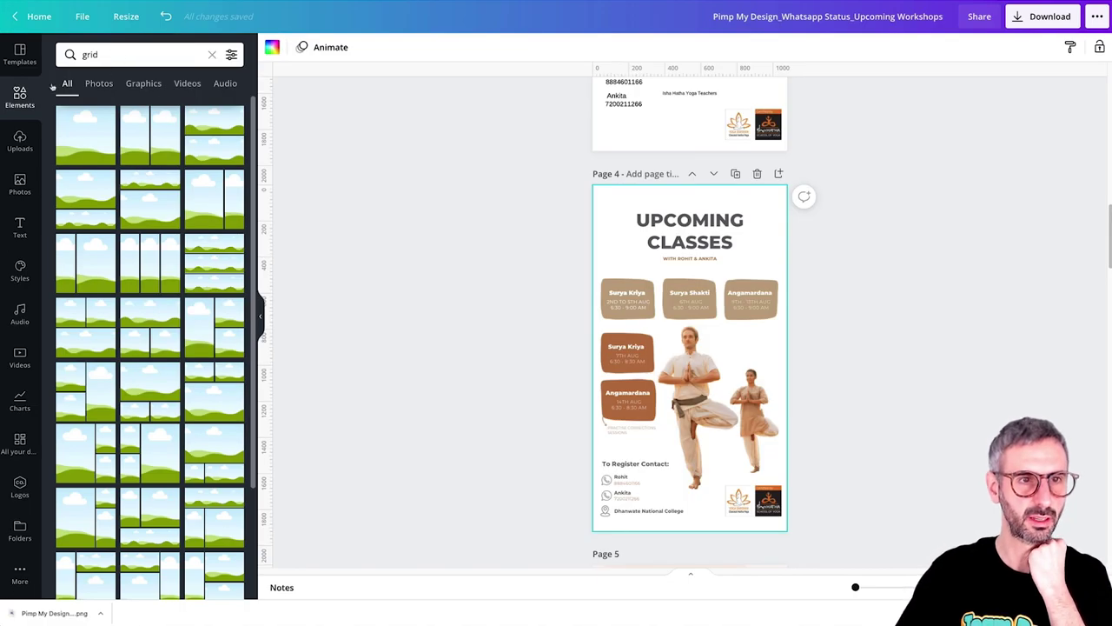
{"action": "left_click", "coordinate": [74, 135]}
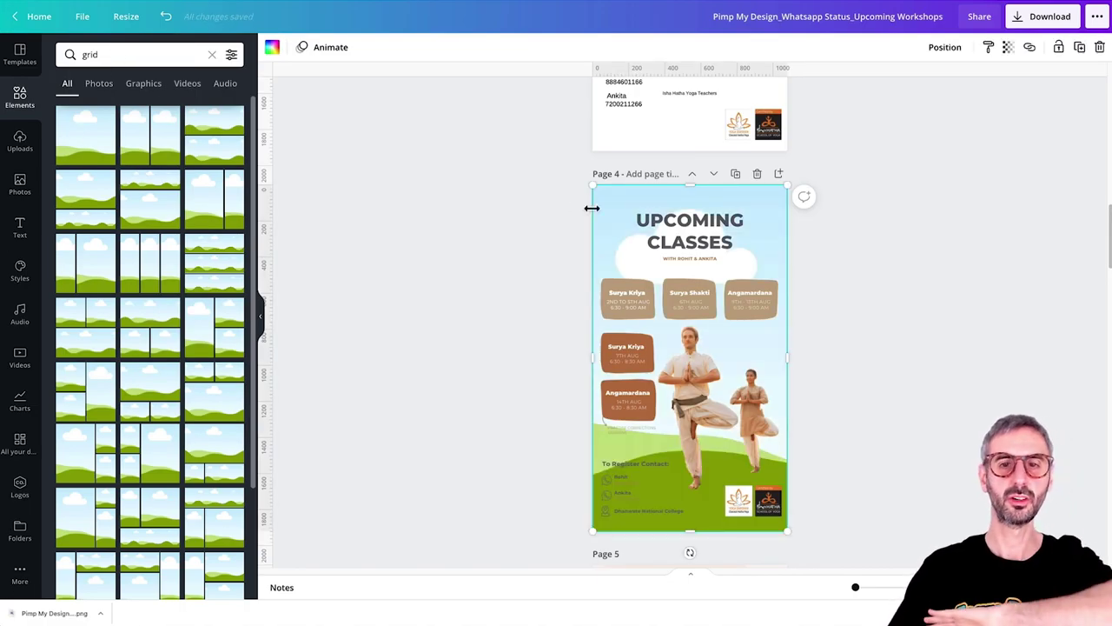
Step: Fill the page 4 grid with the uploaded wavy background image and set its transparency to 52
{"action": "left_click", "coordinate": [19, 140]}
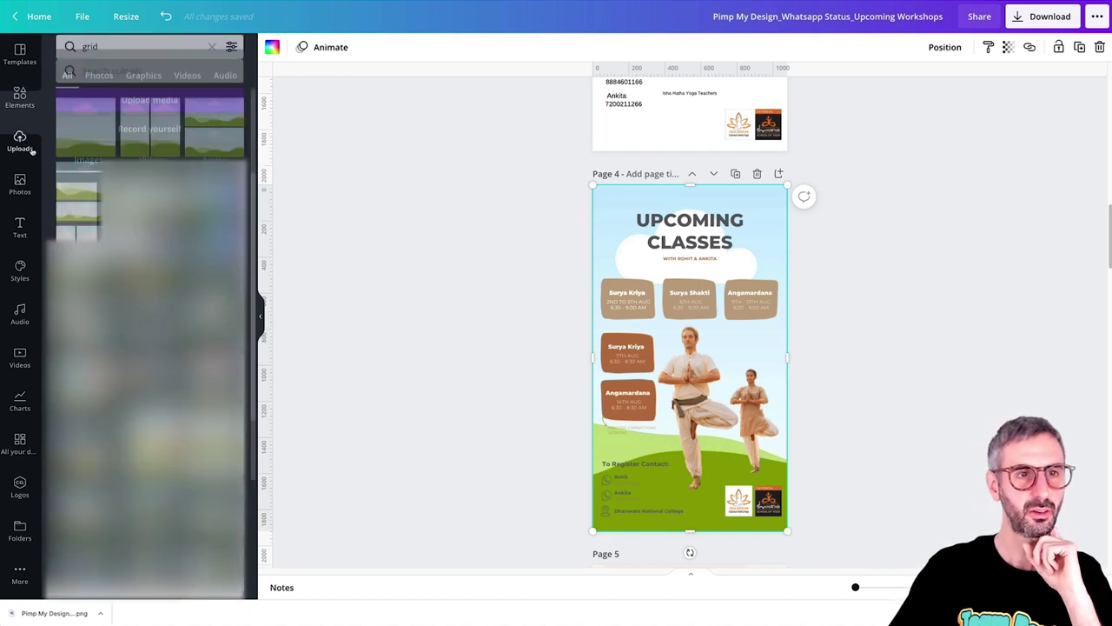
{"action": "left_click_drag", "start_coordinate": [76, 211], "coordinate": [625, 211]}
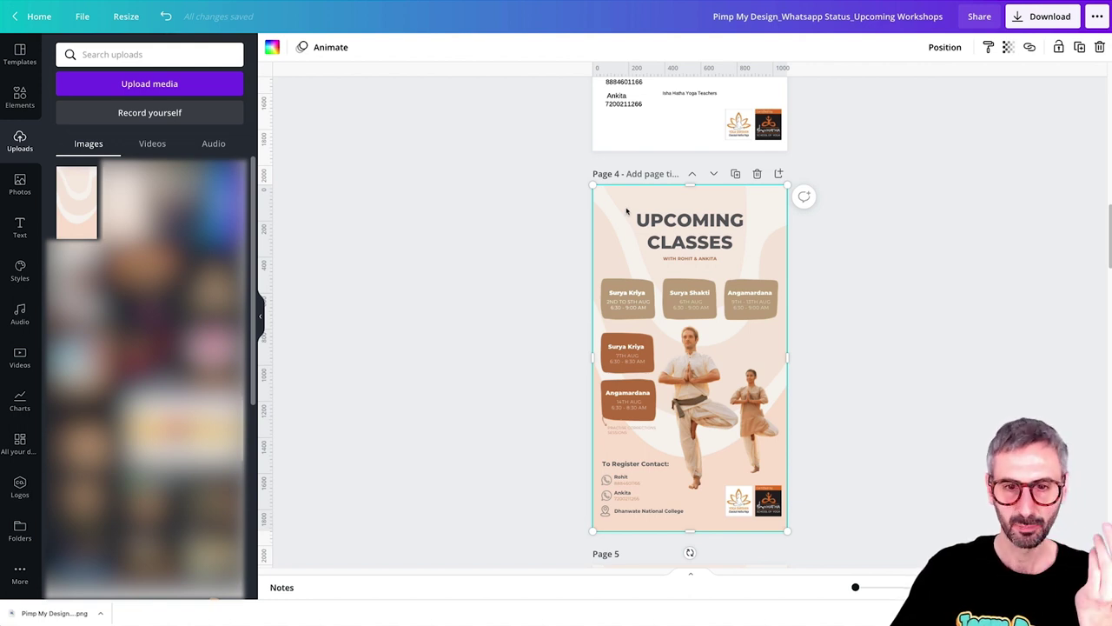
{"action": "left_click", "coordinate": [1007, 47]}
{"action": "left_click_drag", "start_coordinate": [977, 89], "coordinate": [933, 93]}
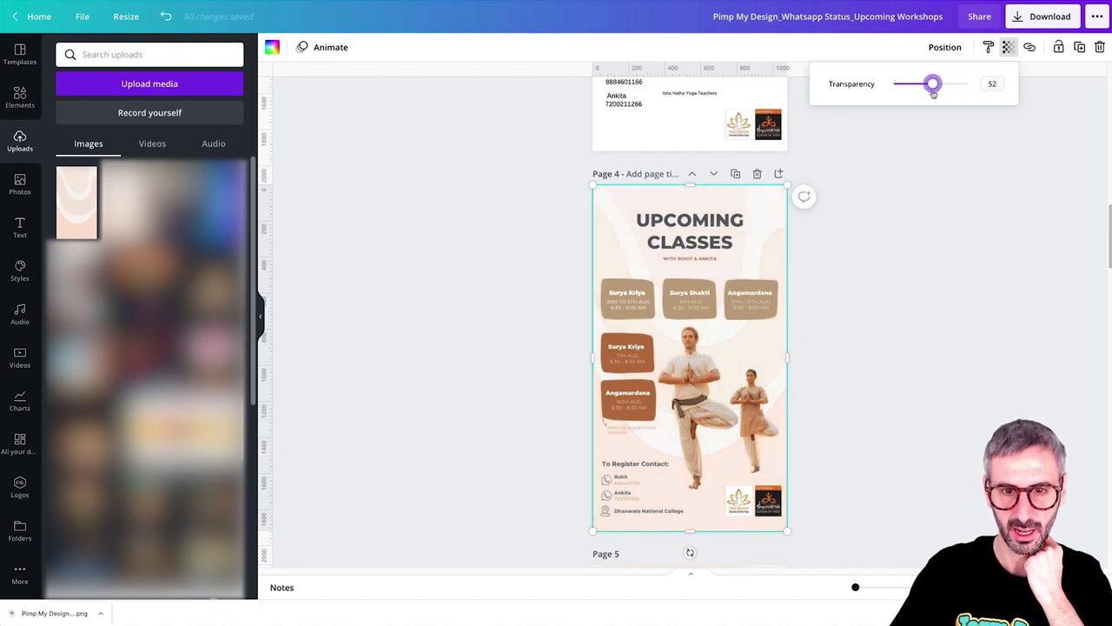
{"action": "left_click", "coordinate": [944, 273]}
{"action": "scroll", "coordinate": [943, 273], "scroll_direction": "up", "scroll_amount": 1}
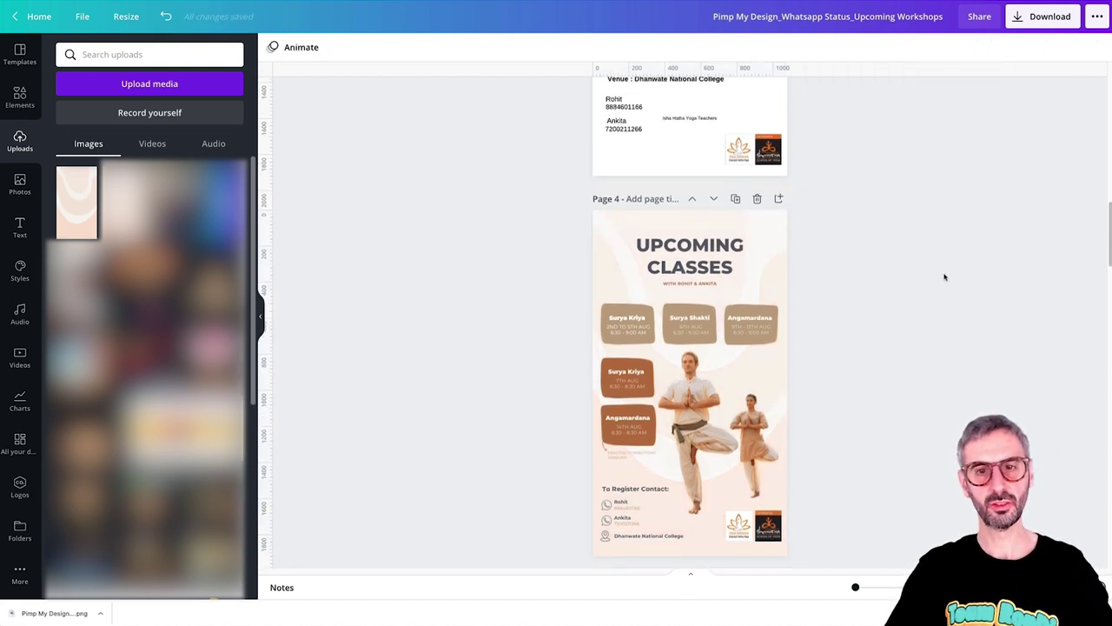
{"action": "scroll", "coordinate": [944, 273], "scroll_direction": "down", "scroll_amount": 1}
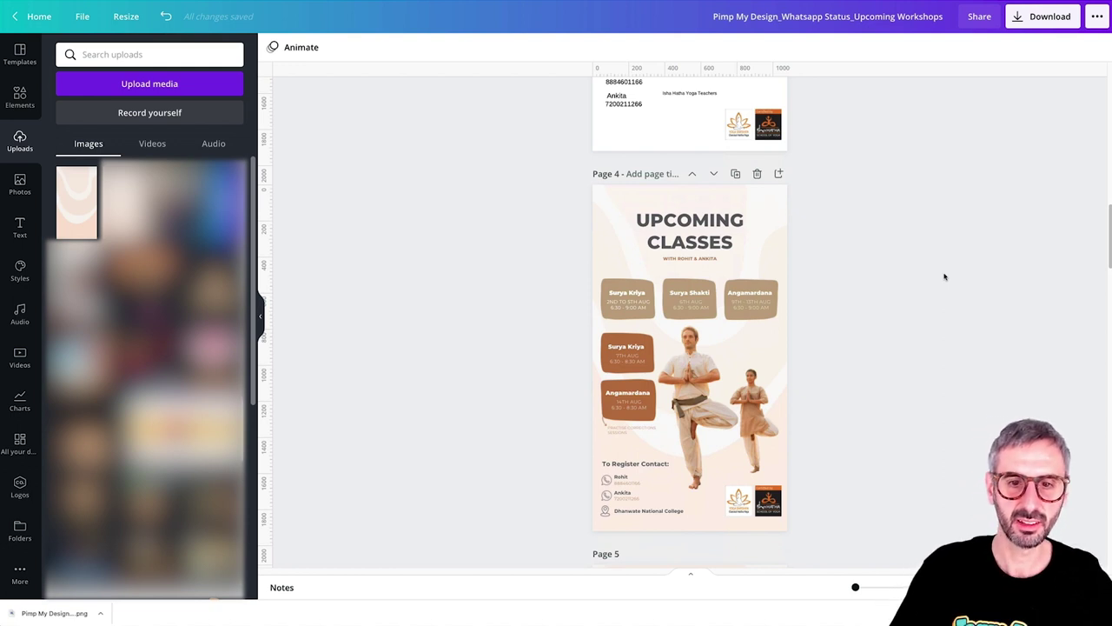
{"action": "scroll", "coordinate": [947, 276], "scroll_direction": "up", "scroll_amount": 1}
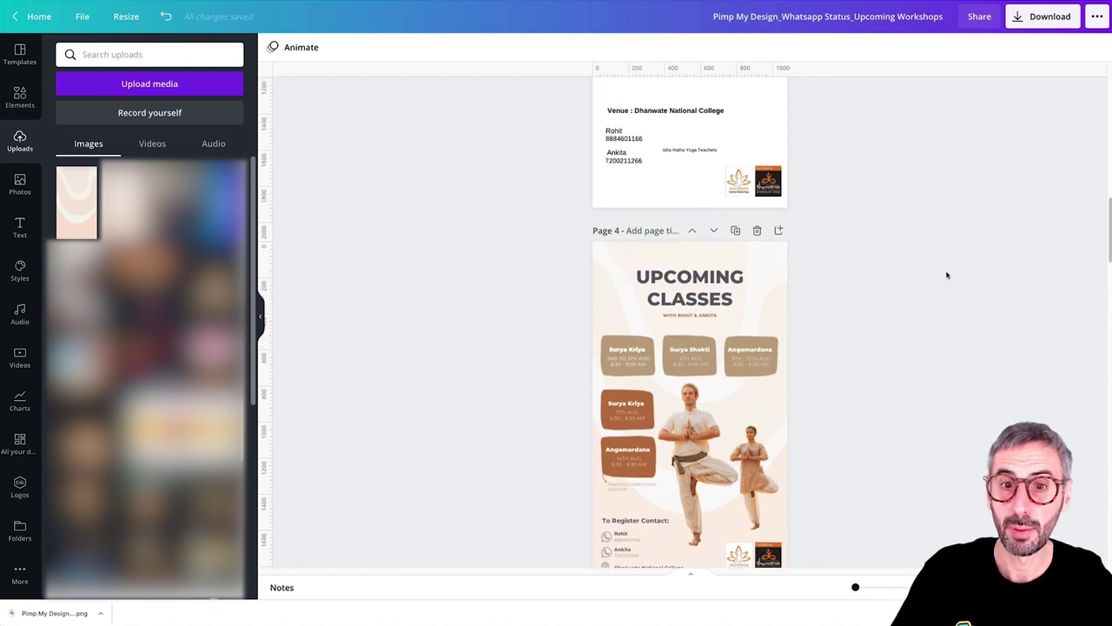
{"action": "scroll", "coordinate": [947, 276], "scroll_direction": "down", "scroll_amount": 1}
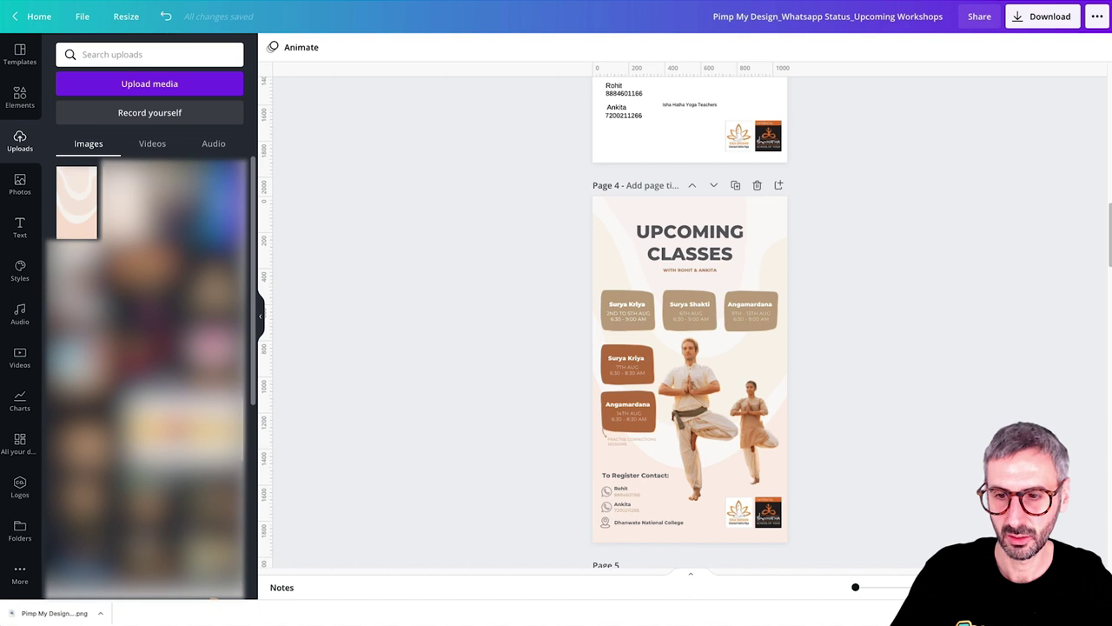
Step: Set the font size of the presenter line under the "UPCOMING CLASSES" heading on page 3 to 20
{"action": "scroll", "coordinate": [975, 421], "scroll_direction": "up", "scroll_amount": 5}
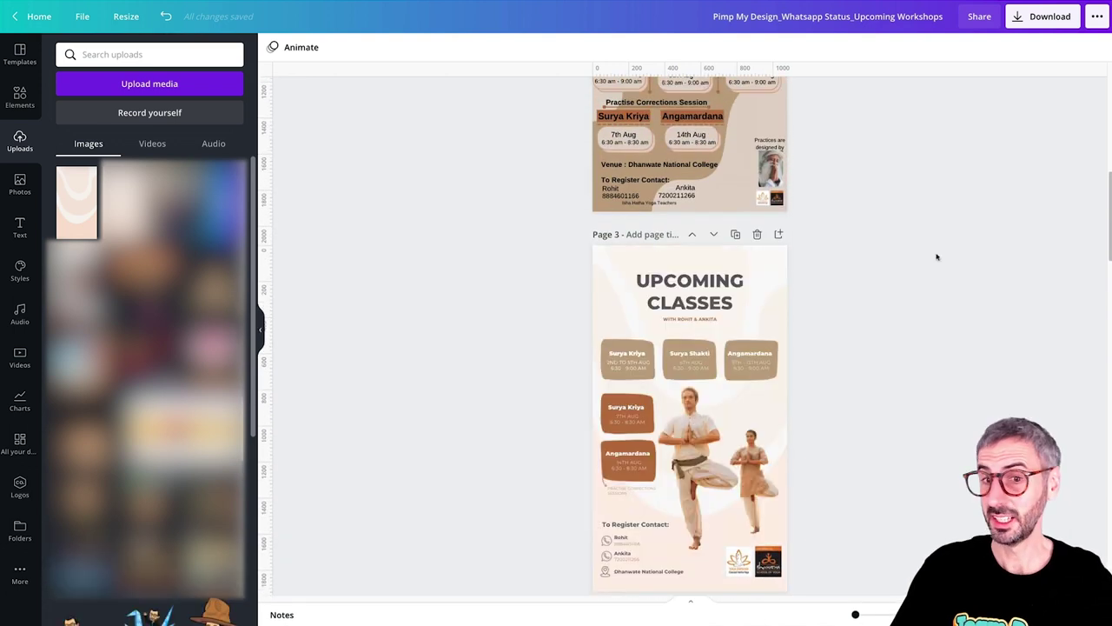
{"action": "scroll", "coordinate": [936, 252], "scroll_direction": "down", "scroll_amount": 2}
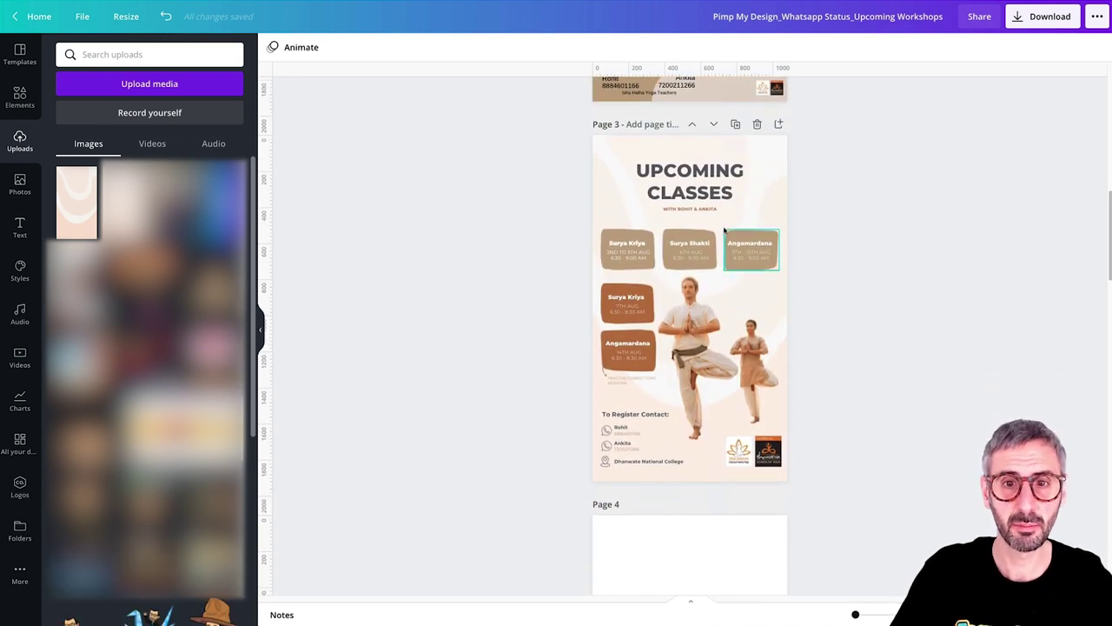
{"action": "left_click", "coordinate": [691, 210]}
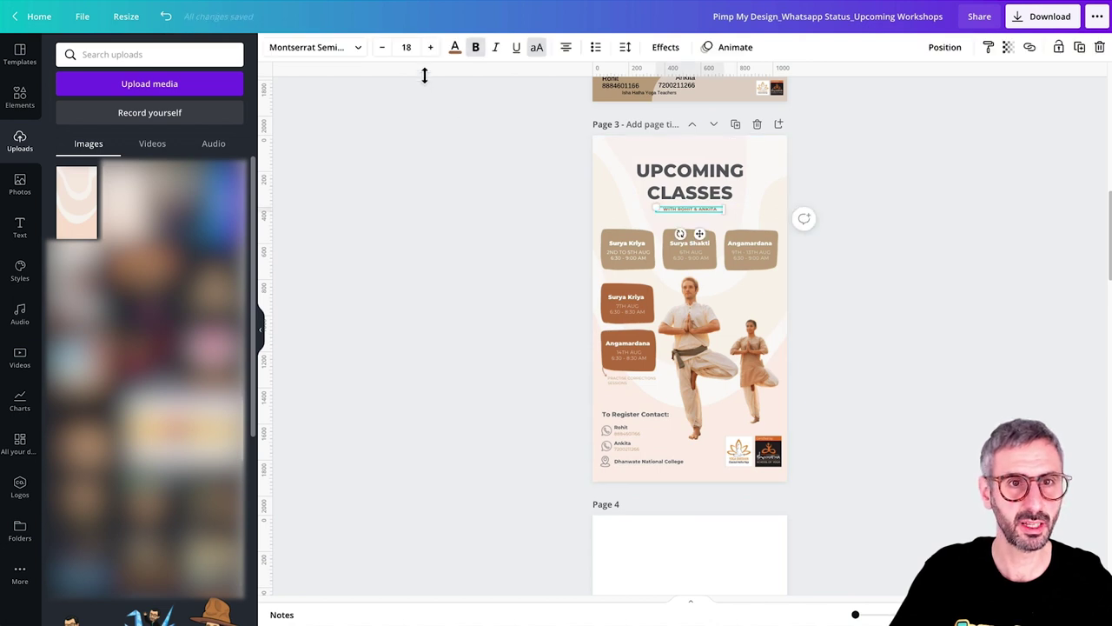
{"action": "left_click", "coordinate": [430, 47]}
{"action": "left_click", "coordinate": [430, 47]}
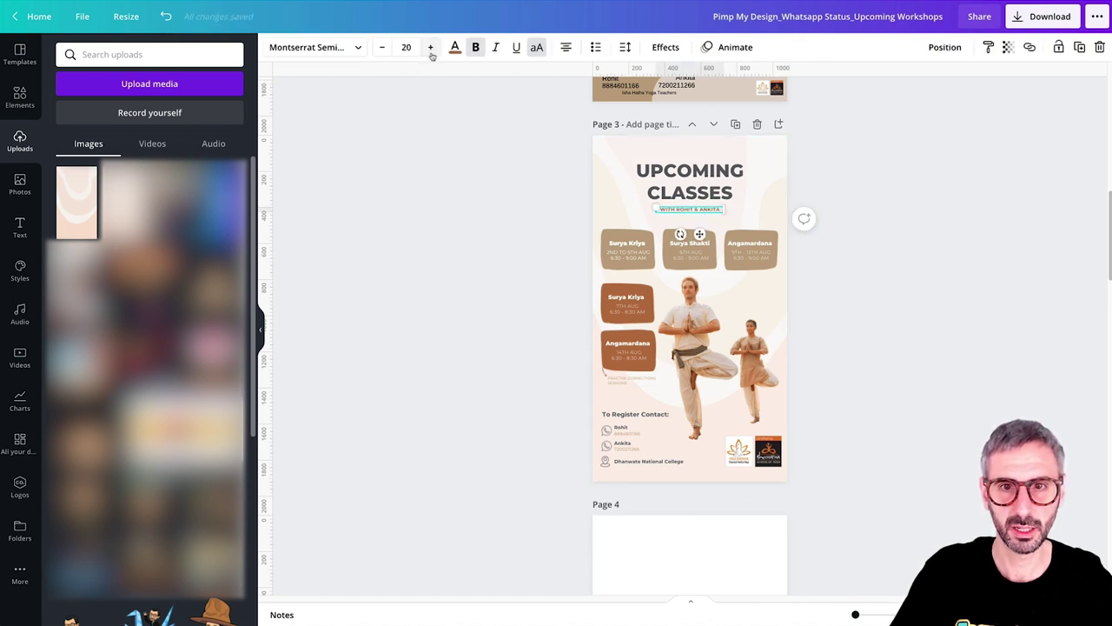
{"action": "left_click", "coordinate": [421, 202]}
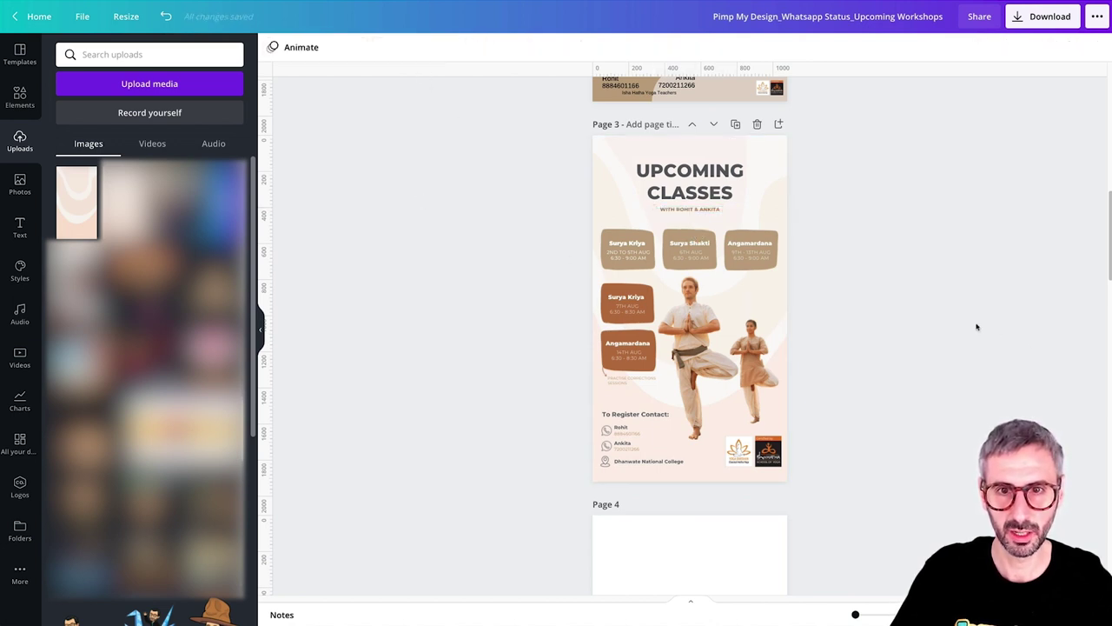
Step: Nudge the "To Register Contact" section and the two logos slightly up from the bottom edge of page 3
{"action": "left_click_drag", "start_coordinate": [500, 406], "coordinate": [656, 472]}
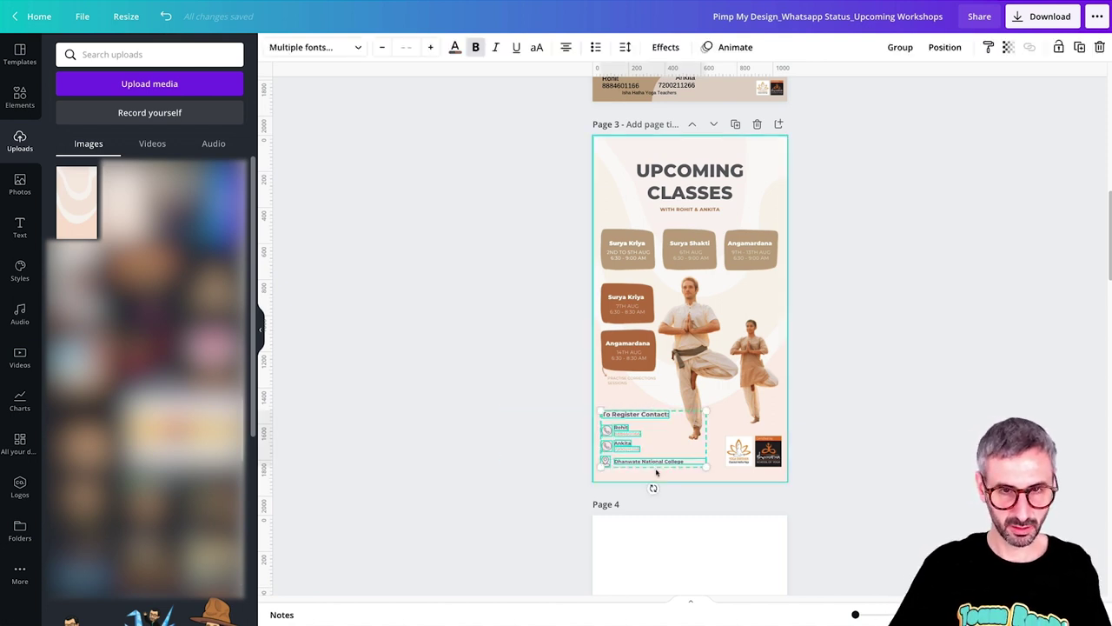
{"action": "key", "text": "shift+Up"}
{"action": "key", "text": "shift+Up"}
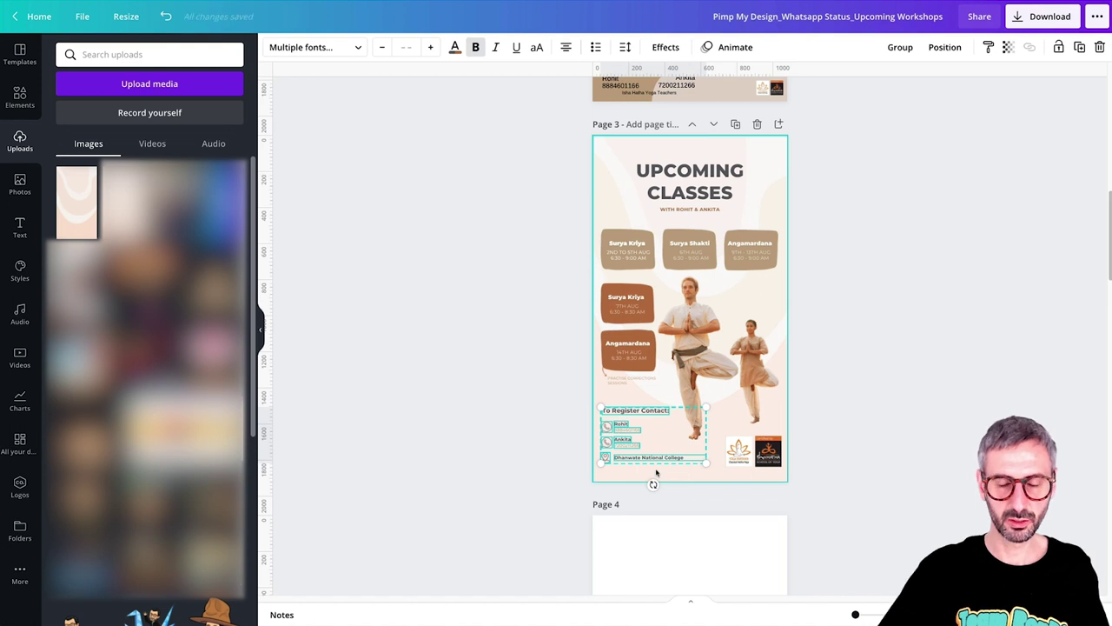
{"action": "left_click_drag", "start_coordinate": [860, 468], "coordinate": [745, 453]}
{"action": "key", "text": "shift+Up"}
{"action": "key", "text": "shift+Up"}
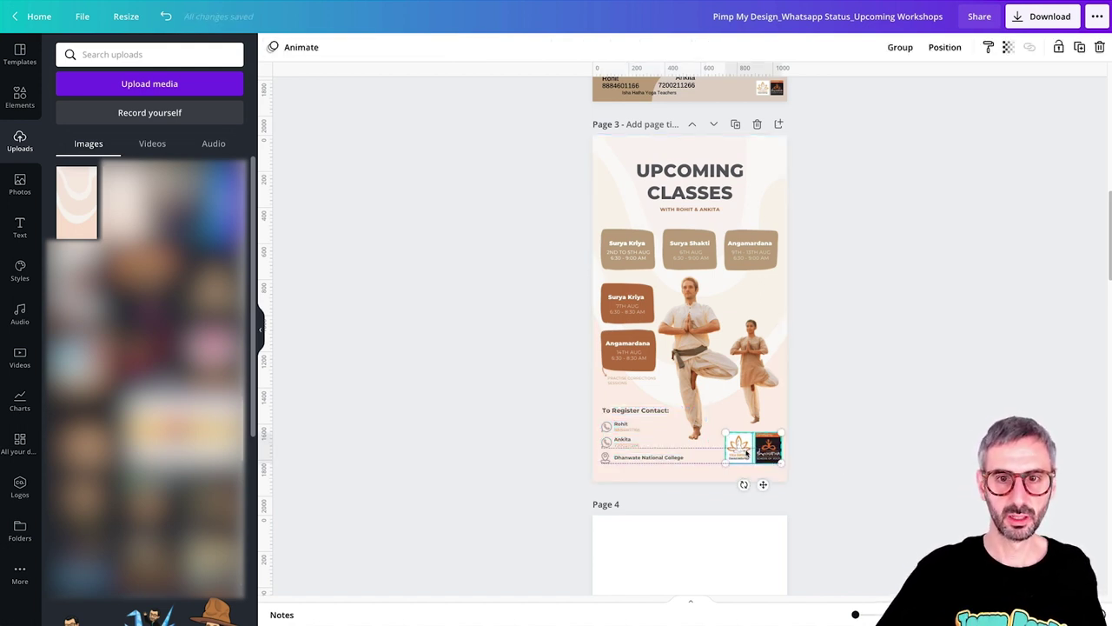
Step: Nudge the smaller standing yoga figure slightly up, away from the logos on page 3
{"action": "left_click", "coordinate": [763, 377]}
{"action": "key", "text": "shift+Up"}
{"action": "key", "text": "shift+Up"}
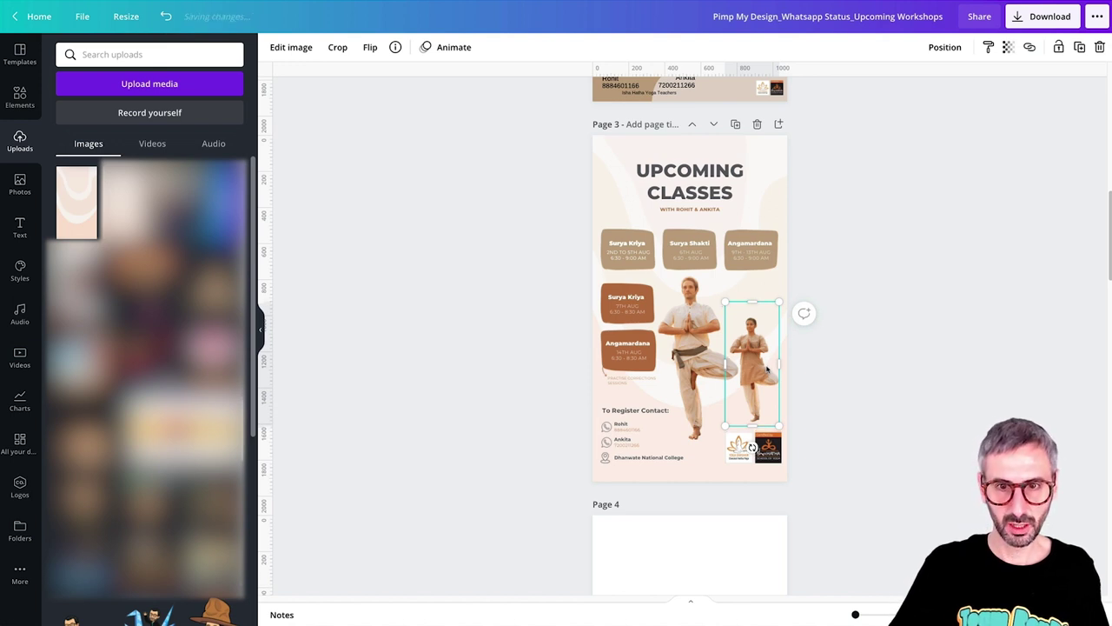
{"action": "left_click", "coordinate": [899, 377]}
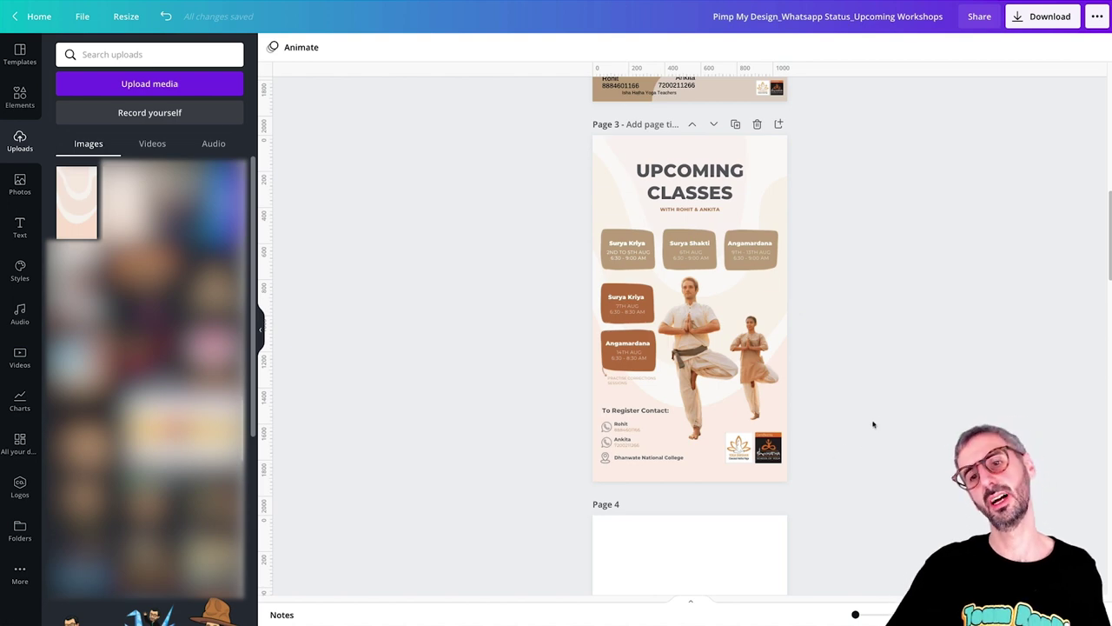
{"action": "scroll", "coordinate": [886, 397], "scroll_direction": "up", "scroll_amount": 1}
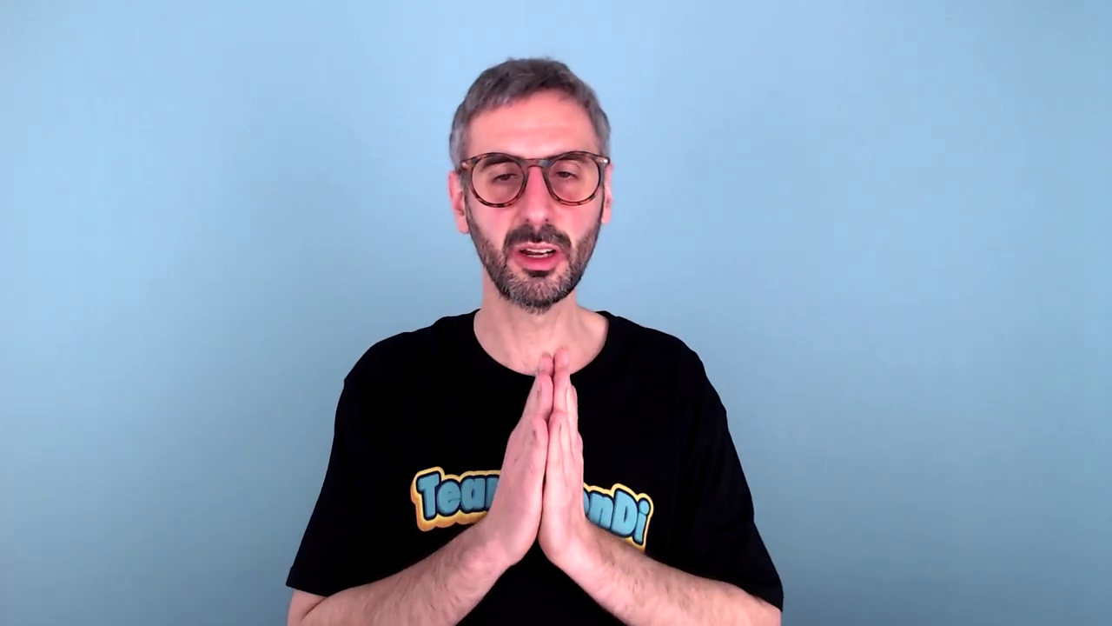